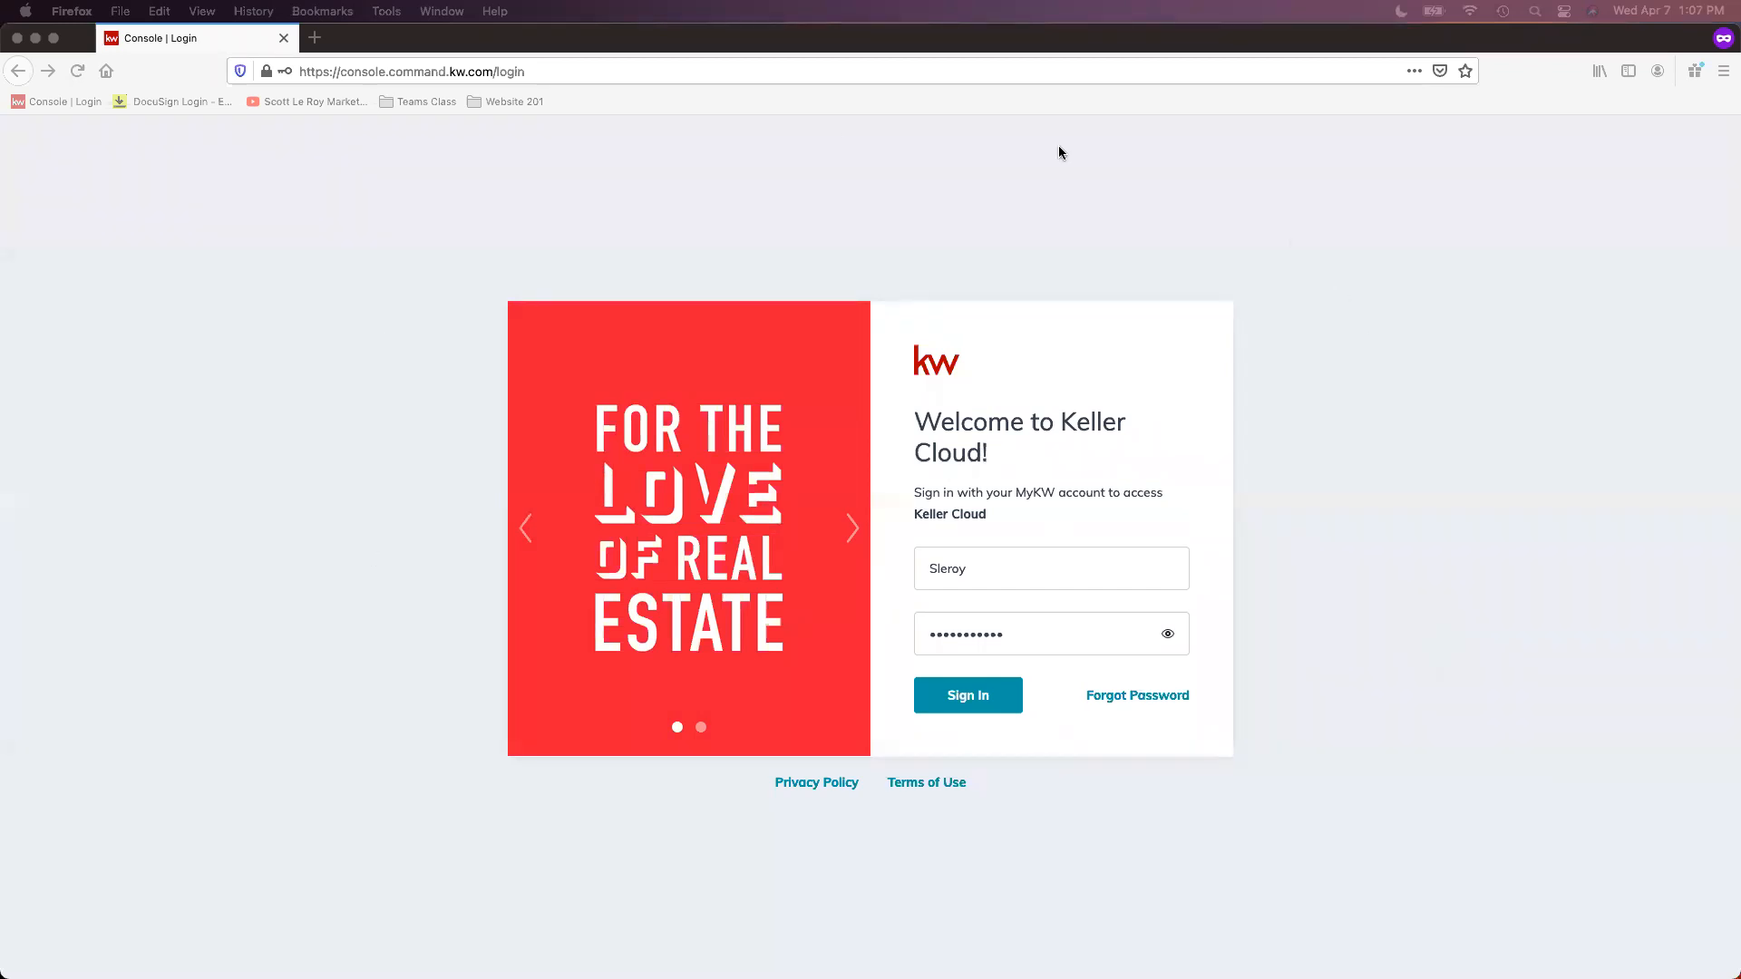
Step: Sign in to Keller Cloud with the prefilled MyKW credentials and open the account settings
{"action": "left_click", "coordinate": [986, 738]}
{"action": "left_click", "coordinate": [974, 706]}
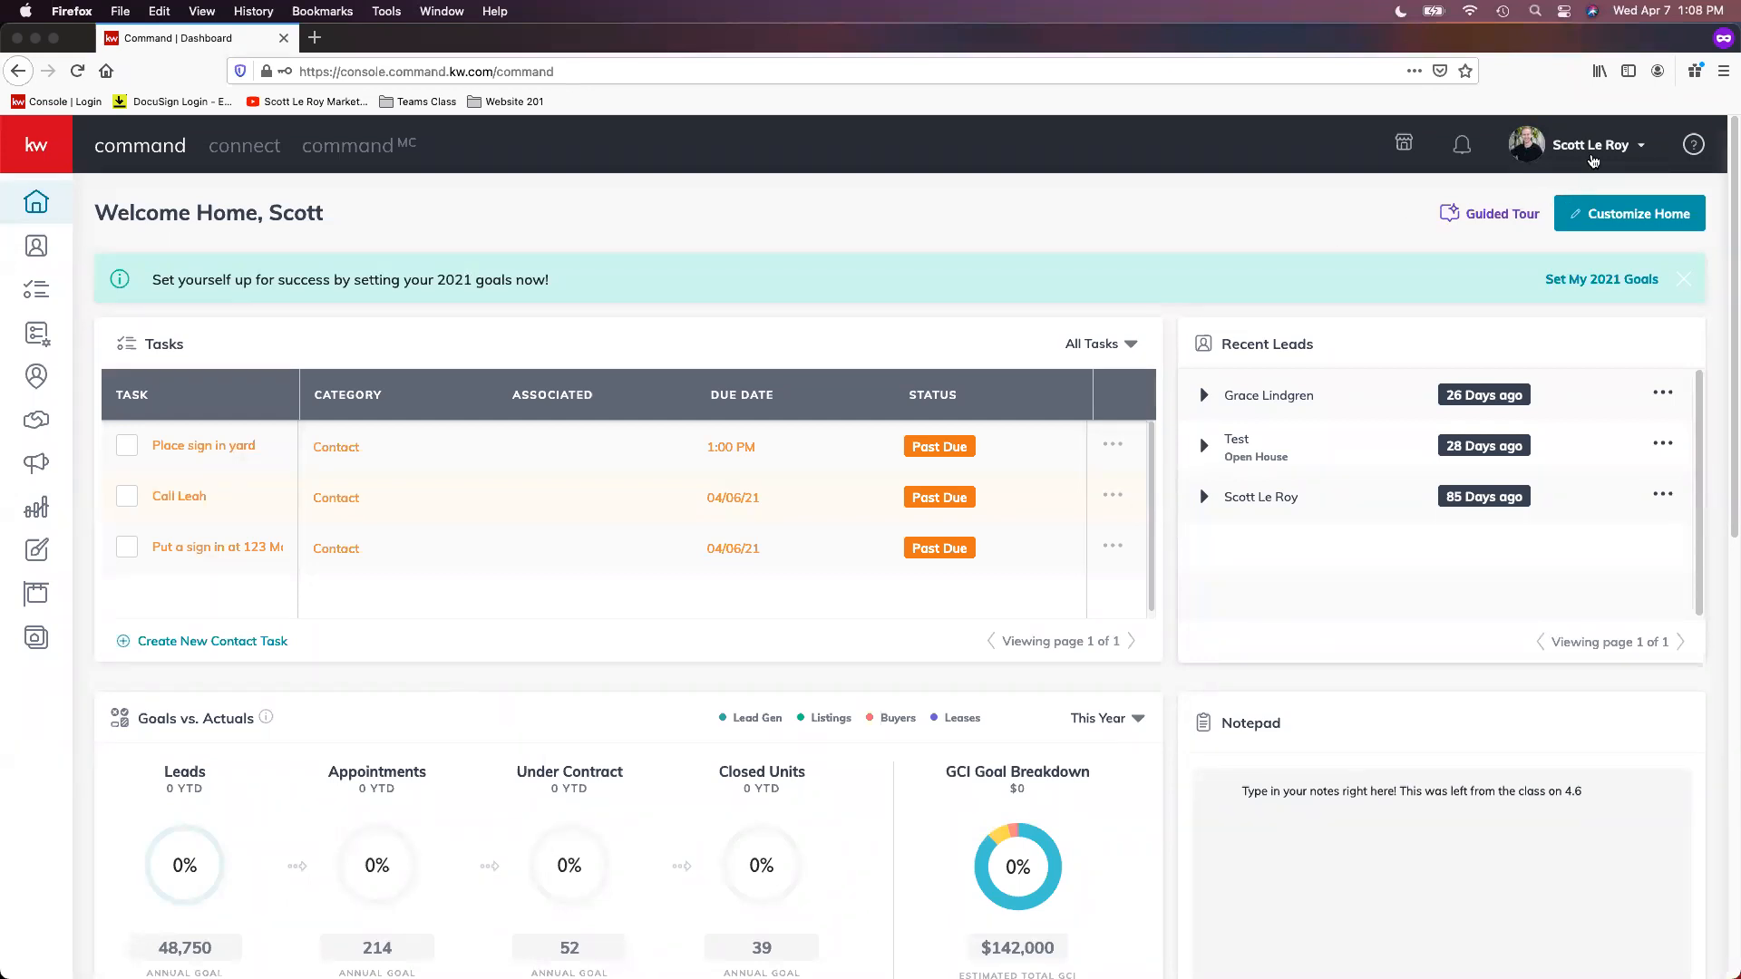
{"action": "left_click", "coordinate": [1593, 162]}
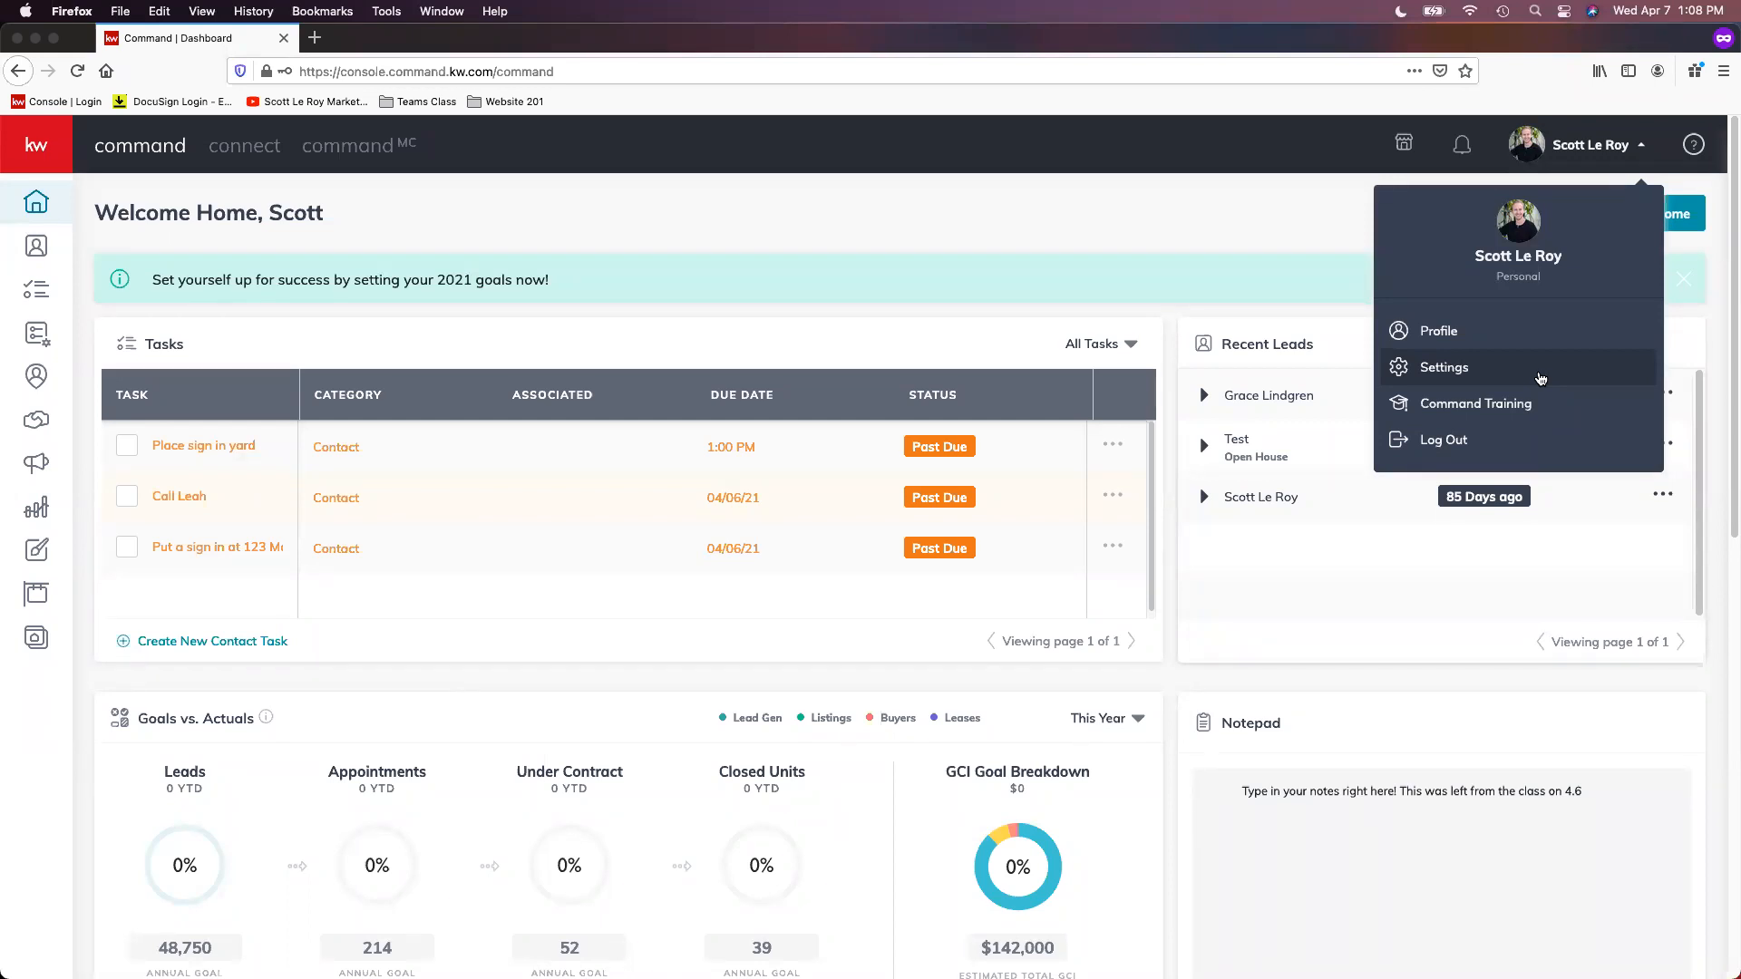
{"action": "left_click", "coordinate": [1539, 377]}
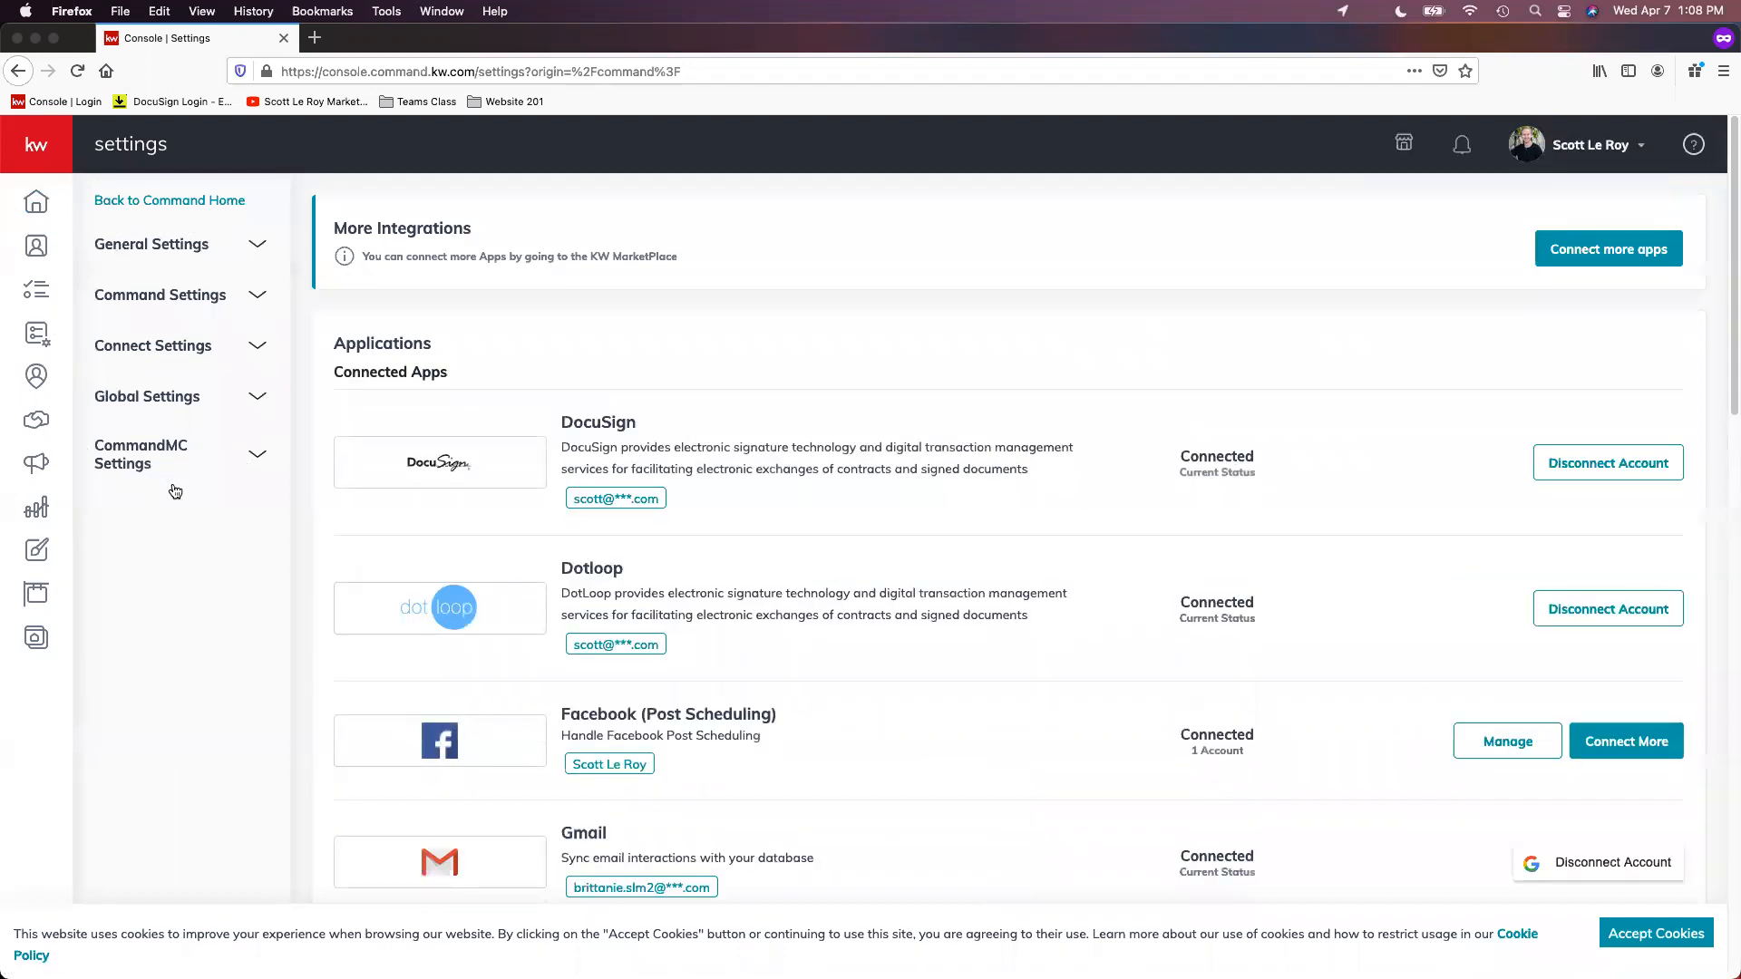
Step: Open the Marketing Profile under Connect Settings and accept the site's cookies
{"action": "left_click", "coordinate": [210, 357]}
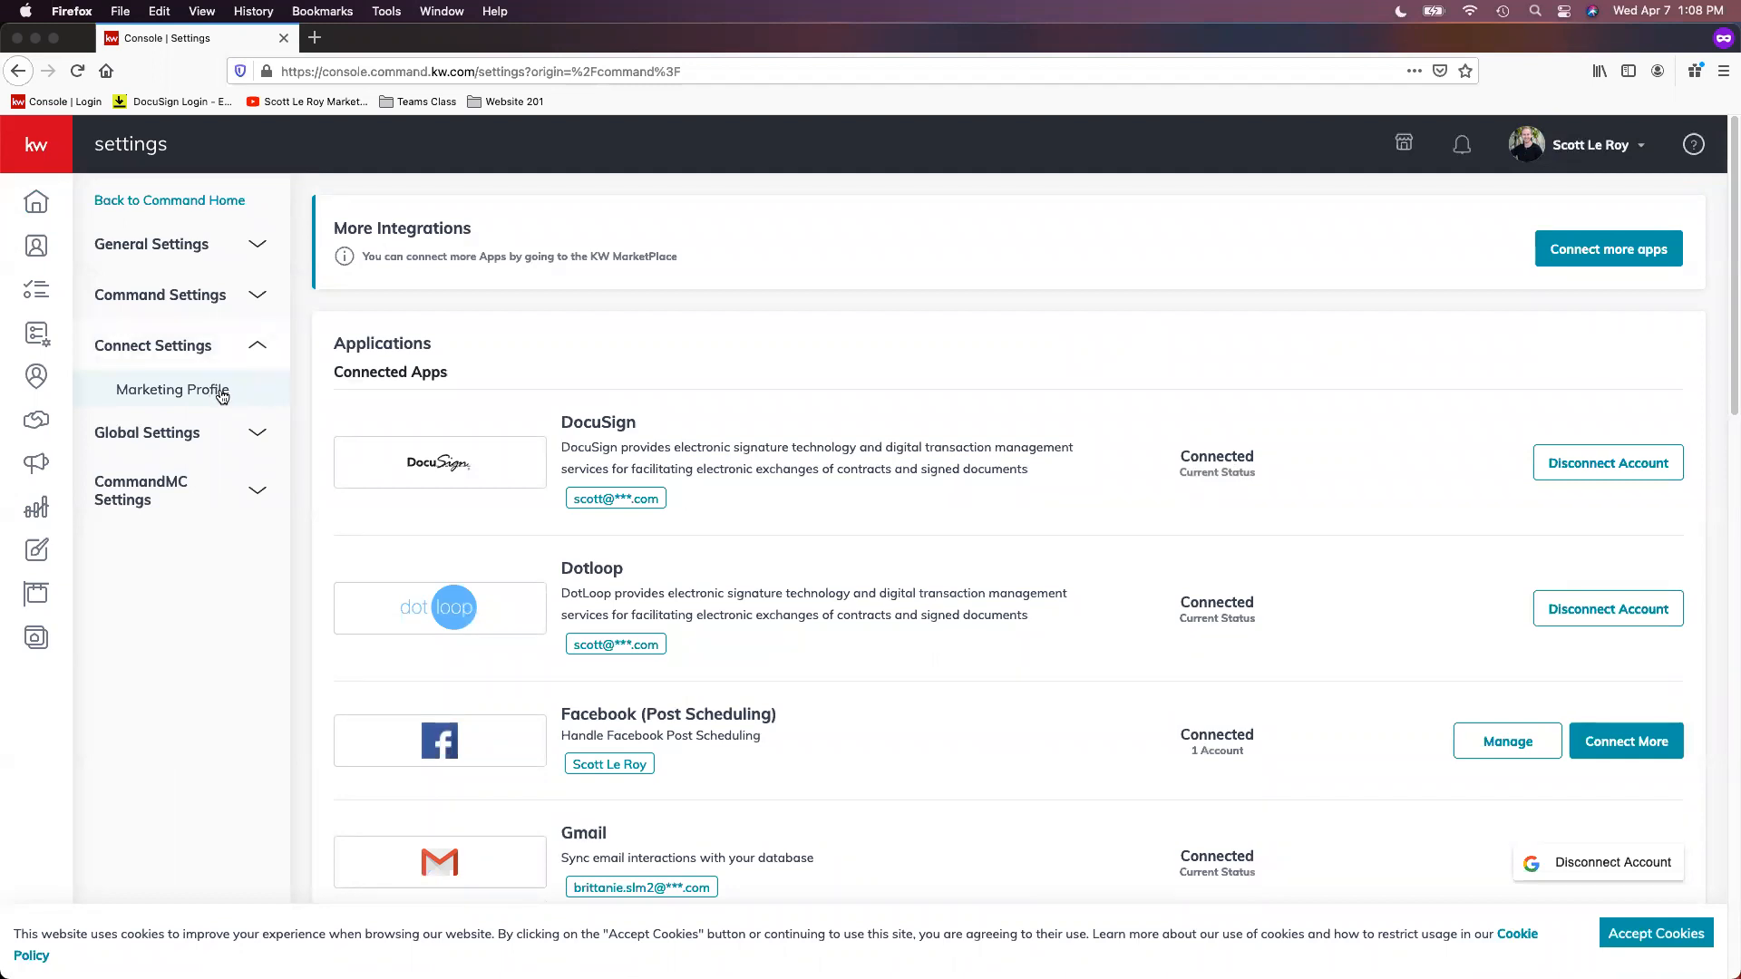
{"action": "left_click", "coordinate": [221, 395]}
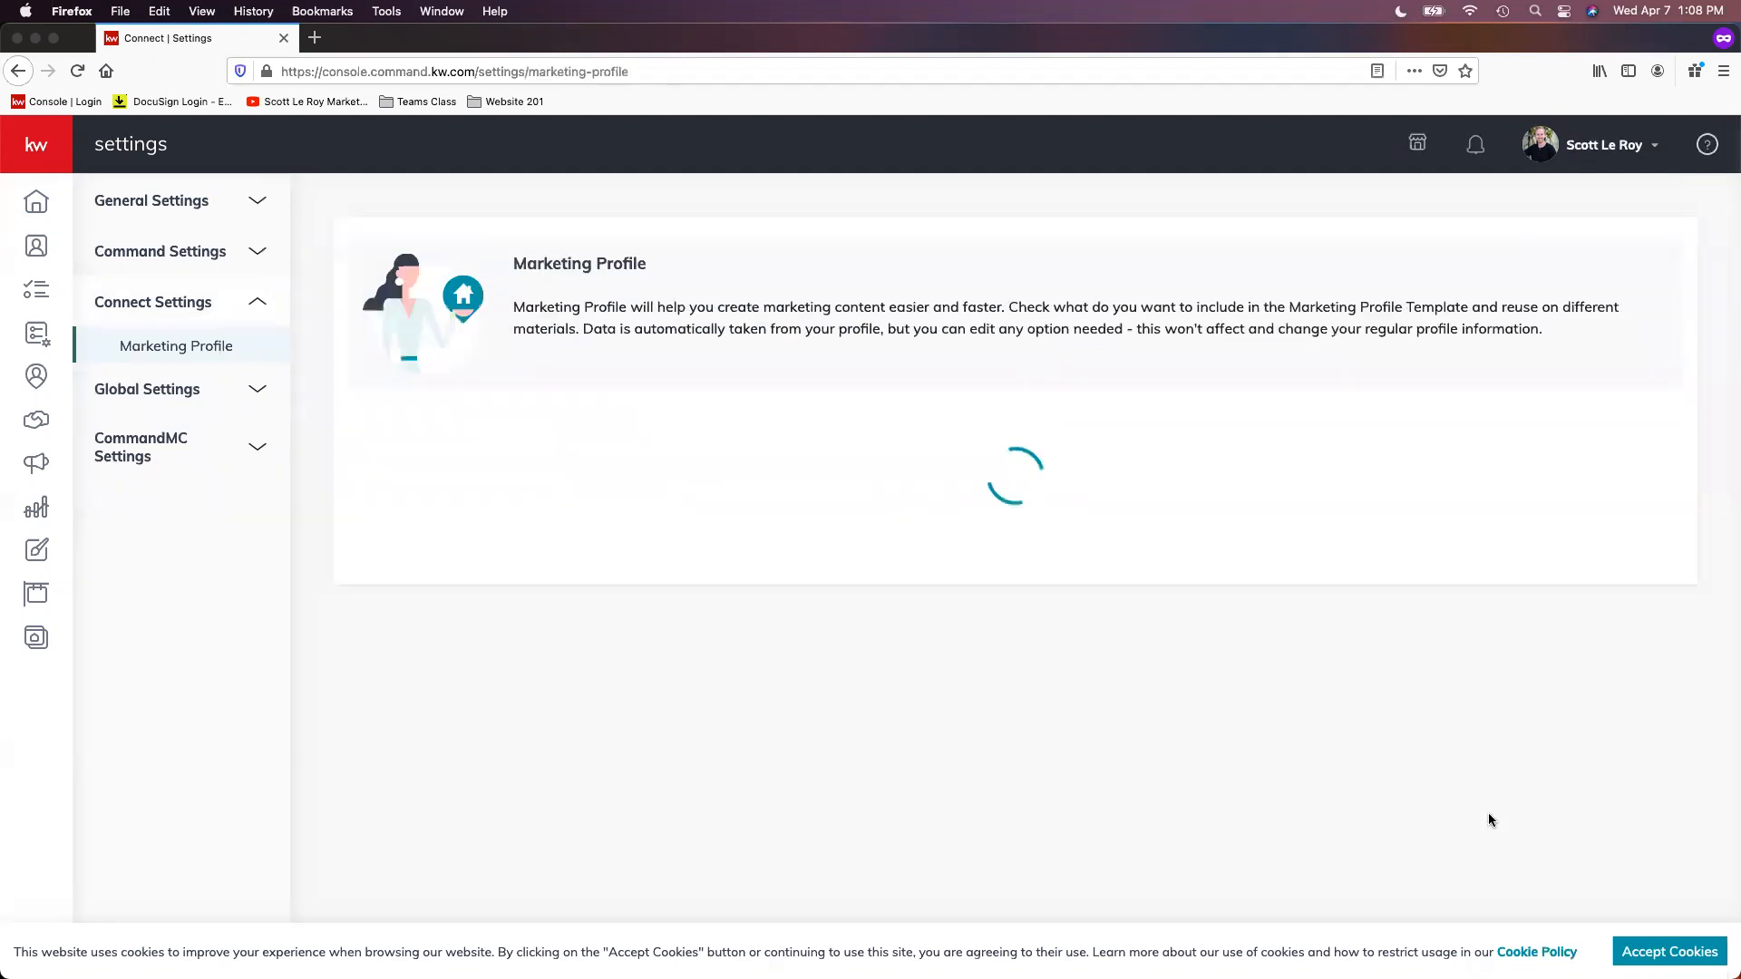
{"action": "left_click", "coordinate": [1692, 937]}
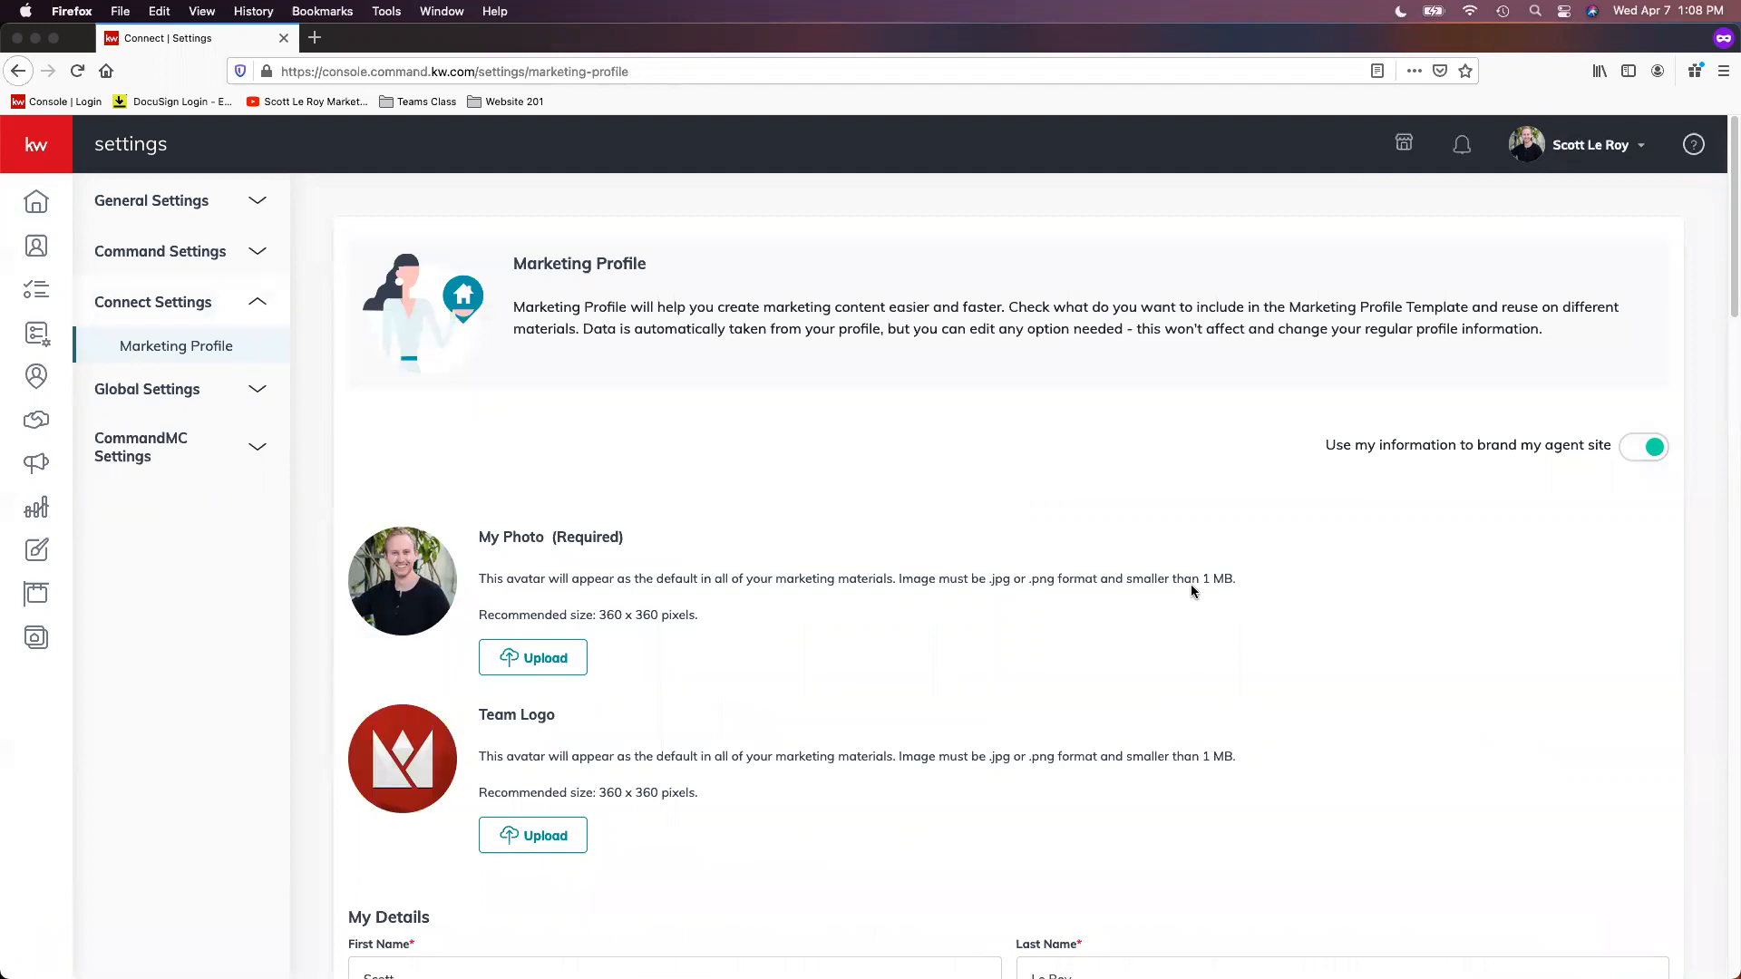
Step: Review the Marketing Profile's agent-site branding option and the image requirements for My Photo and Team Logo
{"action": "scroll", "coordinate": [1202, 599], "scroll_direction": "down", "scroll_amount": 1}
{"action": "scroll", "coordinate": [1197, 587], "scroll_direction": "down", "scroll_amount": 1}
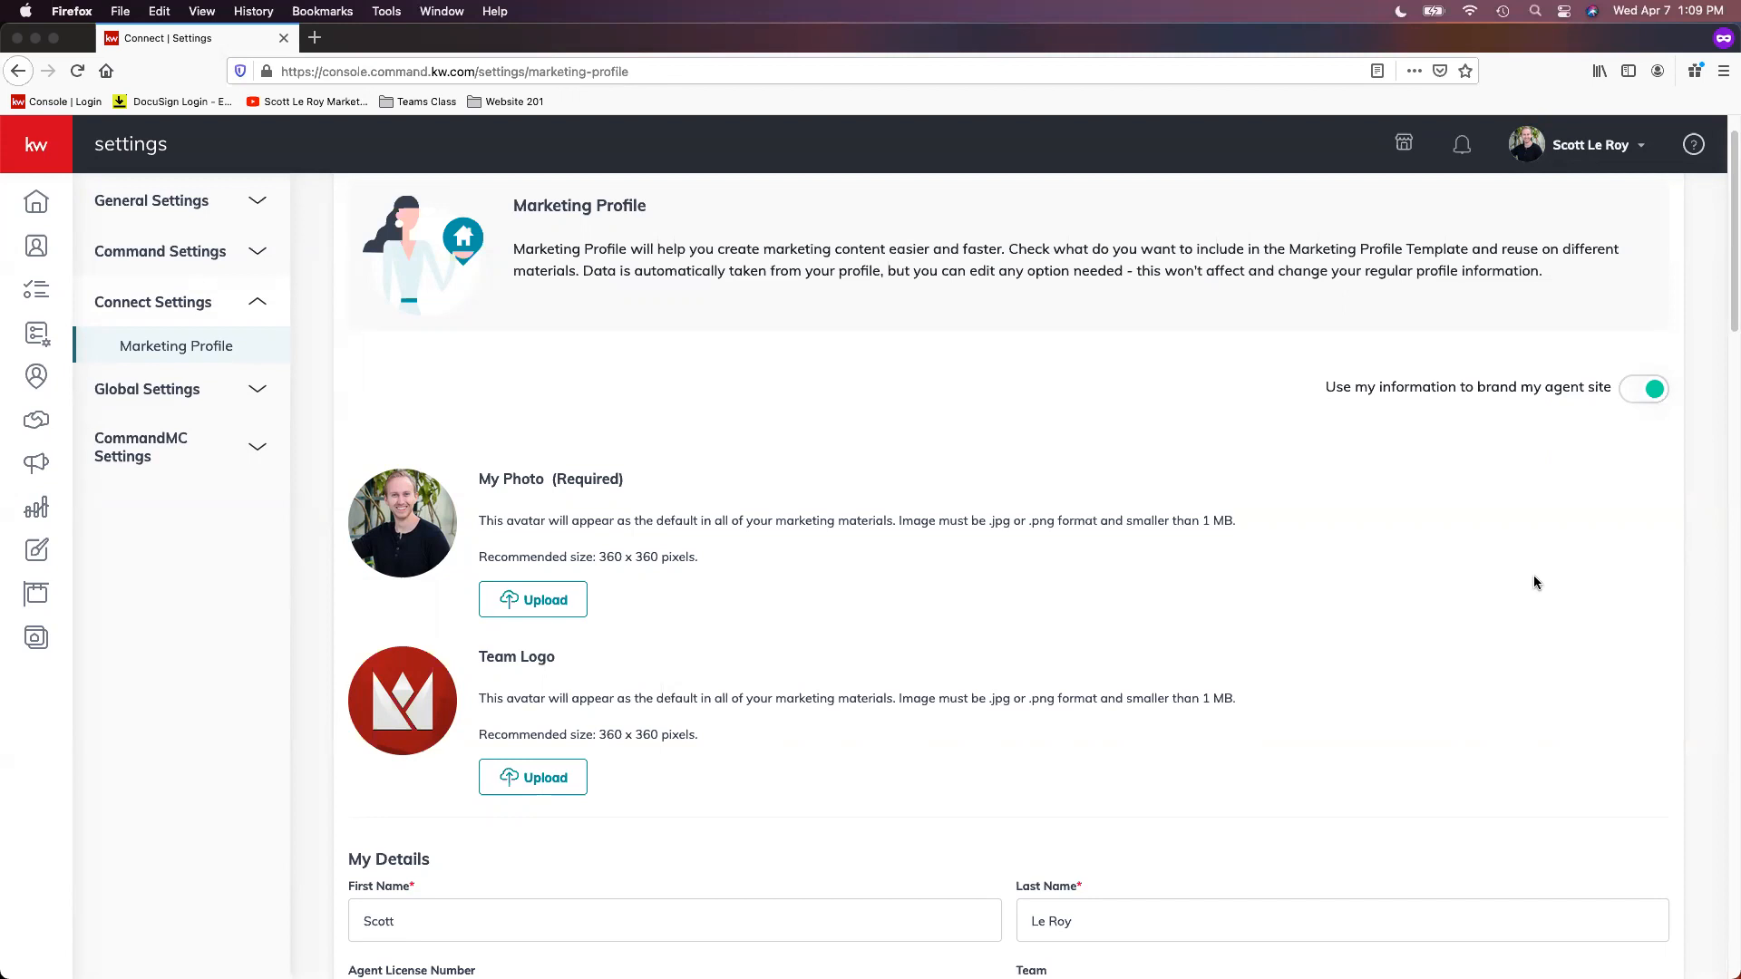
{"action": "scroll", "coordinate": [847, 535], "scroll_direction": "down", "scroll_amount": 1}
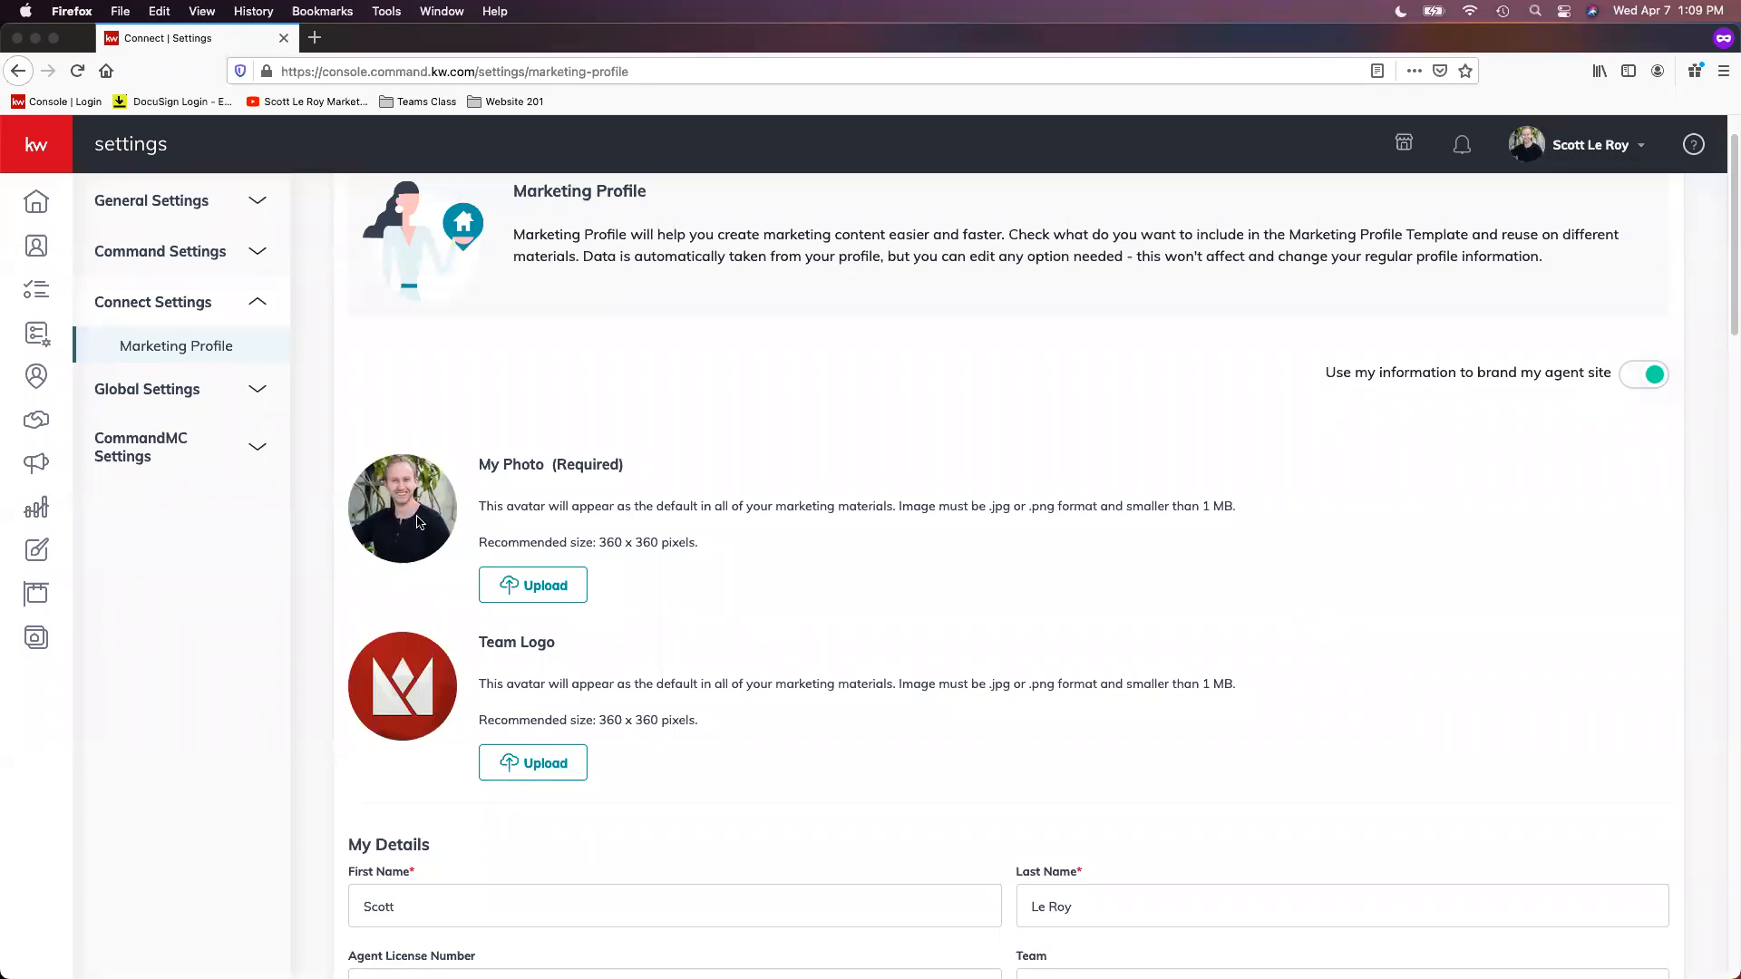
{"action": "scroll", "coordinate": [420, 521], "scroll_direction": "down", "scroll_amount": 2}
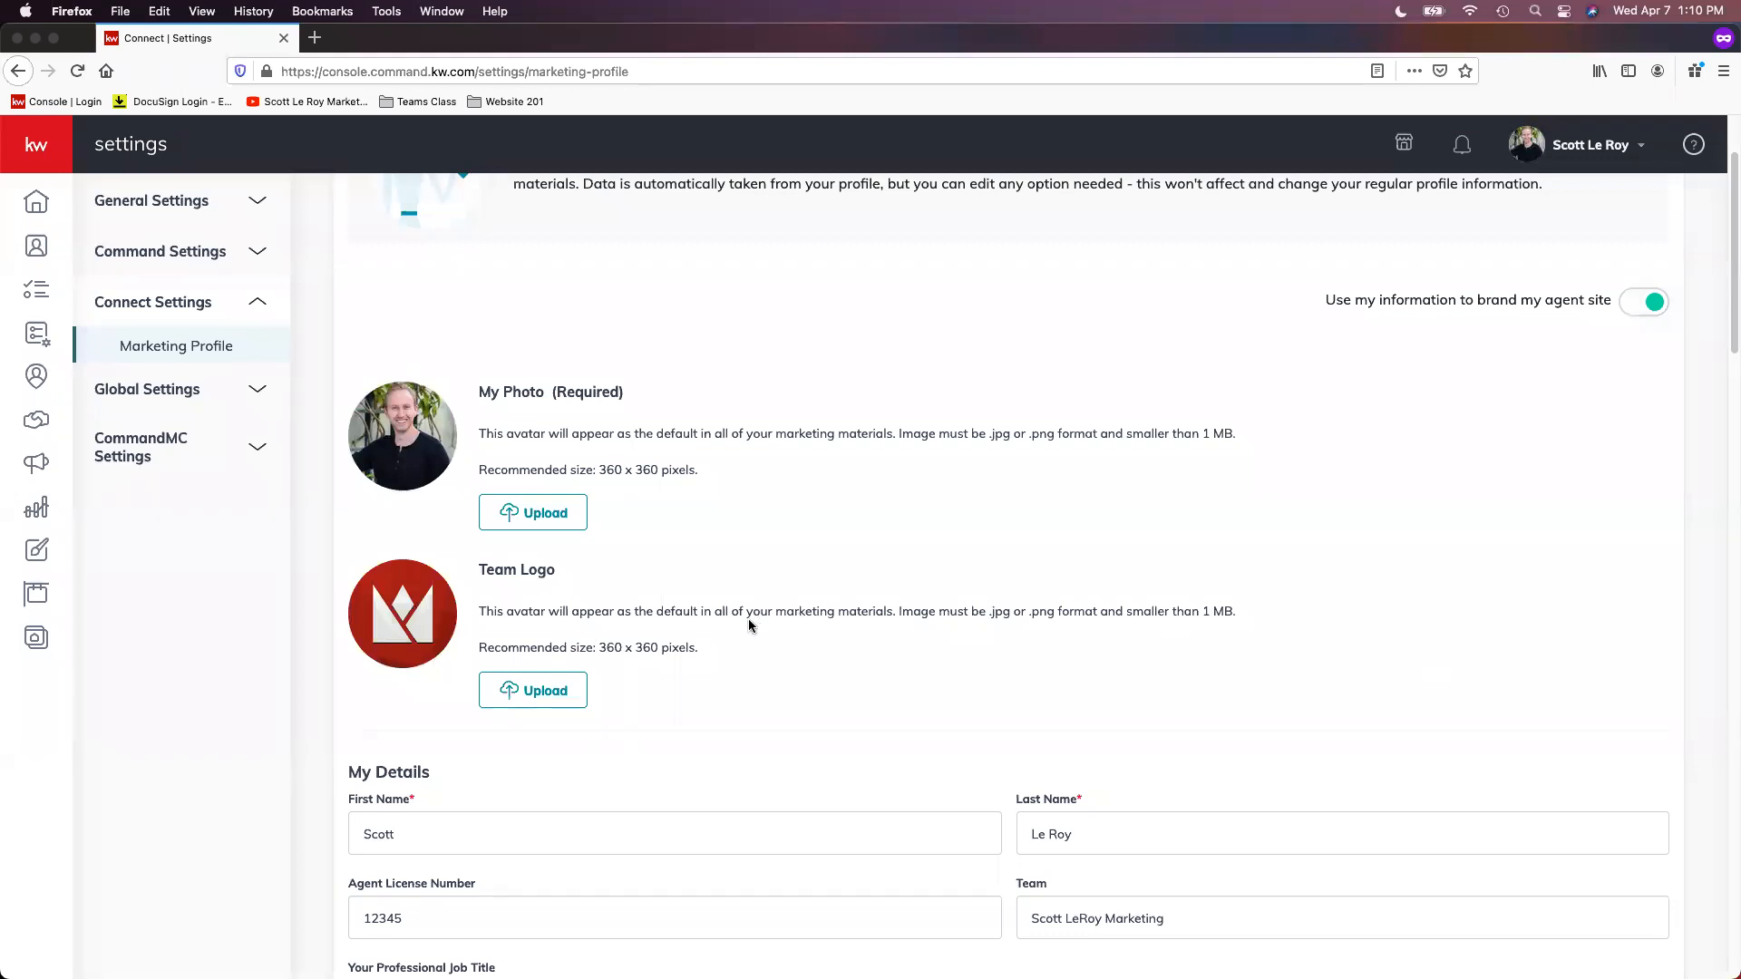
{"action": "scroll", "coordinate": [750, 624], "scroll_direction": "down", "scroll_amount": 1}
{"action": "scroll", "coordinate": [750, 624], "scroll_direction": "down", "scroll_amount": 5}
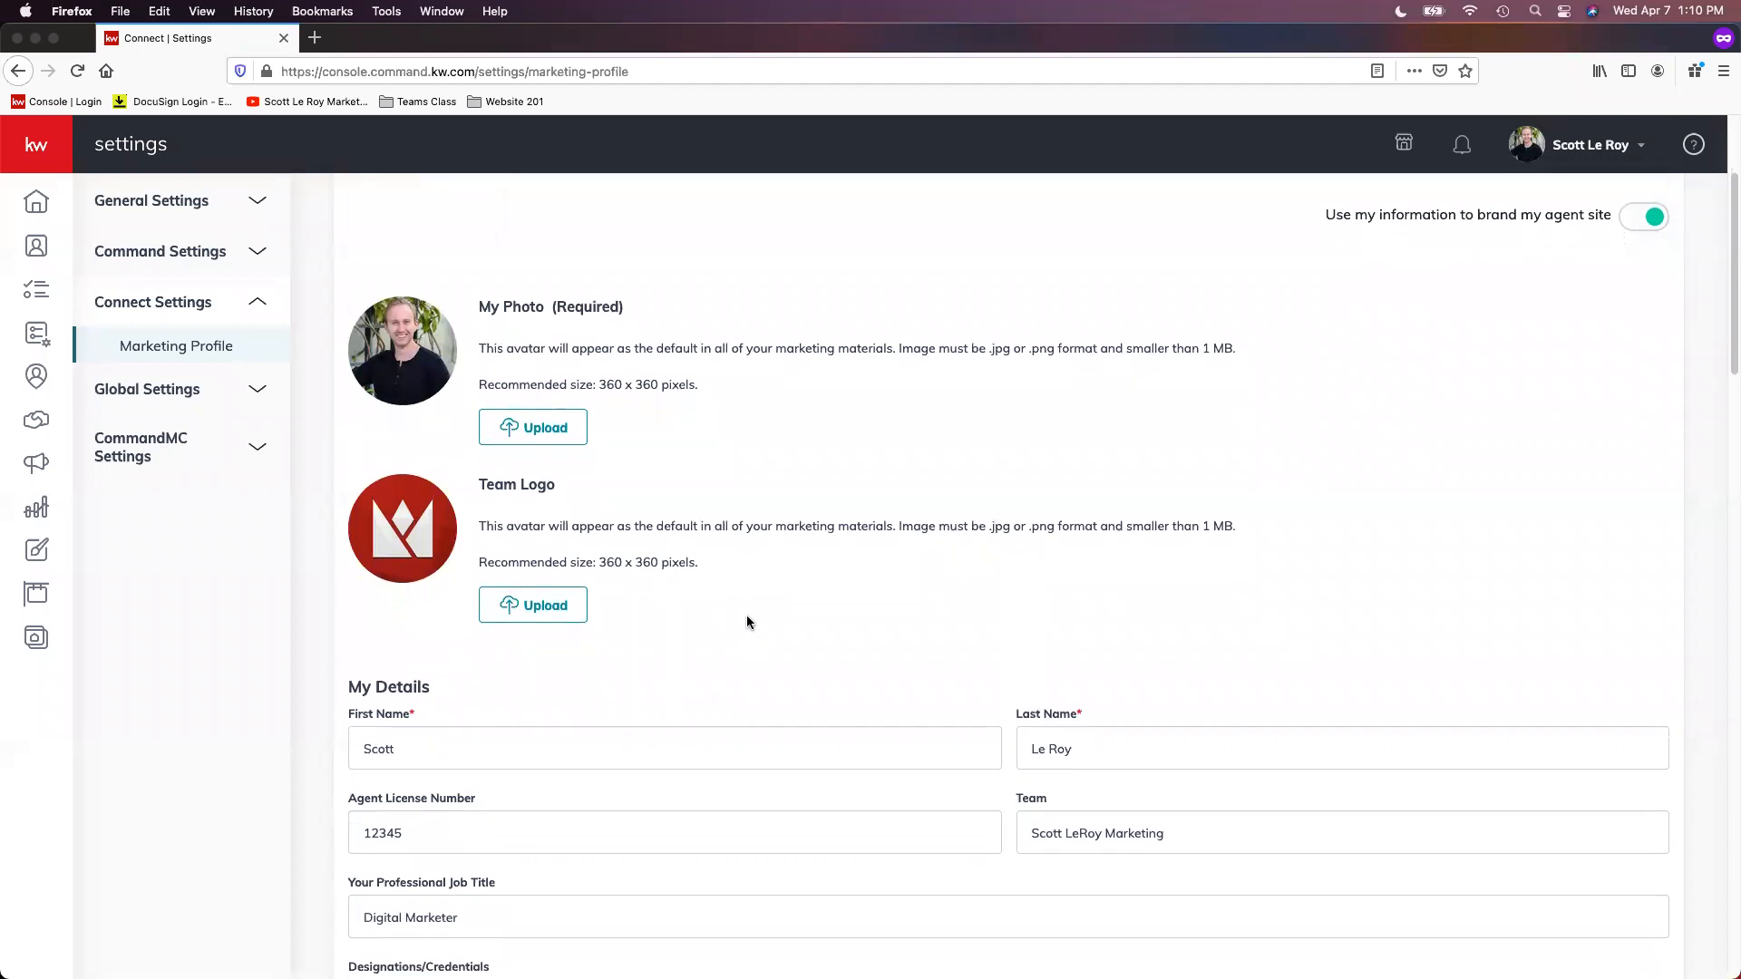
{"action": "scroll", "coordinate": [747, 622], "scroll_direction": "down", "scroll_amount": 6}
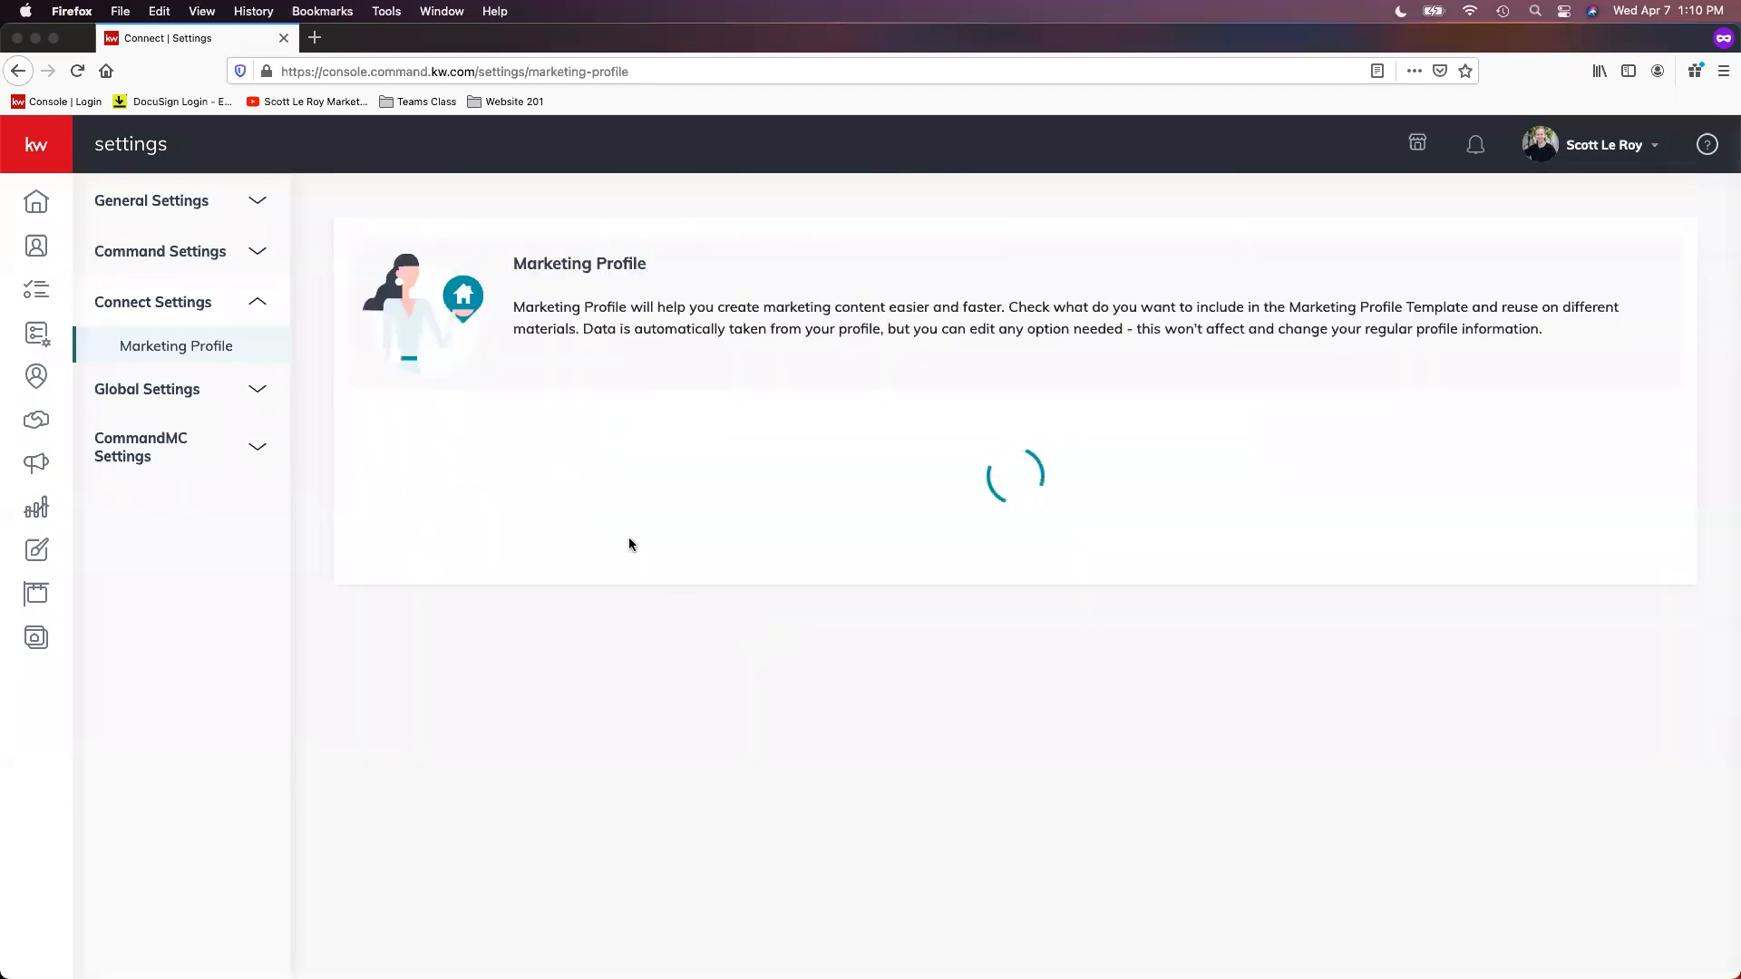
Step: Review the My Details fields for name, agent license number, team, professional job title and designations
{"action": "scroll", "coordinate": [632, 546], "scroll_direction": "down", "scroll_amount": 4}
{"action": "scroll", "coordinate": [638, 548], "scroll_direction": "down", "scroll_amount": 10}
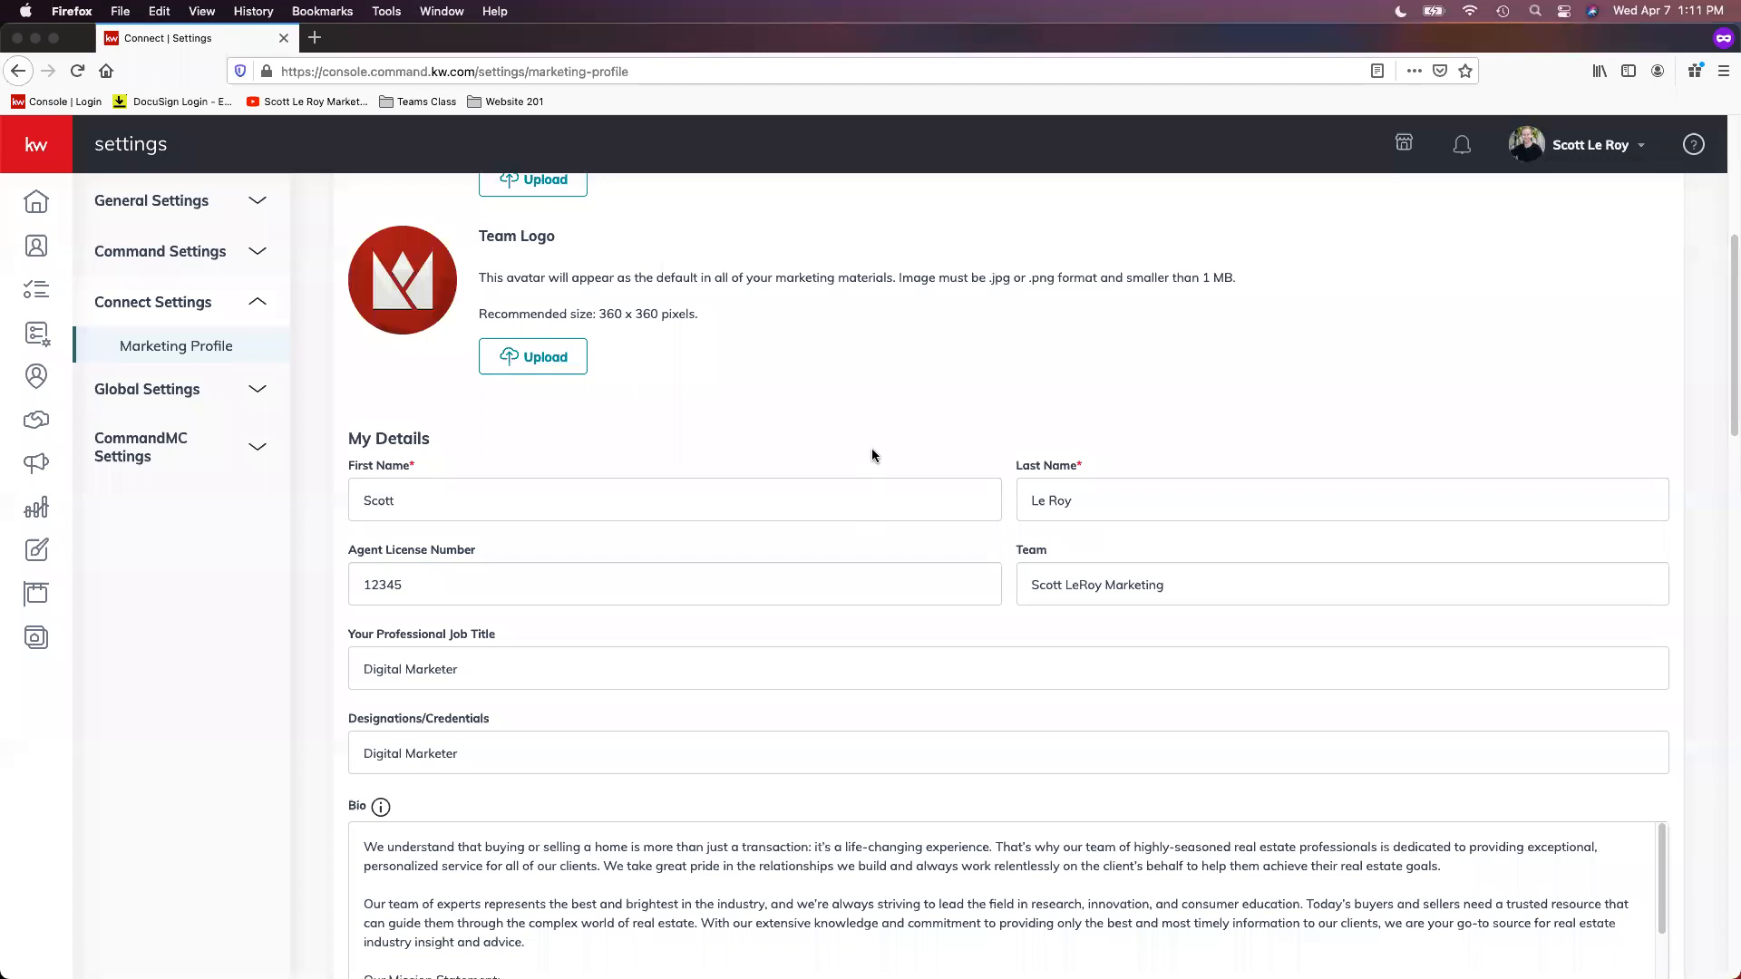
{"action": "scroll", "coordinate": [872, 455], "scroll_direction": "down", "scroll_amount": 2}
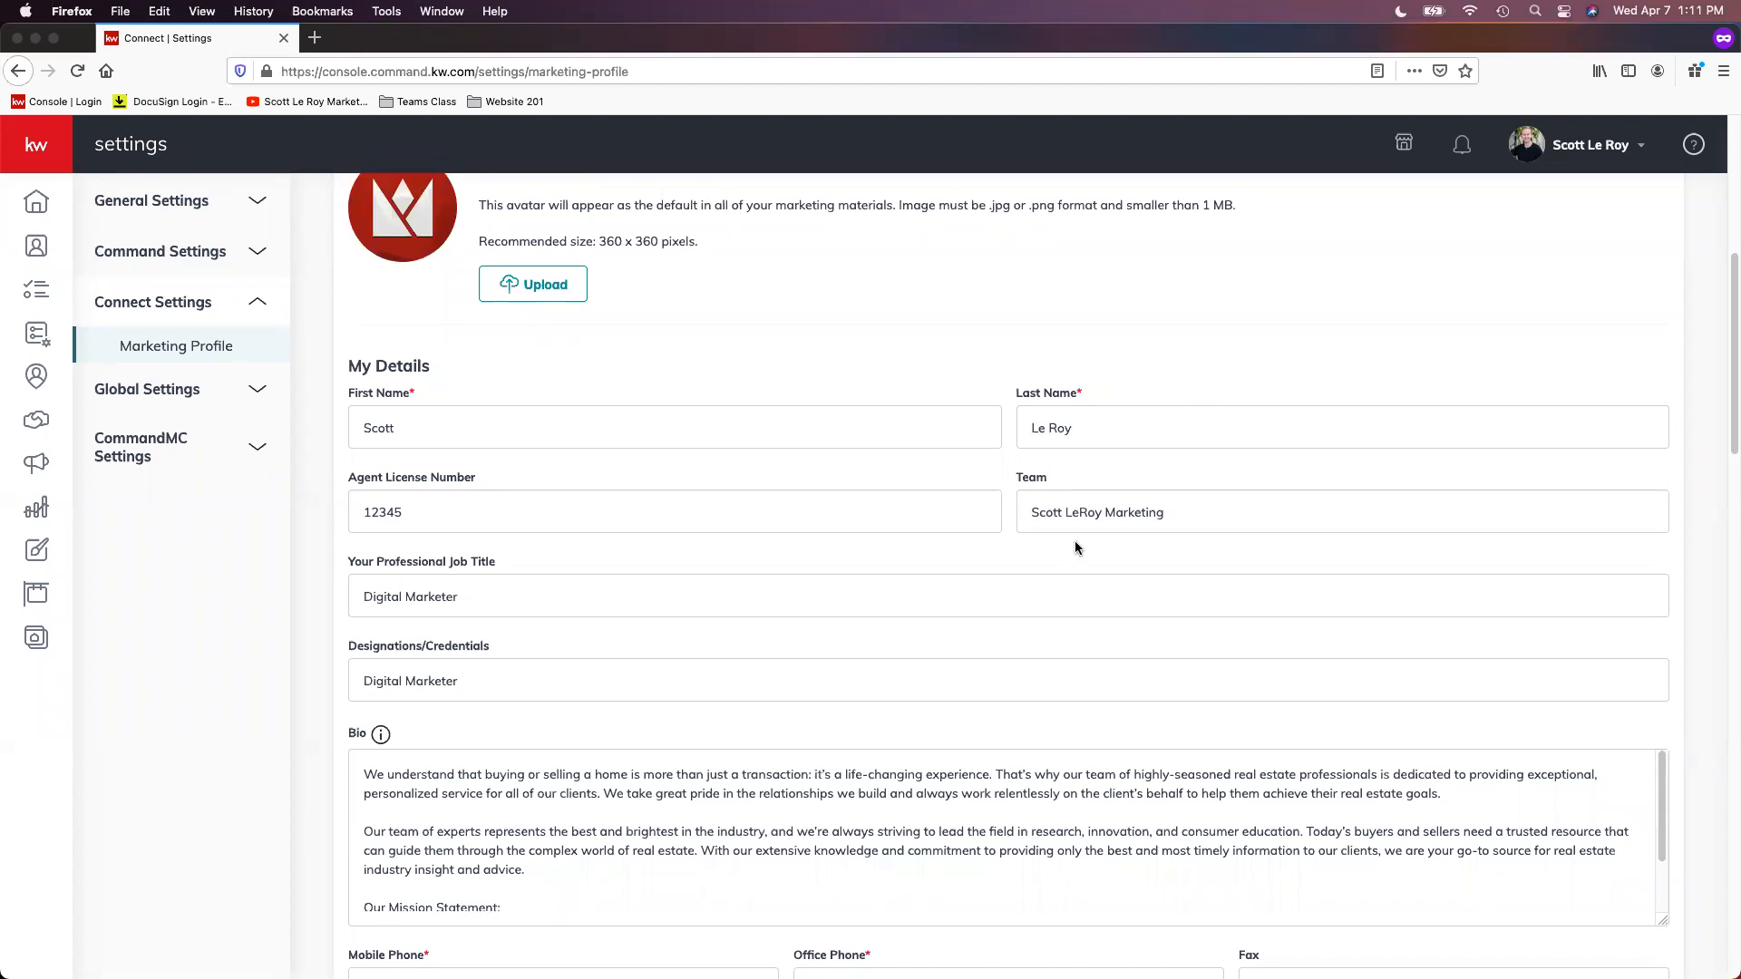
{"action": "scroll", "coordinate": [1070, 508], "scroll_direction": "down", "scroll_amount": 1}
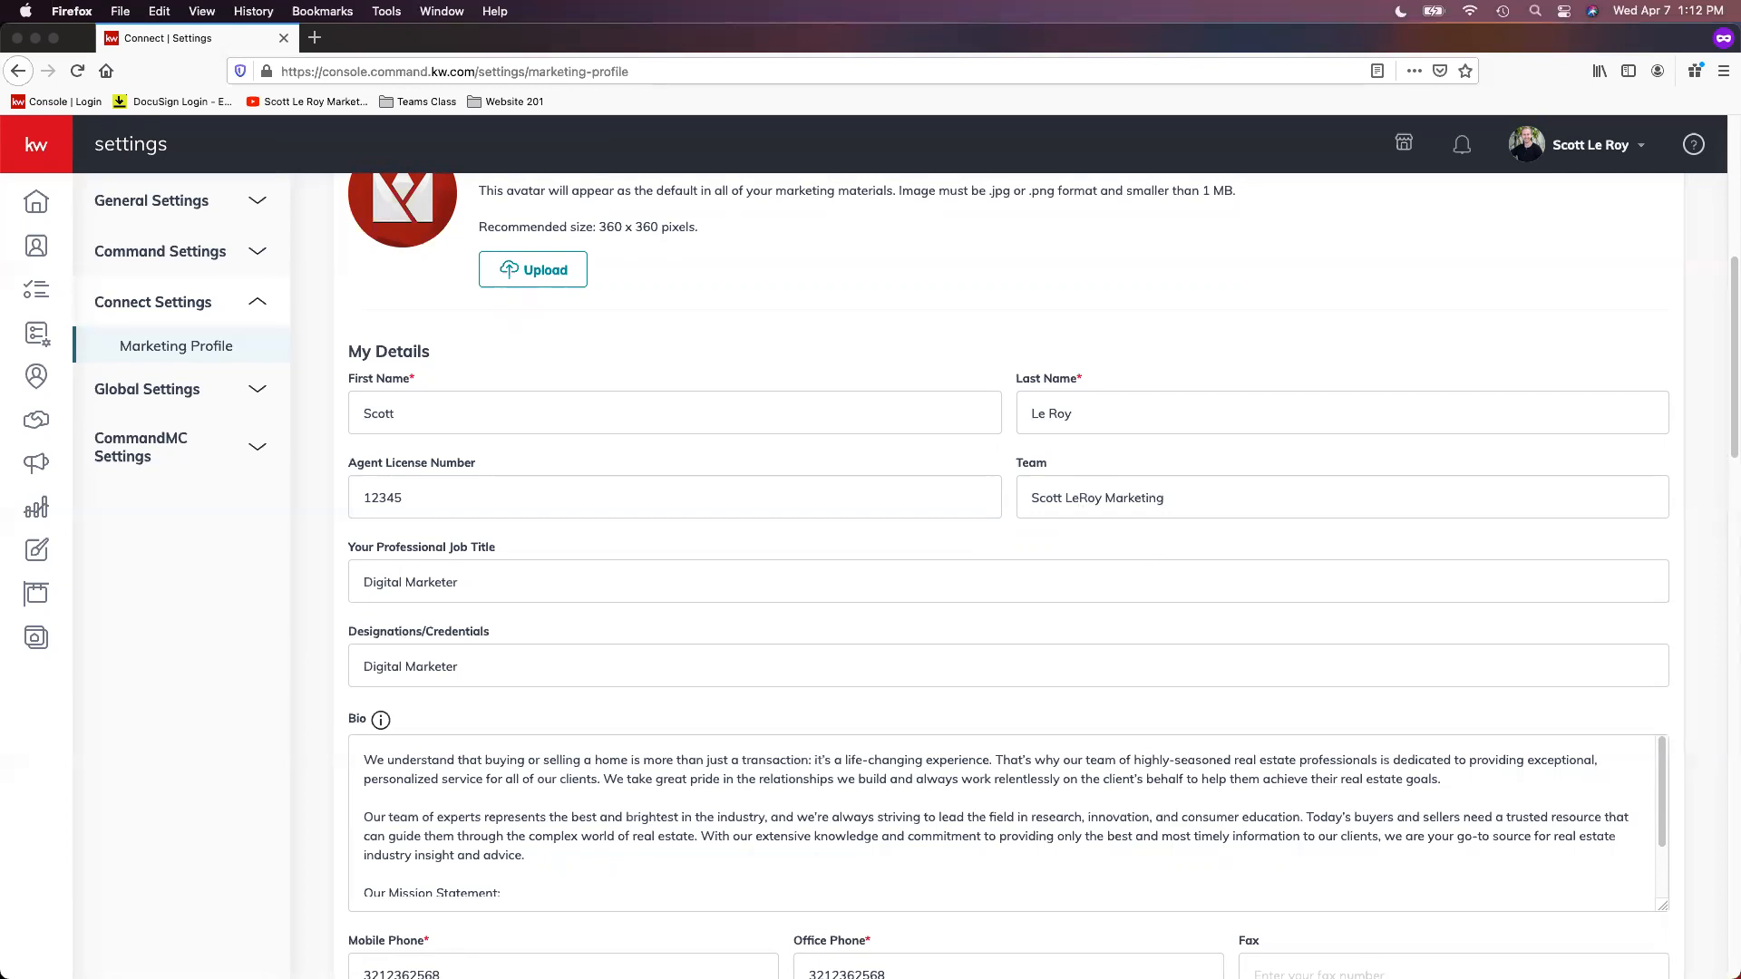
{"action": "scroll", "coordinate": [948, 454], "scroll_direction": "down", "scroll_amount": 3}
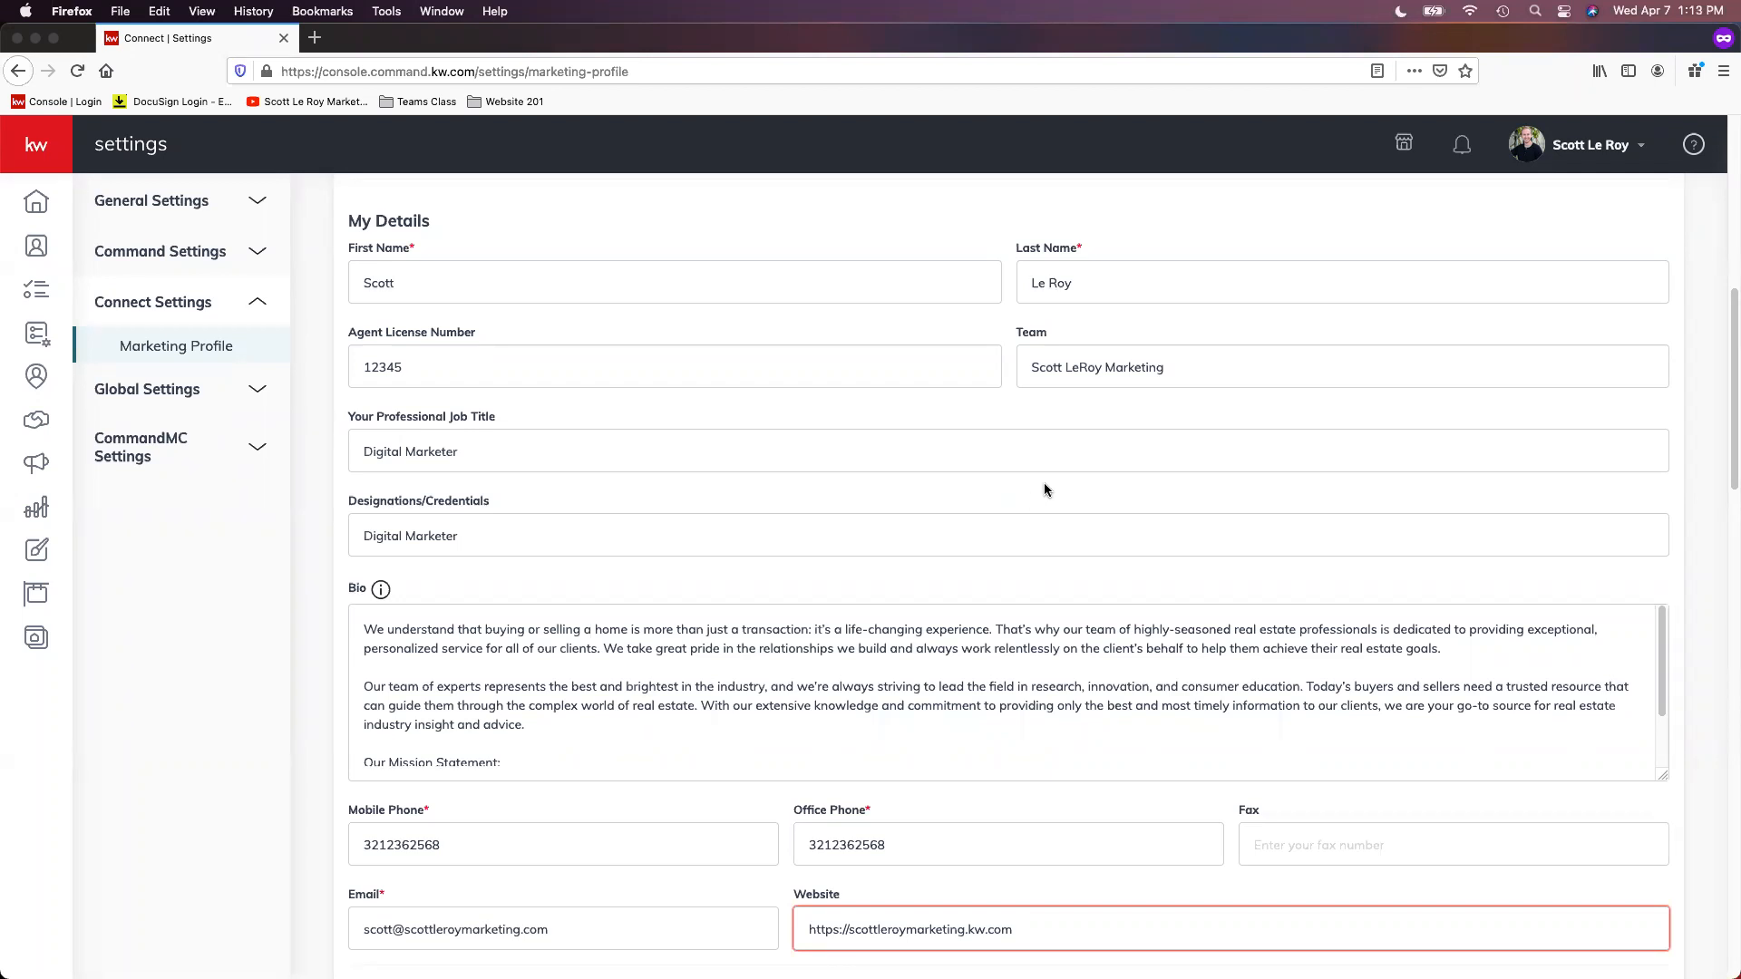
{"action": "scroll", "coordinate": [1042, 489], "scroll_direction": "down", "scroll_amount": 2}
{"action": "scroll", "coordinate": [1052, 485], "scroll_direction": "down", "scroll_amount": 1}
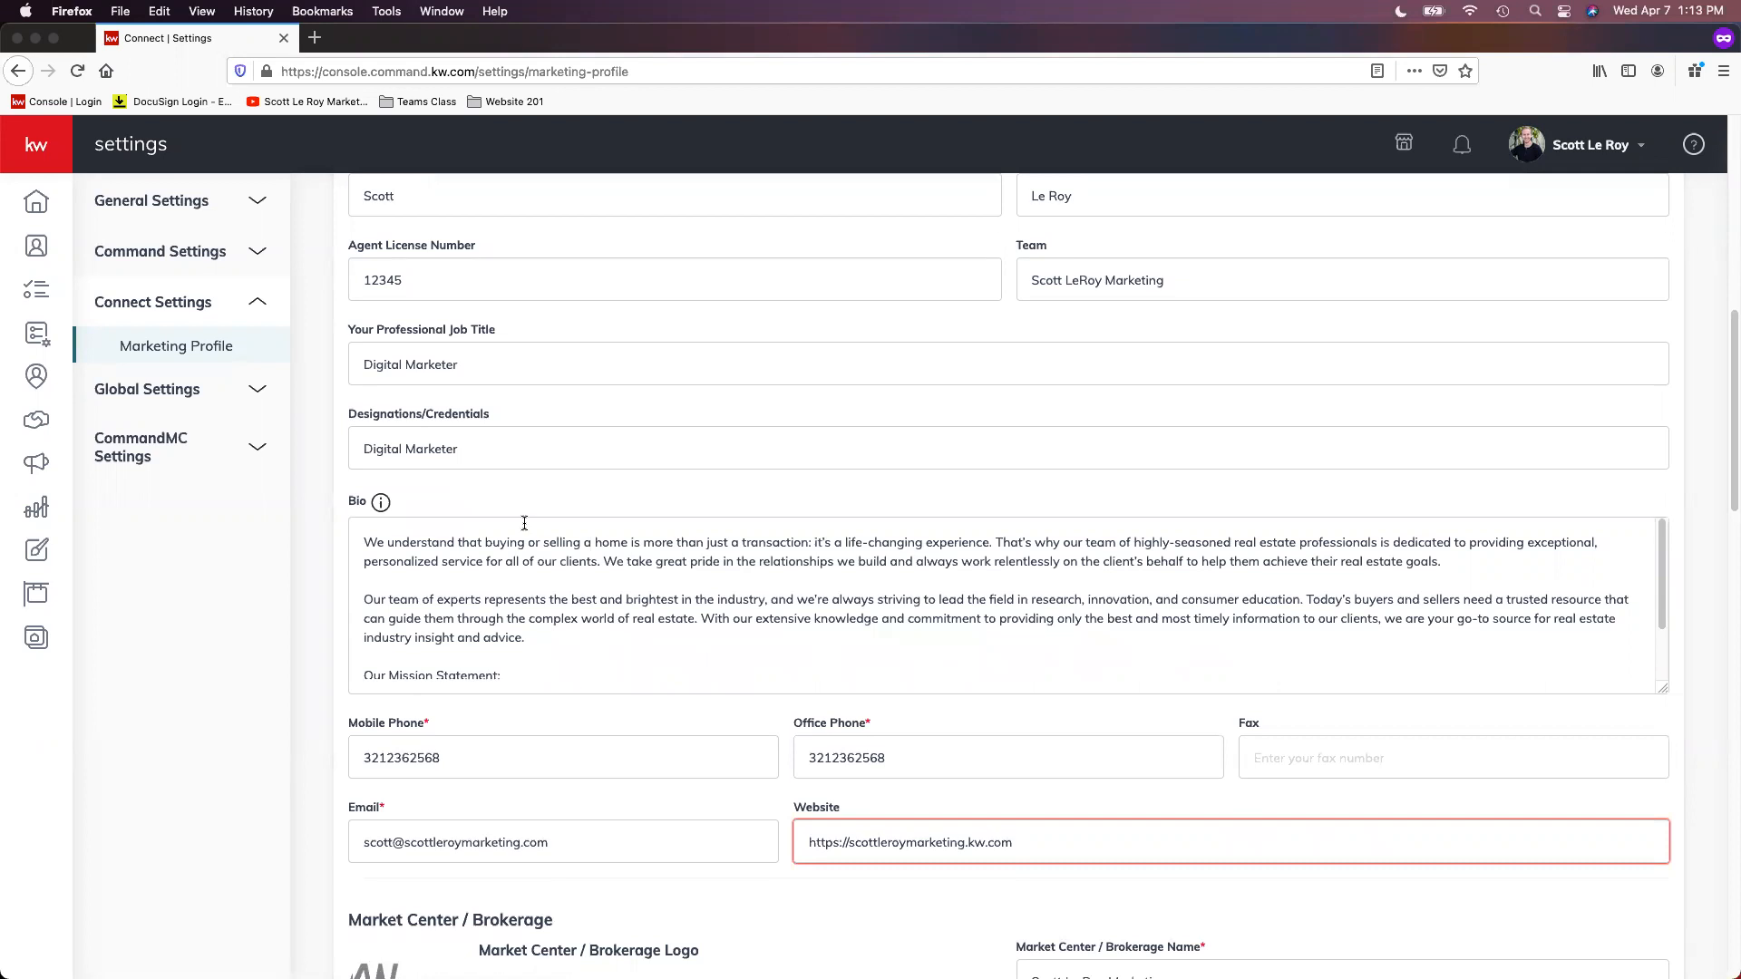
Step: Read through the Bio text in My Details, including the mission statement
{"action": "scroll", "coordinate": [701, 610], "scroll_direction": "down", "scroll_amount": 2}
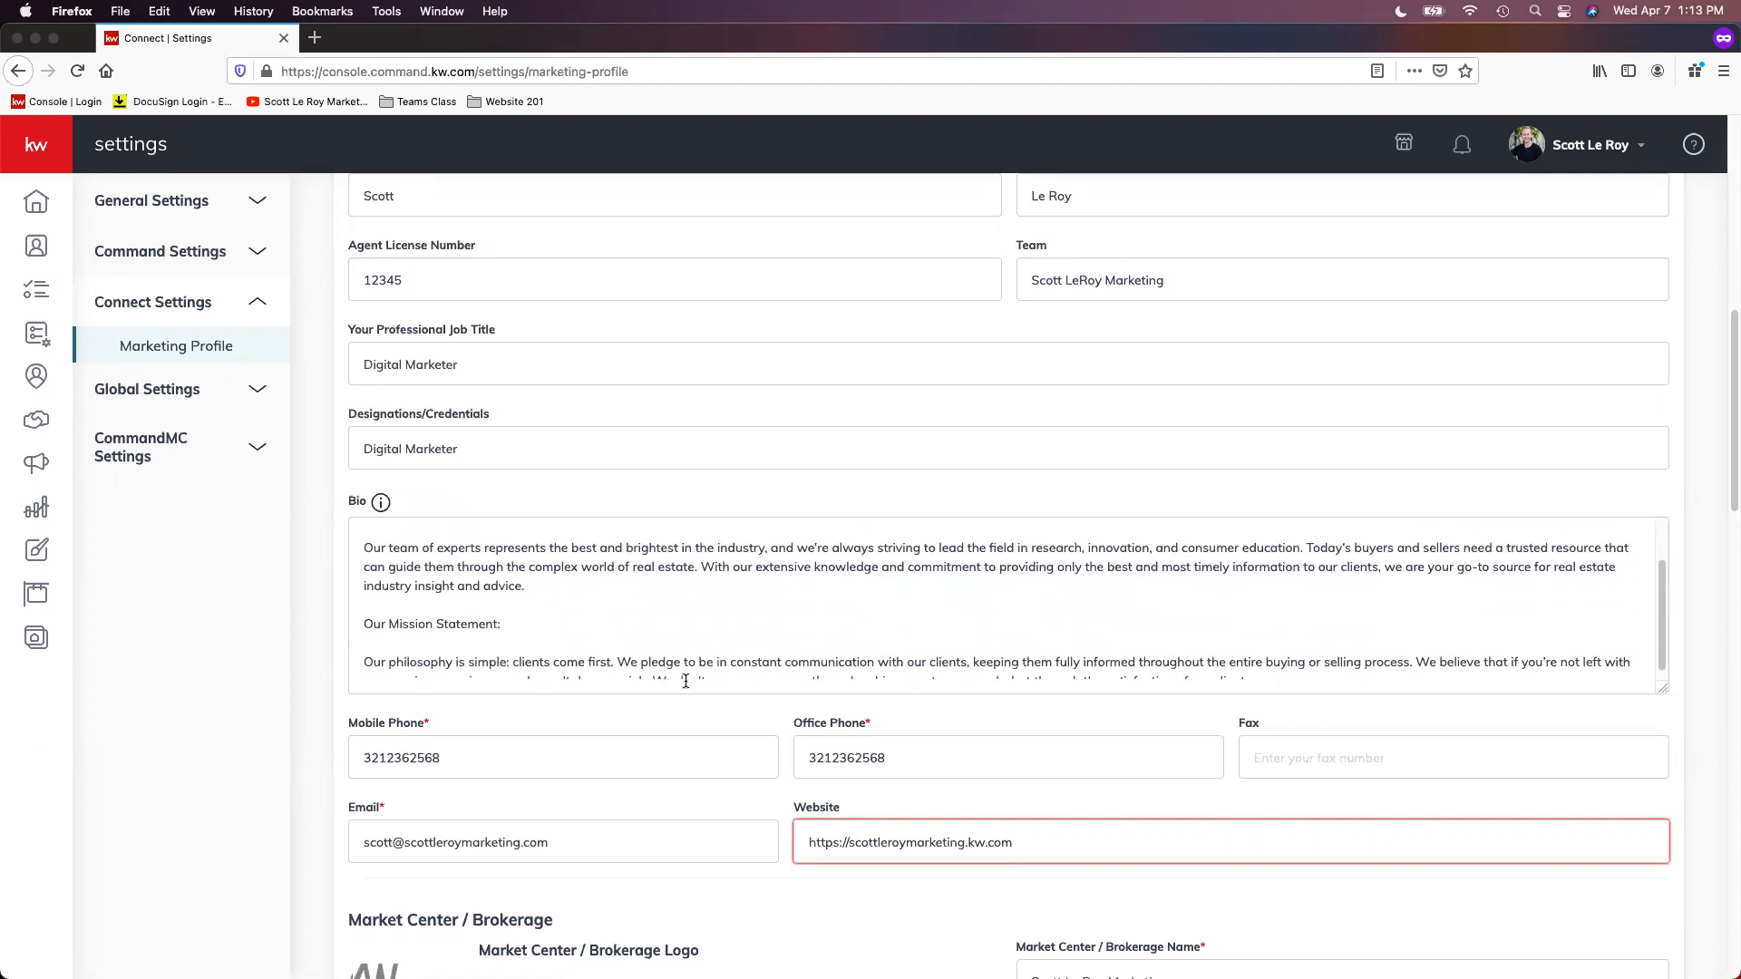
{"action": "scroll", "coordinate": [668, 659], "scroll_direction": "down", "scroll_amount": 1}
{"action": "scroll", "coordinate": [668, 659], "scroll_direction": "down", "scroll_amount": 2}
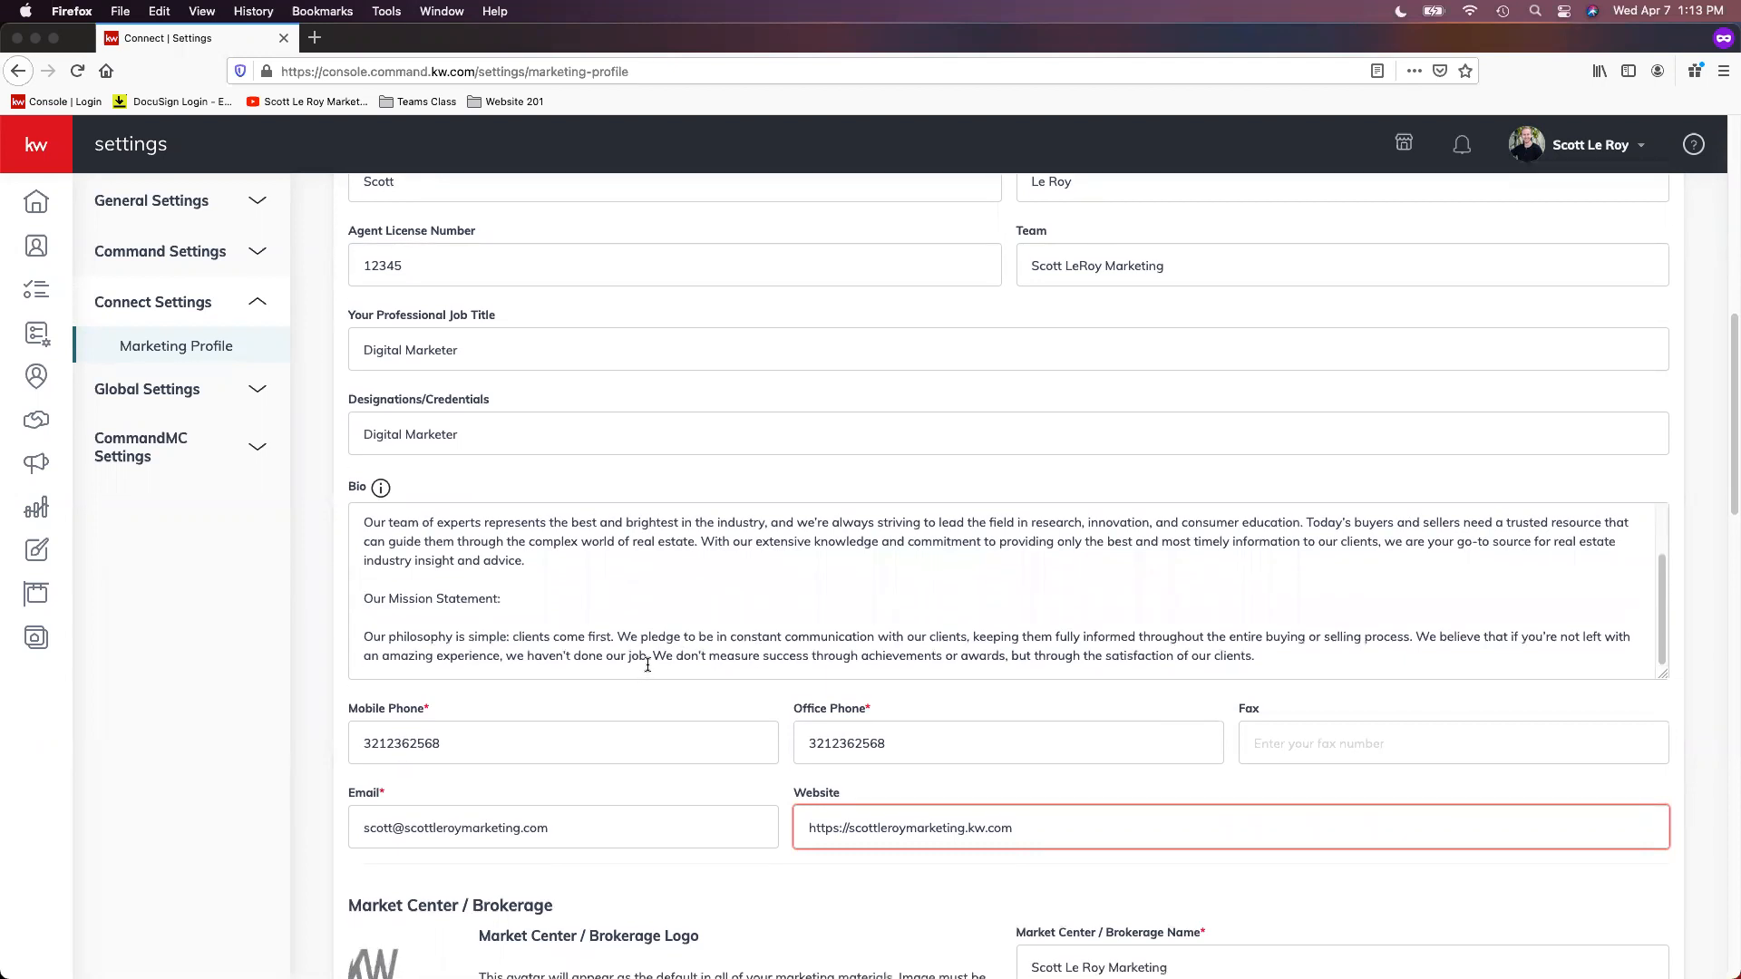
{"action": "scroll", "coordinate": [766, 594], "scroll_direction": "up", "scroll_amount": 3}
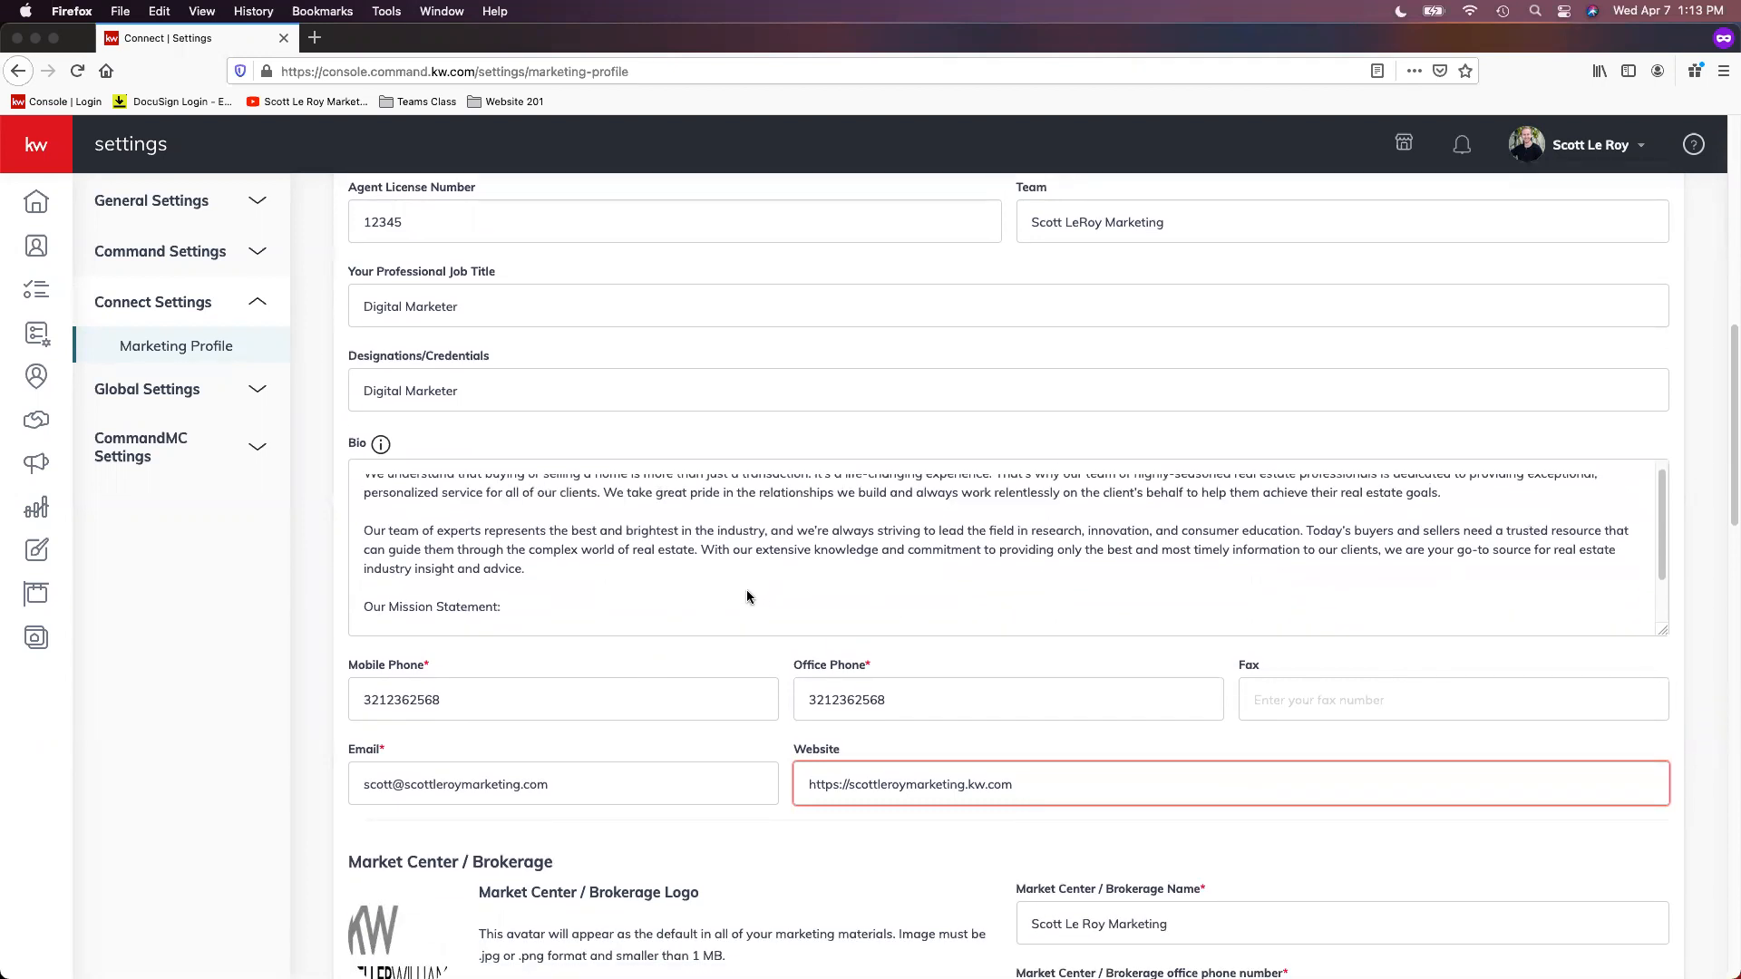
{"action": "scroll", "coordinate": [625, 590], "scroll_direction": "up", "scroll_amount": 1}
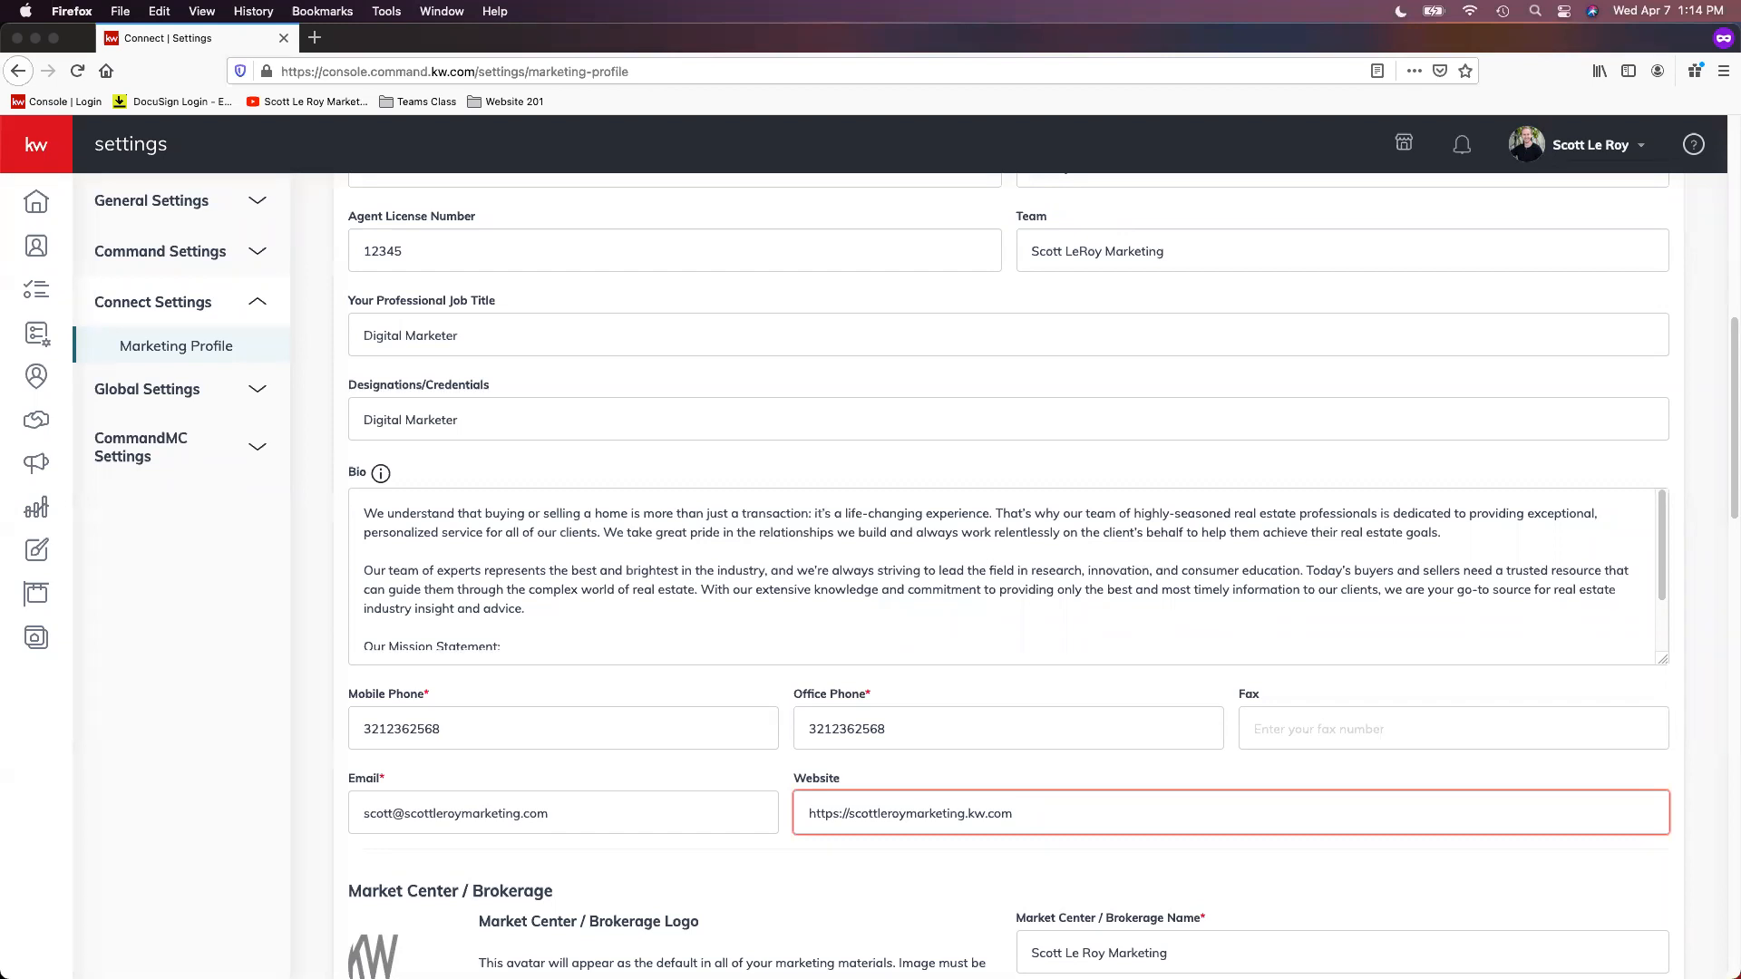
{"action": "scroll", "coordinate": [581, 626], "scroll_direction": "down", "scroll_amount": 2}
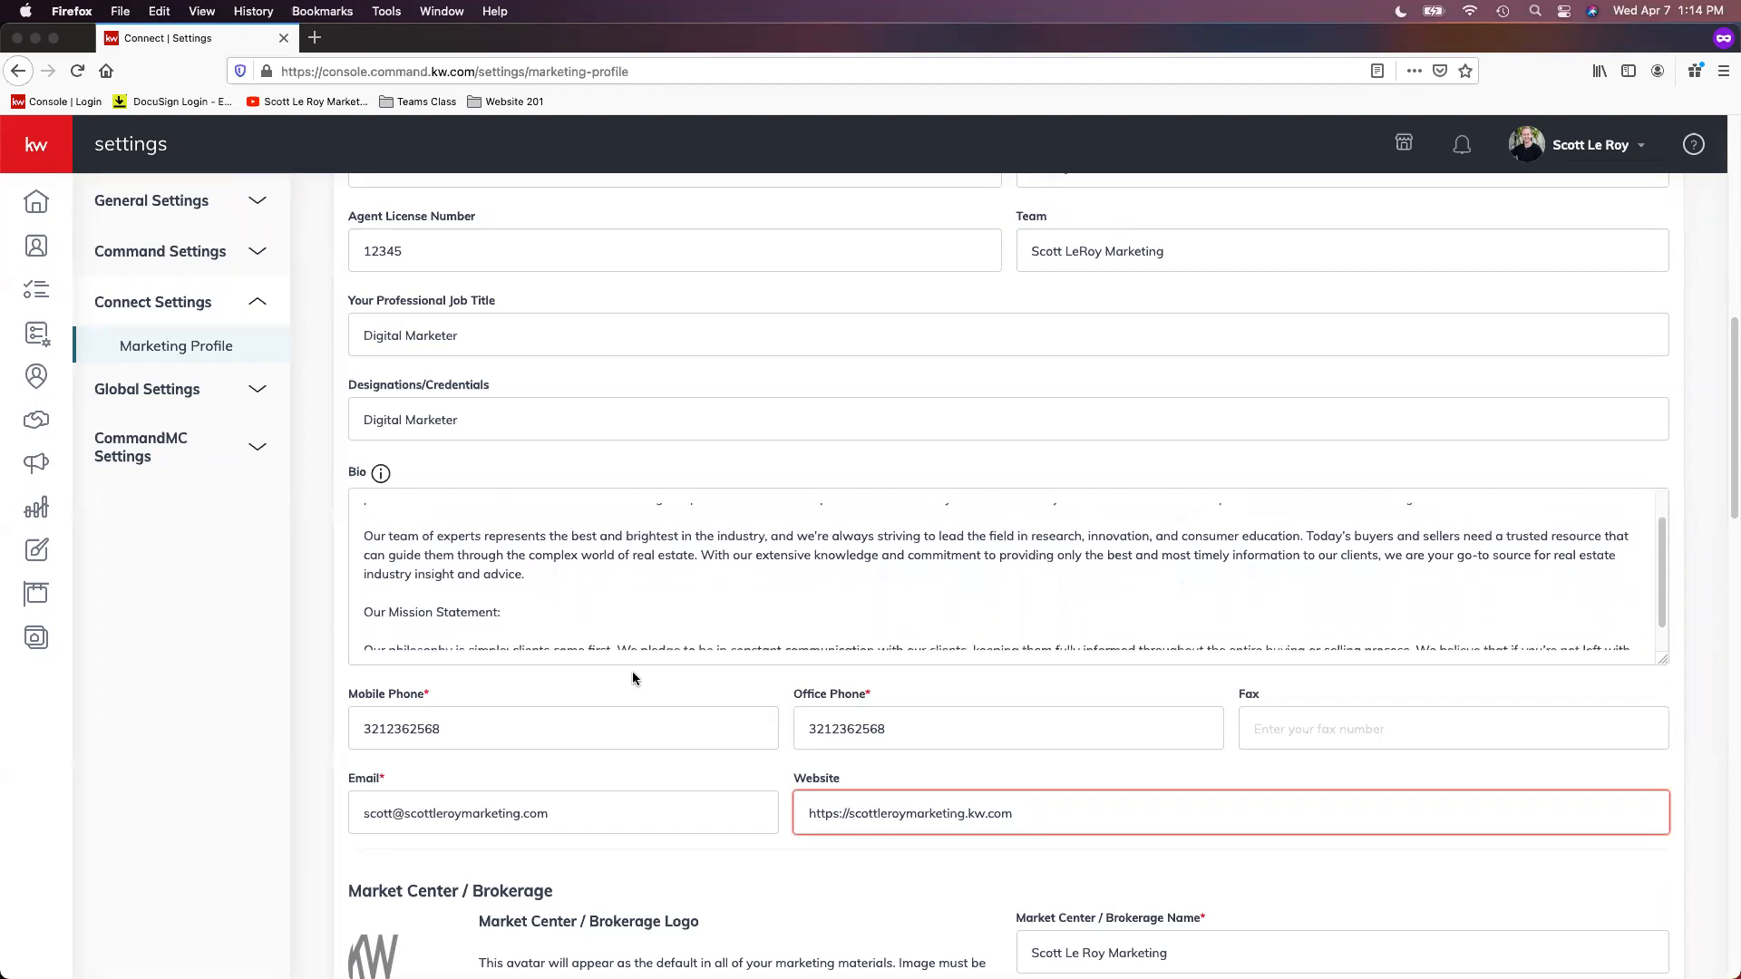
{"action": "scroll", "coordinate": [639, 678], "scroll_direction": "down", "scroll_amount": 3}
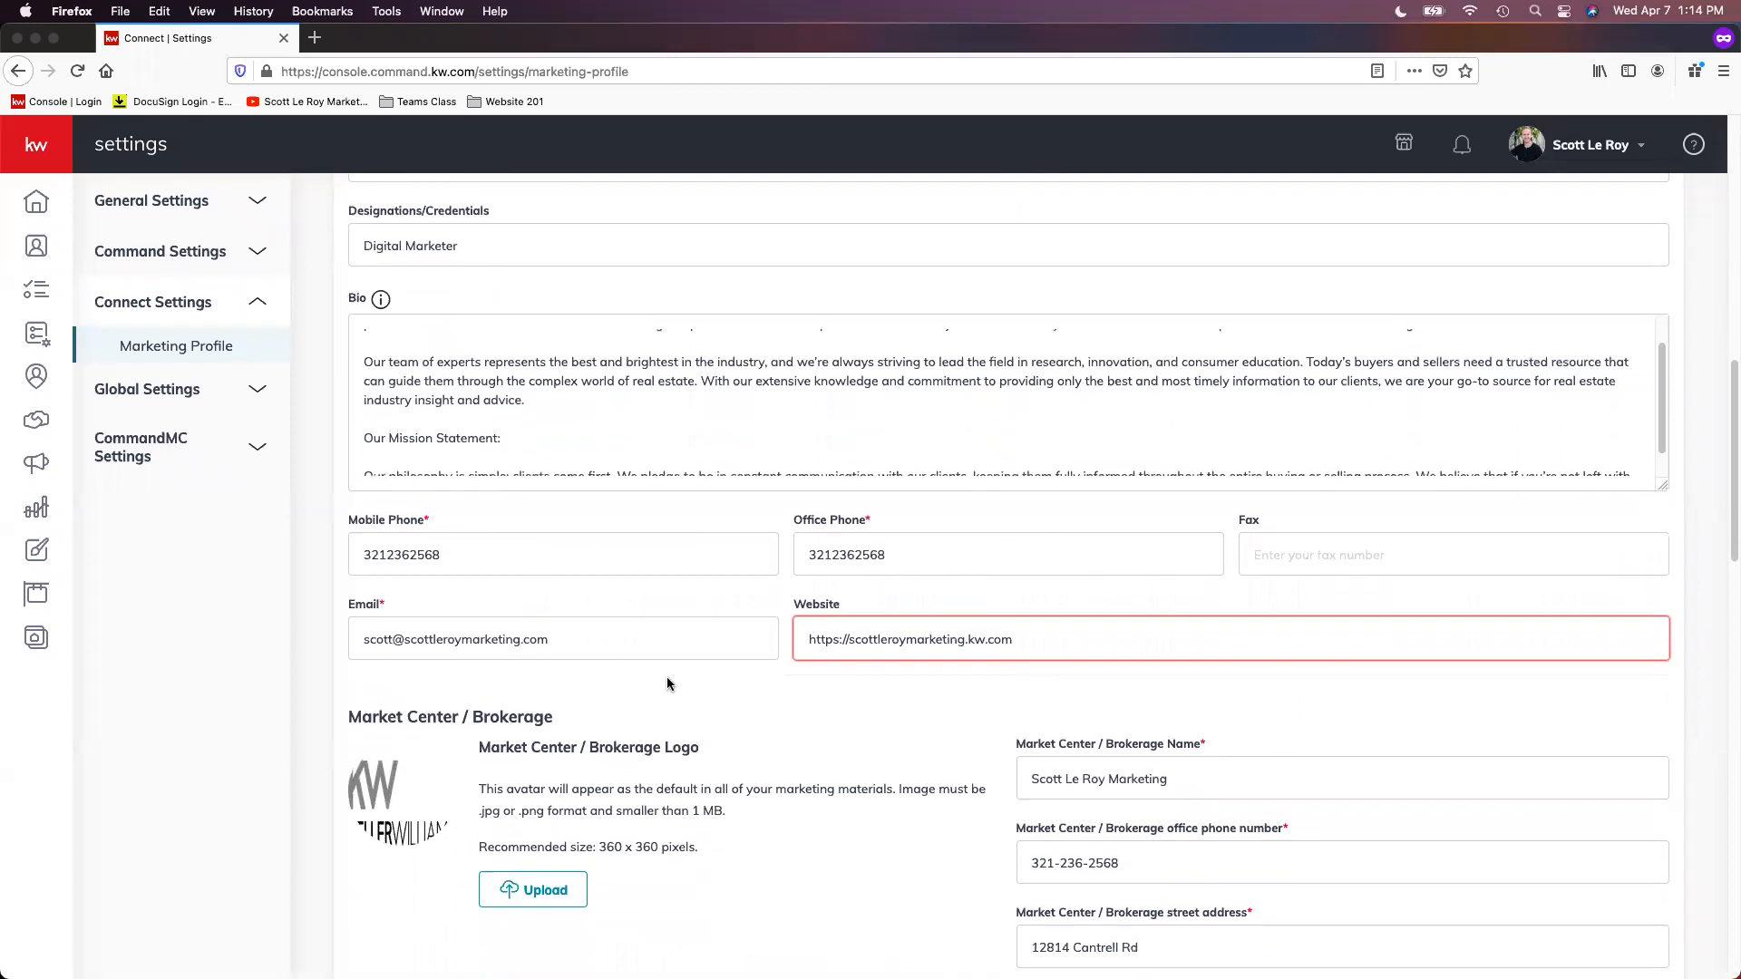
Step: Examine the phone, fax, email and Website fields in My Details, checking the website address format
{"action": "scroll", "coordinate": [667, 684], "scroll_direction": "down", "scroll_amount": 2}
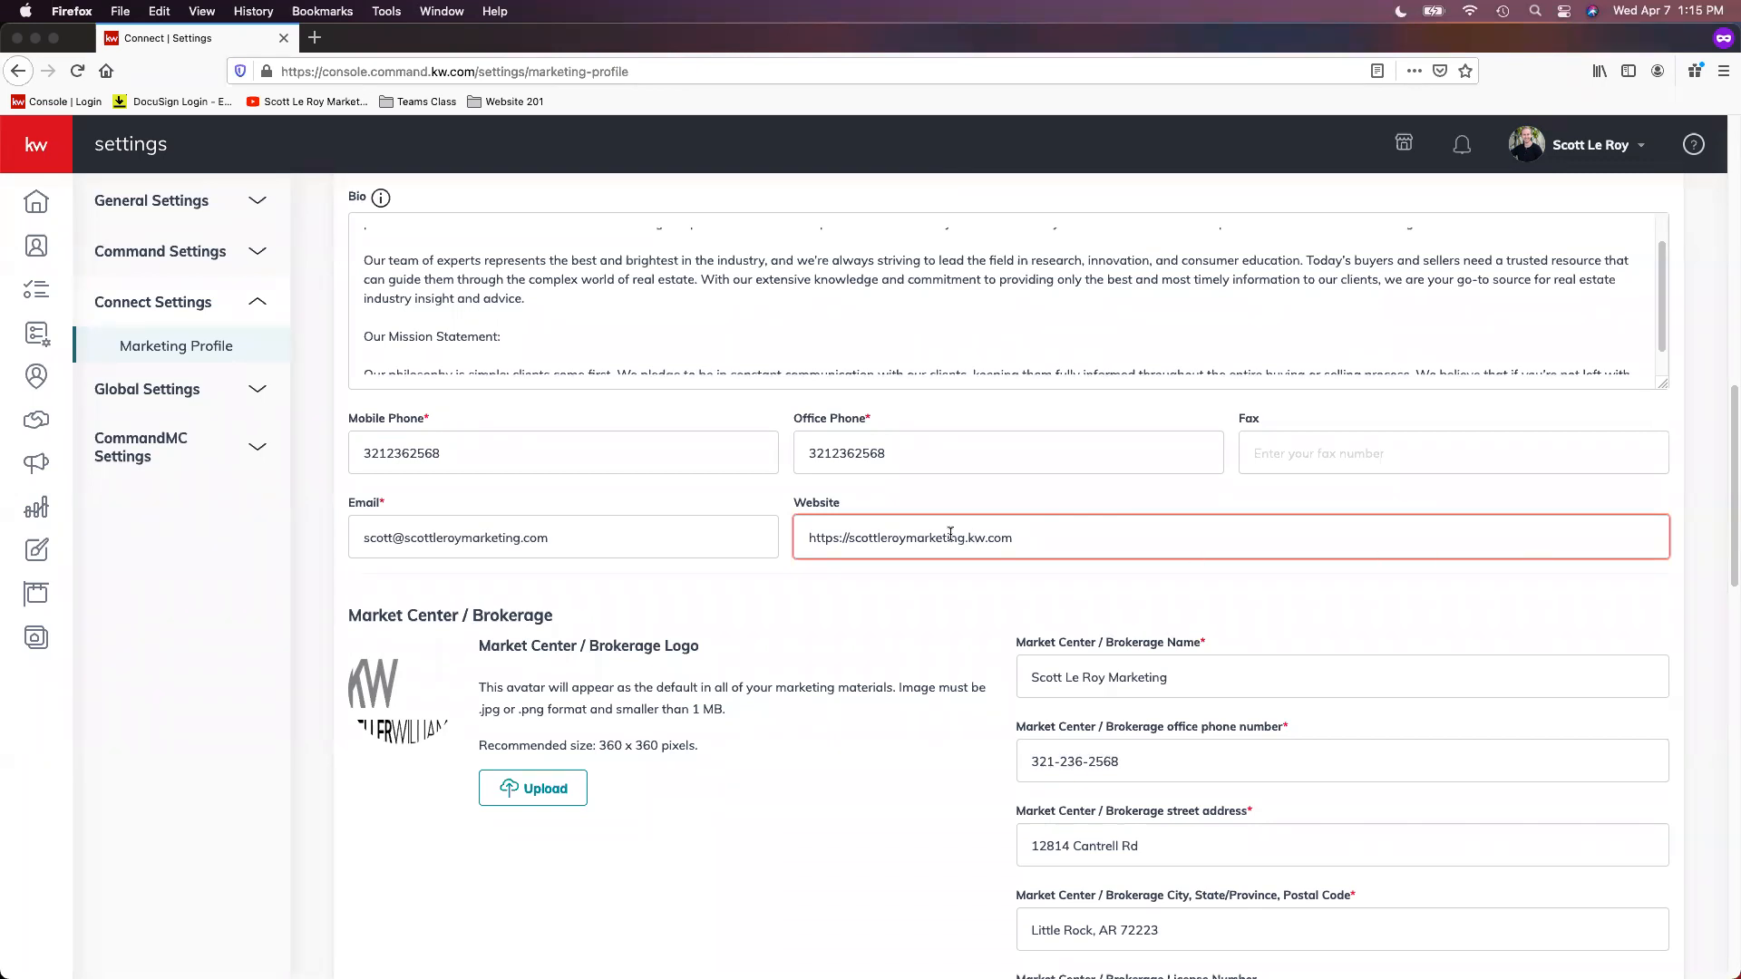
{"action": "mouse_move", "coordinate": [899, 527]}
{"action": "scroll", "coordinate": [639, 536], "scroll_direction": "down", "scroll_amount": 2}
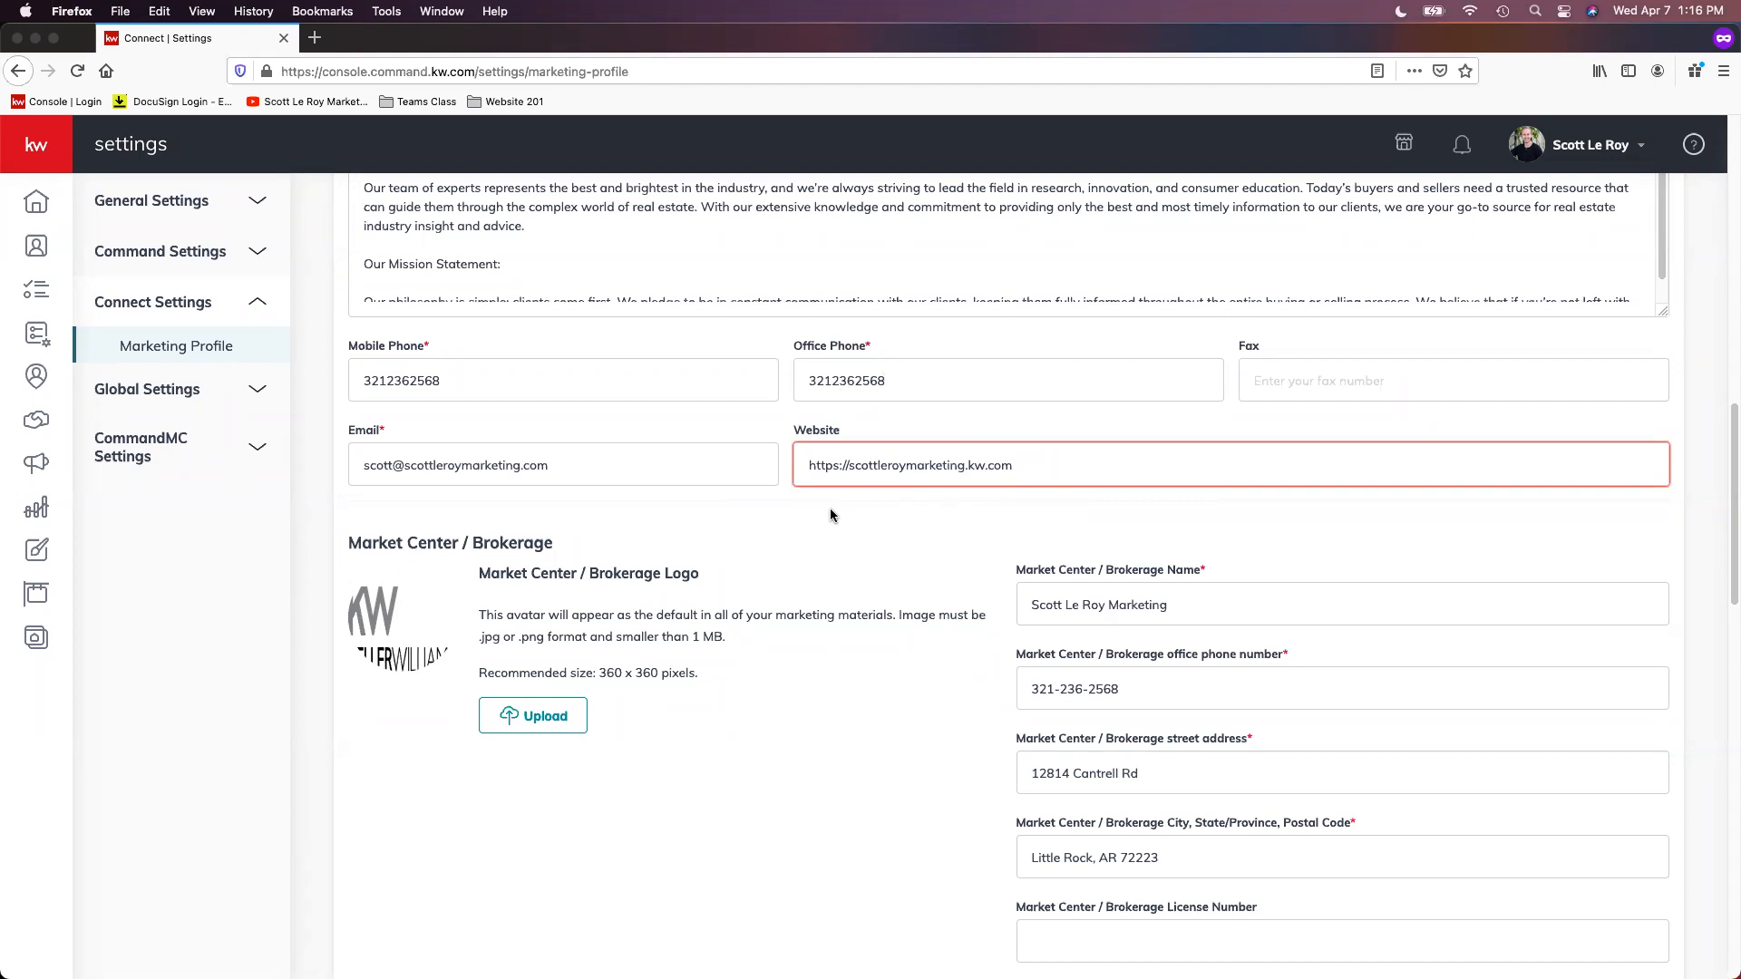
{"action": "mouse_move", "coordinate": [816, 481]}
{"action": "scroll", "coordinate": [879, 560], "scroll_direction": "down", "scroll_amount": 2}
{"action": "scroll", "coordinate": [890, 550], "scroll_direction": "down", "scroll_amount": 3}
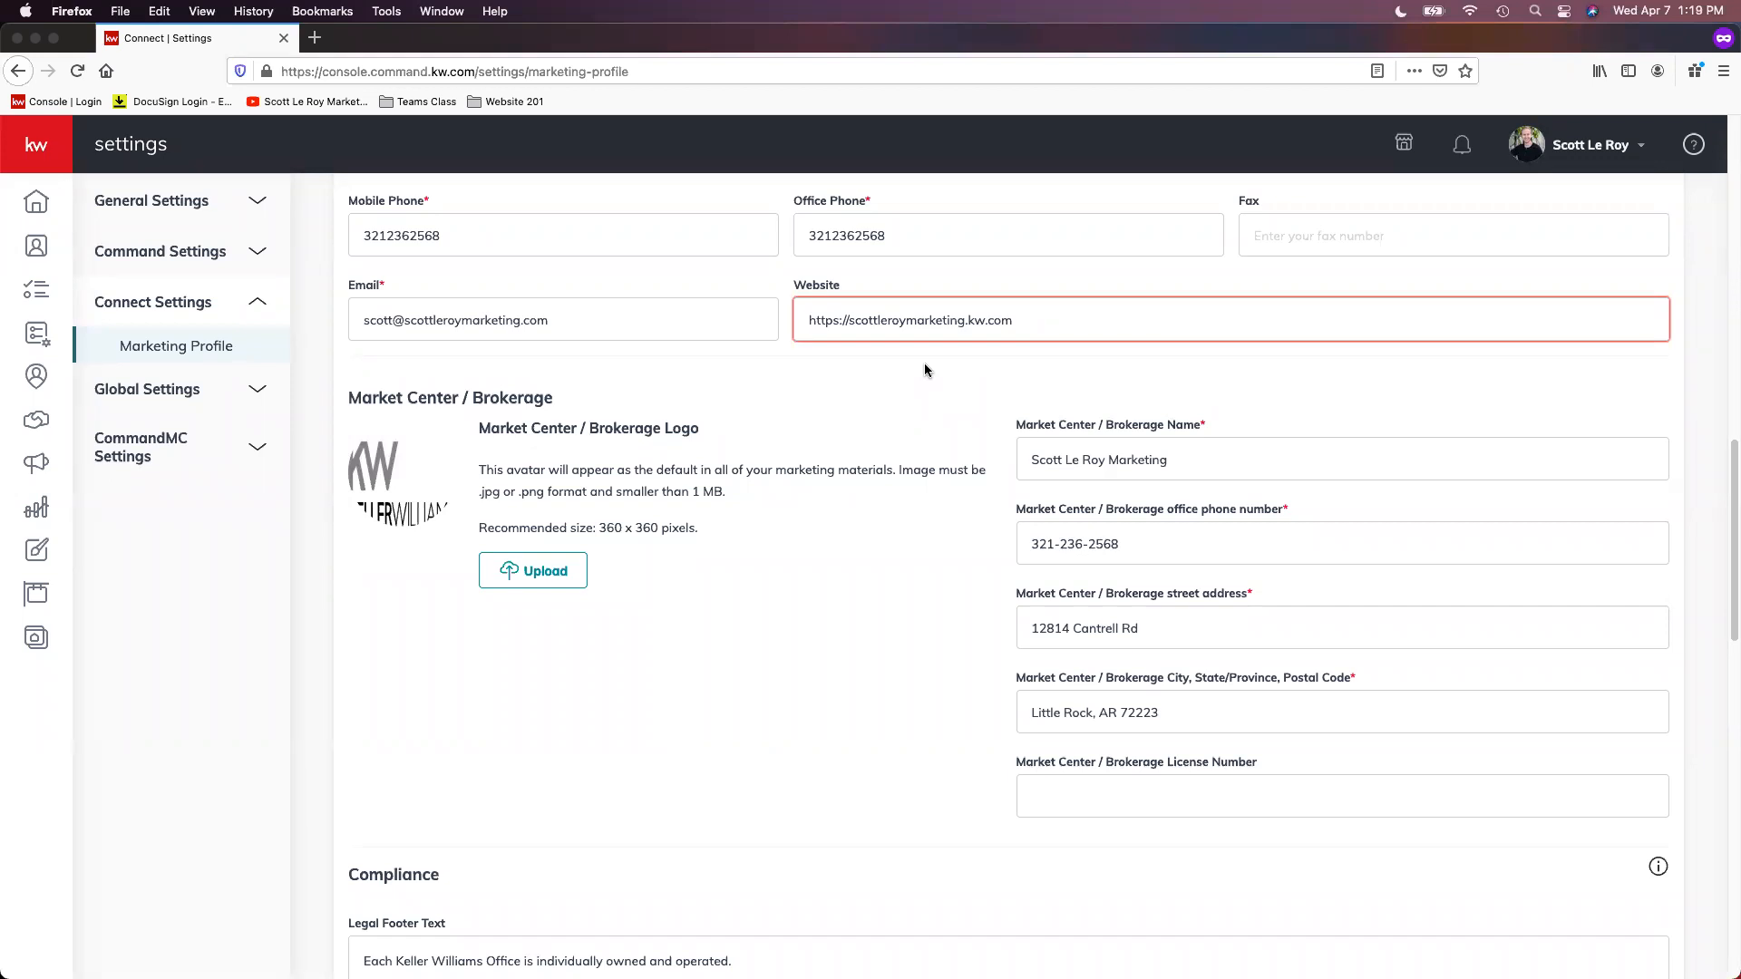
Step: Review the Market Center / Brokerage logo, name, office phone, address and license number fields
{"action": "scroll", "coordinate": [955, 392], "scroll_direction": "down", "scroll_amount": 1}
{"action": "scroll", "coordinate": [1137, 514], "scroll_direction": "down", "scroll_amount": 1}
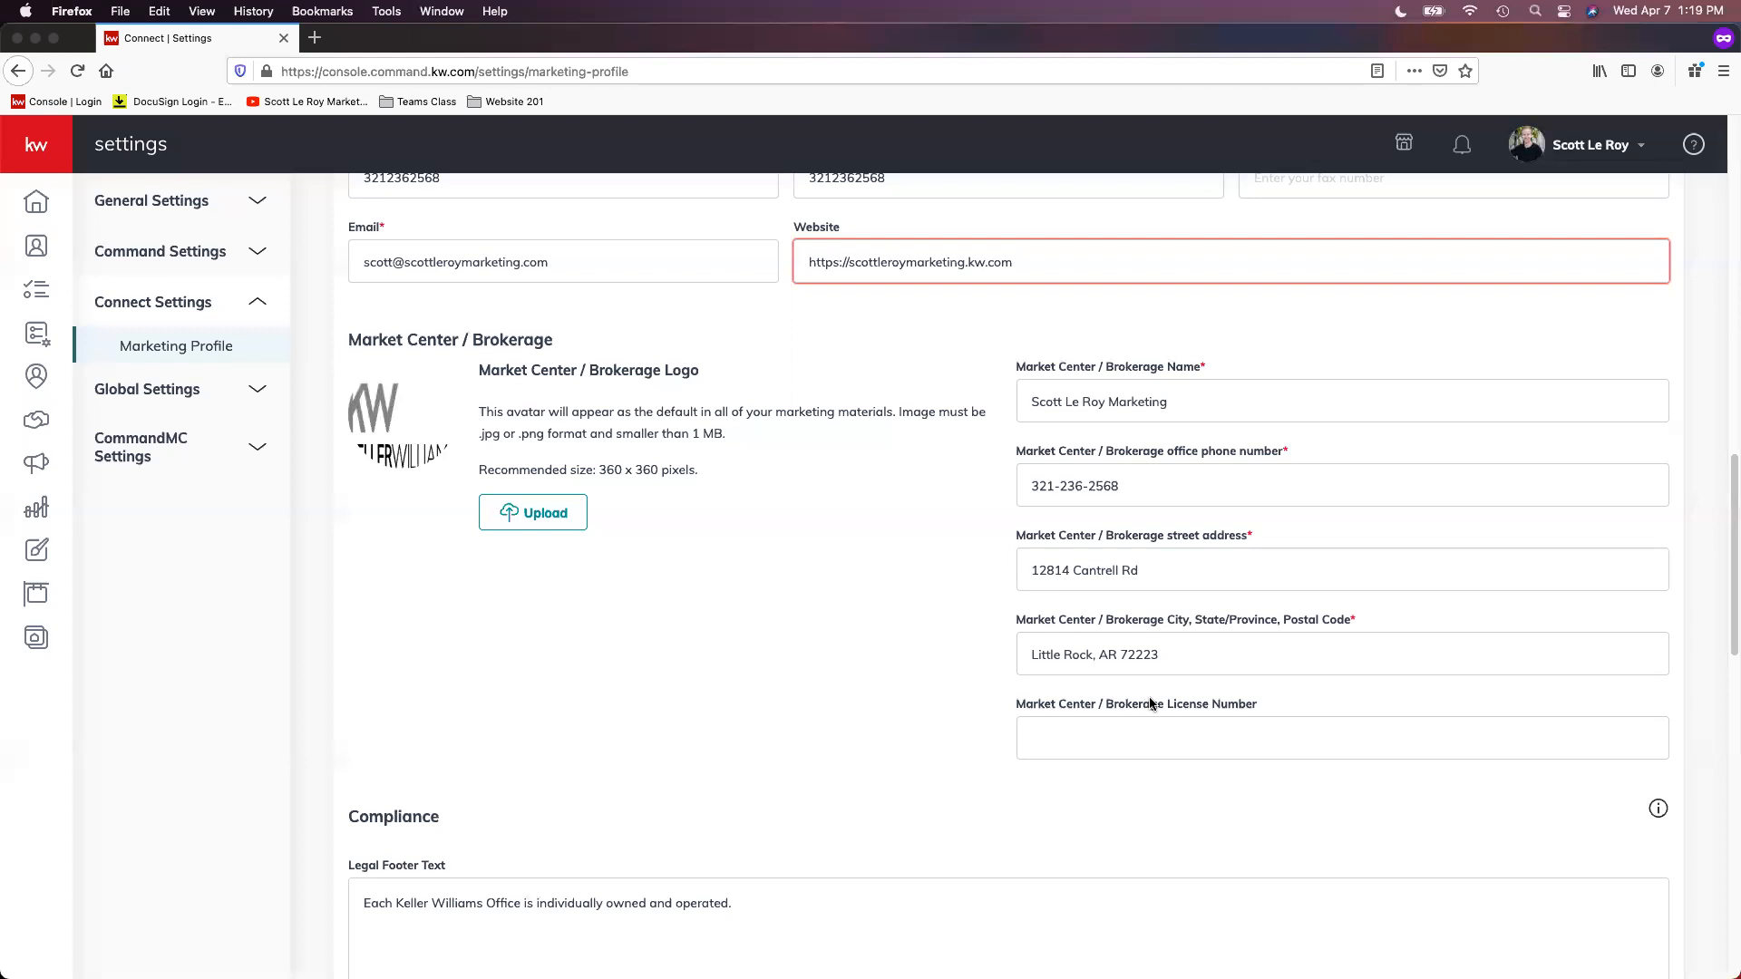
{"action": "scroll", "coordinate": [1139, 706], "scroll_direction": "down", "scroll_amount": 1}
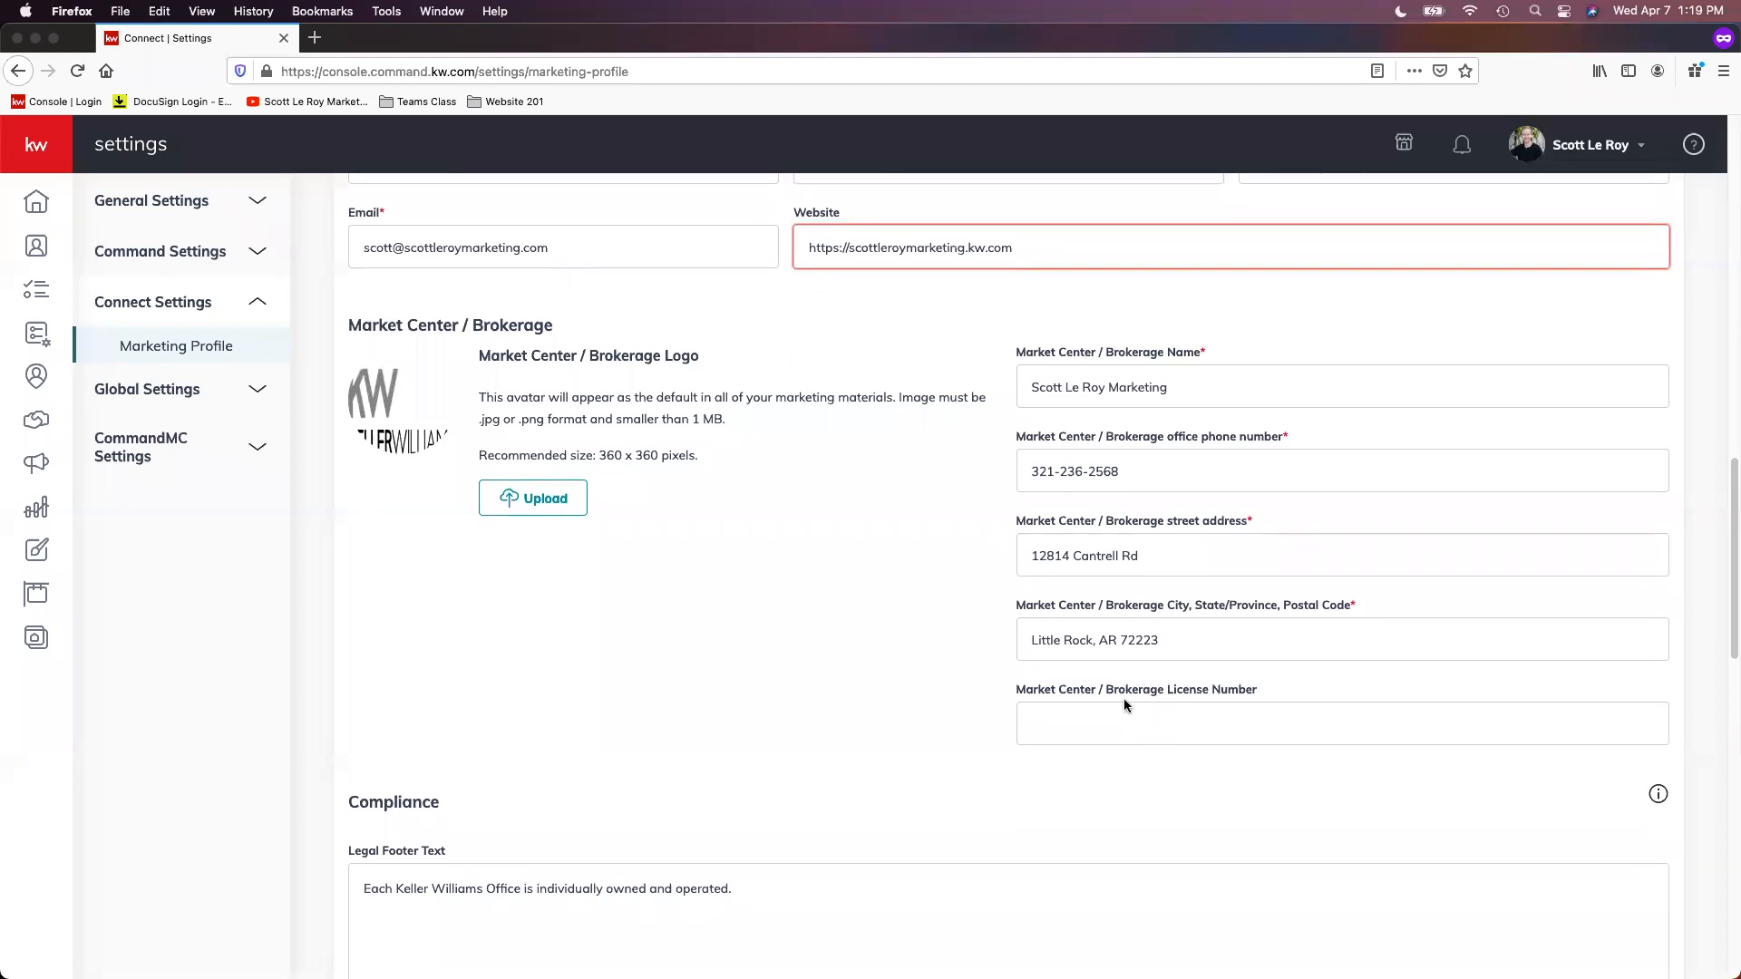
{"action": "scroll", "coordinate": [1075, 691], "scroll_direction": "down", "scroll_amount": 2}
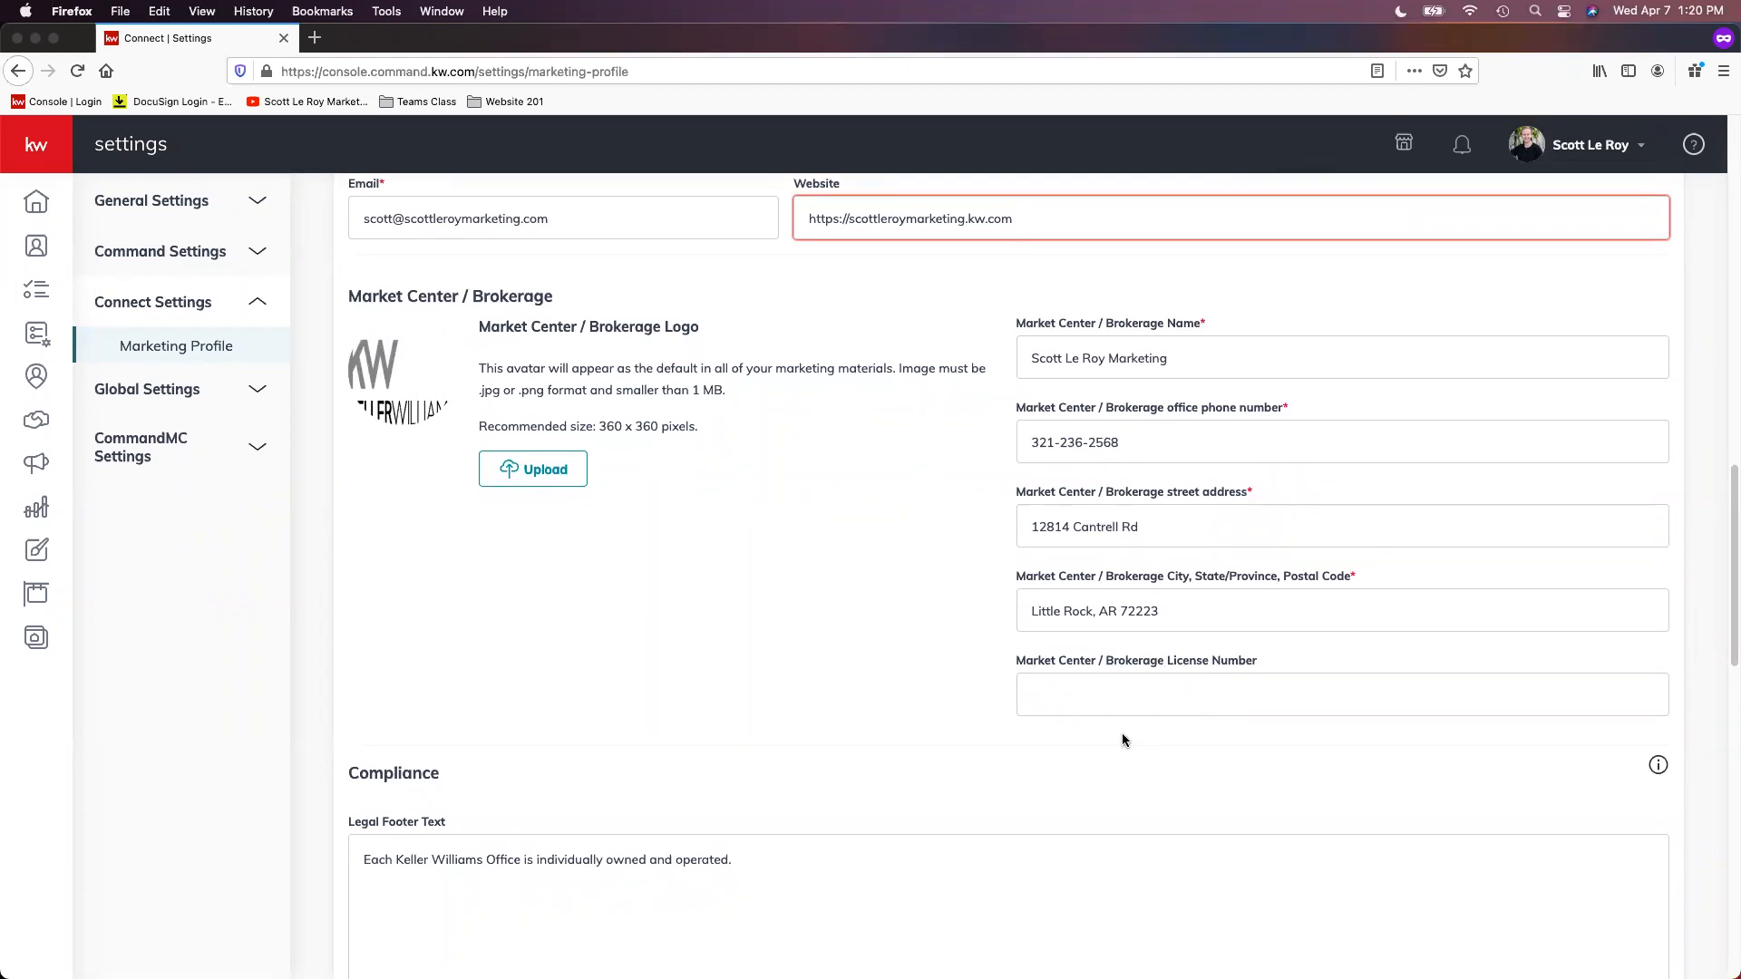
{"action": "scroll", "coordinate": [1130, 740], "scroll_direction": "down", "scroll_amount": 1}
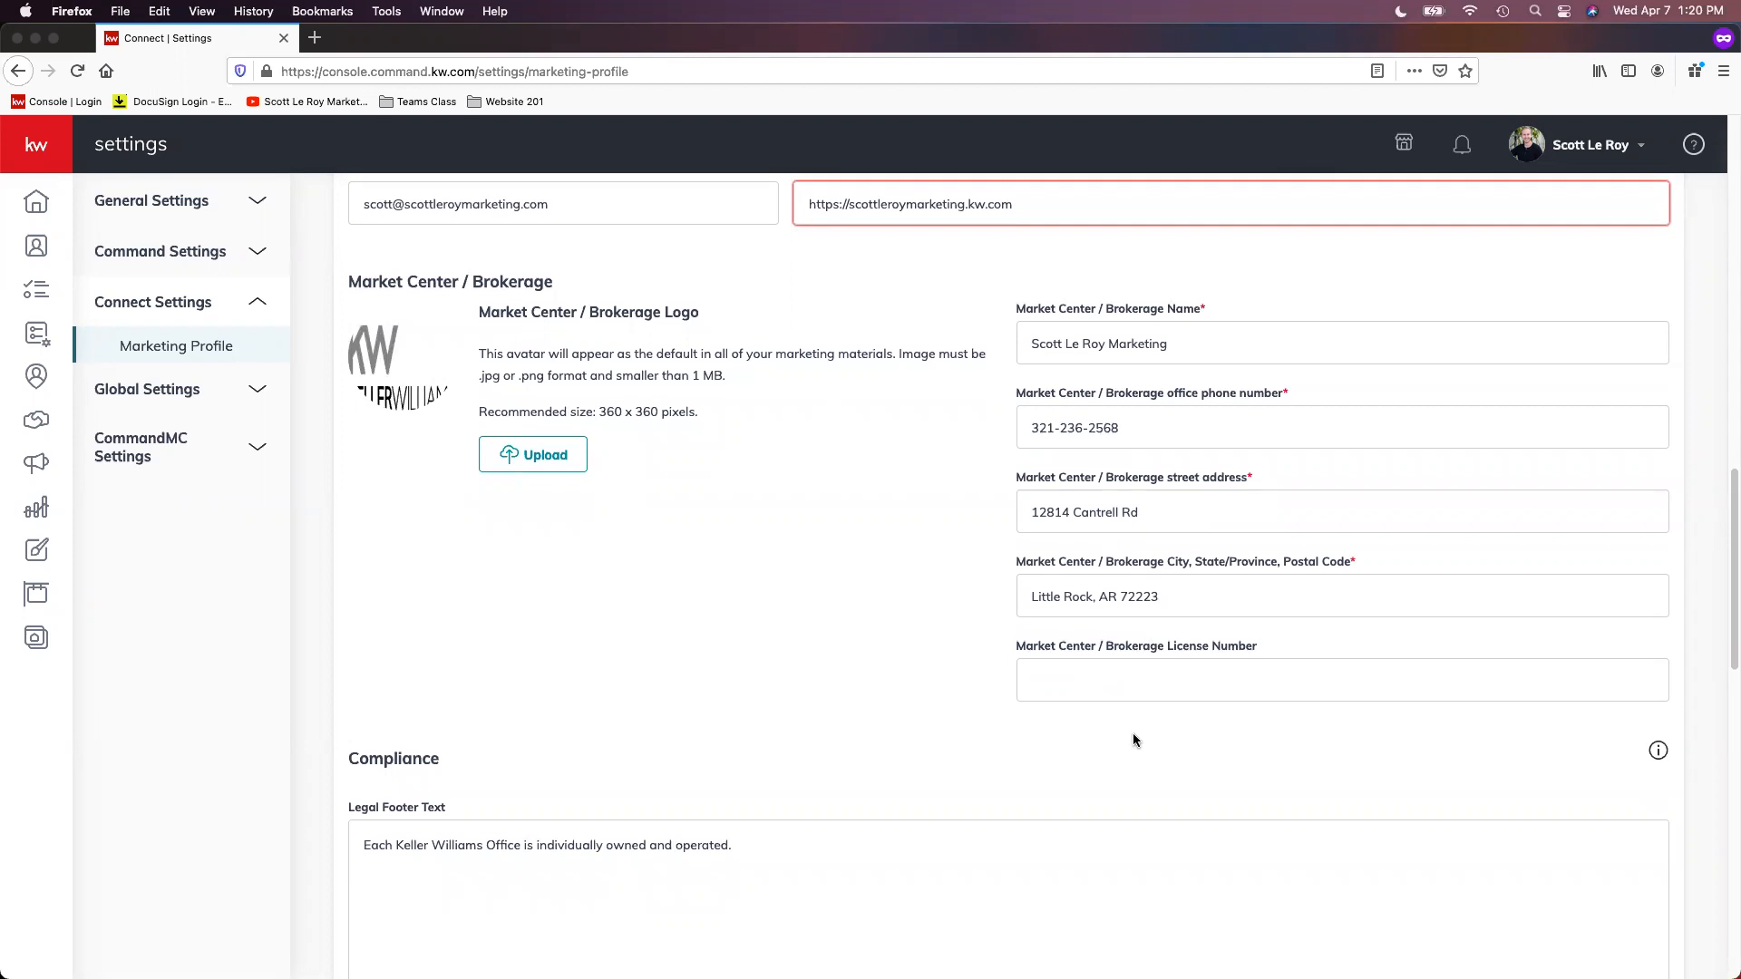
{"action": "scroll", "coordinate": [1133, 734], "scroll_direction": "down", "scroll_amount": 1}
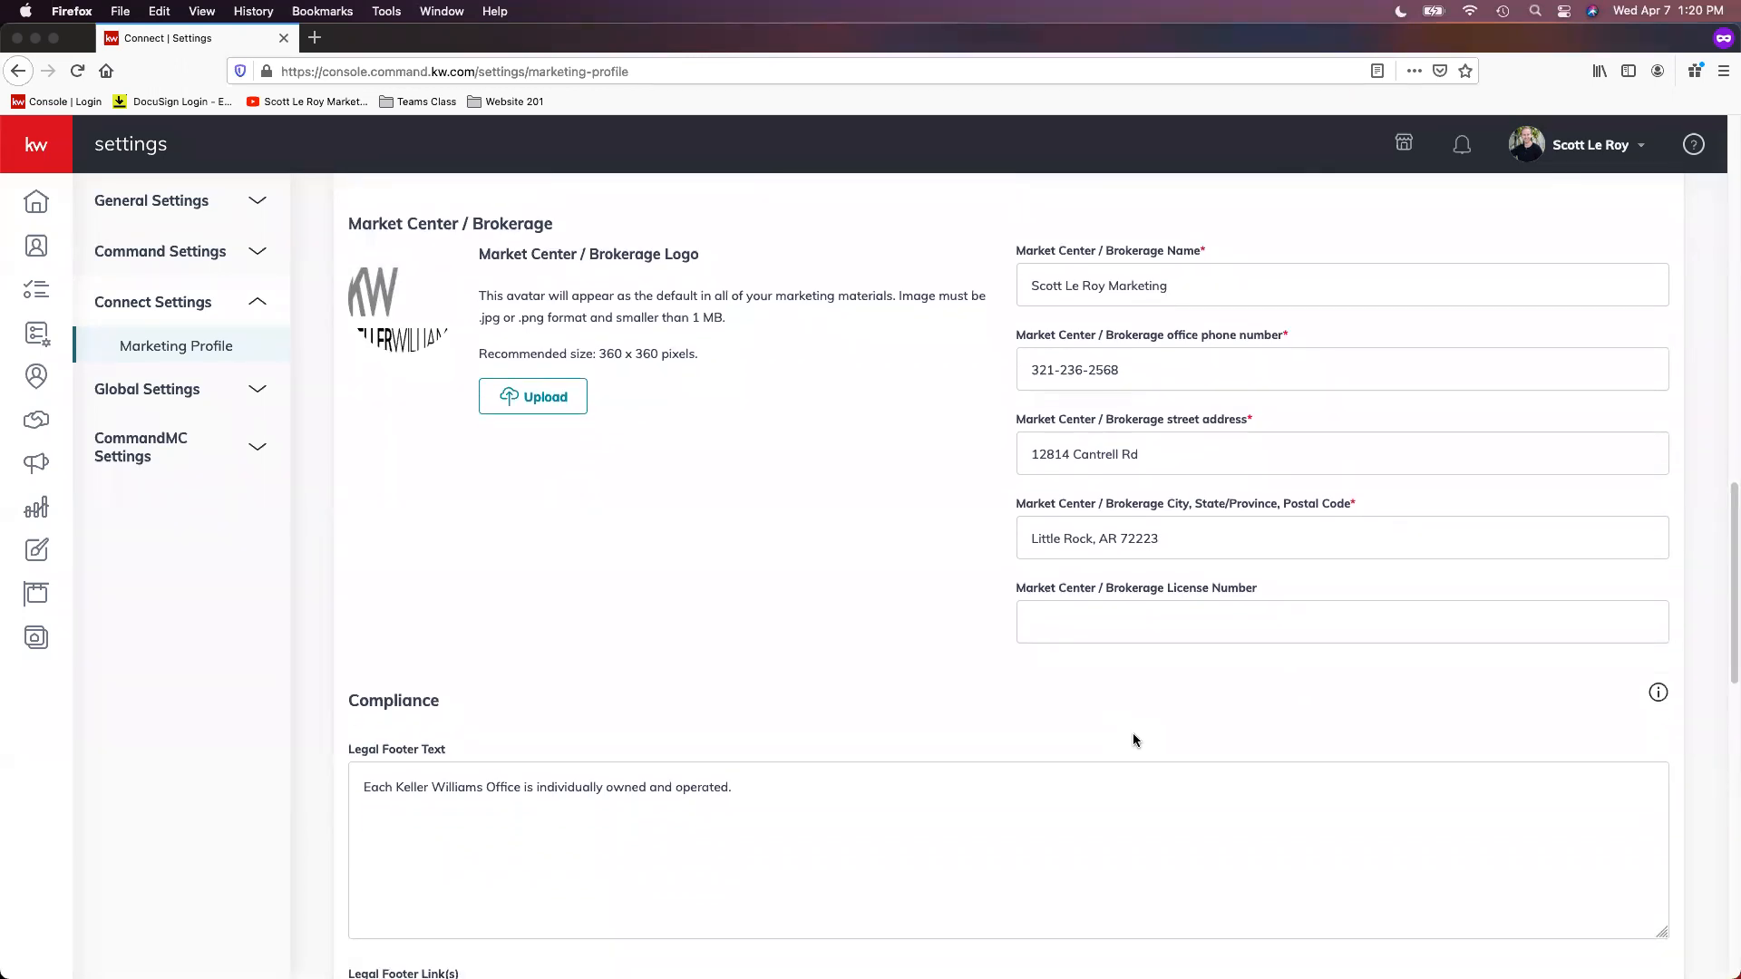
{"action": "scroll", "coordinate": [1134, 732], "scroll_direction": "down", "scroll_amount": 2}
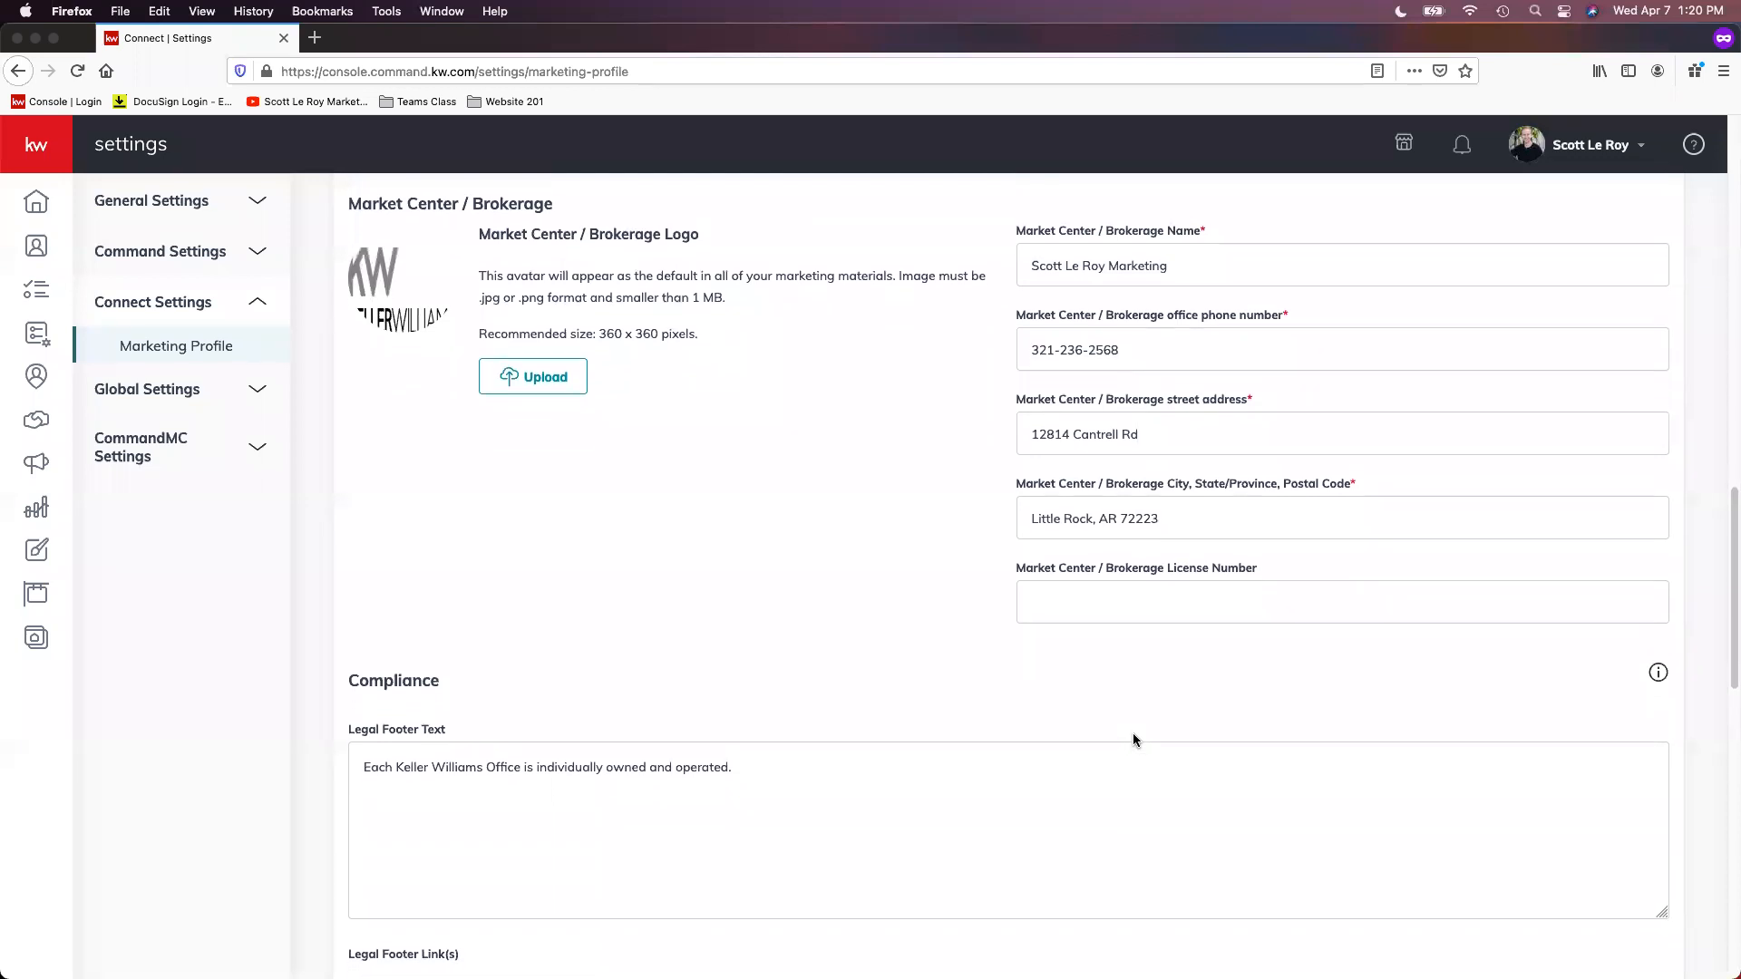
Step: Examine the Compliance section's legal footer text, footer links and footer image upload
{"action": "scroll", "coordinate": [1133, 733], "scroll_direction": "down", "scroll_amount": 5}
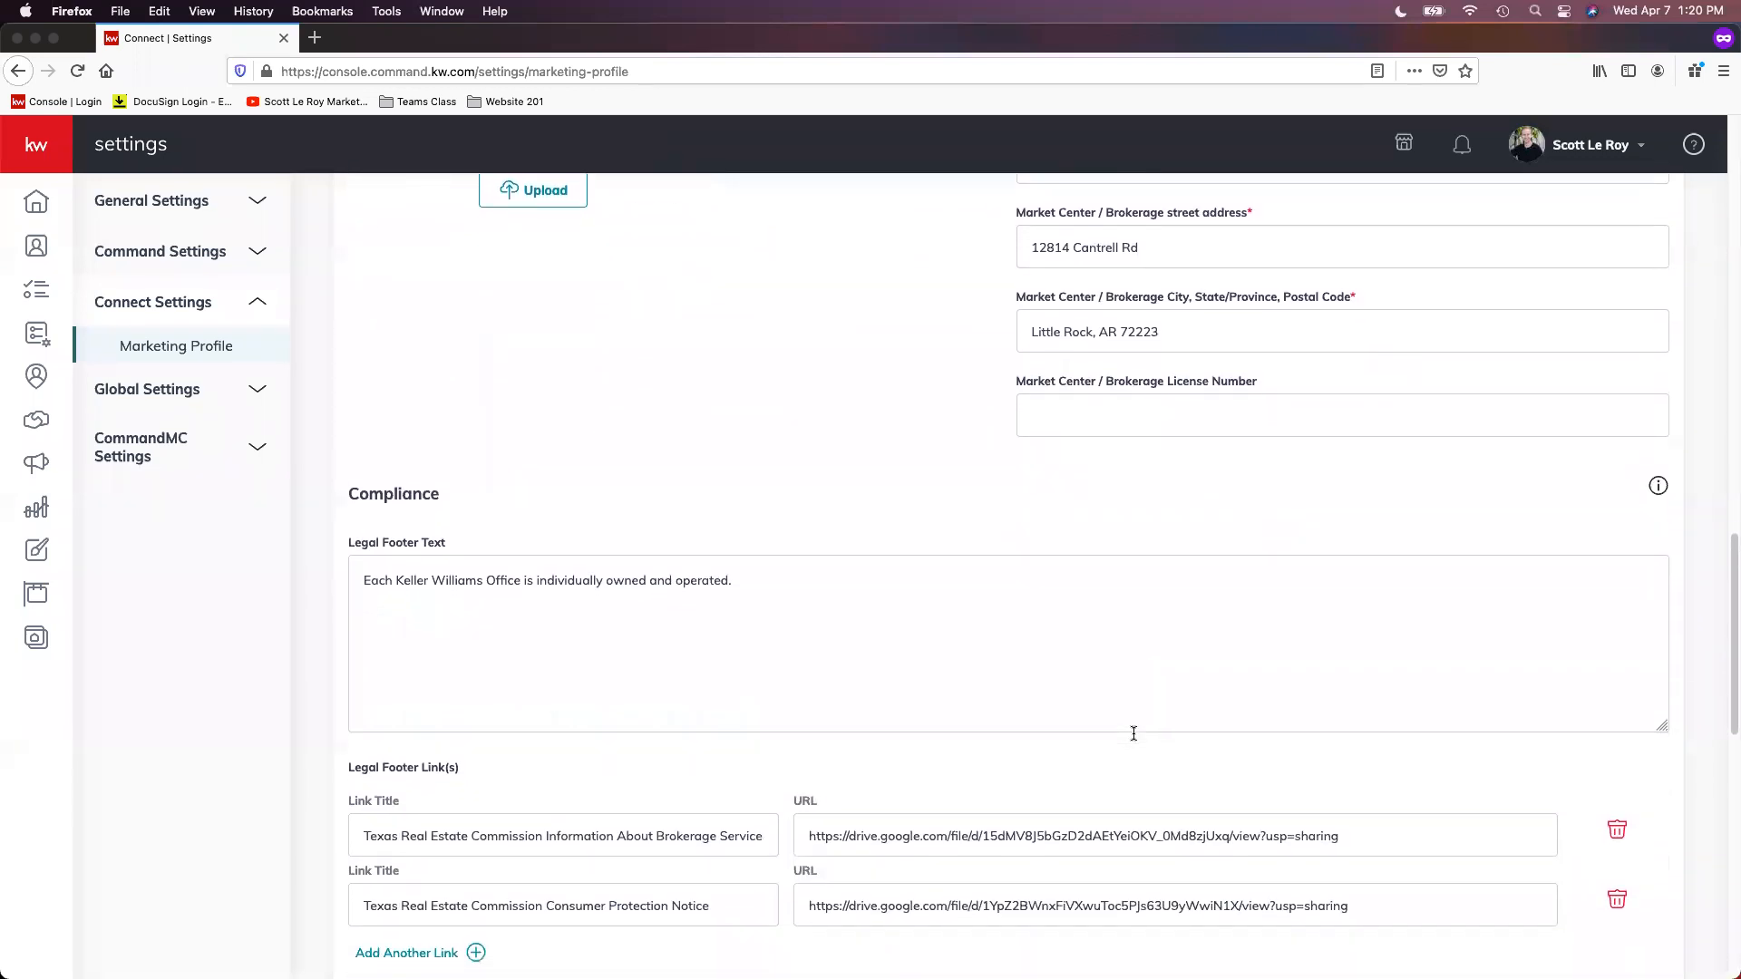
{"action": "scroll", "coordinate": [1131, 733], "scroll_direction": "down", "scroll_amount": 2}
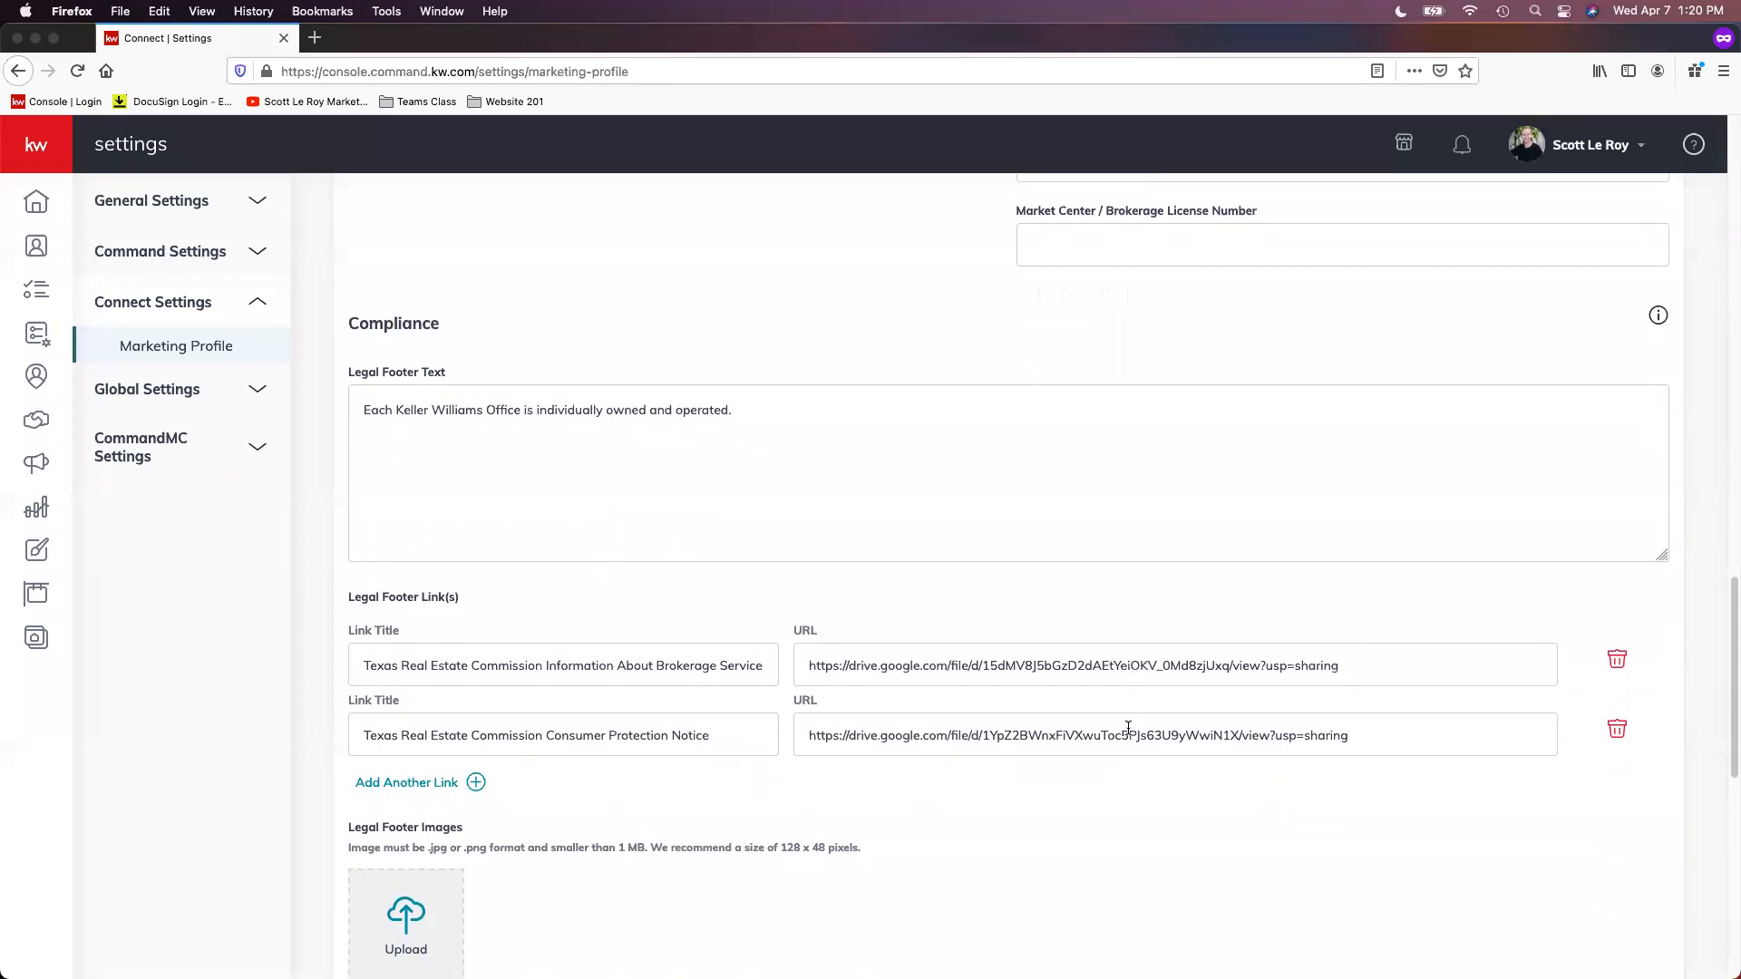
{"action": "scroll", "coordinate": [1128, 733], "scroll_direction": "down", "scroll_amount": 2}
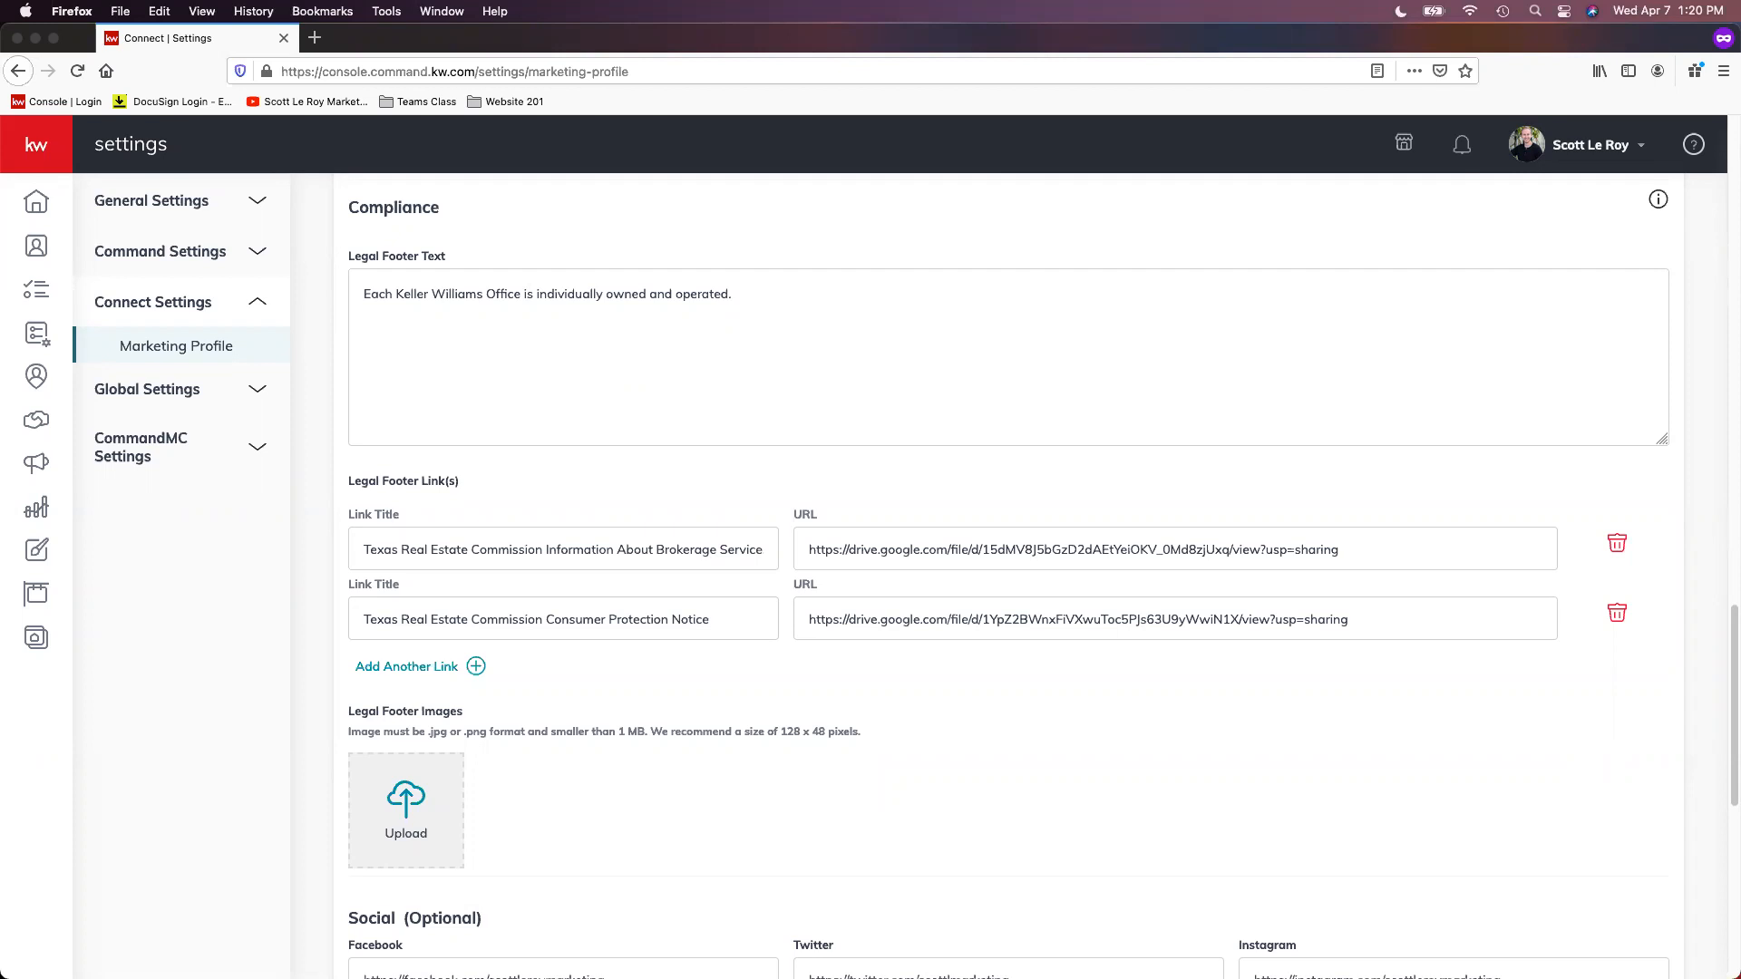
{"action": "scroll", "coordinate": [1387, 447], "scroll_direction": "up", "scroll_amount": 2}
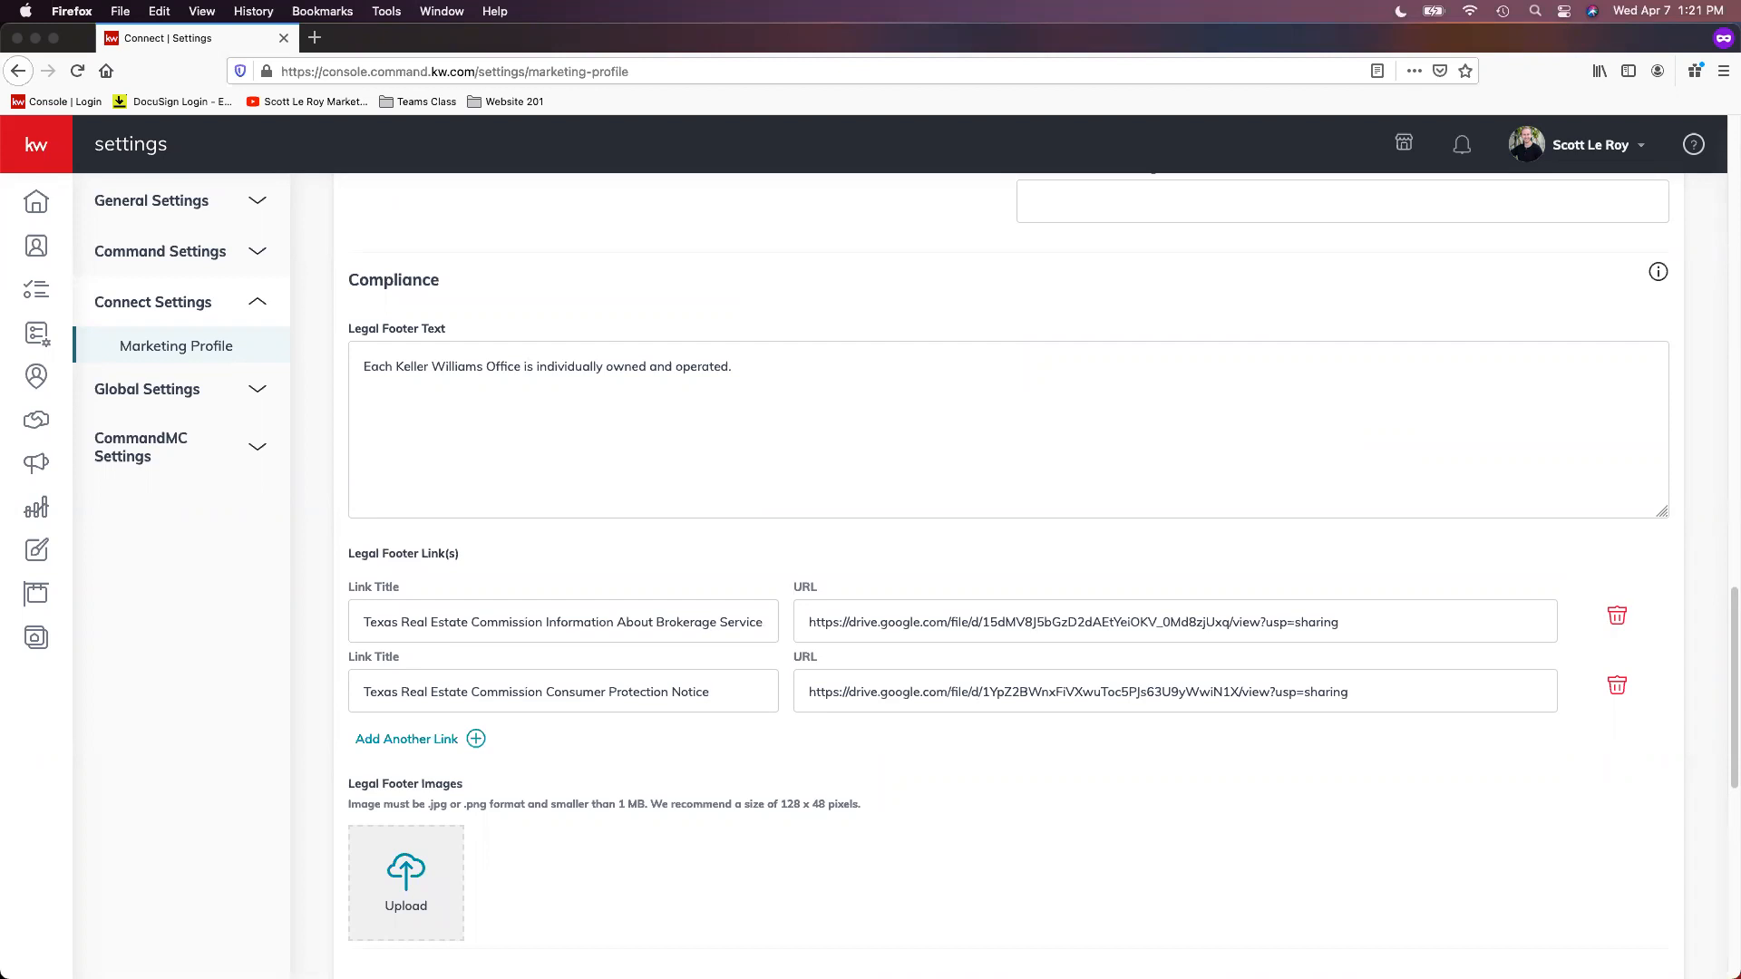
Step: Review the Texas Real Estate Commission footer links and the Legal Footer Images format and size requirements
{"action": "scroll", "coordinate": [1042, 317], "scroll_direction": "up", "scroll_amount": 1}
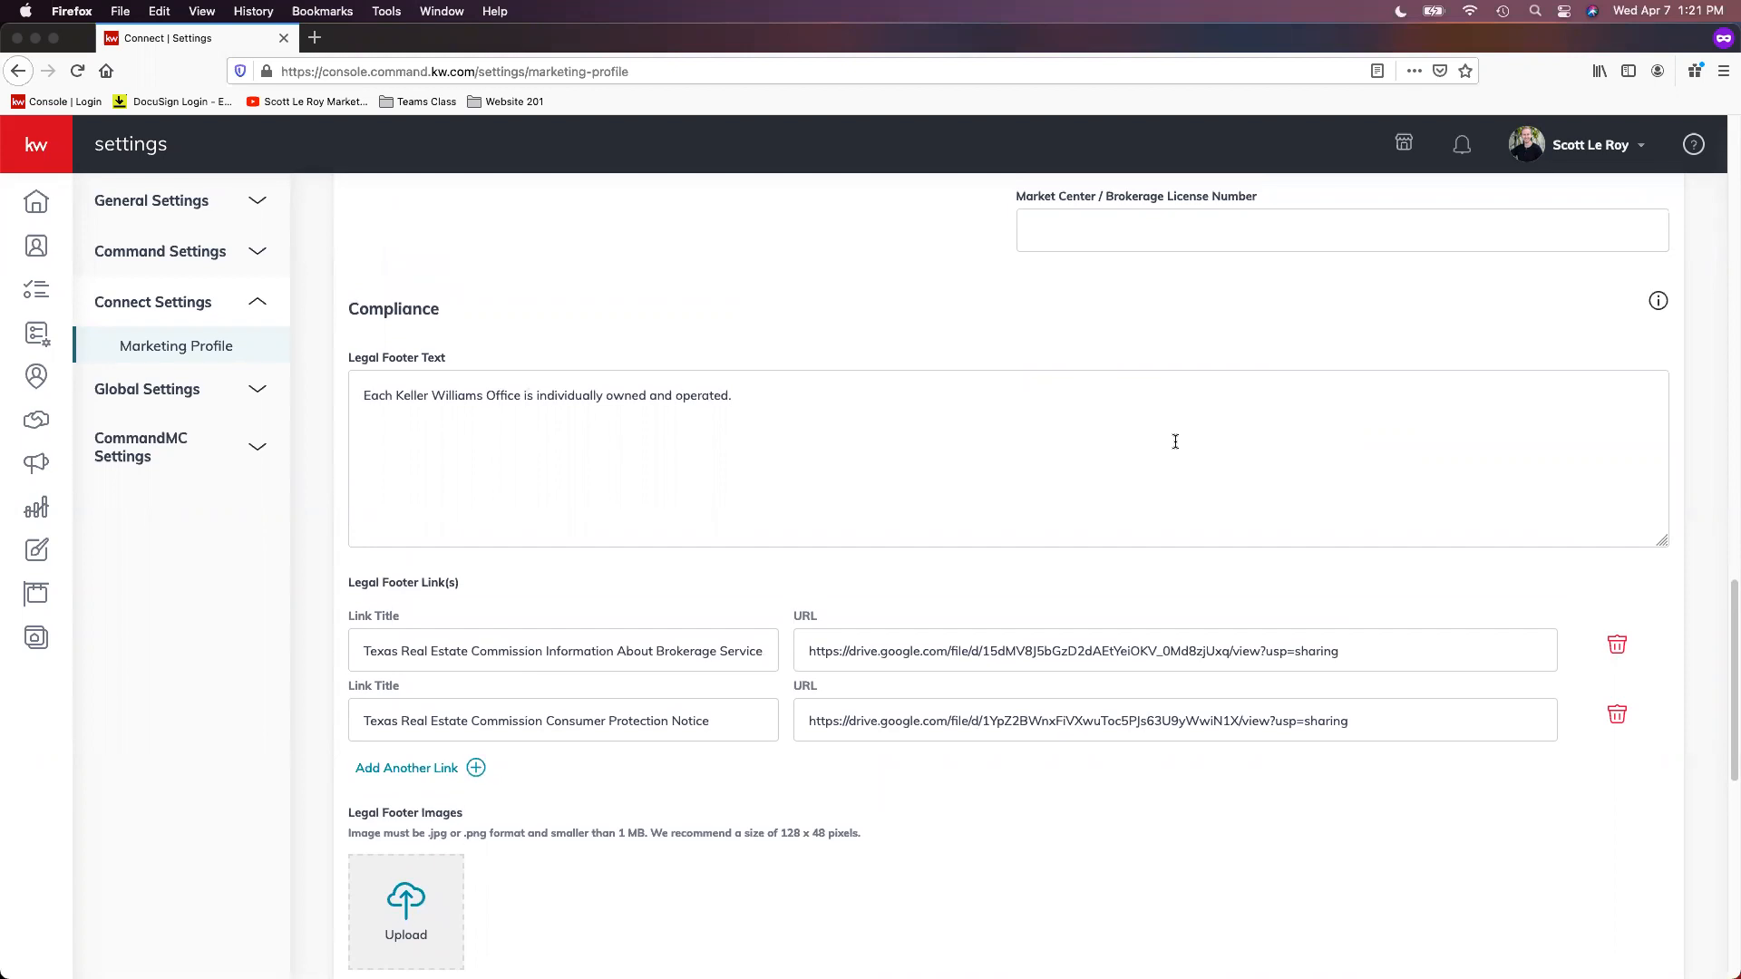
{"action": "scroll", "coordinate": [1170, 442], "scroll_direction": "down", "scroll_amount": 2}
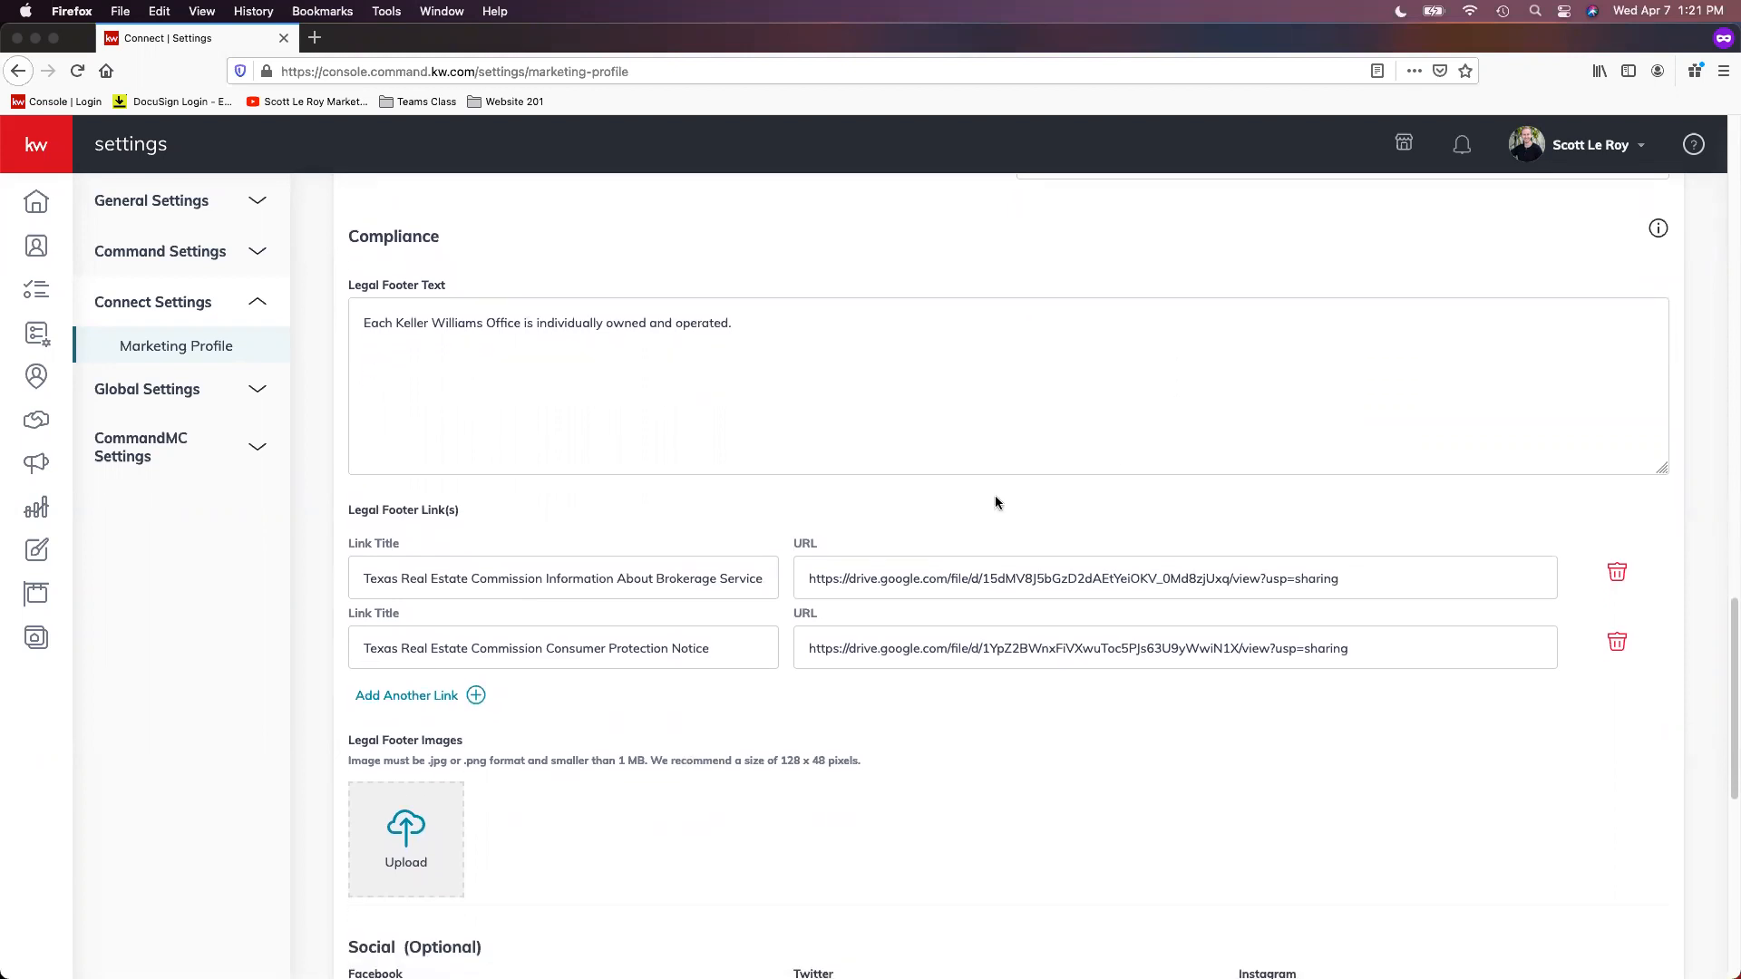
{"action": "scroll", "coordinate": [928, 530], "scroll_direction": "down", "scroll_amount": 1}
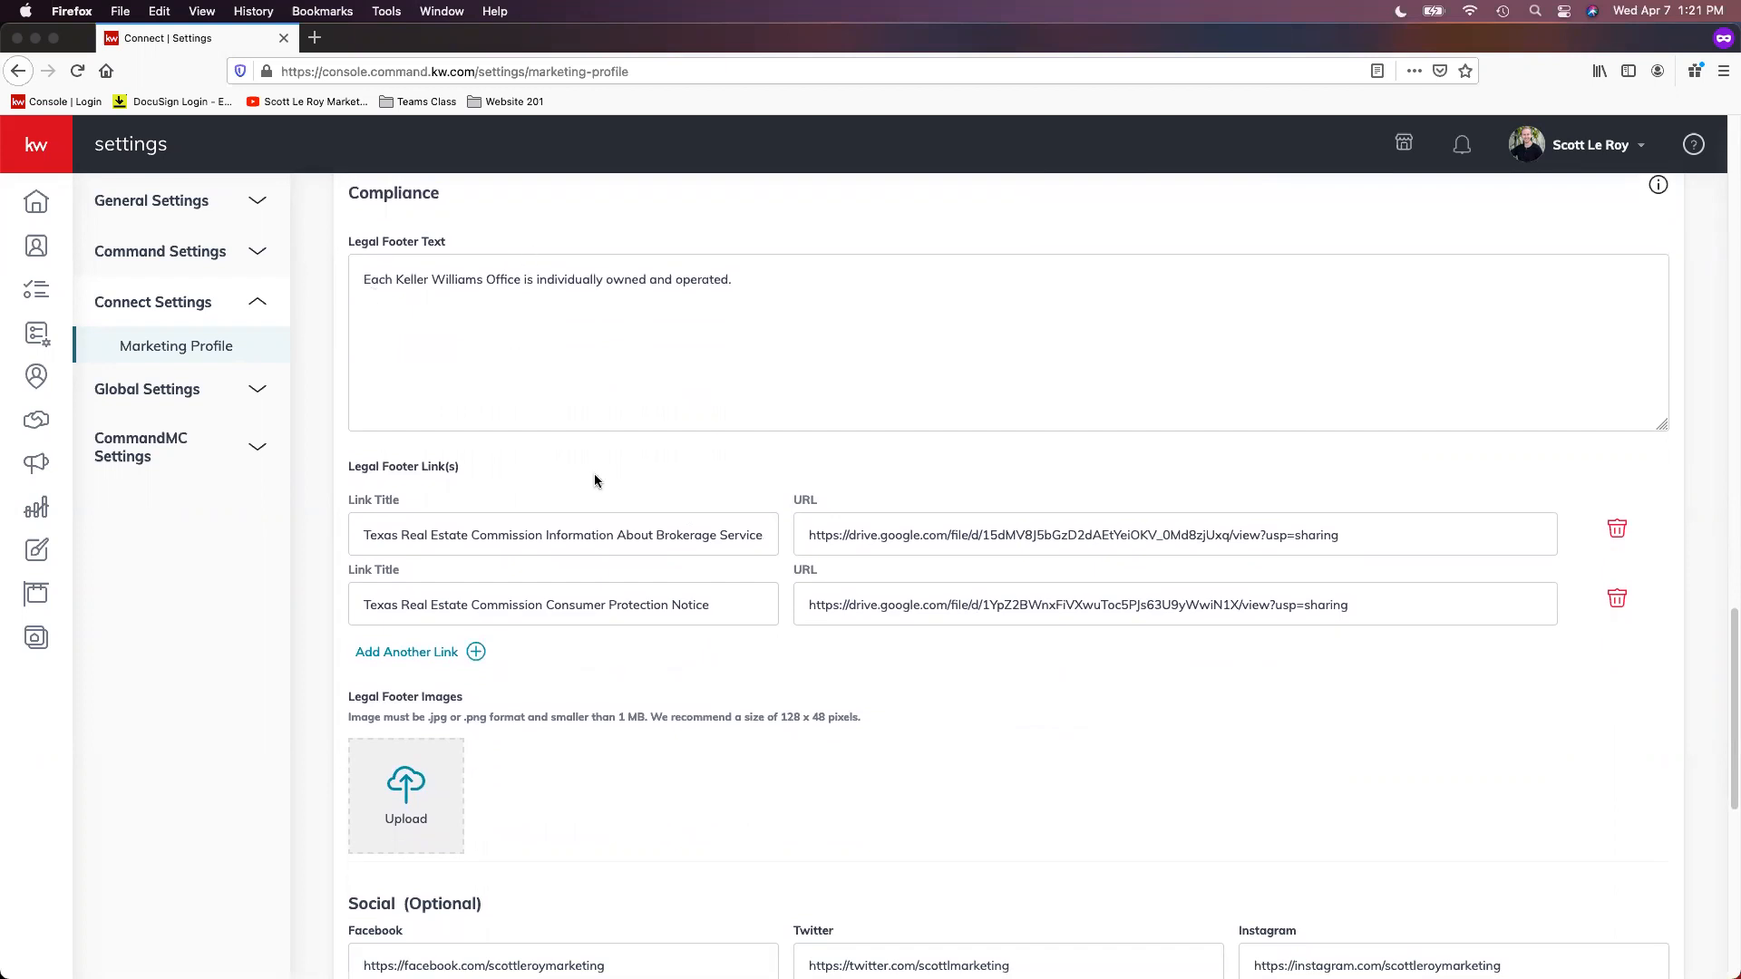
{"action": "scroll", "coordinate": [544, 526], "scroll_direction": "down", "scroll_amount": 1}
{"action": "scroll", "coordinate": [551, 537], "scroll_direction": "down", "scroll_amount": 1}
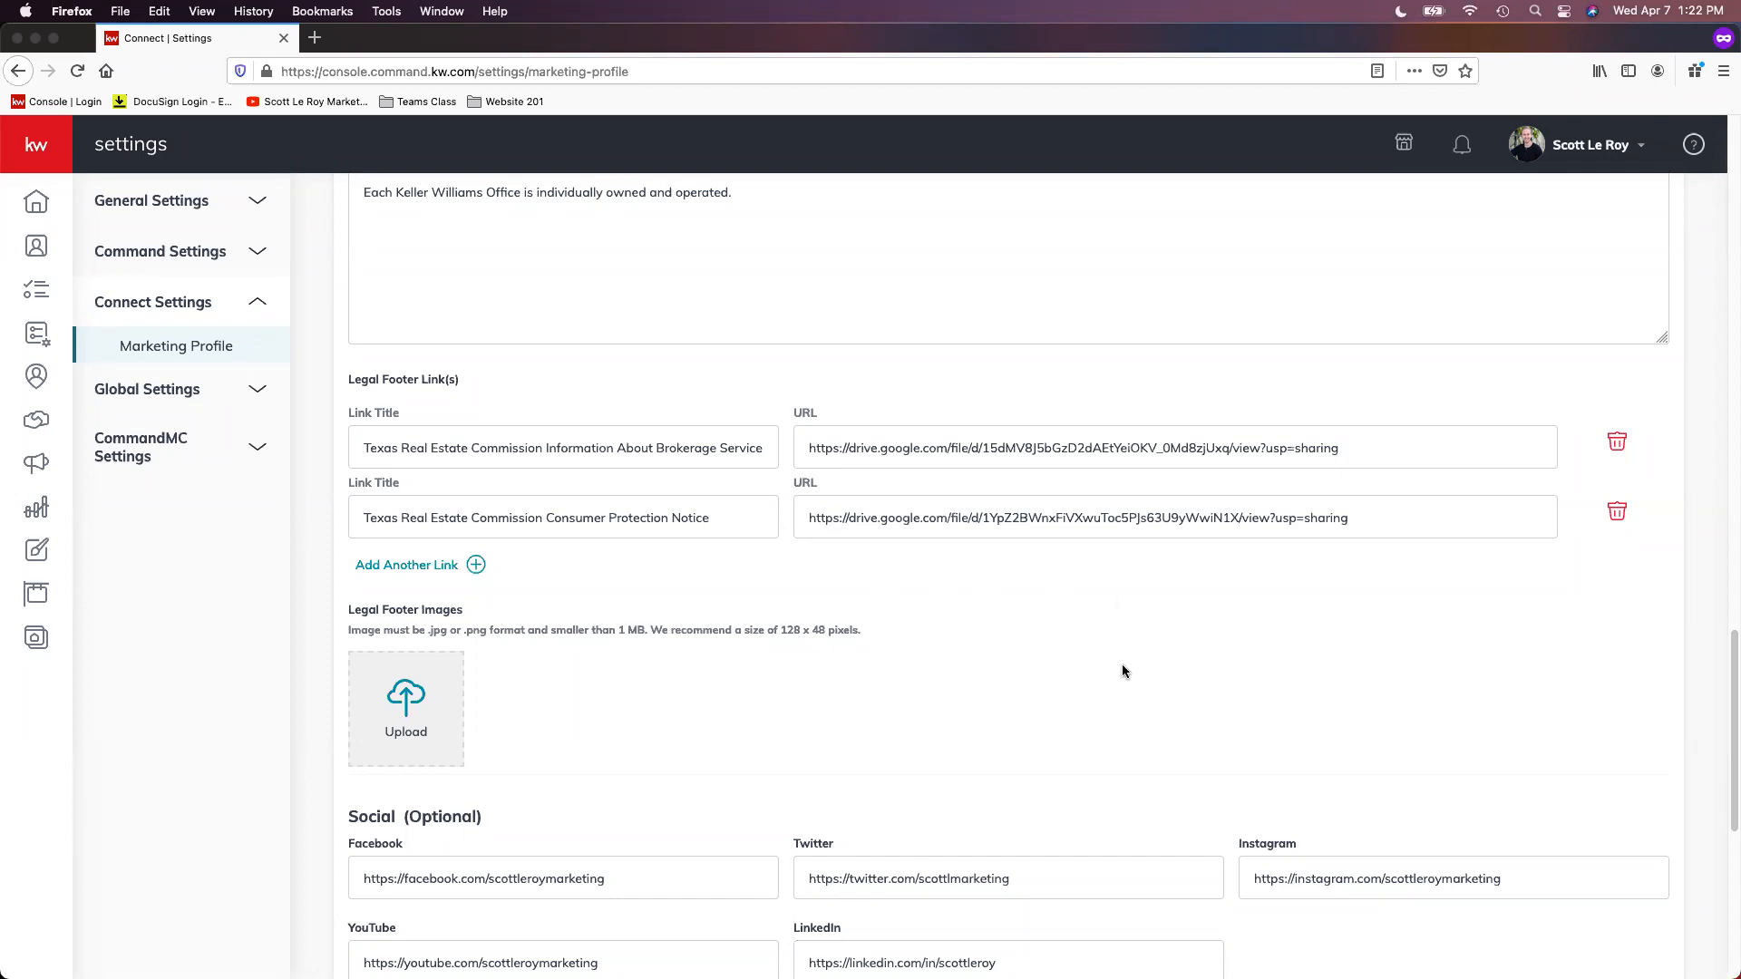
{"action": "scroll", "coordinate": [1128, 696], "scroll_direction": "down", "scroll_amount": 2}
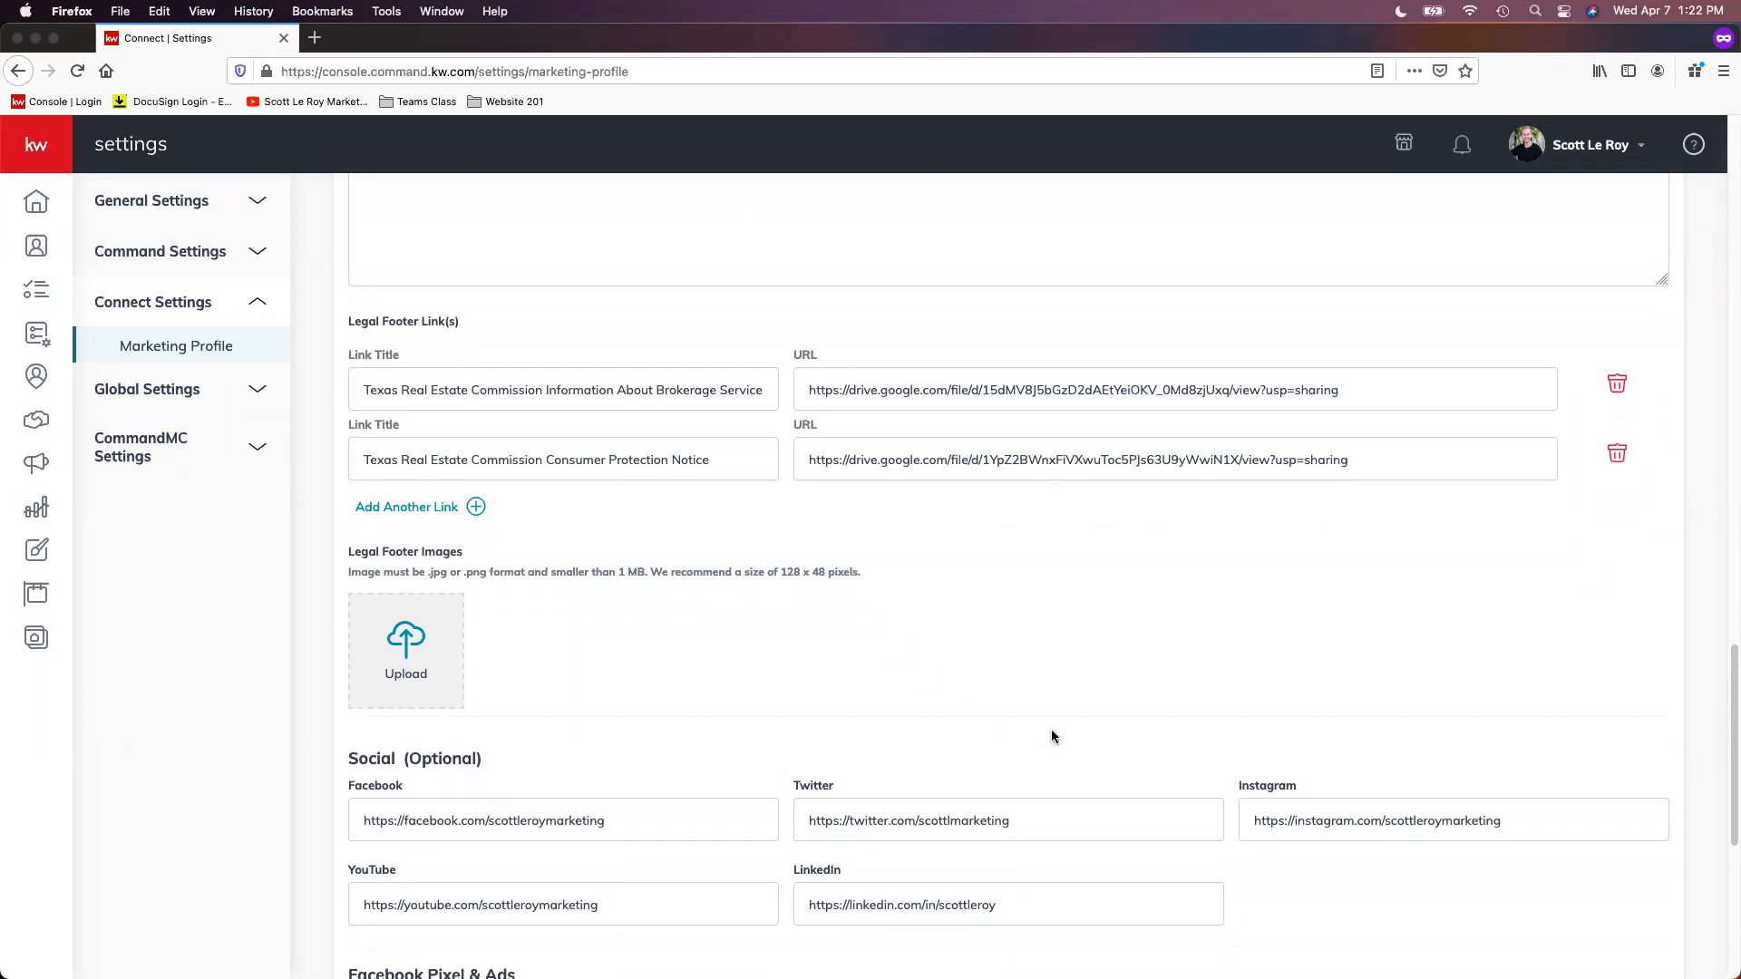
{"action": "scroll", "coordinate": [997, 635], "scroll_direction": "down", "scroll_amount": 1}
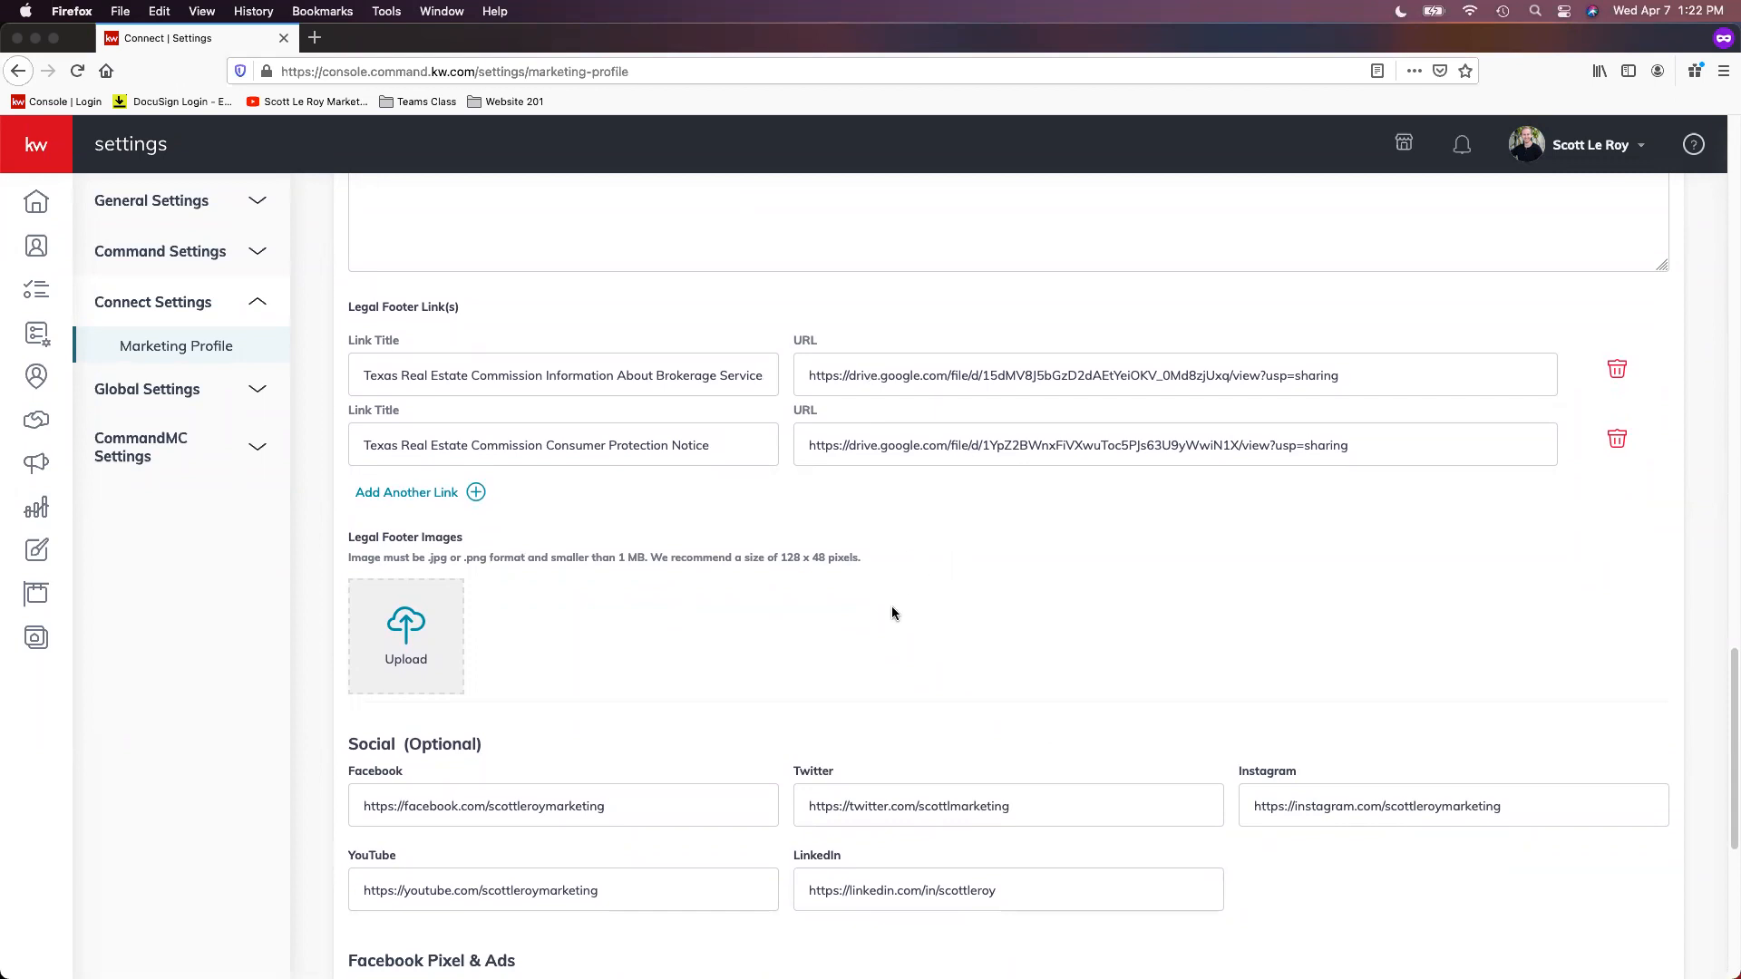
{"action": "scroll", "coordinate": [890, 607], "scroll_direction": "down", "scroll_amount": 3}
{"action": "scroll", "coordinate": [896, 617], "scroll_direction": "down", "scroll_amount": 3}
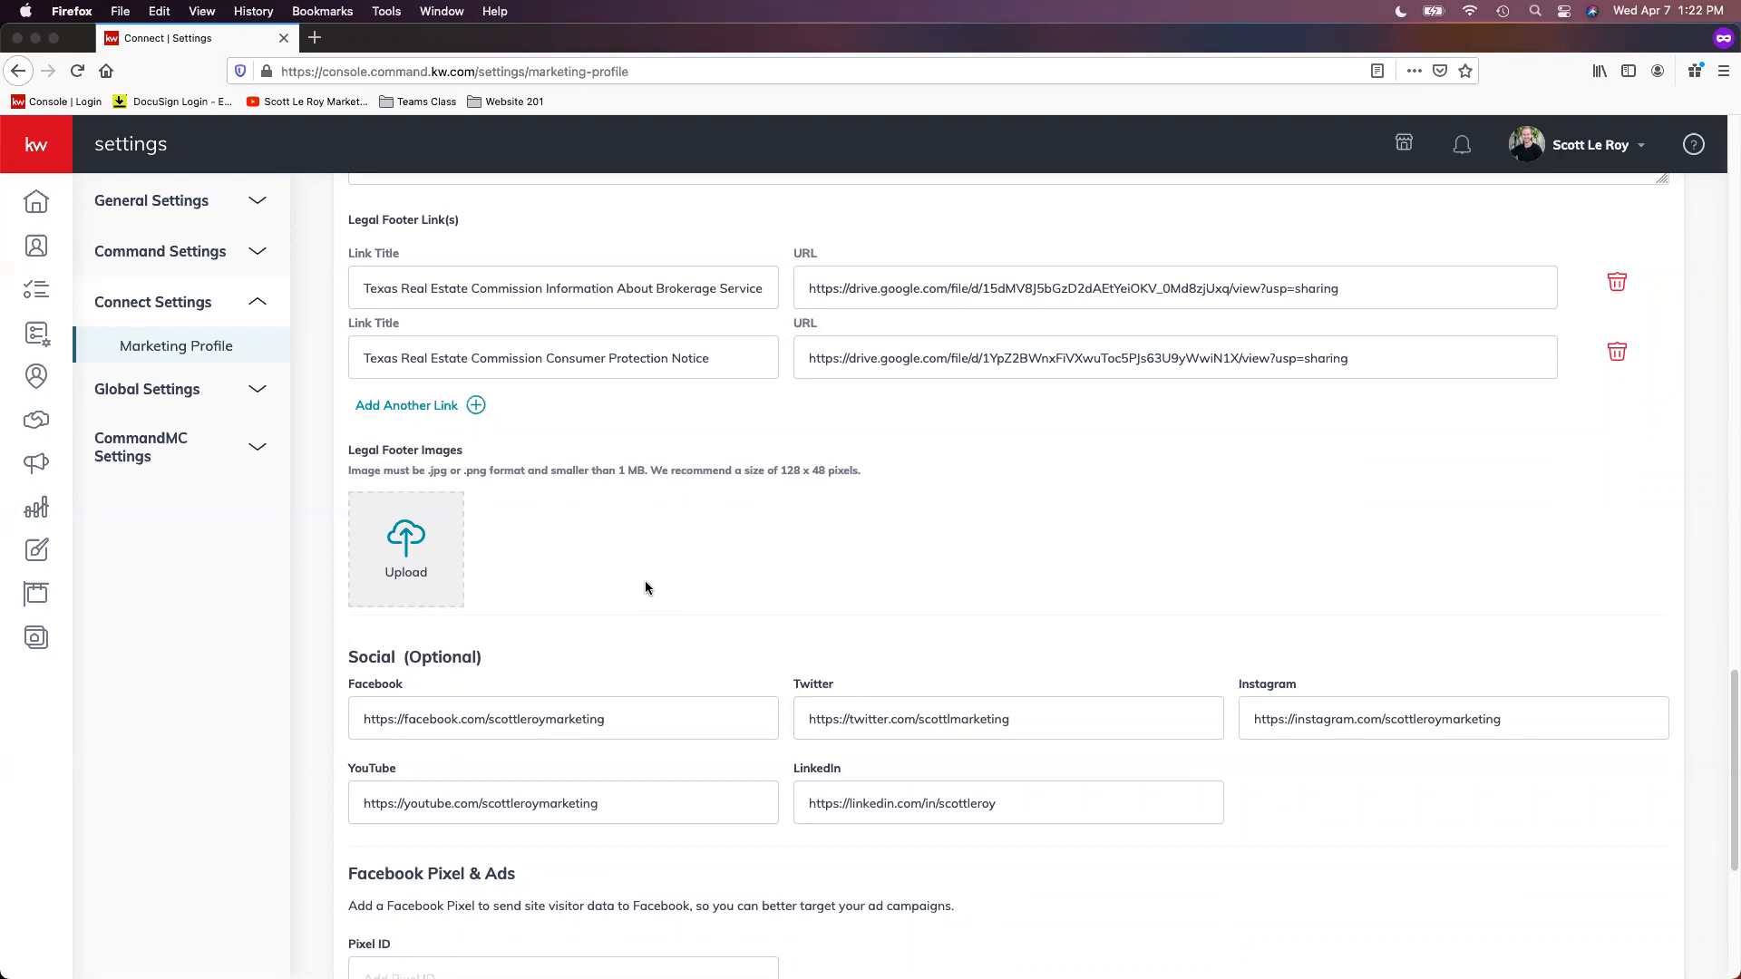
{"action": "scroll", "coordinate": [620, 571], "scroll_direction": "down", "scroll_amount": 1}
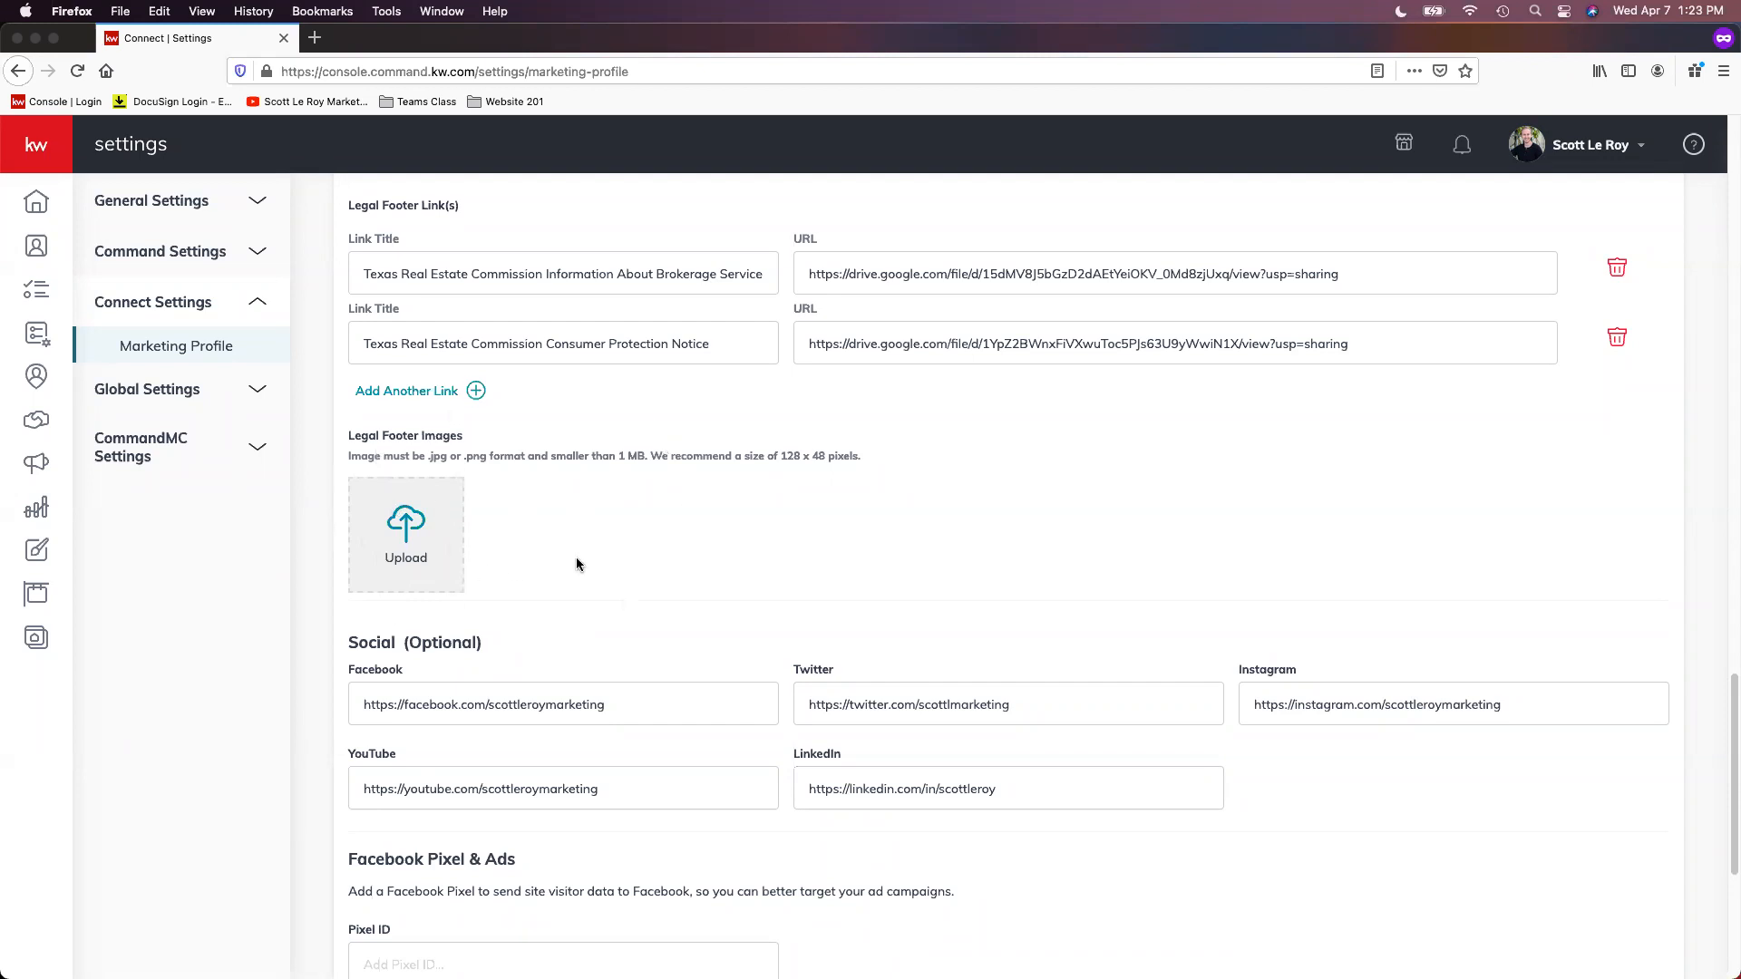
Step: Review the Social profile addresses, Facebook Pixel ID, Google Analytics Tracking ID and branded KW App link fields
{"action": "scroll", "coordinate": [635, 454], "scroll_direction": "down", "scroll_amount": 2}
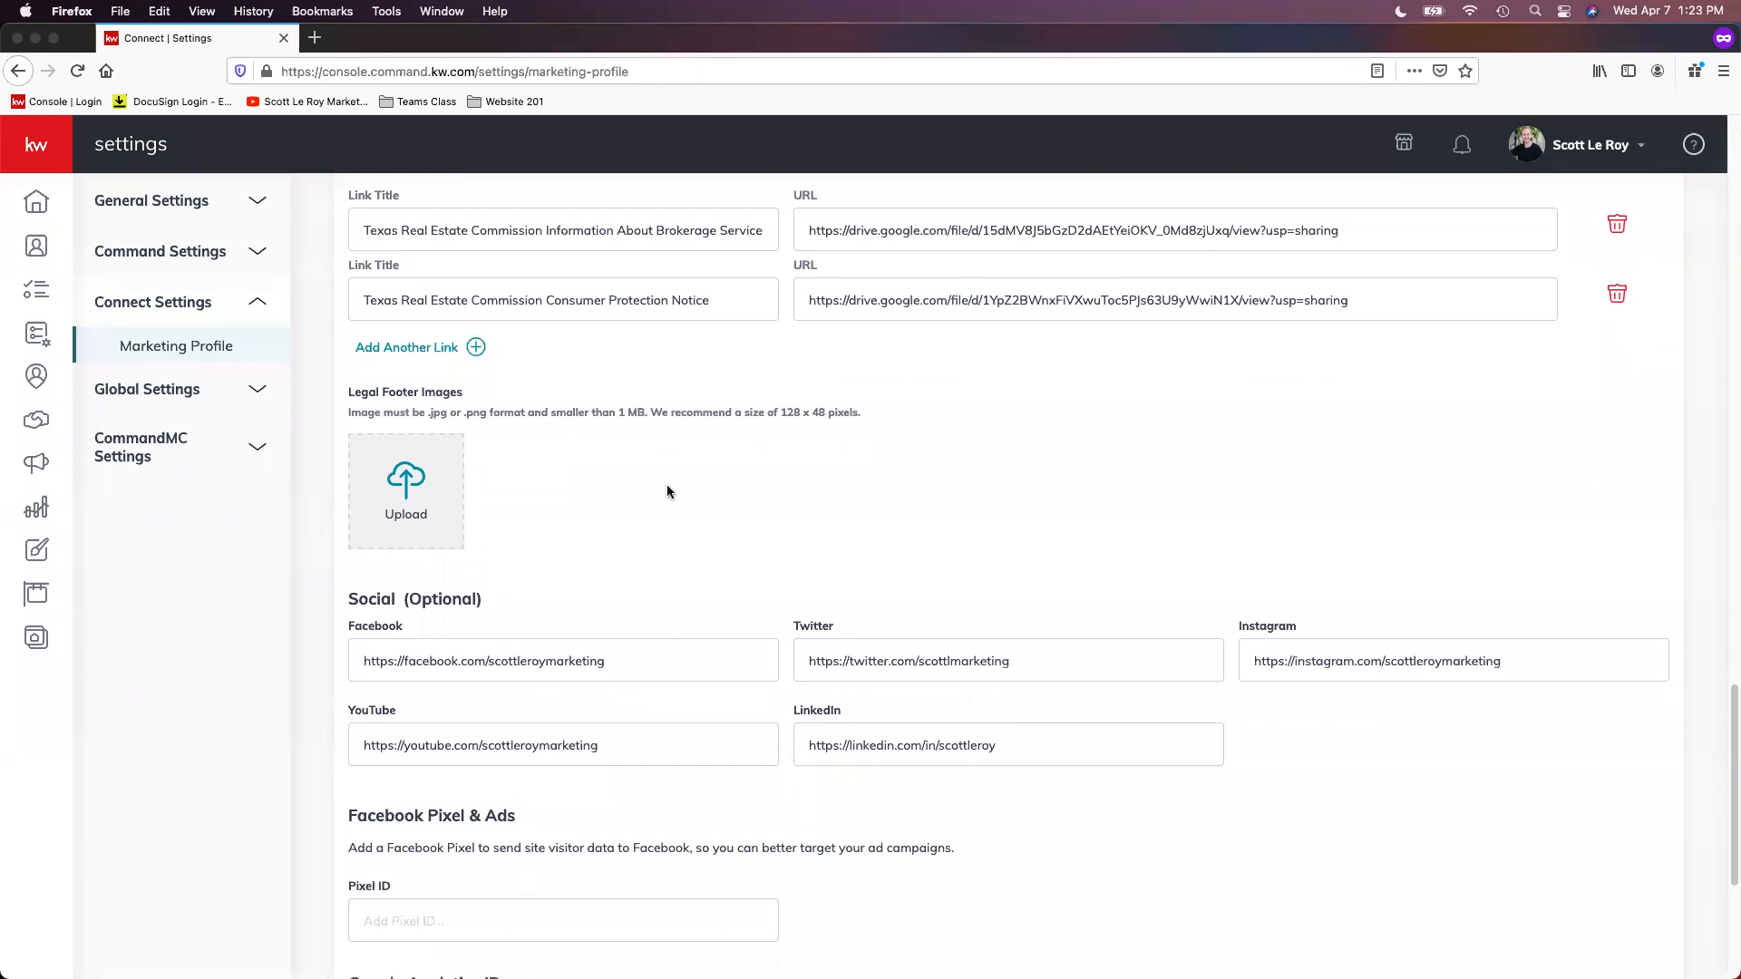
{"action": "scroll", "coordinate": [666, 492], "scroll_direction": "down", "scroll_amount": 2}
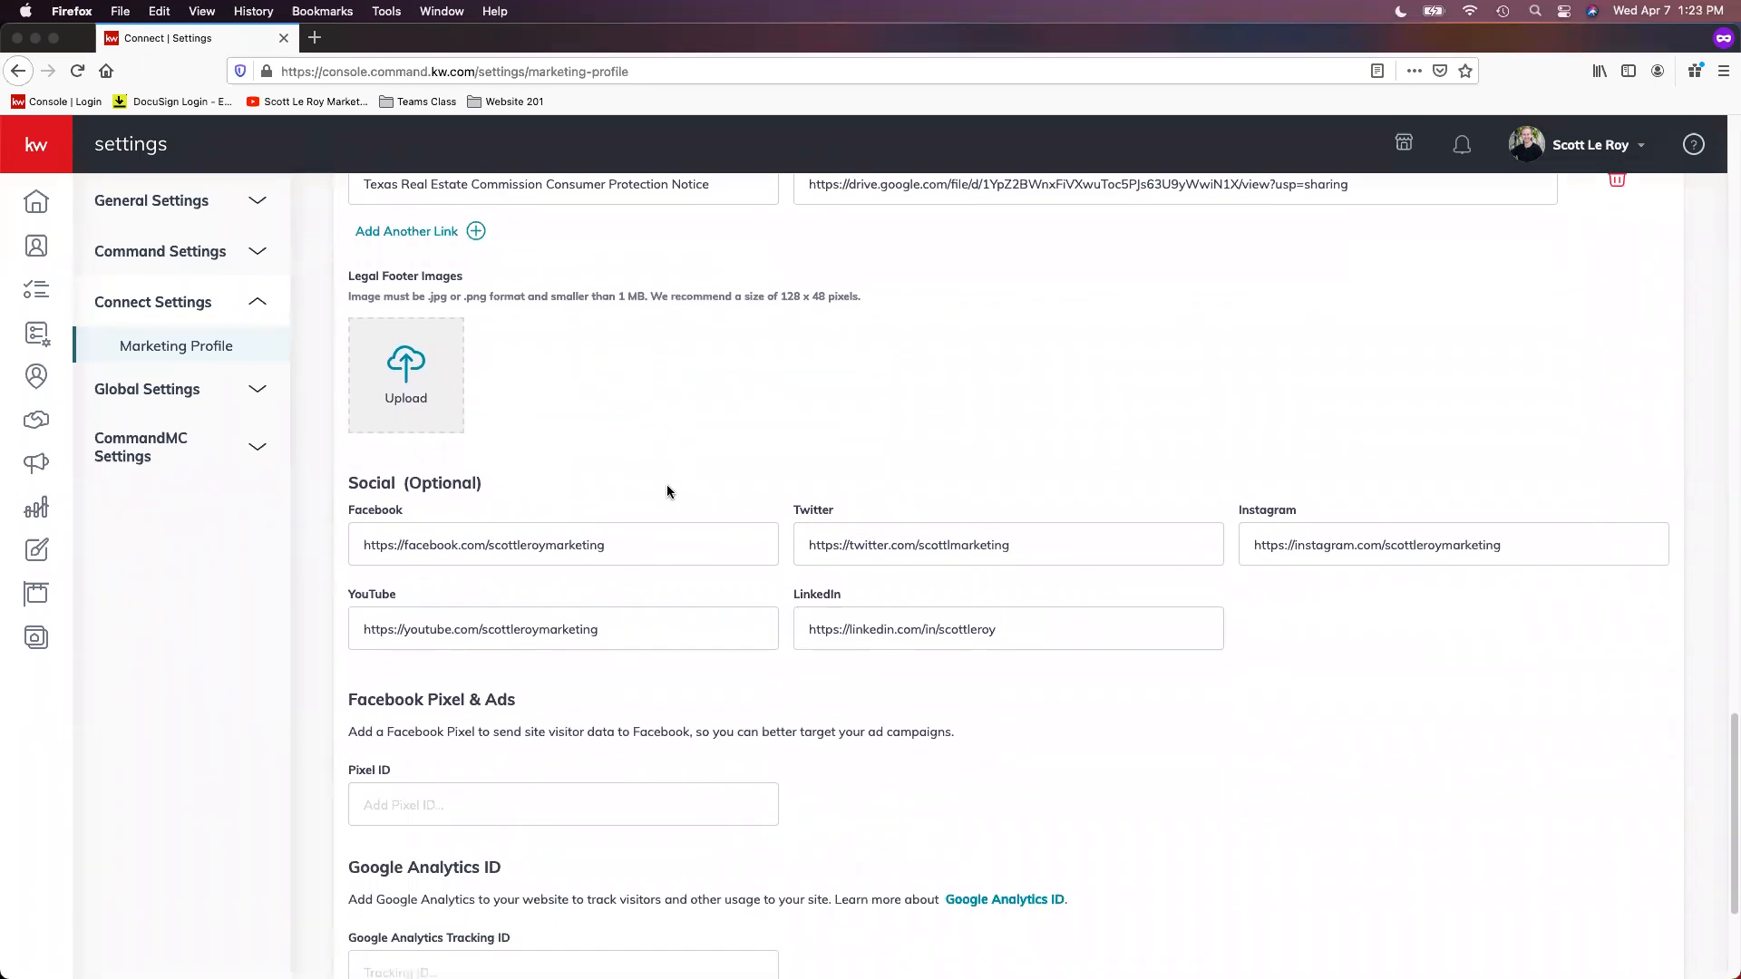
{"action": "scroll", "coordinate": [667, 491], "scroll_direction": "down", "scroll_amount": 2}
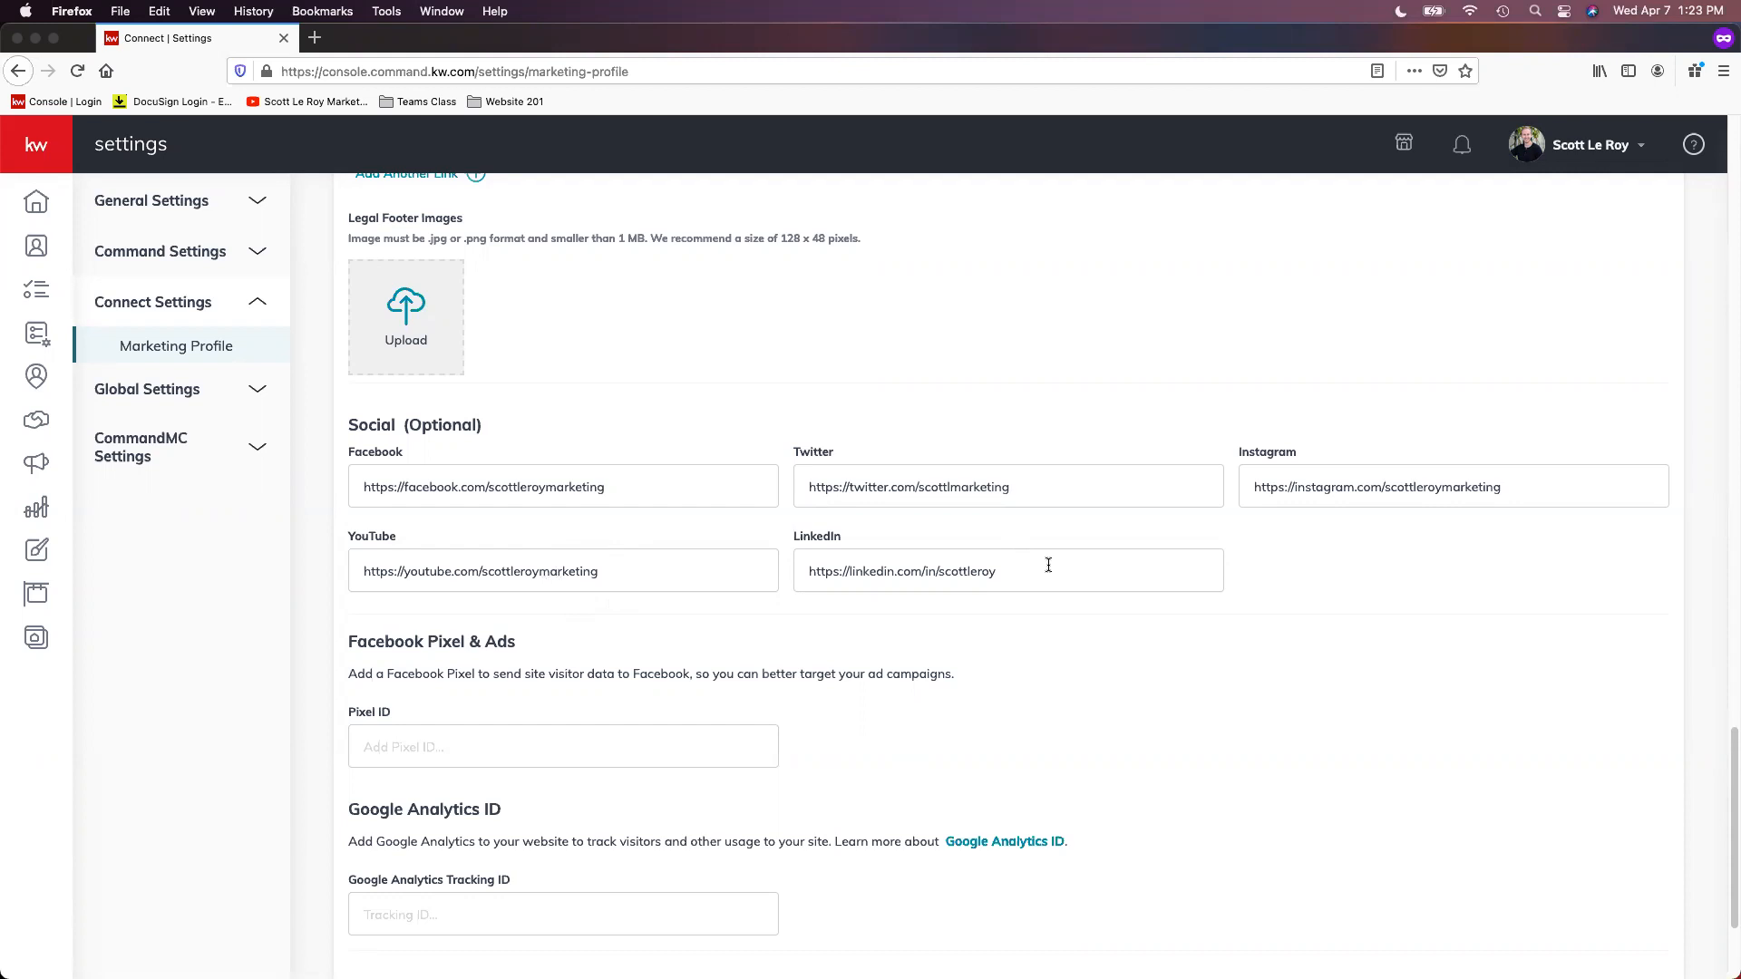
{"action": "scroll", "coordinate": [1061, 569], "scroll_direction": "down", "scroll_amount": 2}
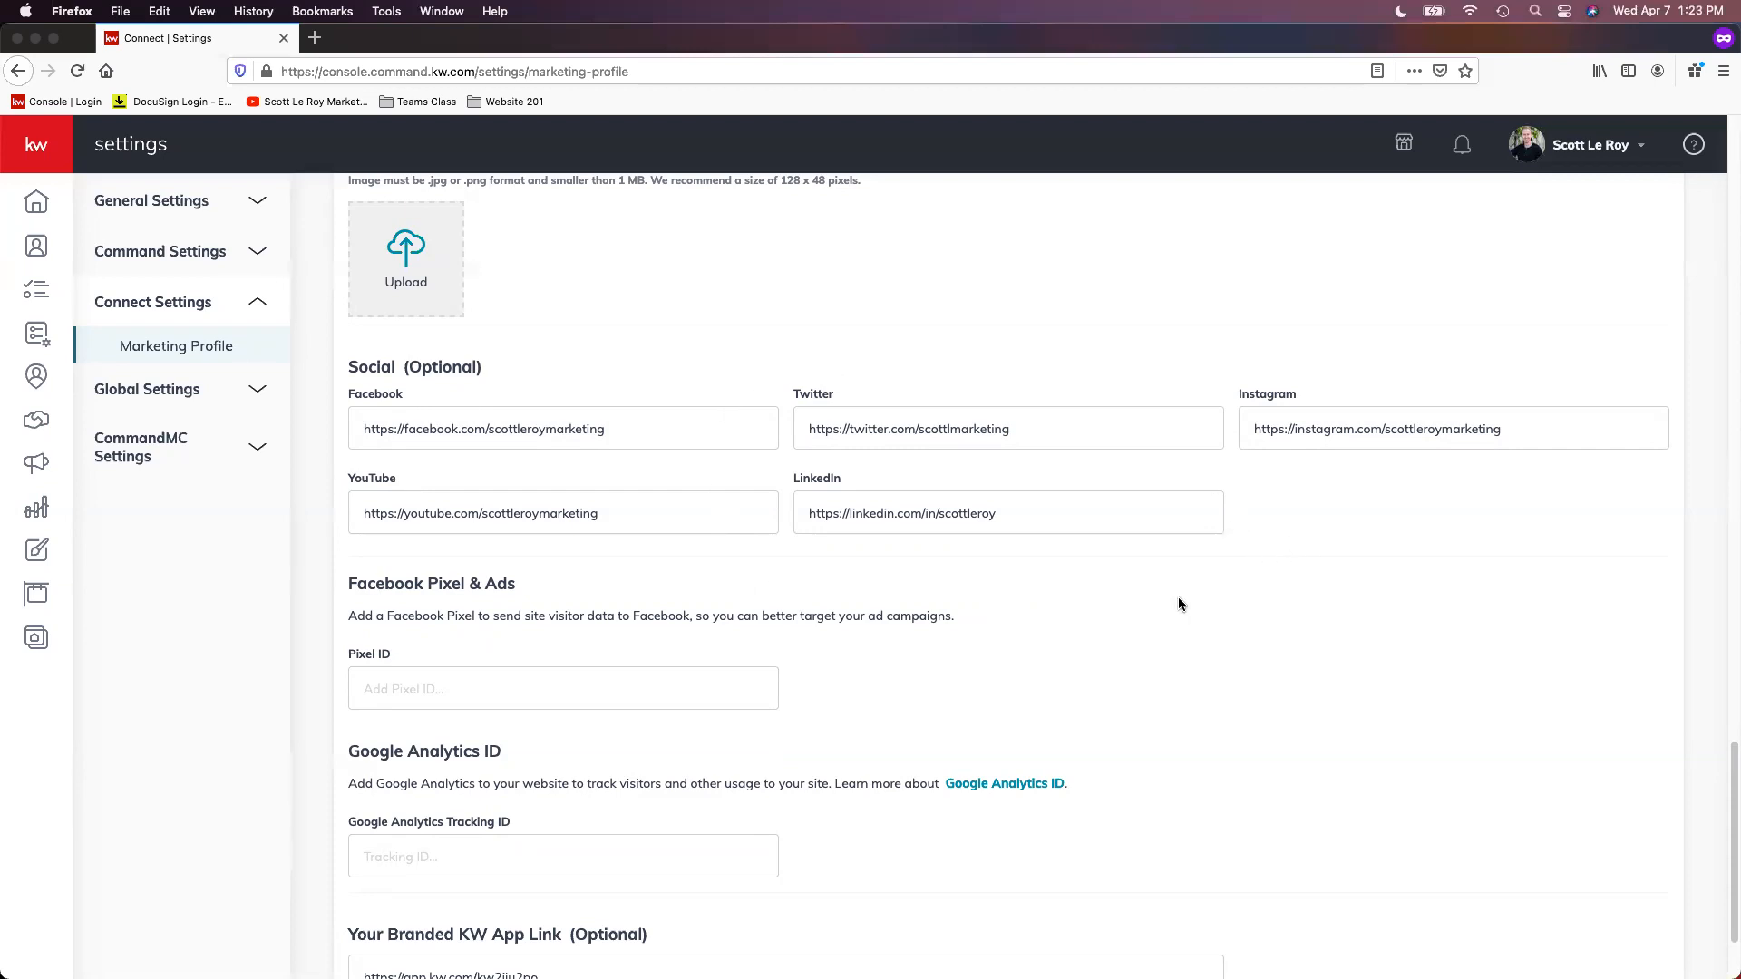
{"action": "scroll", "coordinate": [1184, 589], "scroll_direction": "down", "scroll_amount": 1}
{"action": "scroll", "coordinate": [1190, 595], "scroll_direction": "down", "scroll_amount": 1}
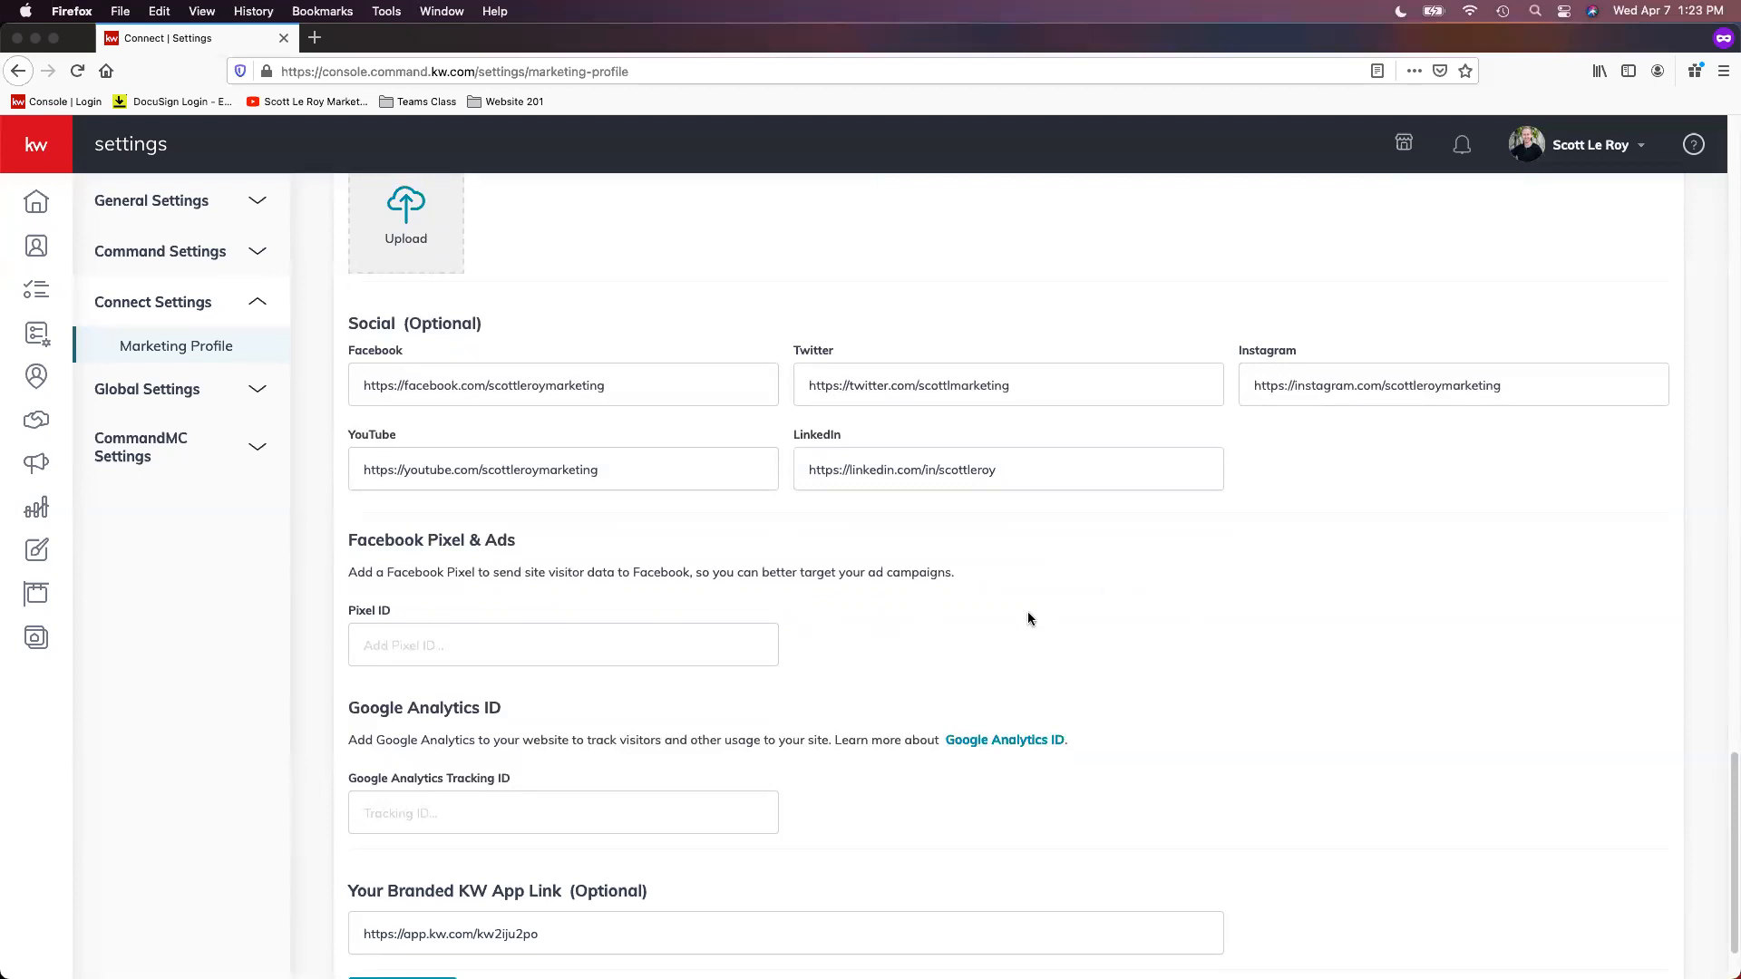
{"action": "scroll", "coordinate": [948, 586], "scroll_direction": "down", "scroll_amount": 3}
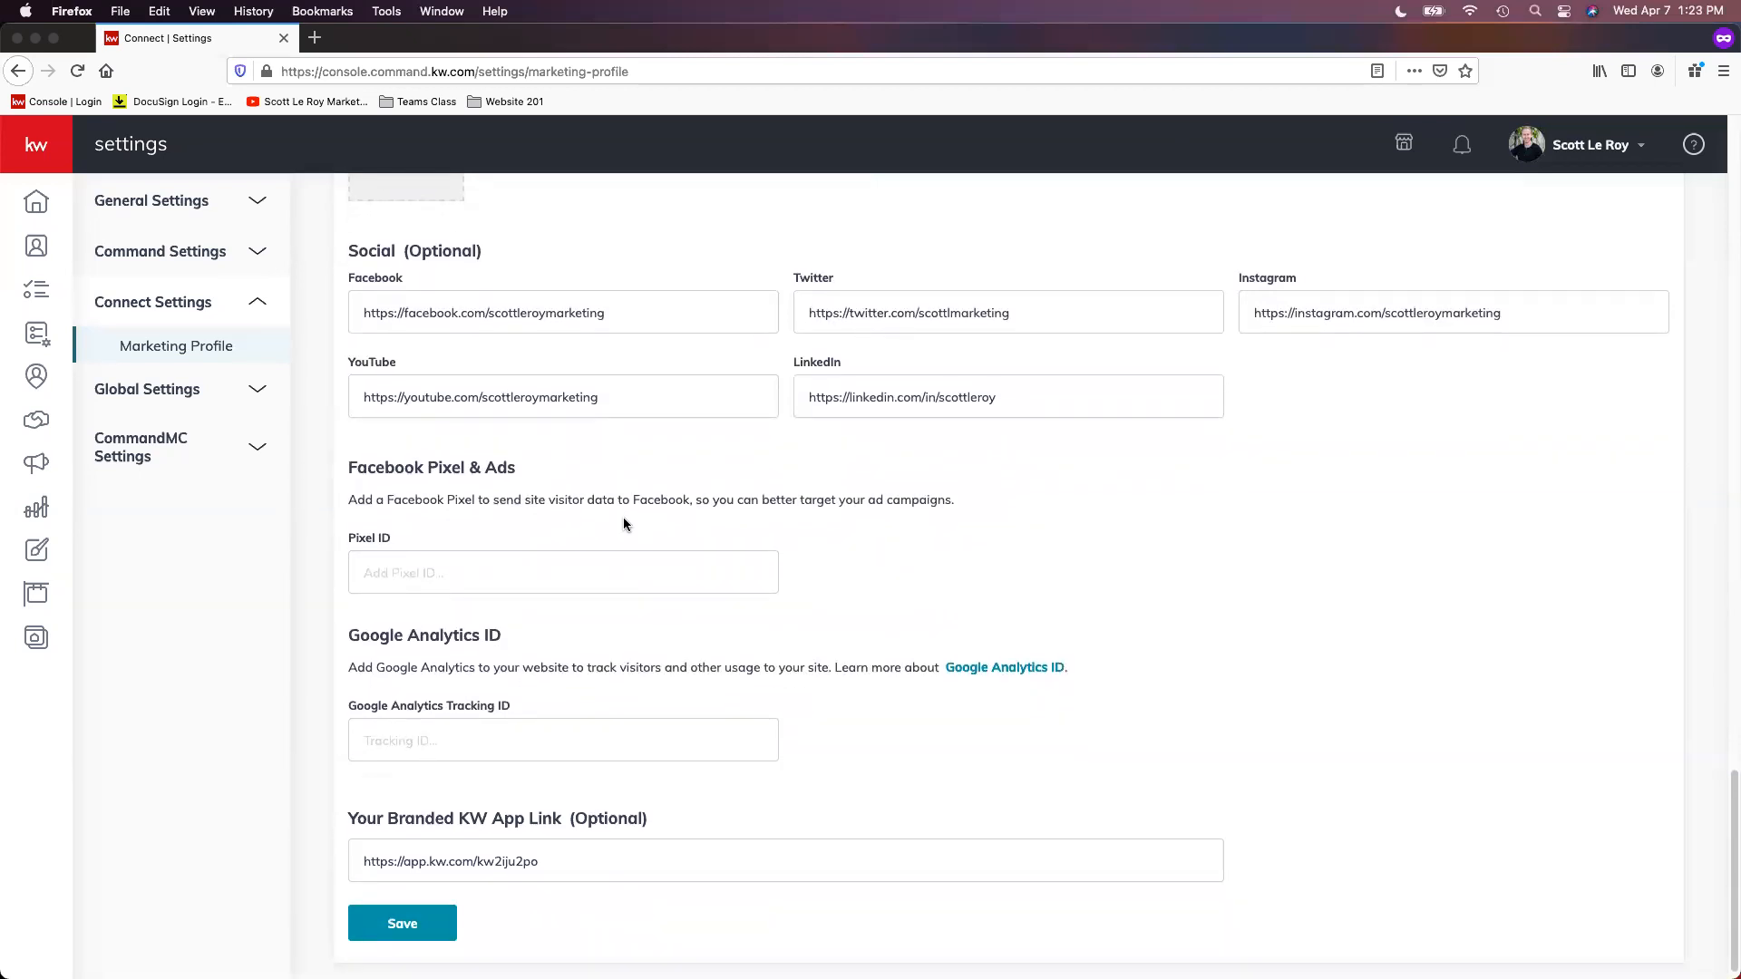
Step: Save the Marketing Profile and dismiss the confirmation message
{"action": "scroll", "coordinate": [608, 535], "scroll_direction": "down", "scroll_amount": 1}
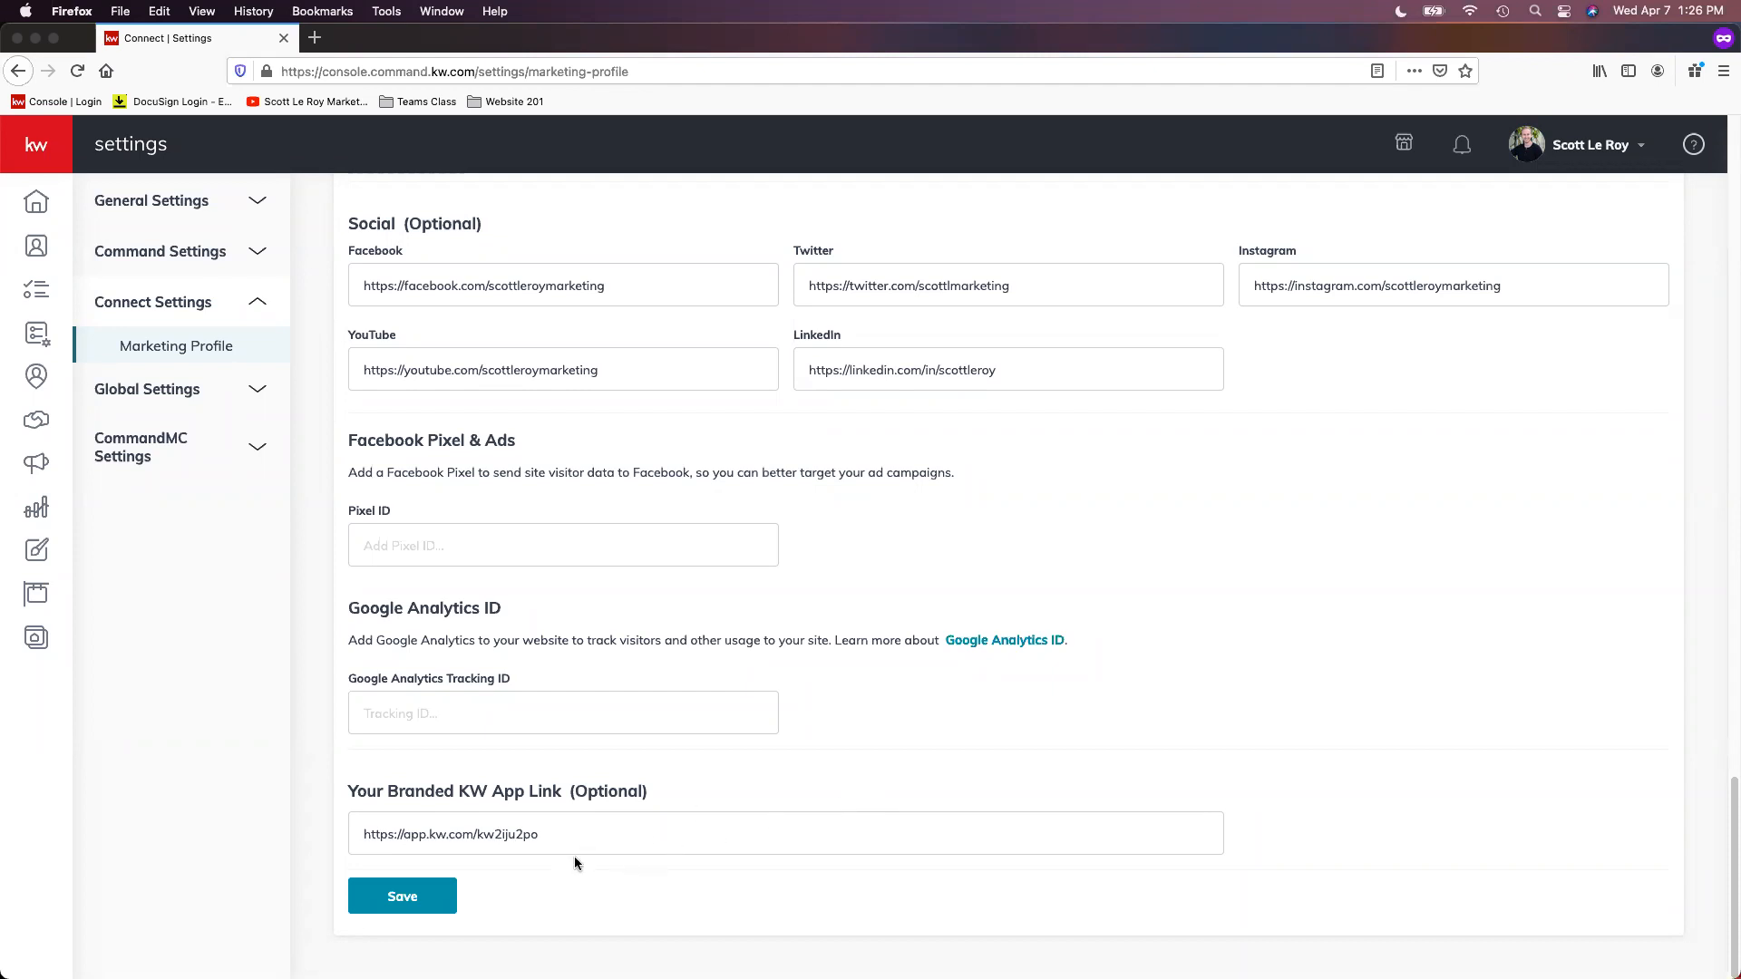
{"action": "left_click", "coordinate": [423, 911]}
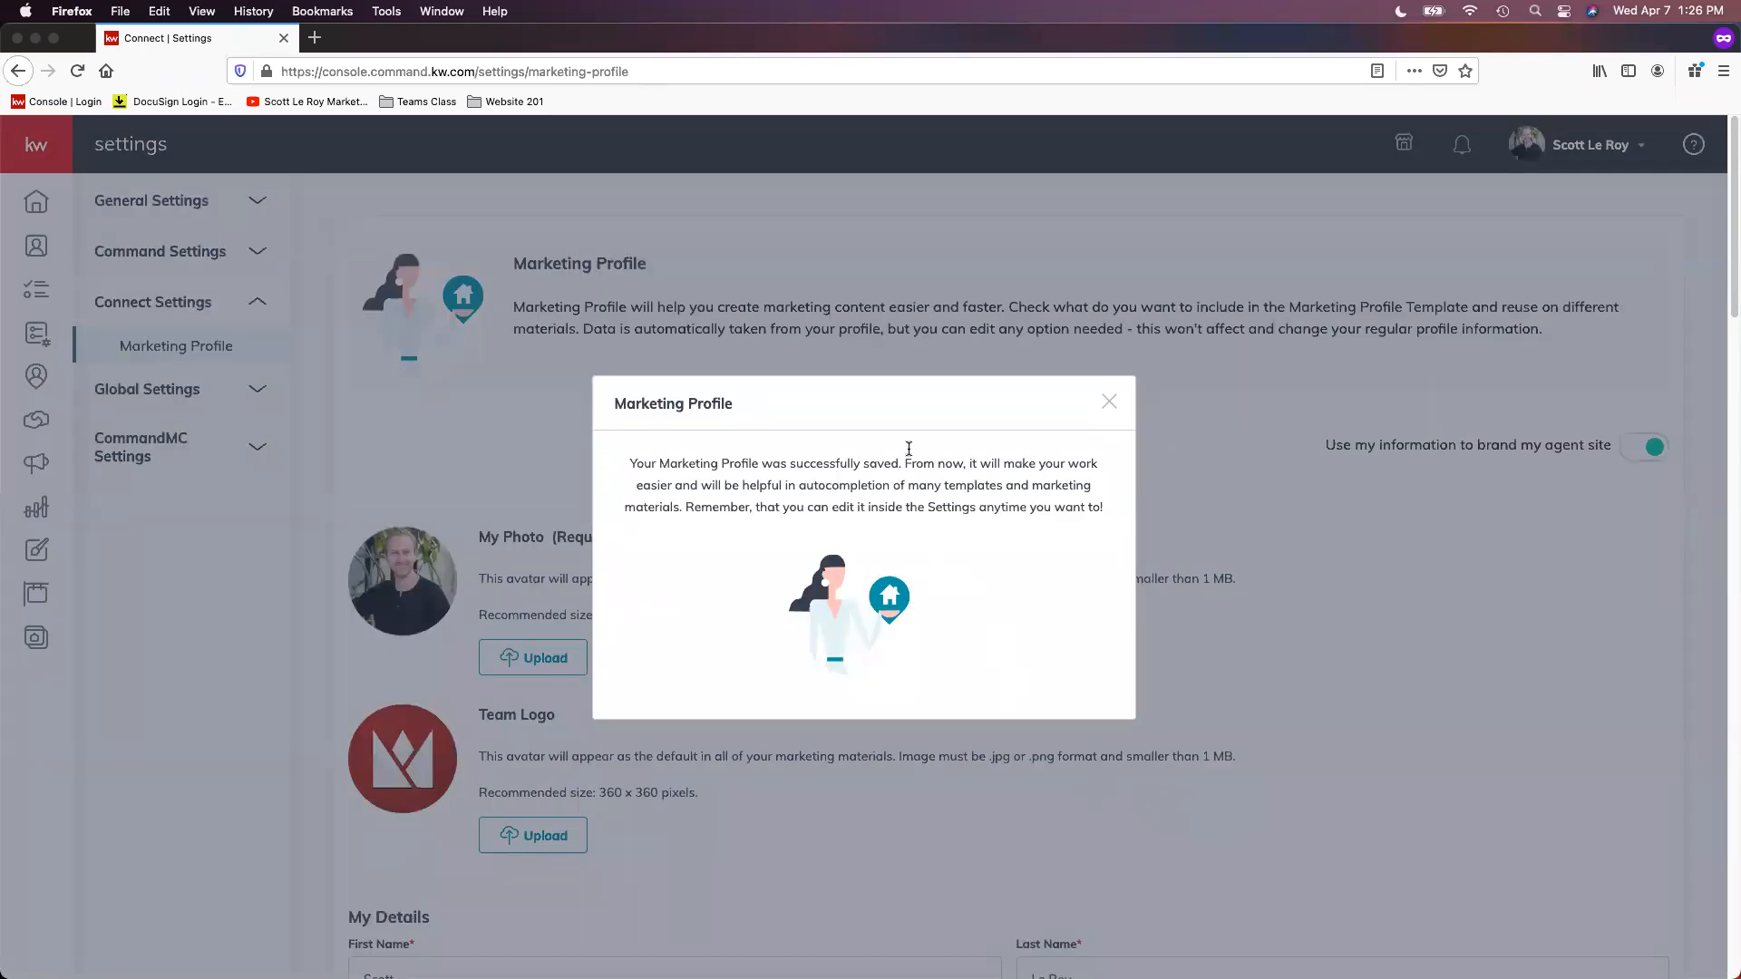
{"action": "left_click", "coordinate": [1110, 403]}
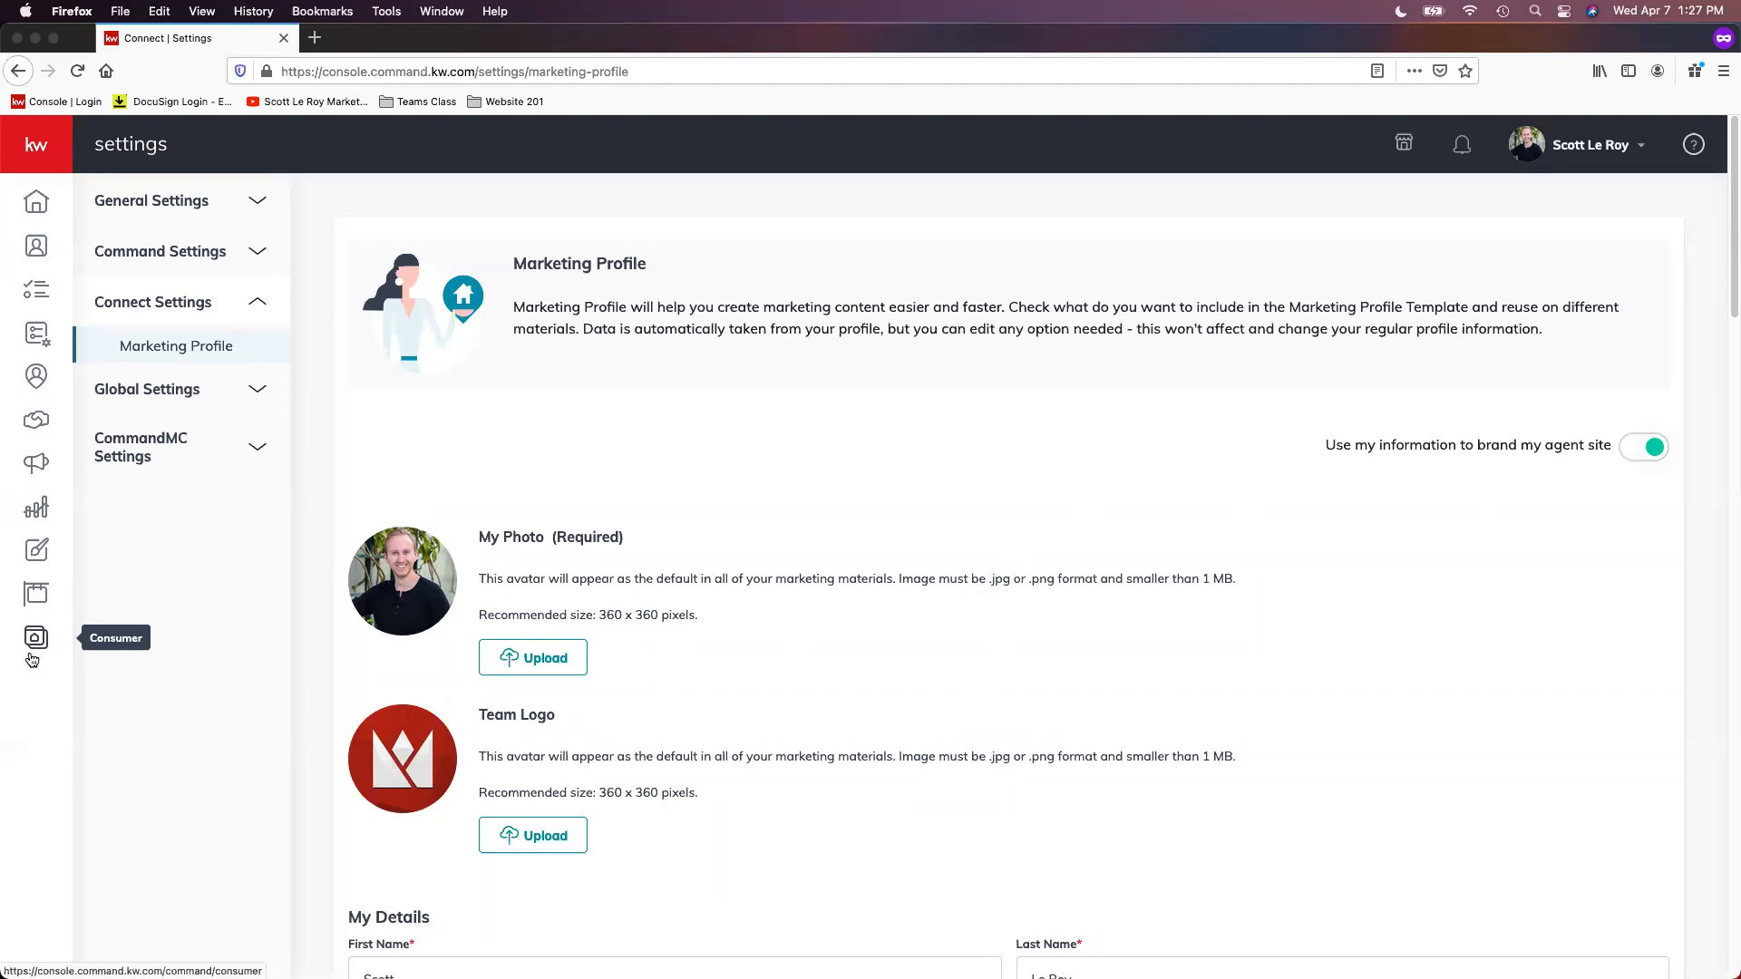
Step: Open the Consumer area's Site & App Settings and check the agent site subdomain under URLs
{"action": "left_click", "coordinate": [39, 161]}
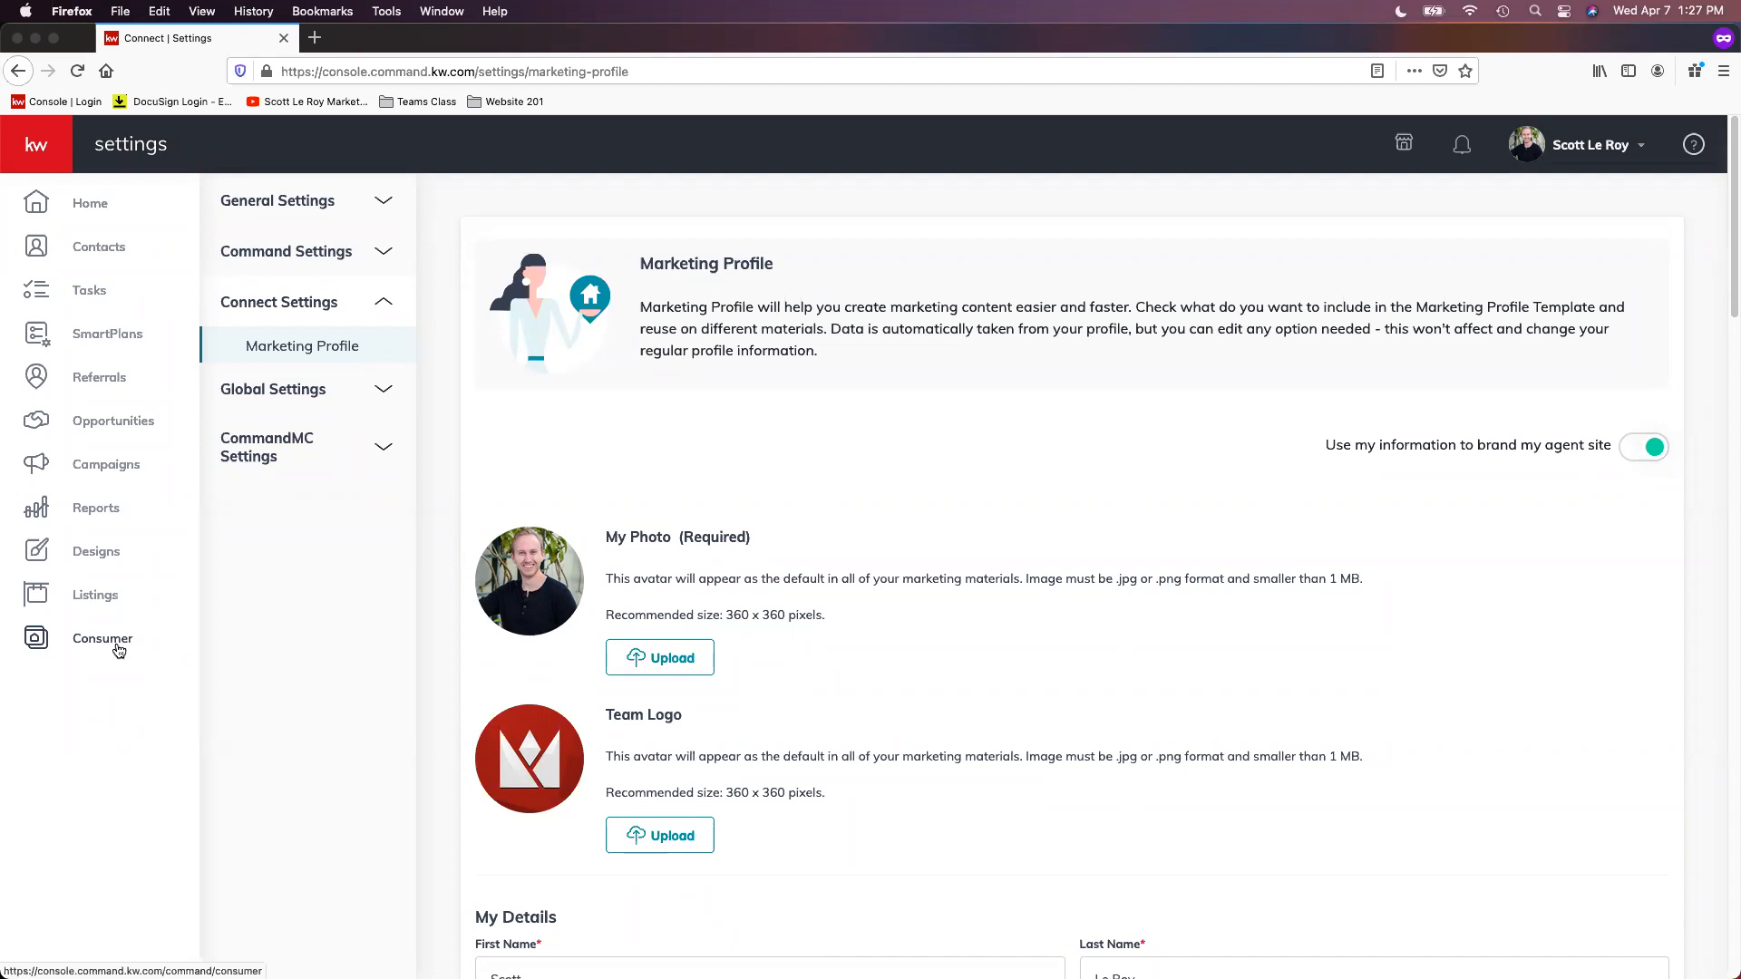
{"action": "left_click", "coordinate": [119, 650]}
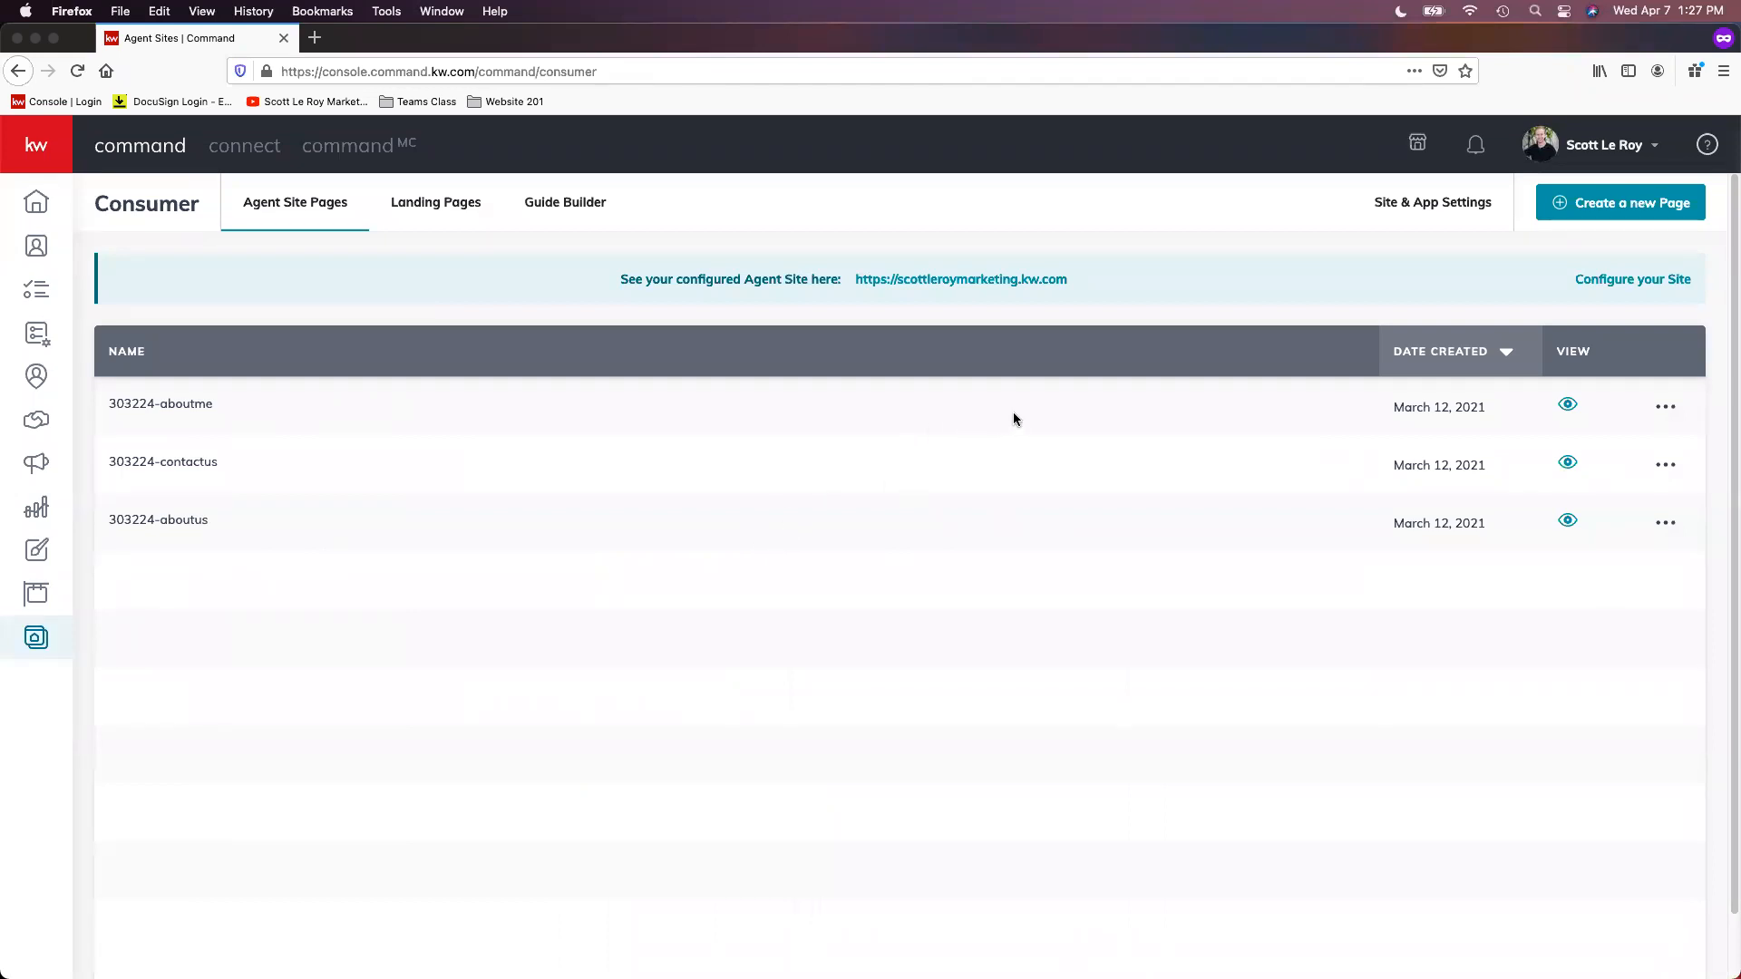
{"action": "left_click", "coordinate": [1473, 210]}
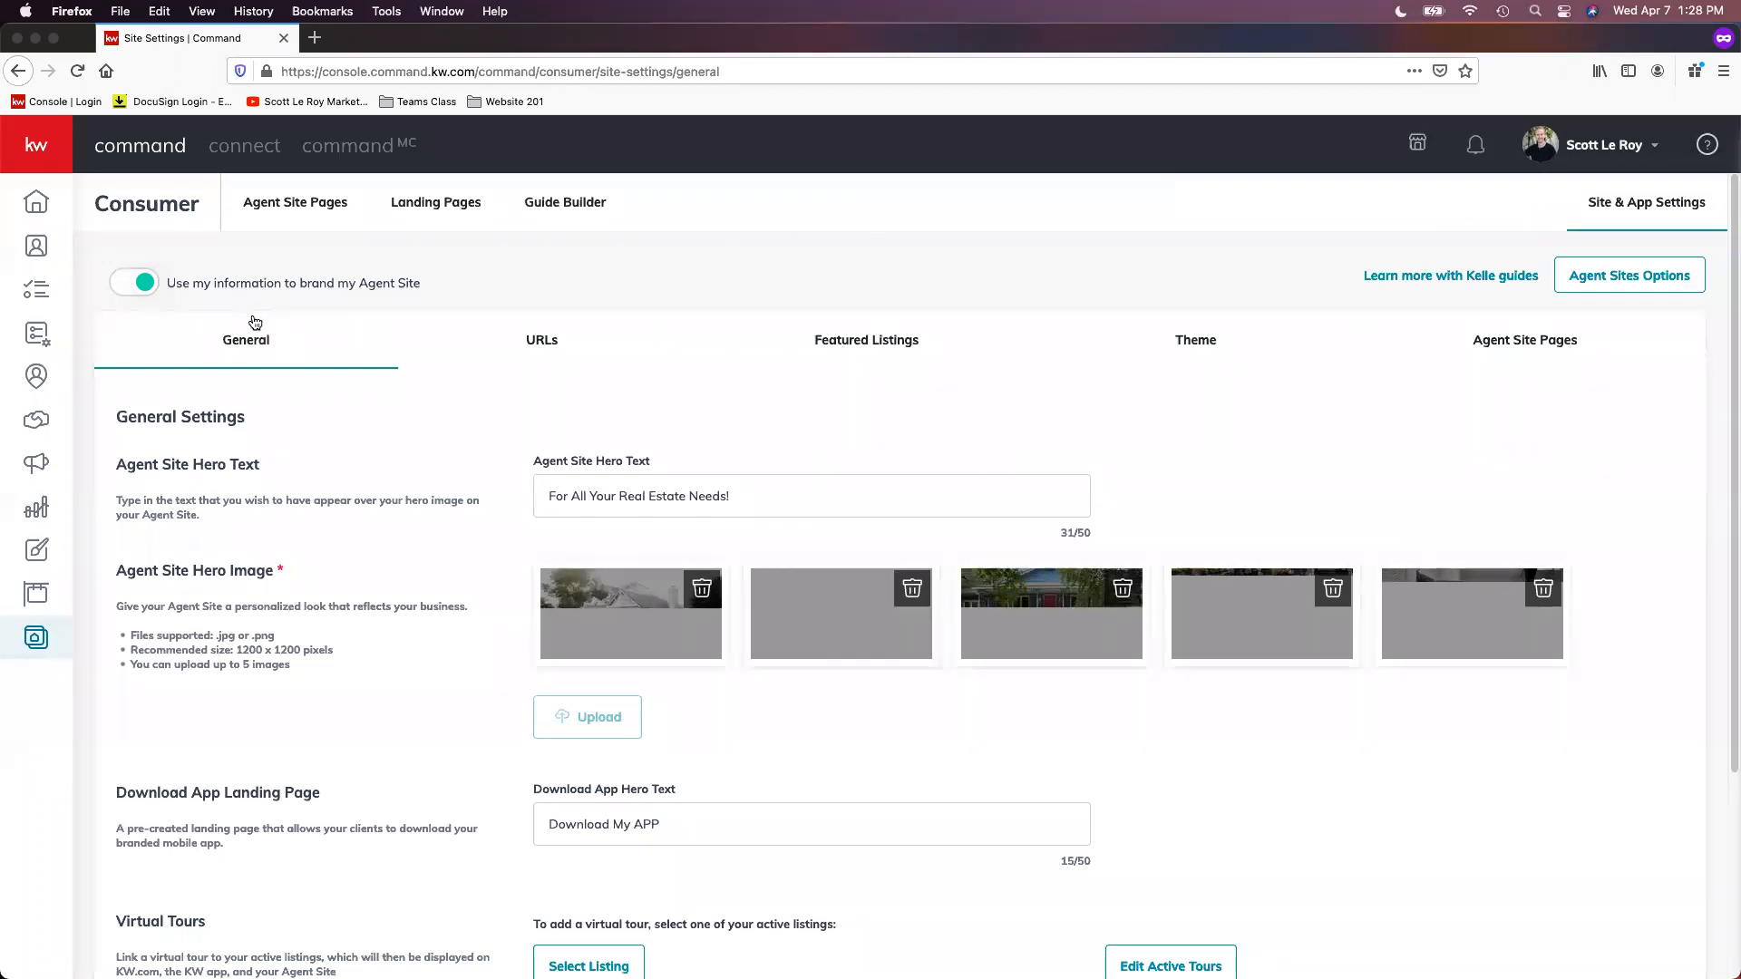
{"action": "left_click", "coordinate": [547, 346]}
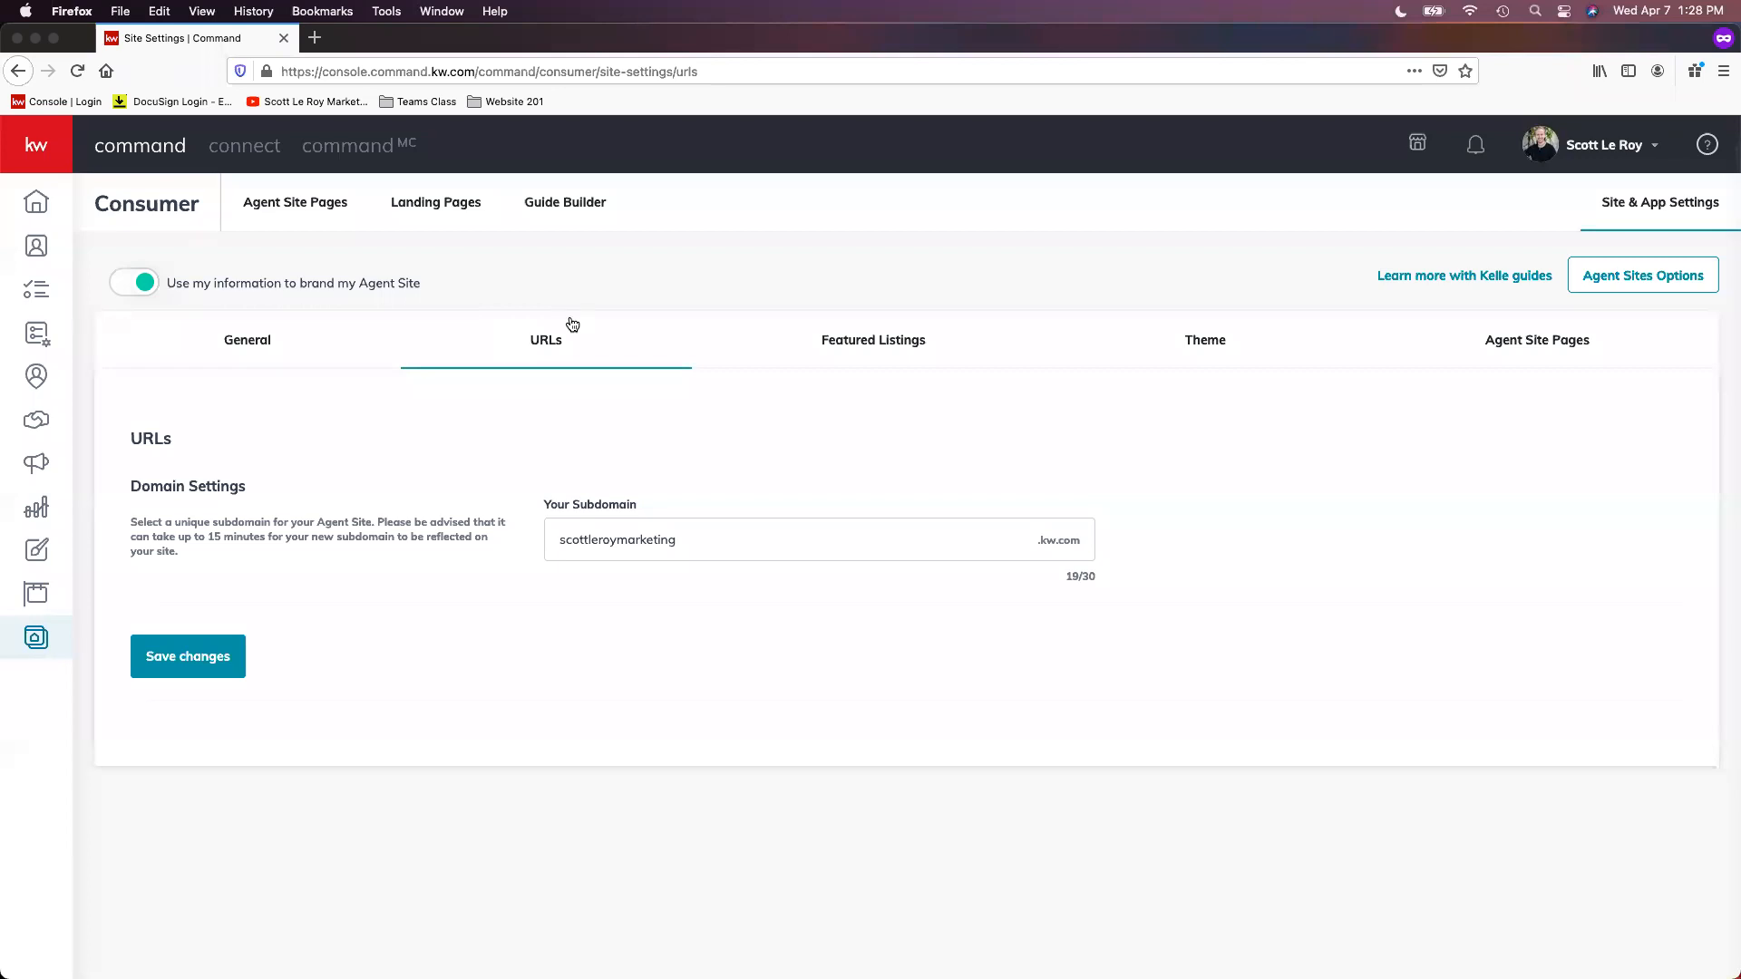
Step: Return to Agent Site Pages and start configuring the site with the new KW Agent Sites as provider
{"action": "left_click", "coordinate": [314, 225]}
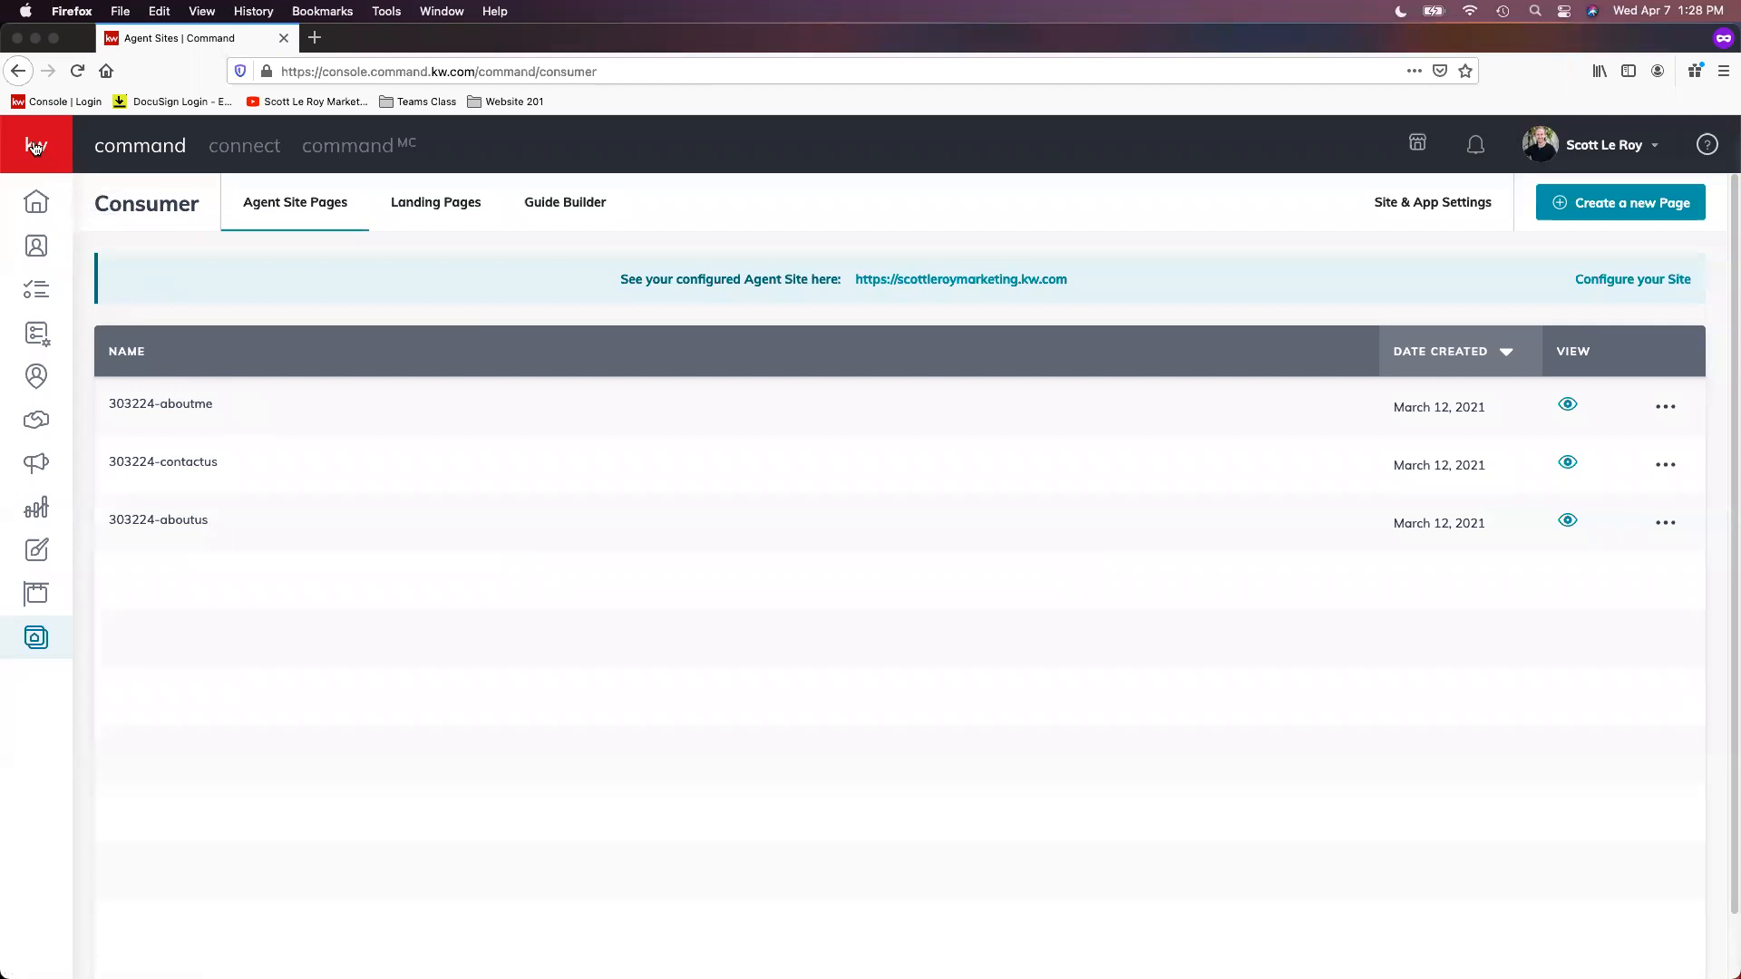
{"action": "left_click", "coordinate": [34, 148]}
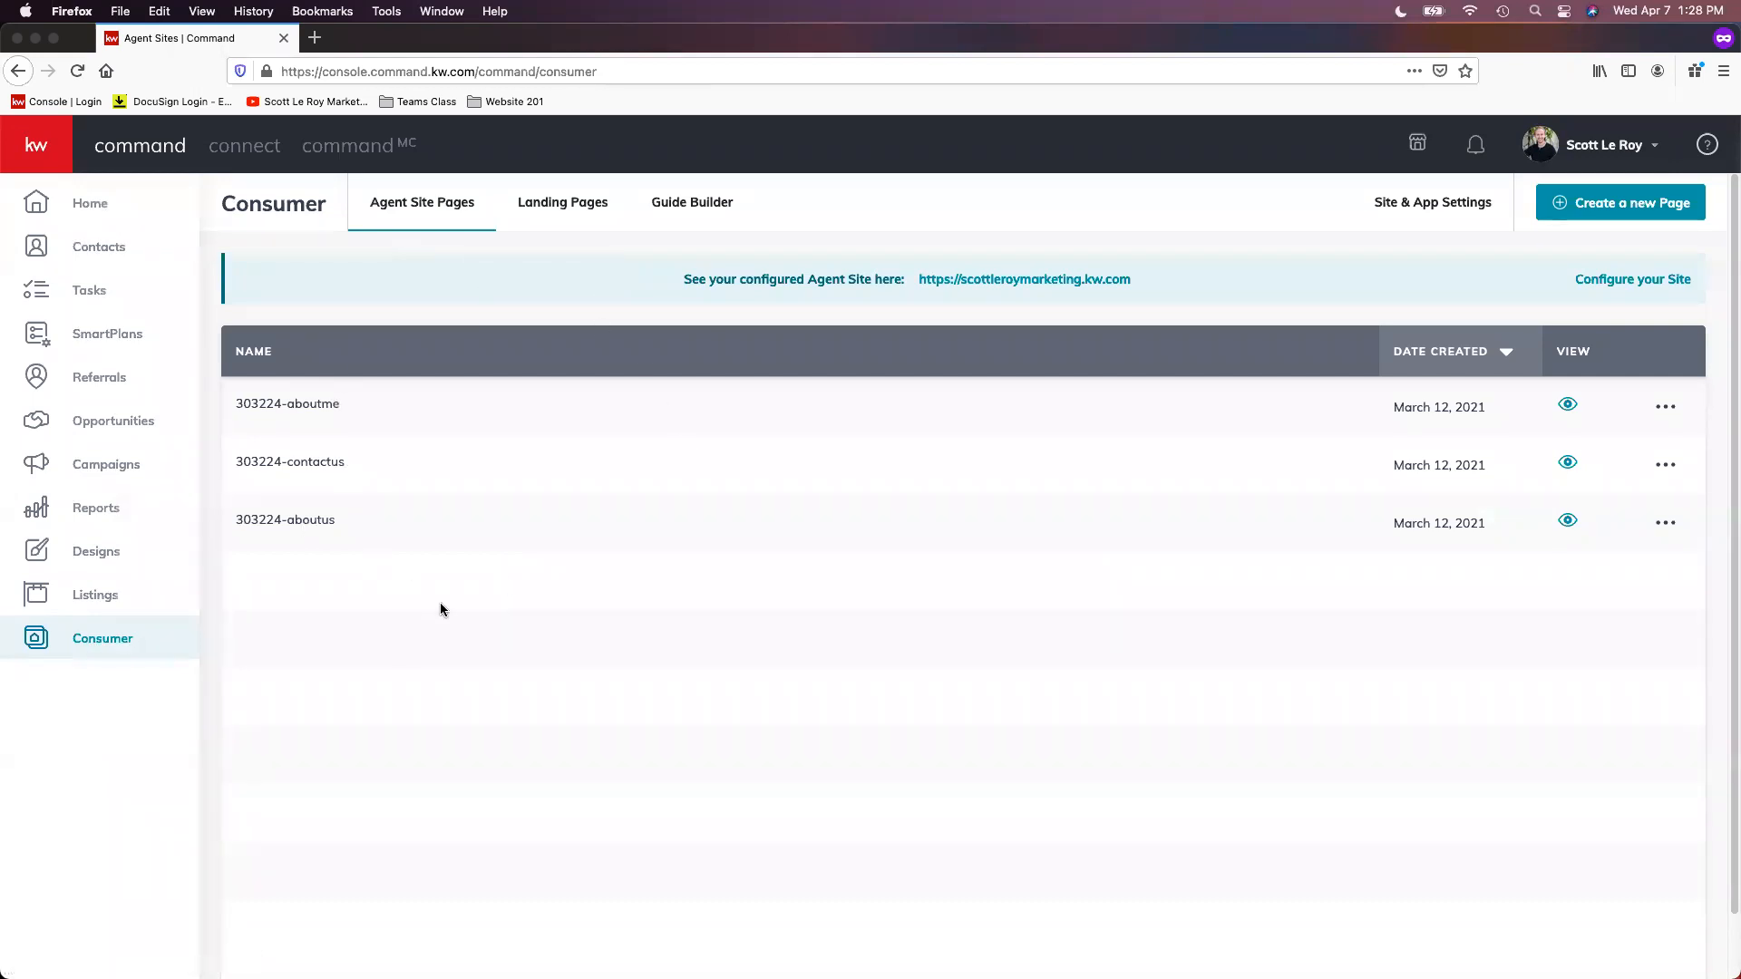
{"action": "left_click", "coordinate": [38, 148]}
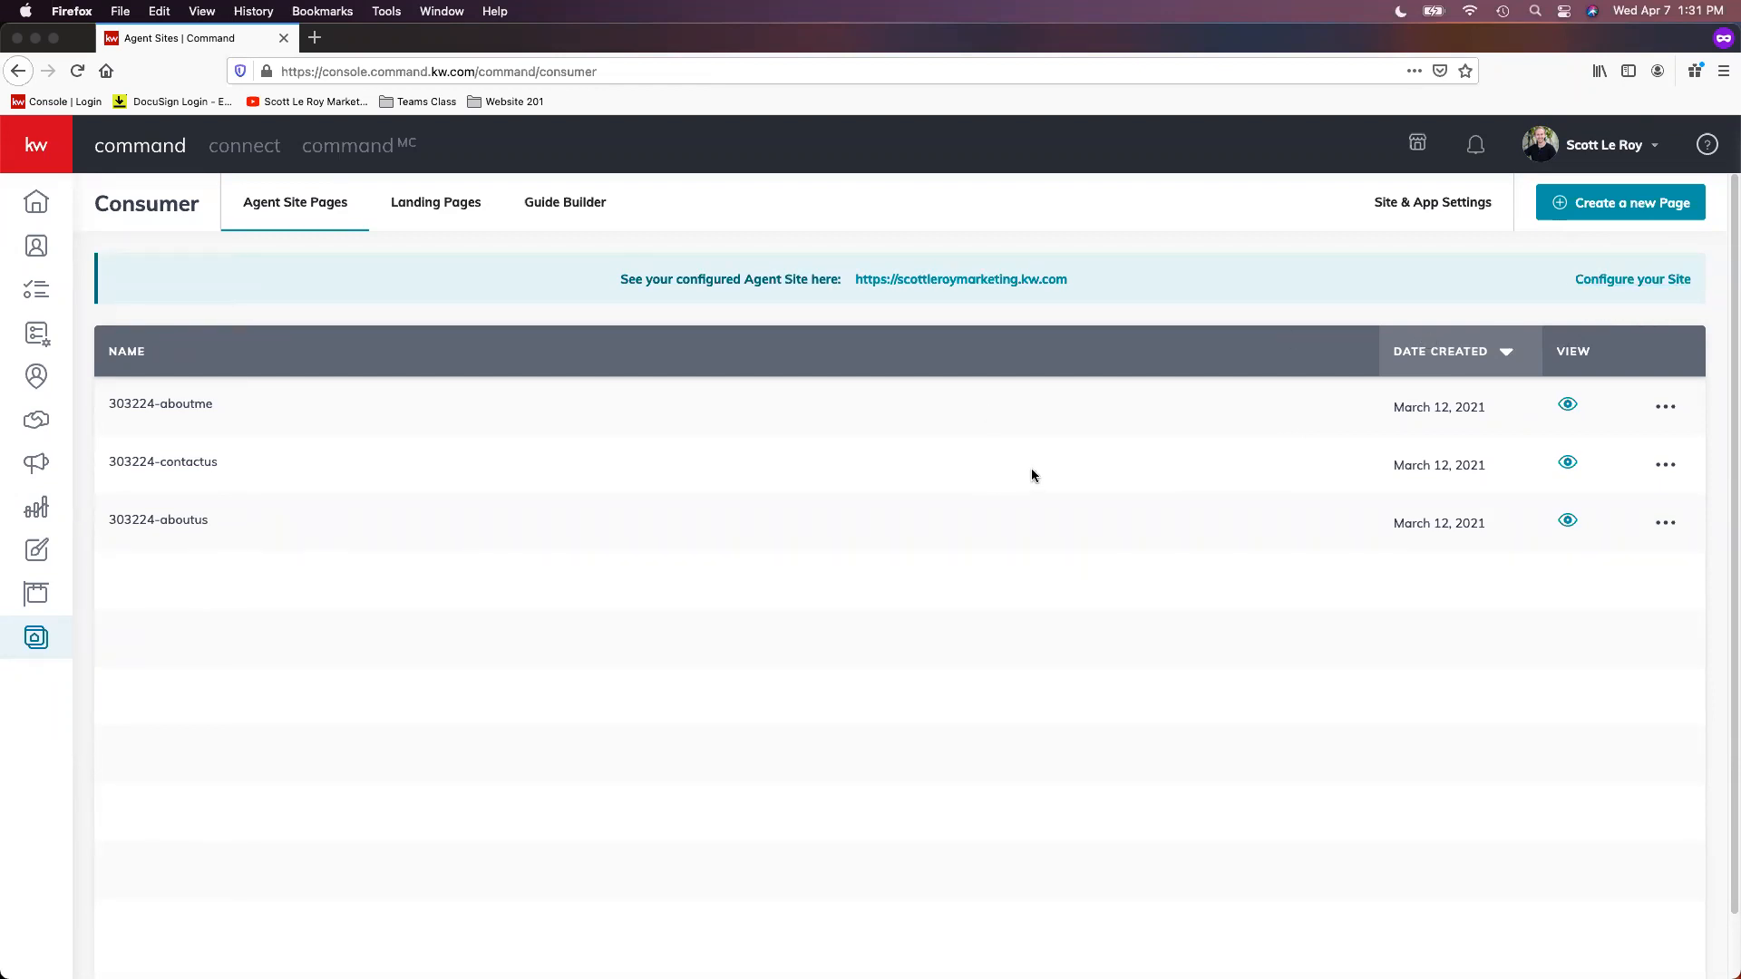
{"action": "scroll", "coordinate": [1034, 474], "scroll_direction": "down", "scroll_amount": 2}
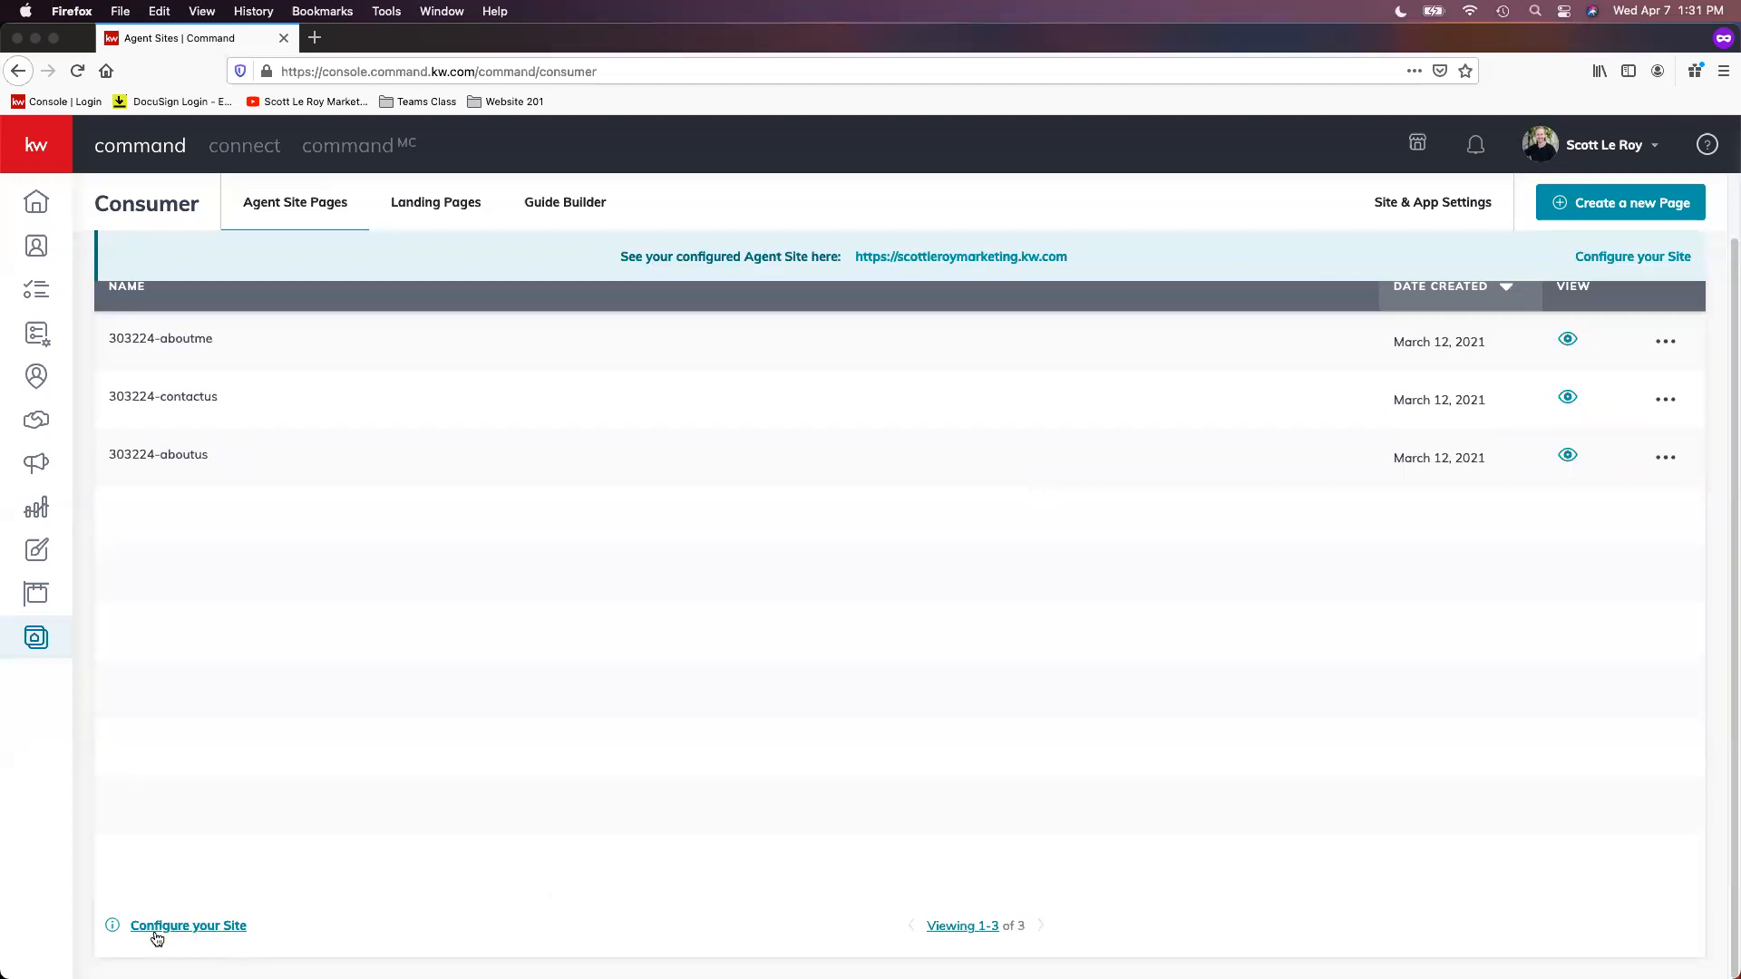
{"action": "left_click", "coordinate": [216, 935]}
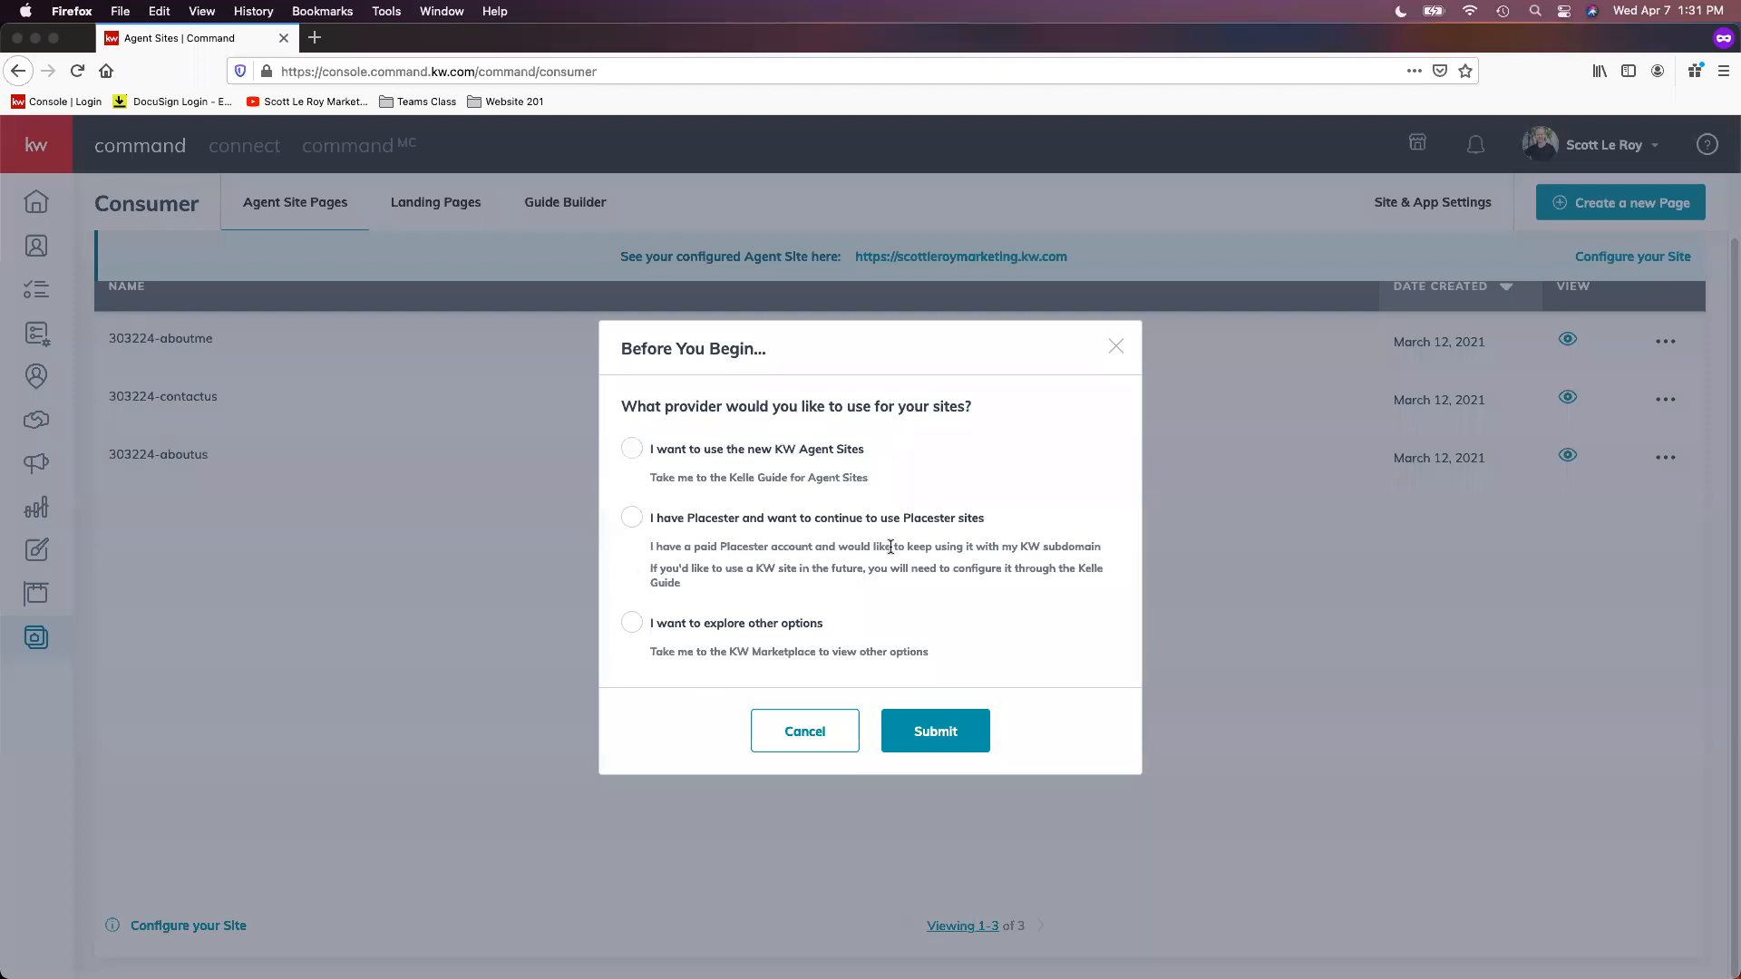
{"action": "left_click", "coordinate": [803, 448]}
{"action": "left_click", "coordinate": [963, 731]}
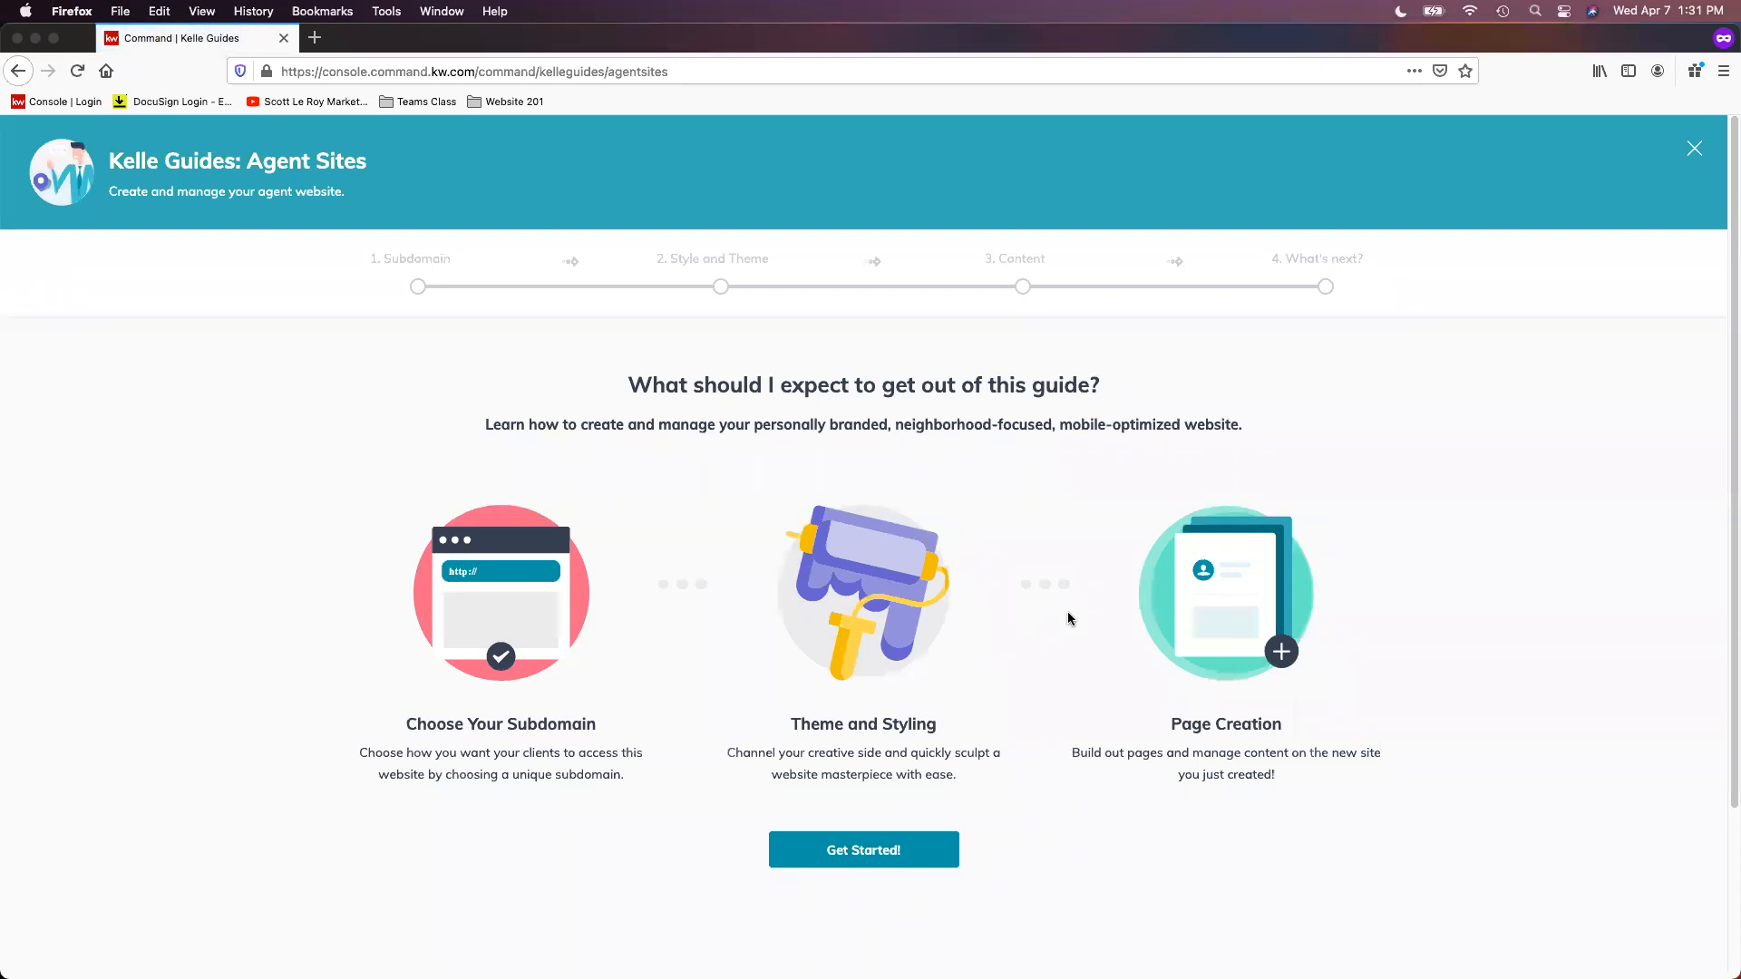
Step: Start the Agent Sites Kelle Guide and acknowledge its Compliance Reminder
{"action": "scroll", "coordinate": [1157, 631], "scroll_direction": "down", "scroll_amount": 1}
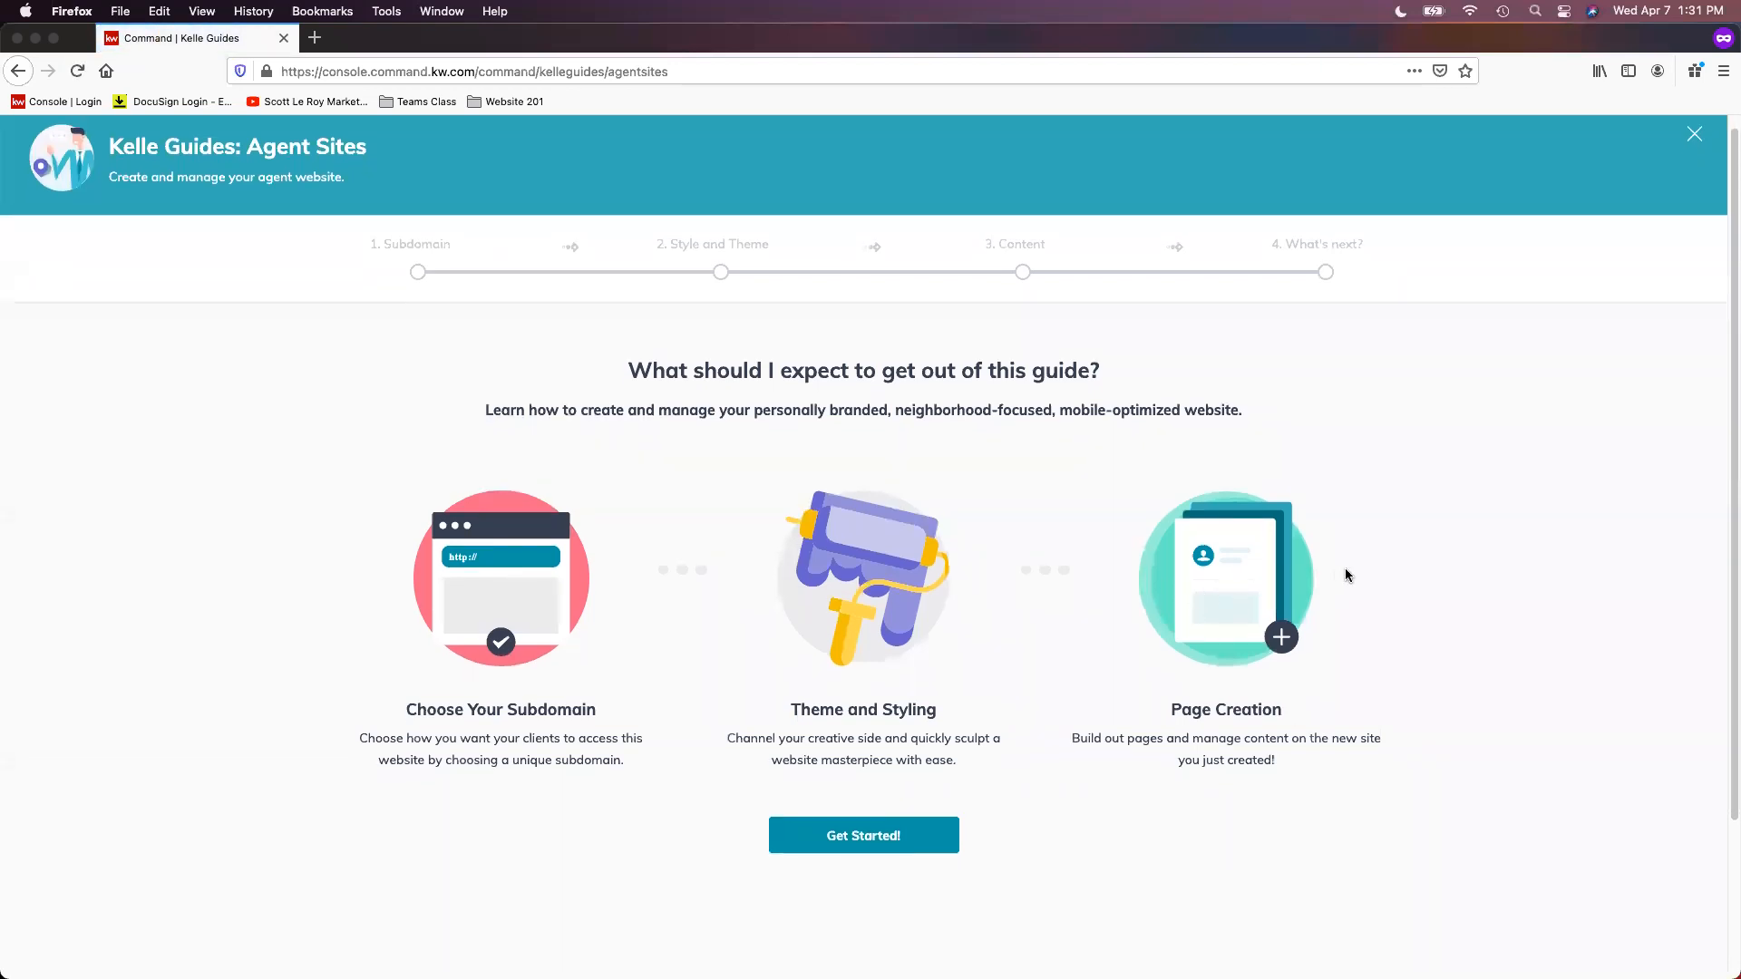
{"action": "scroll", "coordinate": [1346, 572], "scroll_direction": "down", "scroll_amount": 2}
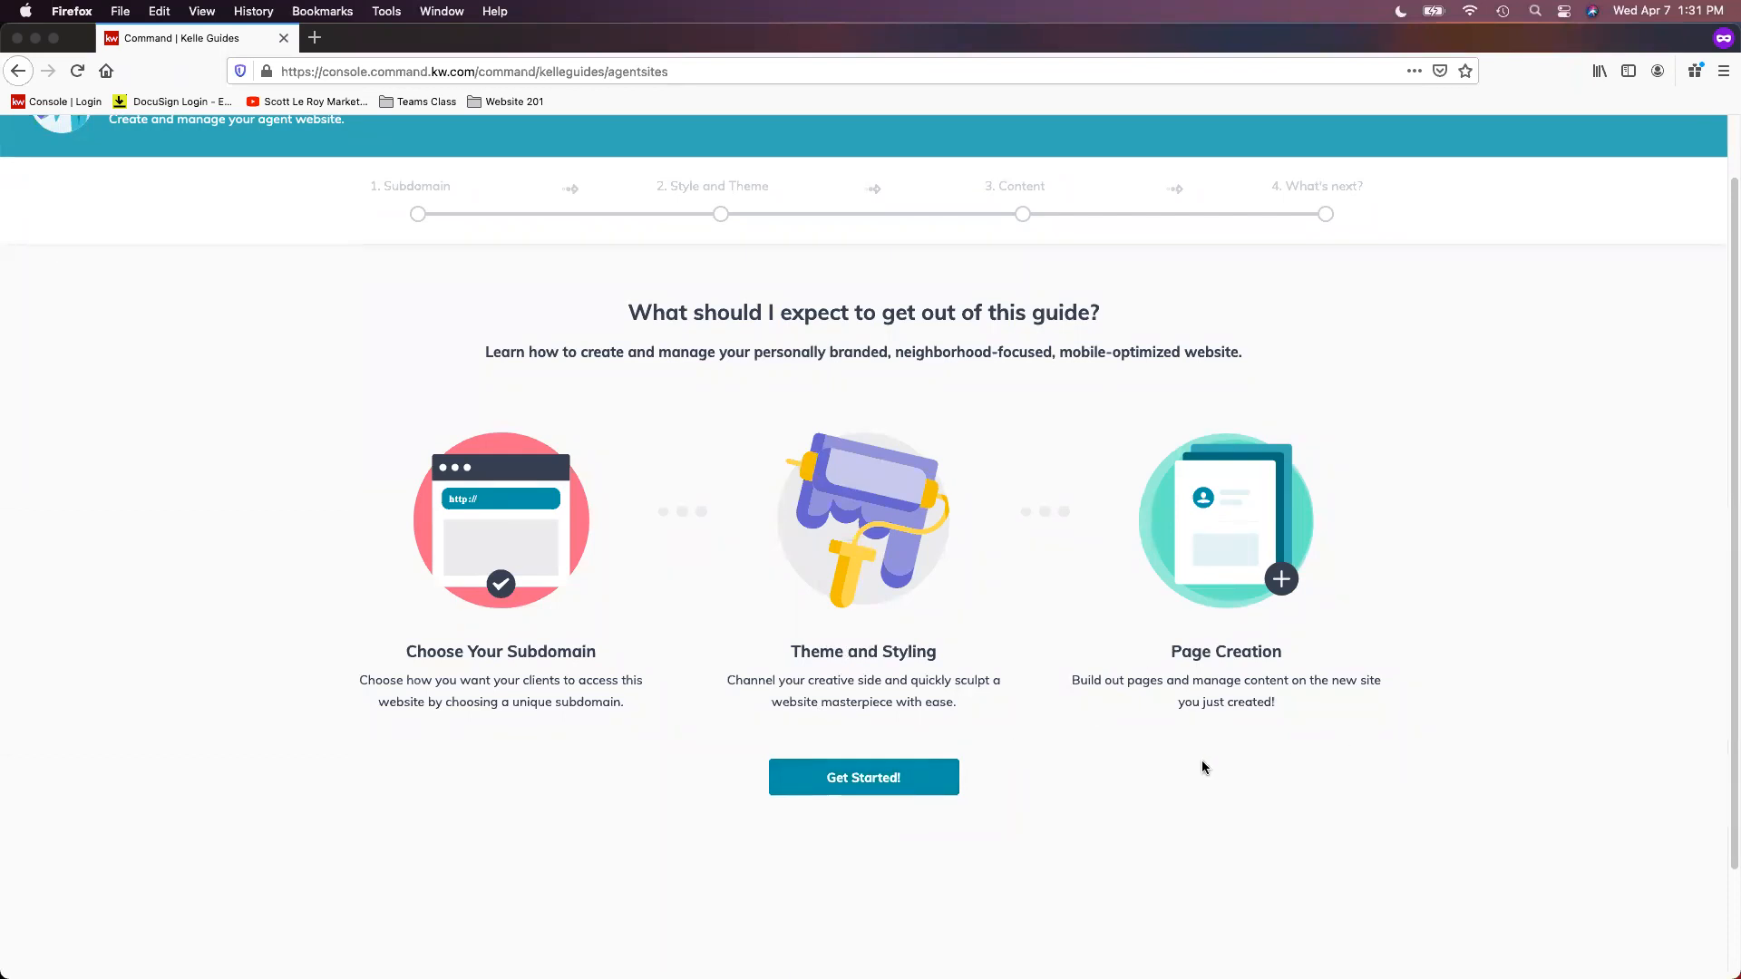
{"action": "left_click", "coordinate": [929, 788]}
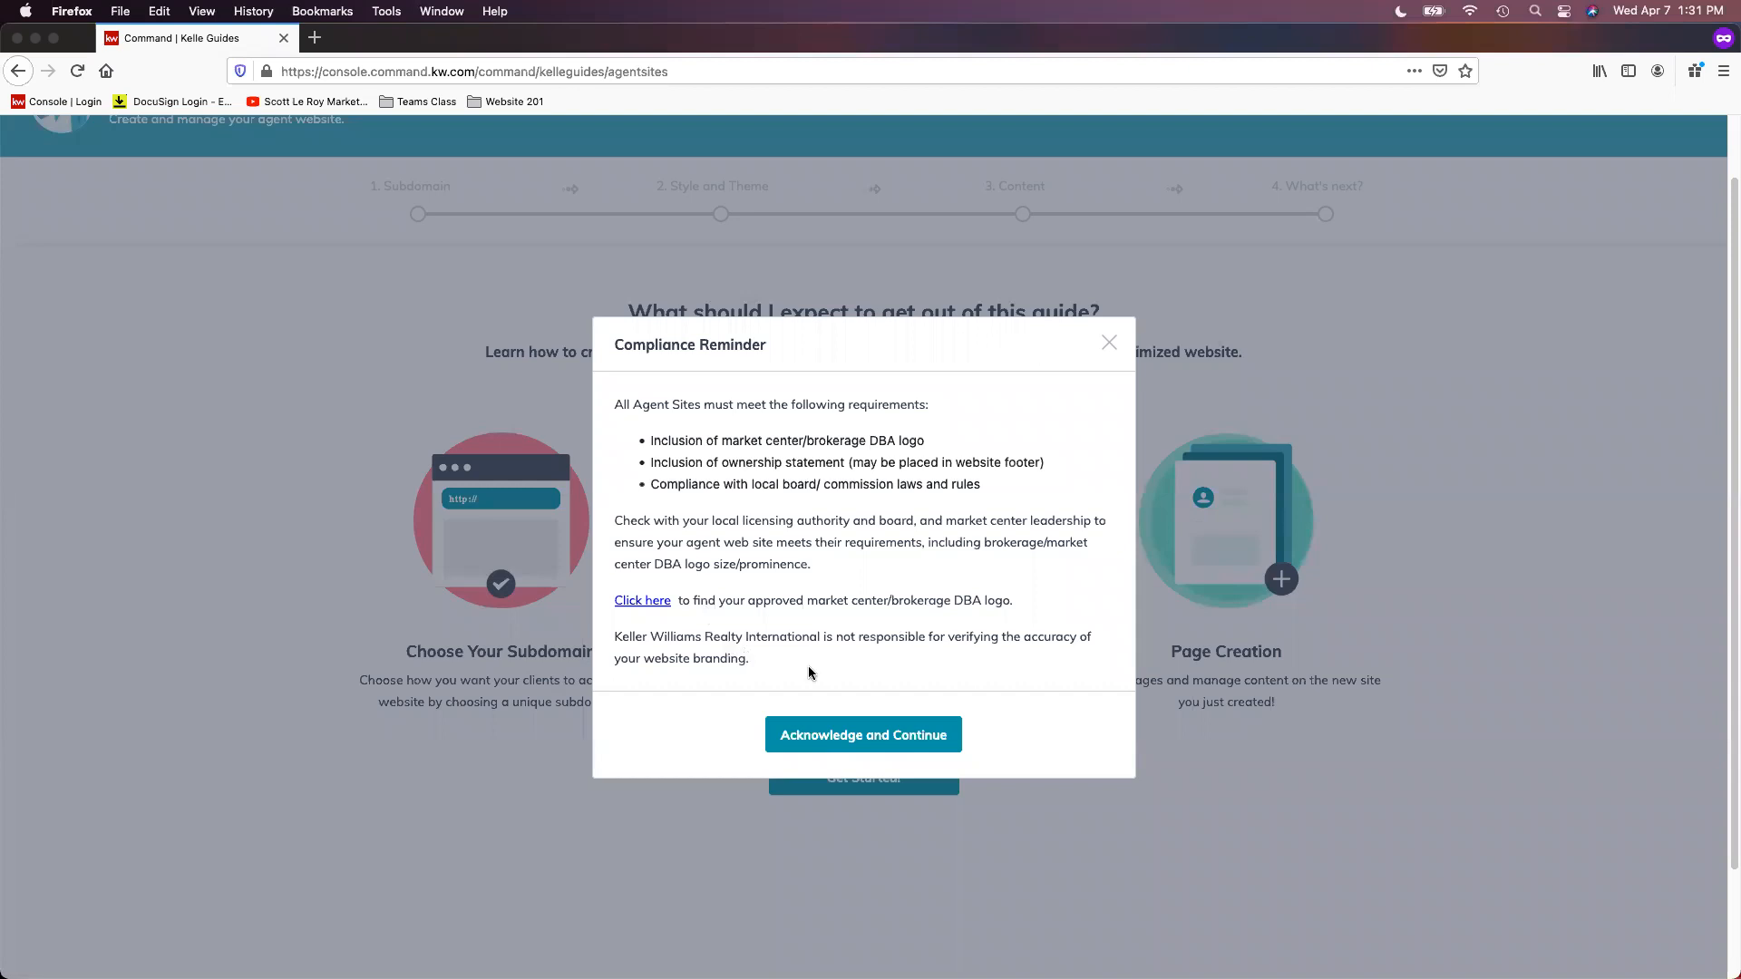
{"action": "left_click", "coordinate": [915, 742]}
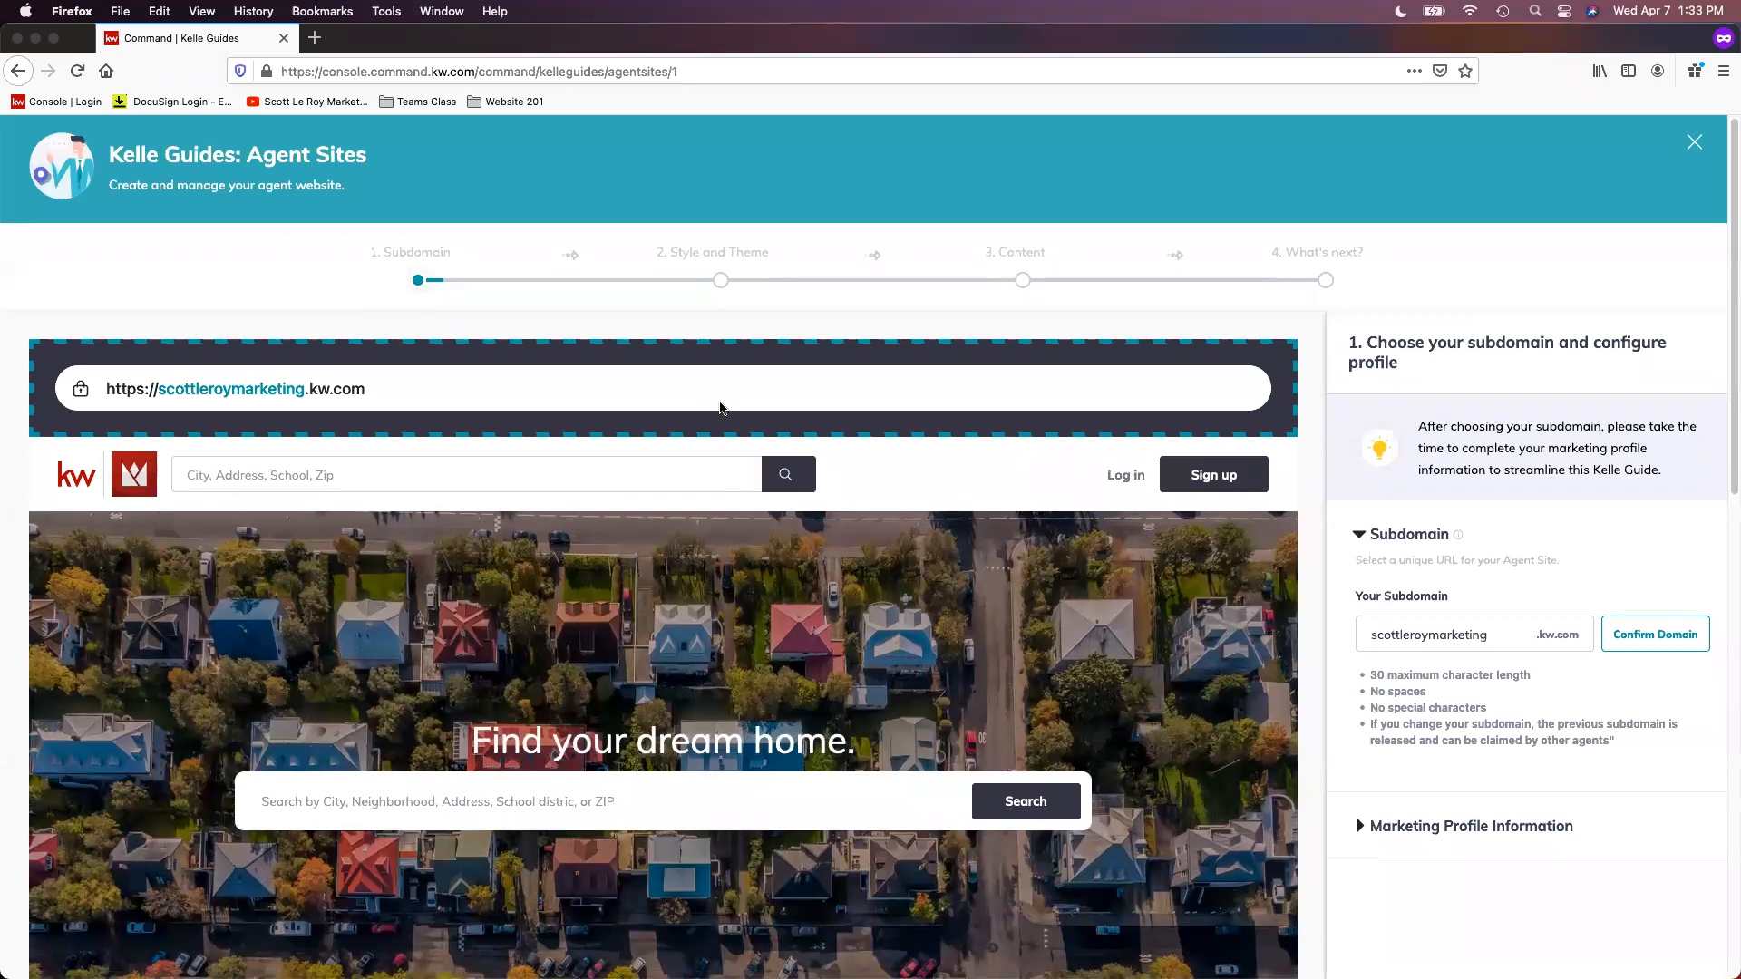
Step: Examine the guide's Subdomain stage, including the address preview, the naming rules and the Marketing Profile Information section
{"action": "scroll", "coordinate": [725, 426], "scroll_direction": "down", "scroll_amount": 1}
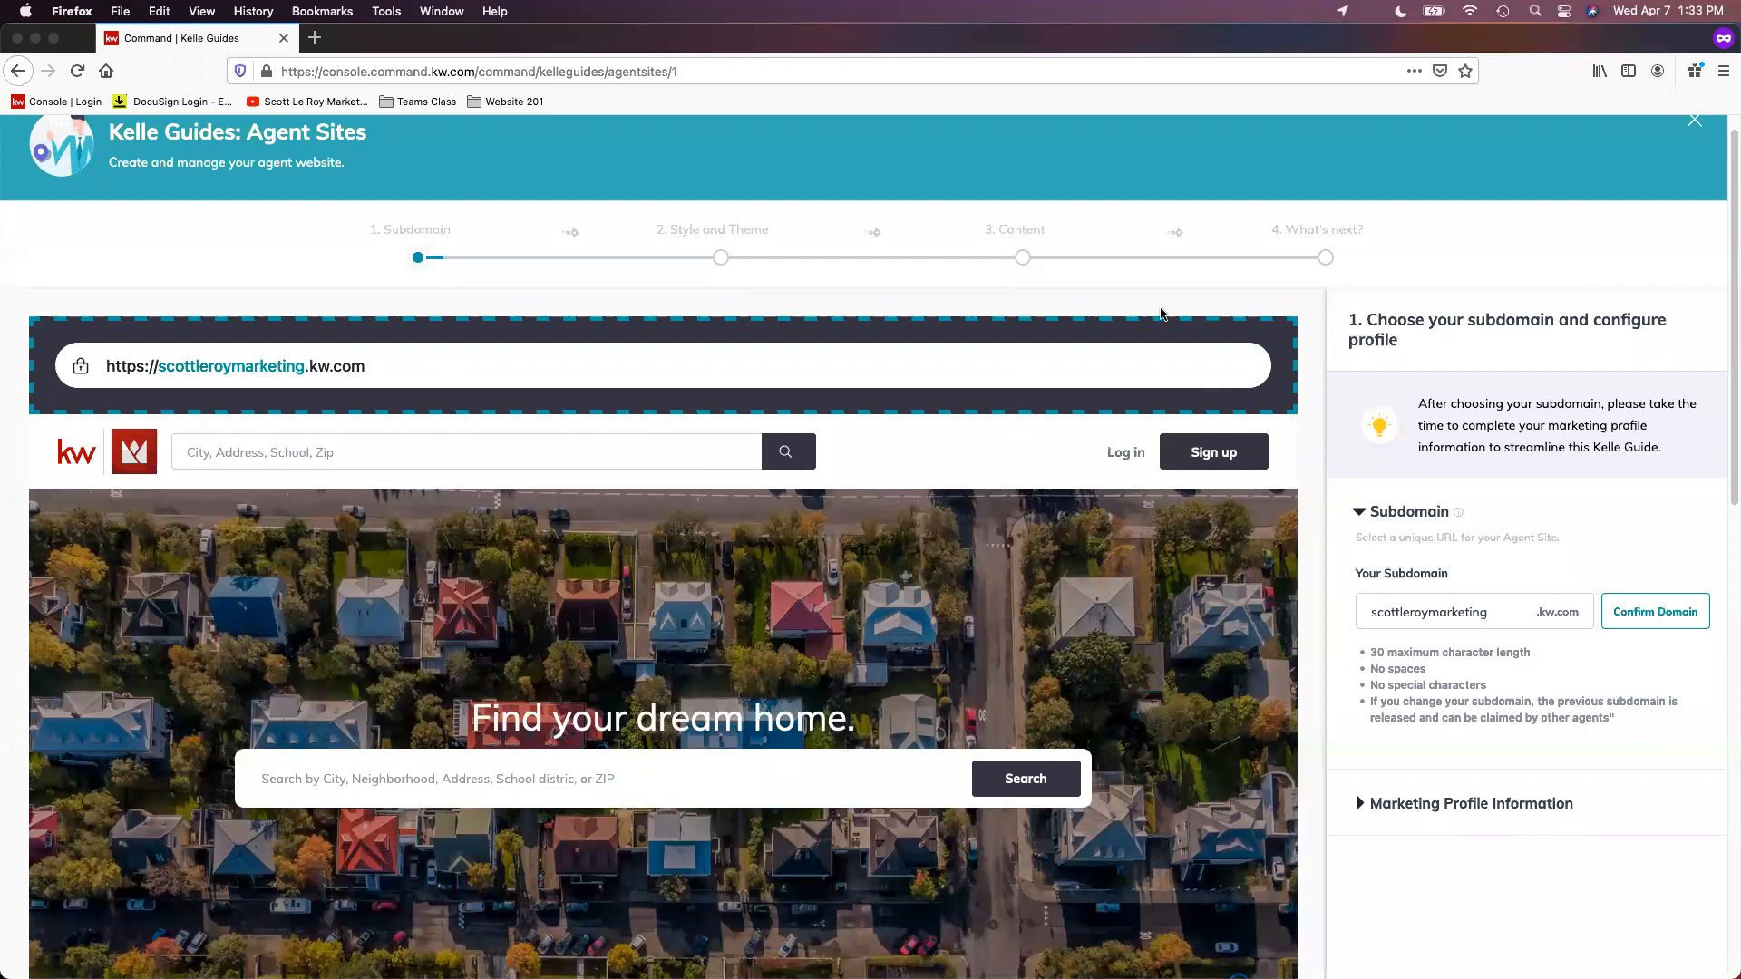
{"action": "scroll", "coordinate": [1161, 314], "scroll_direction": "down", "scroll_amount": 1}
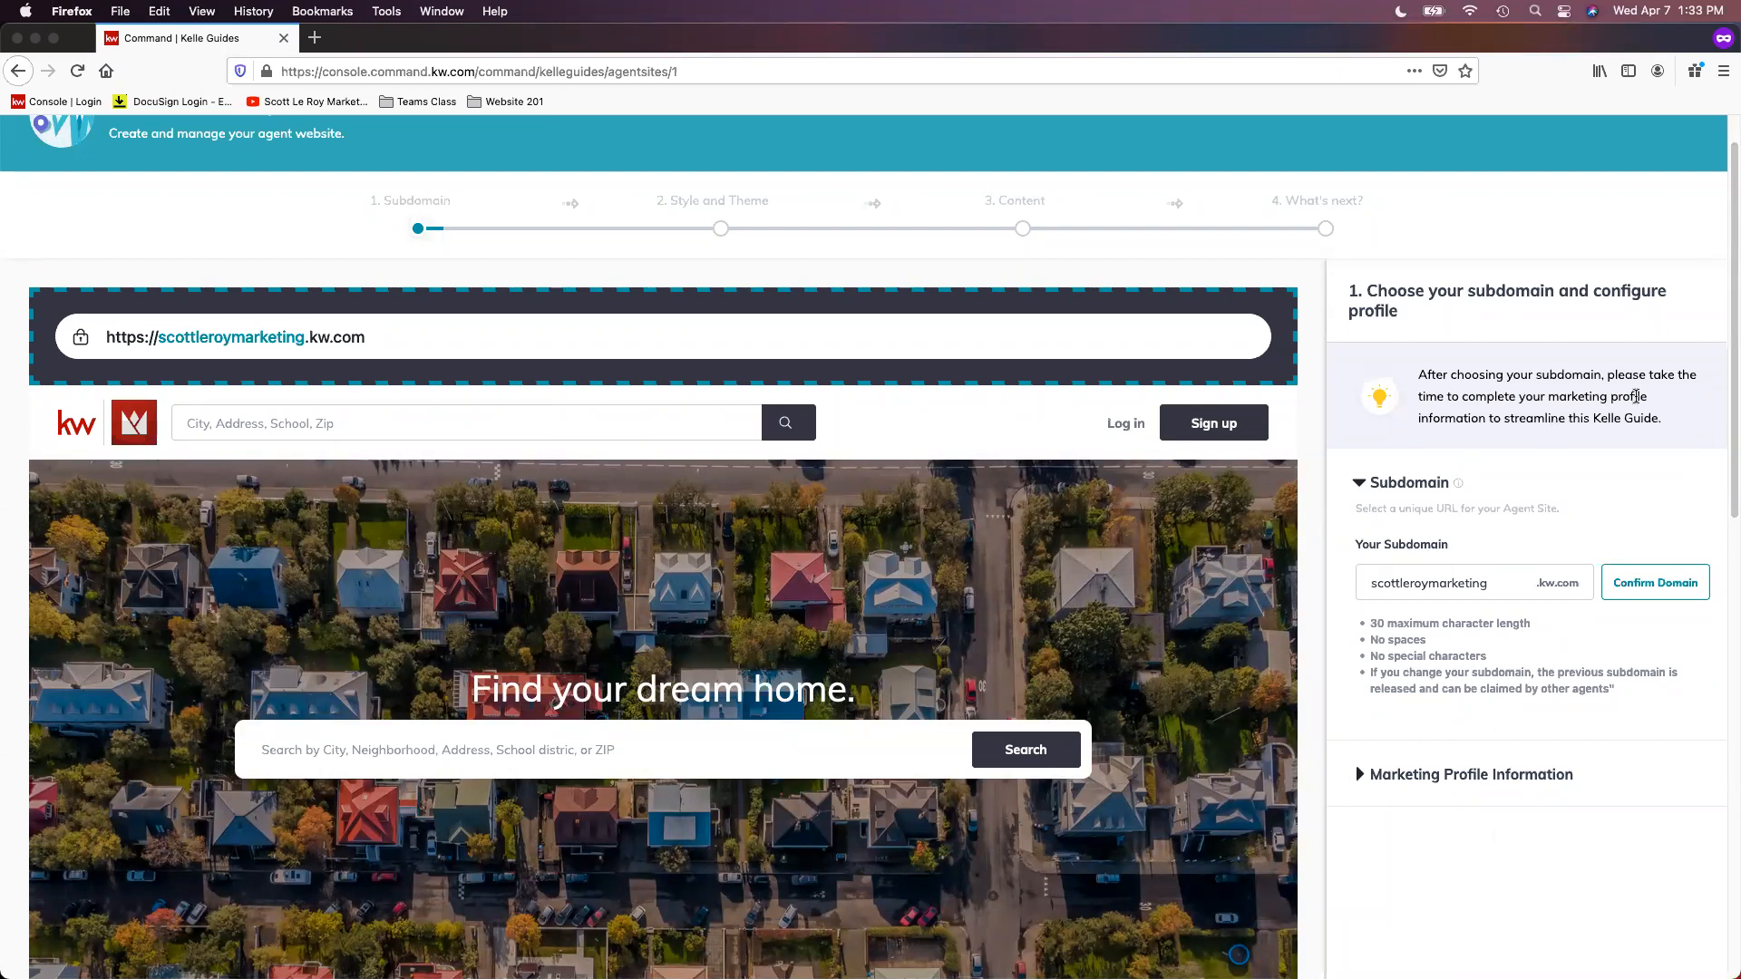
{"action": "scroll", "coordinate": [1636, 396], "scroll_direction": "down", "scroll_amount": 1}
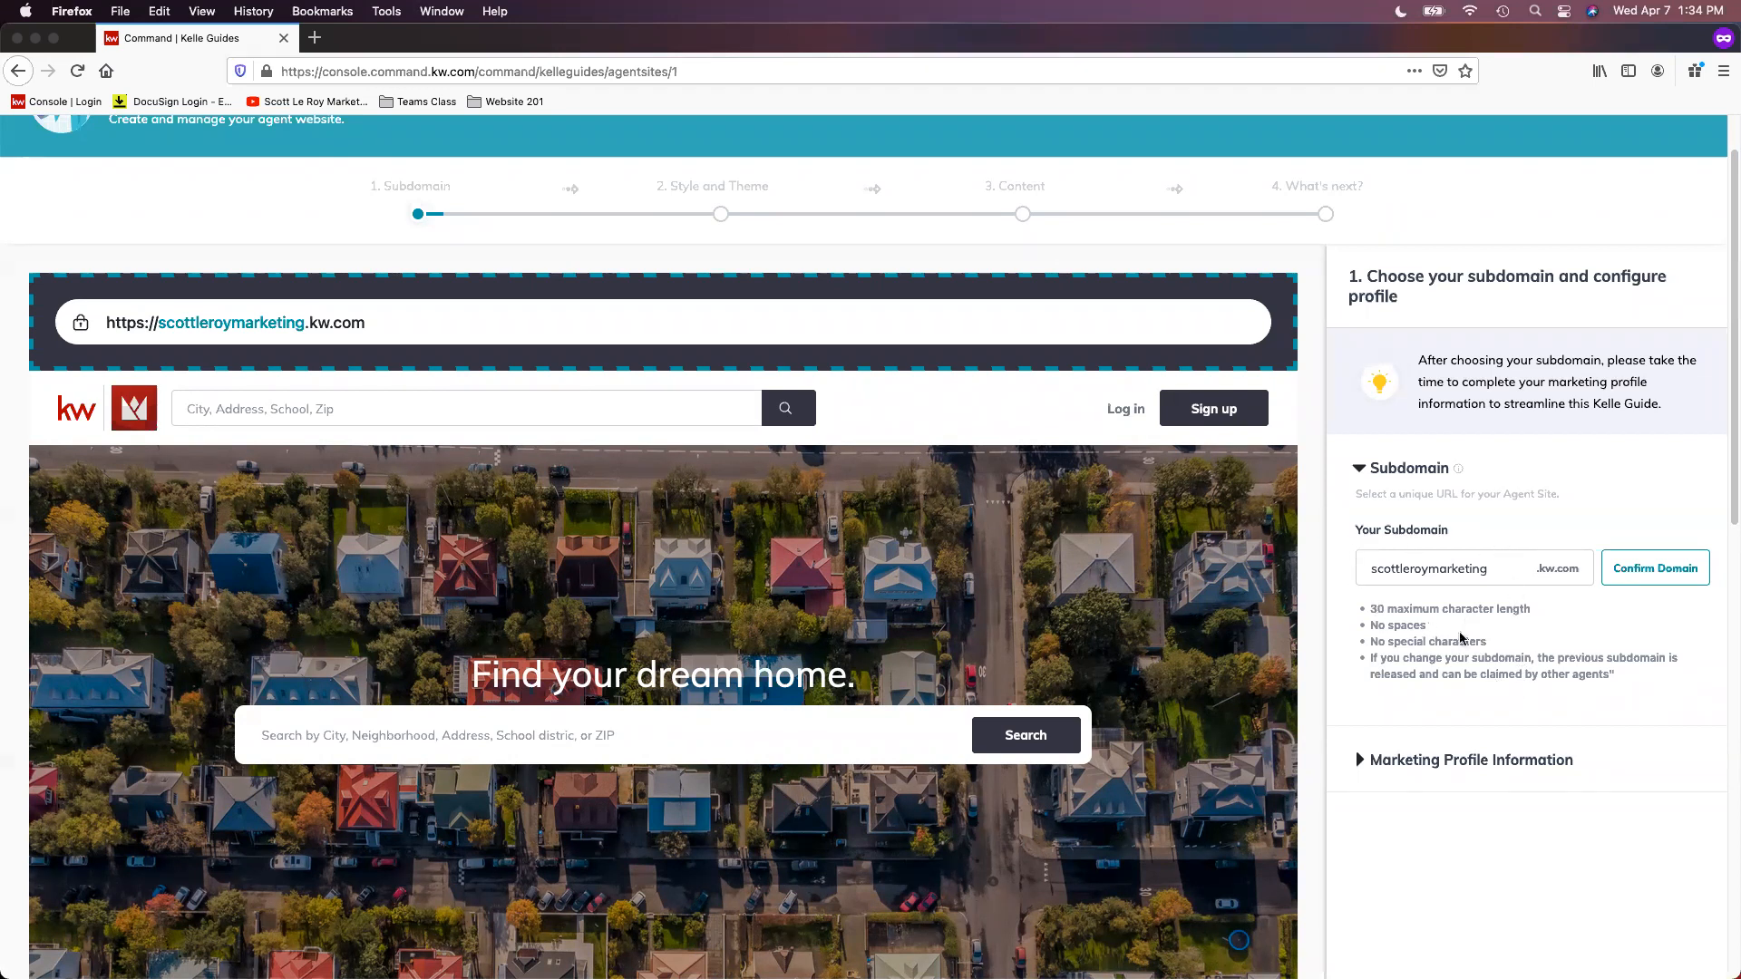
Step: Confirm the entered kw.com subdomain to claim it for the agent site
{"action": "left_click", "coordinate": [1673, 572]}
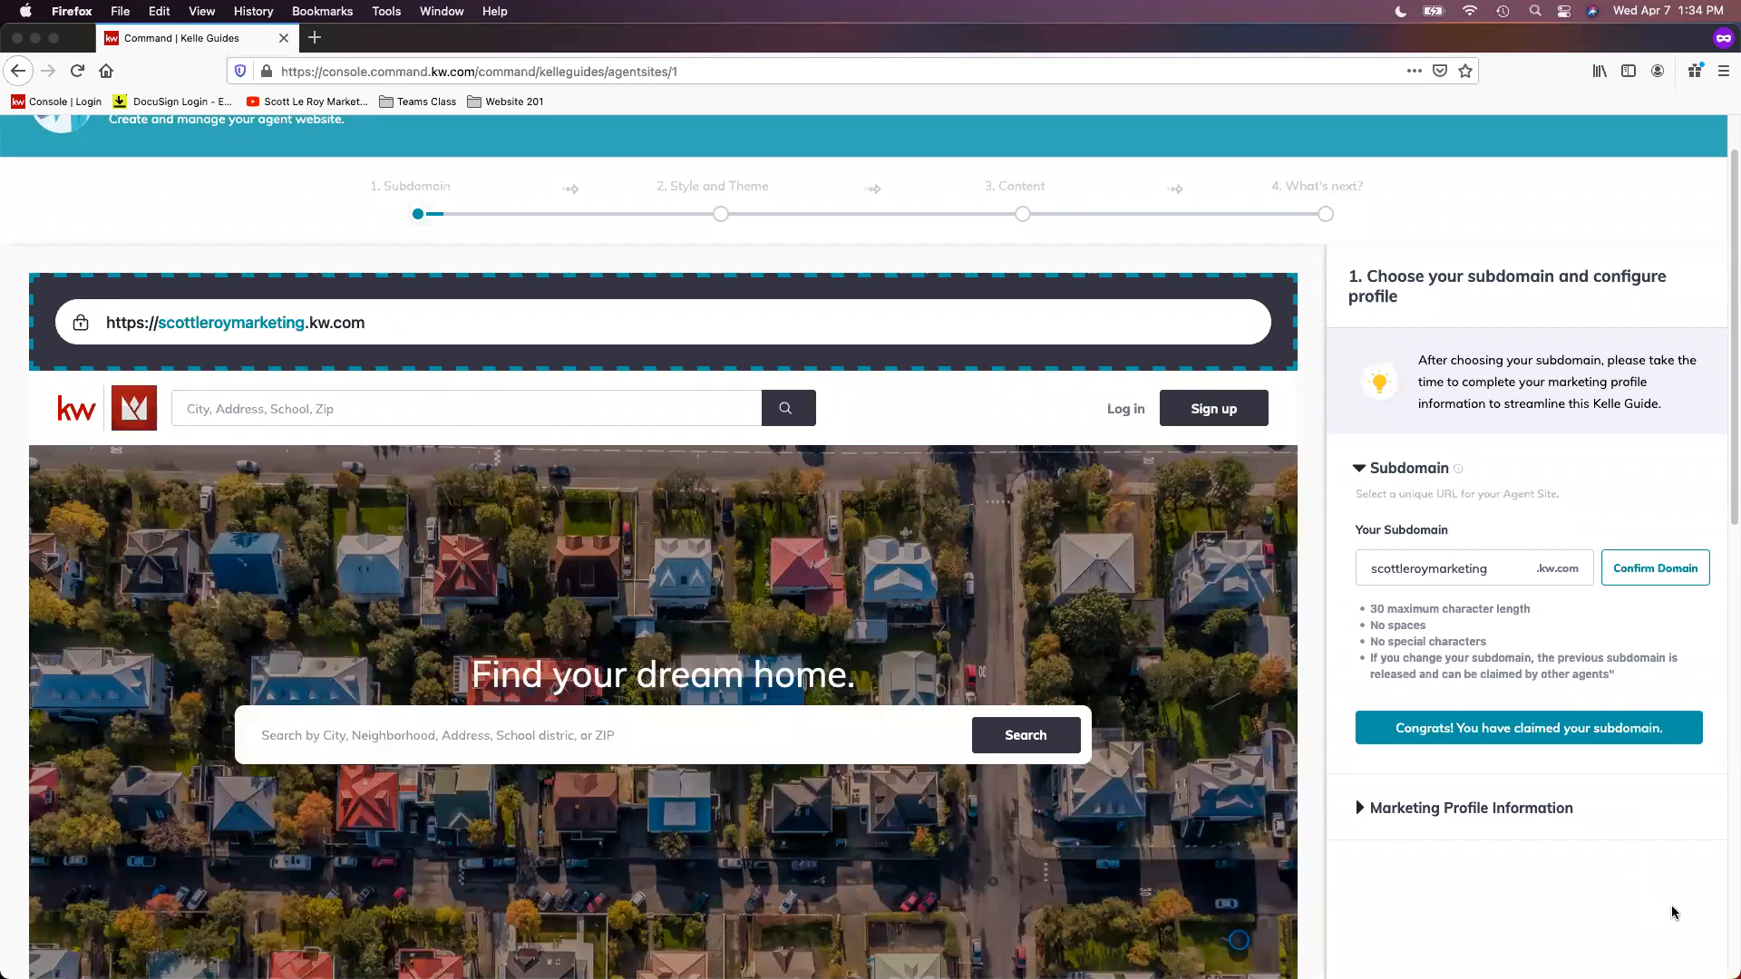
{"action": "mouse_move", "coordinate": [1614, 977]}
{"action": "scroll", "coordinate": [1487, 669], "scroll_direction": "down", "scroll_amount": 1}
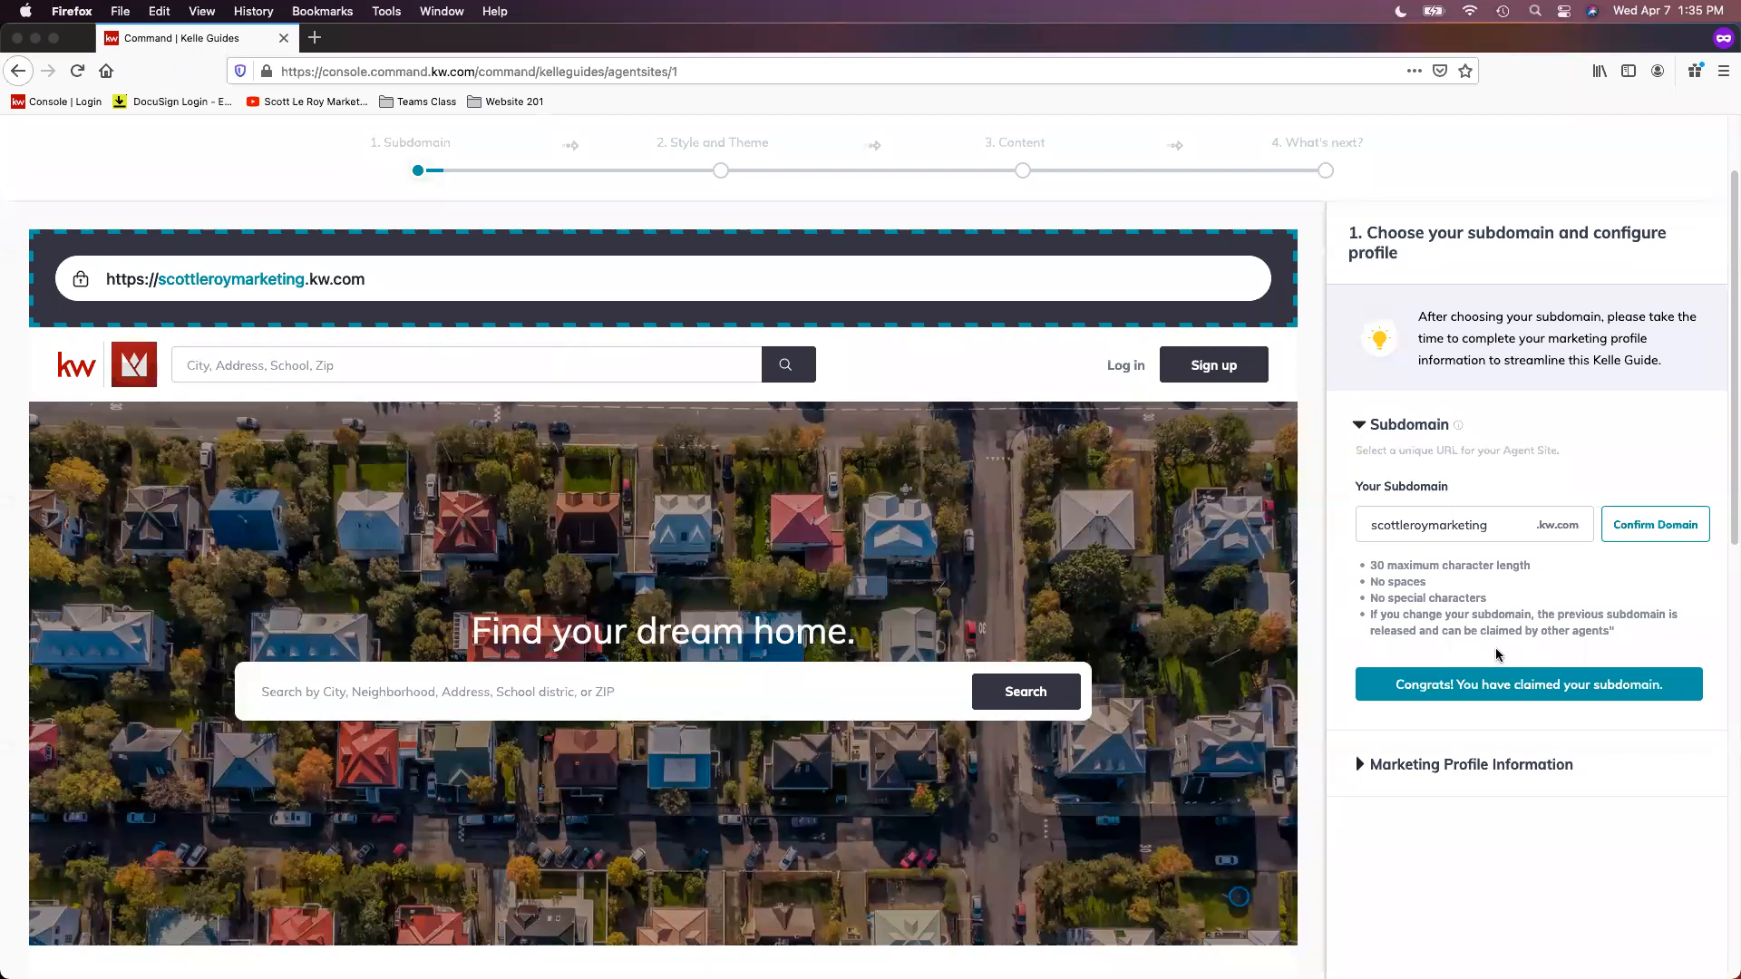
{"action": "left_click", "coordinate": [1511, 523]}
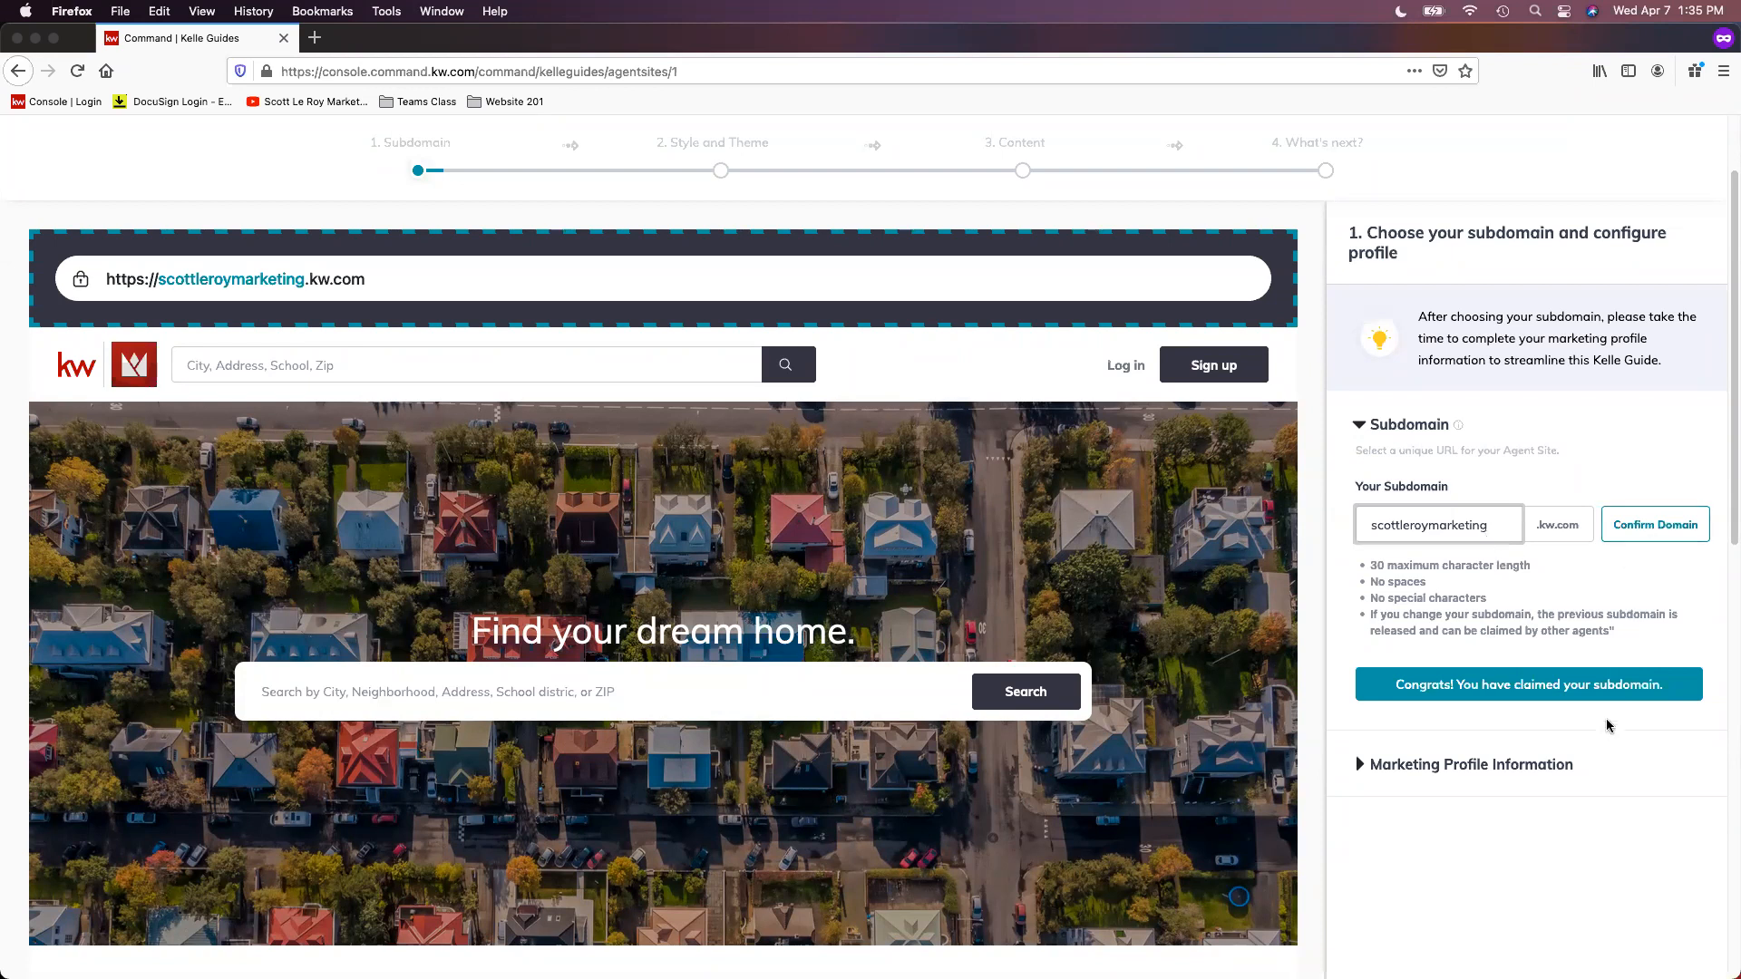
{"action": "left_click", "coordinate": [1567, 618]}
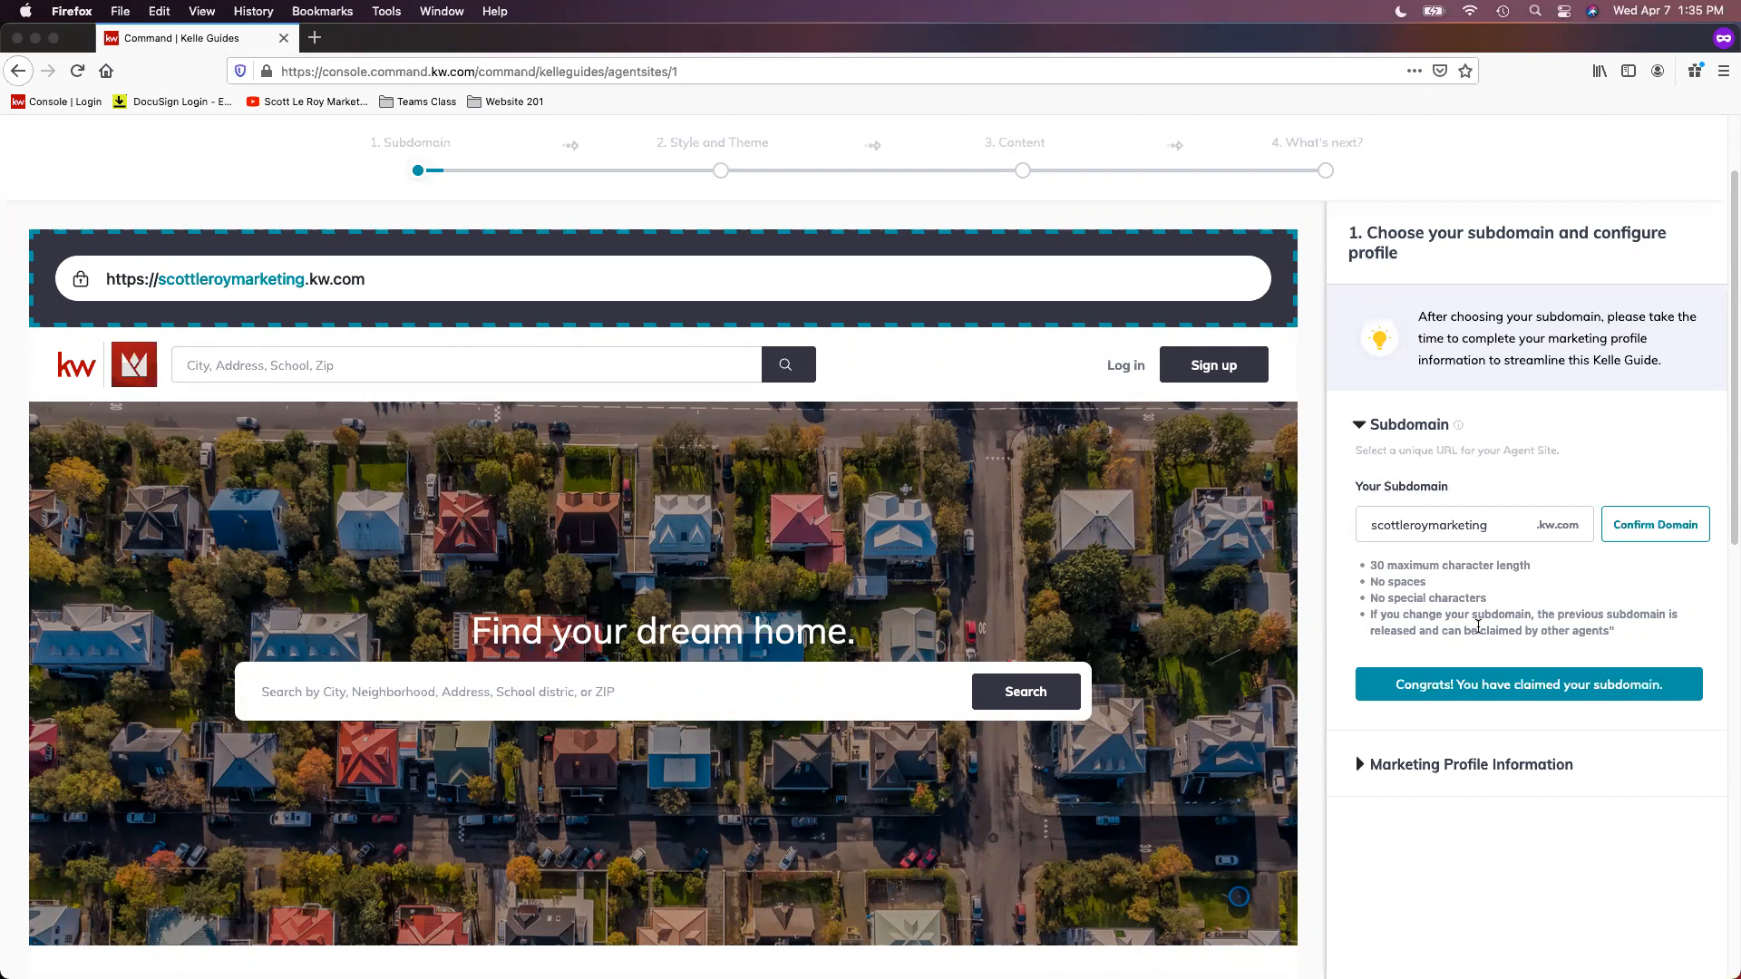
Step: Expand the Marketing Profile Information section and examine its name, market center and address fields
{"action": "scroll", "coordinate": [1478, 626], "scroll_direction": "down", "scroll_amount": 1}
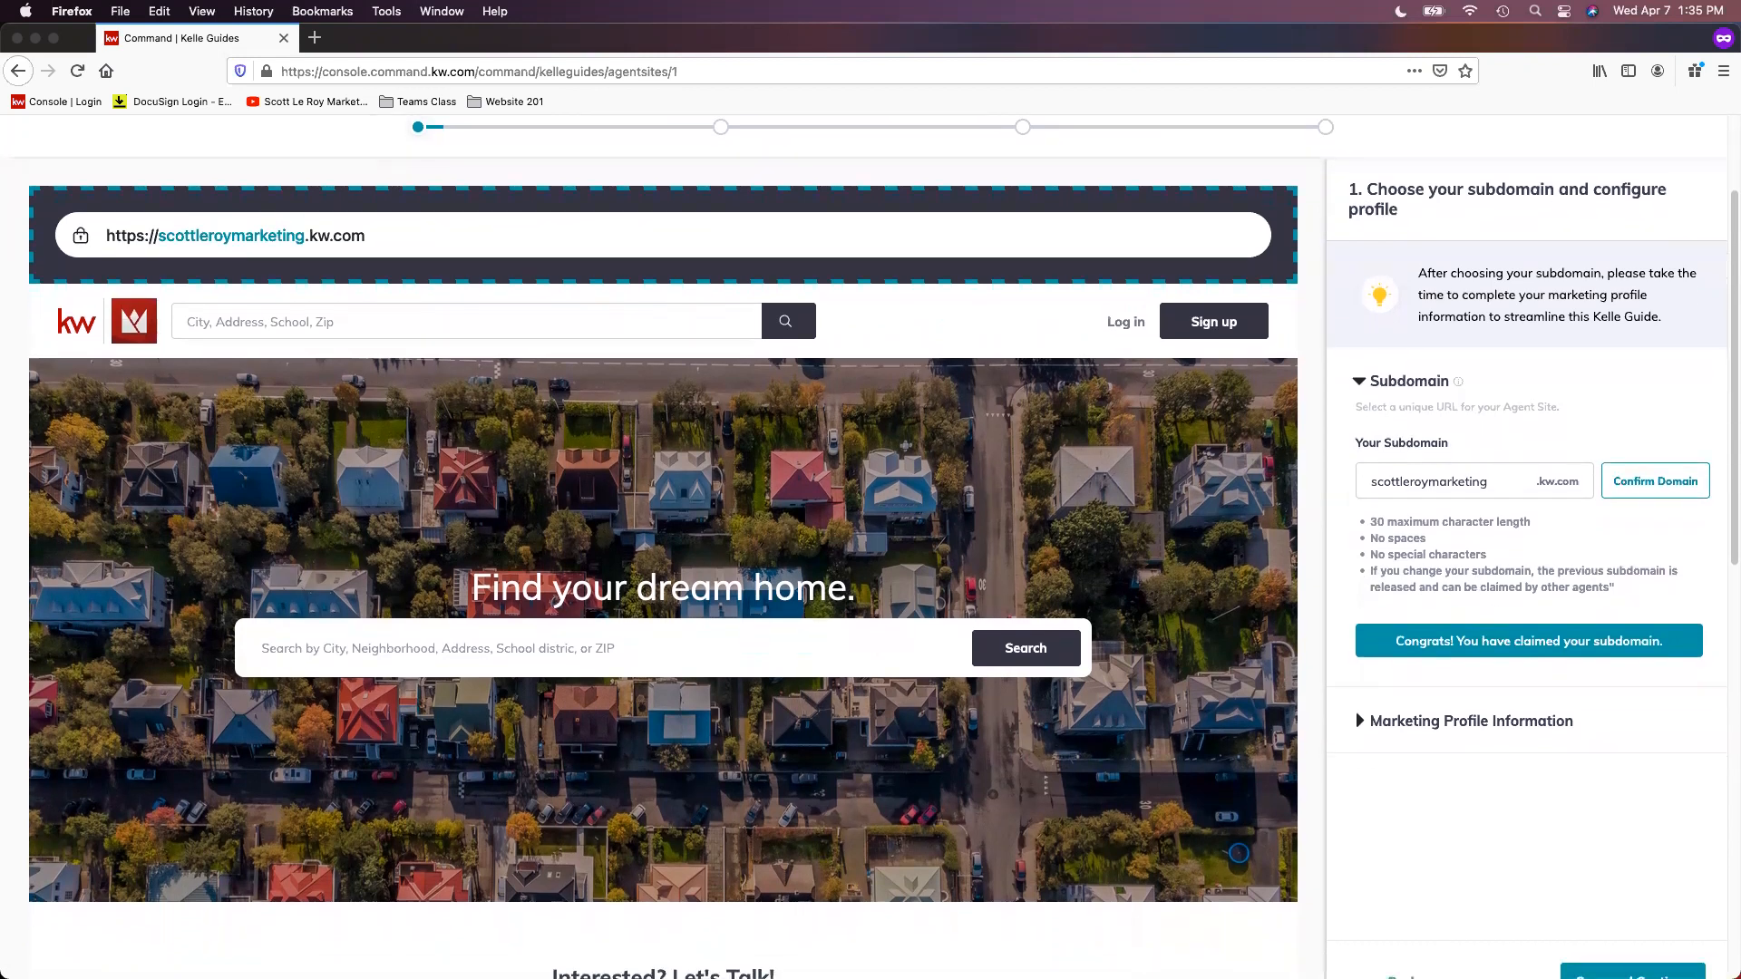
{"action": "scroll", "coordinate": [1504, 729], "scroll_direction": "down", "scroll_amount": 2}
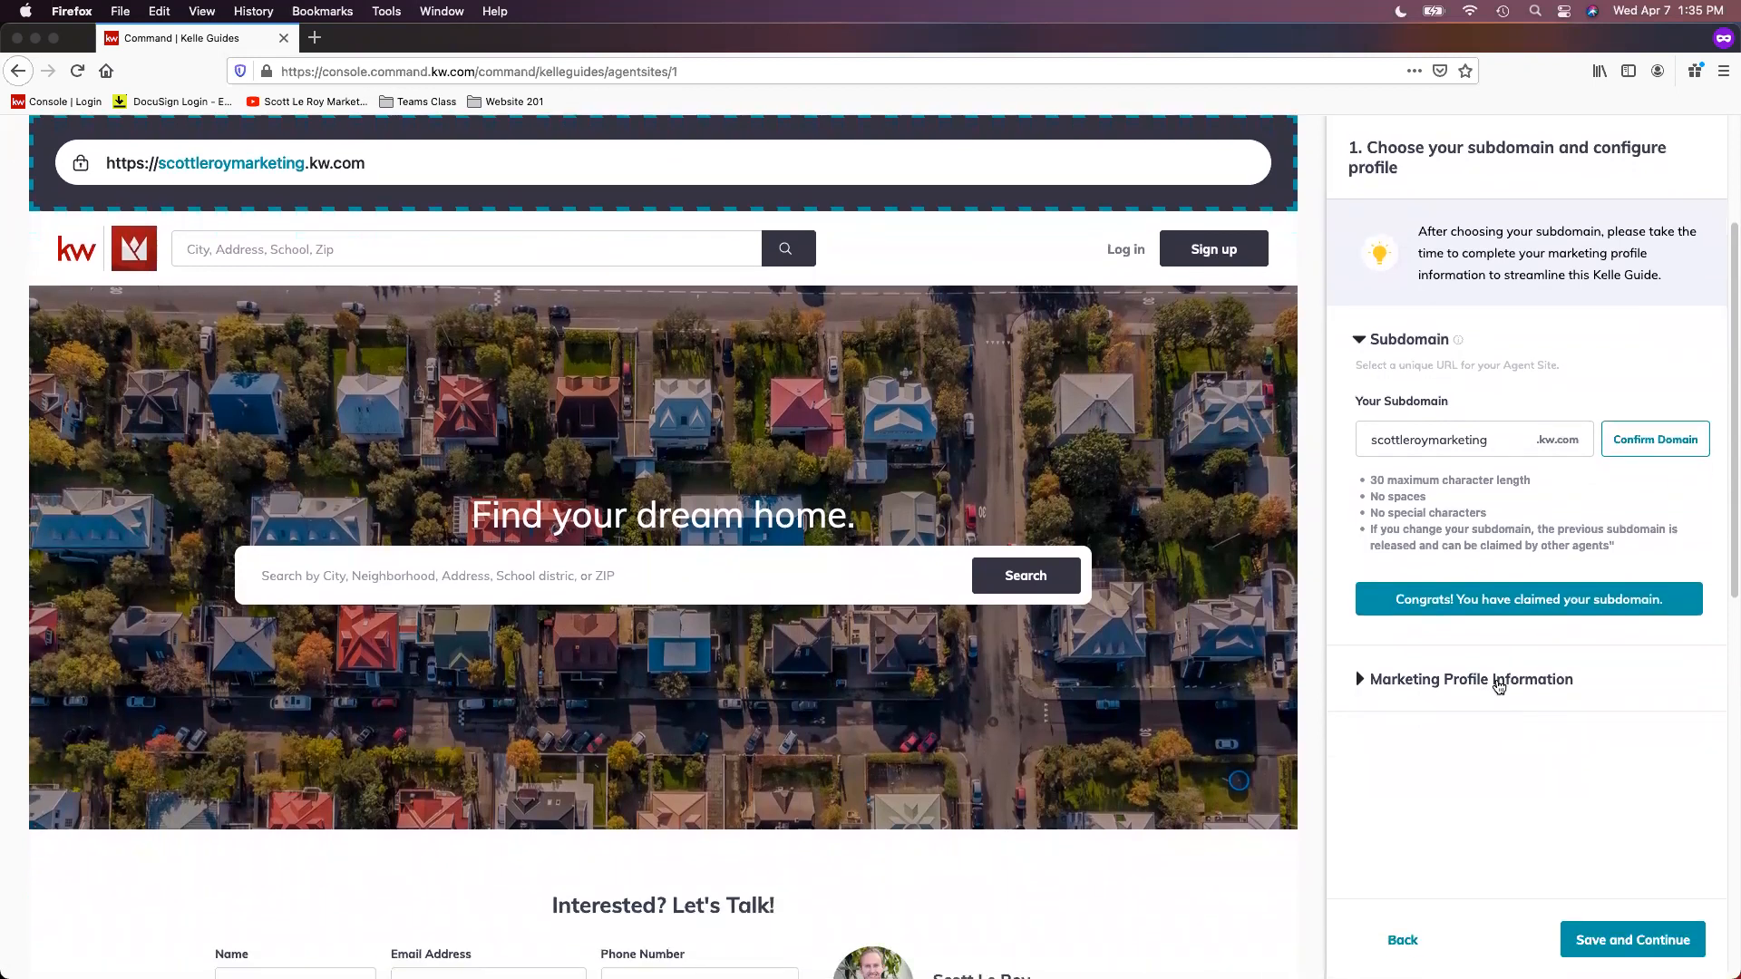
{"action": "left_click", "coordinate": [1499, 686]}
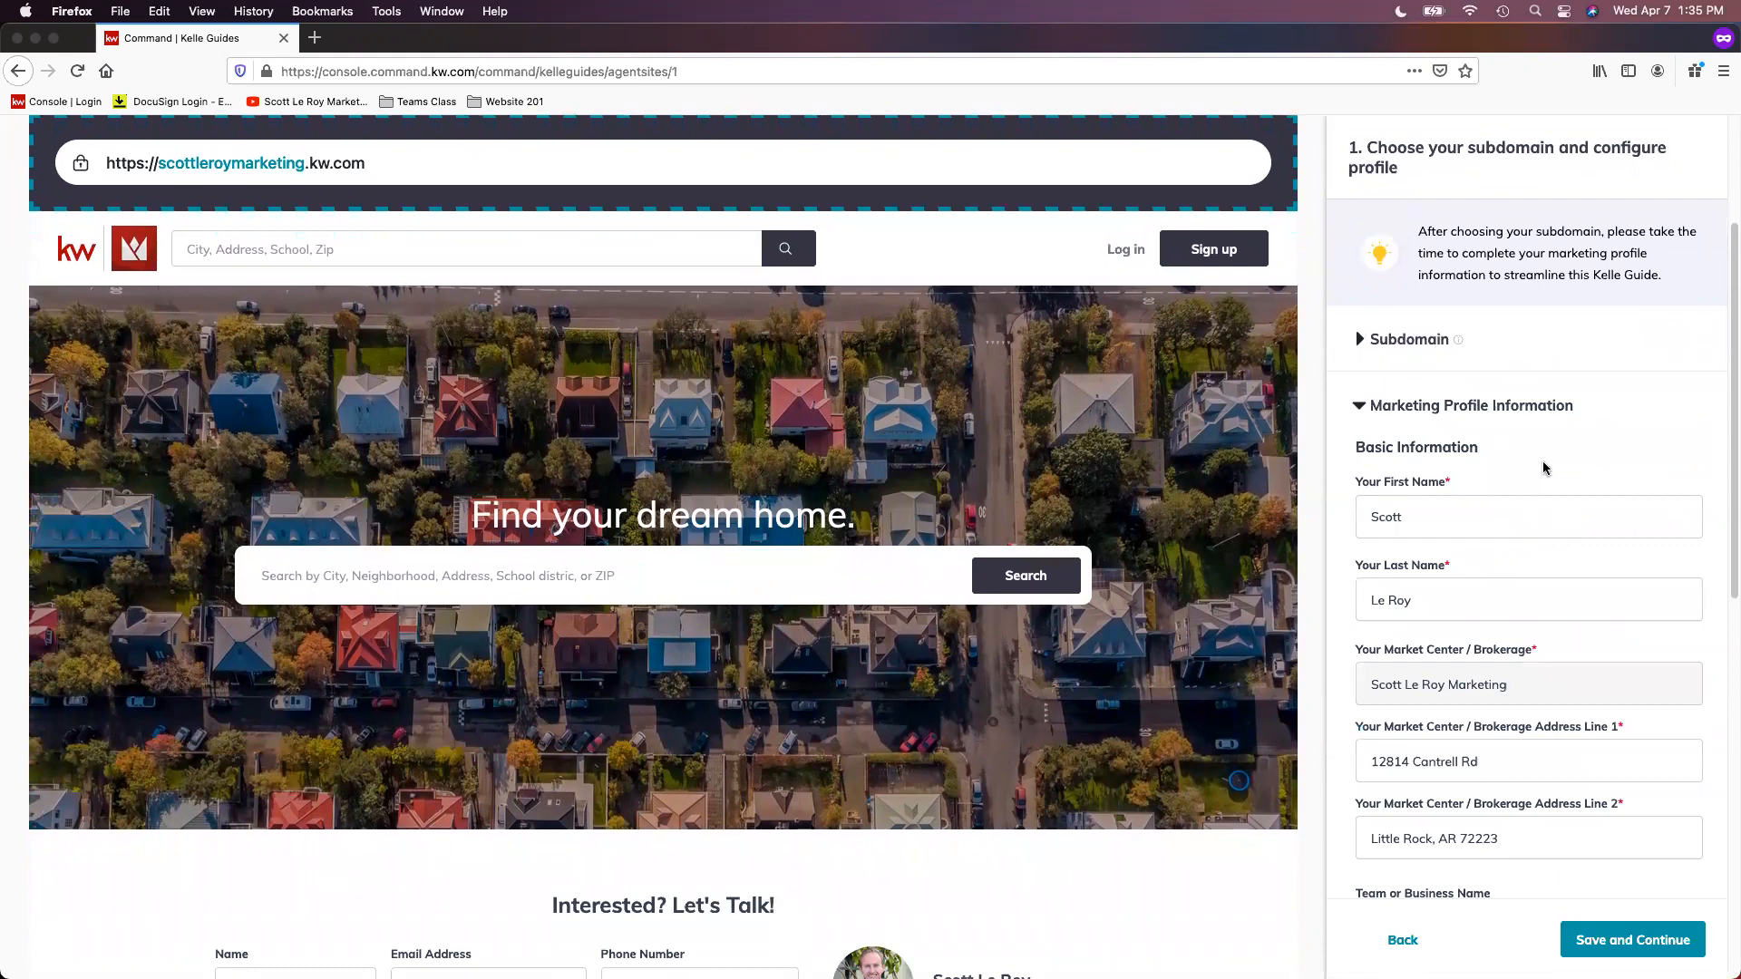
{"action": "scroll", "coordinate": [1554, 451], "scroll_direction": "down", "scroll_amount": 1}
{"action": "scroll", "coordinate": [1554, 450], "scroll_direction": "down", "scroll_amount": 1}
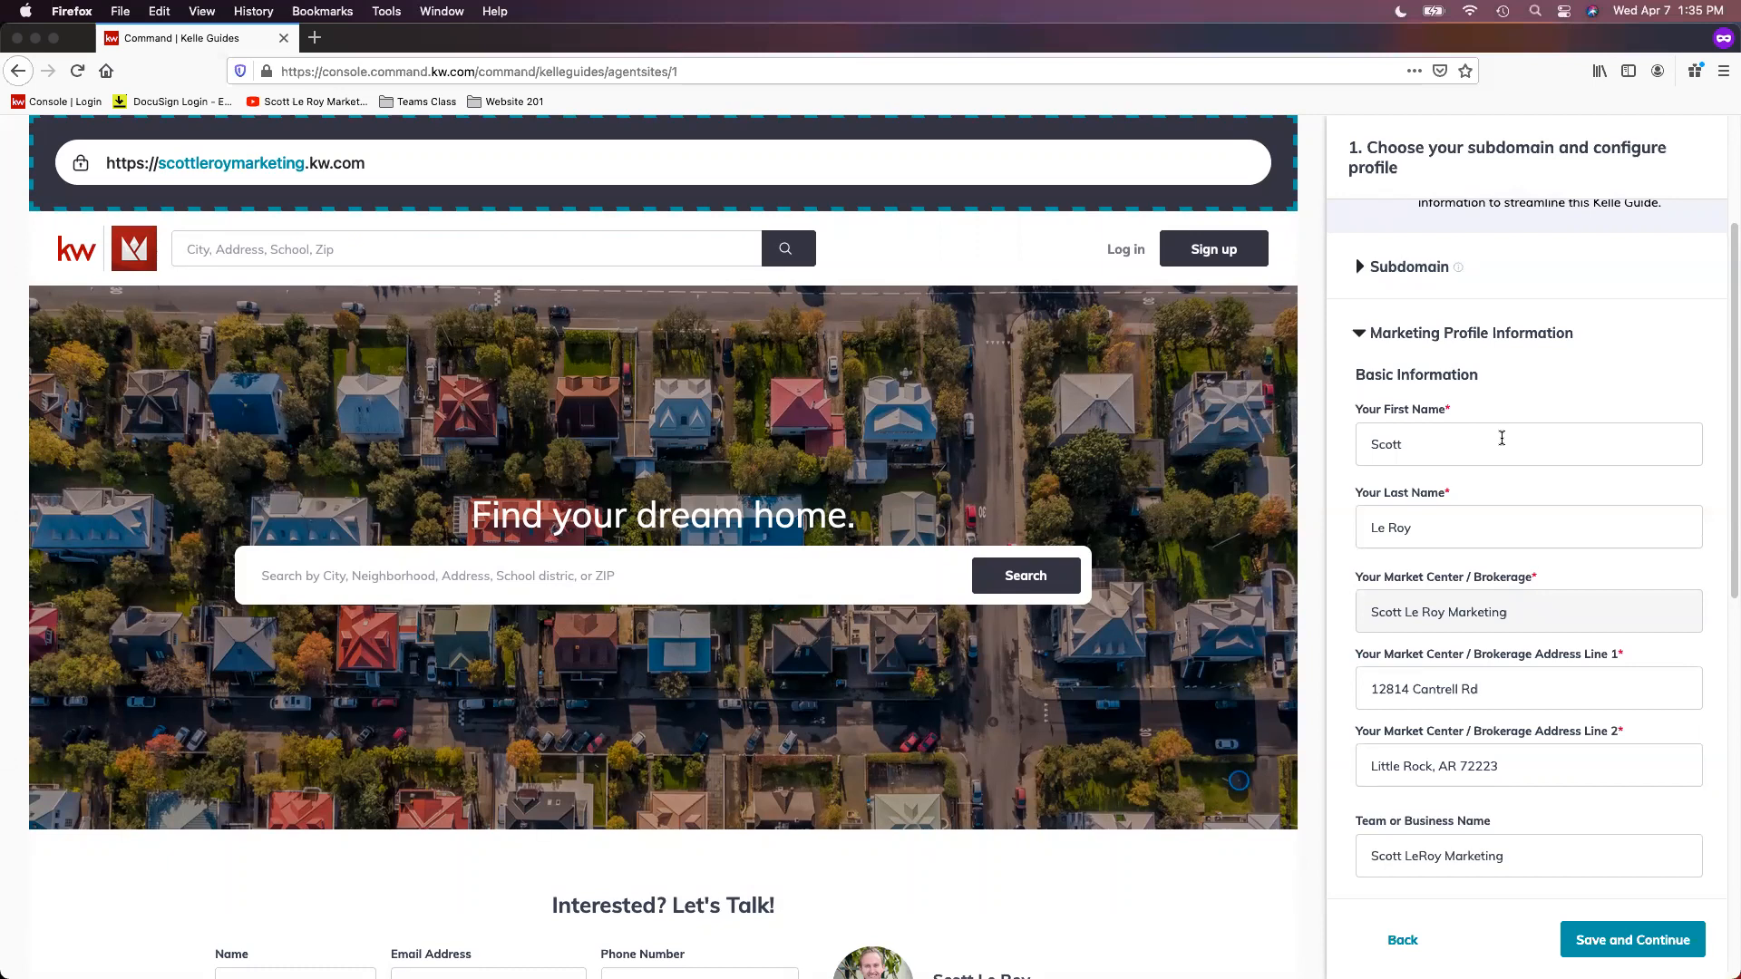
{"action": "scroll", "coordinate": [1502, 438], "scroll_direction": "down", "scroll_amount": 1}
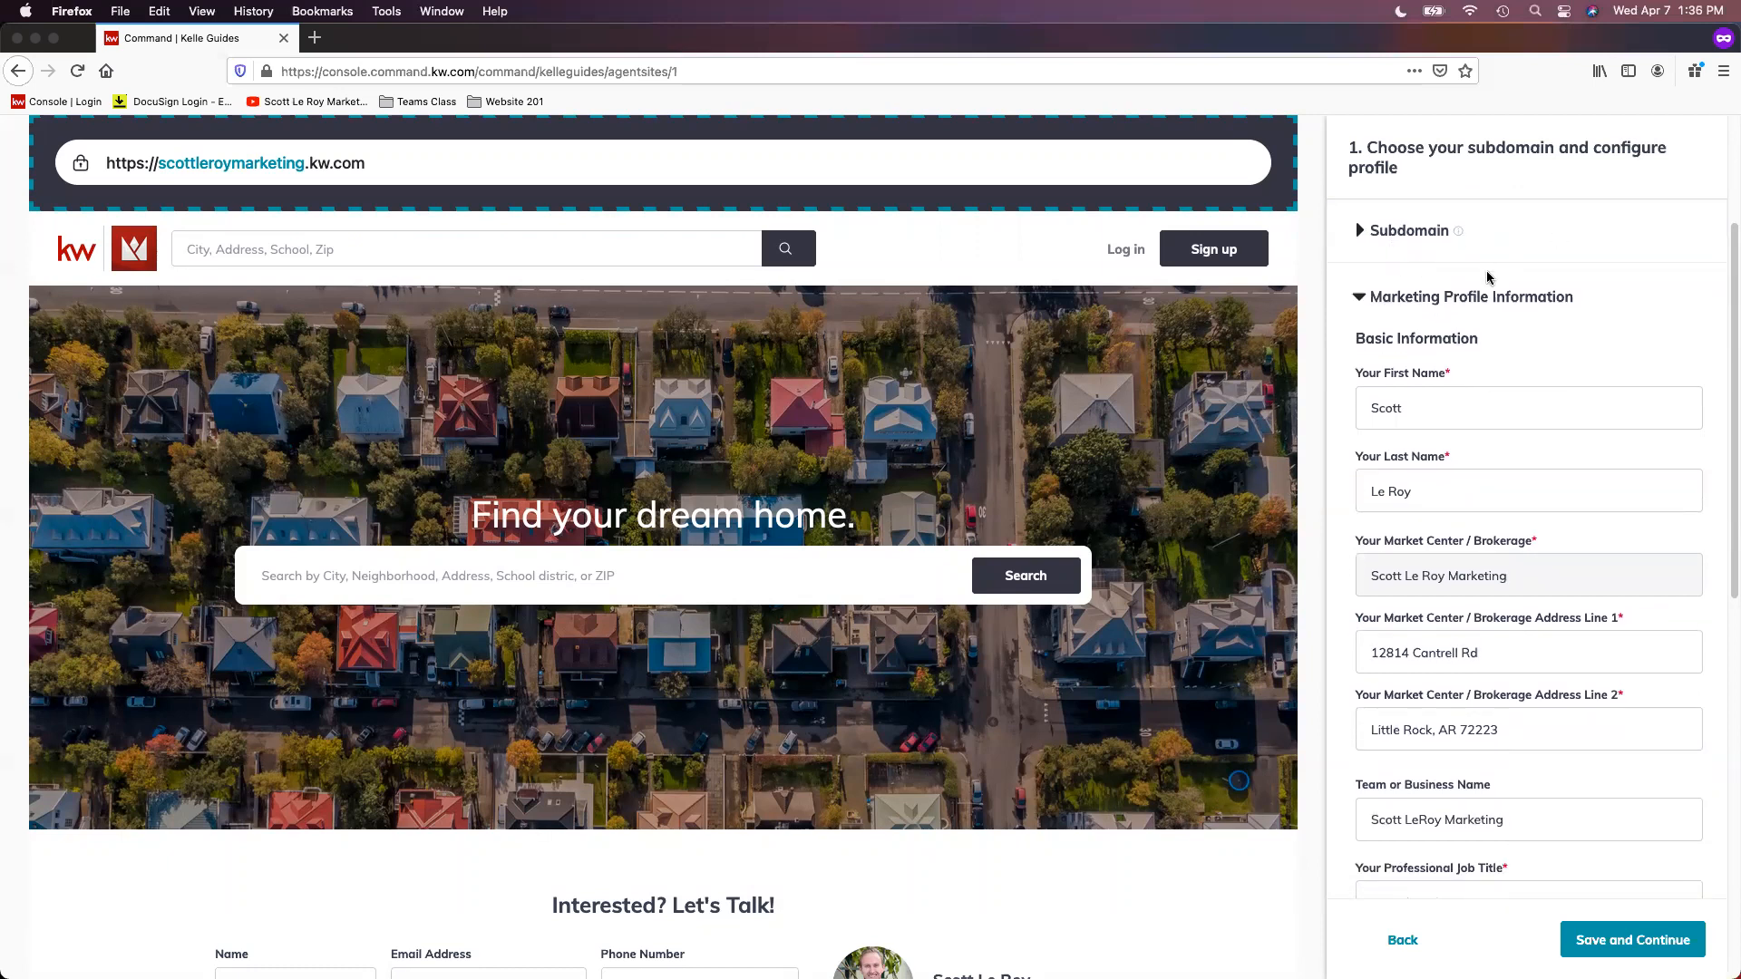
{"action": "scroll", "coordinate": [1492, 297], "scroll_direction": "down", "scroll_amount": 1}
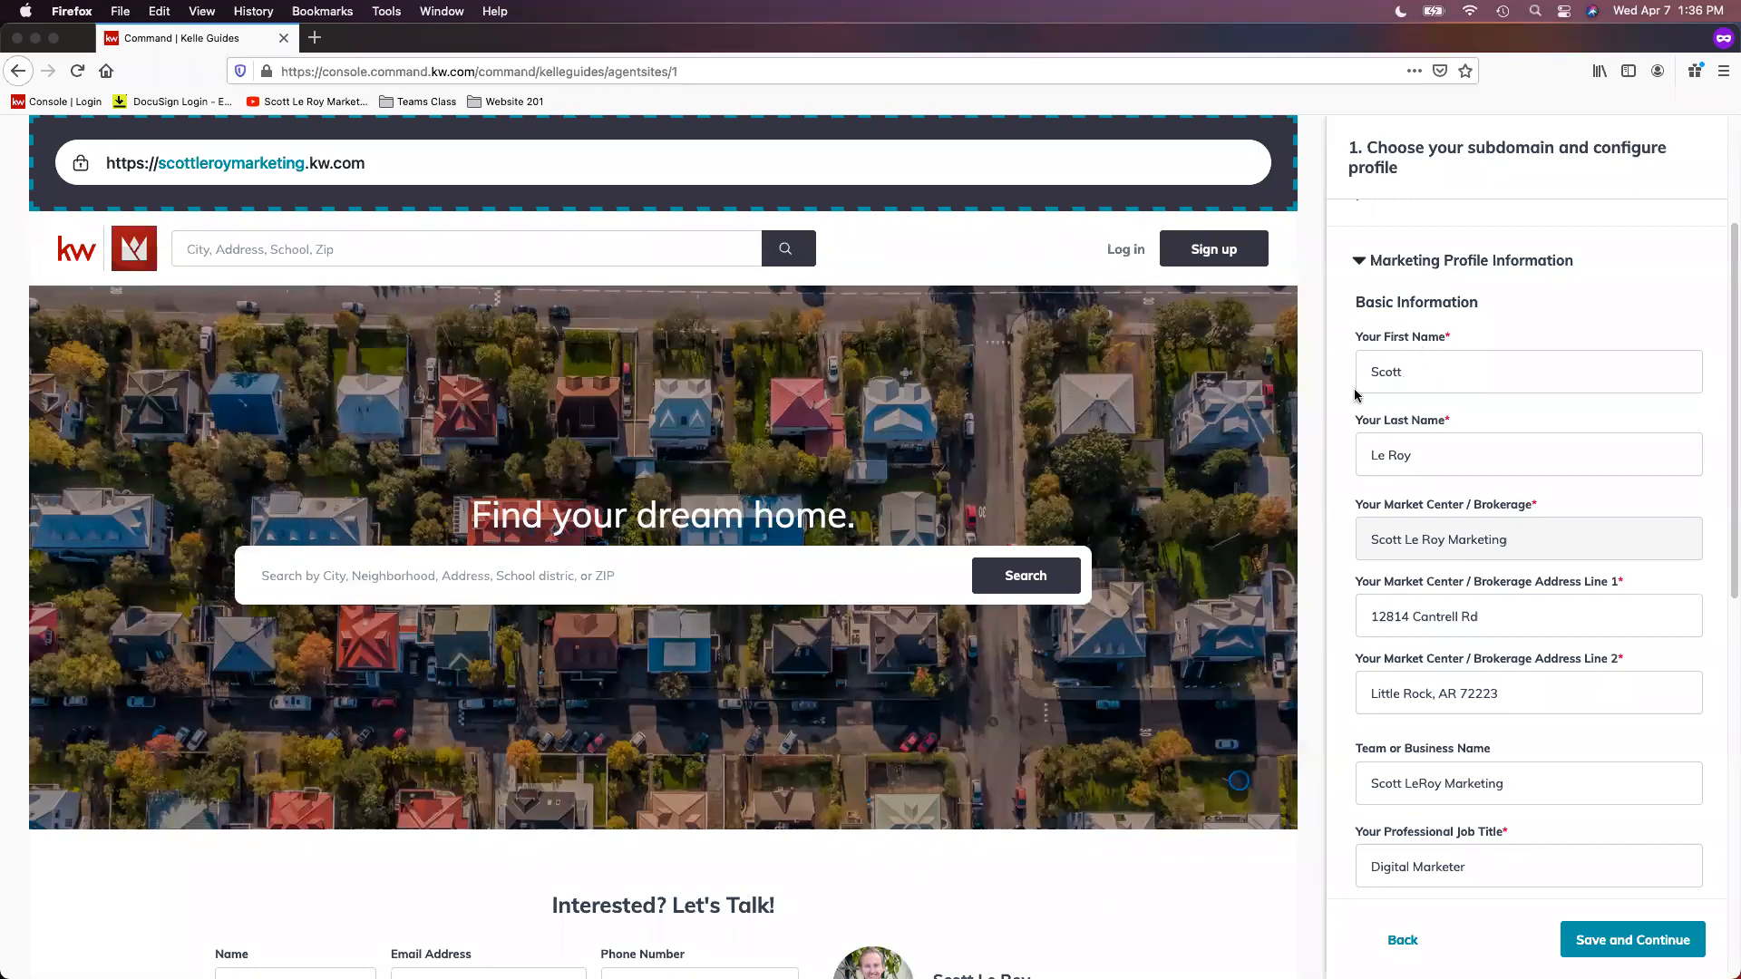
{"action": "scroll", "coordinate": [1573, 560], "scroll_direction": "down", "scroll_amount": 3}
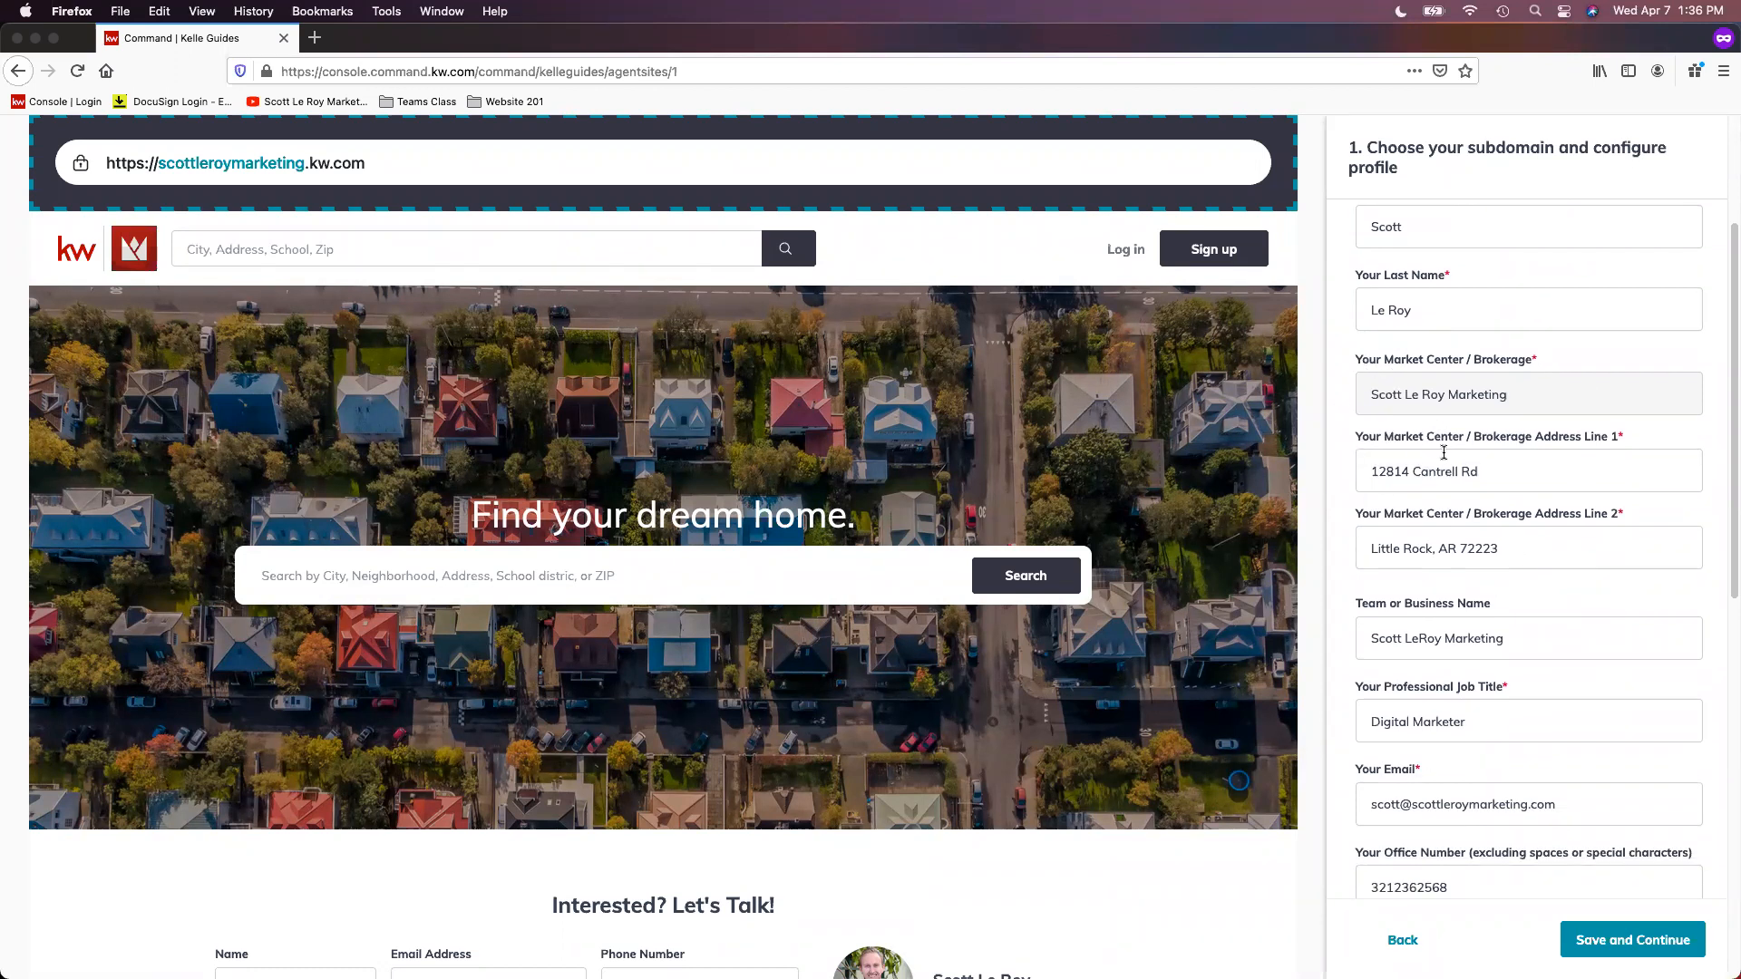
{"action": "scroll", "coordinate": [1558, 575], "scroll_direction": "down", "scroll_amount": 1}
{"action": "scroll", "coordinate": [1558, 571], "scroll_direction": "down", "scroll_amount": 2}
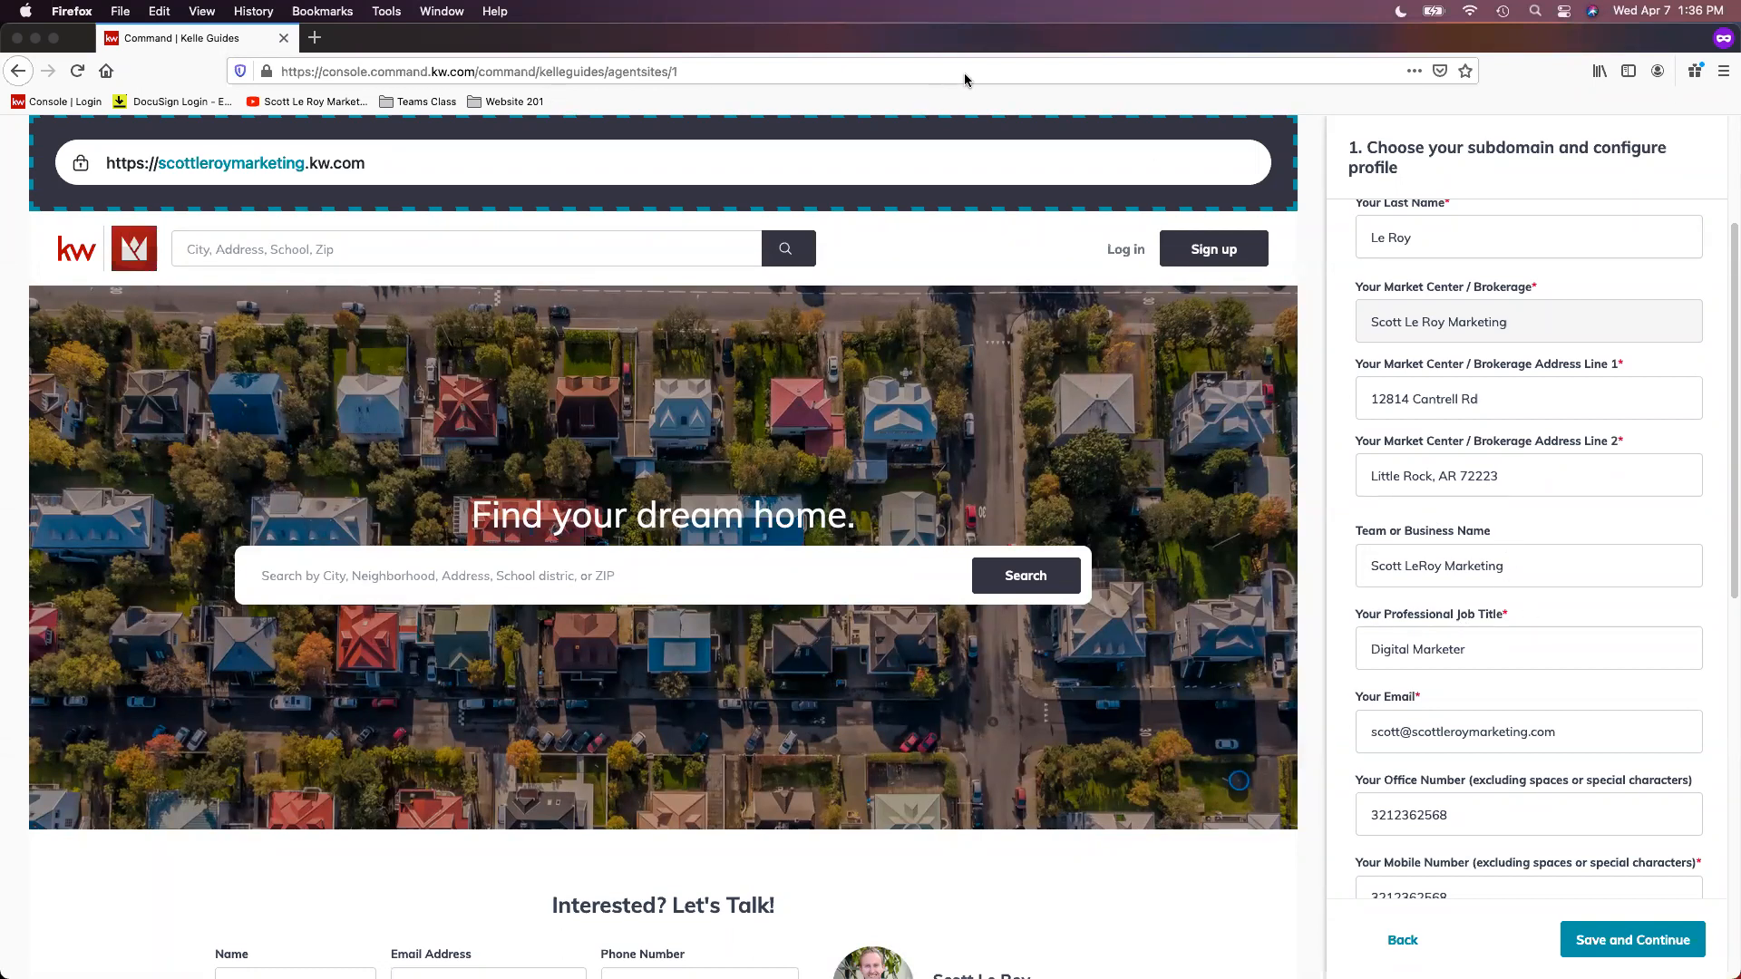
Step: Open the agent site address from the preview in a new tab and view the live site
{"action": "double_click", "coordinate": [263, 162]}
{"action": "left_click", "coordinate": [391, 165]}
{"action": "left_click_drag", "start_coordinate": [372, 168], "coordinate": [307, 166]}
{"action": "left_click_drag", "start_coordinate": [130, 181], "coordinate": [104, 165]}
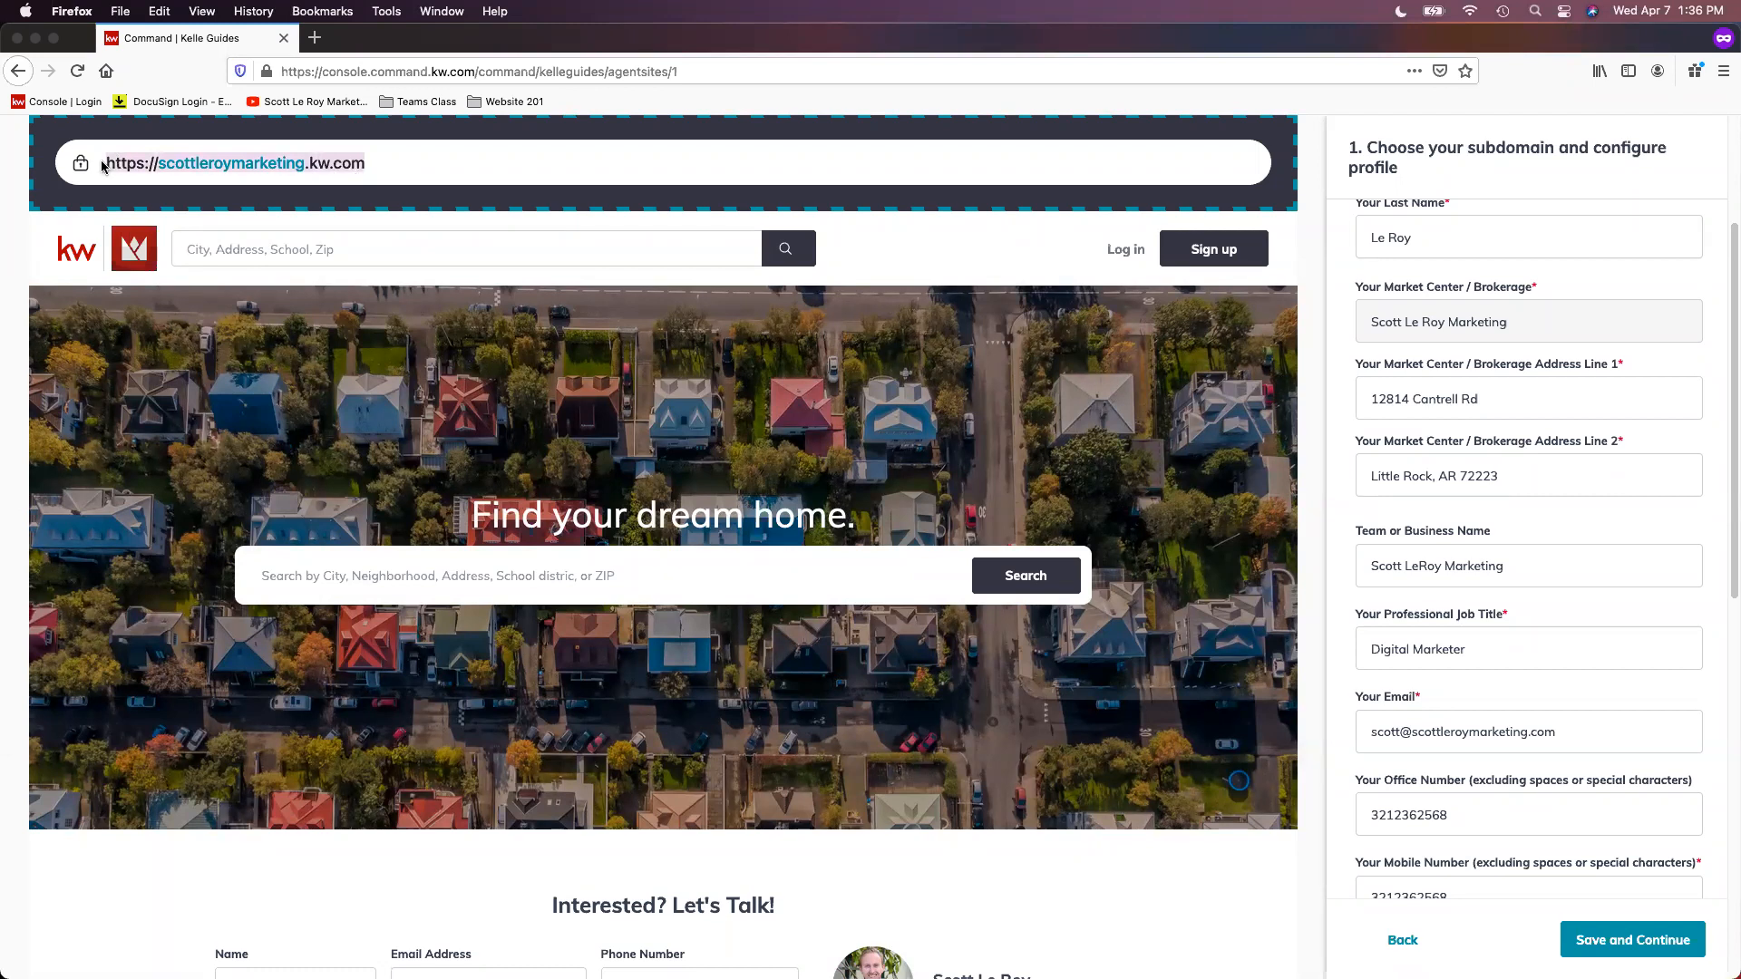
{"action": "right_click", "coordinate": [136, 163]}
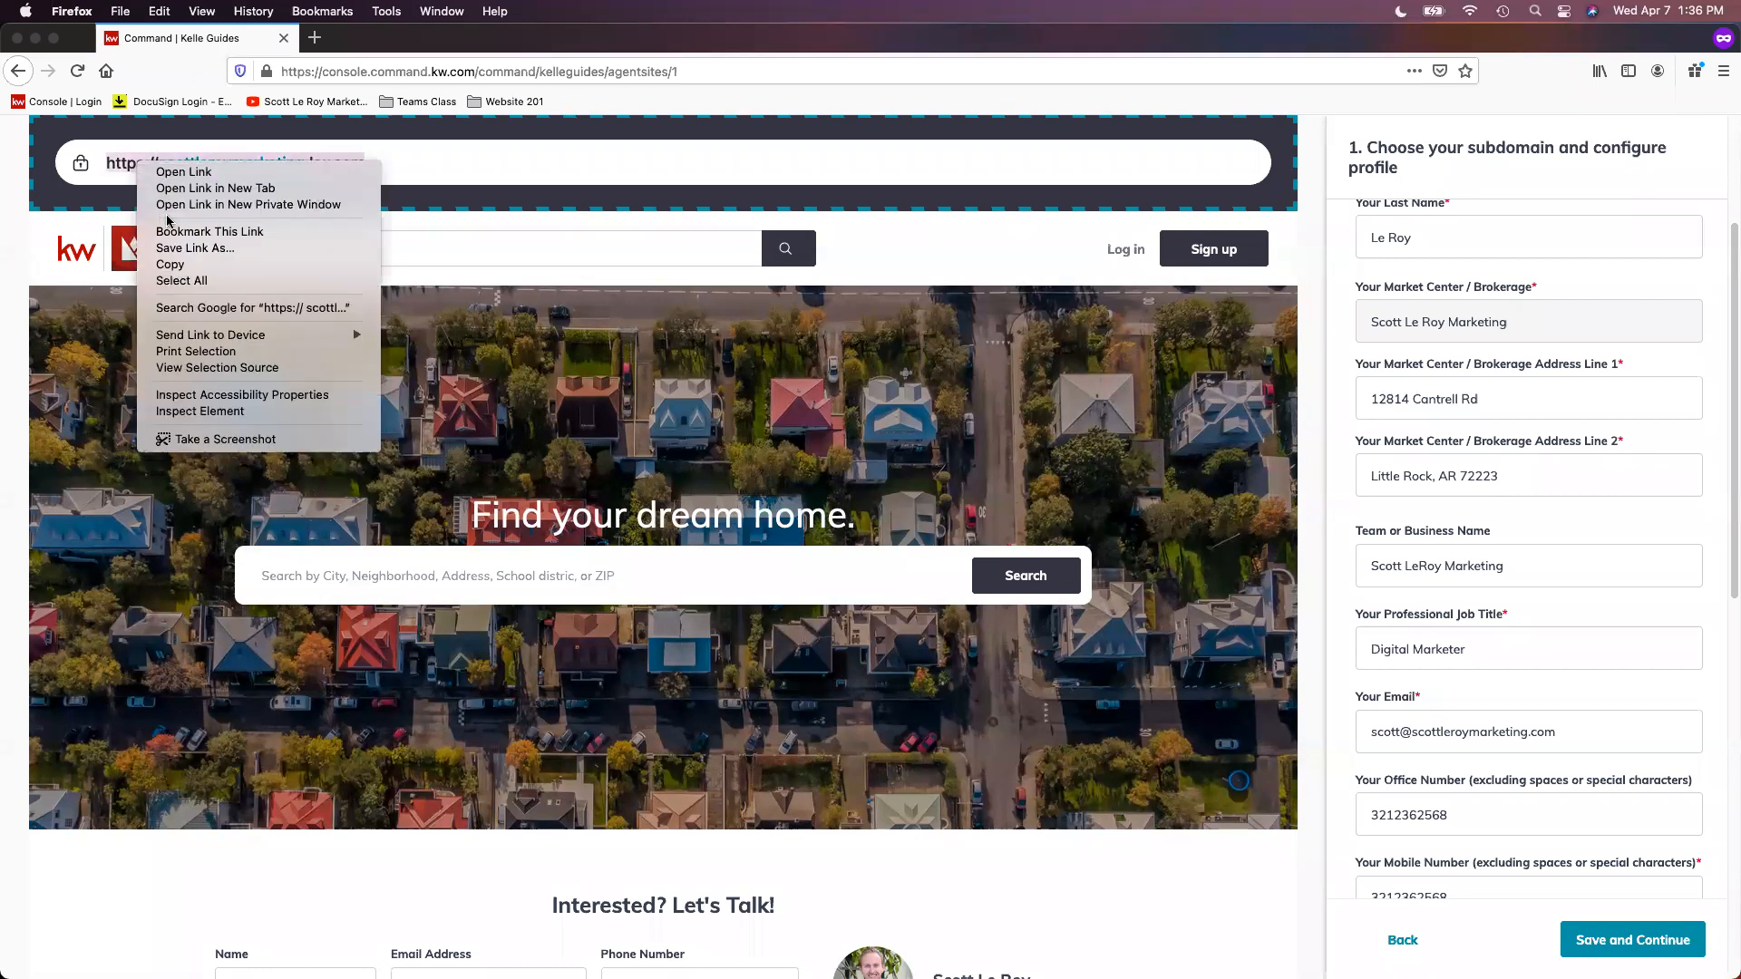
{"action": "left_click", "coordinate": [252, 189]}
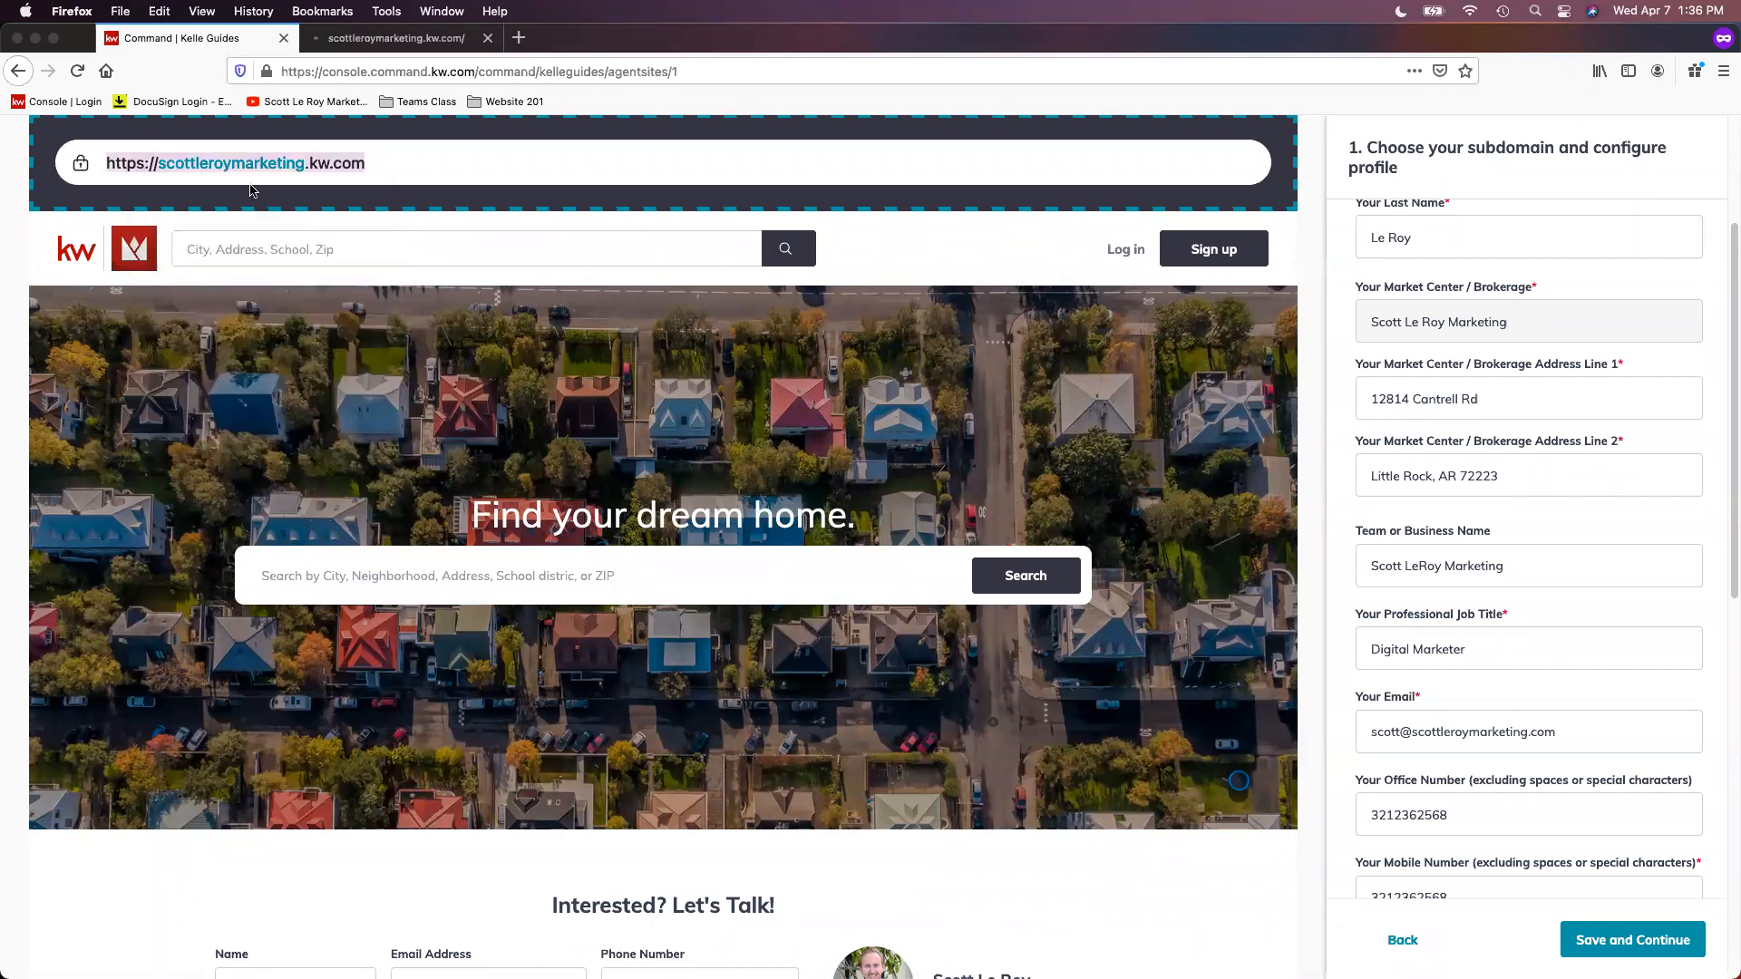
{"action": "left_click", "coordinate": [372, 39]}
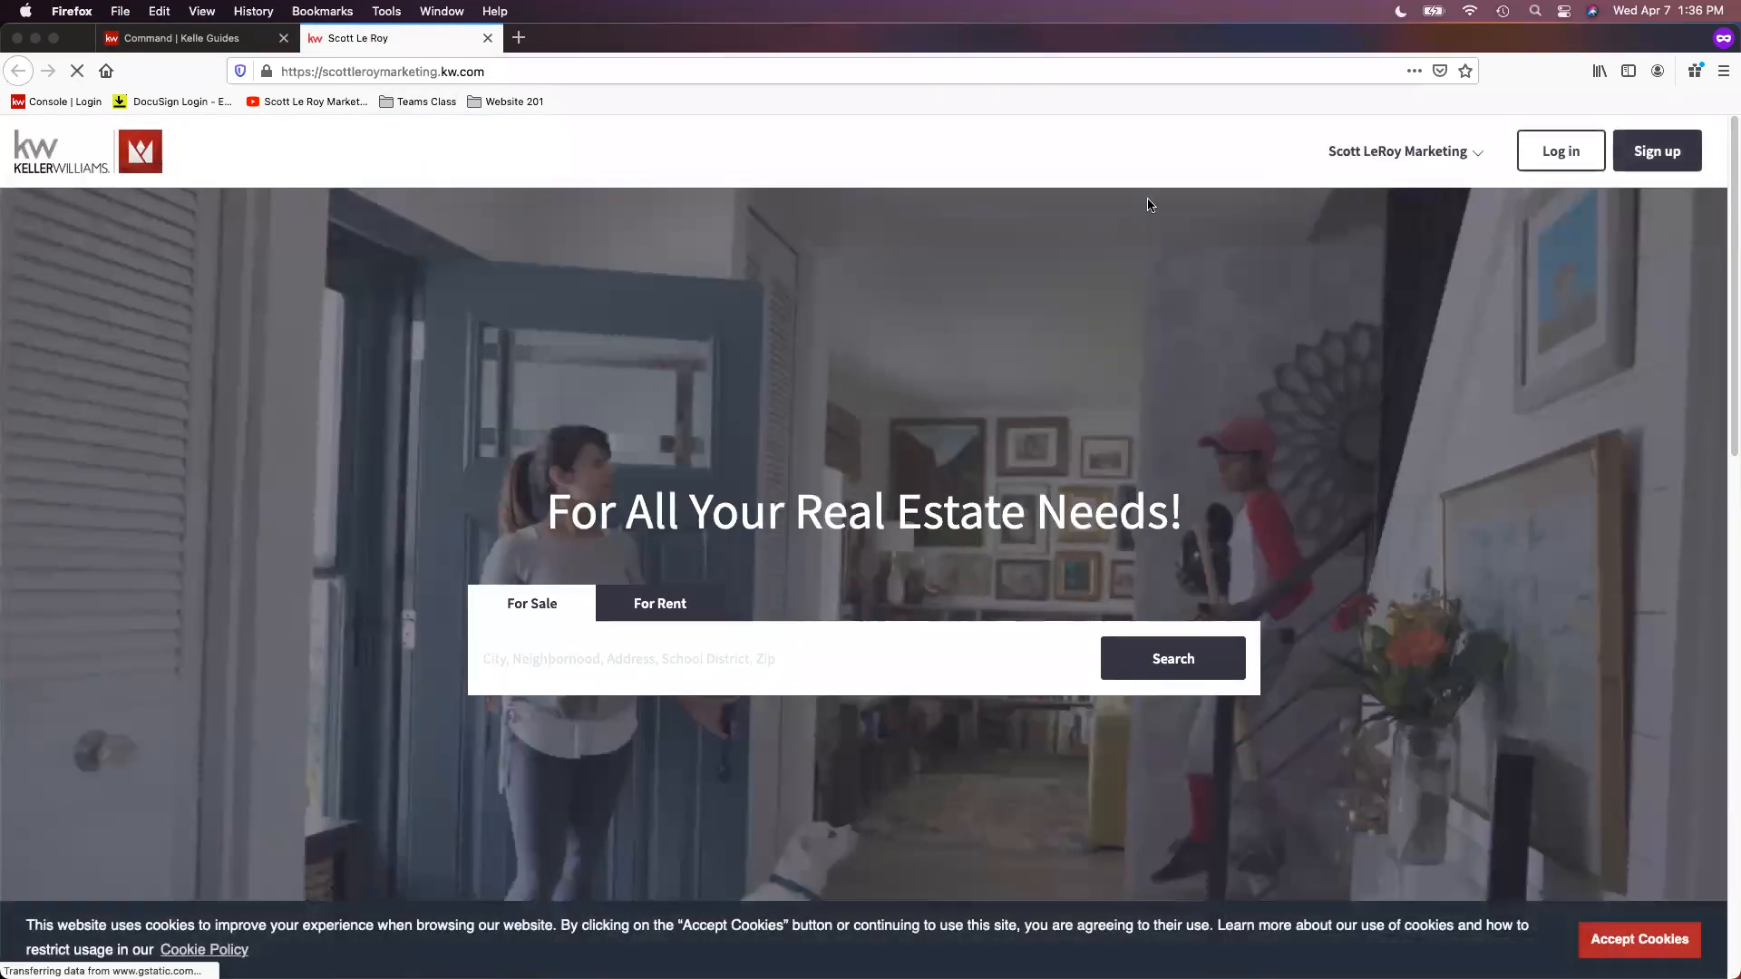
Step: Check the business-name menu in the live site's header and return to the Kelle Guide
{"action": "left_click", "coordinate": [1396, 155]}
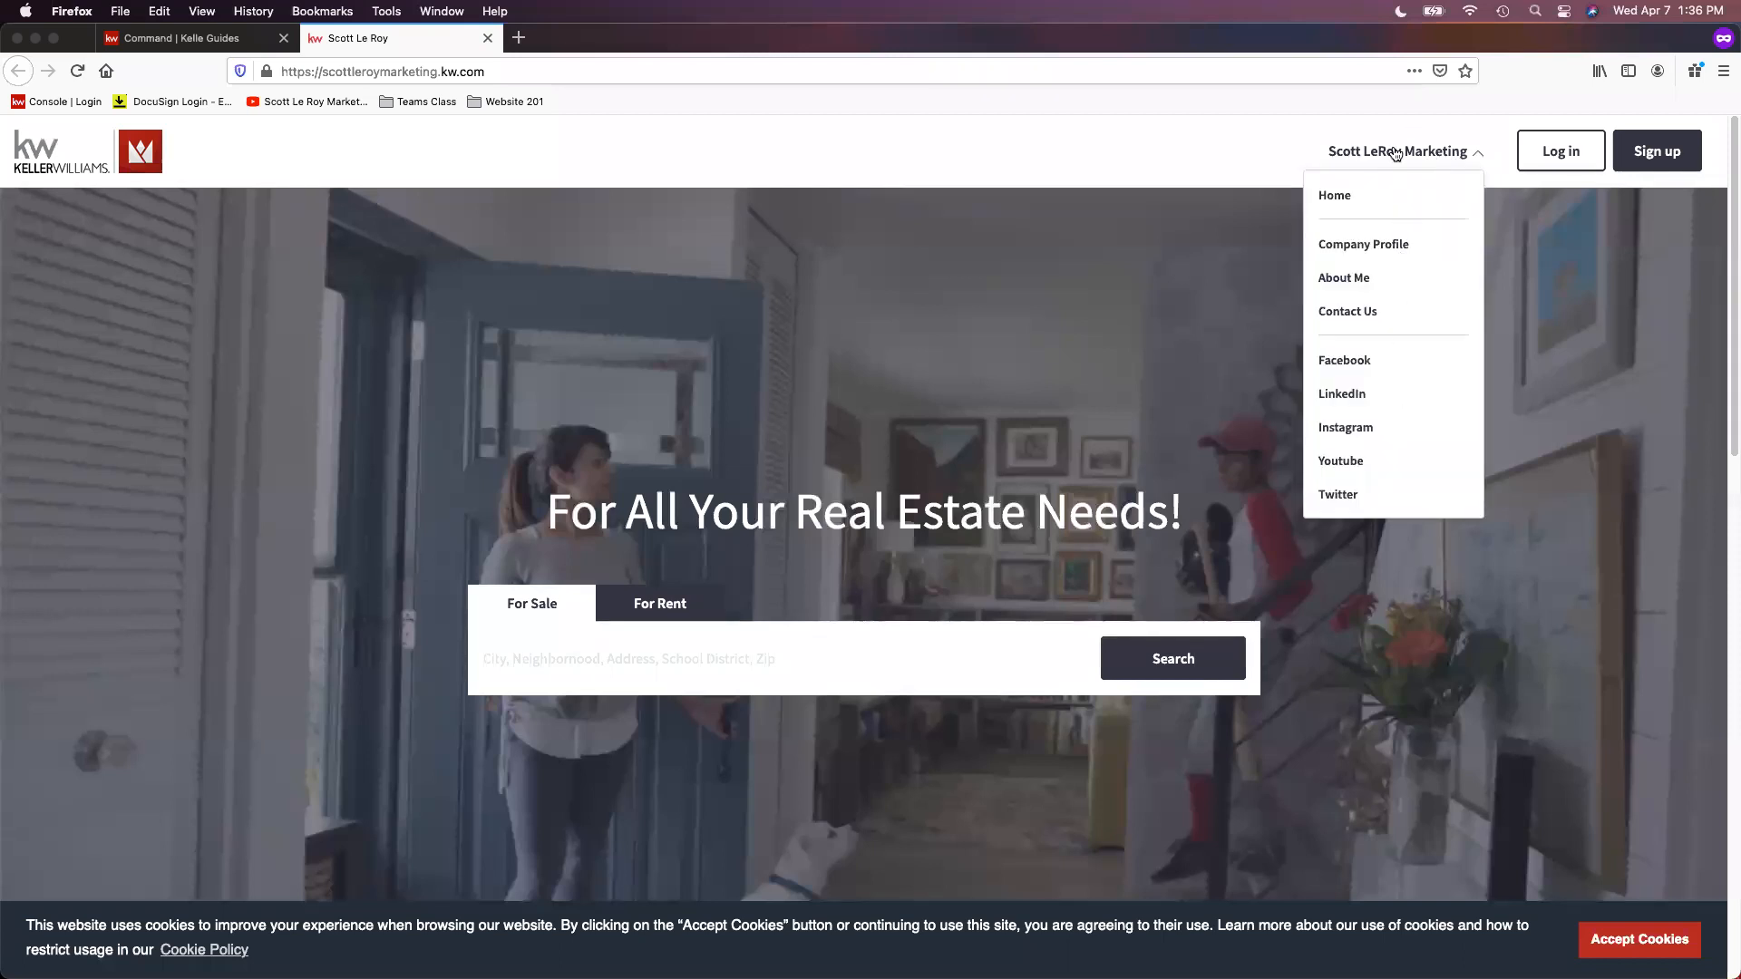
{"action": "left_click", "coordinate": [1395, 152]}
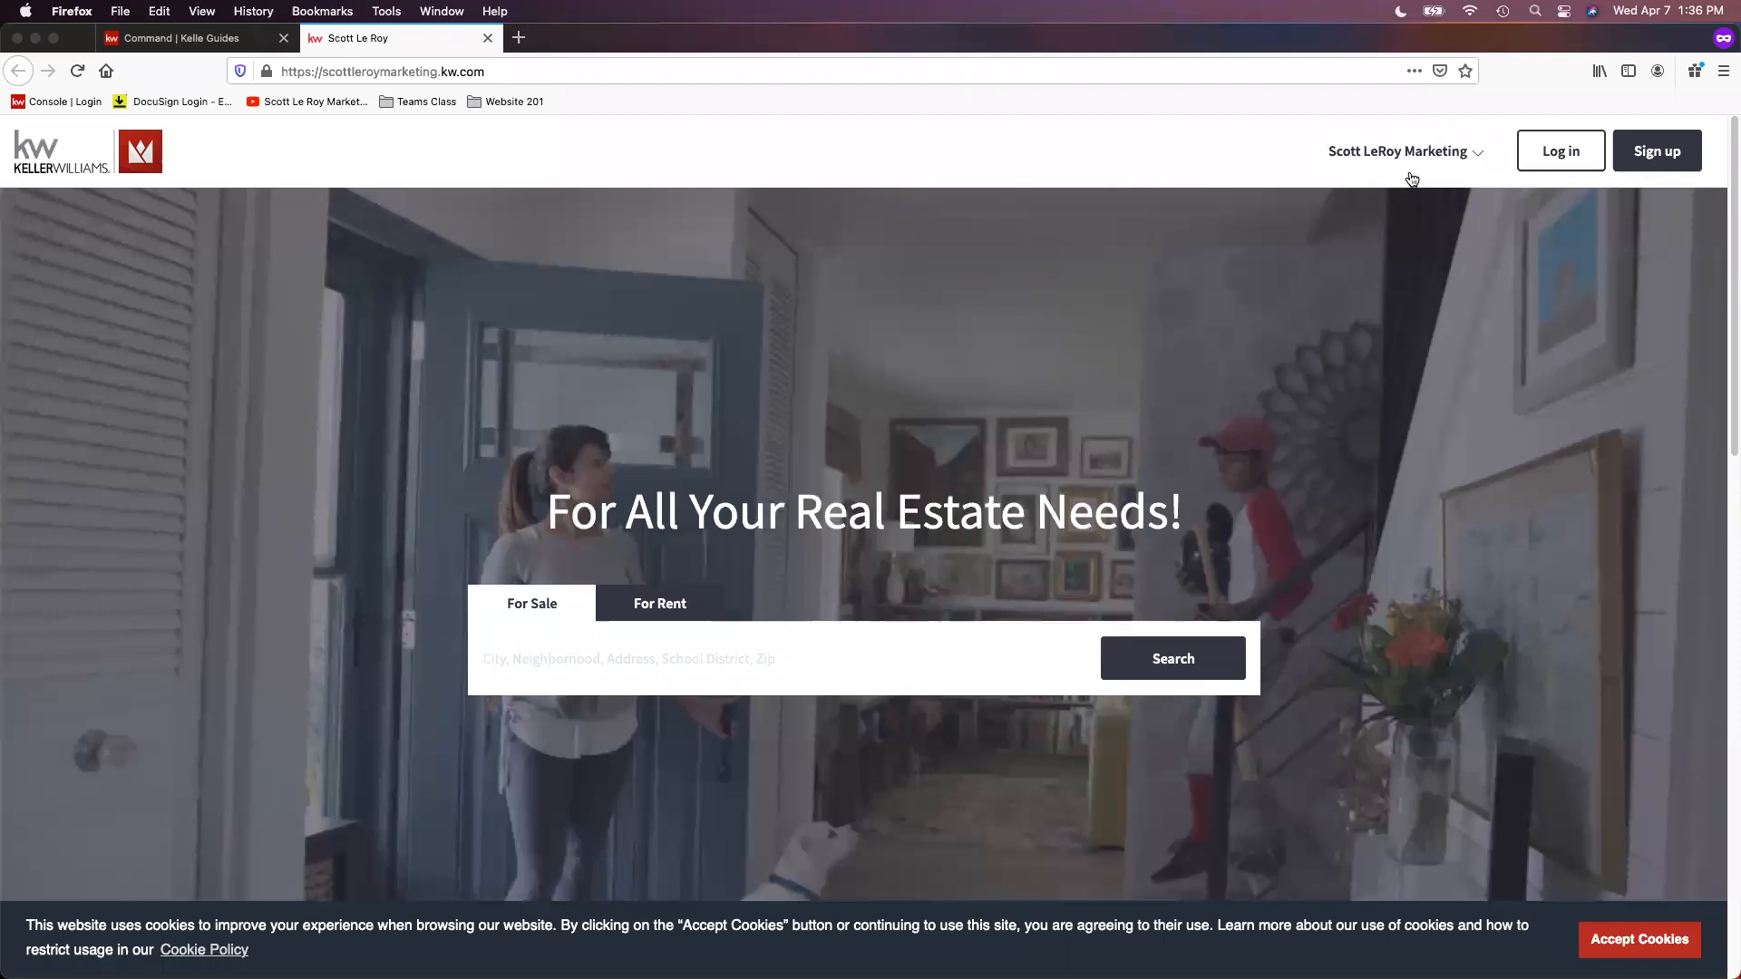
{"action": "left_click", "coordinate": [186, 41]}
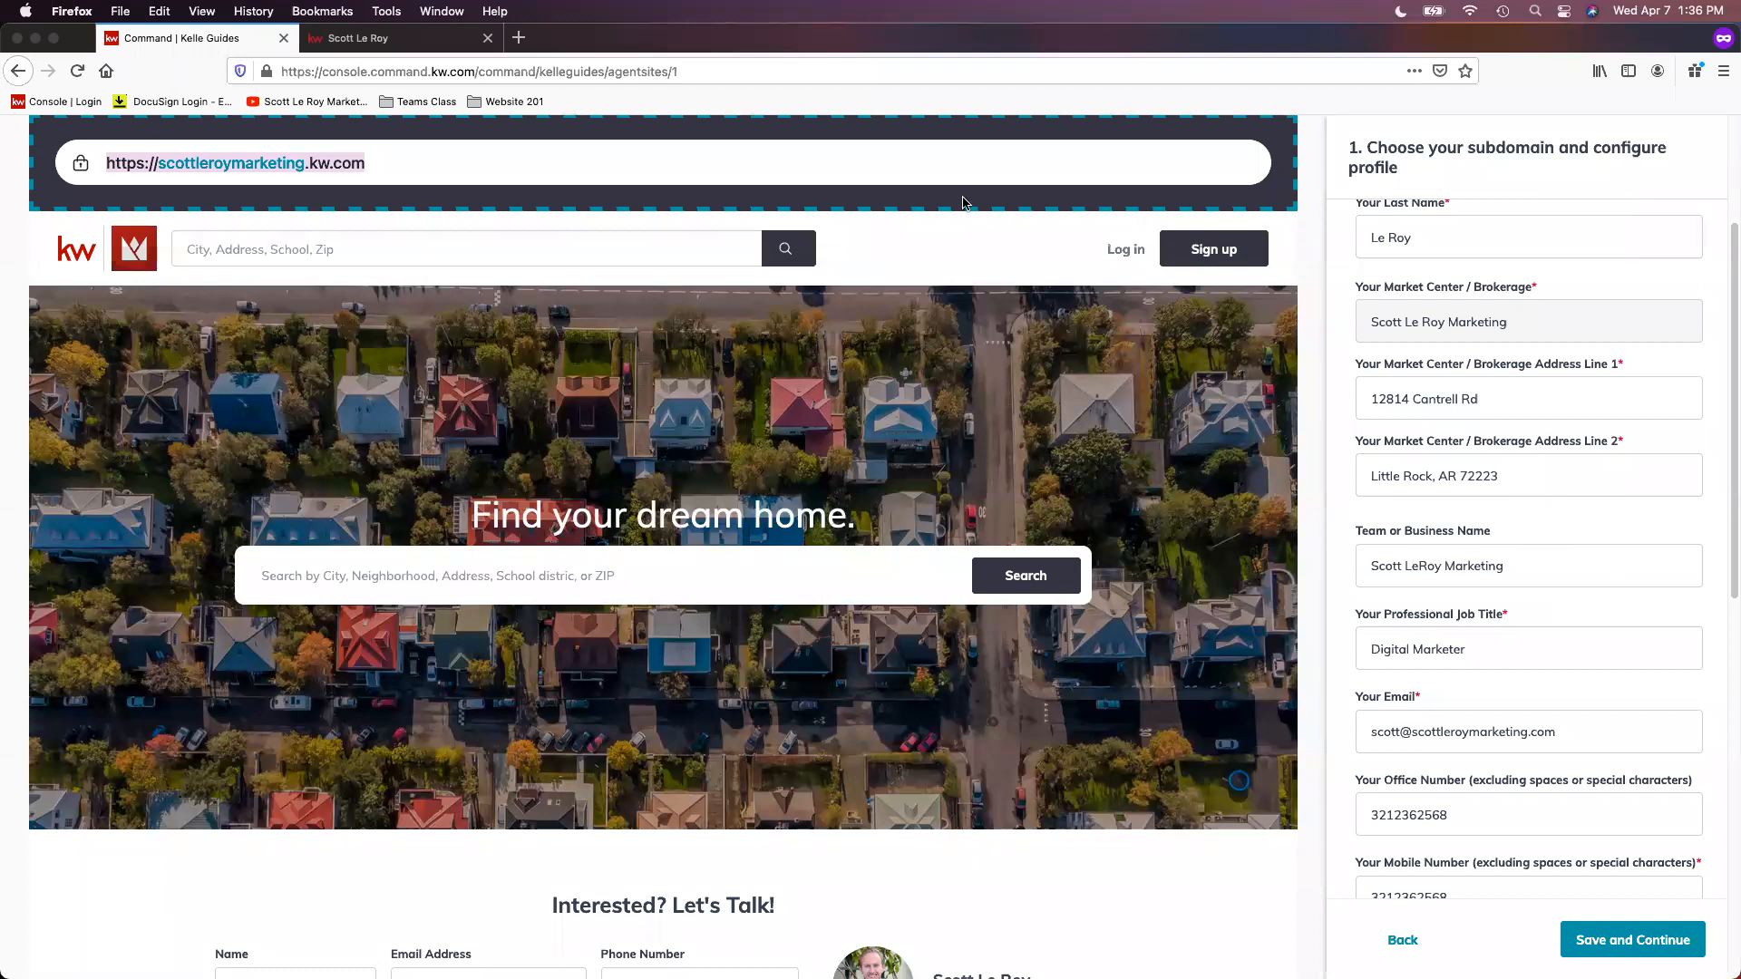
{"action": "left_click", "coordinate": [358, 38]}
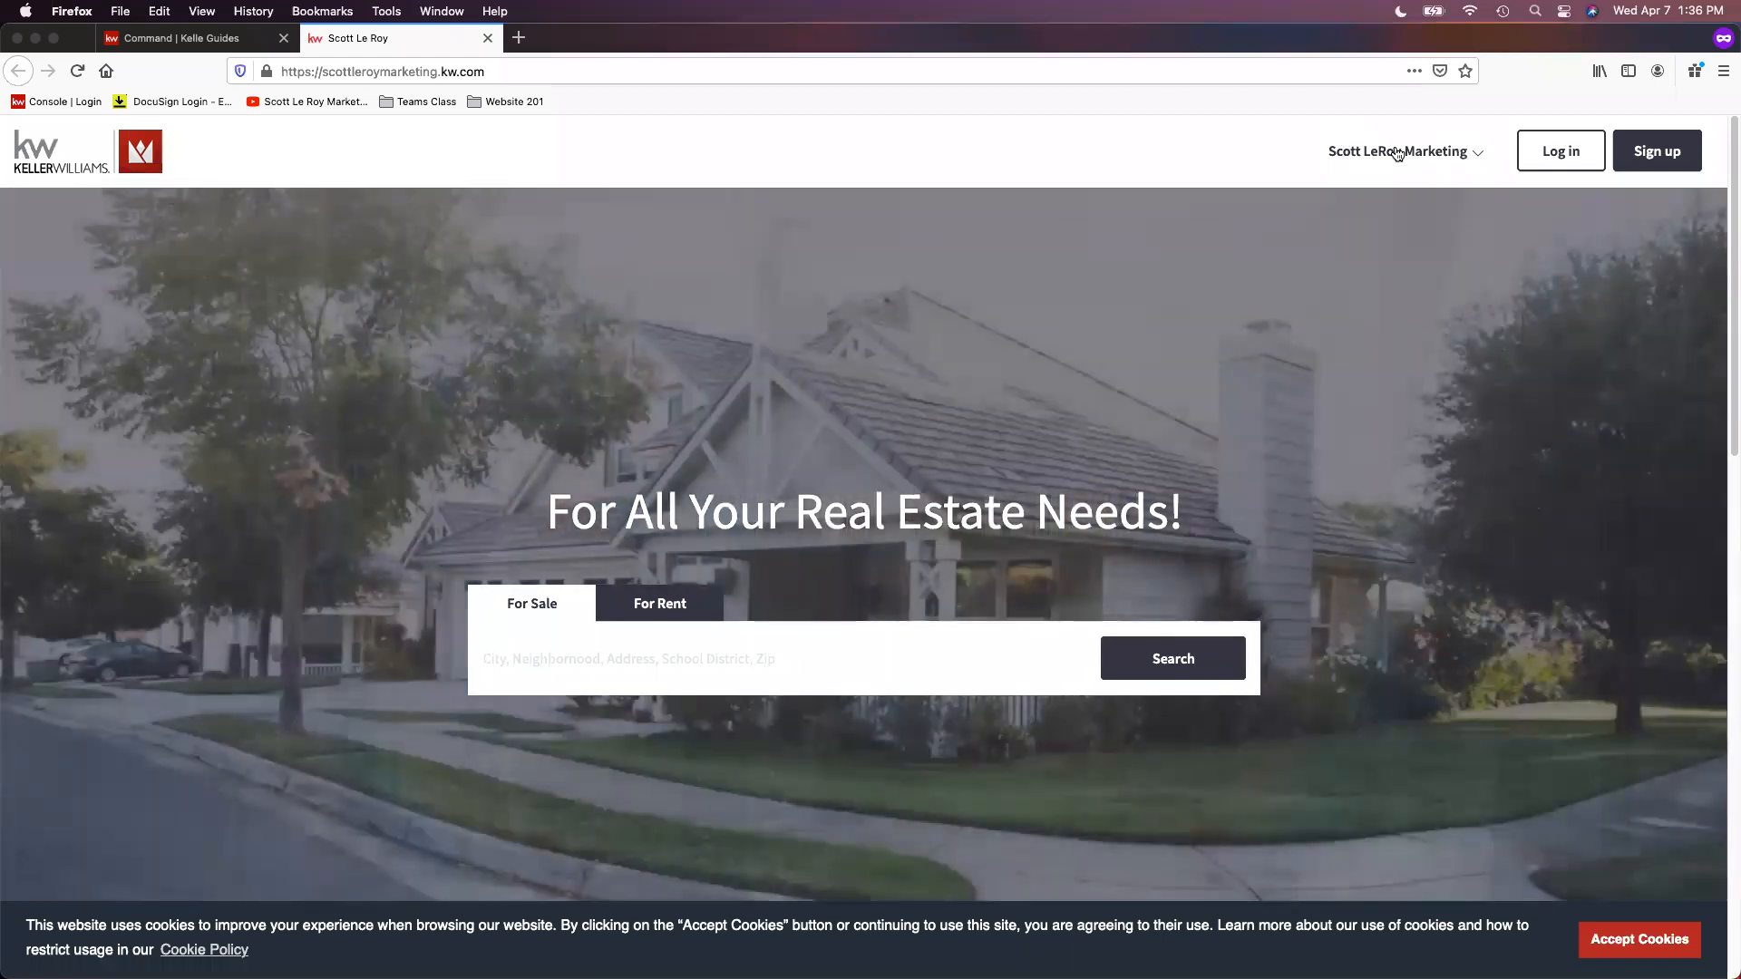
{"action": "left_click", "coordinate": [192, 40]}
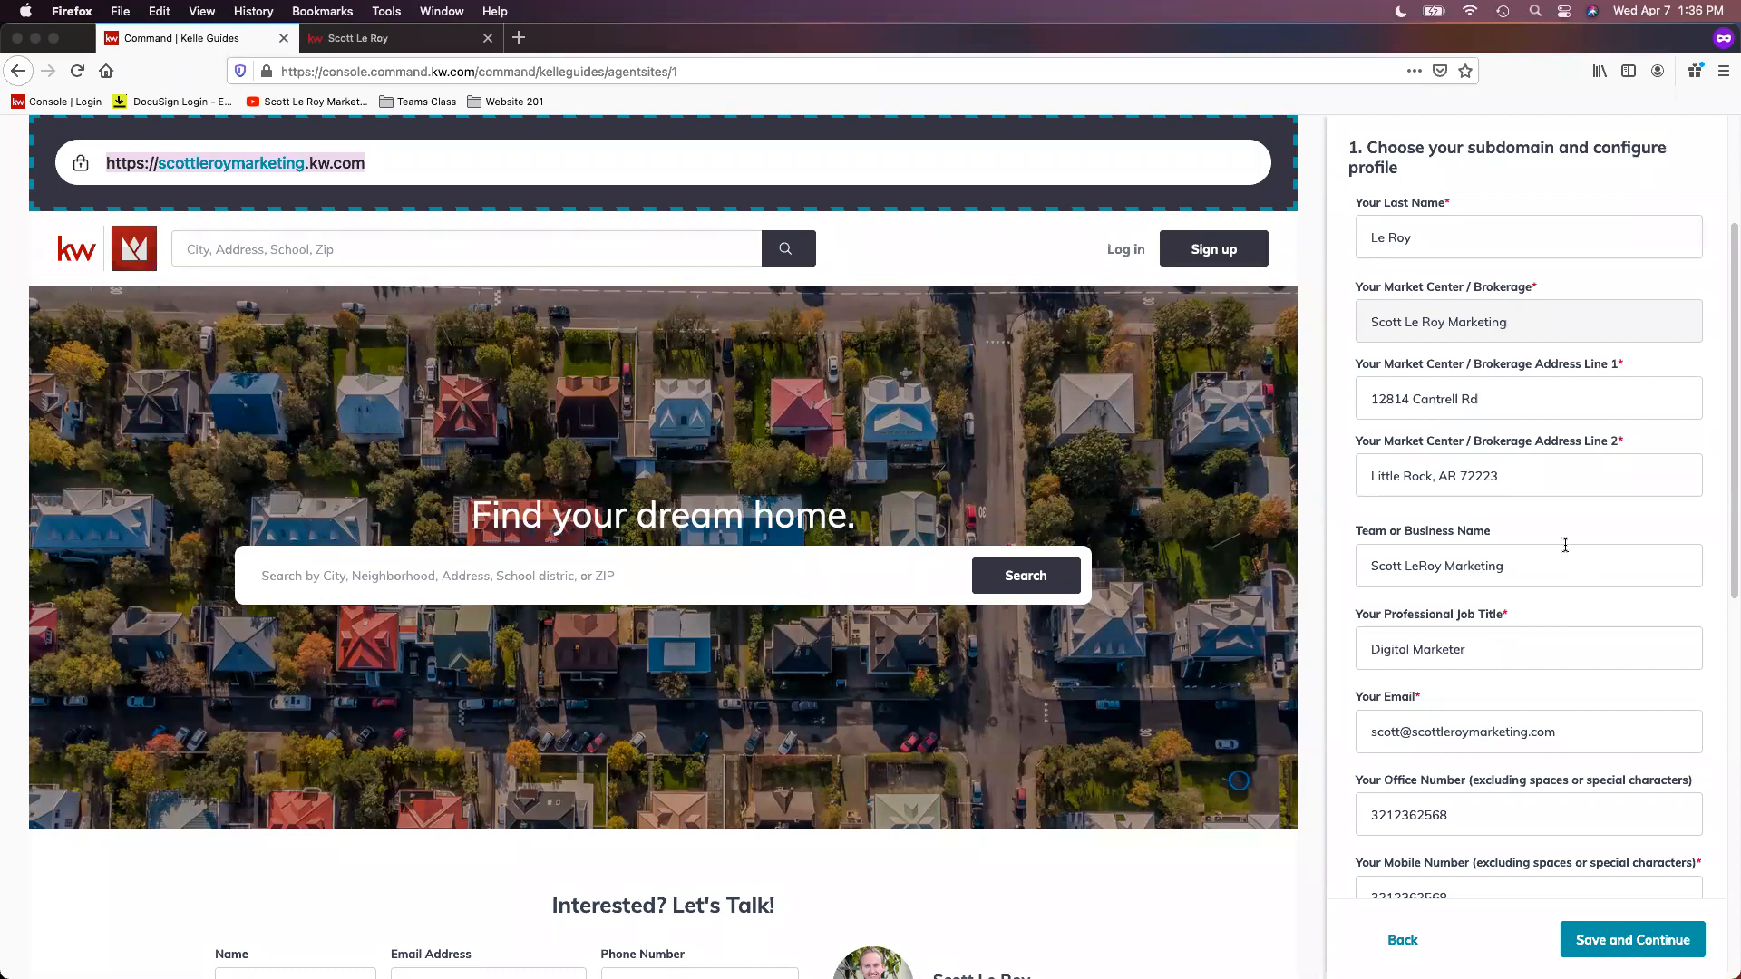
Step: Examine the business name, professional job title, contact details and biography in the marketing profile
{"action": "scroll", "coordinate": [1578, 611], "scroll_direction": "down", "scroll_amount": 3}
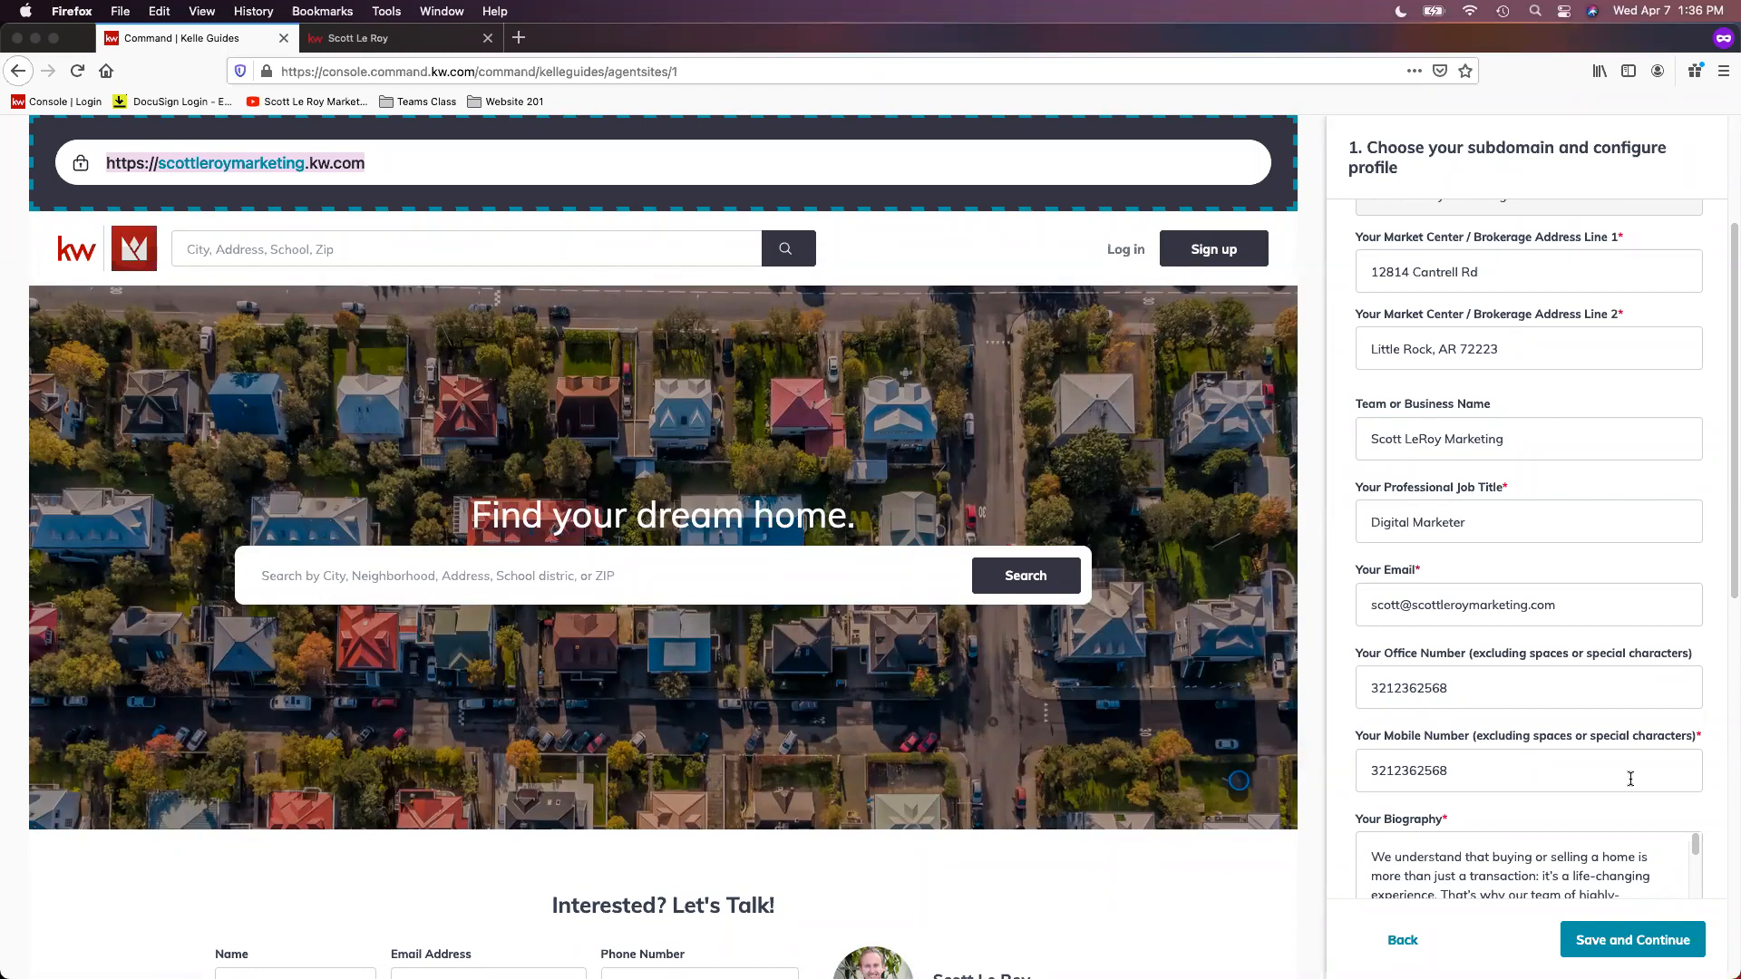
{"action": "scroll", "coordinate": [1630, 779], "scroll_direction": "down", "scroll_amount": 2}
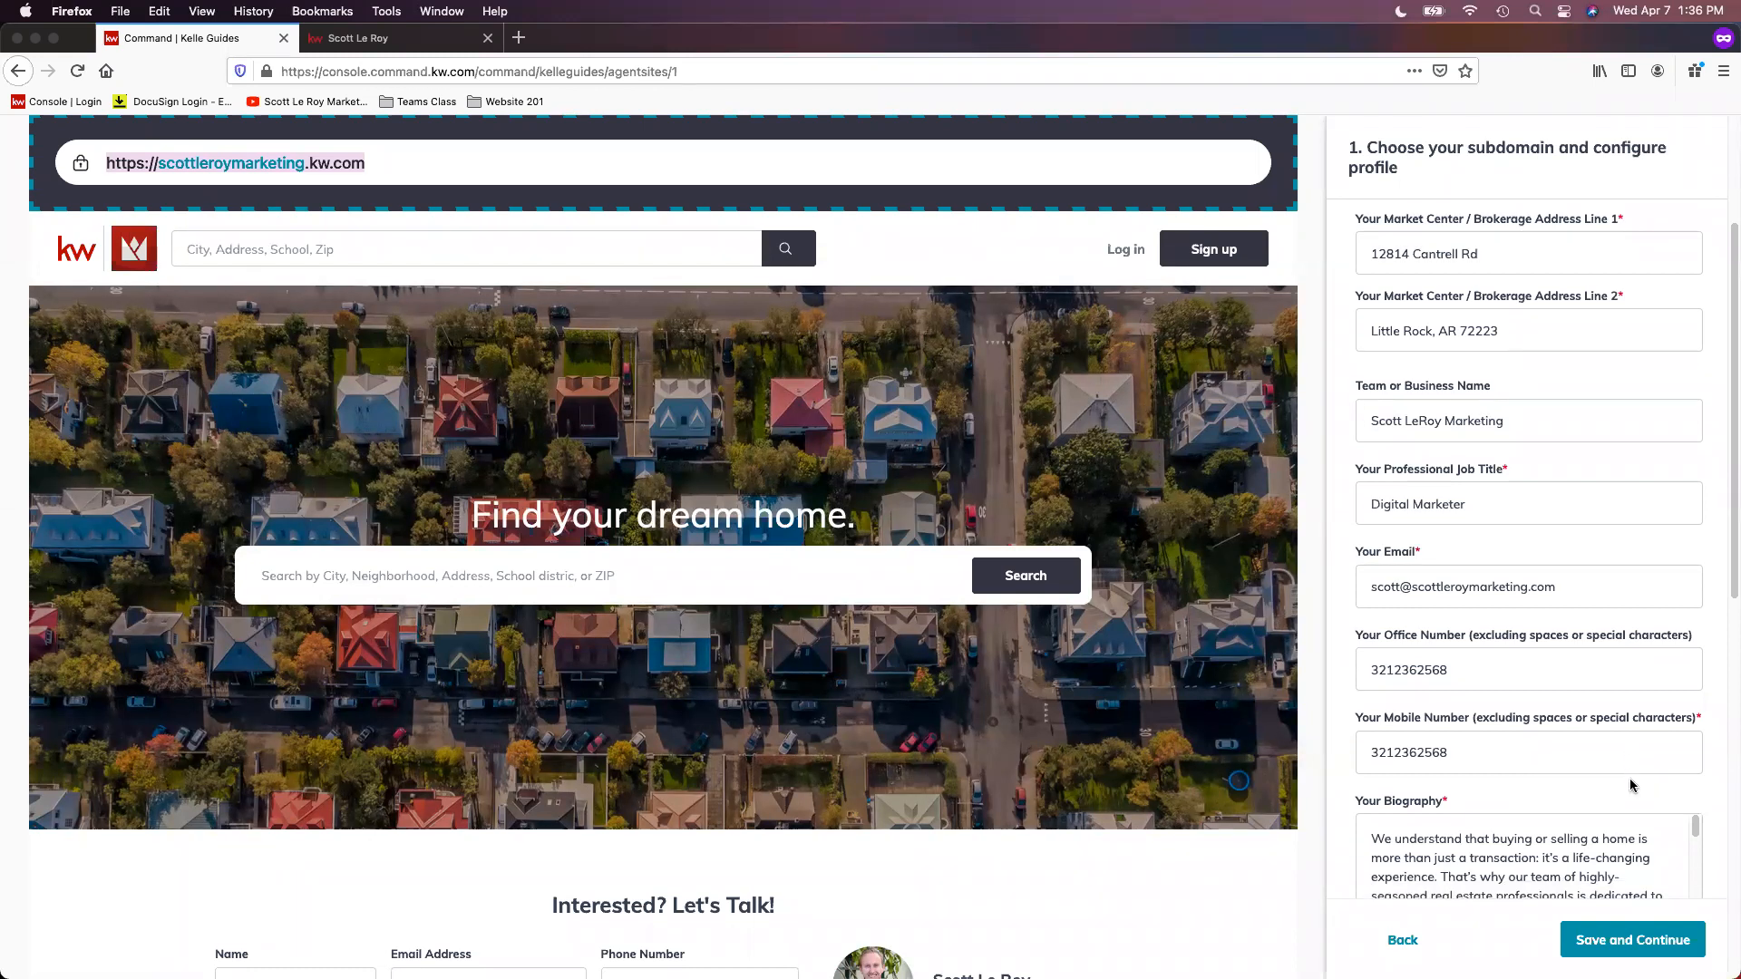
{"action": "scroll", "coordinate": [1436, 417], "scroll_direction": "down", "scroll_amount": 3}
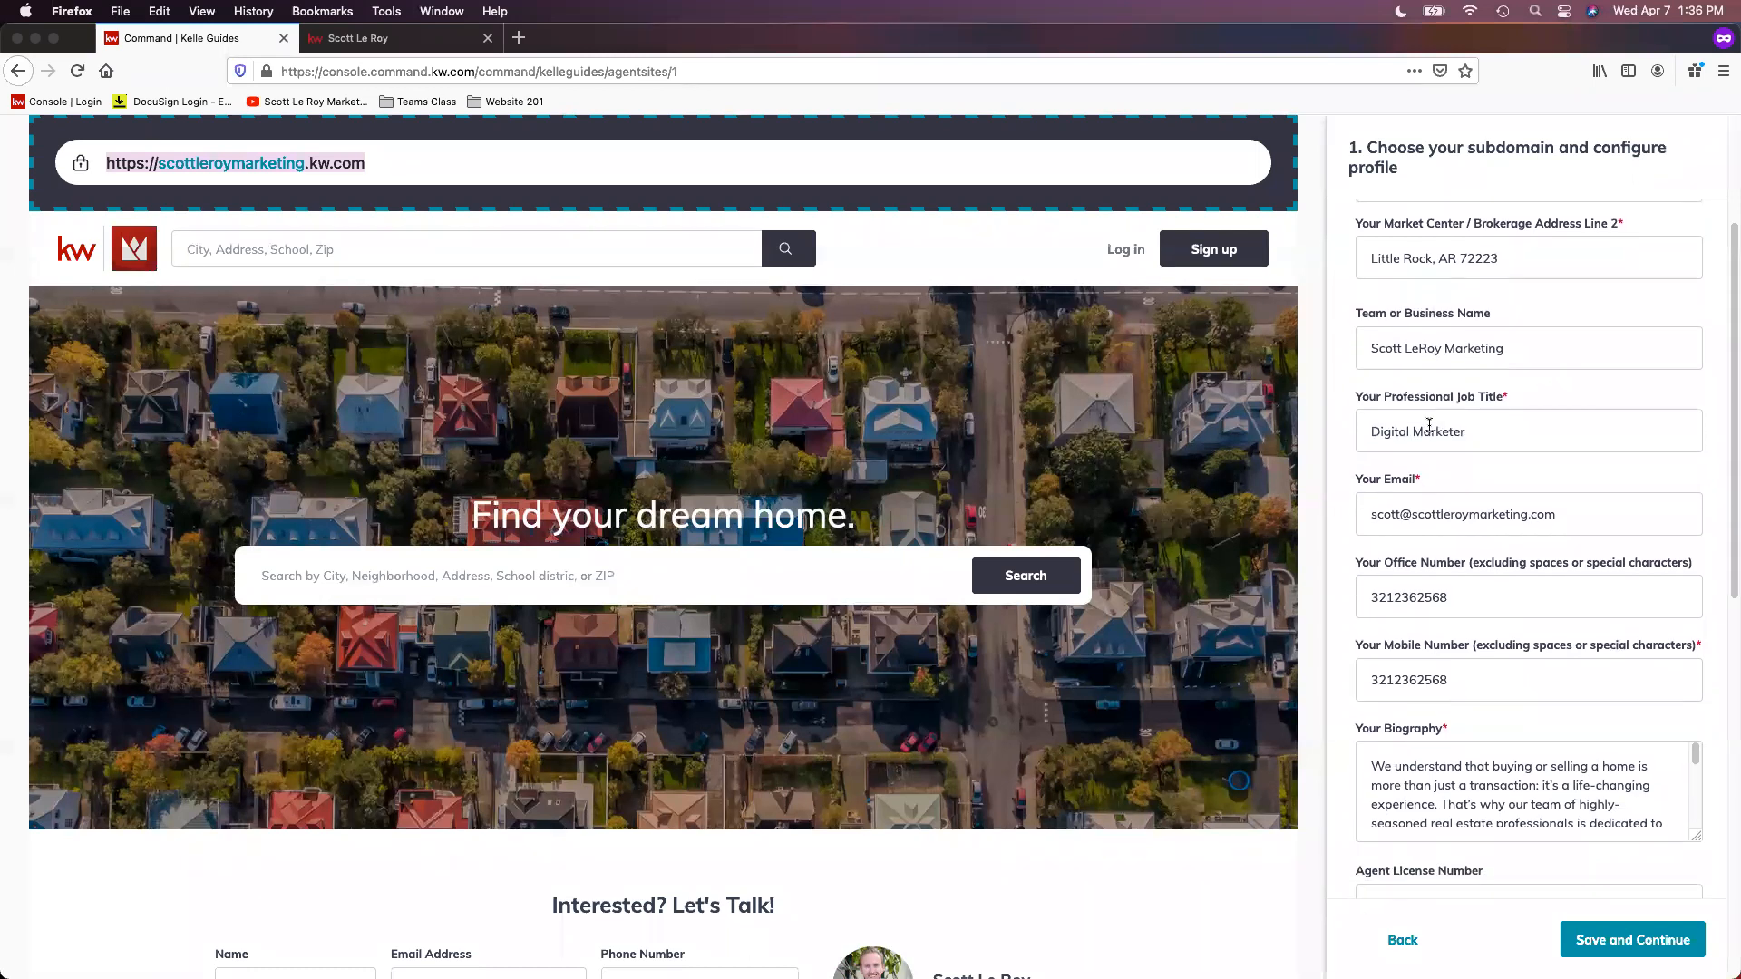
{"action": "scroll", "coordinate": [1442, 506], "scroll_direction": "down", "scroll_amount": 3}
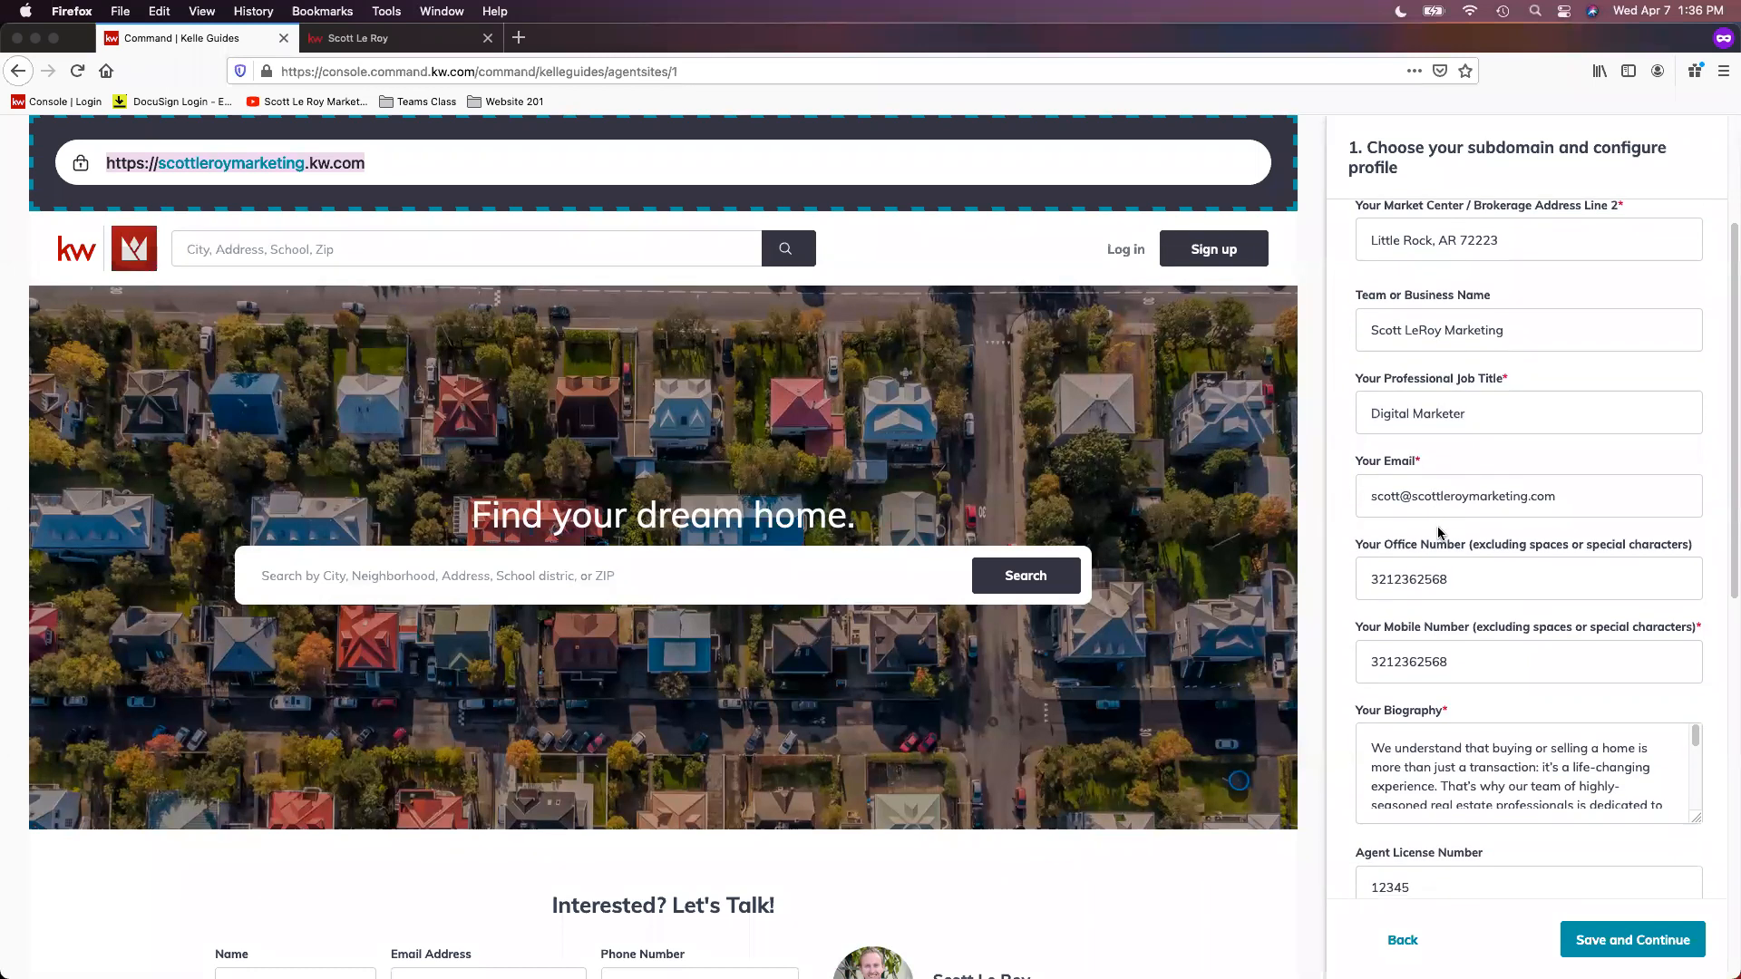
{"action": "scroll", "coordinate": [1464, 517], "scroll_direction": "down", "scroll_amount": 3}
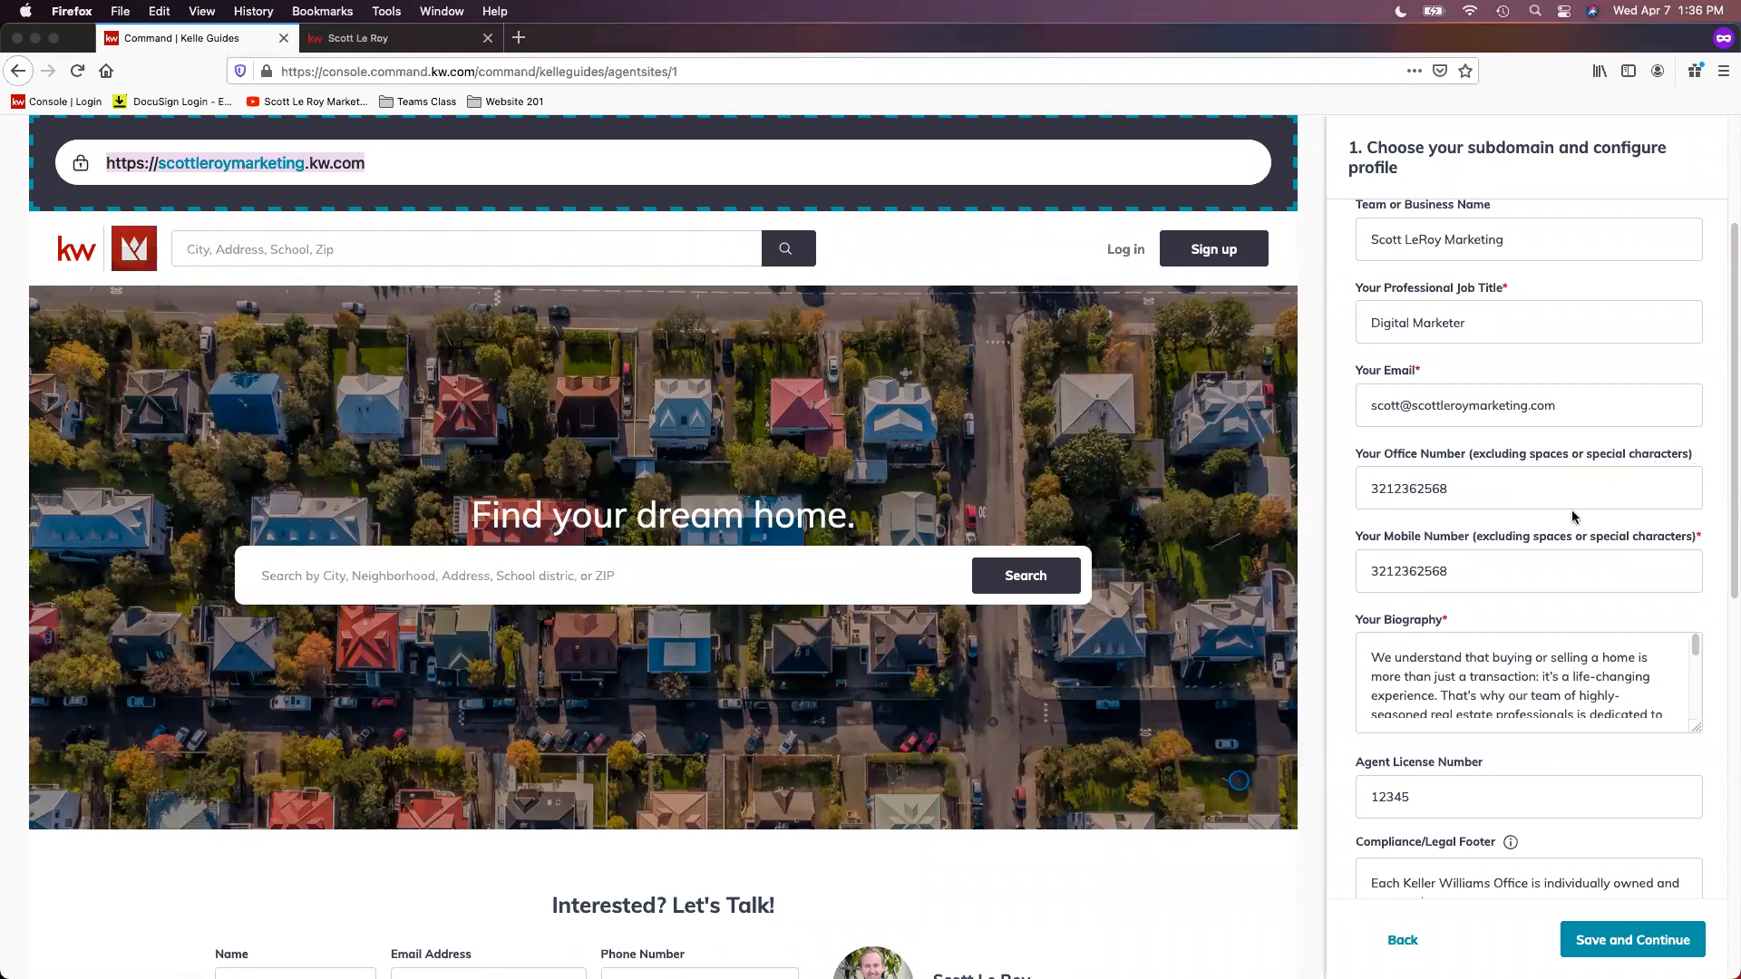
{"action": "scroll", "coordinate": [1562, 535], "scroll_direction": "down", "scroll_amount": 2}
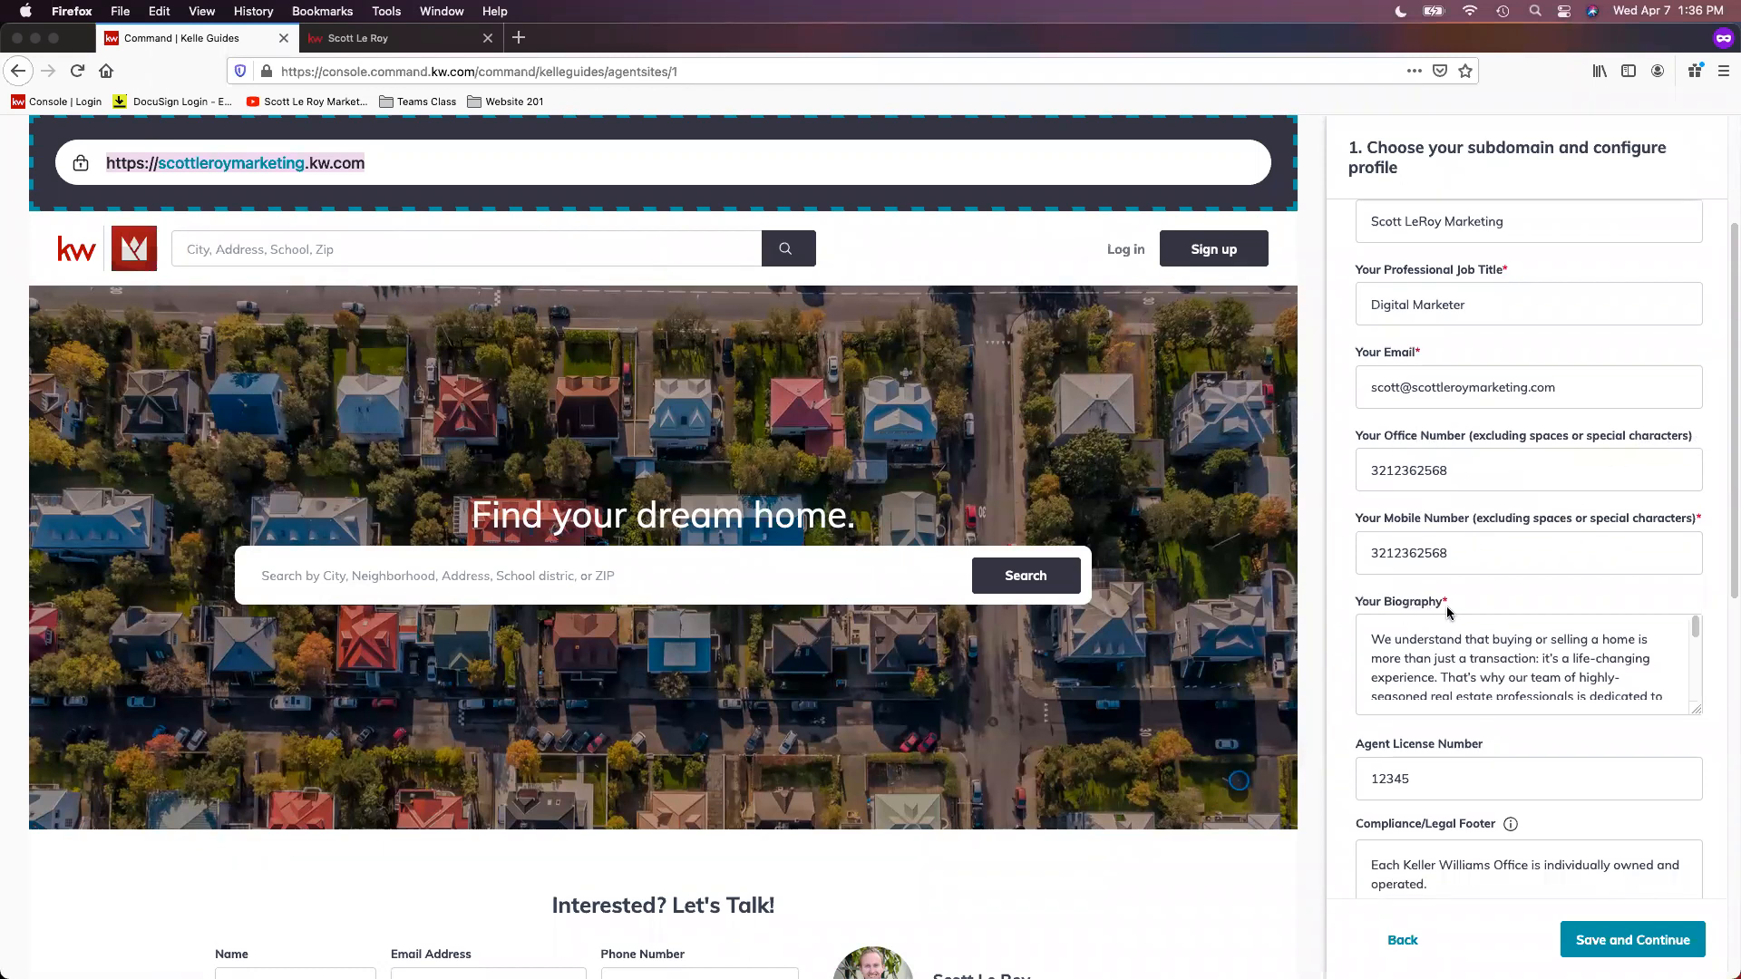
{"action": "scroll", "coordinate": [1460, 606], "scroll_direction": "down", "scroll_amount": 3}
{"action": "scroll", "coordinate": [1476, 596], "scroll_direction": "down", "scroll_amount": 5}
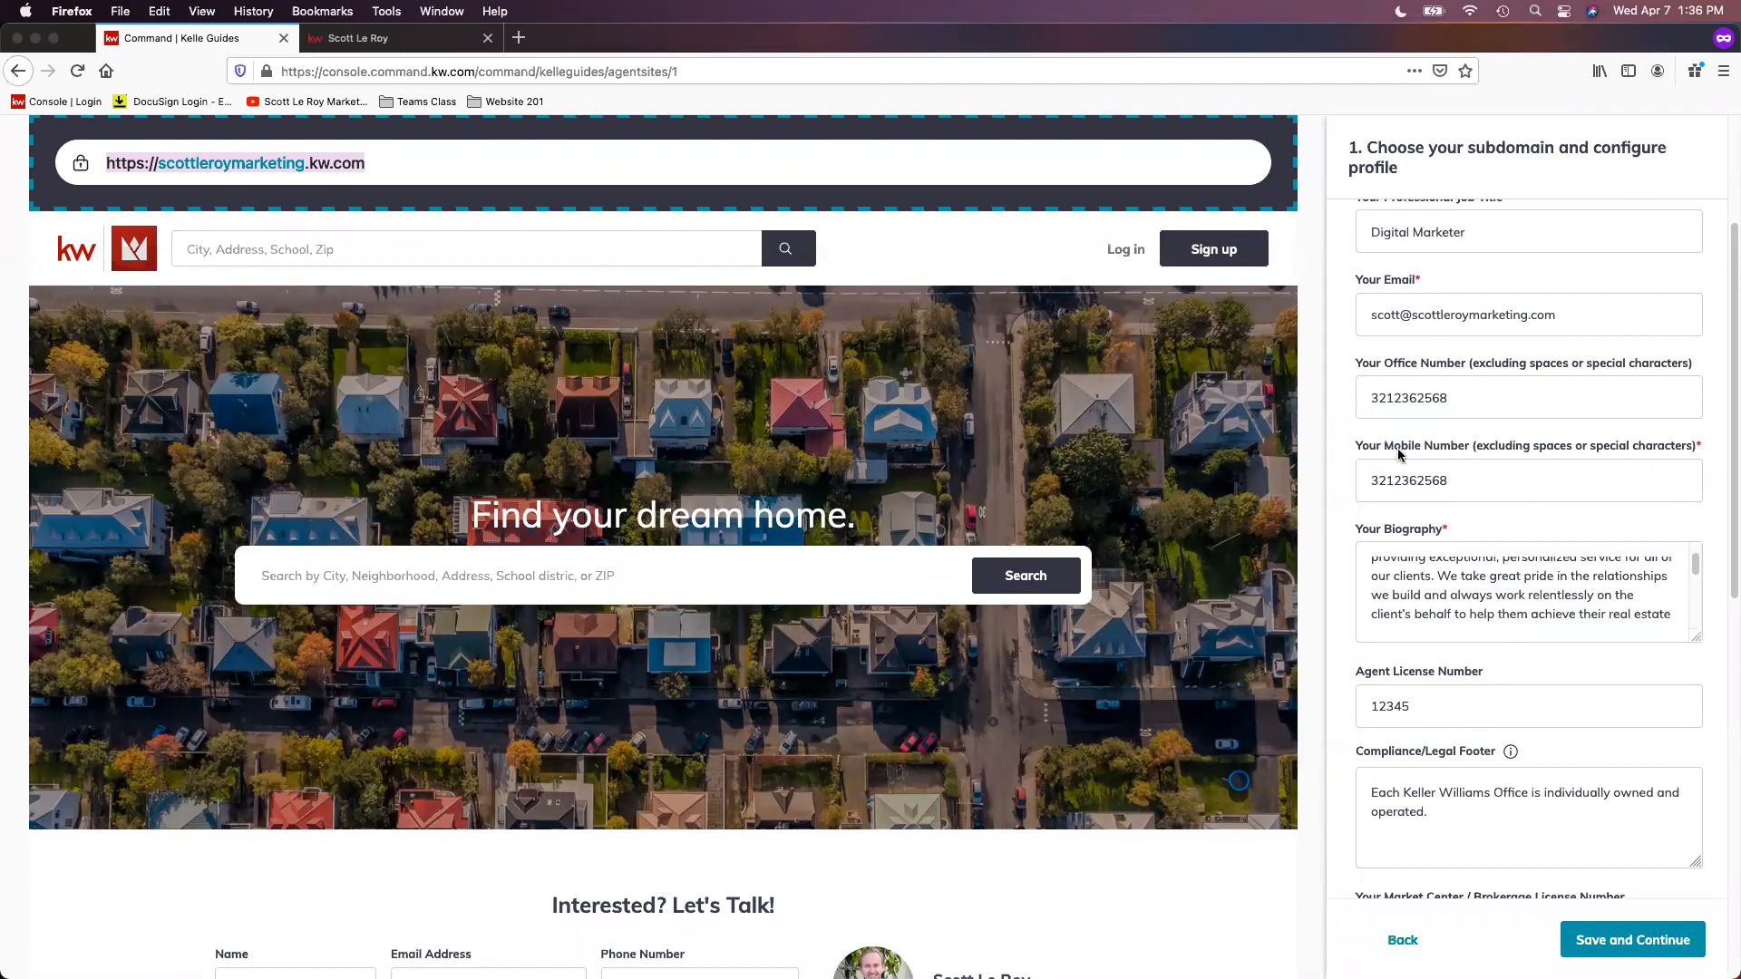
{"action": "scroll", "coordinate": [1552, 700], "scroll_direction": "up", "scroll_amount": 3}
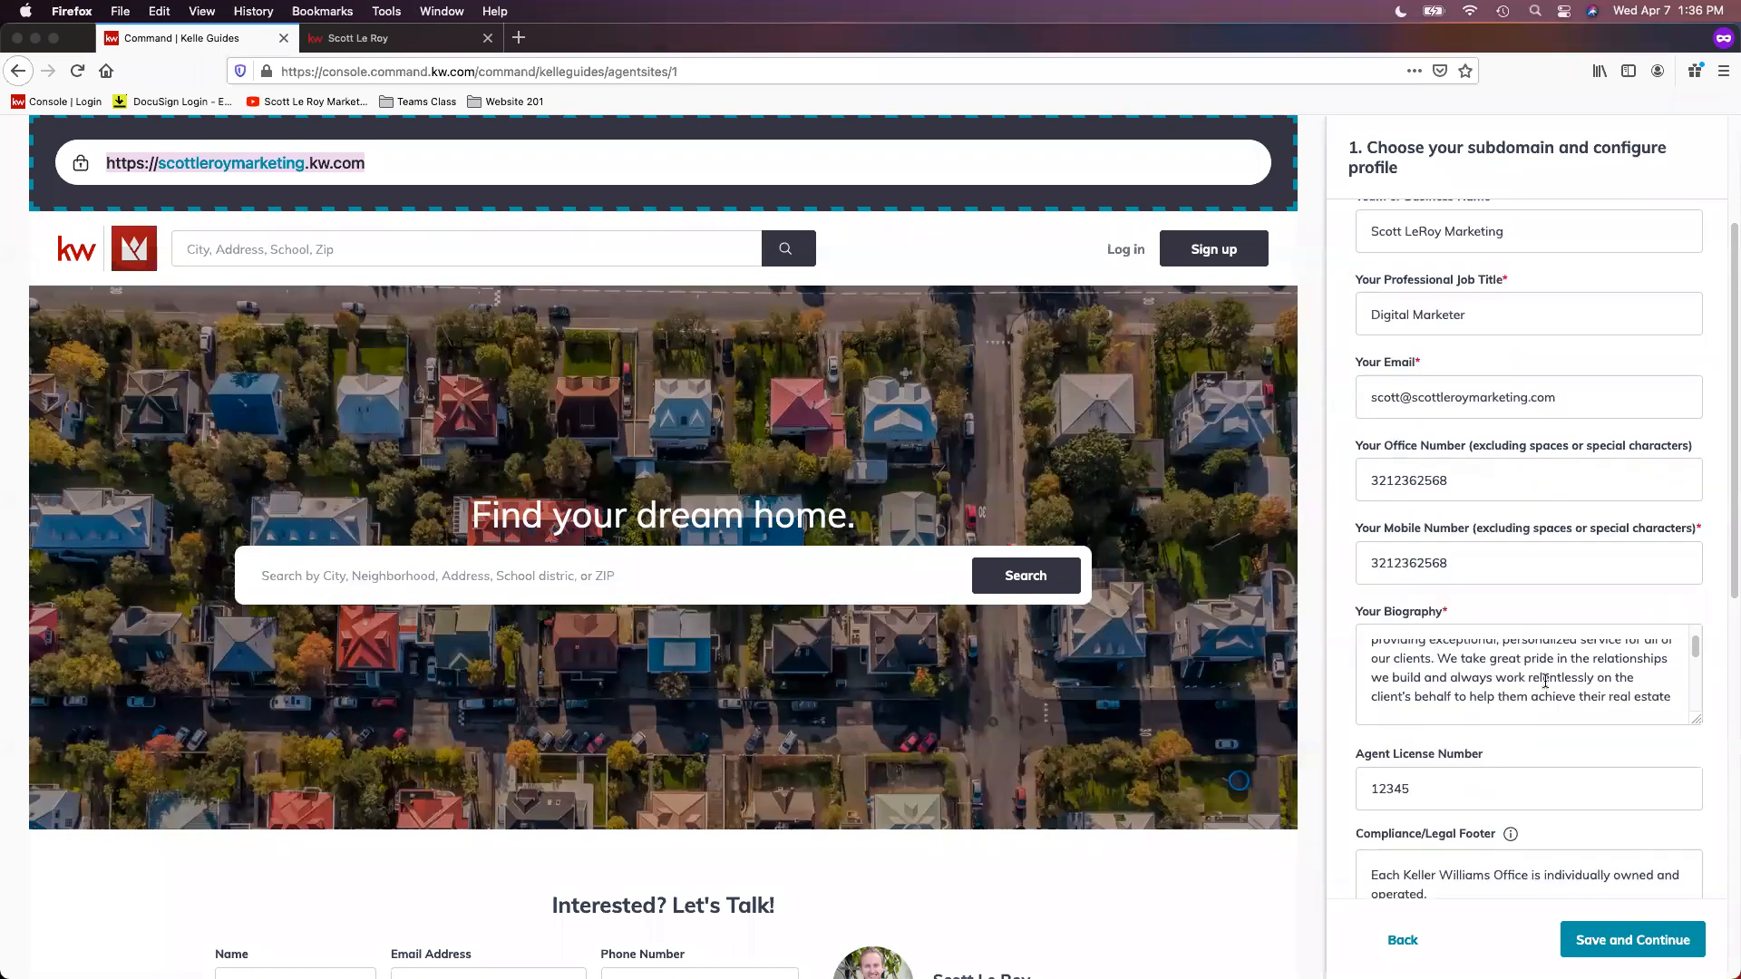
{"action": "scroll", "coordinate": [1545, 680], "scroll_direction": "up", "scroll_amount": 4}
Step: Examine the profile's license numbers, Compliance/Legal Footer text, office phone and the two footer links
{"action": "scroll", "coordinate": [1532, 794], "scroll_direction": "down", "scroll_amount": 6}
{"action": "scroll", "coordinate": [1512, 804], "scroll_direction": "down", "scroll_amount": 8}
{"action": "scroll", "coordinate": [1538, 707], "scroll_direction": "down", "scroll_amount": 10}
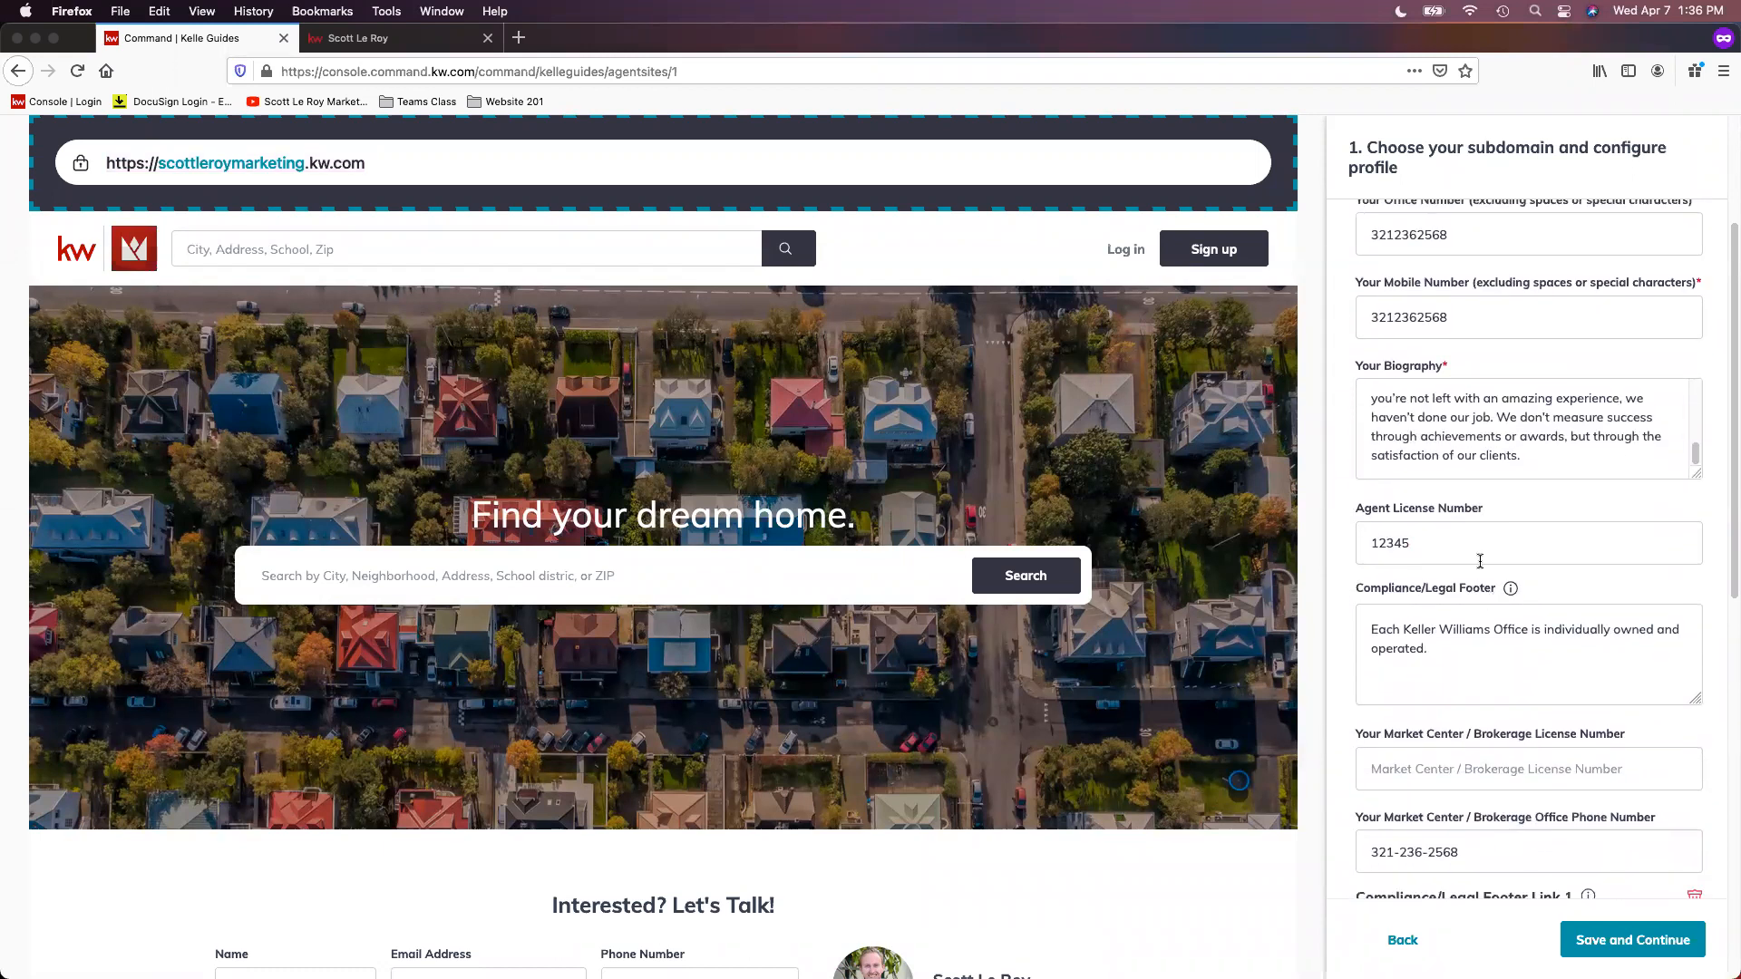
{"action": "scroll", "coordinate": [1509, 669], "scroll_direction": "down", "scroll_amount": 4}
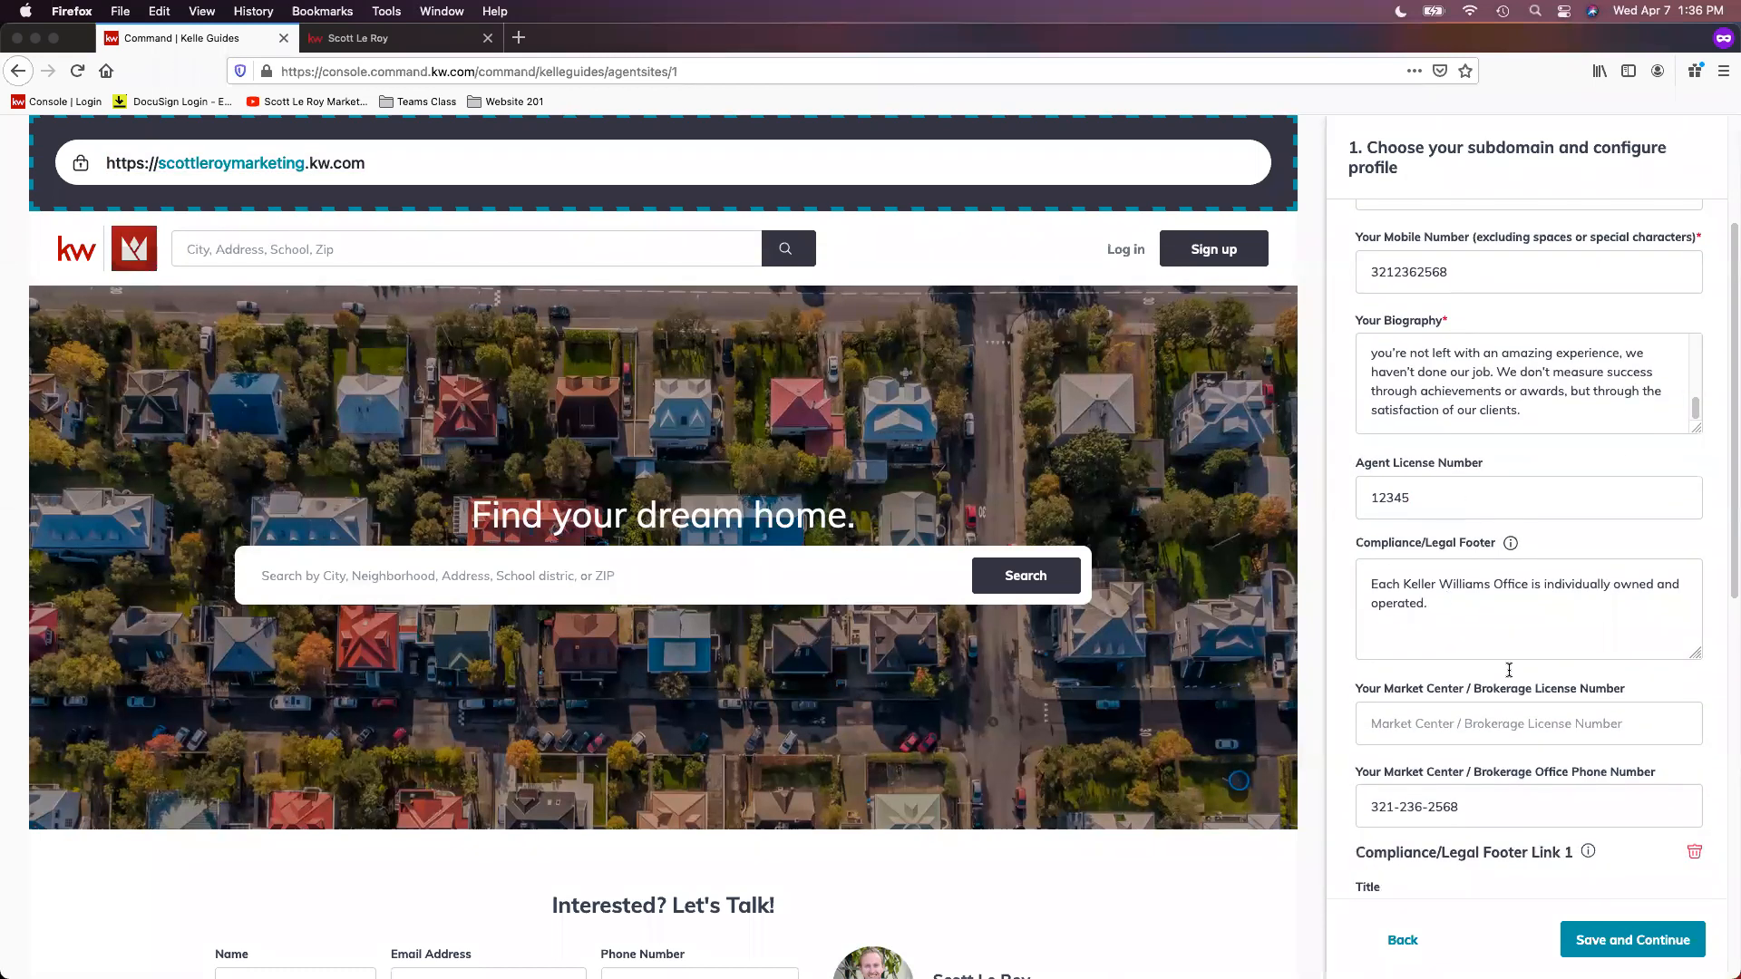
{"action": "scroll", "coordinate": [1512, 669], "scroll_direction": "down", "scroll_amount": 3}
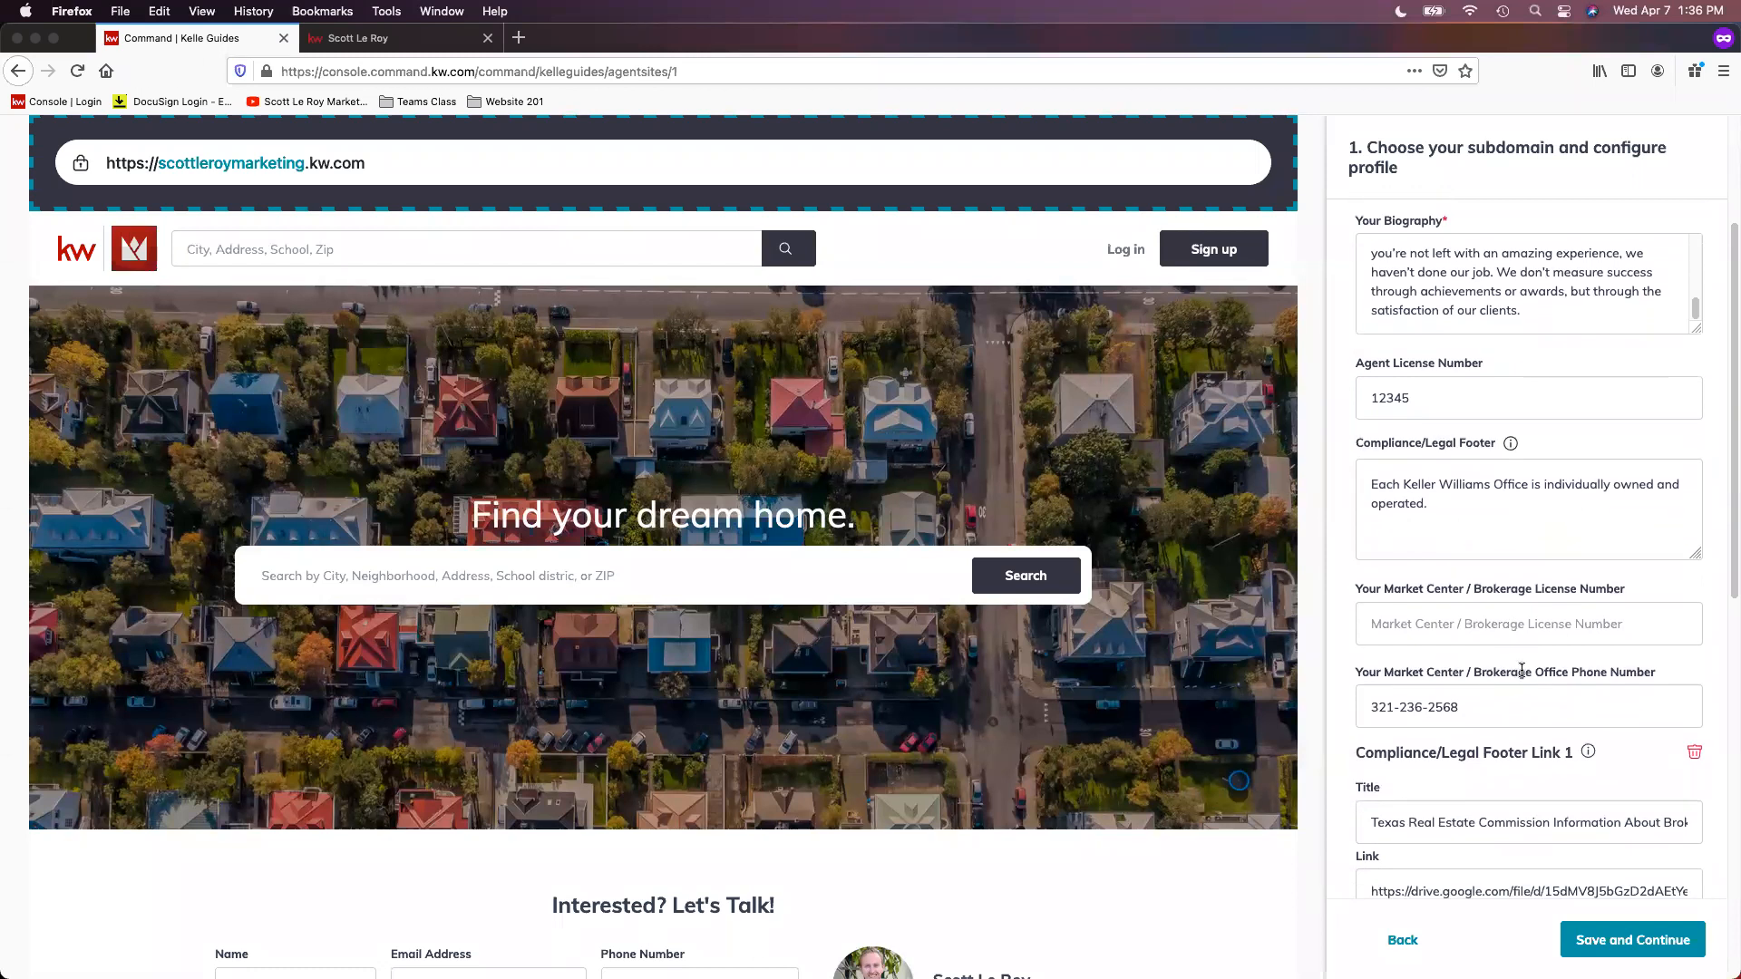
{"action": "scroll", "coordinate": [1534, 659], "scroll_direction": "down", "scroll_amount": 4}
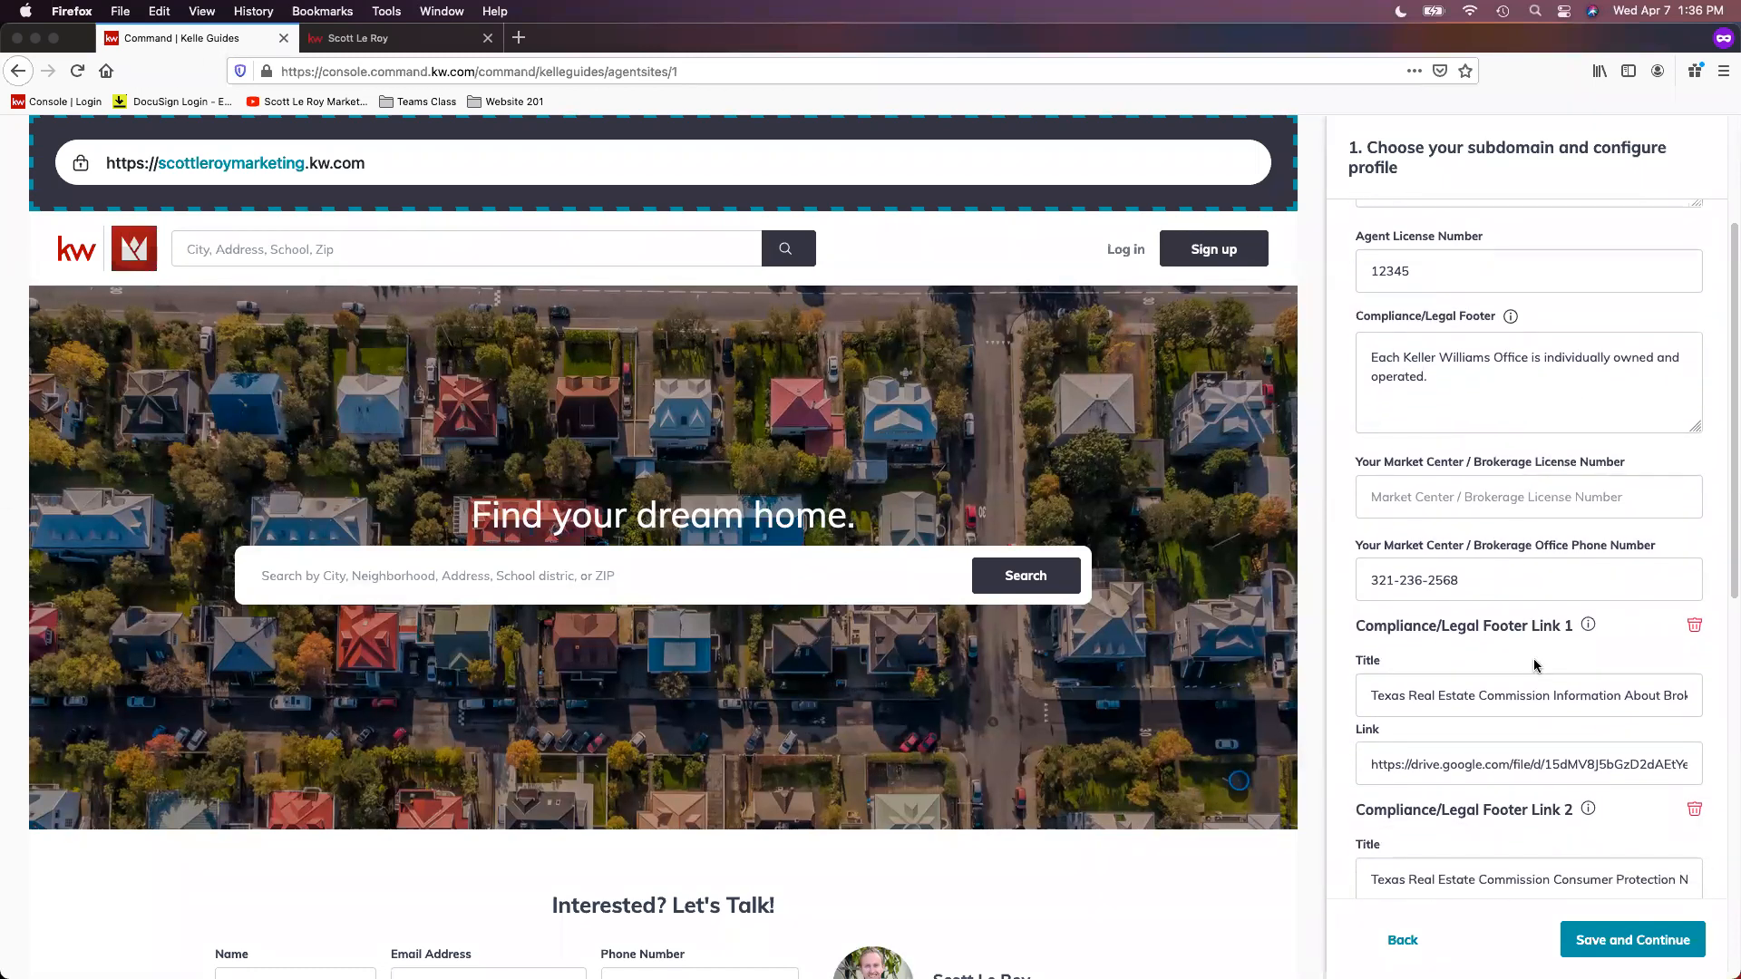
{"action": "scroll", "coordinate": [1539, 659], "scroll_direction": "down", "scroll_amount": 2}
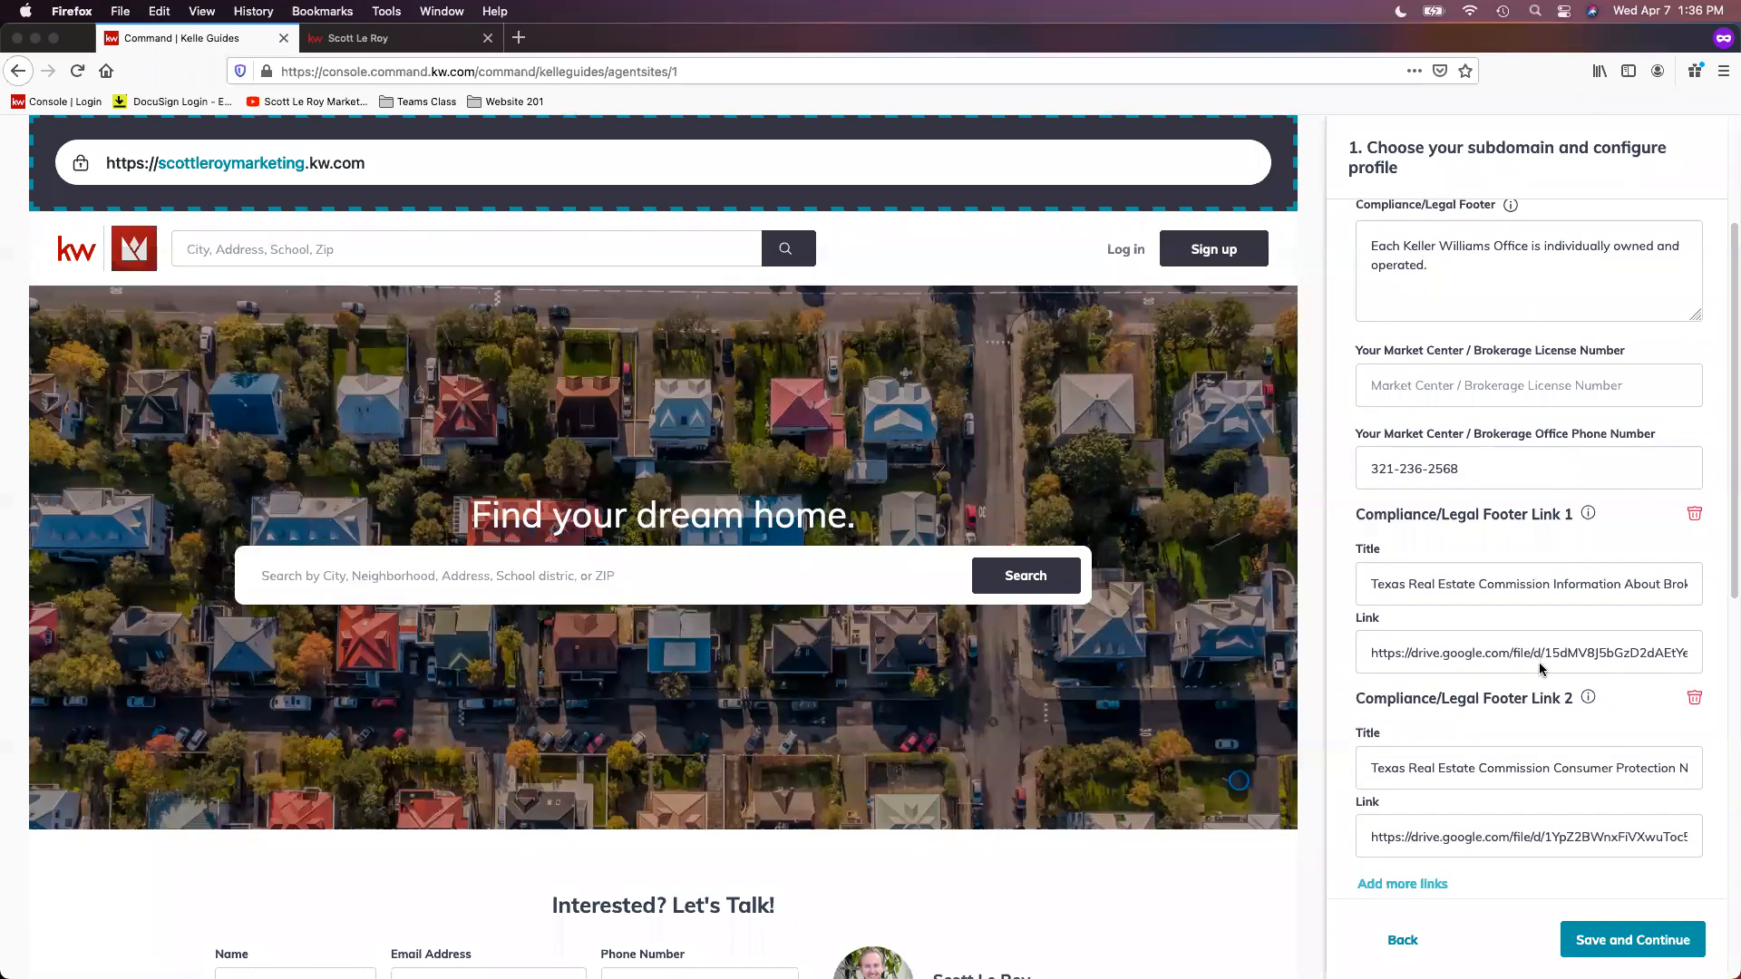
{"action": "scroll", "coordinate": [1539, 669], "scroll_direction": "down", "scroll_amount": 5}
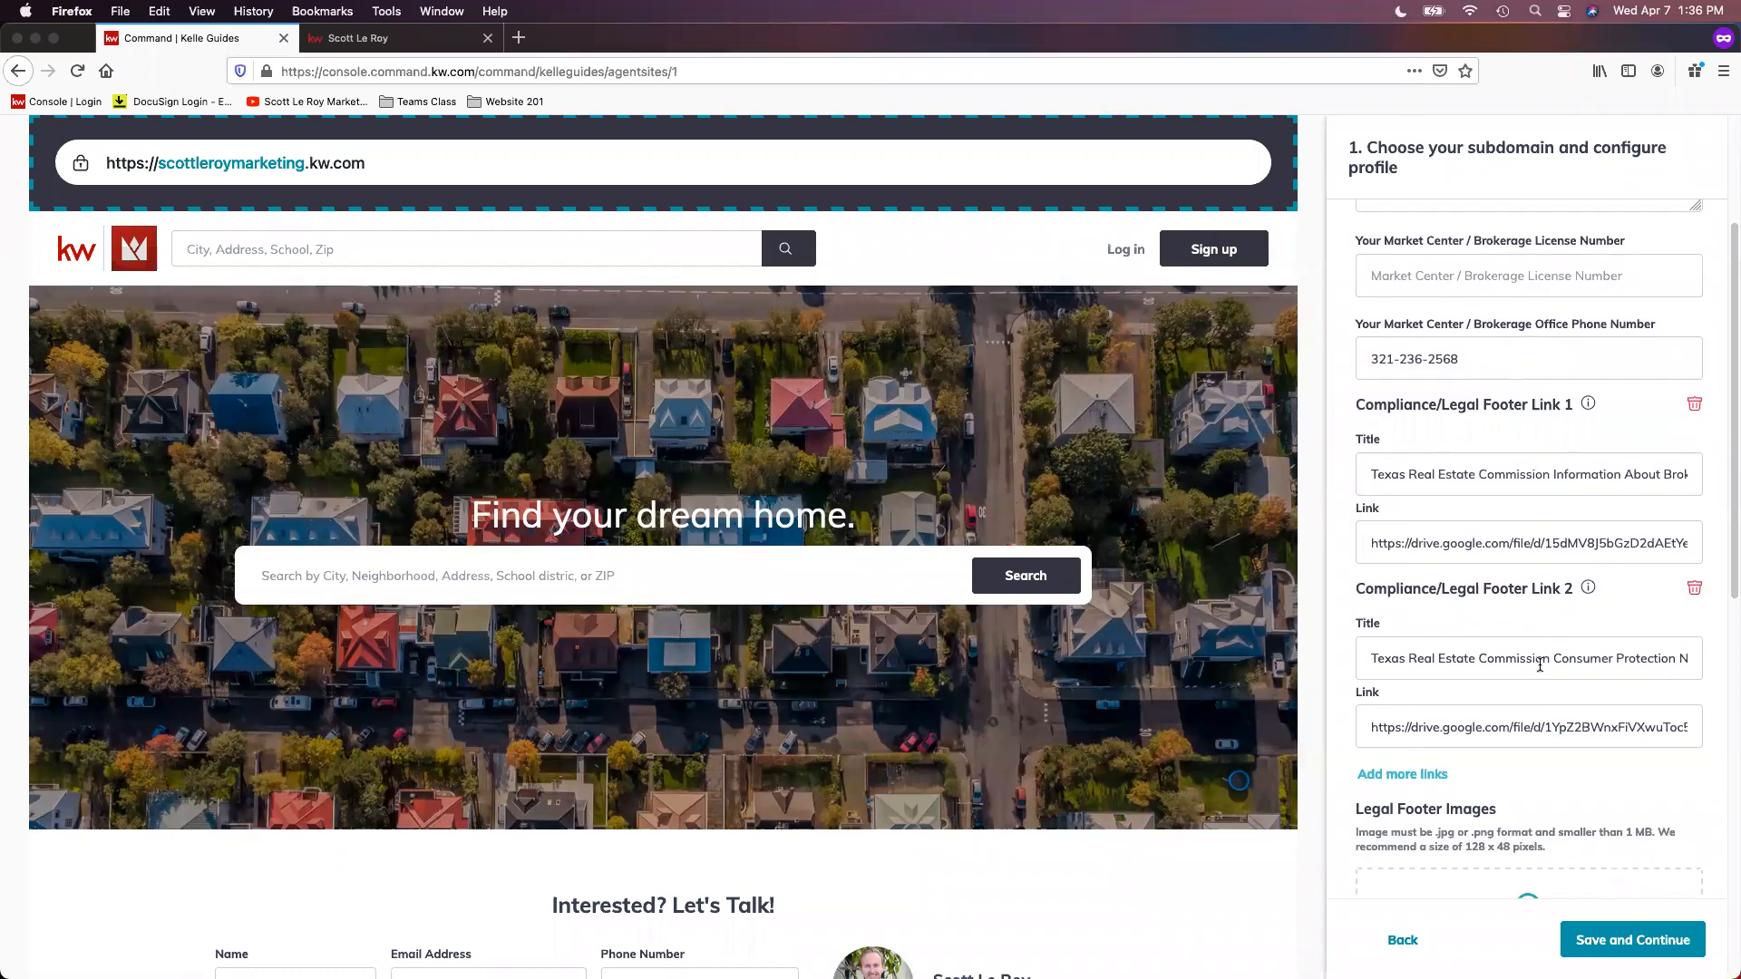
Step: Examine the profile's Legal Footer Images upload area and the Imagery section with the profile picture, brokerage logo and team/header logo
{"action": "scroll", "coordinate": [1542, 666], "scroll_direction": "down", "scroll_amount": 4}
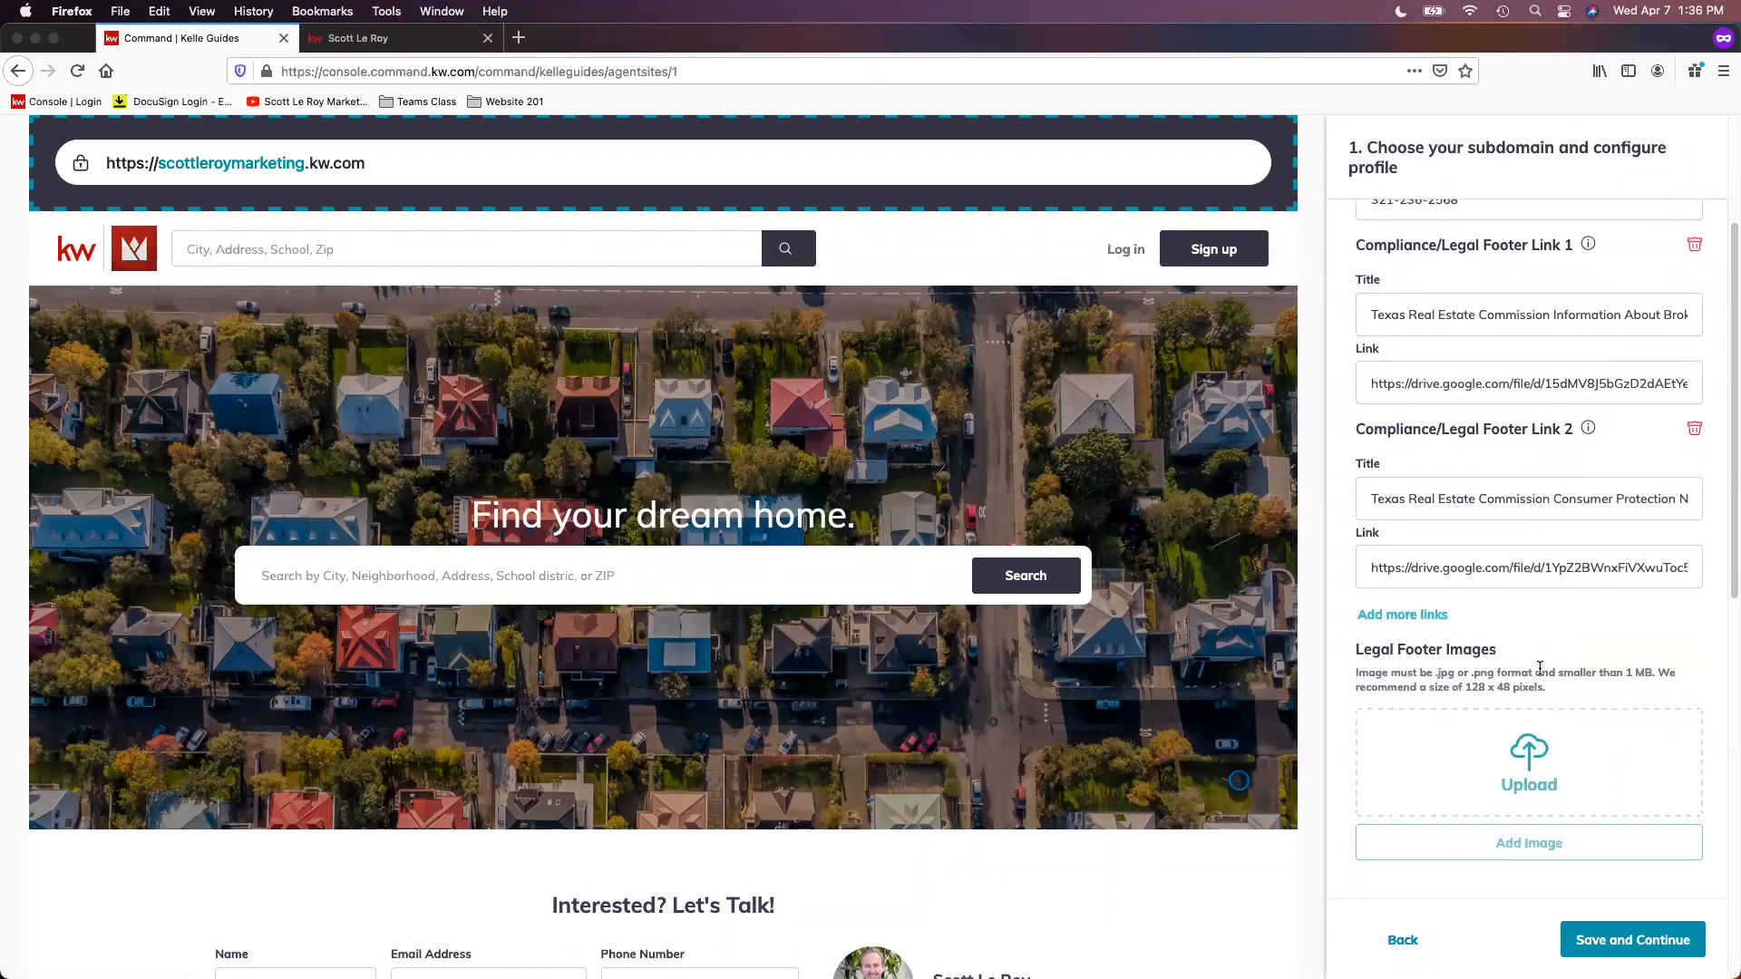
{"action": "scroll", "coordinate": [1541, 676], "scroll_direction": "down", "scroll_amount": 5}
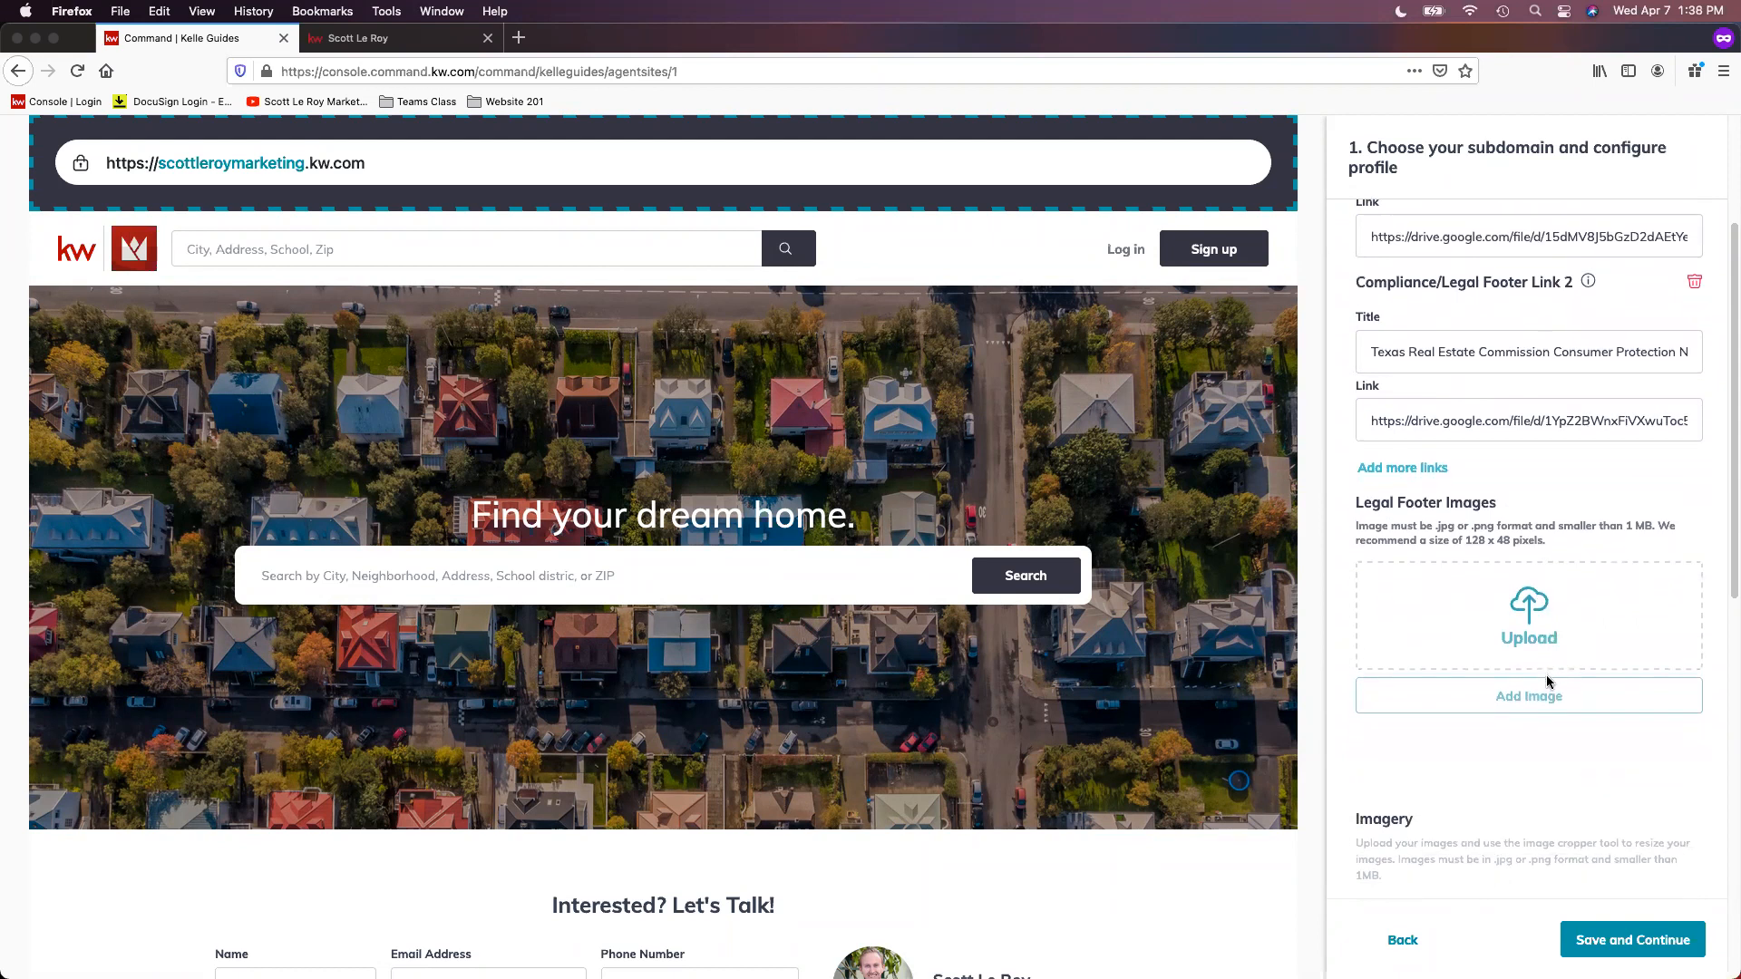
{"action": "scroll", "coordinate": [1546, 676], "scroll_direction": "down", "scroll_amount": 5}
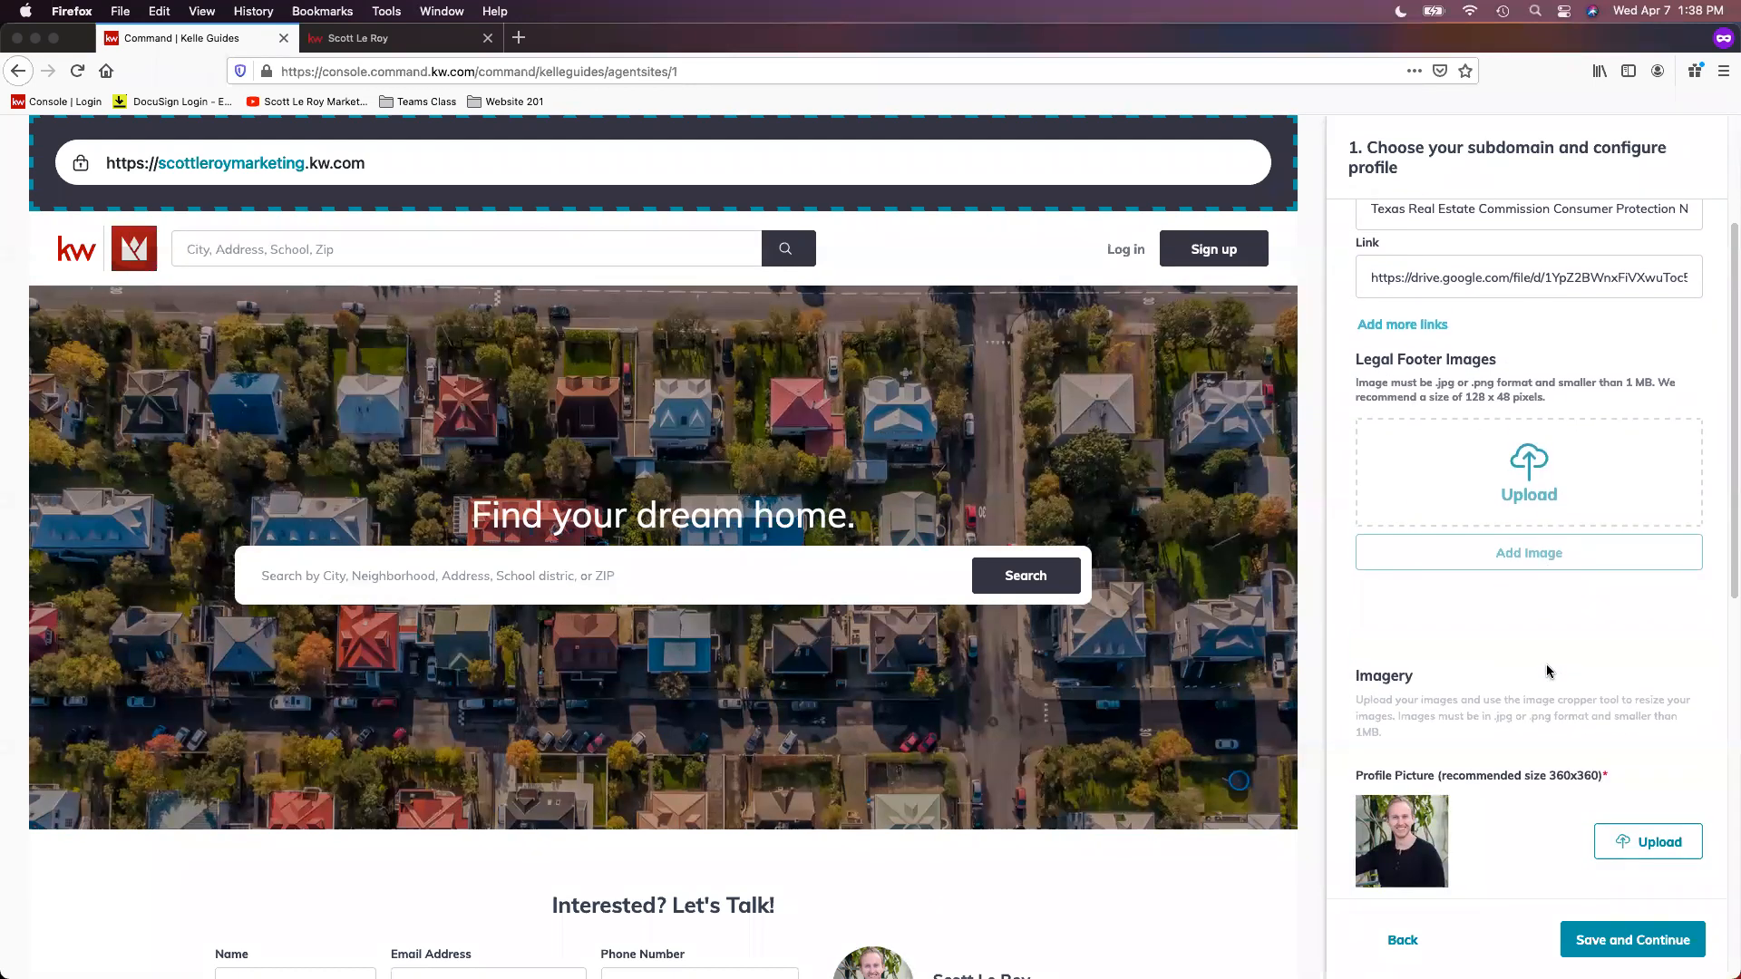
{"action": "scroll", "coordinate": [1546, 669], "scroll_direction": "down", "scroll_amount": 6}
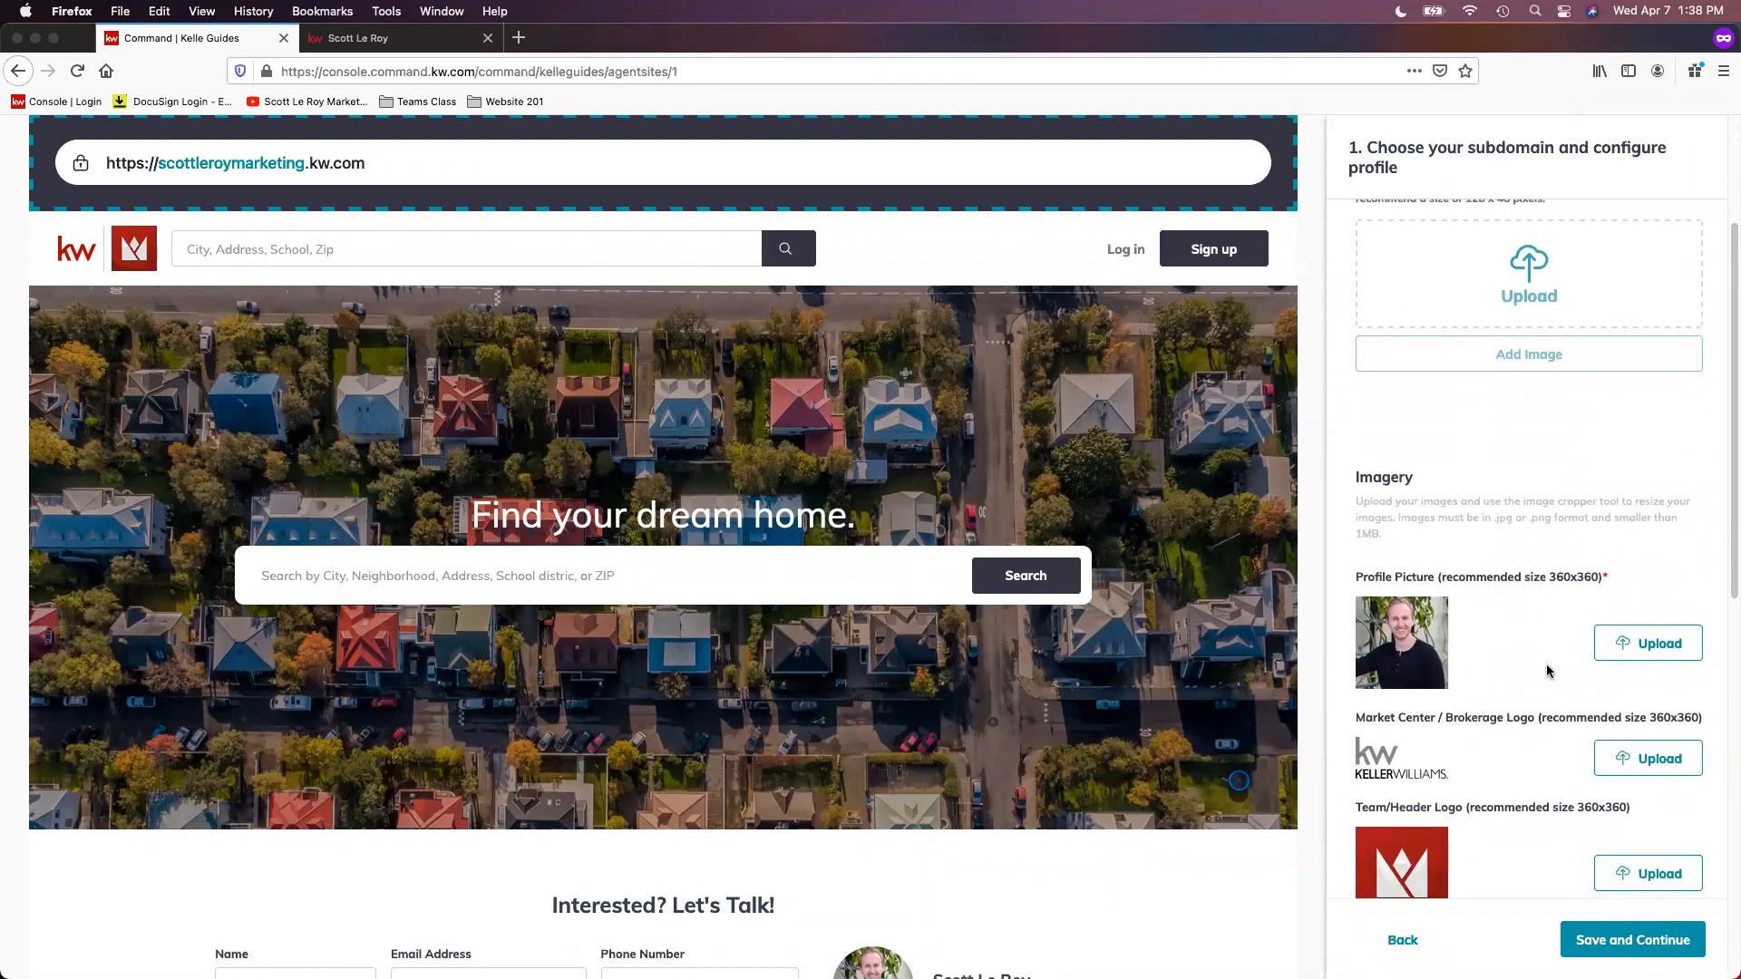
{"action": "scroll", "coordinate": [1547, 669], "scroll_direction": "down", "scroll_amount": 4}
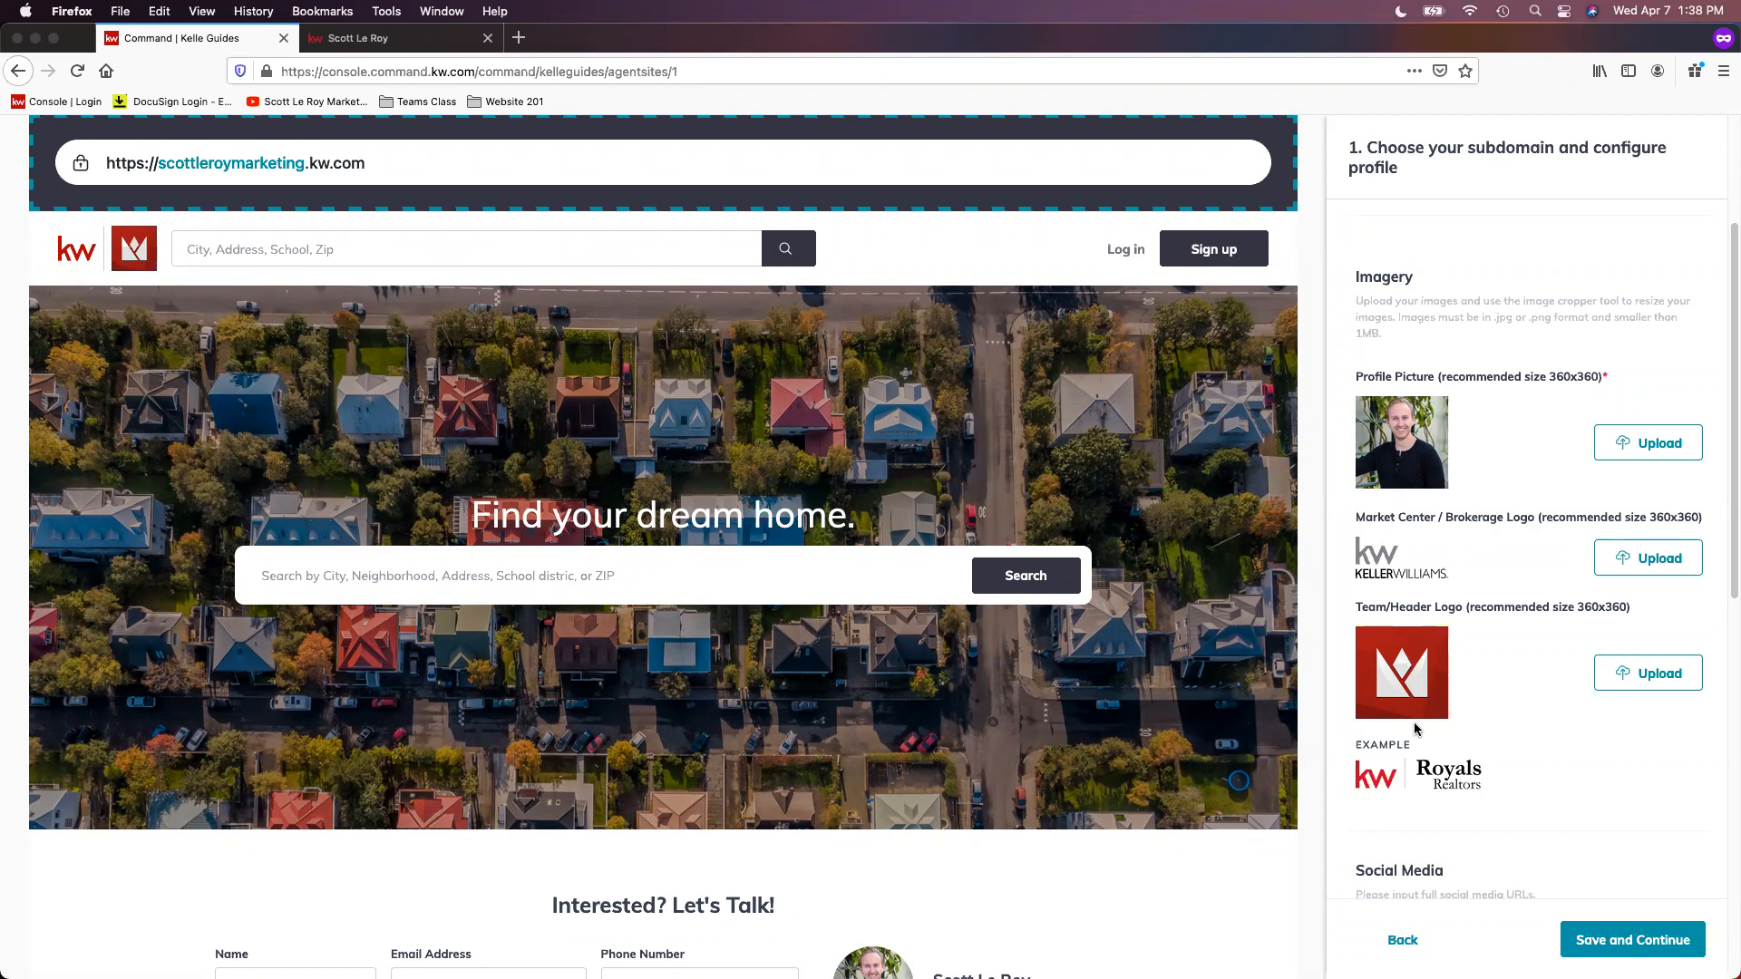
{"action": "scroll", "coordinate": [1582, 735], "scroll_direction": "down", "scroll_amount": 2}
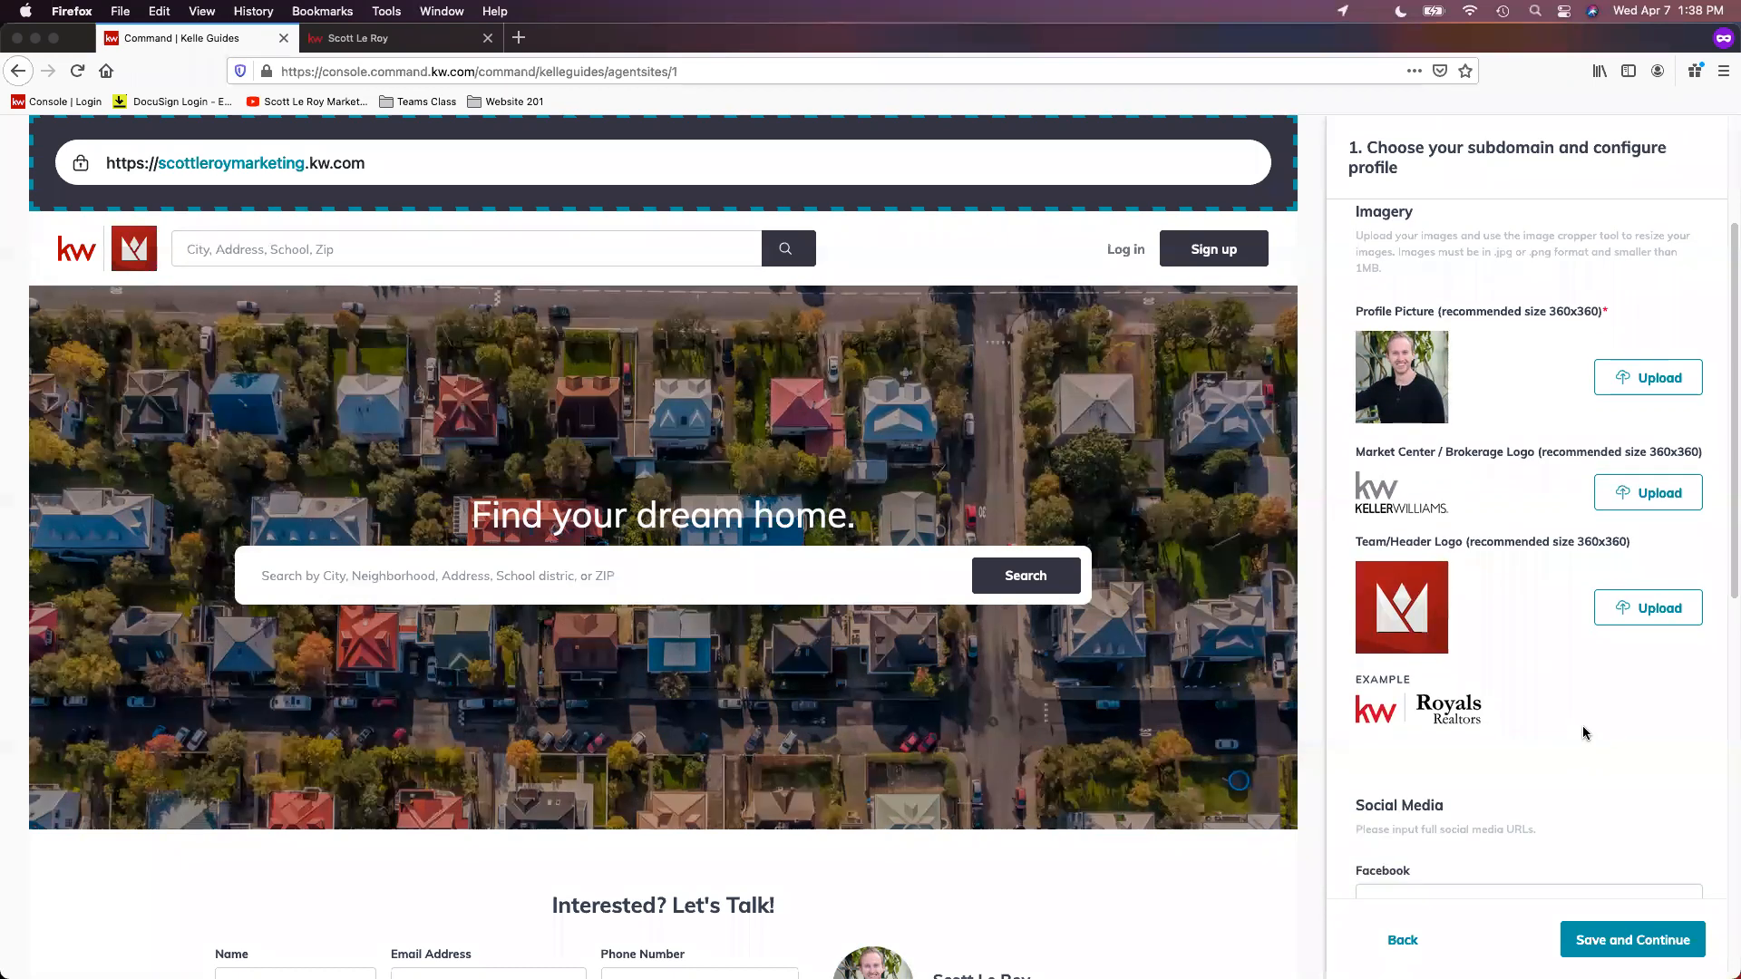
Step: Examine the Facebook, Twitter, LinkedIn, Instagram and YouTube URLs in the profile's Social Media section
{"action": "scroll", "coordinate": [1588, 734], "scroll_direction": "down", "scroll_amount": 4}
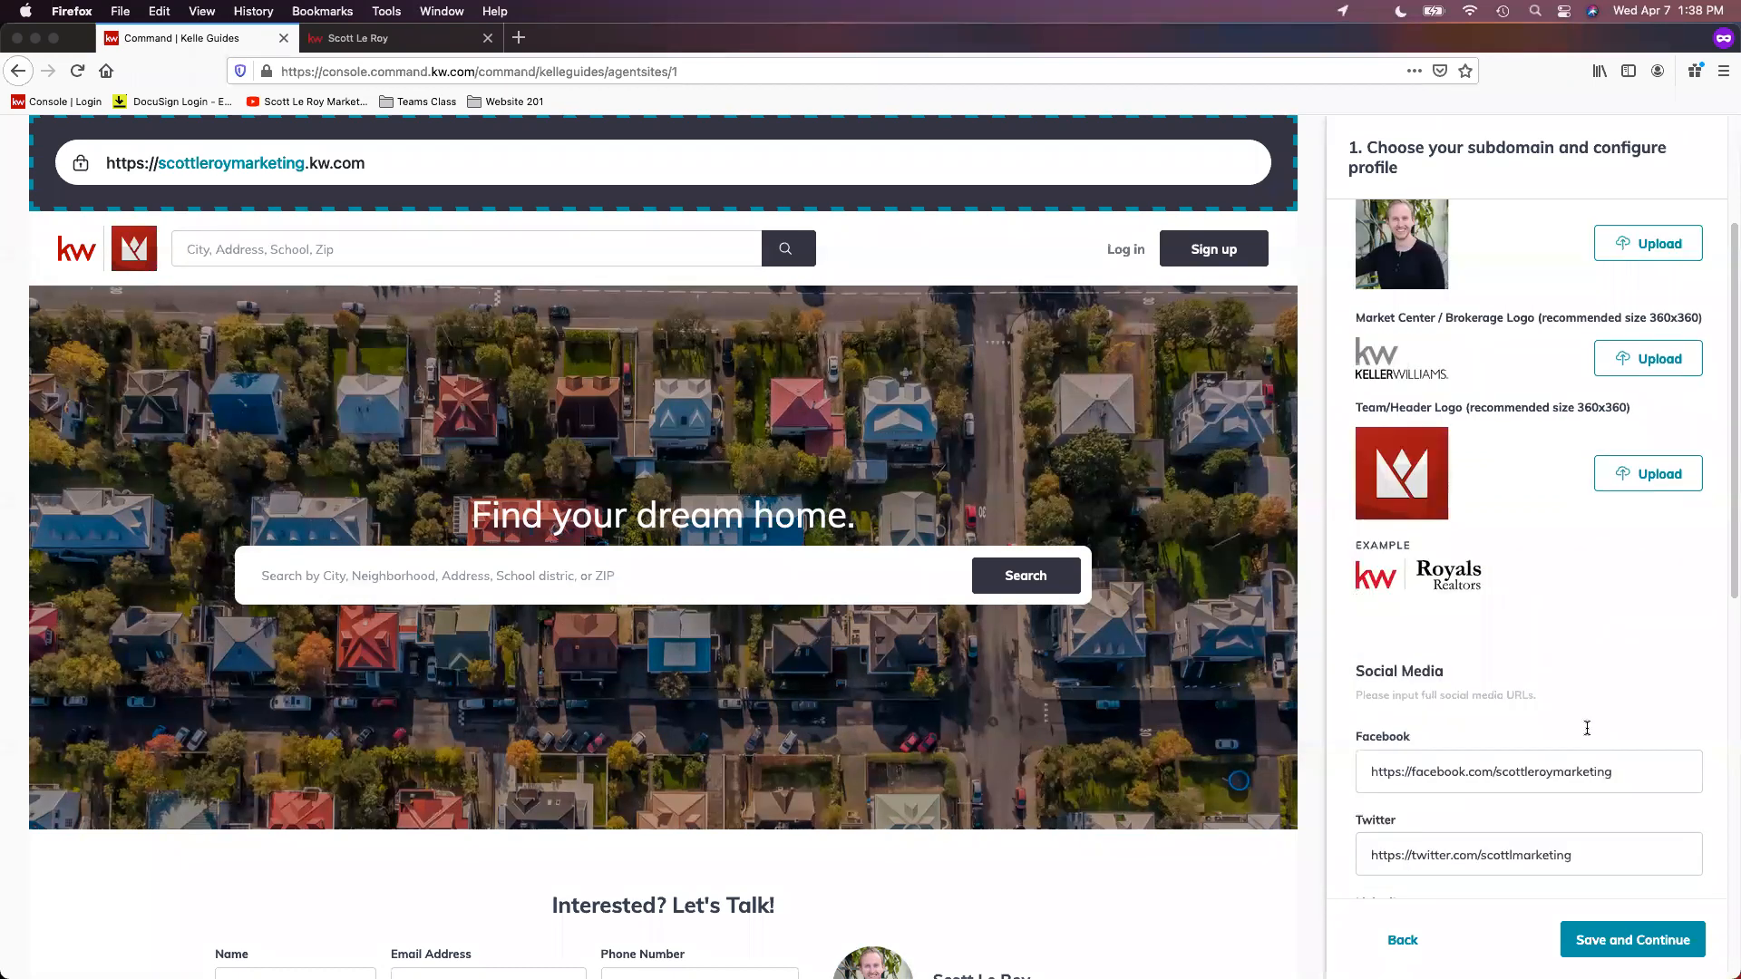
{"action": "scroll", "coordinate": [1589, 726], "scroll_direction": "down", "scroll_amount": 4}
{"action": "scroll", "coordinate": [1589, 727], "scroll_direction": "down", "scroll_amount": 3}
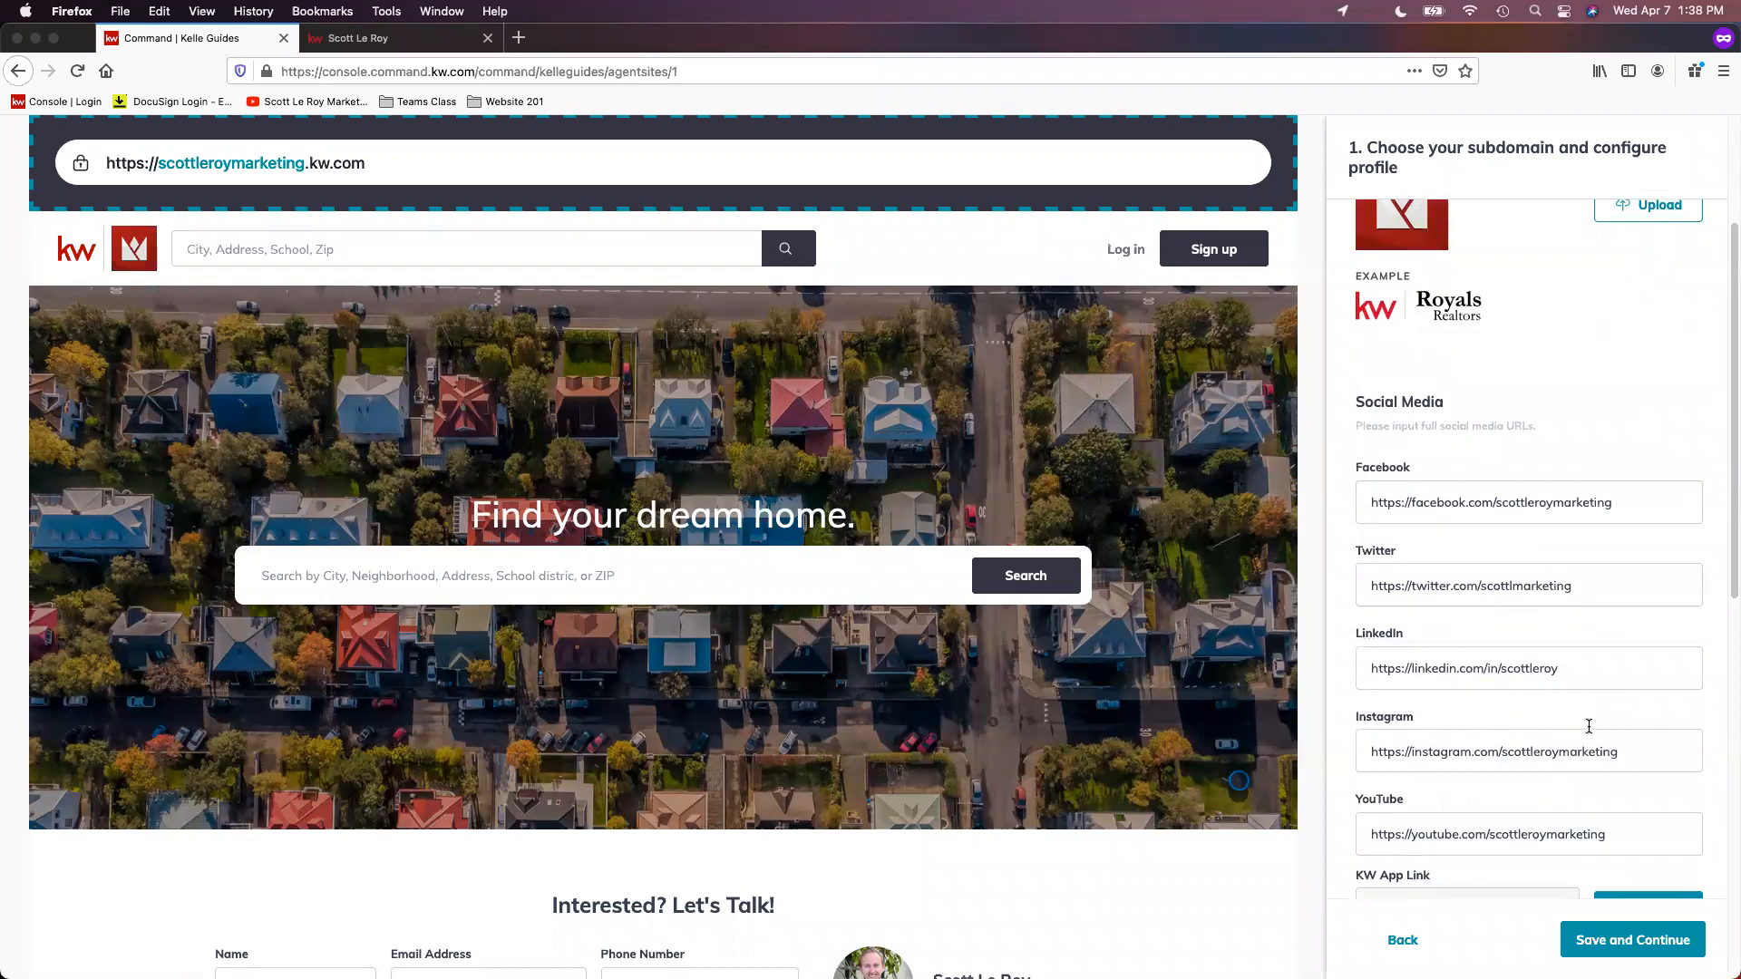
{"action": "scroll", "coordinate": [1582, 709], "scroll_direction": "down", "scroll_amount": 1}
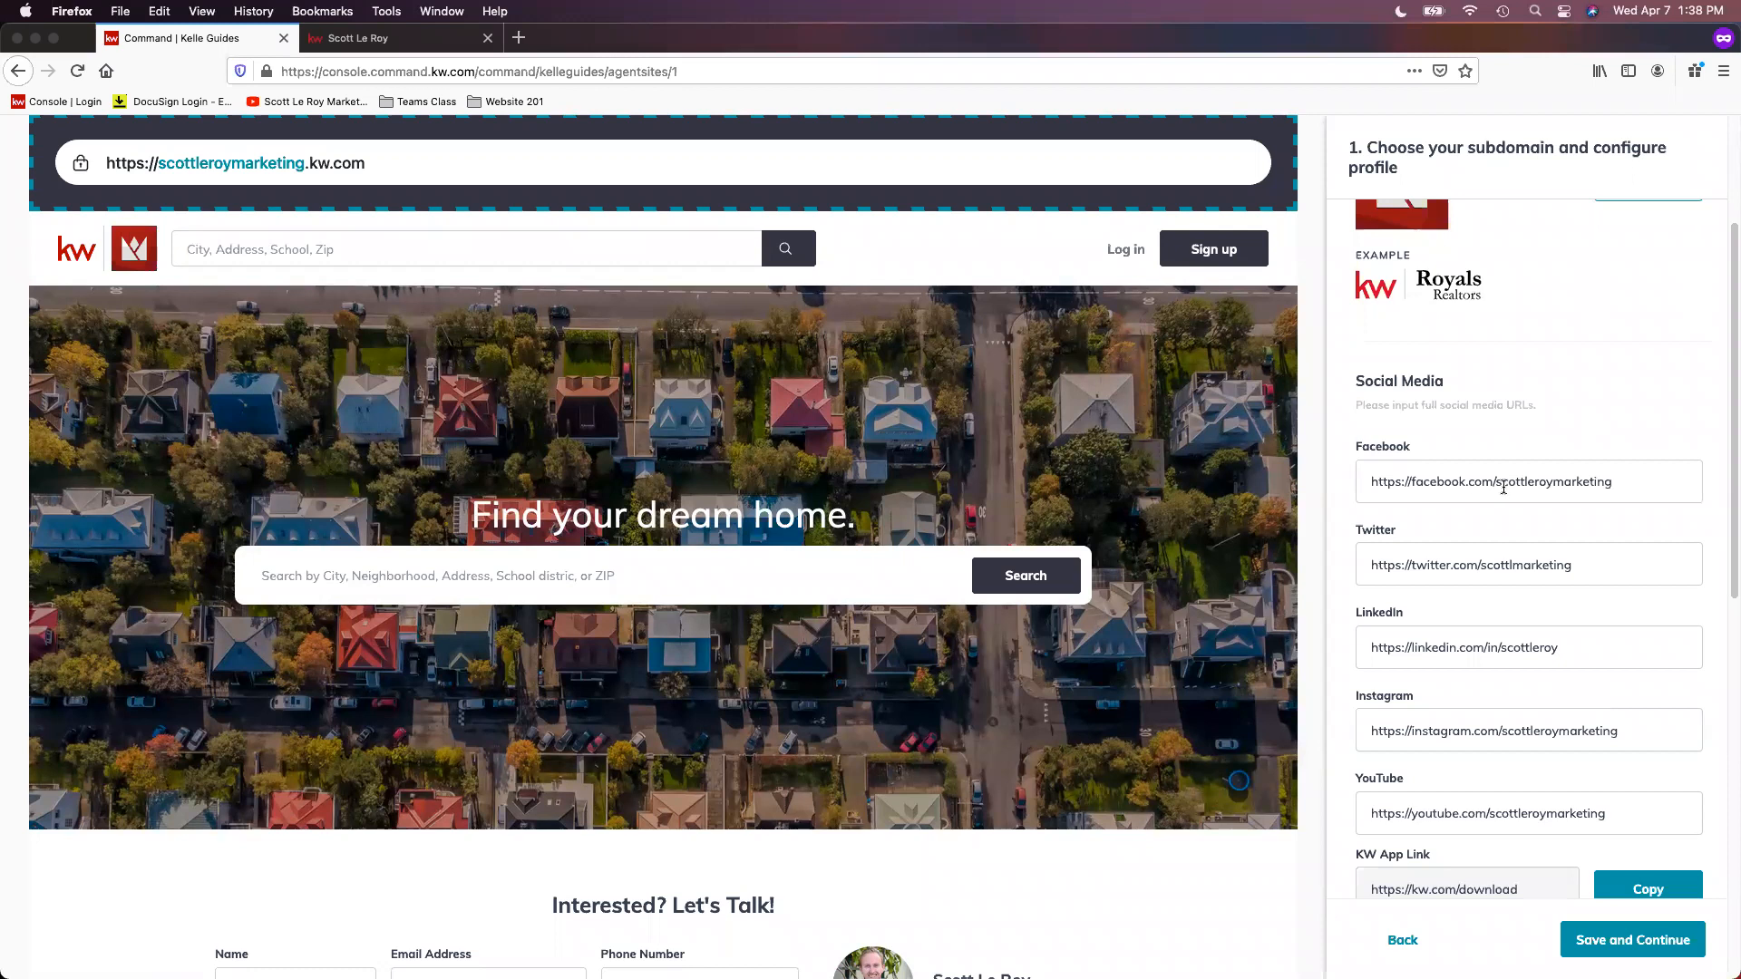
{"action": "left_click_drag", "start_coordinate": [1494, 480], "coordinate": [1664, 505]}
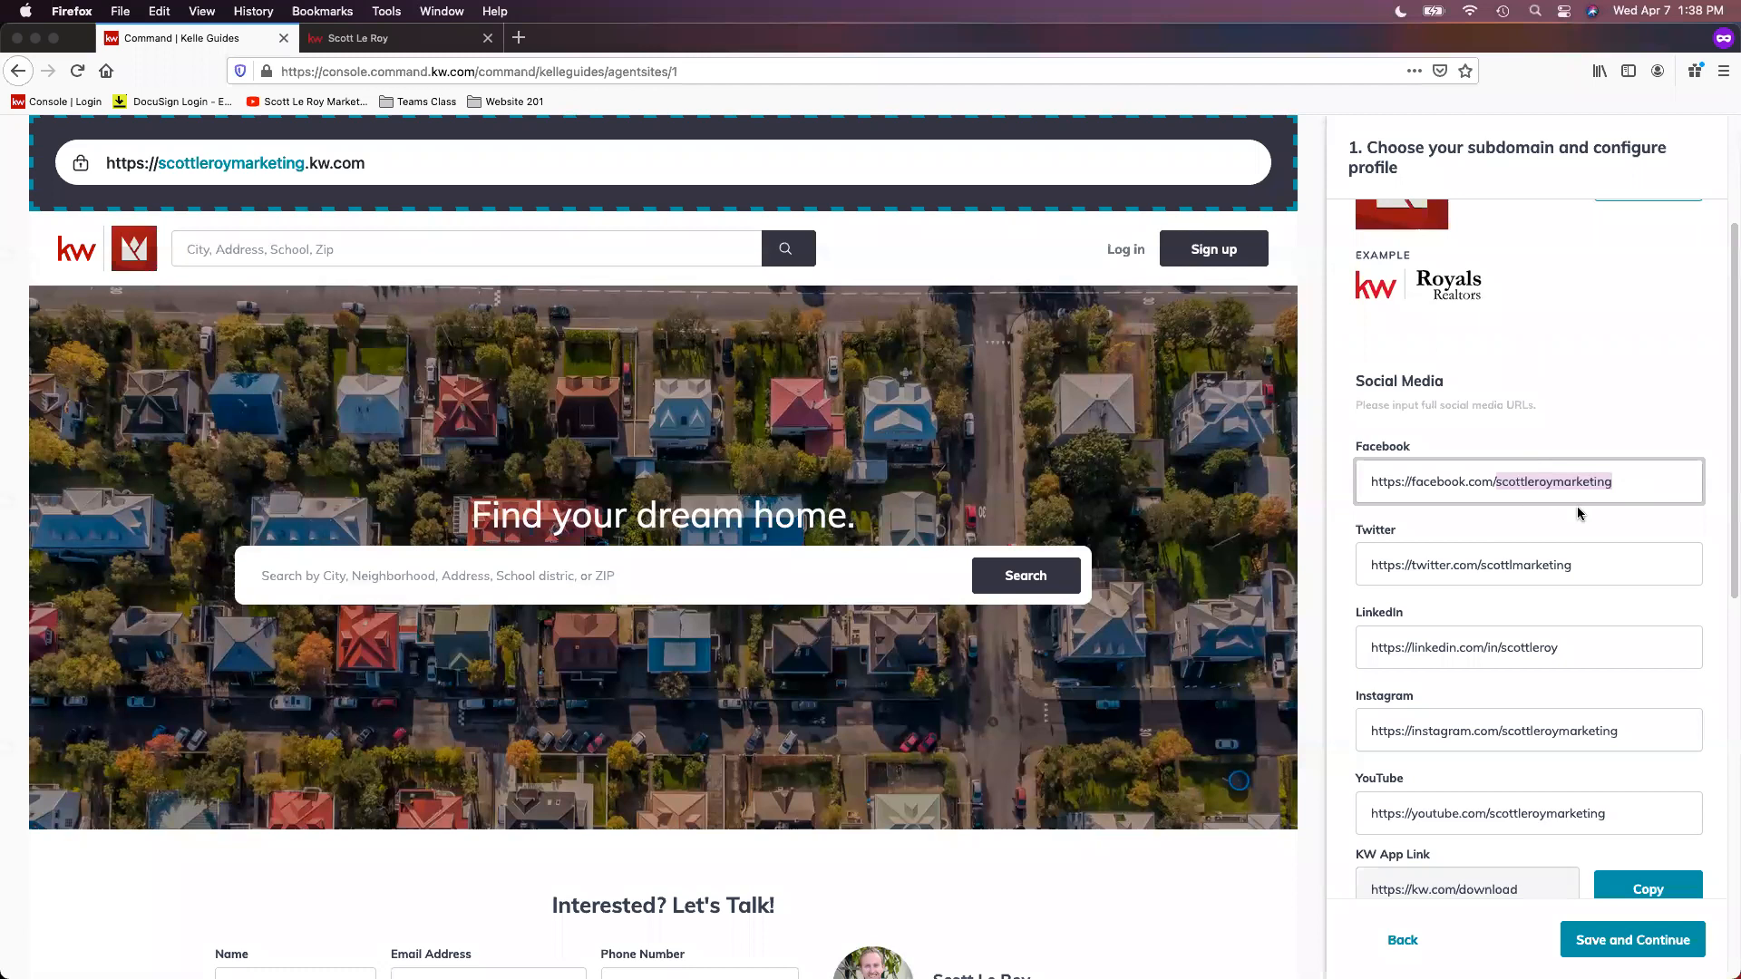
{"action": "left_click", "coordinate": [1464, 564]}
{"action": "left_click", "coordinate": [1483, 647]}
{"action": "left_click", "coordinate": [1559, 738]}
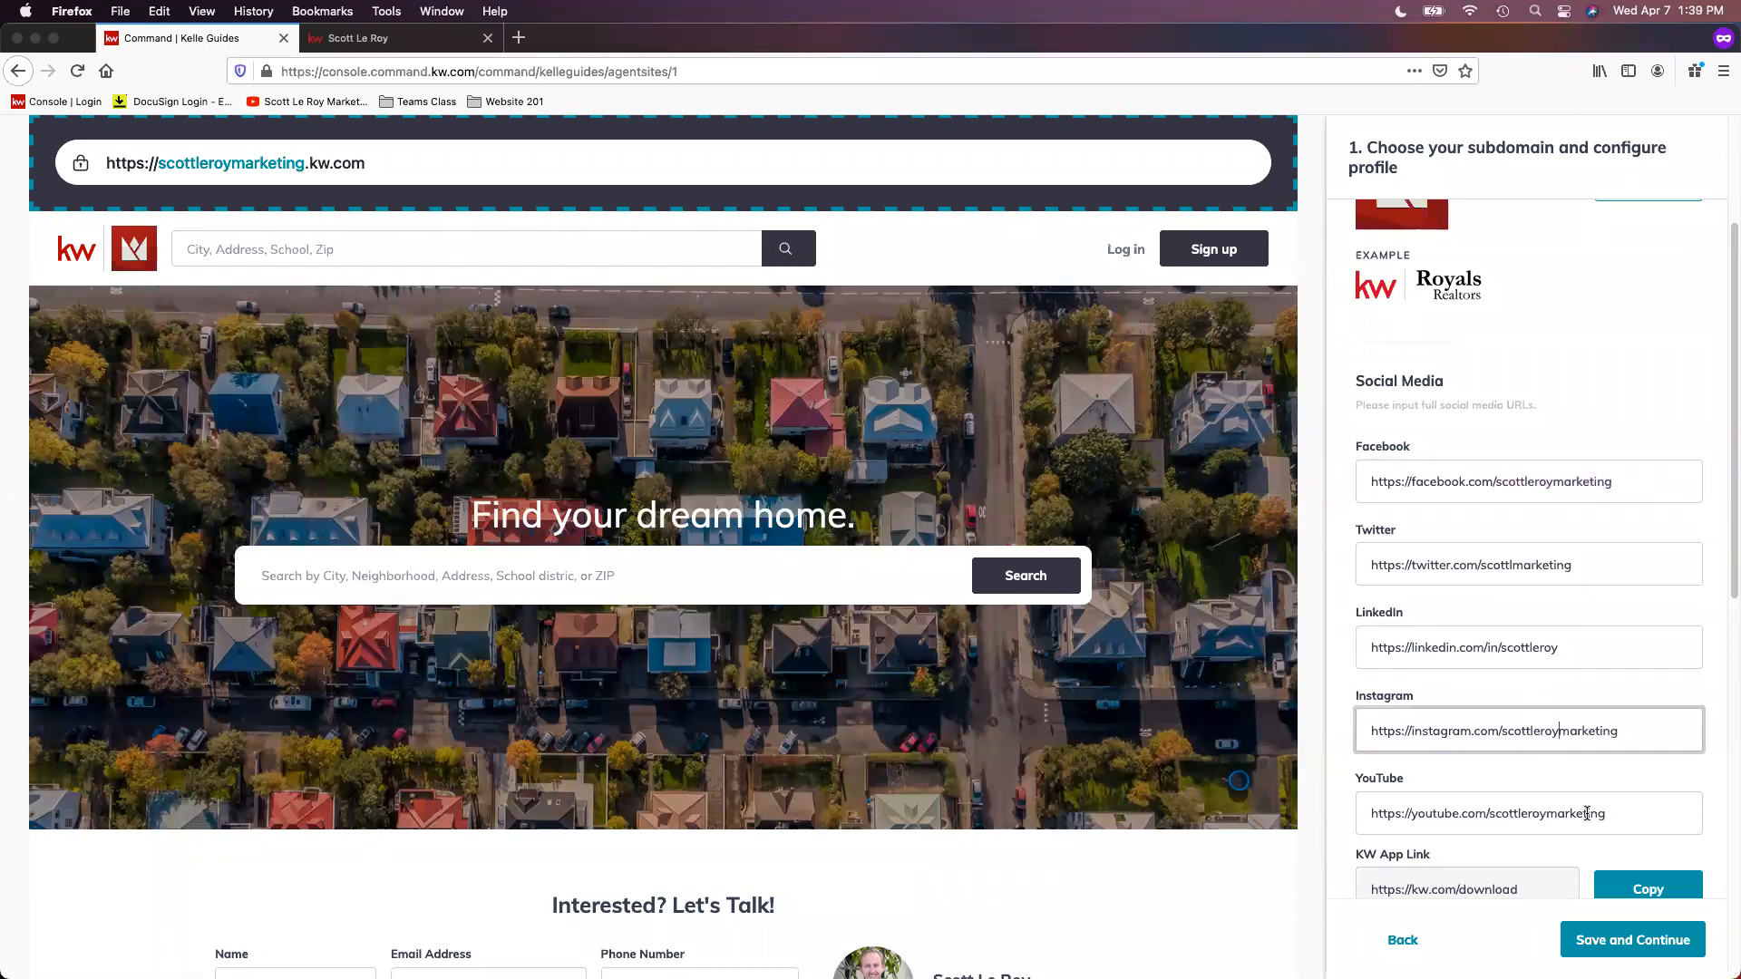
{"action": "left_click", "coordinate": [1588, 819]}
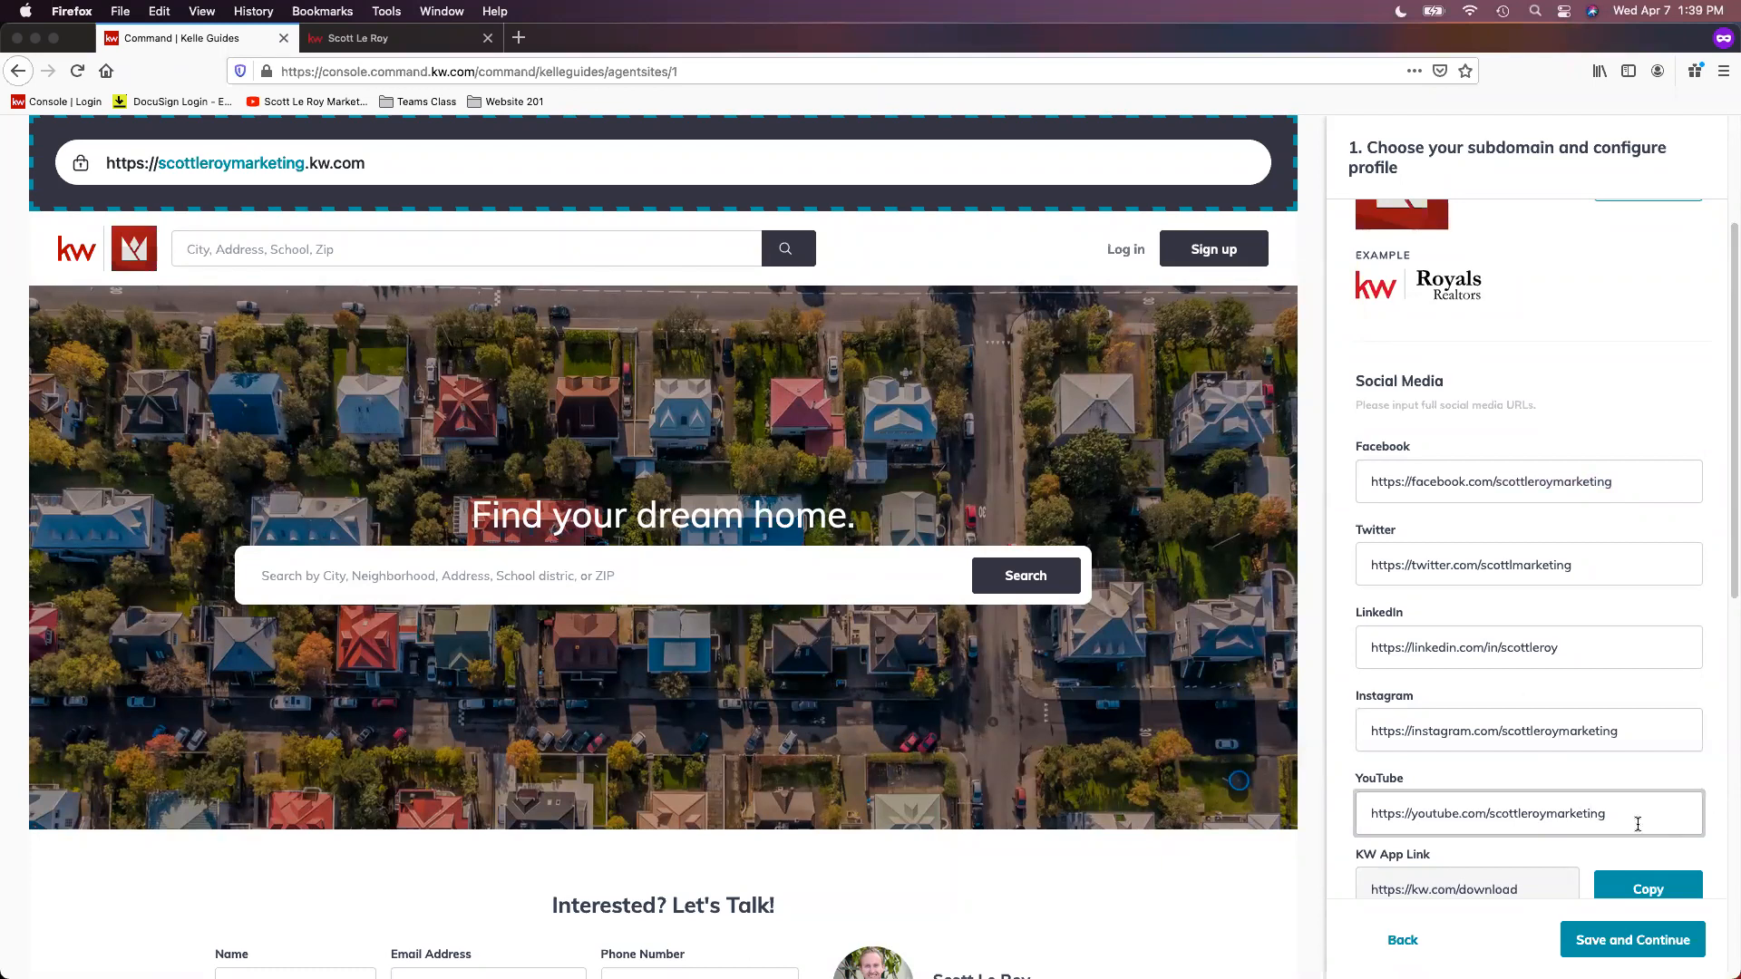
Step: Save the subdomain and profile stage, continue to Style and Theme, and choose the KW Dark Theme
{"action": "scroll", "coordinate": [1699, 799], "scroll_direction": "down", "scroll_amount": 2}
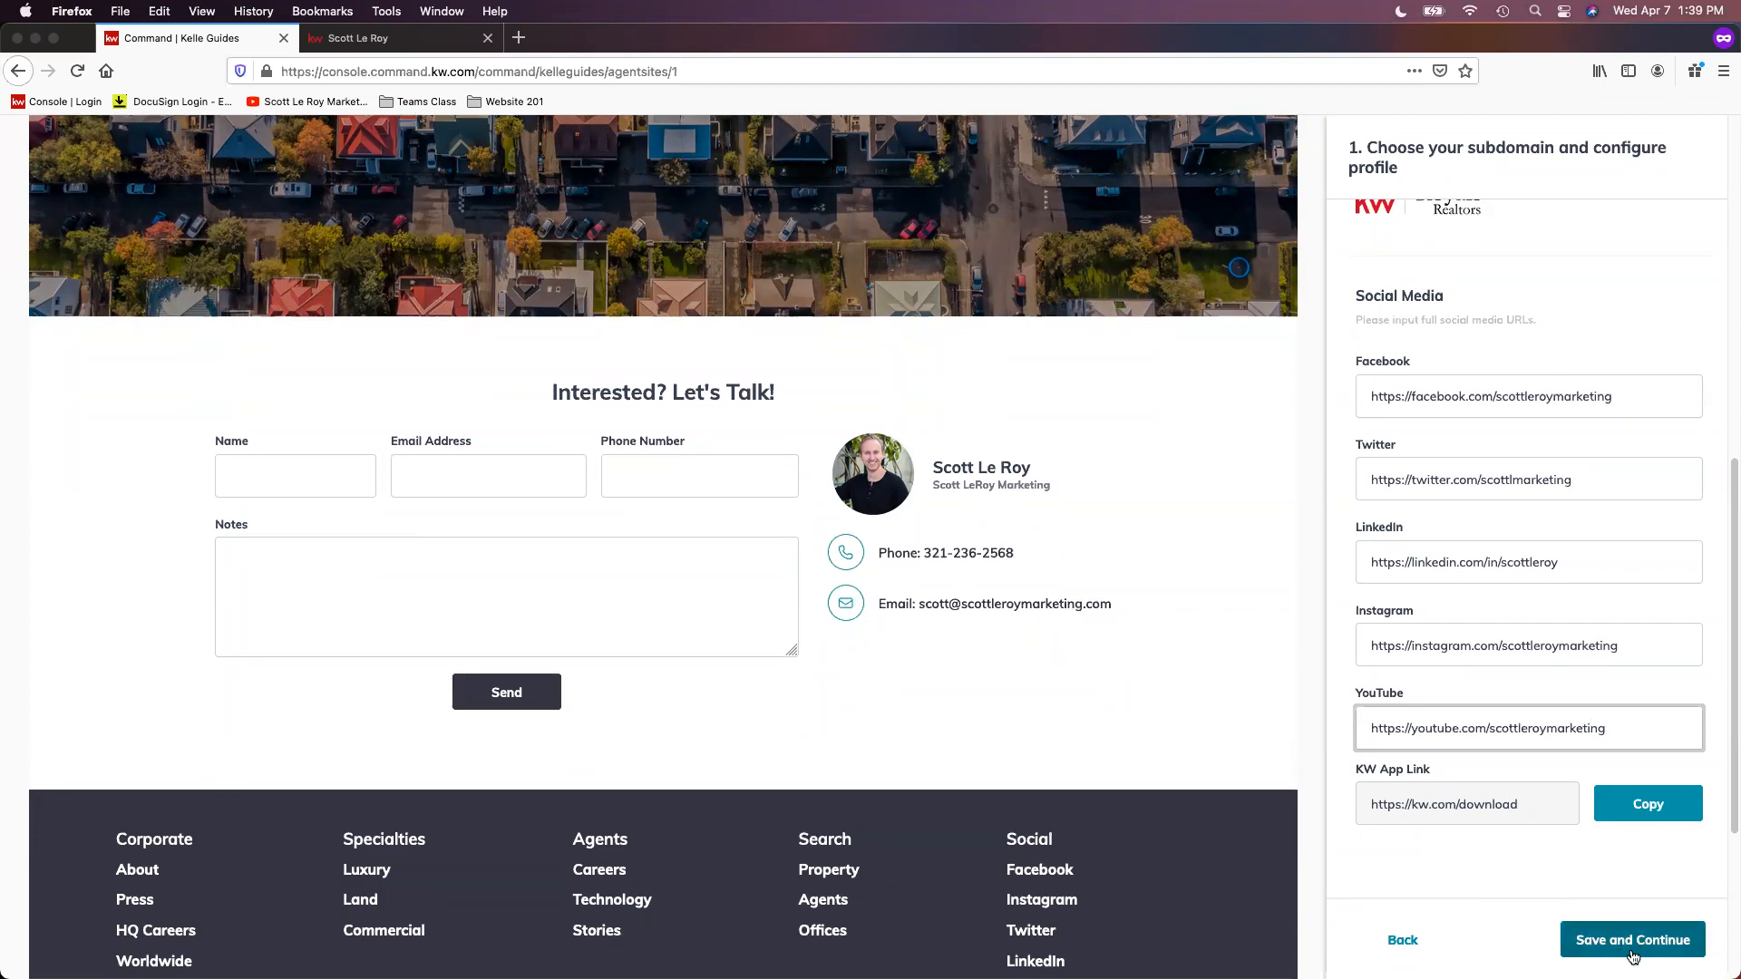
{"action": "left_click", "coordinate": [1633, 940]}
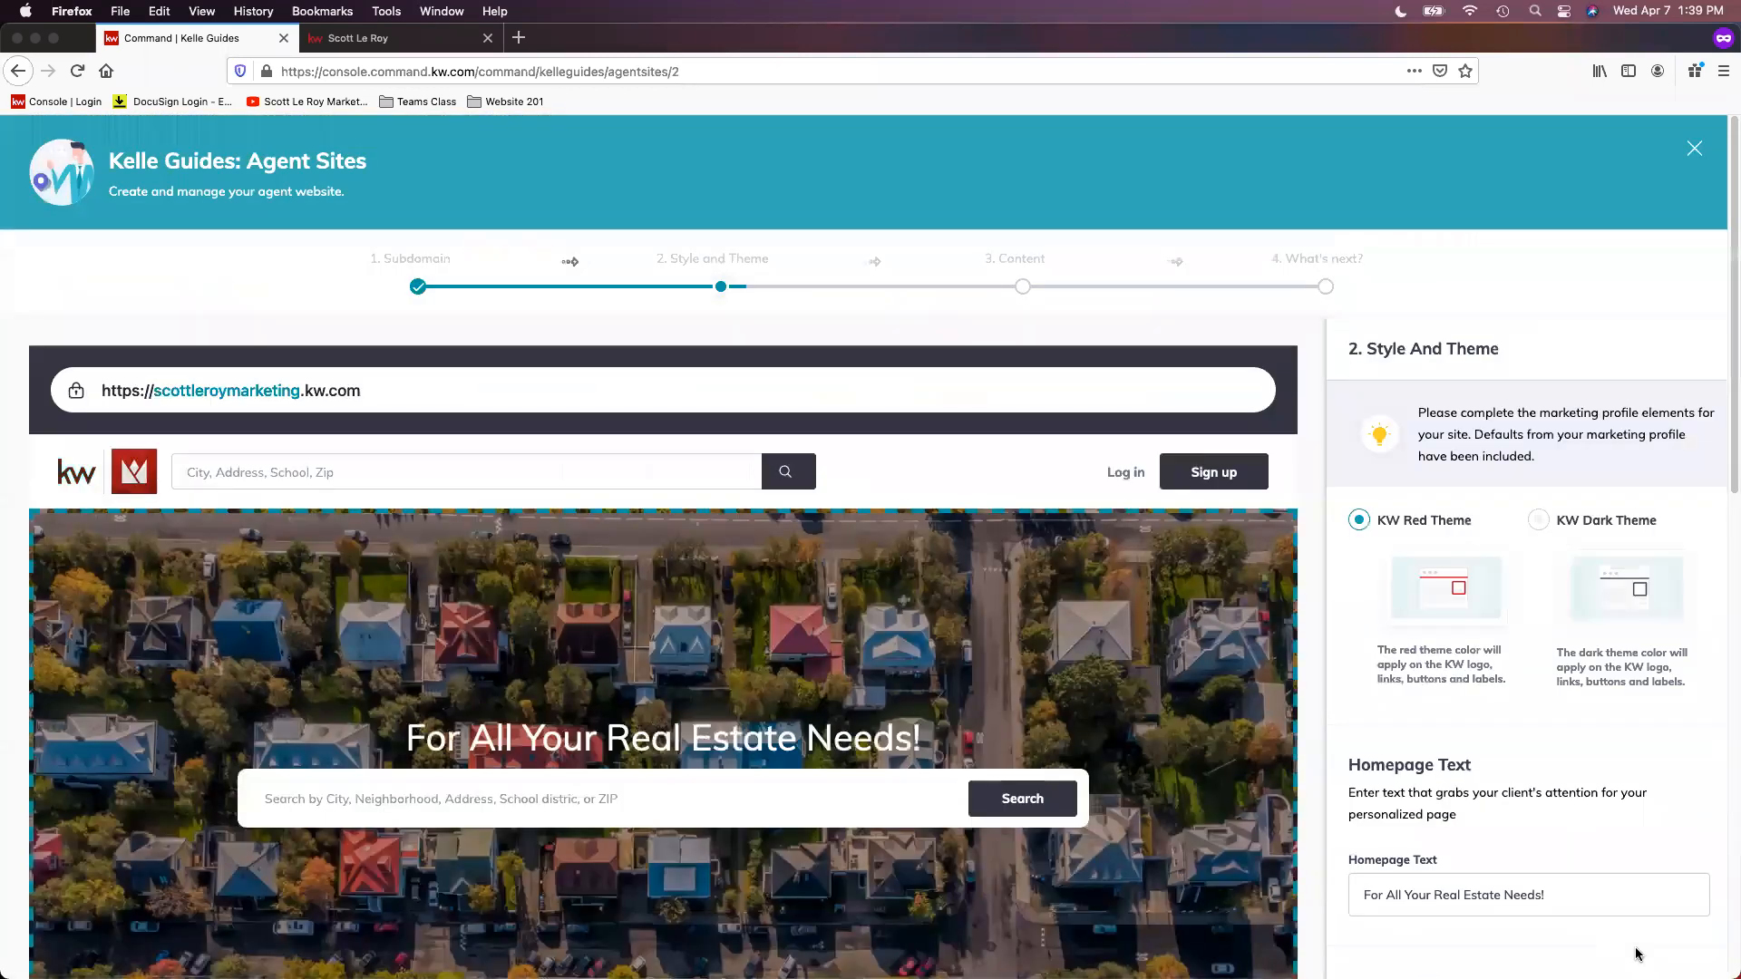
{"action": "left_click", "coordinate": [1539, 520]}
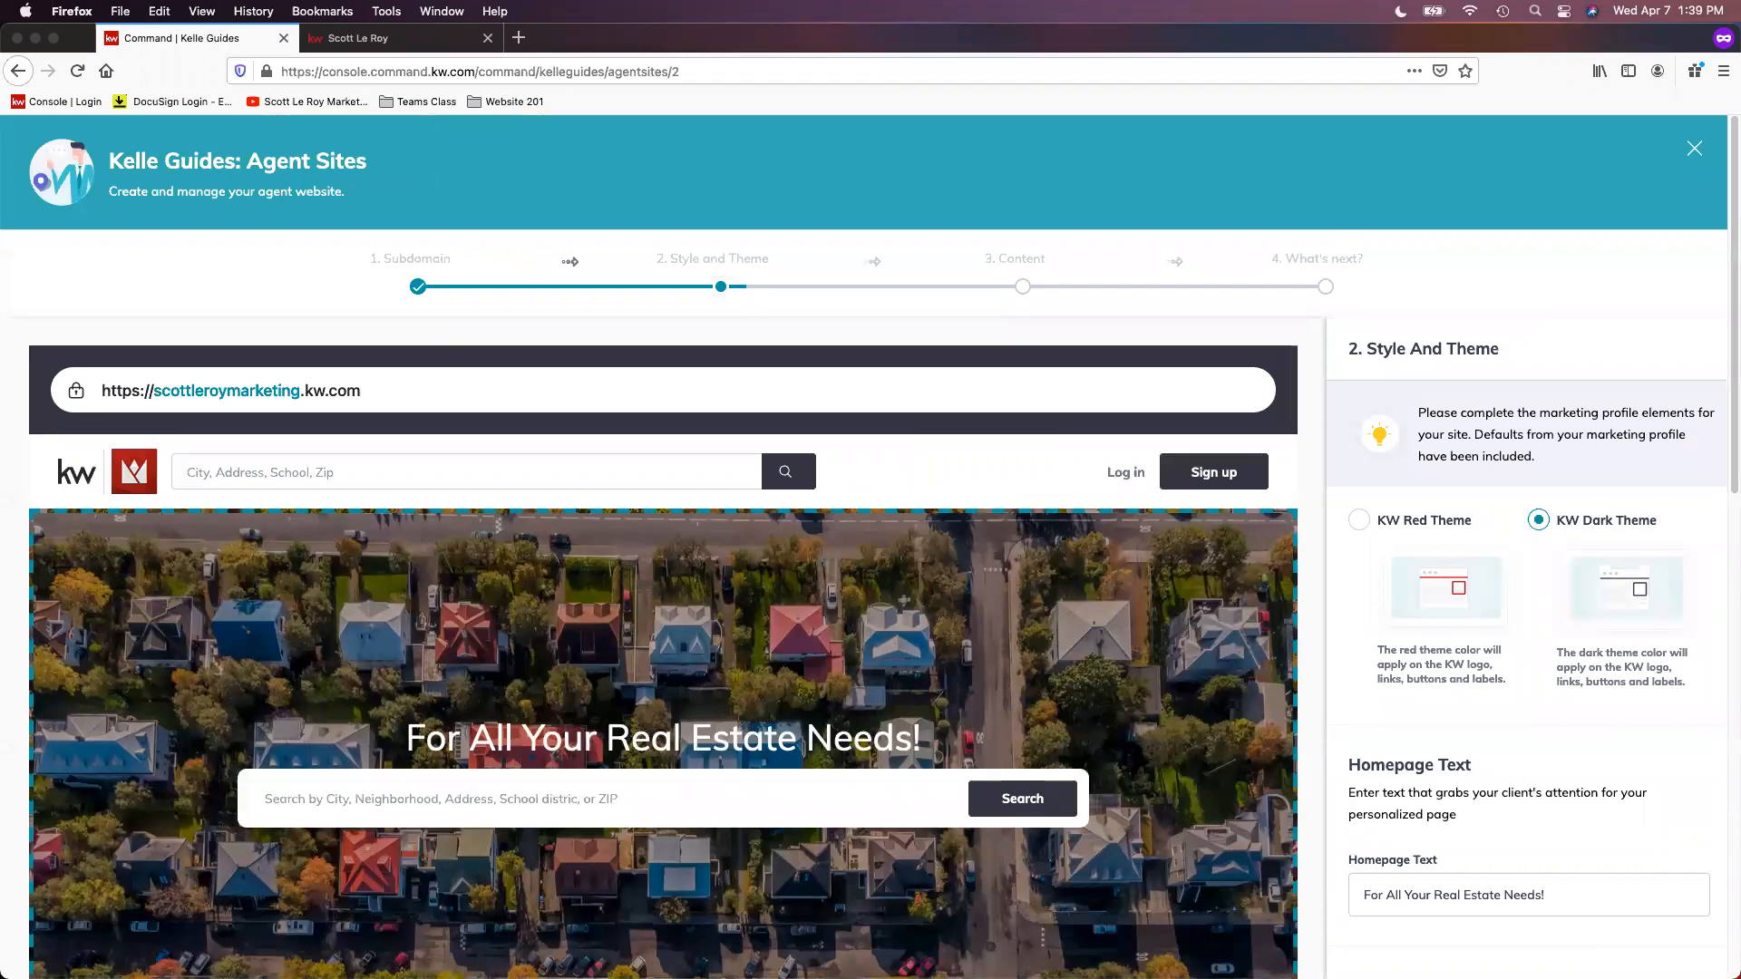
Step: Review the Homepage Text setting, compare it with the headline on the live site, and return to the Kelle Guide
{"action": "scroll", "coordinate": [1470, 460], "scroll_direction": "down", "scroll_amount": 1}
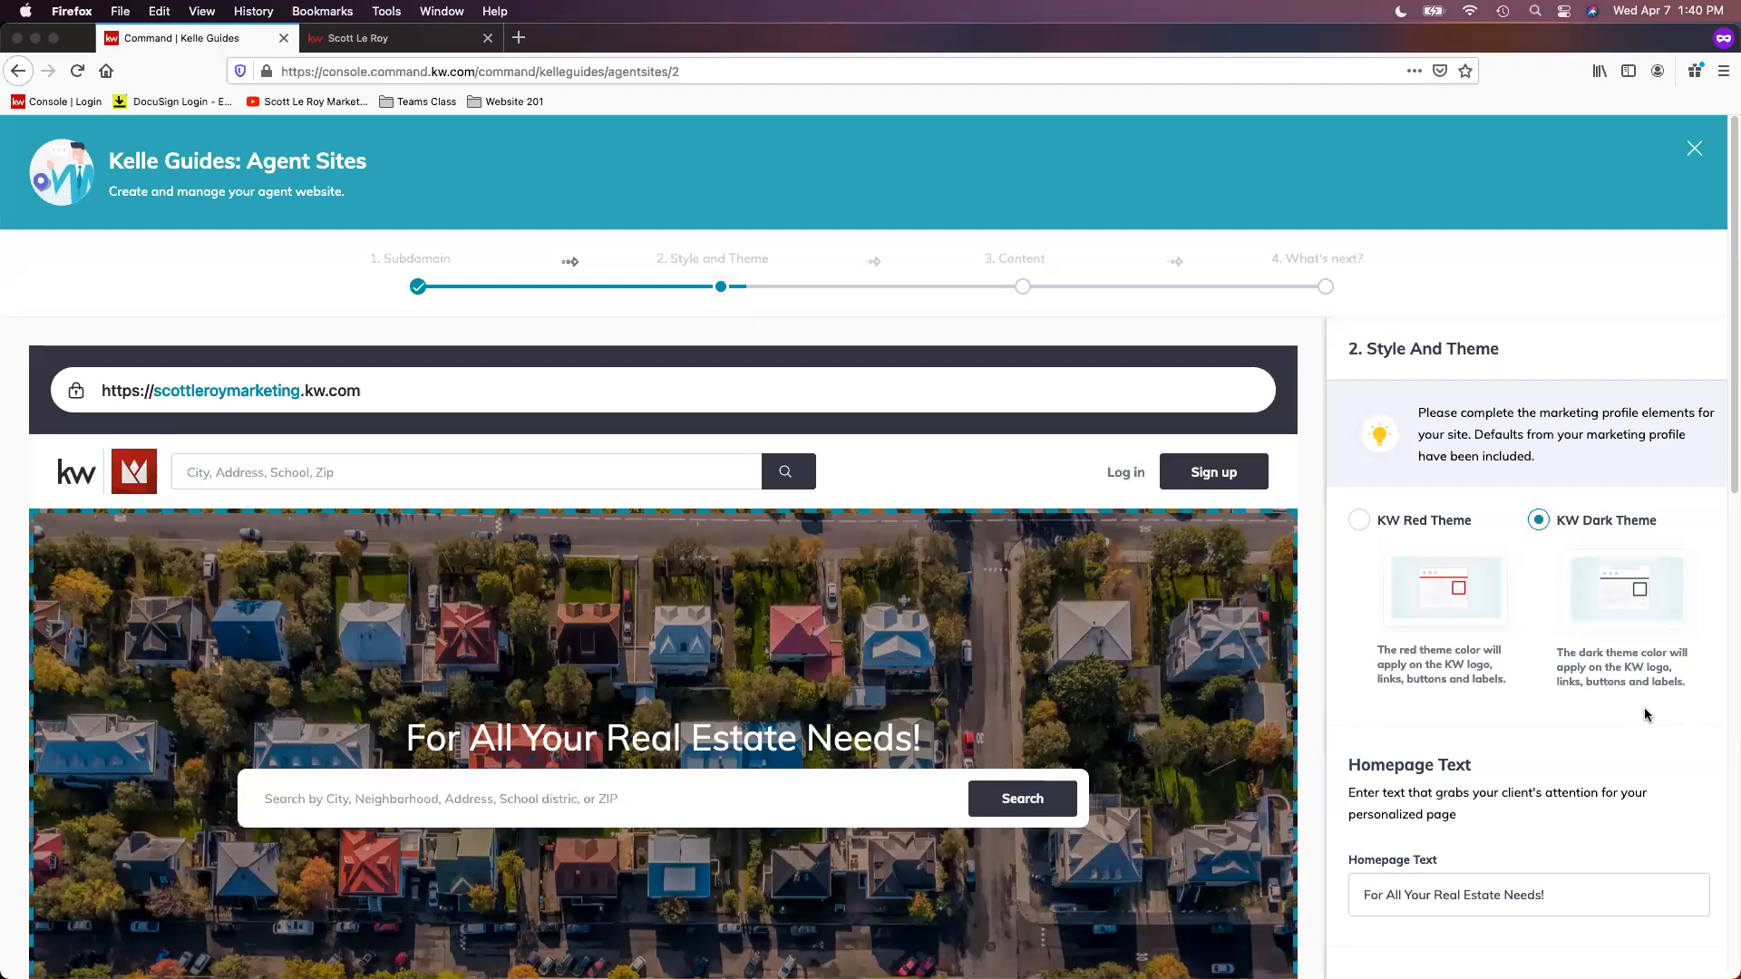
{"action": "scroll", "coordinate": [1650, 707], "scroll_direction": "down", "scroll_amount": 2}
{"action": "scroll", "coordinate": [1629, 694], "scroll_direction": "down", "scroll_amount": 2}
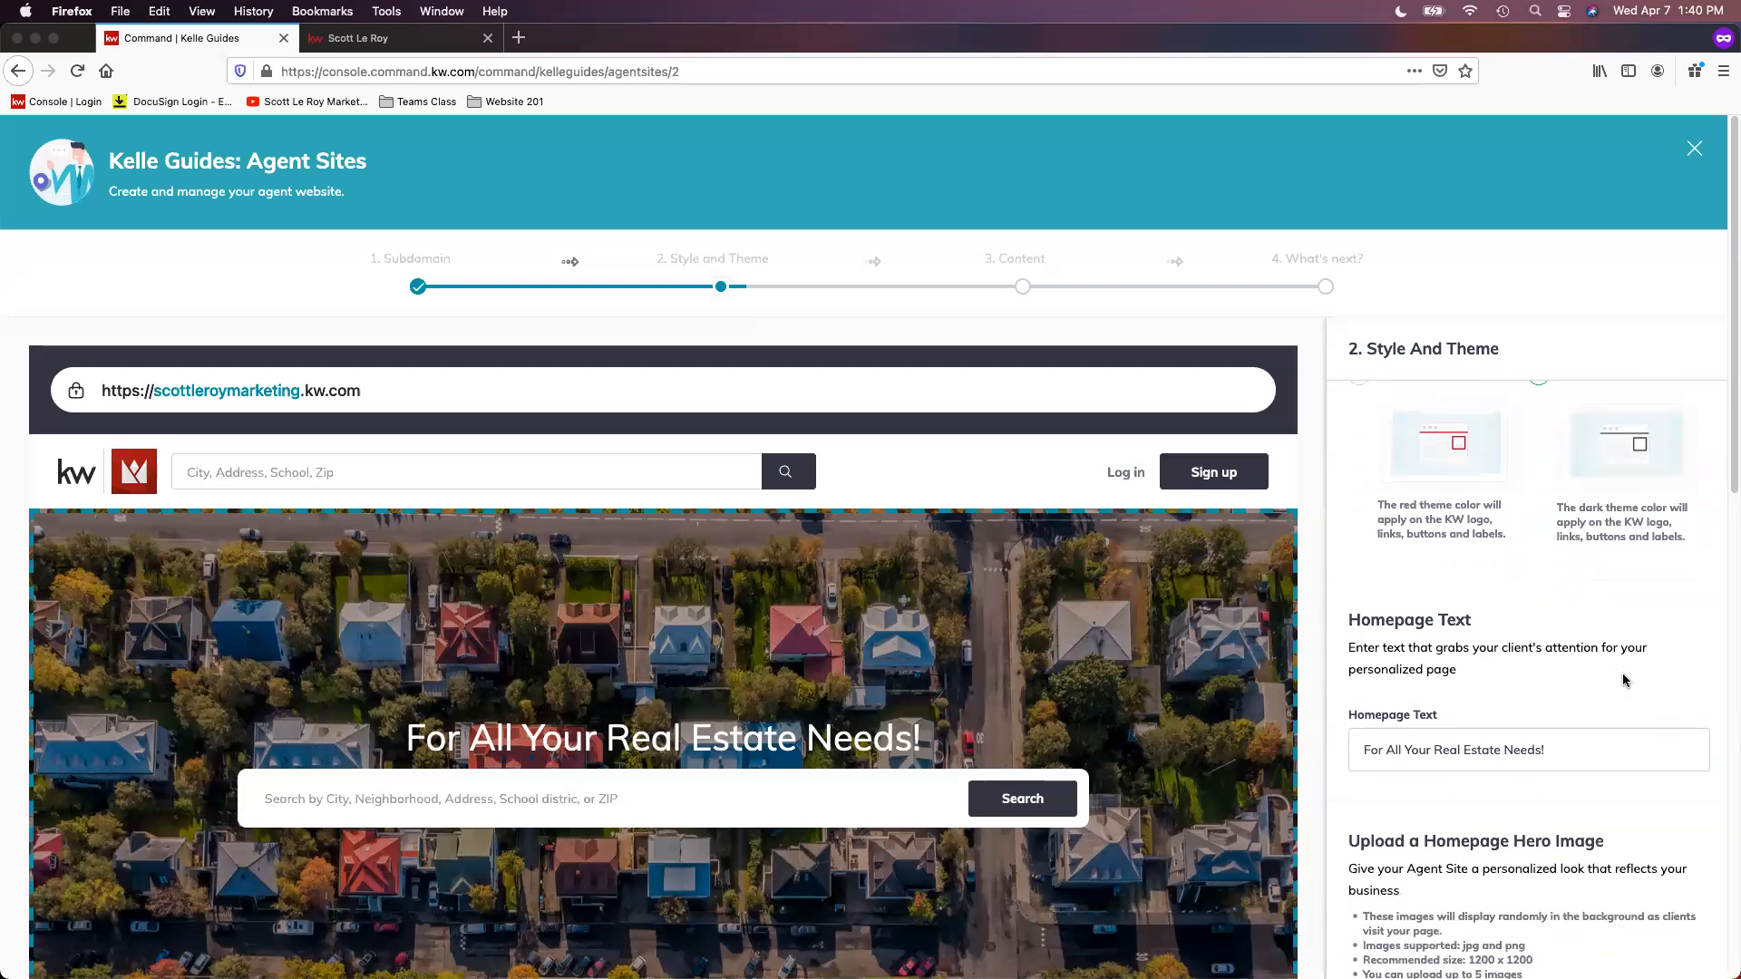
{"action": "scroll", "coordinate": [1622, 675], "scroll_direction": "down", "scroll_amount": 2}
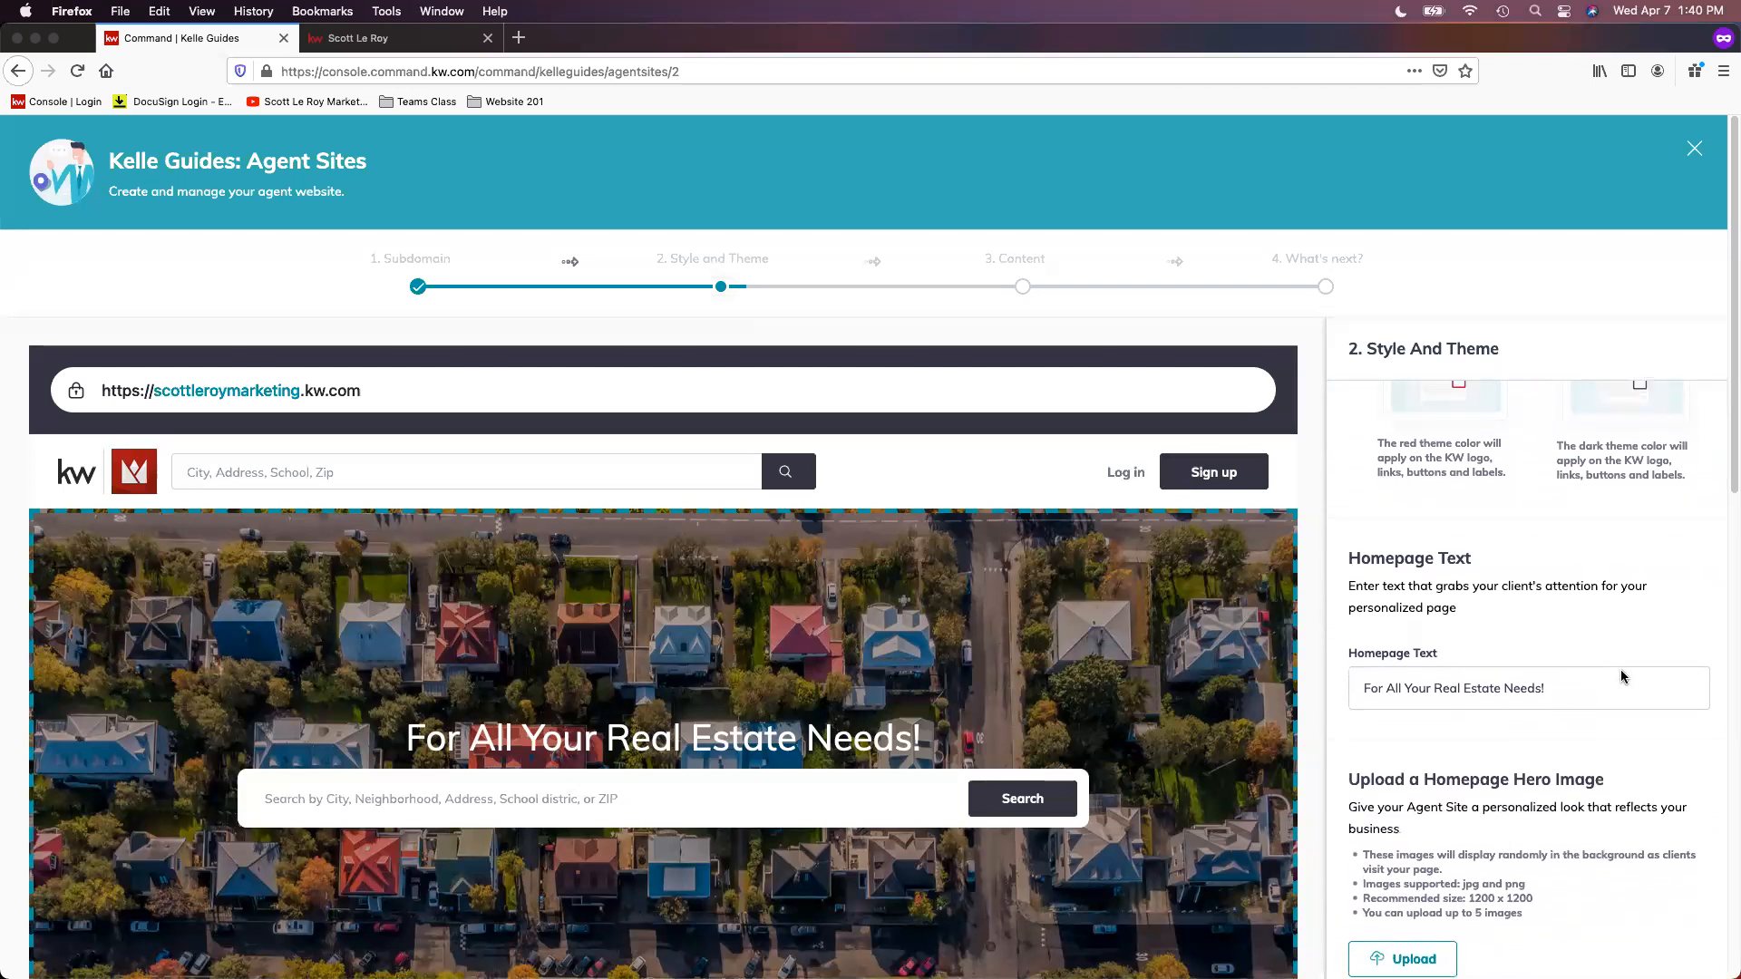
{"action": "scroll", "coordinate": [1622, 675], "scroll_direction": "down", "scroll_amount": 4}
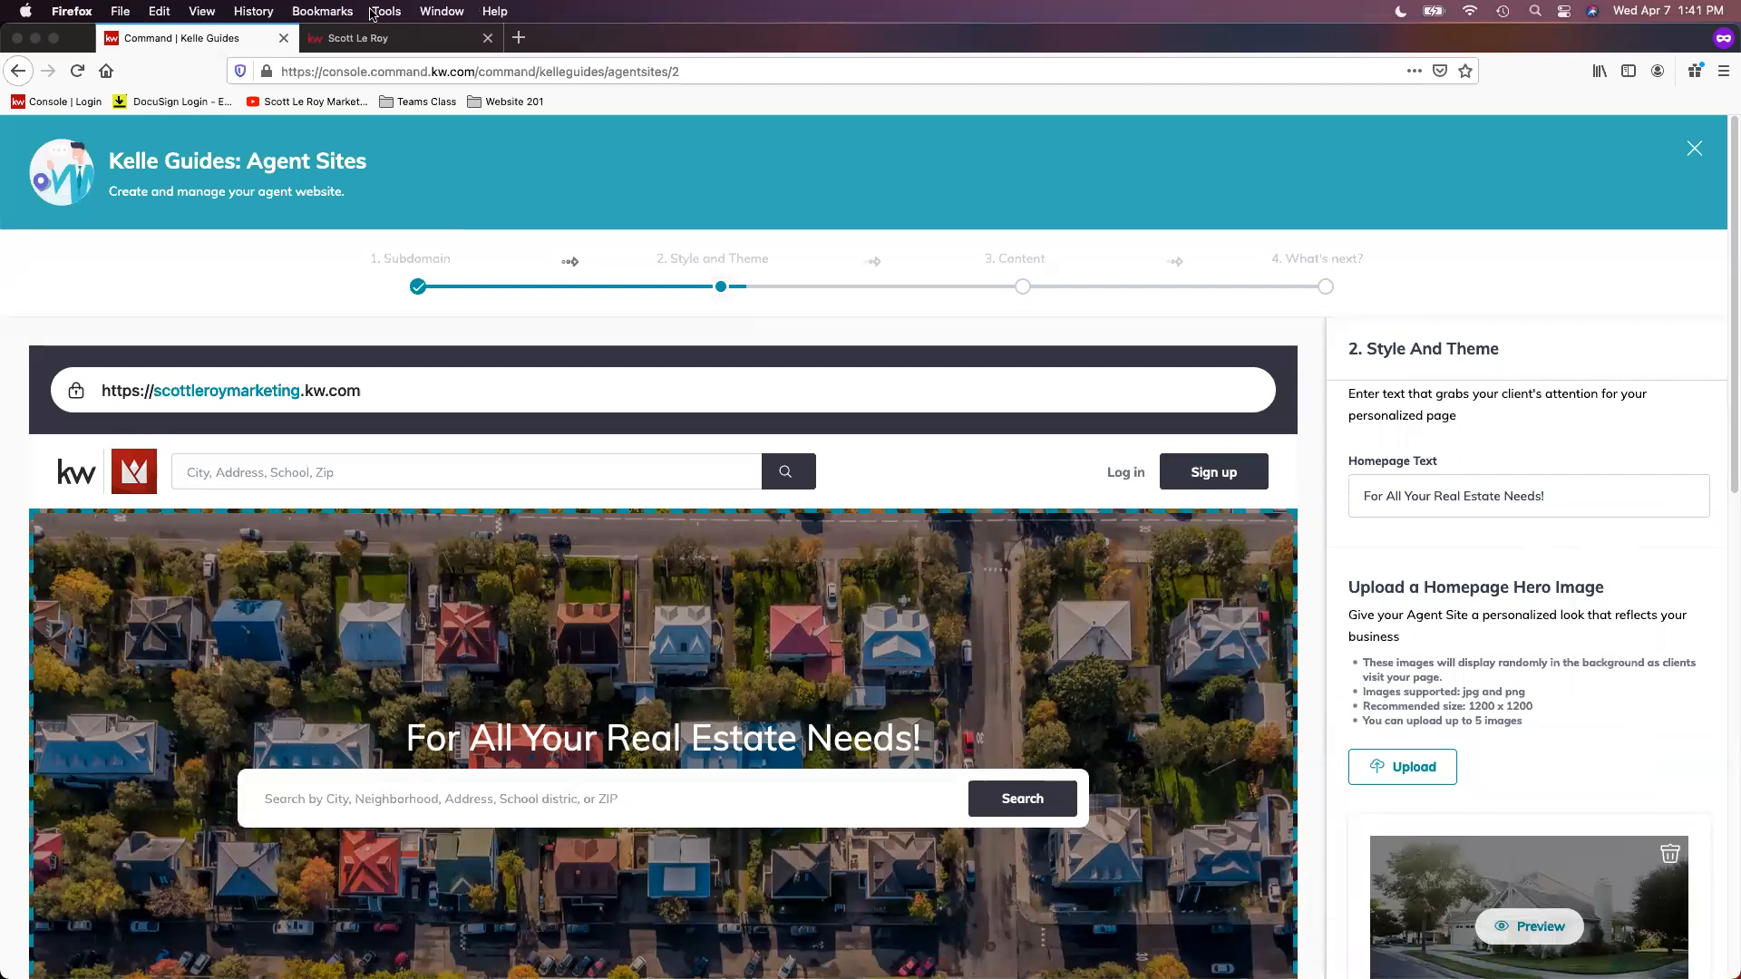
{"action": "left_click", "coordinate": [415, 43]}
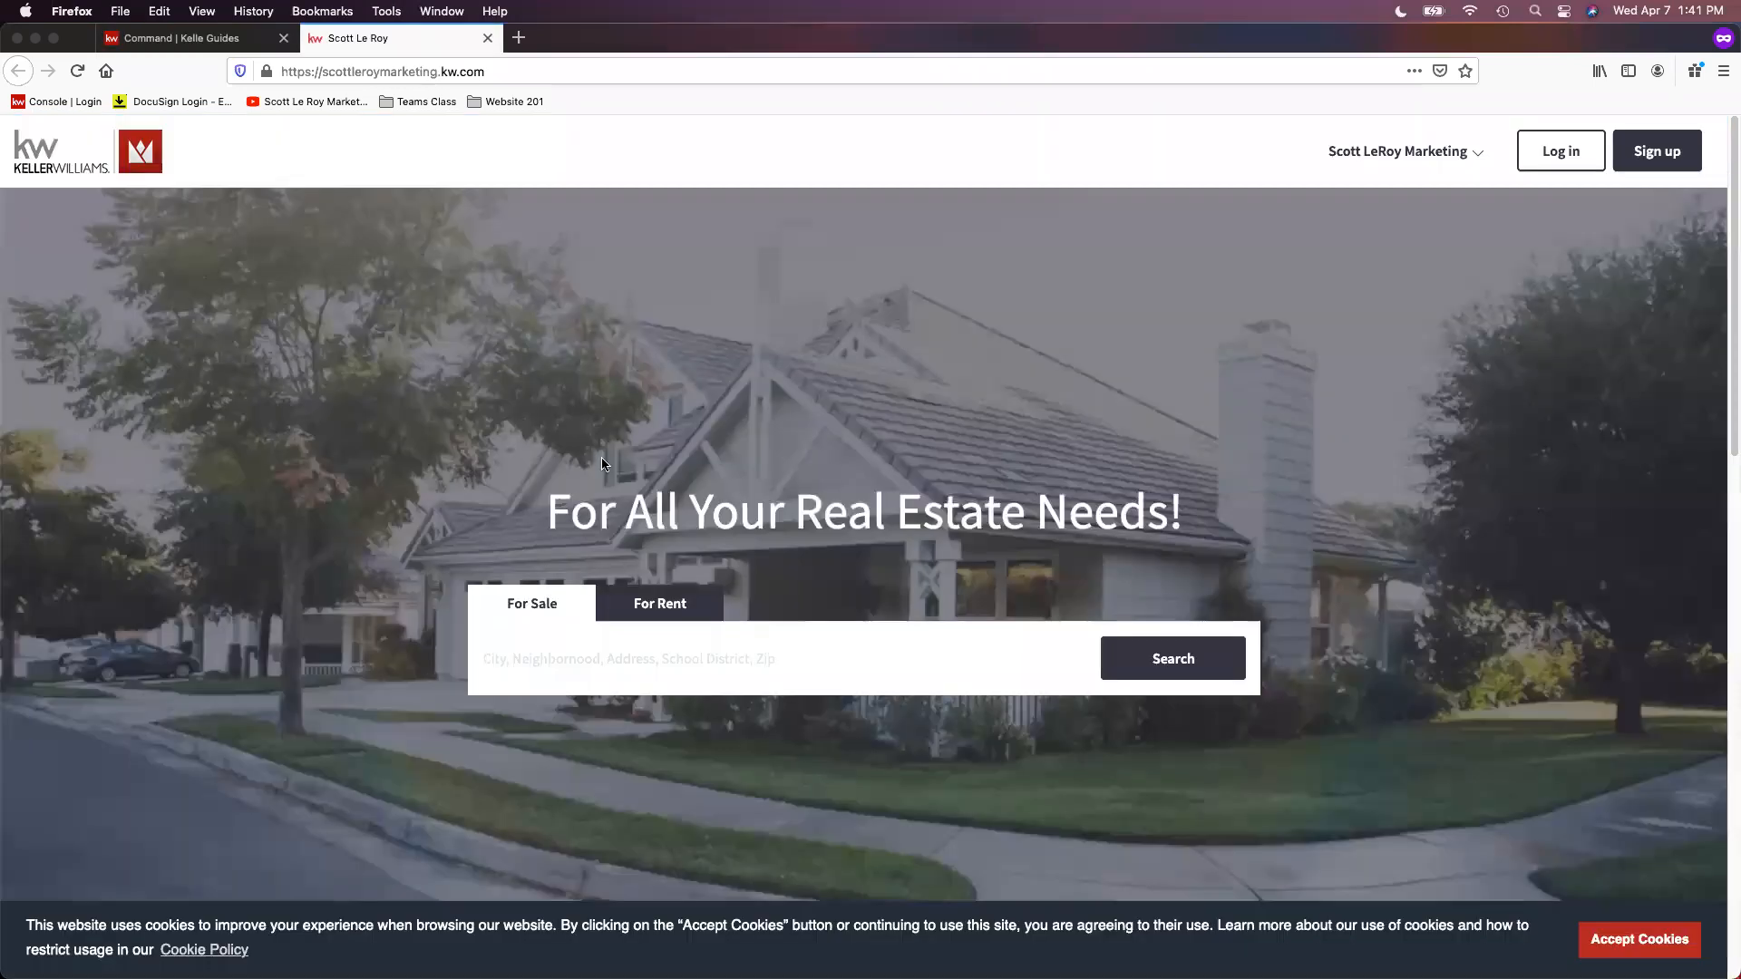
{"action": "left_click", "coordinate": [245, 38]}
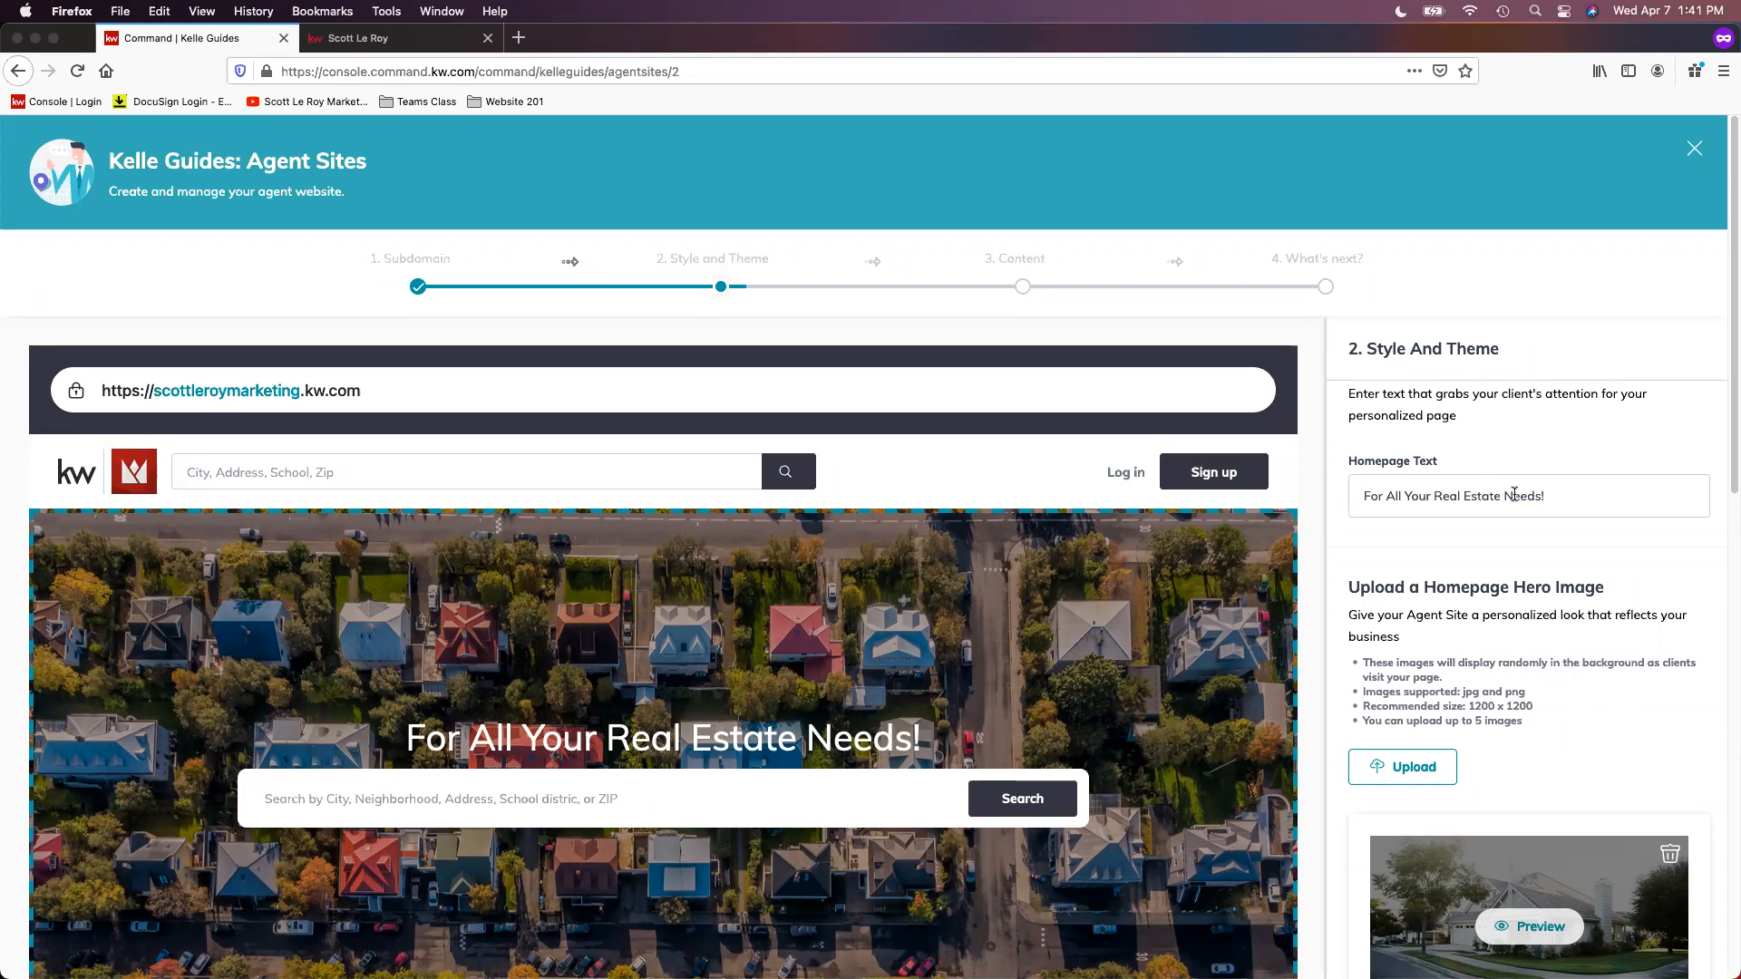
Step: Examine the homepage hero image guidelines for supported formats, recommended size and maximum number of images
{"action": "scroll", "coordinate": [1541, 526], "scroll_direction": "down", "scroll_amount": 2}
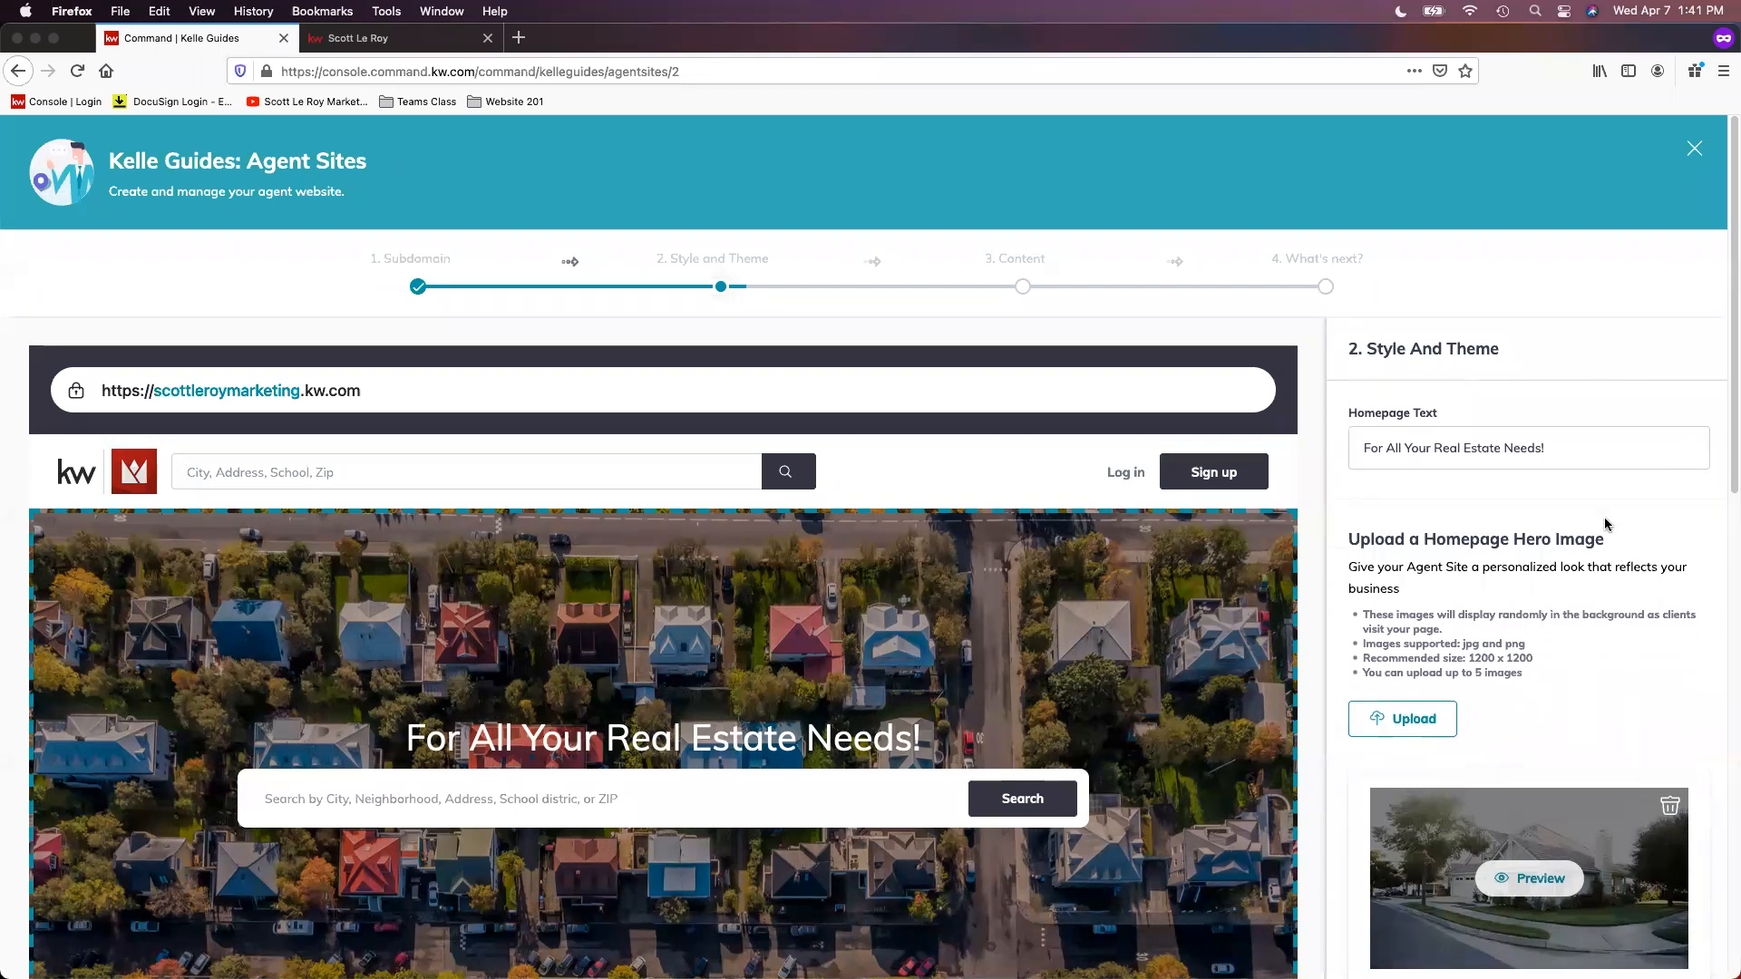
{"action": "scroll", "coordinate": [1605, 525], "scroll_direction": "down", "scroll_amount": 1}
{"action": "scroll", "coordinate": [1559, 450], "scroll_direction": "up", "scroll_amount": 1}
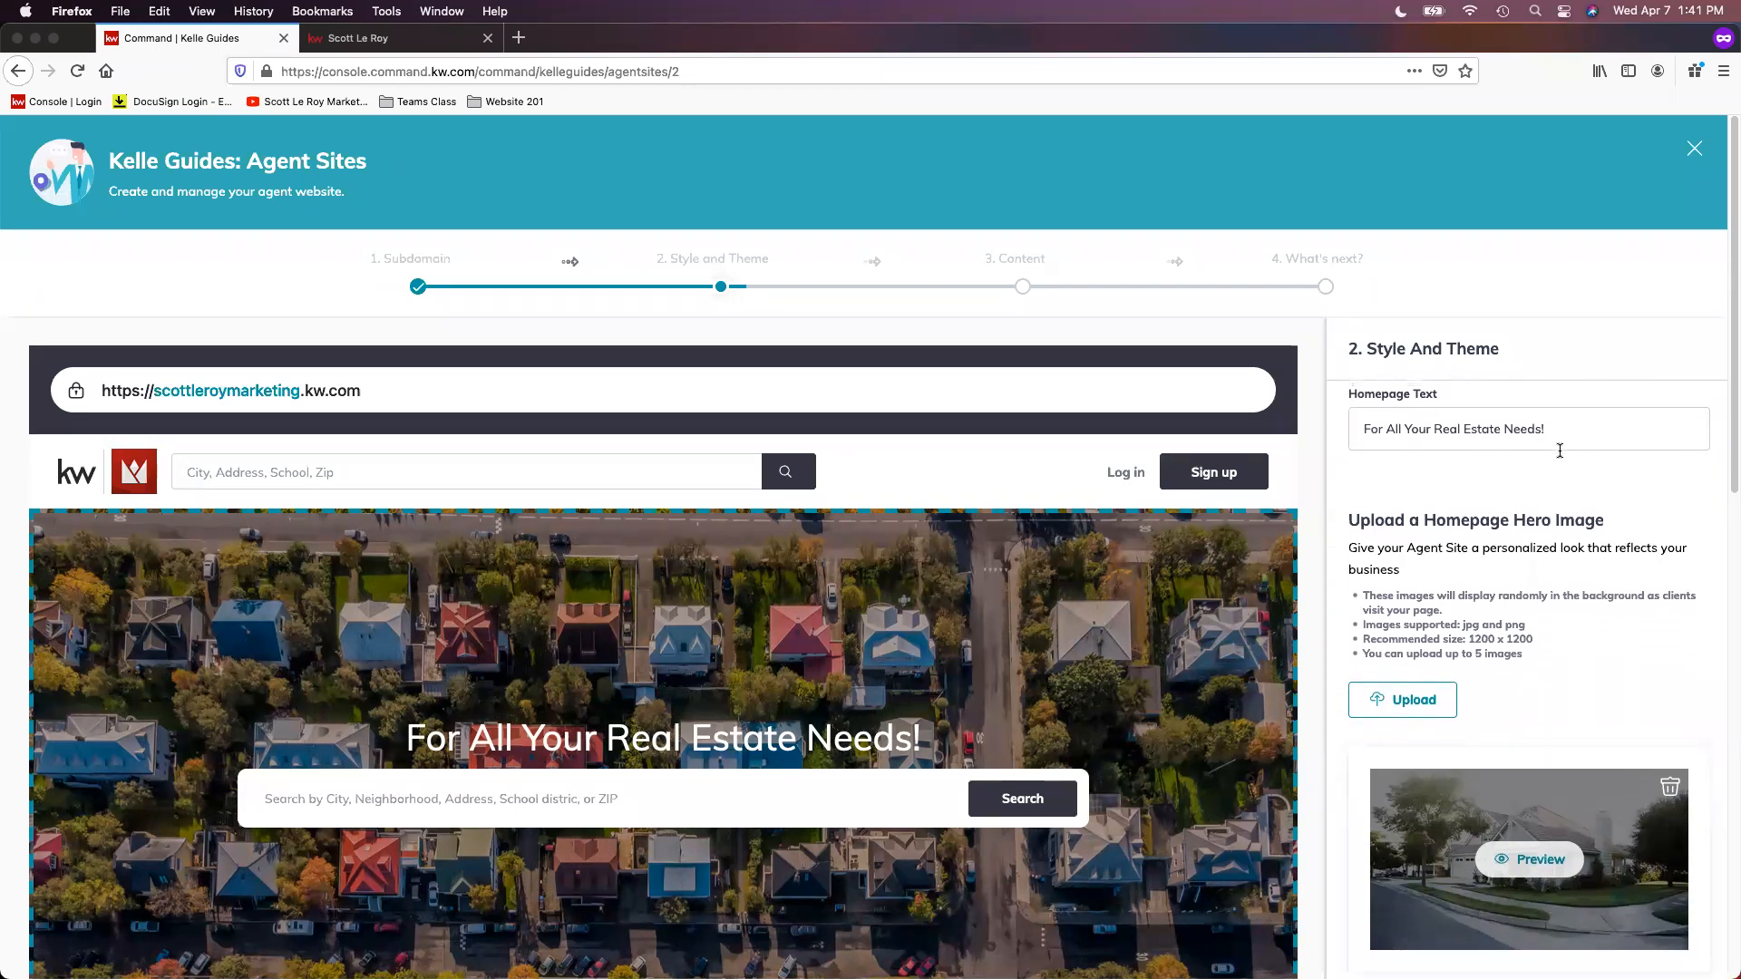
{"action": "scroll", "coordinate": [1564, 462], "scroll_direction": "up", "scroll_amount": 1}
{"action": "scroll", "coordinate": [1582, 586], "scroll_direction": "down", "scroll_amount": 1}
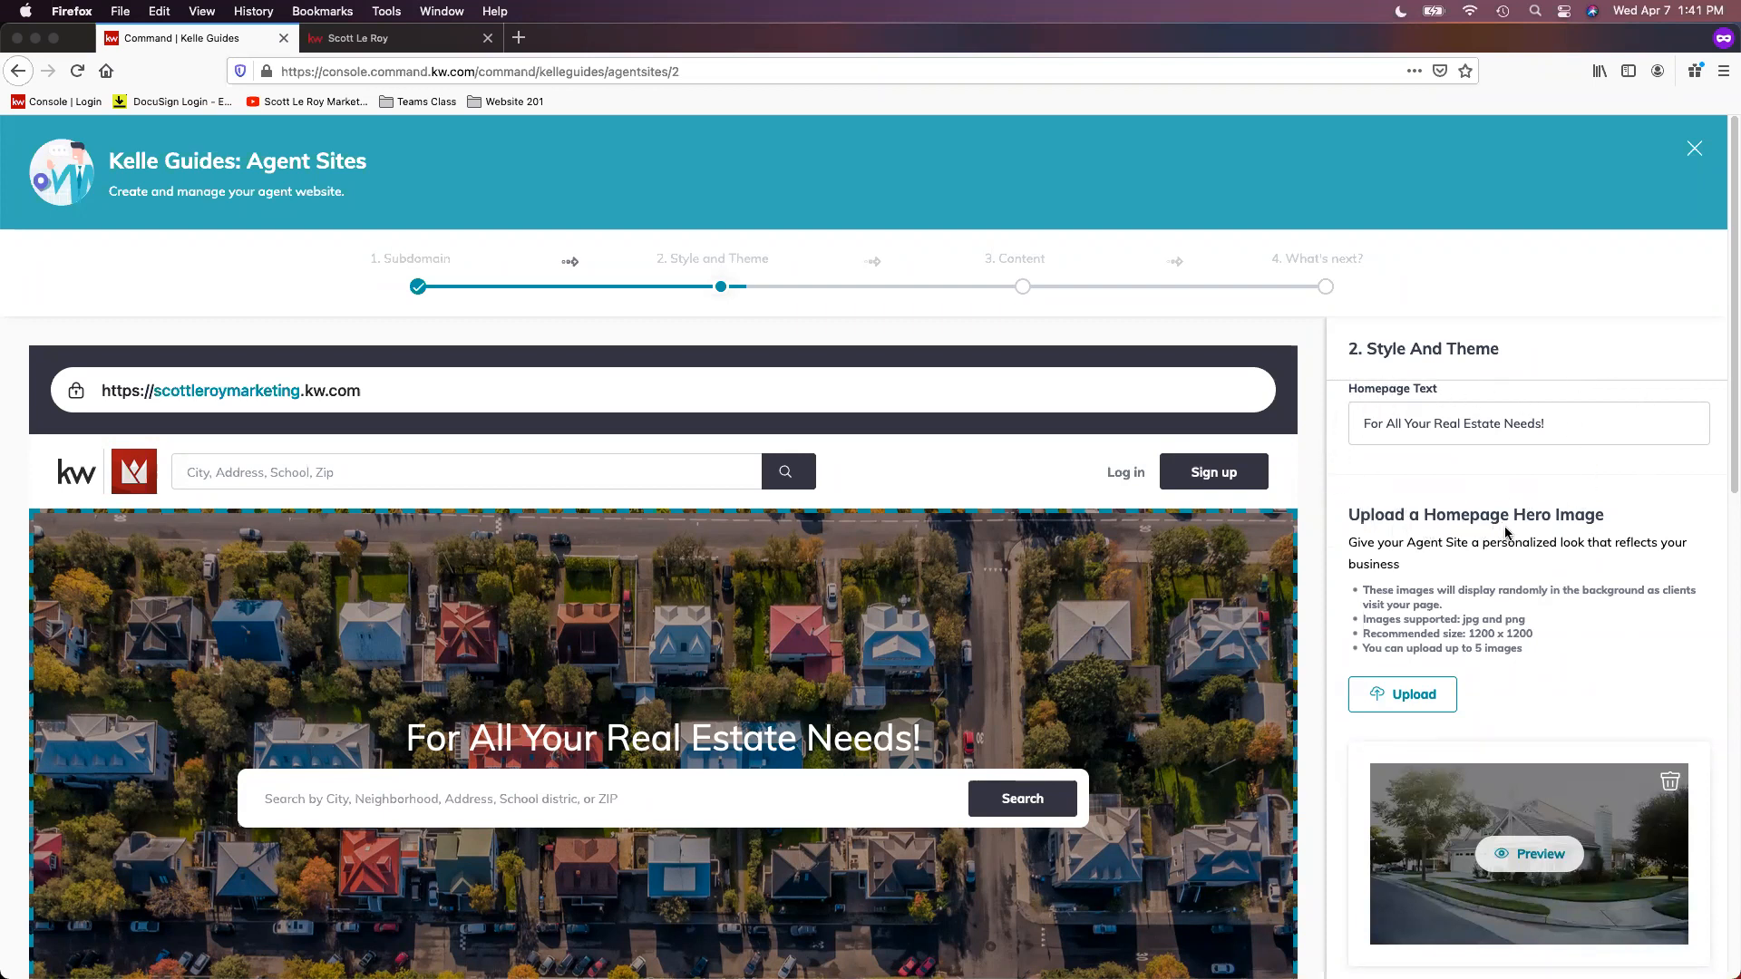
{"action": "scroll", "coordinate": [1506, 532], "scroll_direction": "down", "scroll_amount": 1}
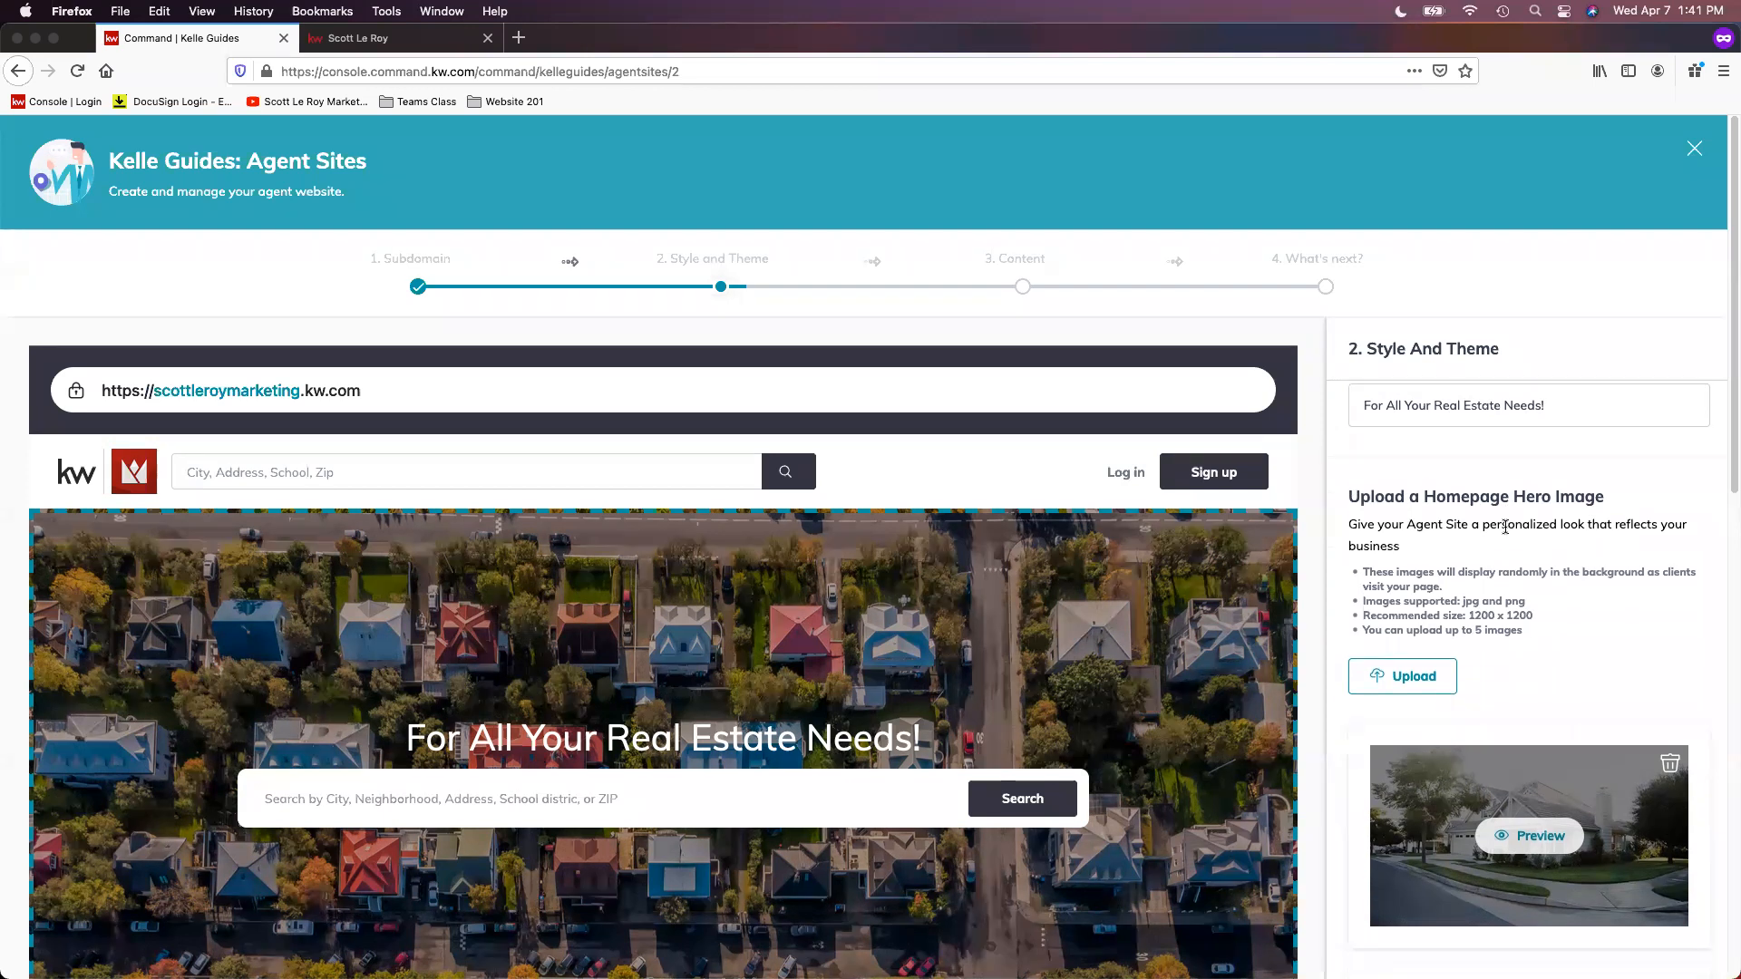
{"action": "scroll", "coordinate": [1504, 525], "scroll_direction": "down", "scroll_amount": 2}
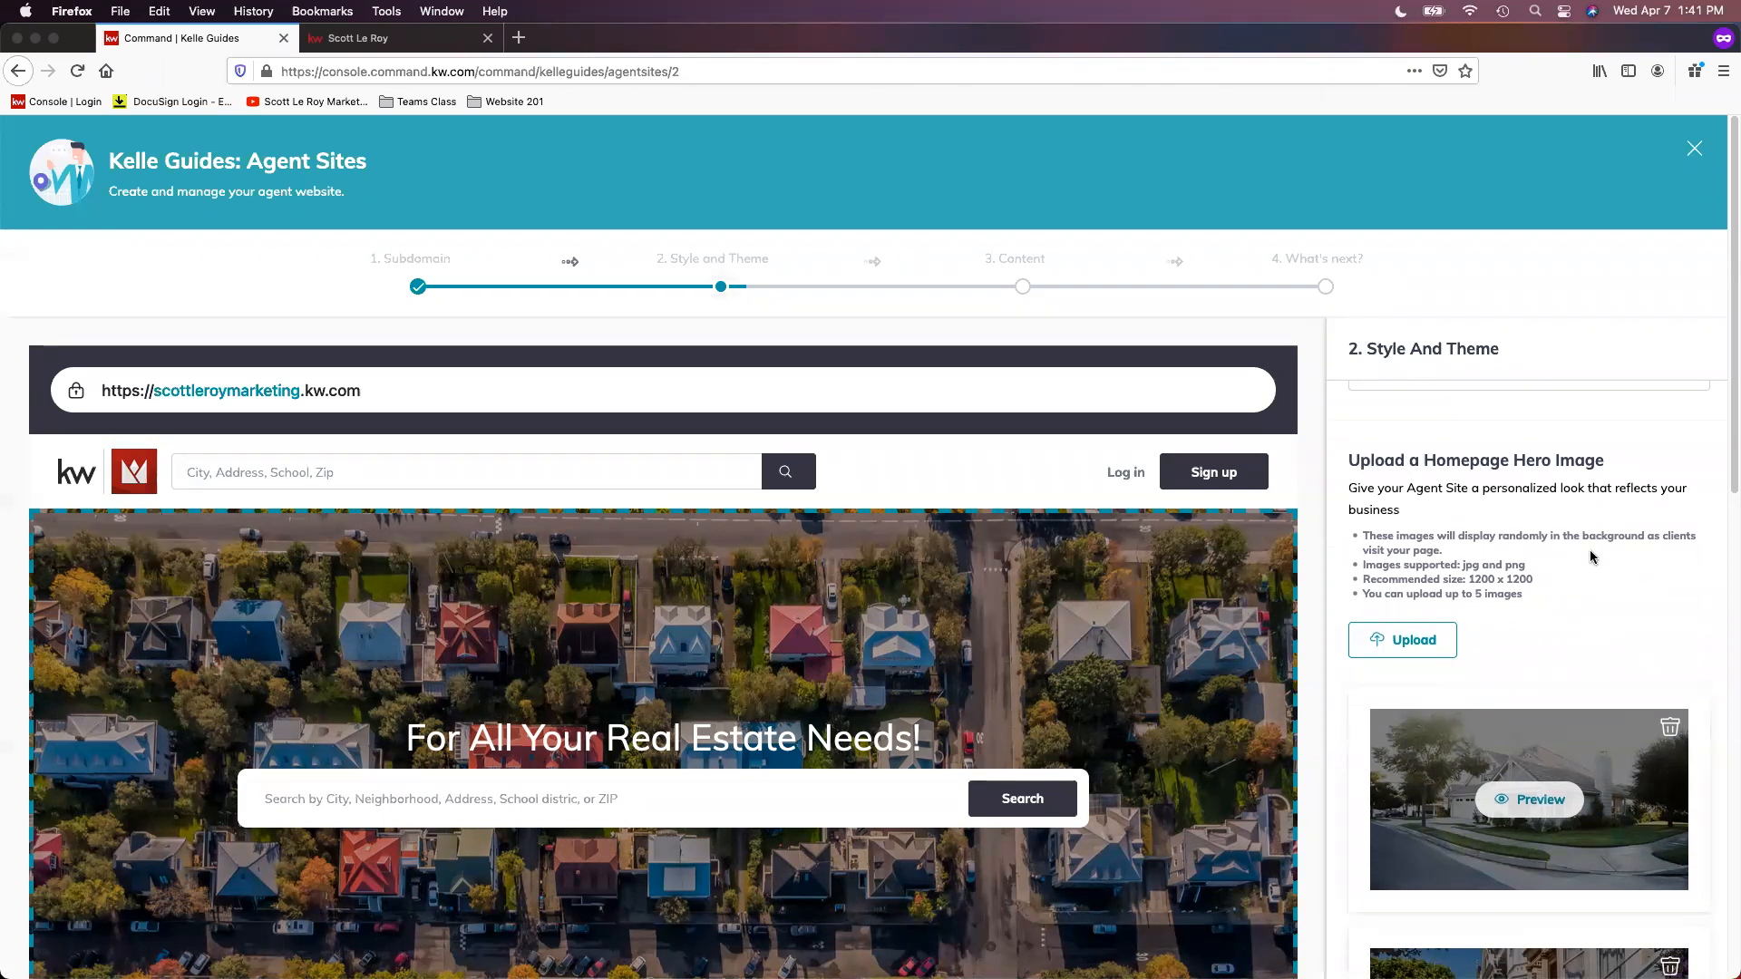
{"action": "scroll", "coordinate": [1660, 567], "scroll_direction": "down", "scroll_amount": 3}
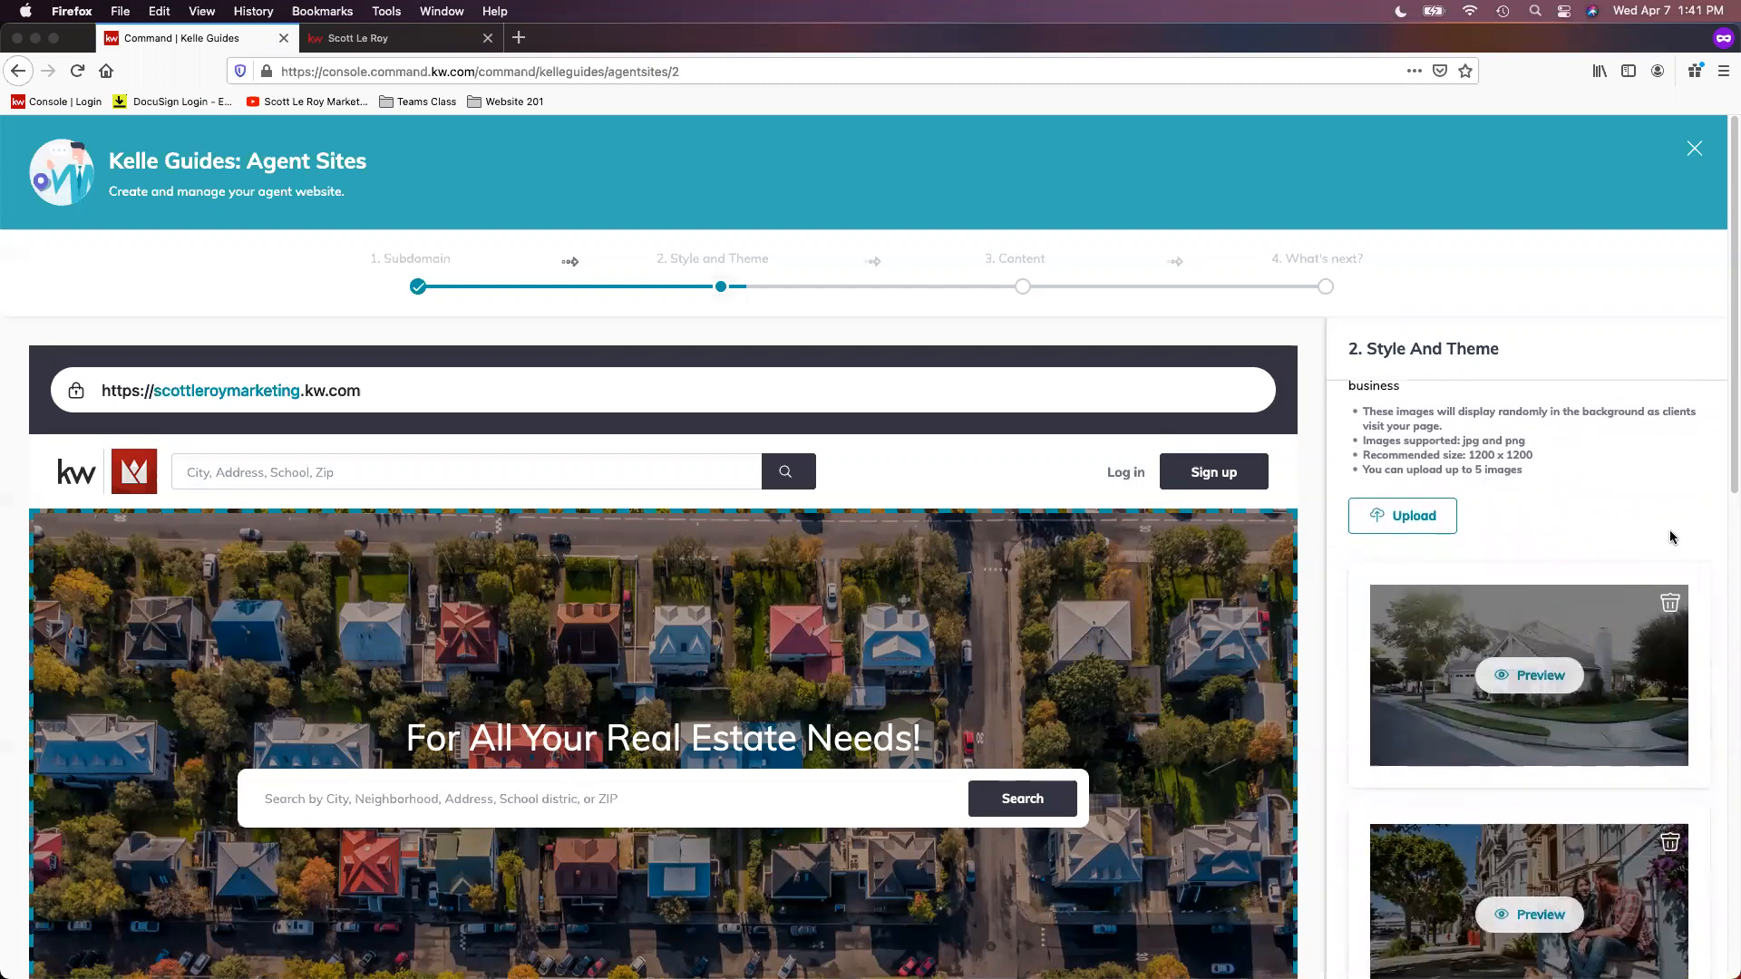
{"action": "scroll", "coordinate": [1673, 537], "scroll_direction": "down", "scroll_amount": 1}
{"action": "scroll", "coordinate": [1673, 537], "scroll_direction": "up", "scroll_amount": 6}
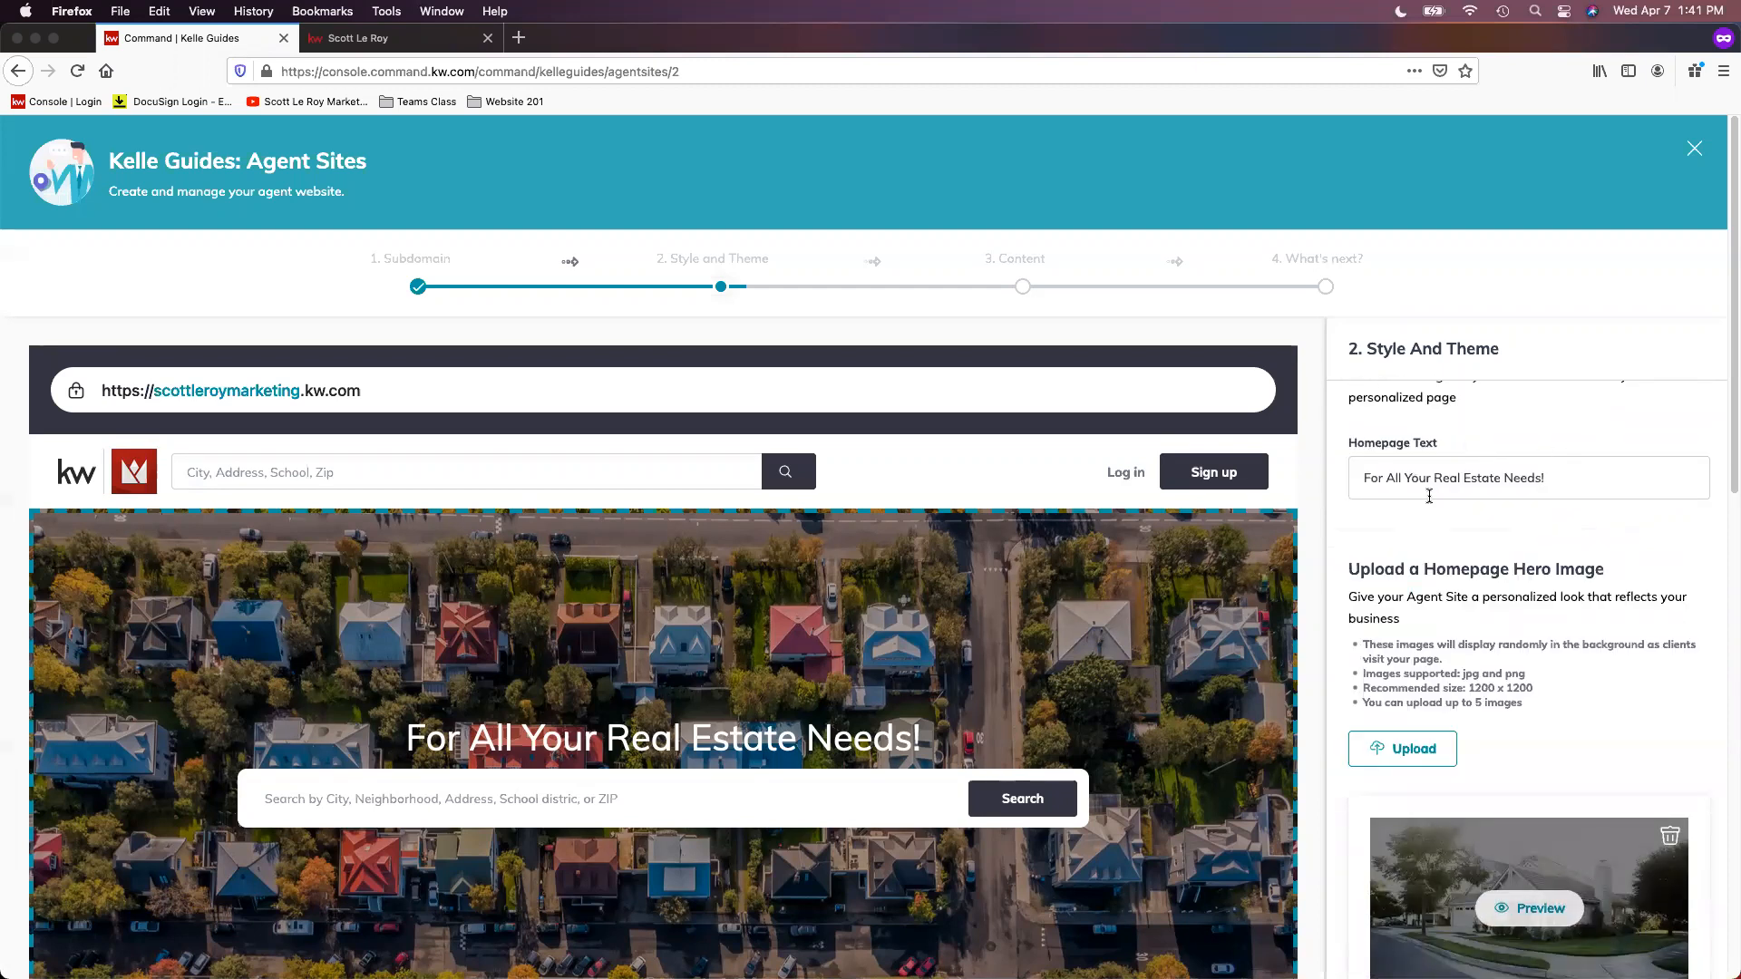
{"action": "scroll", "coordinate": [1490, 510], "scroll_direction": "down", "scroll_amount": 2}
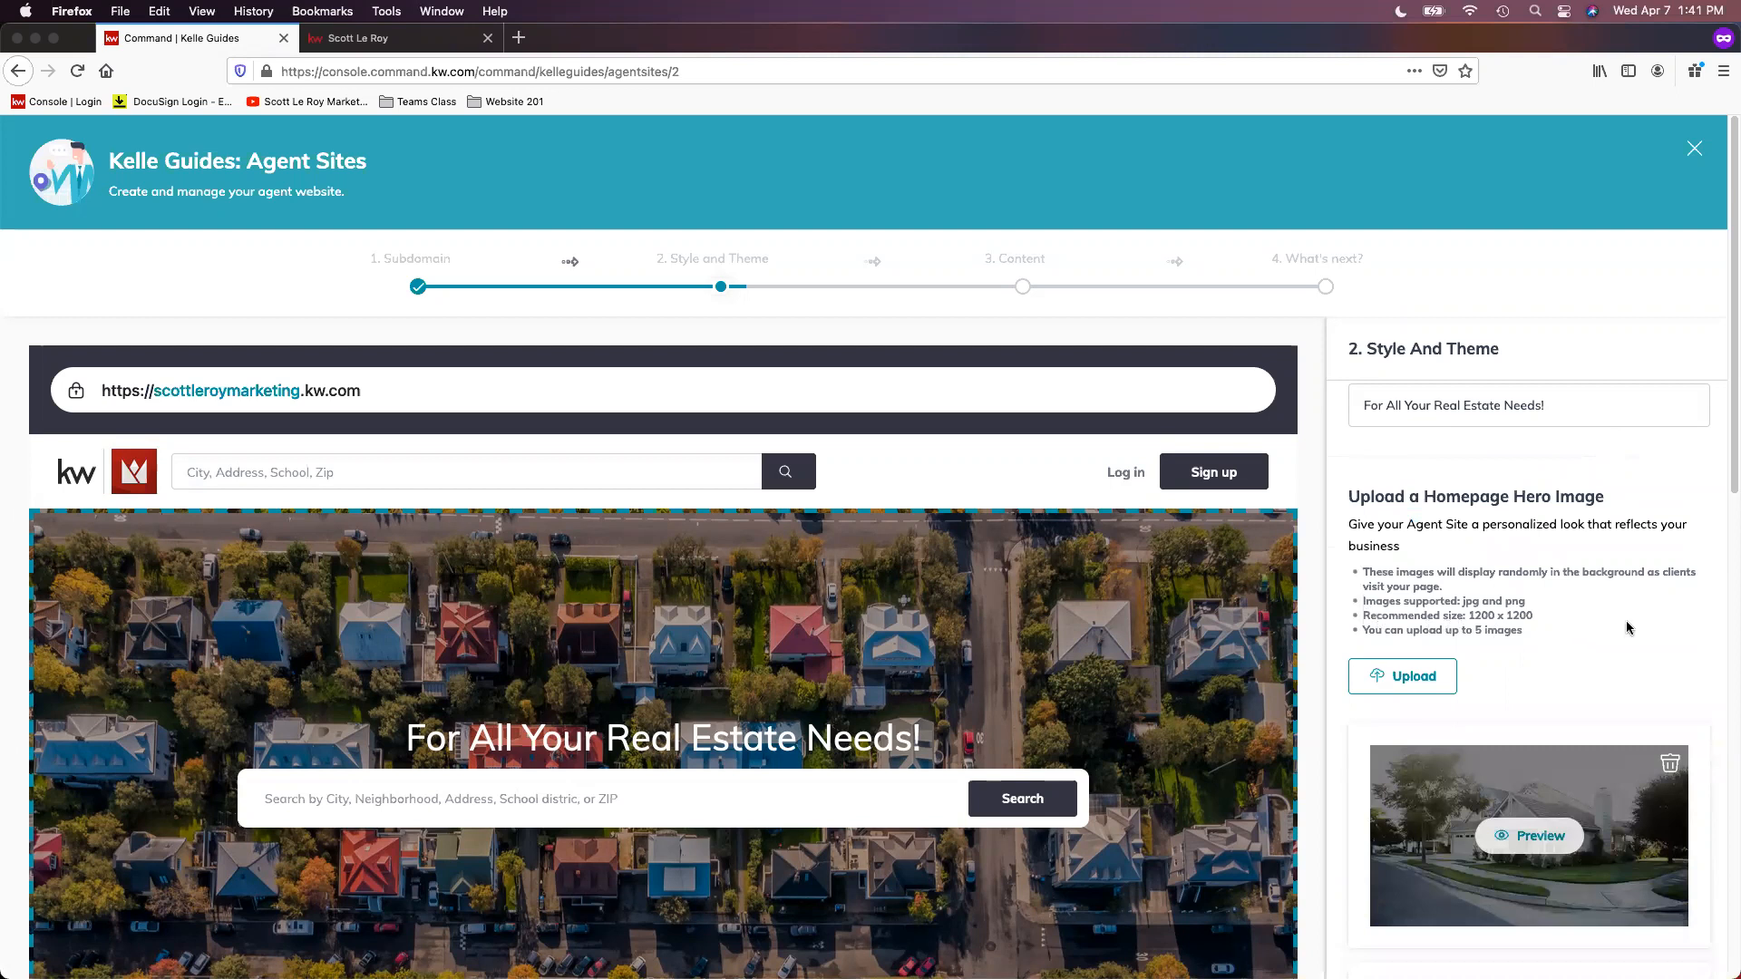
{"action": "scroll", "coordinate": [1705, 692], "scroll_direction": "down", "scroll_amount": 1}
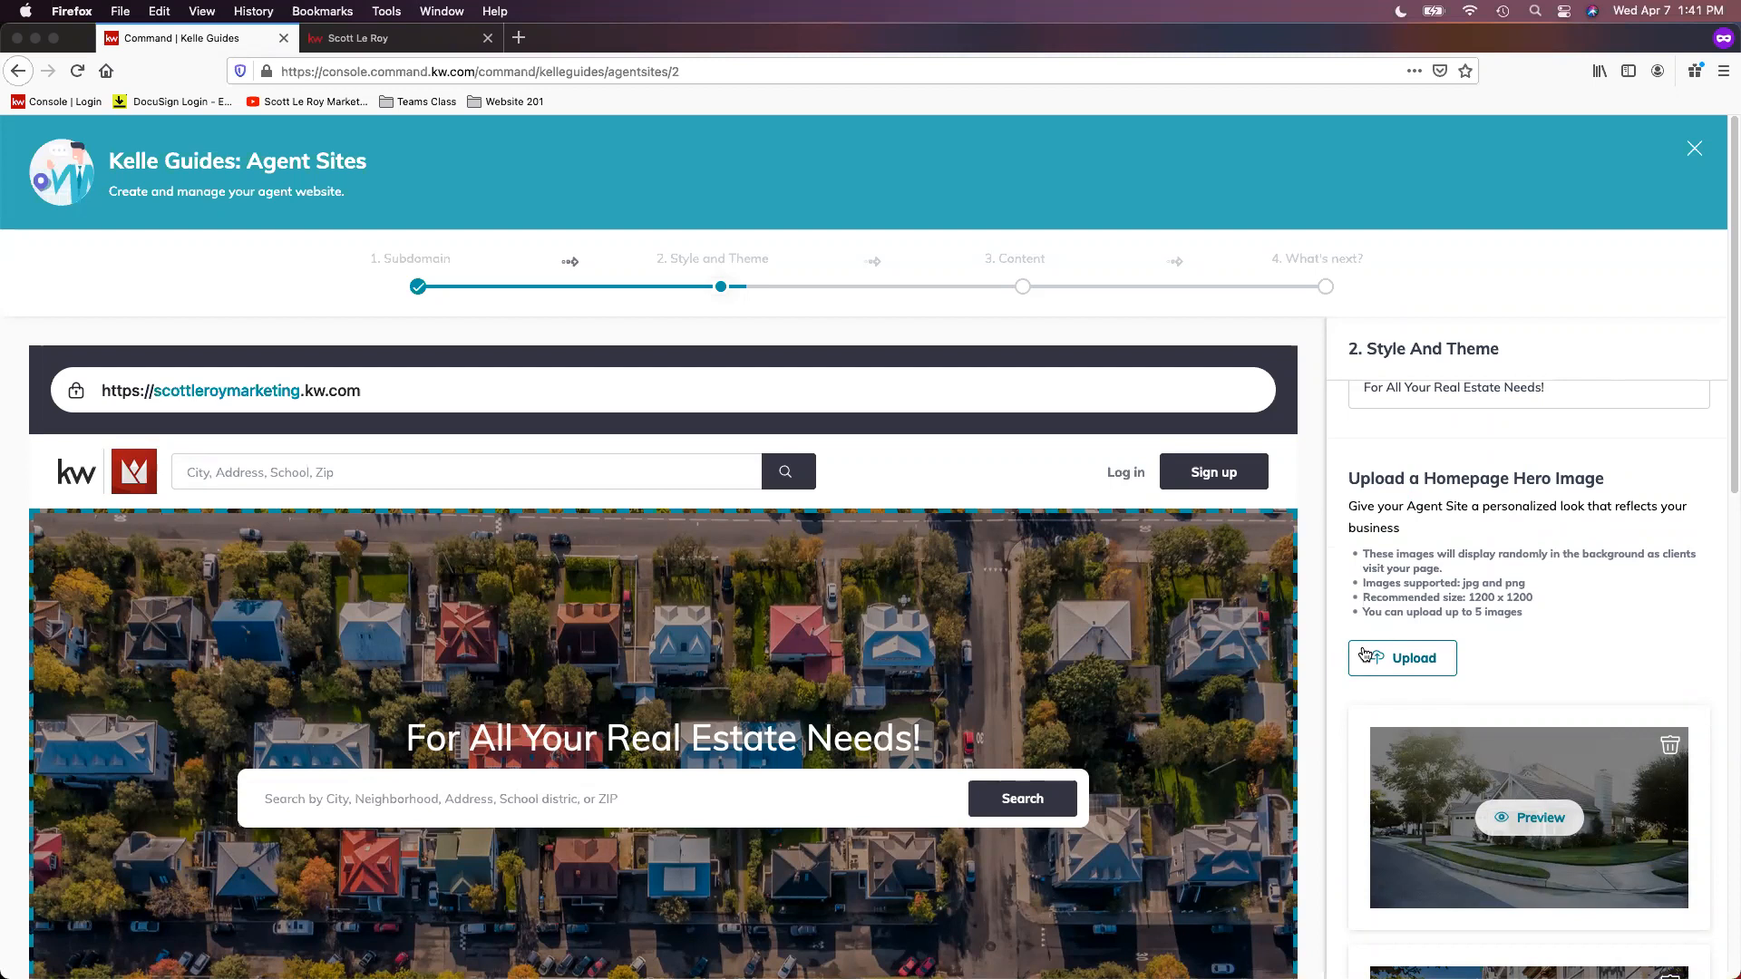
Step: Accept the cookies on the live site, view its hero background image, and return to the Kelle Guide
{"action": "left_click", "coordinate": [448, 41]}
{"action": "left_click", "coordinate": [1645, 934]}
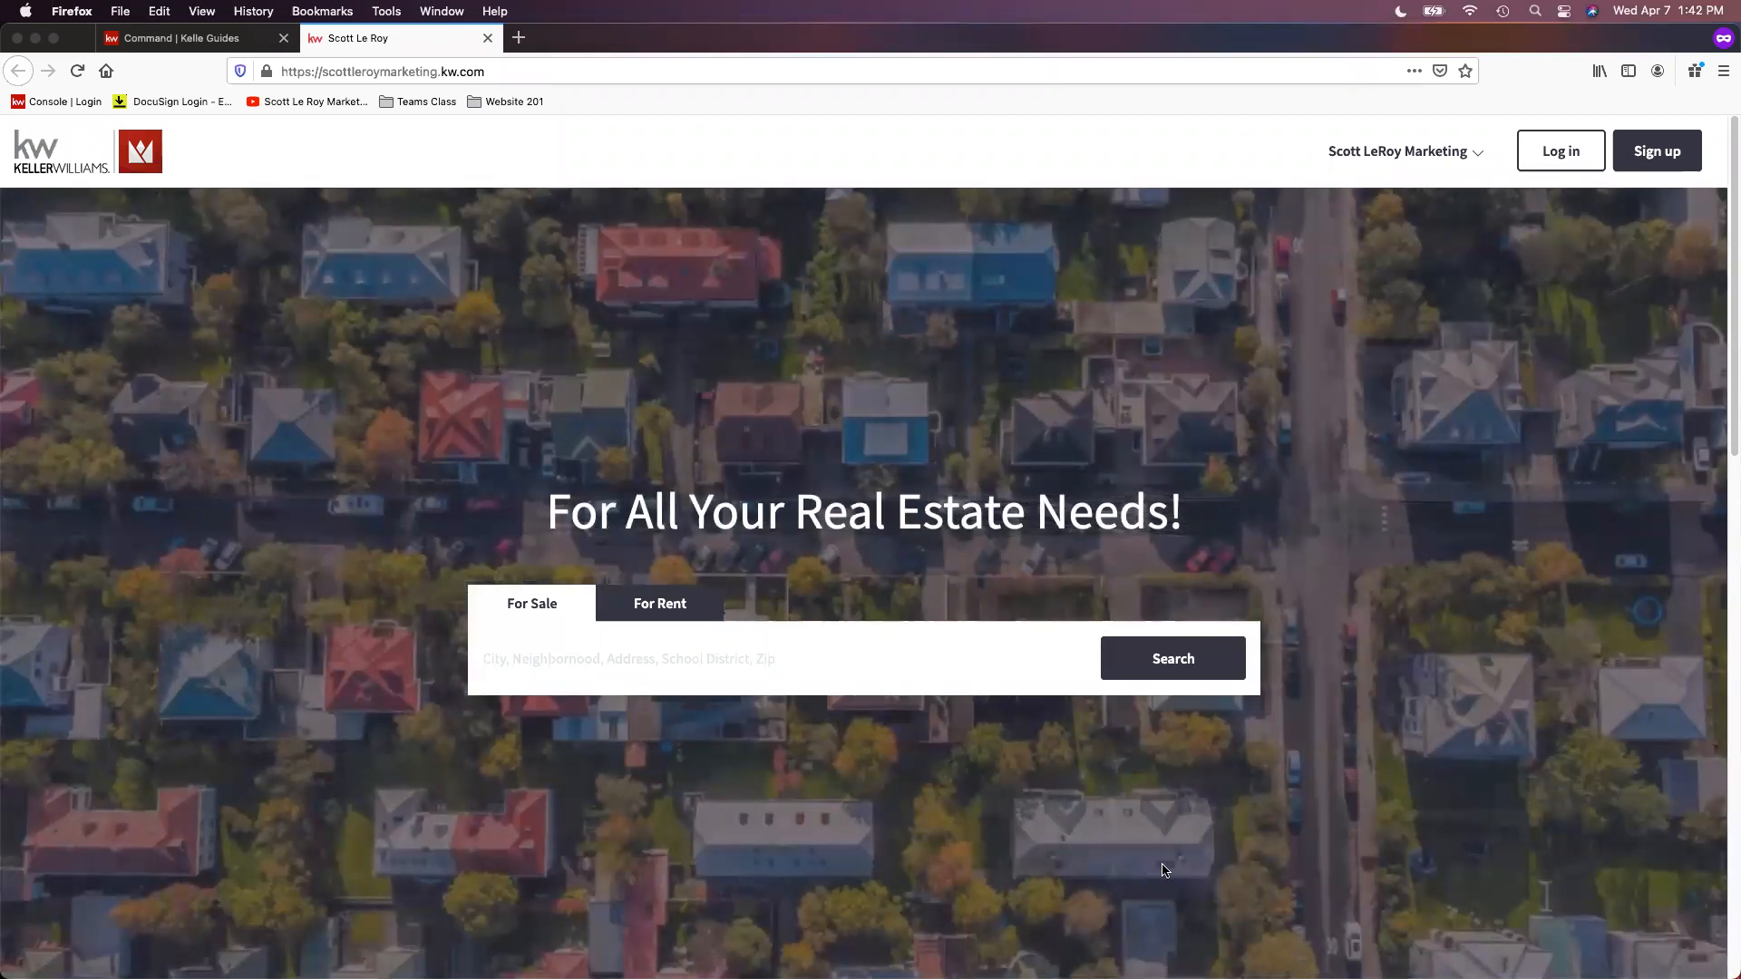
{"action": "left_click", "coordinate": [201, 41]}
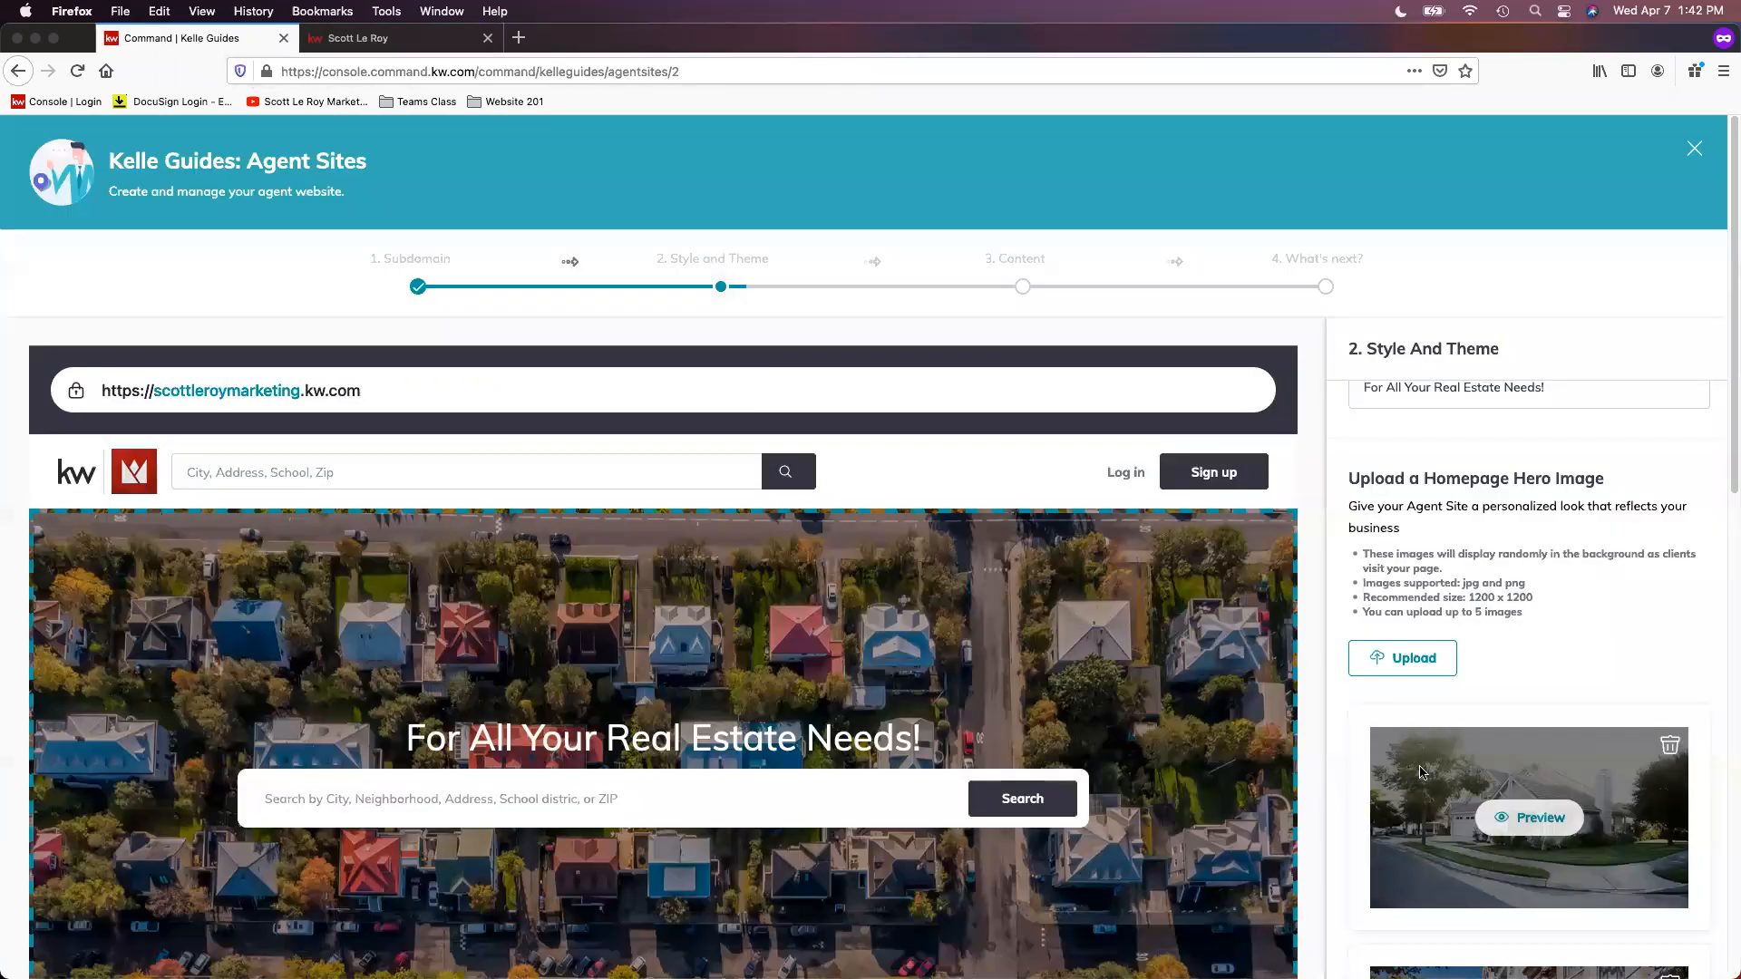
Step: Look through the homepage hero images already uploaded in Style and Theme
{"action": "scroll", "coordinate": [1600, 716], "scroll_direction": "down", "scroll_amount": 2}
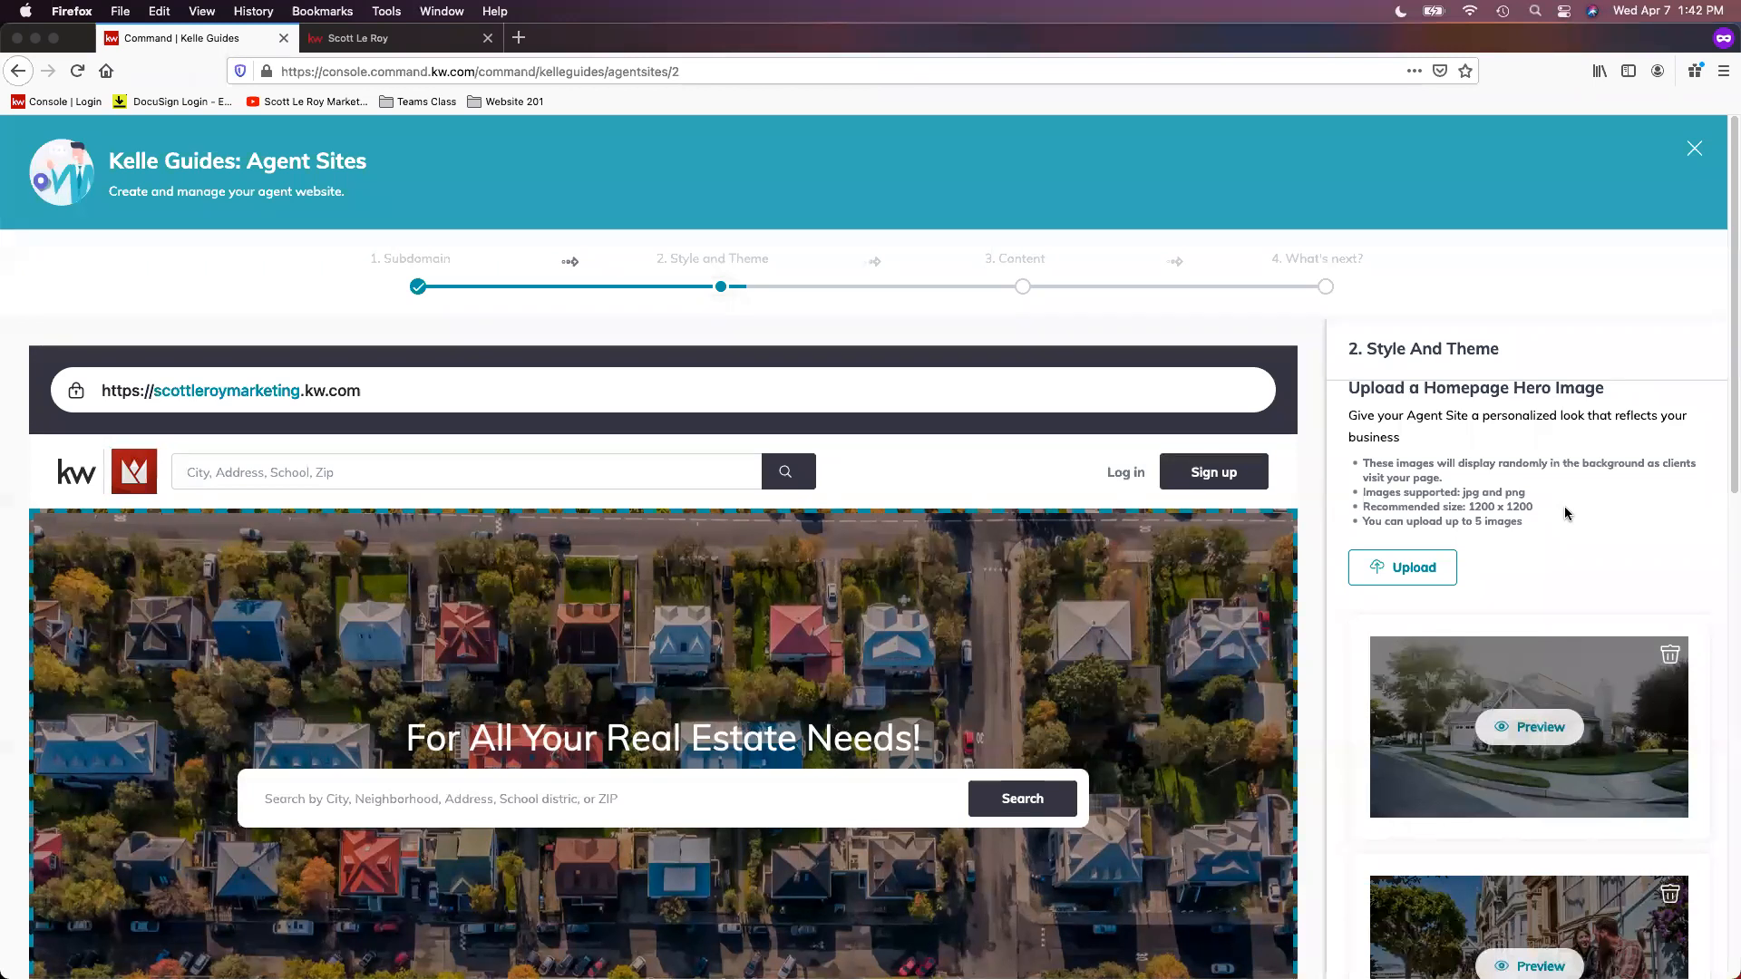
{"action": "scroll", "coordinate": [1371, 707], "scroll_direction": "down", "scroll_amount": 4}
{"action": "scroll", "coordinate": [1335, 699], "scroll_direction": "down", "scroll_amount": 5}
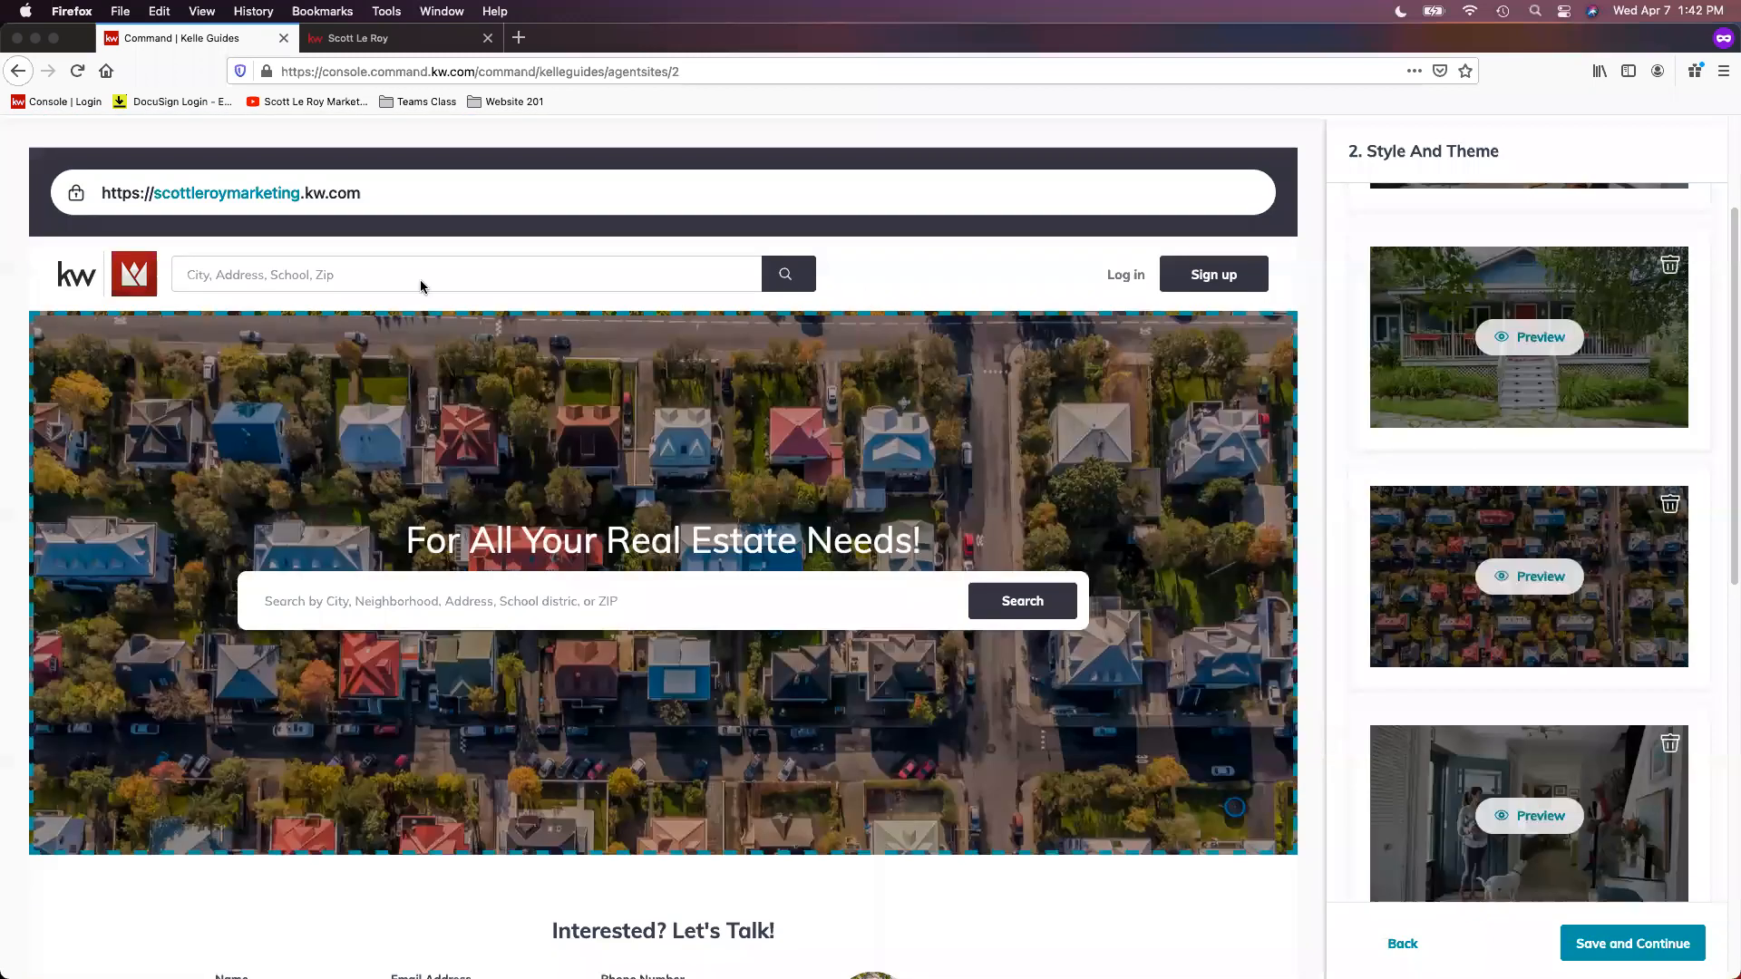
{"action": "scroll", "coordinate": [420, 286], "scroll_direction": "down", "scroll_amount": 1}
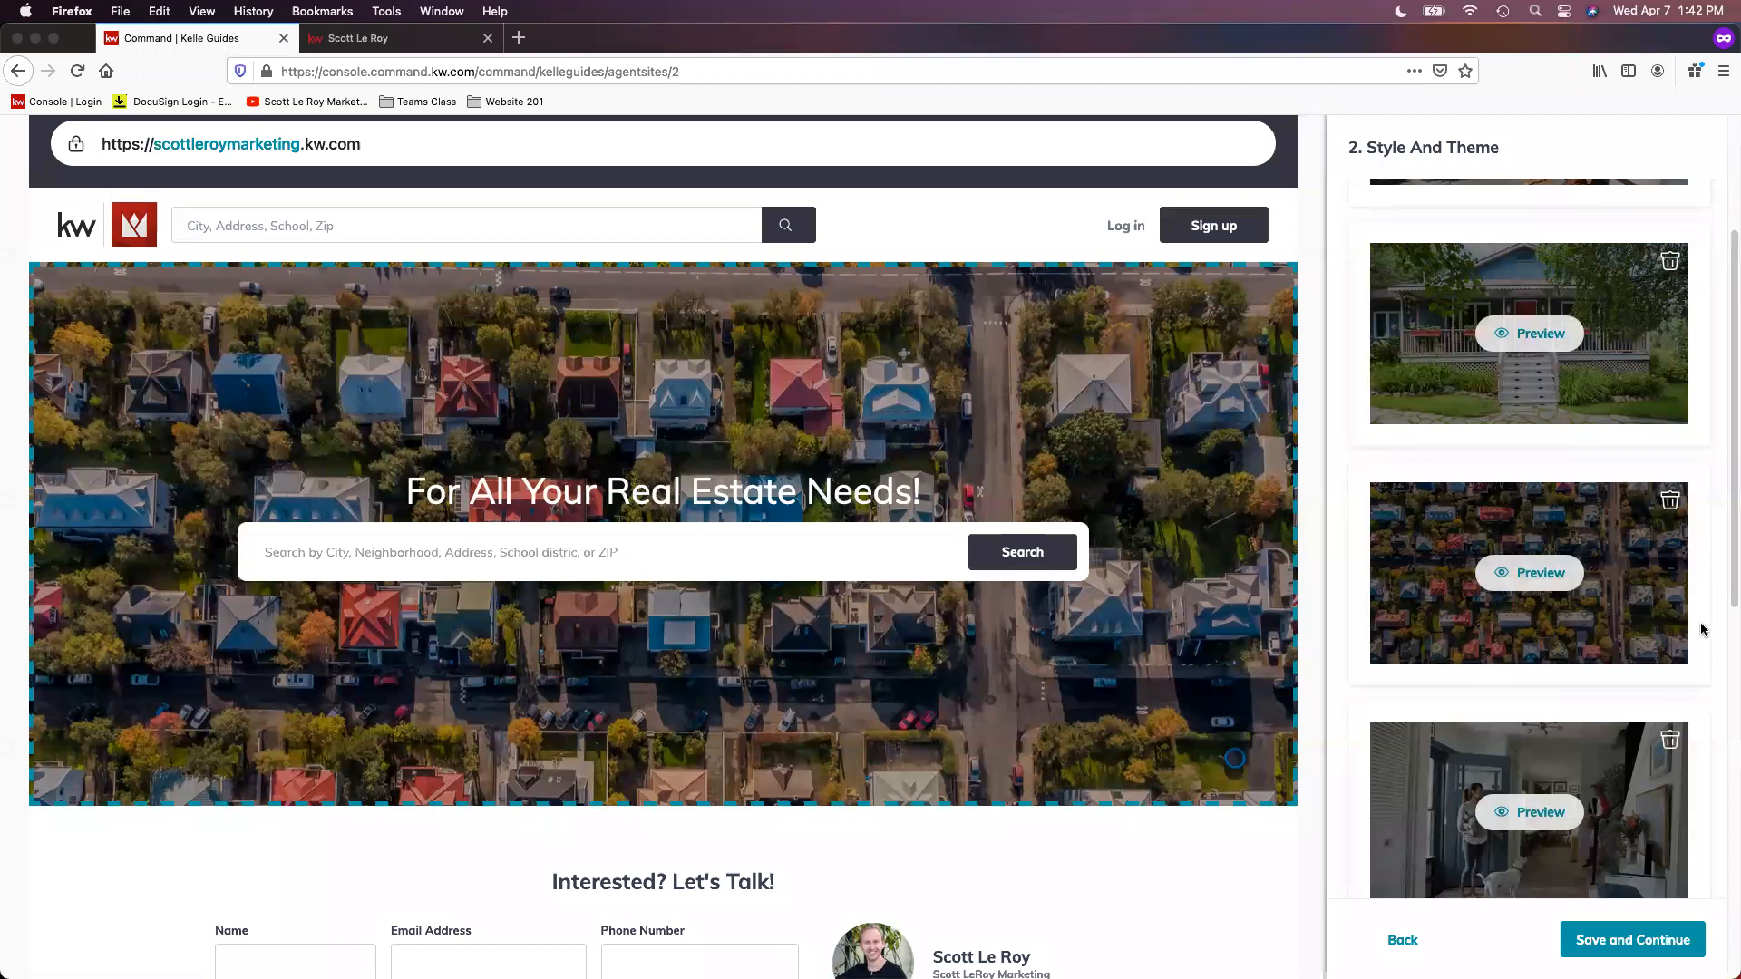
Step: Examine the uploaded hero images again alongside the upload guidelines, including the preview and delete options on each image
{"action": "scroll", "coordinate": [1701, 537], "scroll_direction": "up", "scroll_amount": 5}
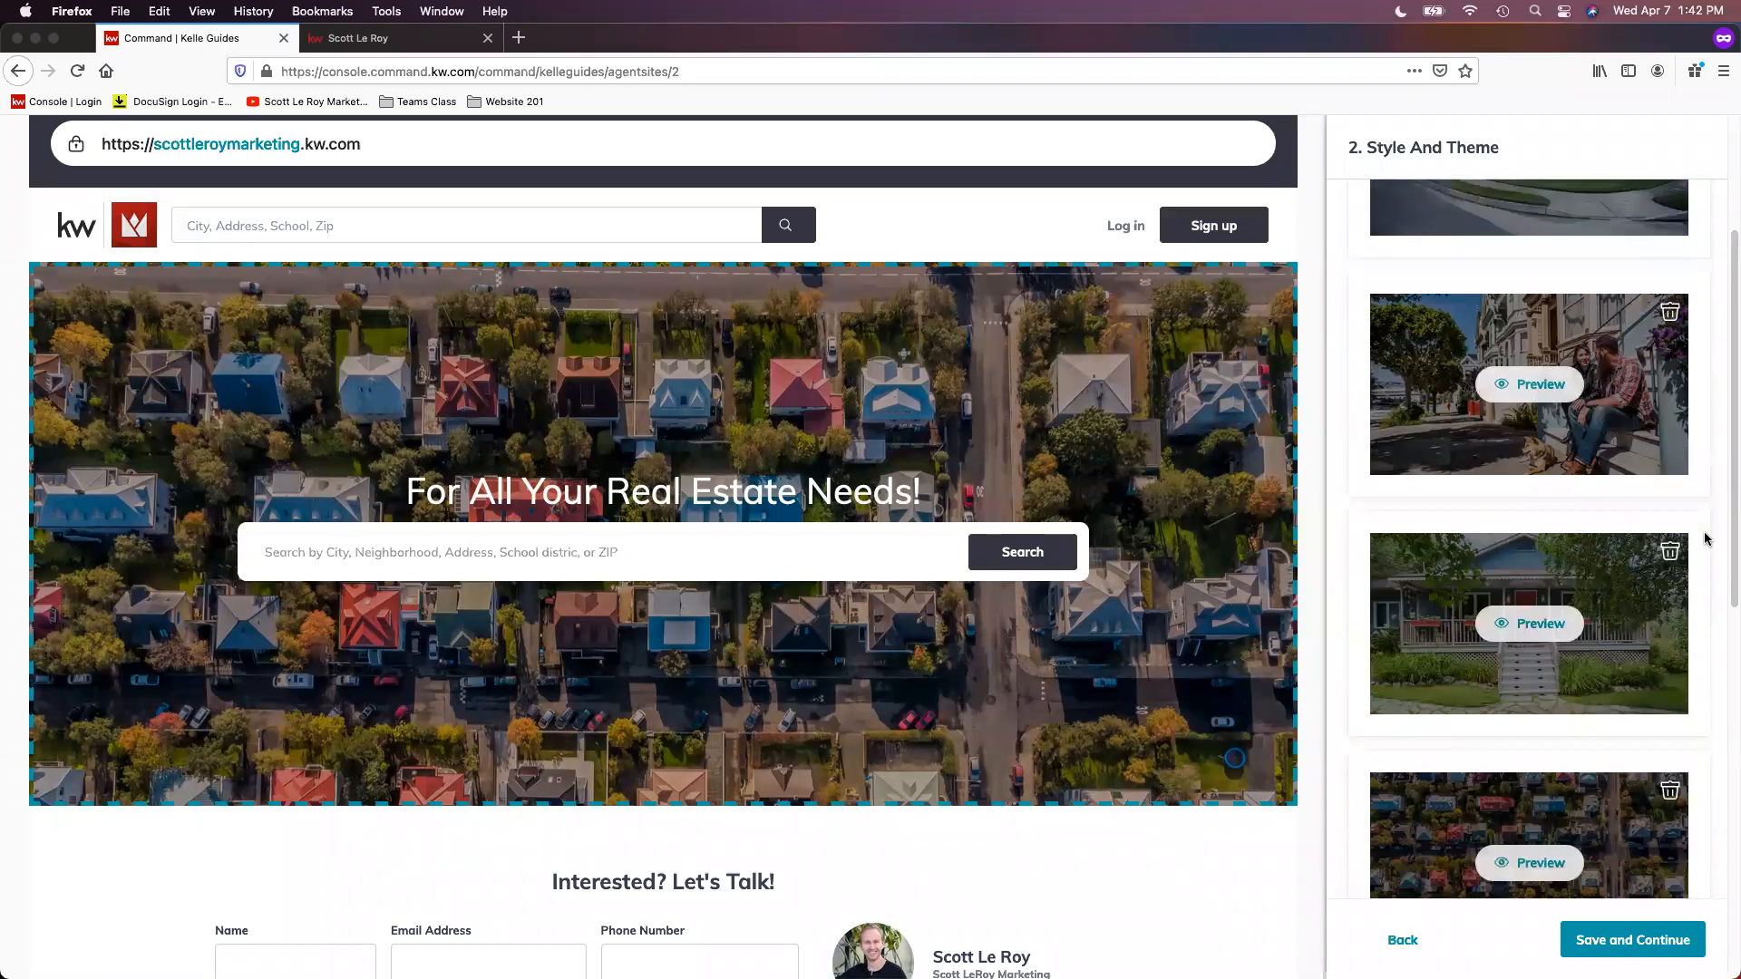
{"action": "scroll", "coordinate": [1704, 538], "scroll_direction": "up", "scroll_amount": 2}
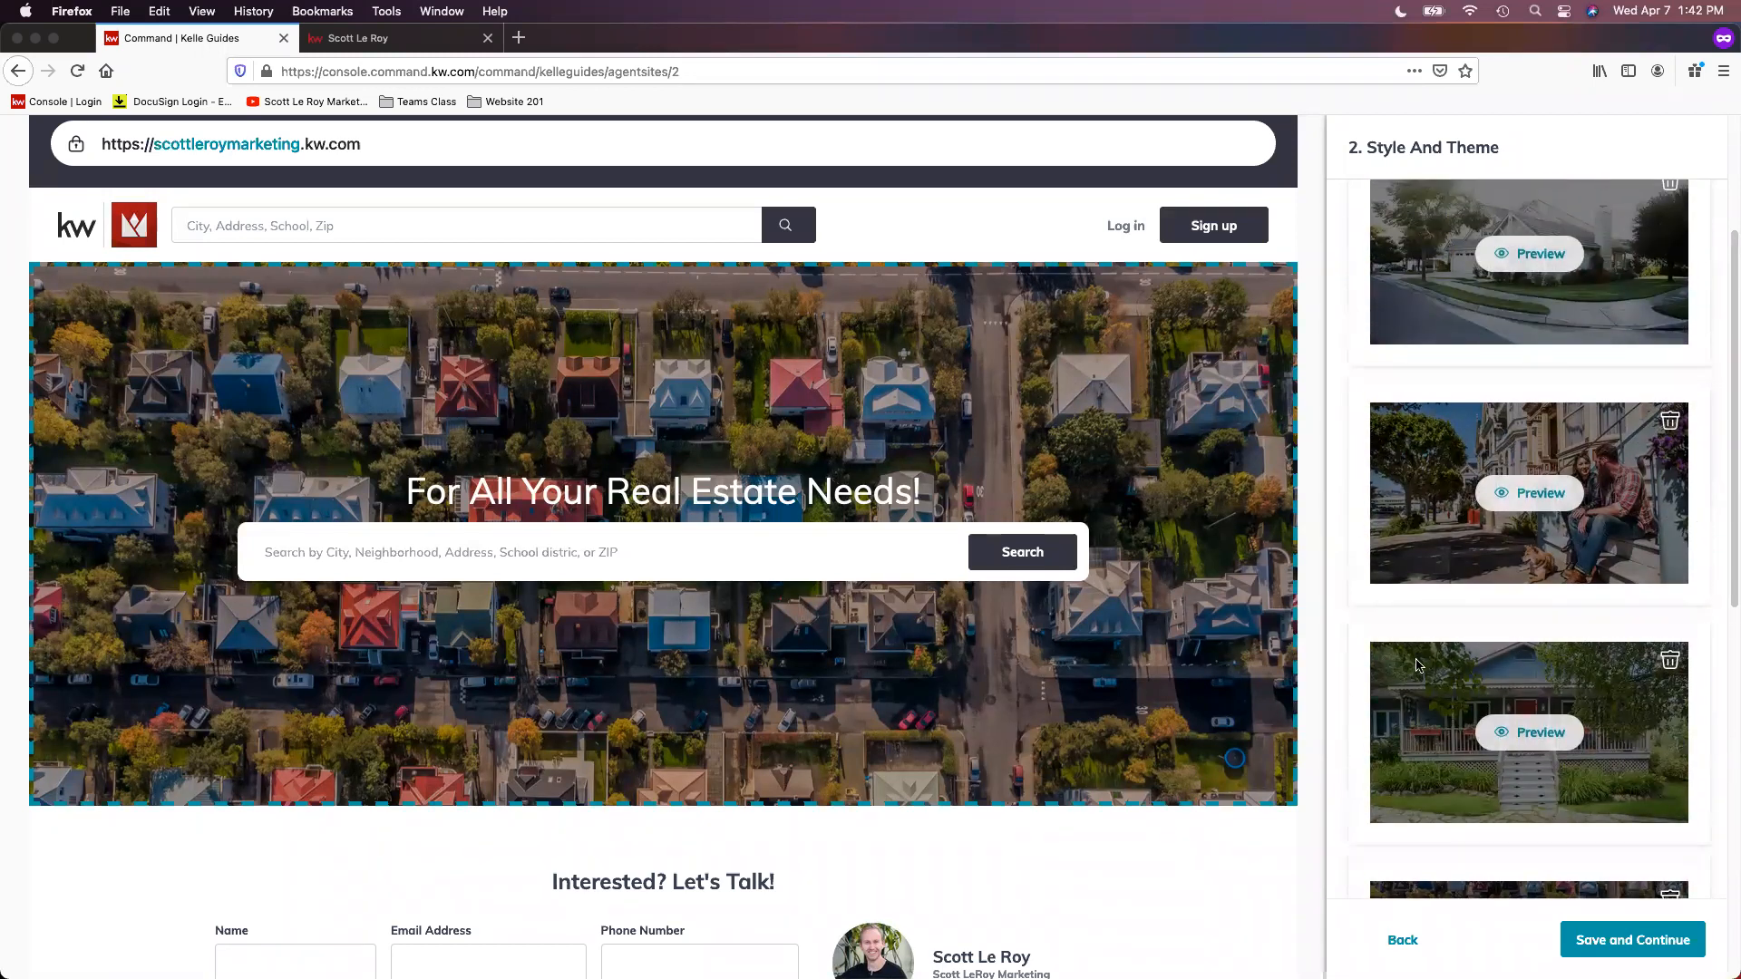
{"action": "scroll", "coordinate": [1656, 838], "scroll_direction": "up", "scroll_amount": 4}
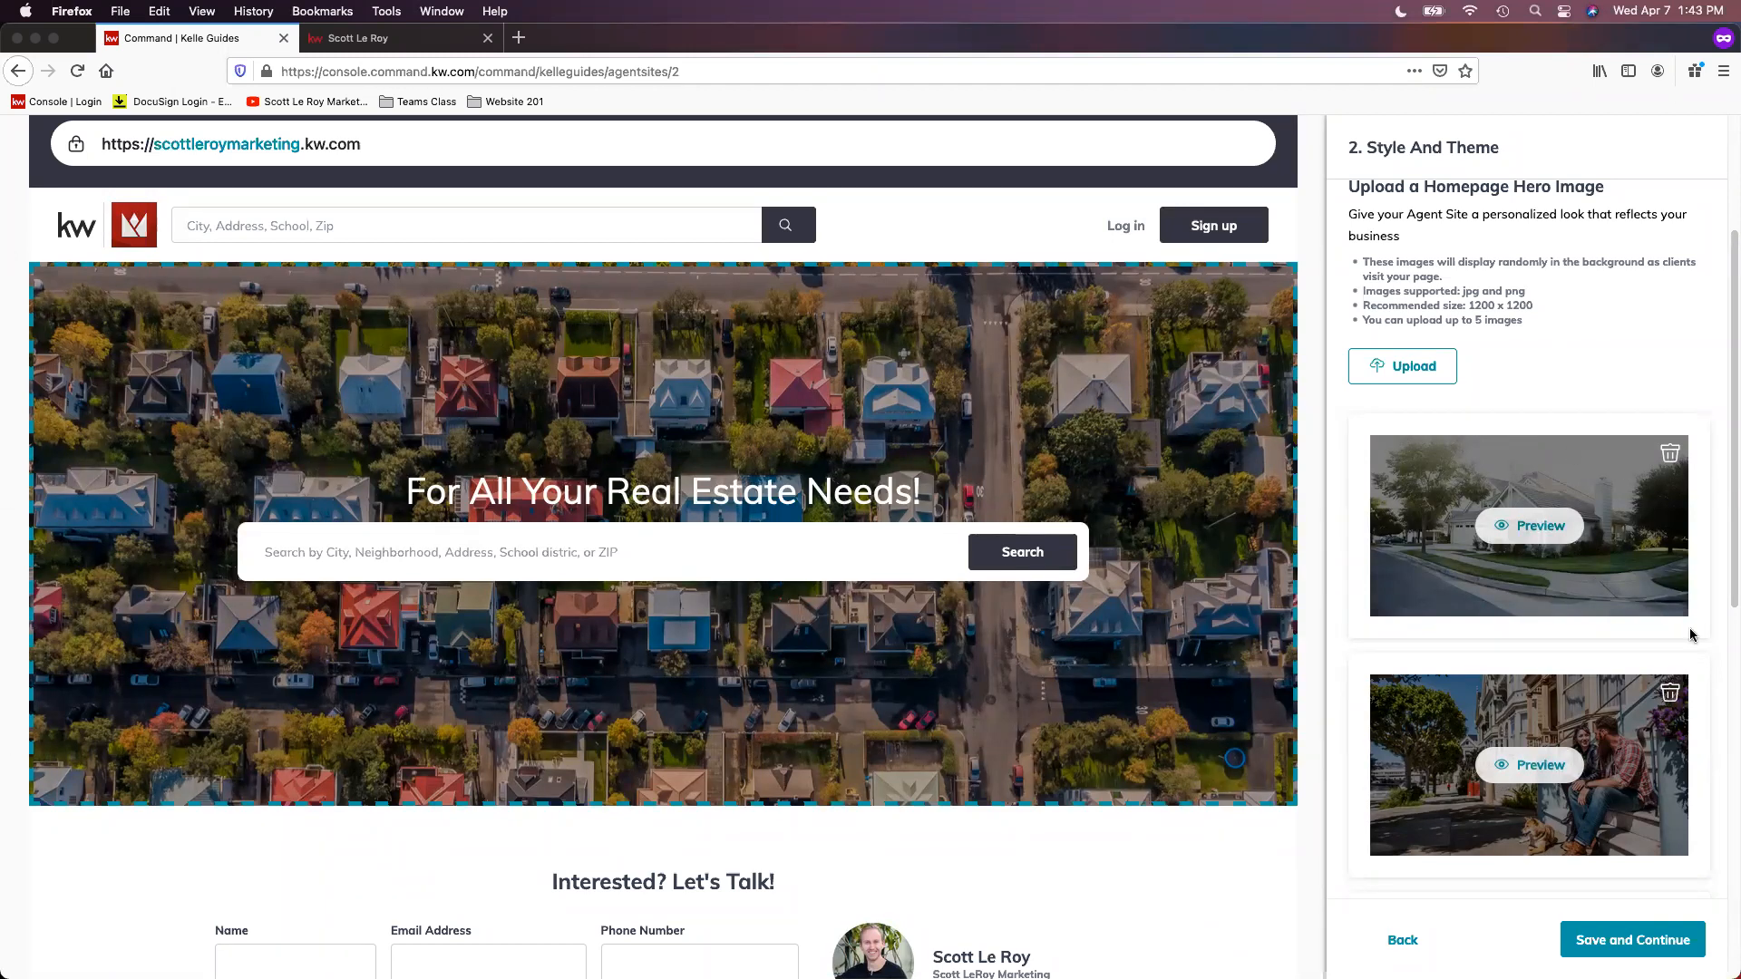
{"action": "scroll", "coordinate": [1705, 508], "scroll_direction": "down", "scroll_amount": 3}
{"action": "scroll", "coordinate": [1695, 513], "scroll_direction": "down", "scroll_amount": 2}
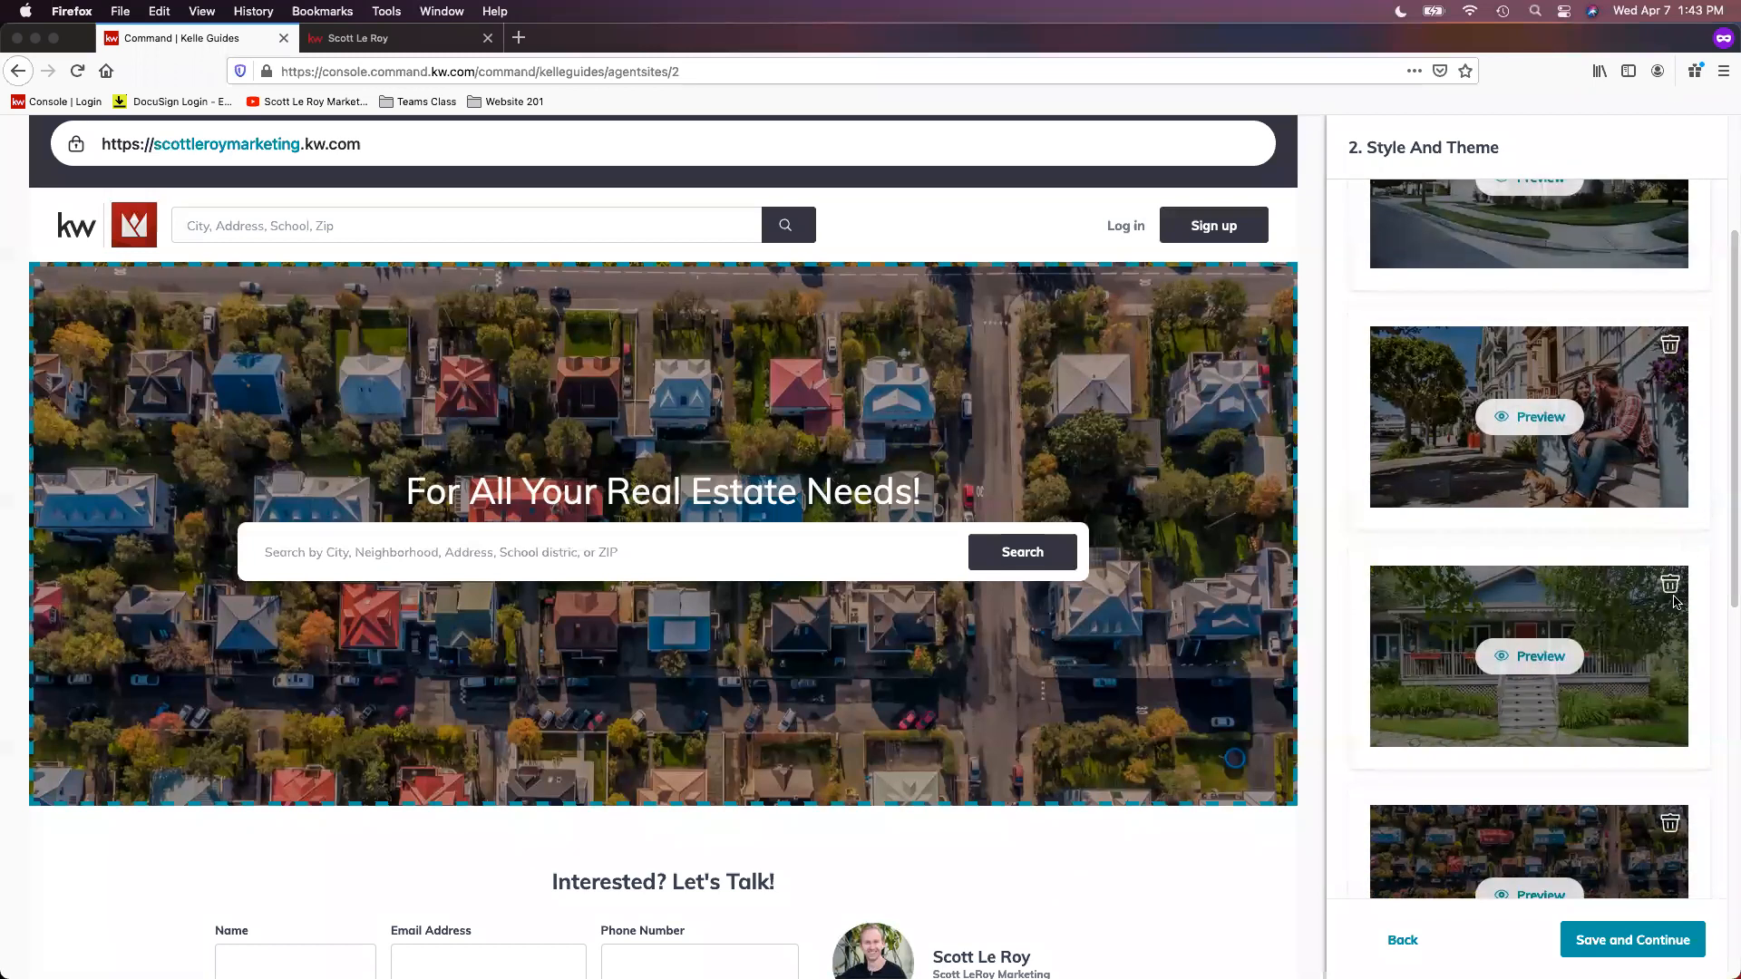
{"action": "scroll", "coordinate": [1541, 648], "scroll_direction": "down", "scroll_amount": 3}
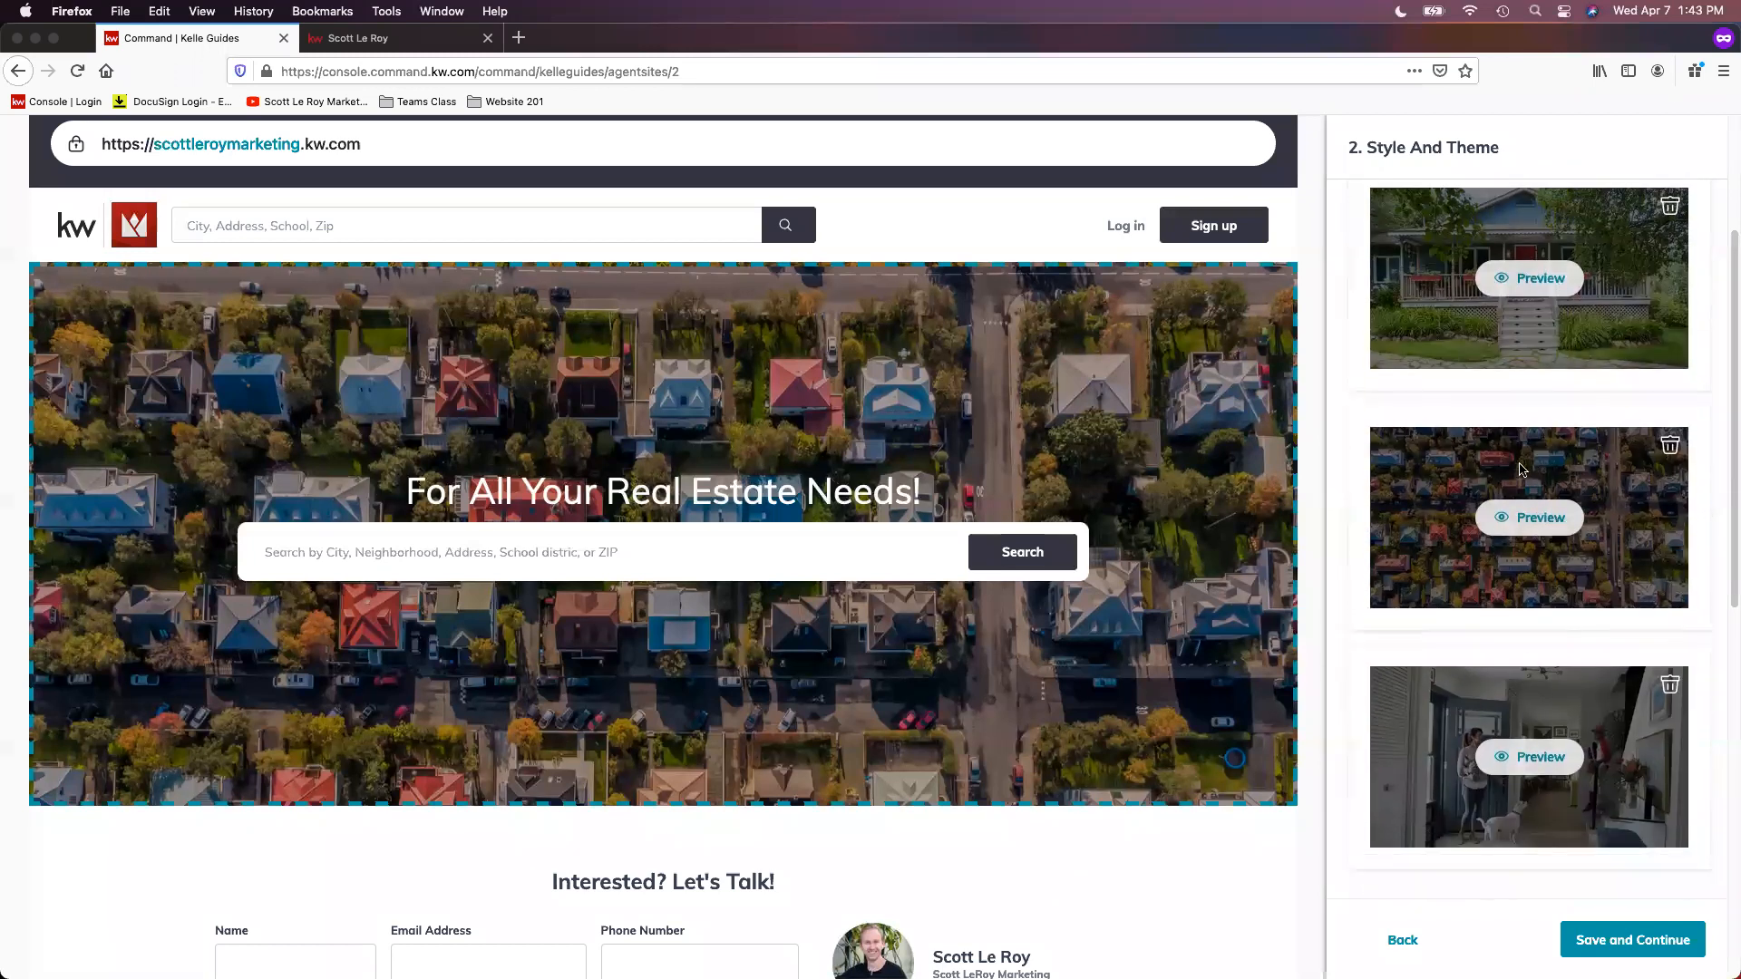
{"action": "scroll", "coordinate": [1605, 550], "scroll_direction": "up", "scroll_amount": 1}
{"action": "scroll", "coordinate": [1605, 550], "scroll_direction": "up", "scroll_amount": 1}
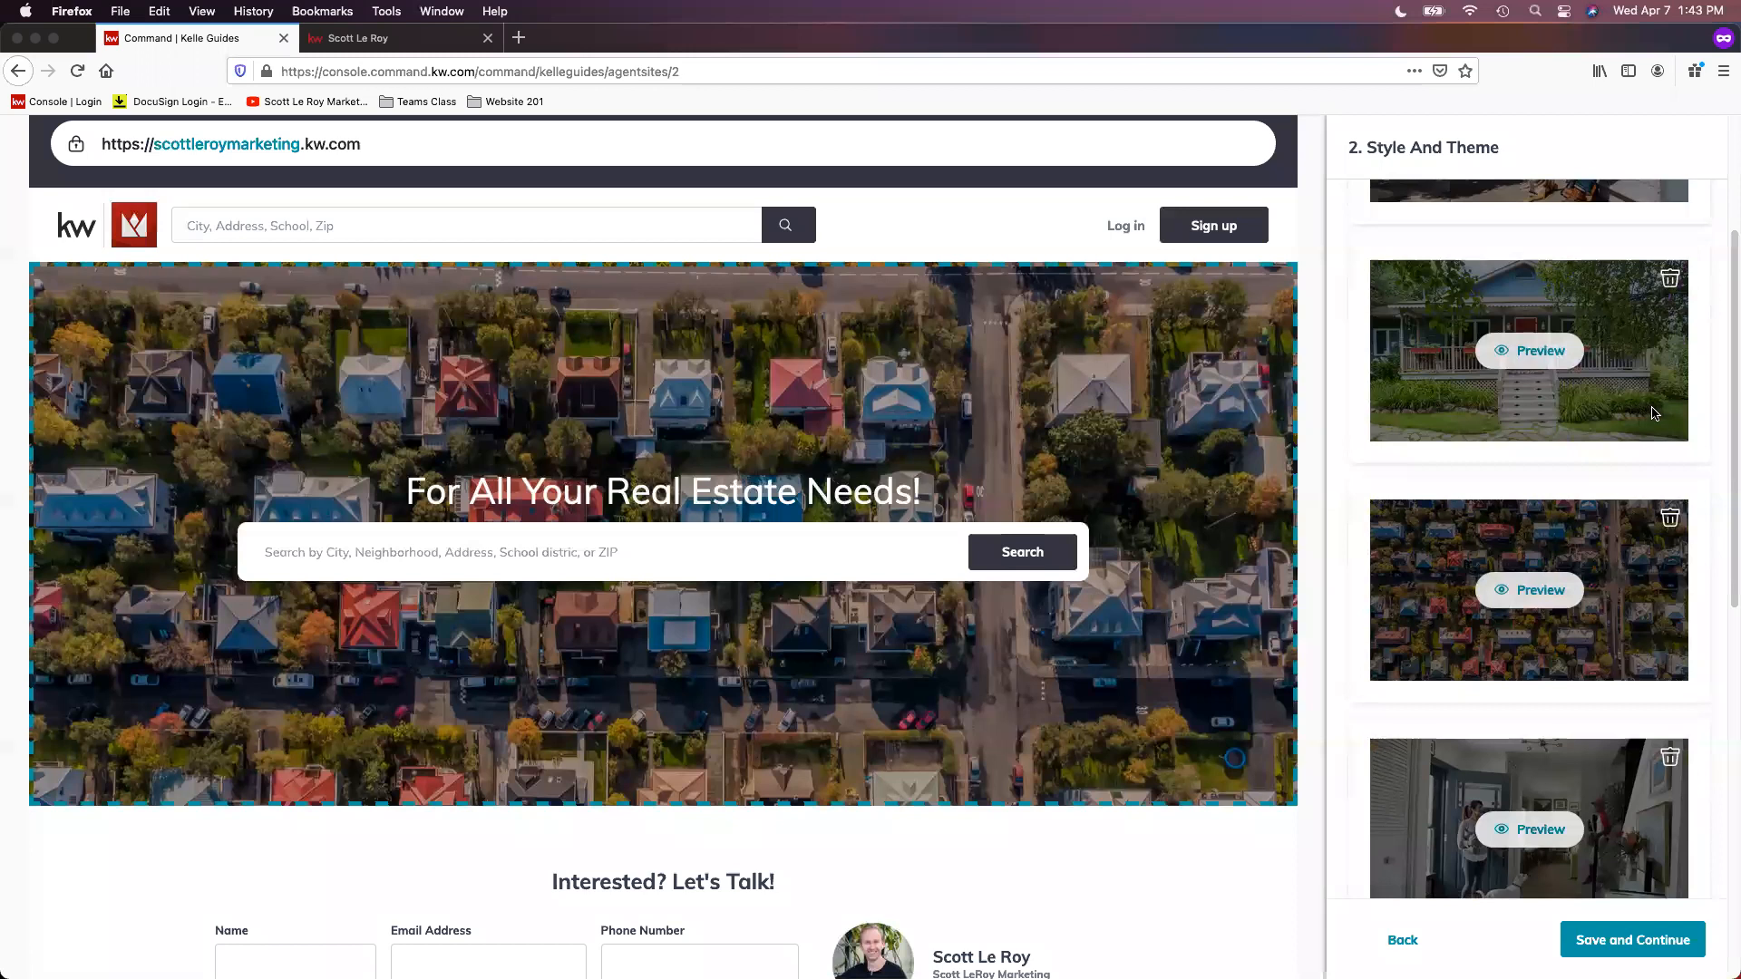
{"action": "scroll", "coordinate": [1451, 499], "scroll_direction": "up", "scroll_amount": 3}
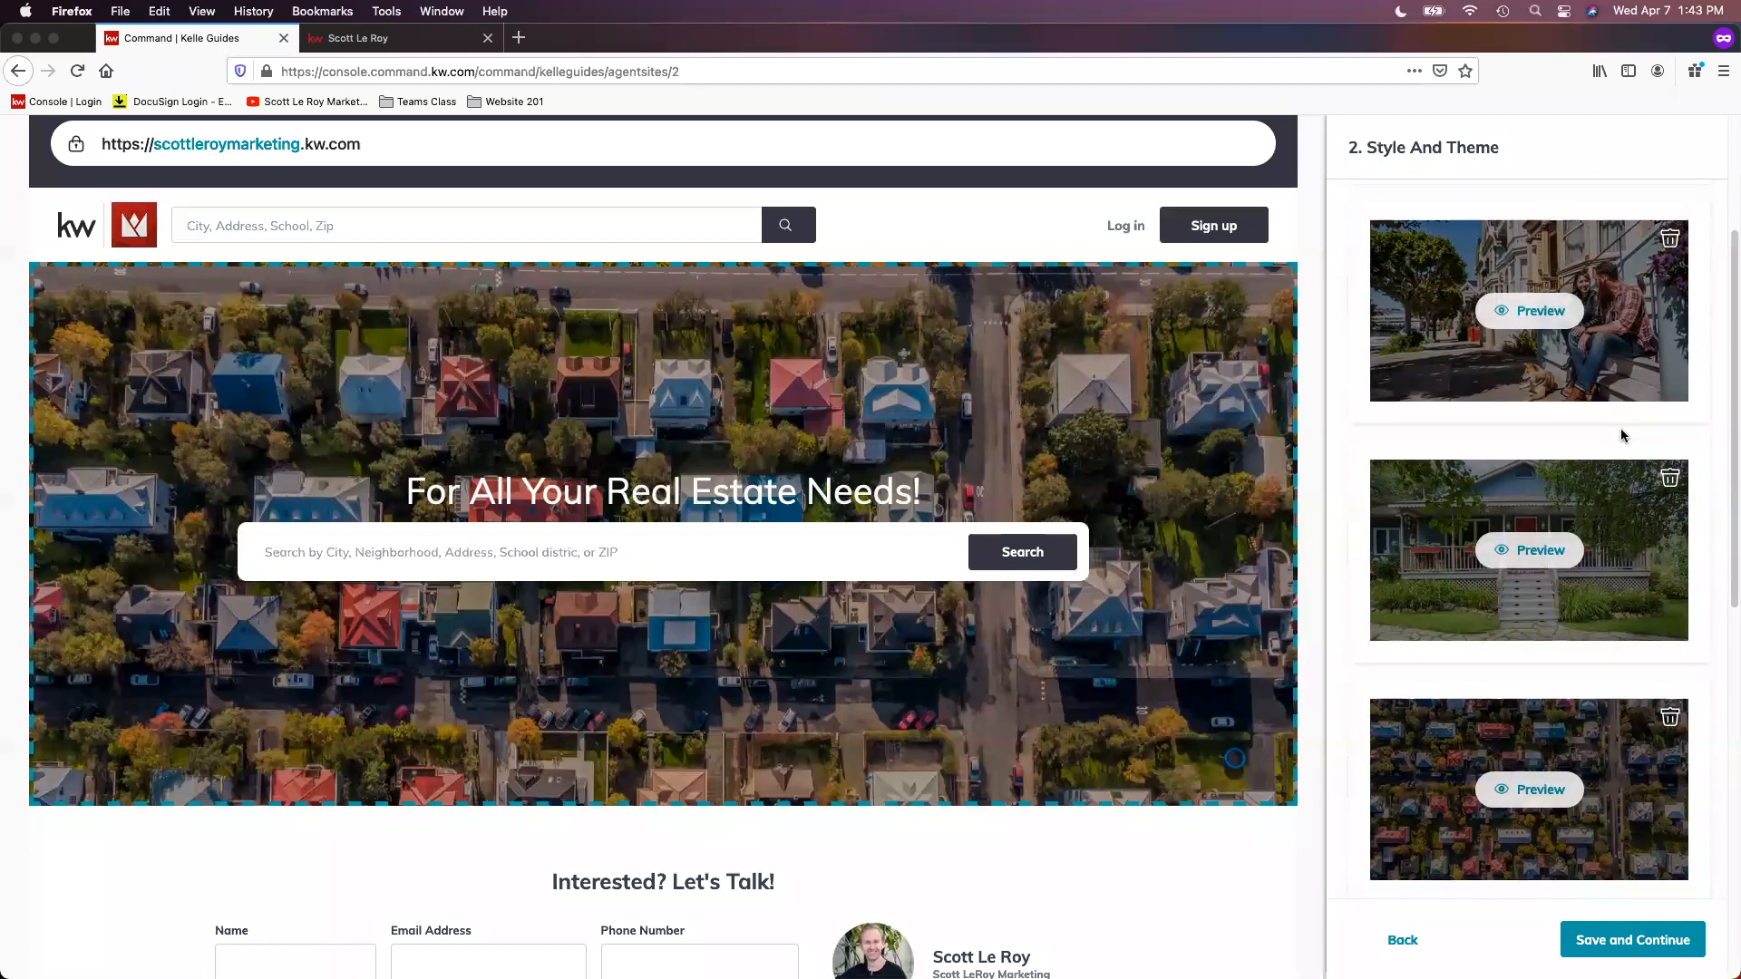
{"action": "scroll", "coordinate": [1623, 433], "scroll_direction": "up", "scroll_amount": 3}
{"action": "scroll", "coordinate": [1628, 433], "scroll_direction": "up", "scroll_amount": 1}
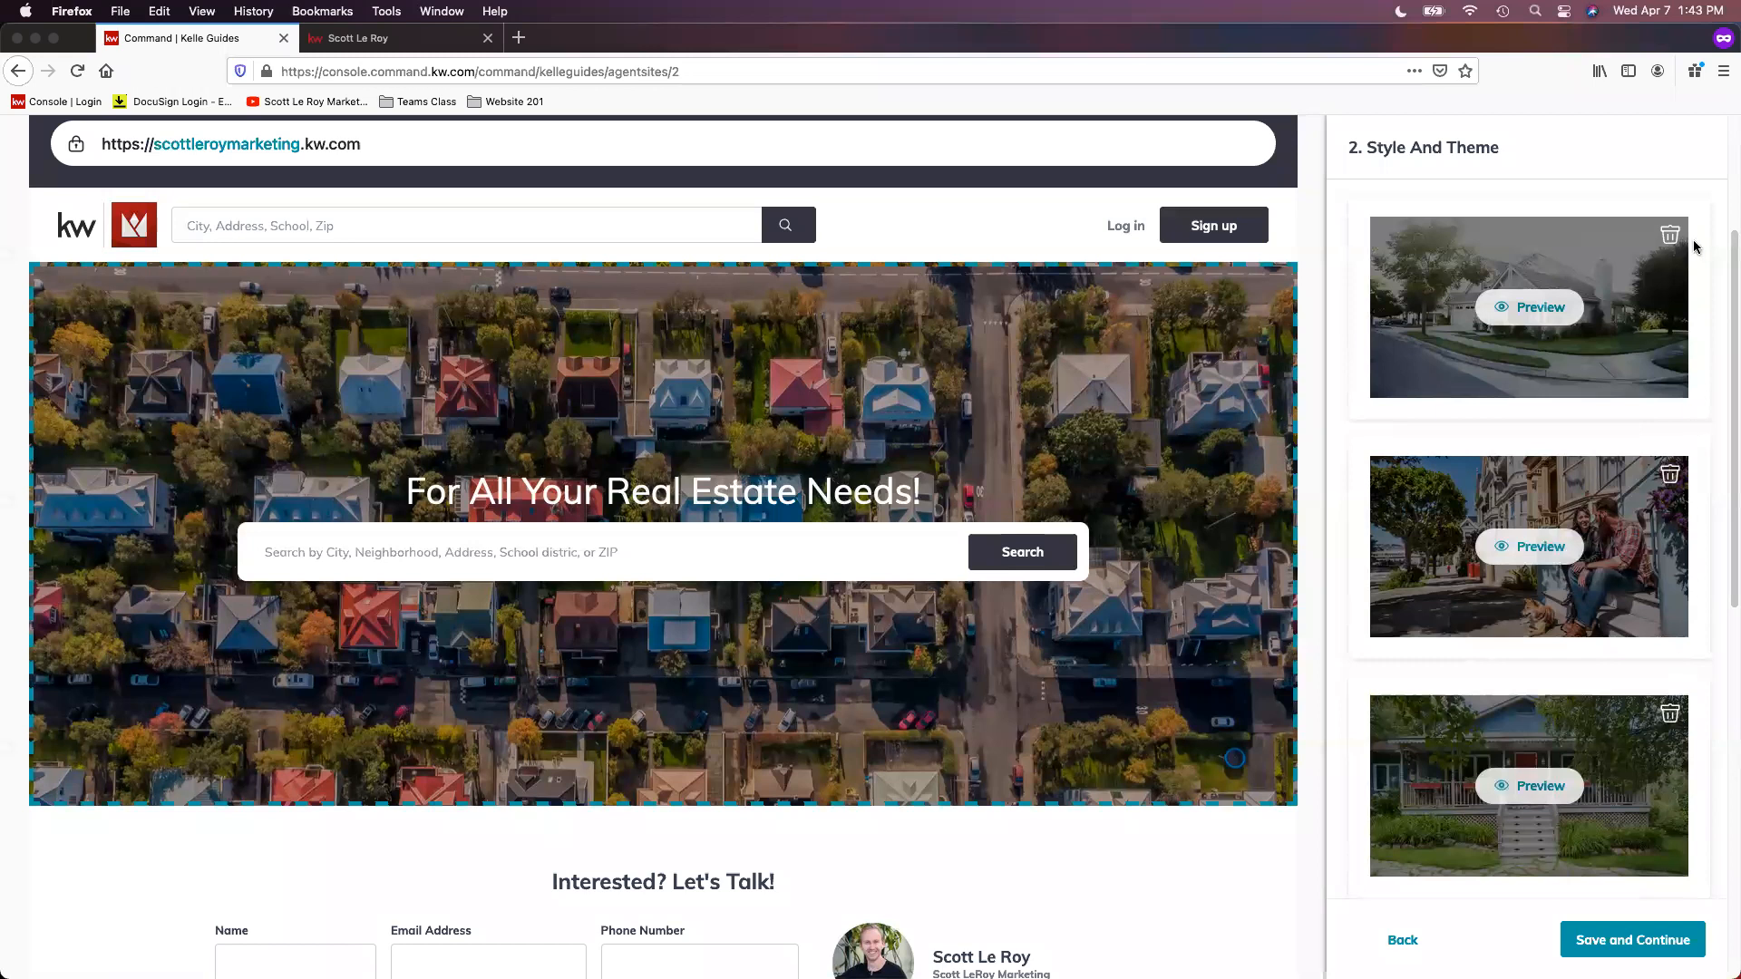
{"action": "scroll", "coordinate": [1643, 792], "scroll_direction": "up", "scroll_amount": 4}
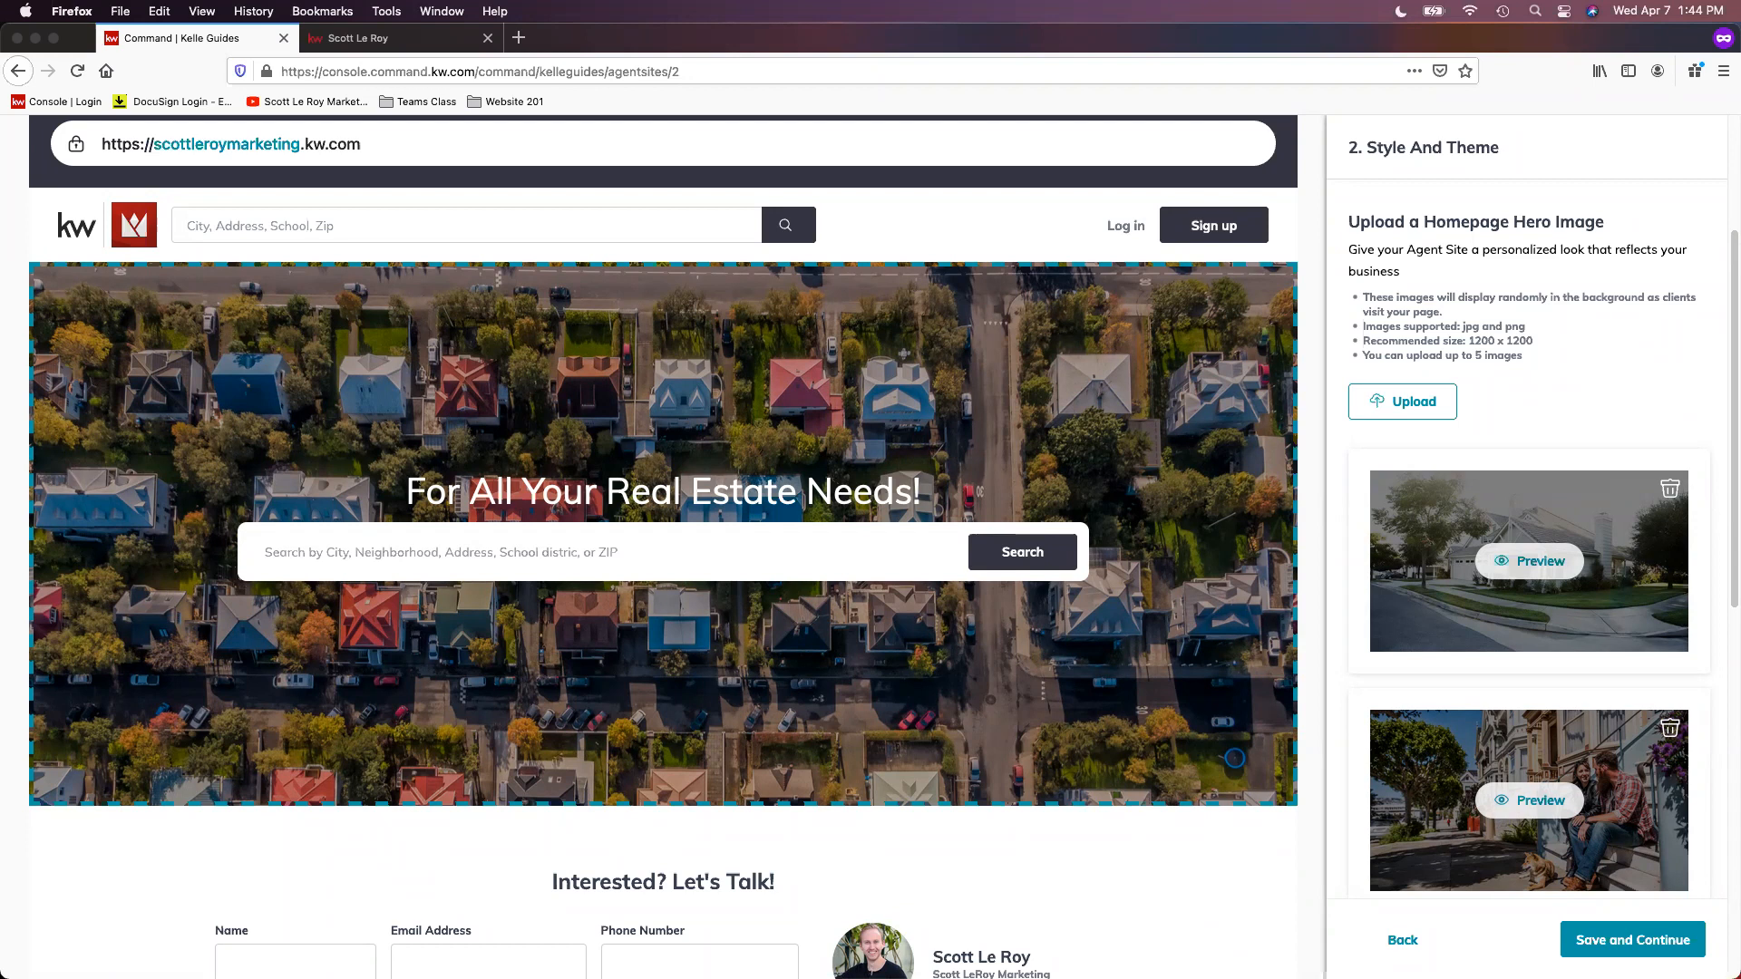
Step: Save the Style and Theme settings with the current hero images and continue to the Content stage
{"action": "scroll", "coordinate": [1566, 408], "scroll_direction": "down", "scroll_amount": 2}
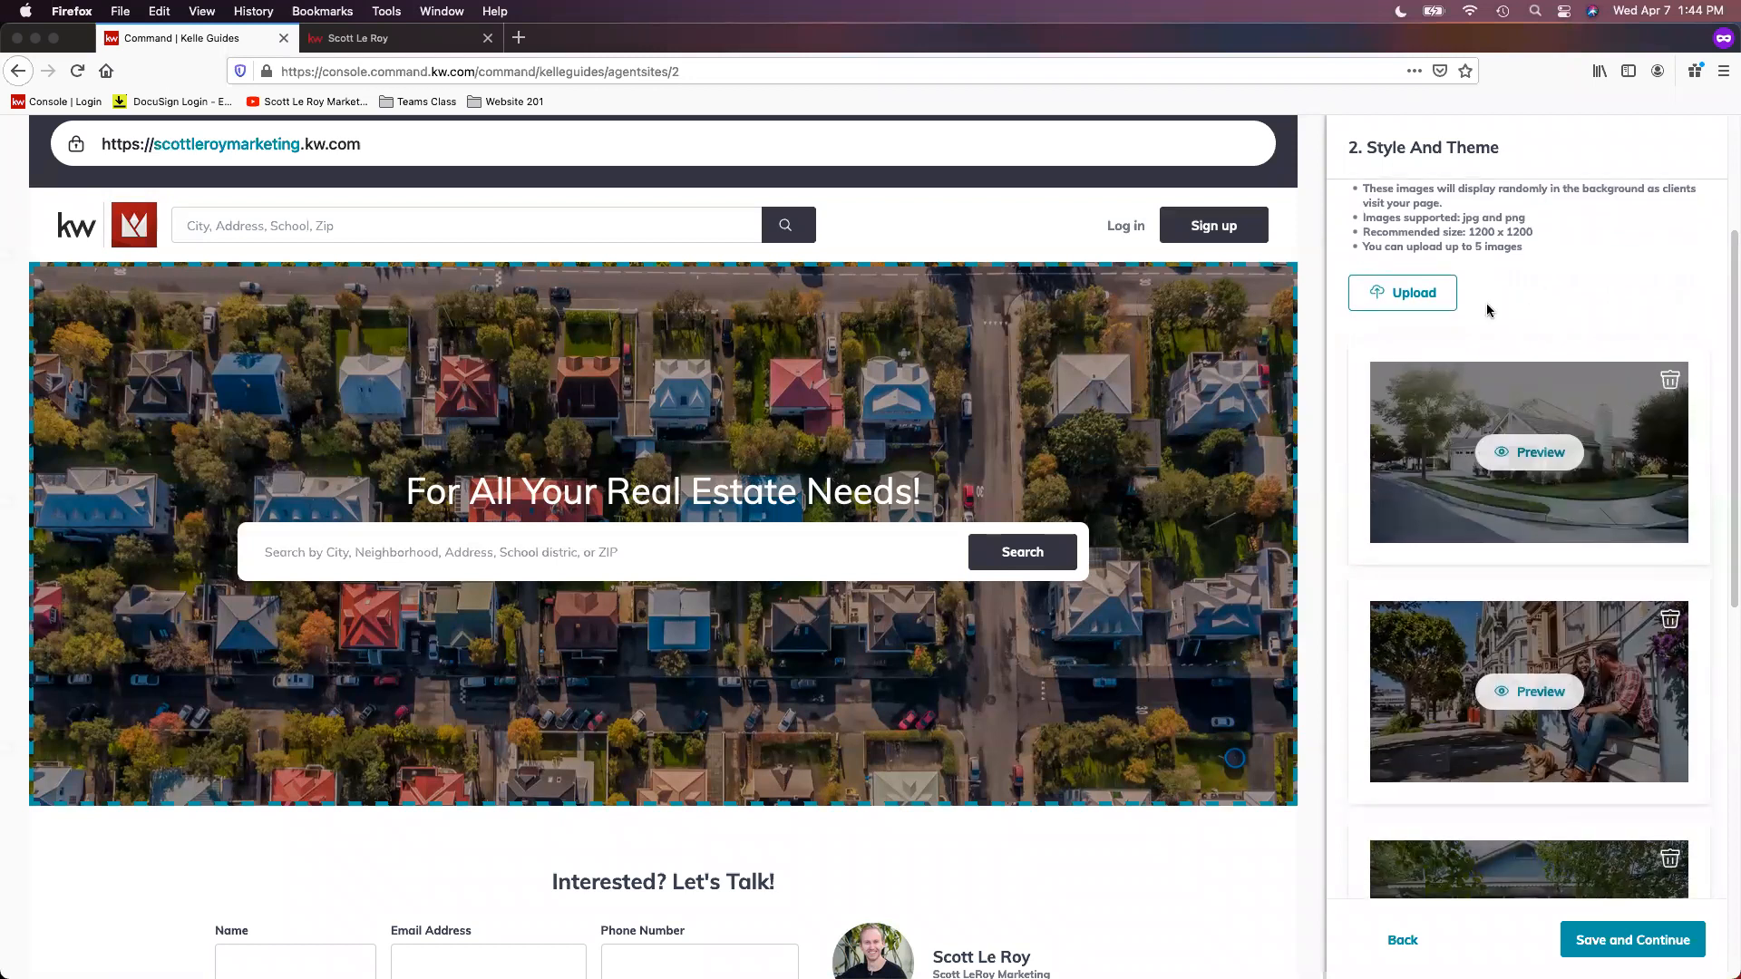
{"action": "scroll", "coordinate": [1598, 477], "scroll_direction": "down", "scroll_amount": 3}
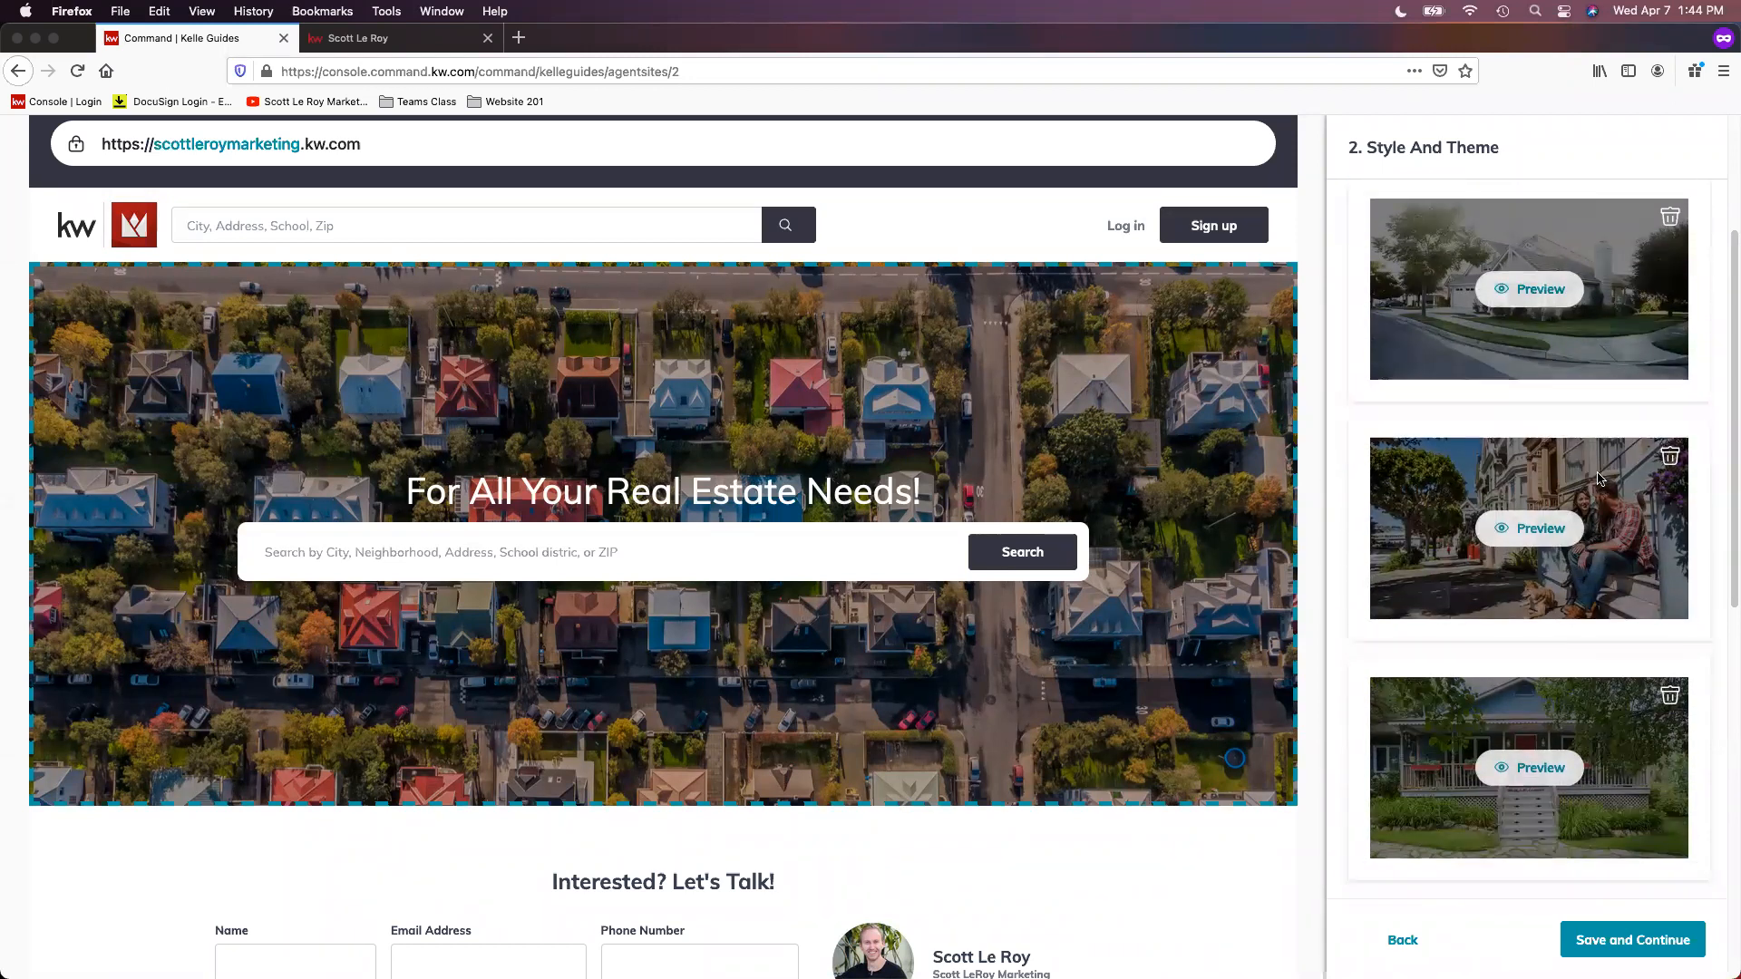
{"action": "scroll", "coordinate": [1600, 478], "scroll_direction": "down", "scroll_amount": 8}
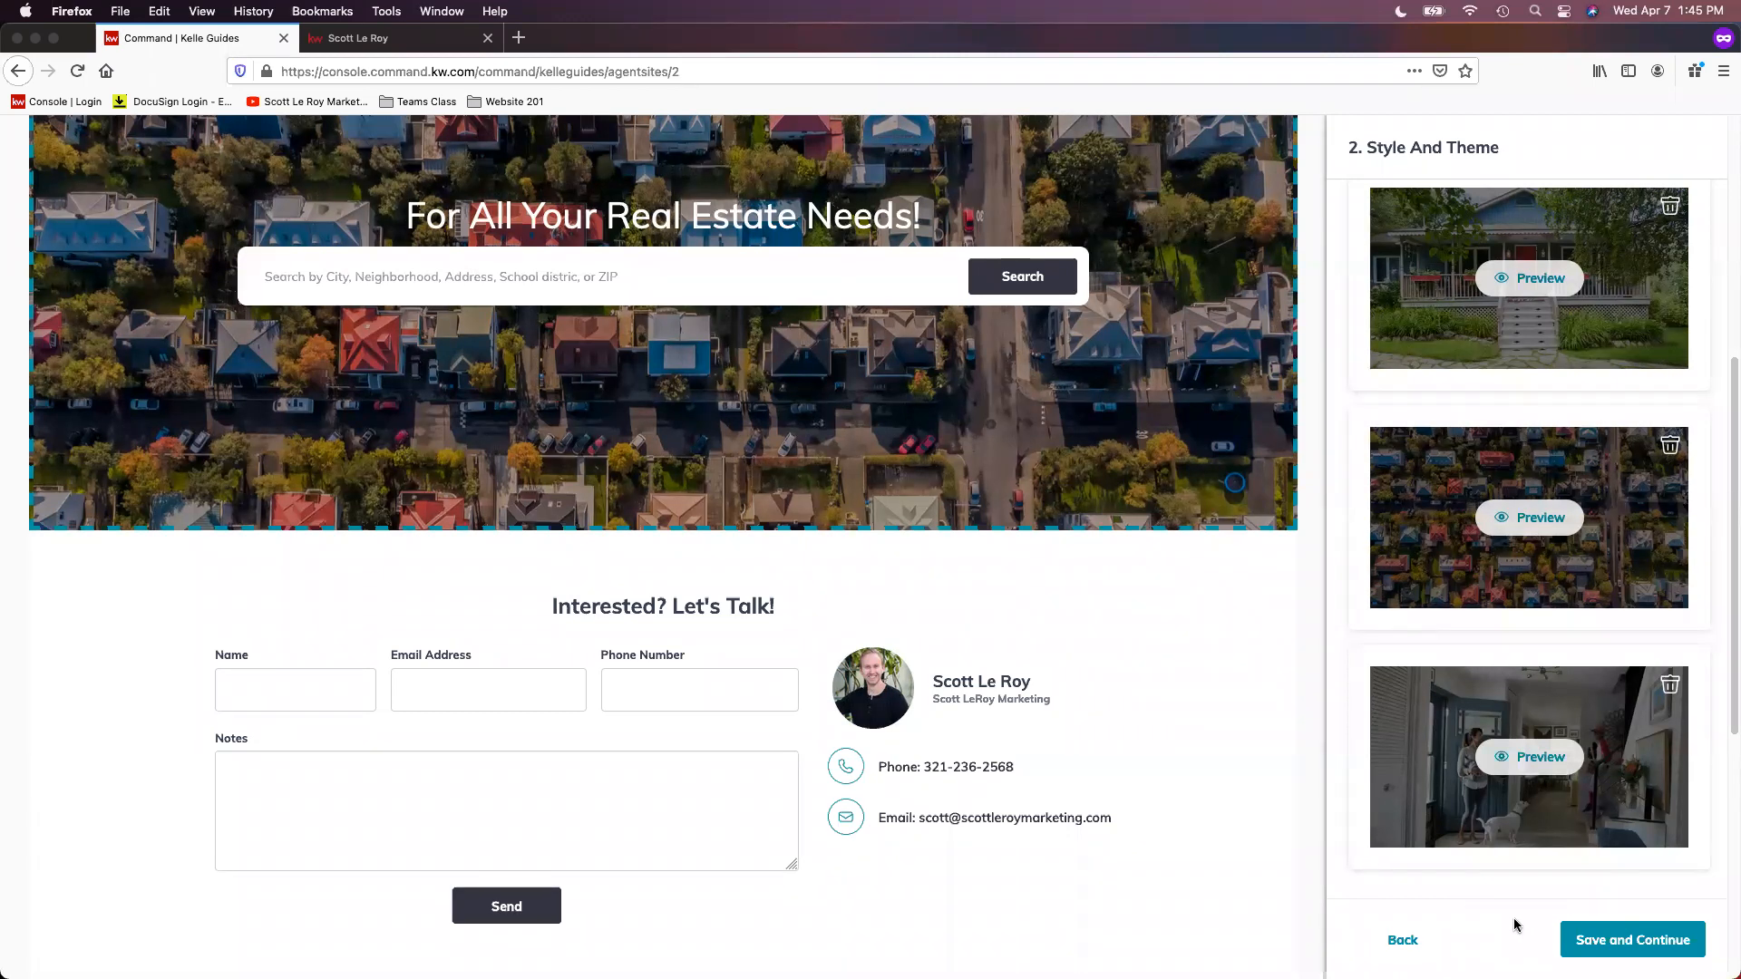
{"action": "scroll", "coordinate": [1512, 916], "scroll_direction": "down", "scroll_amount": 1}
{"action": "scroll", "coordinate": [1509, 911], "scroll_direction": "down", "scroll_amount": 1}
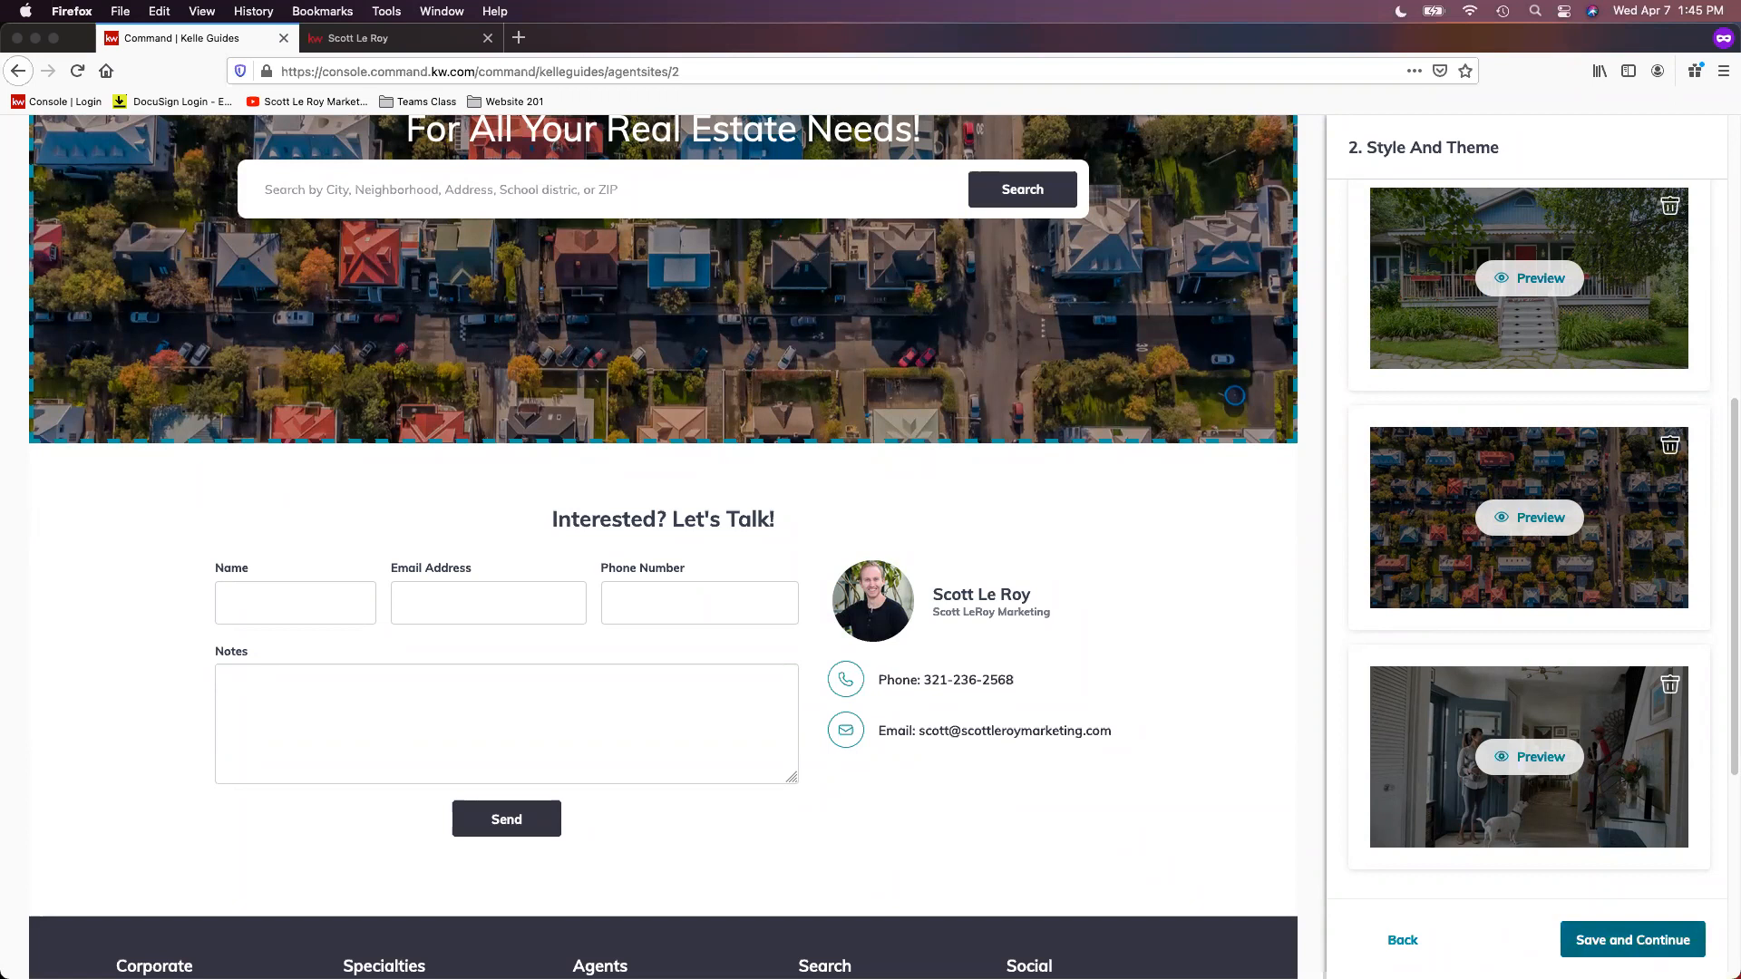
{"action": "left_click", "coordinate": [1633, 940]}
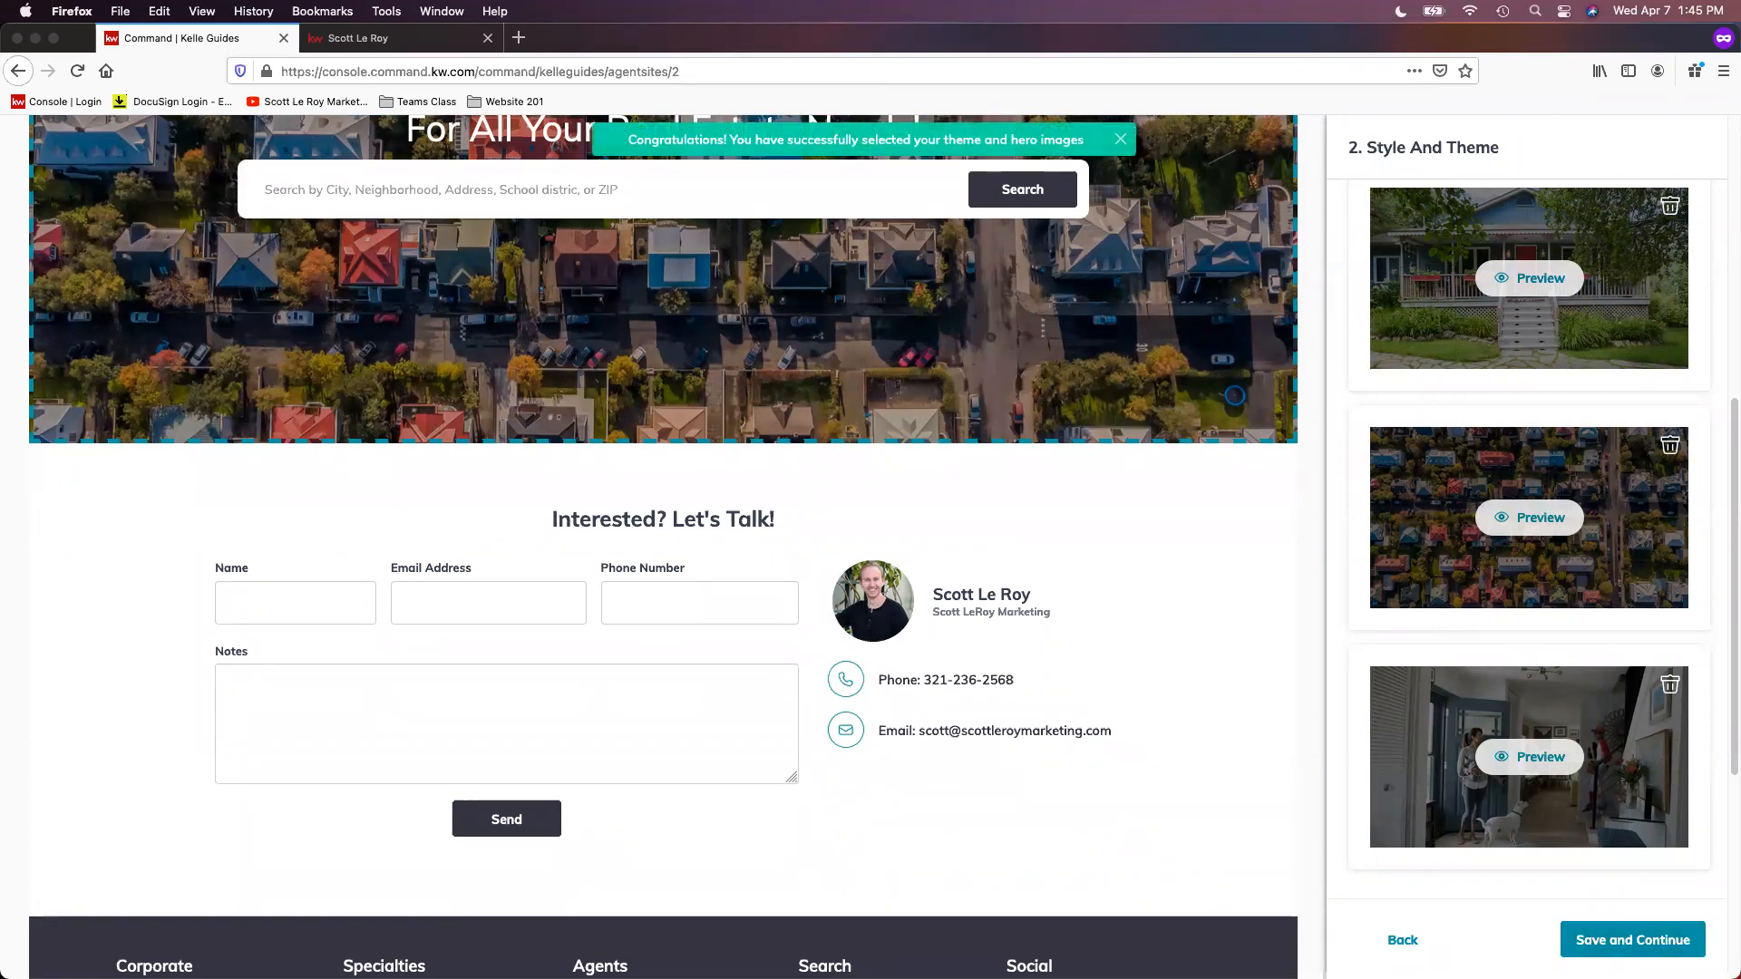
{"action": "left_click", "coordinate": [1631, 952]}
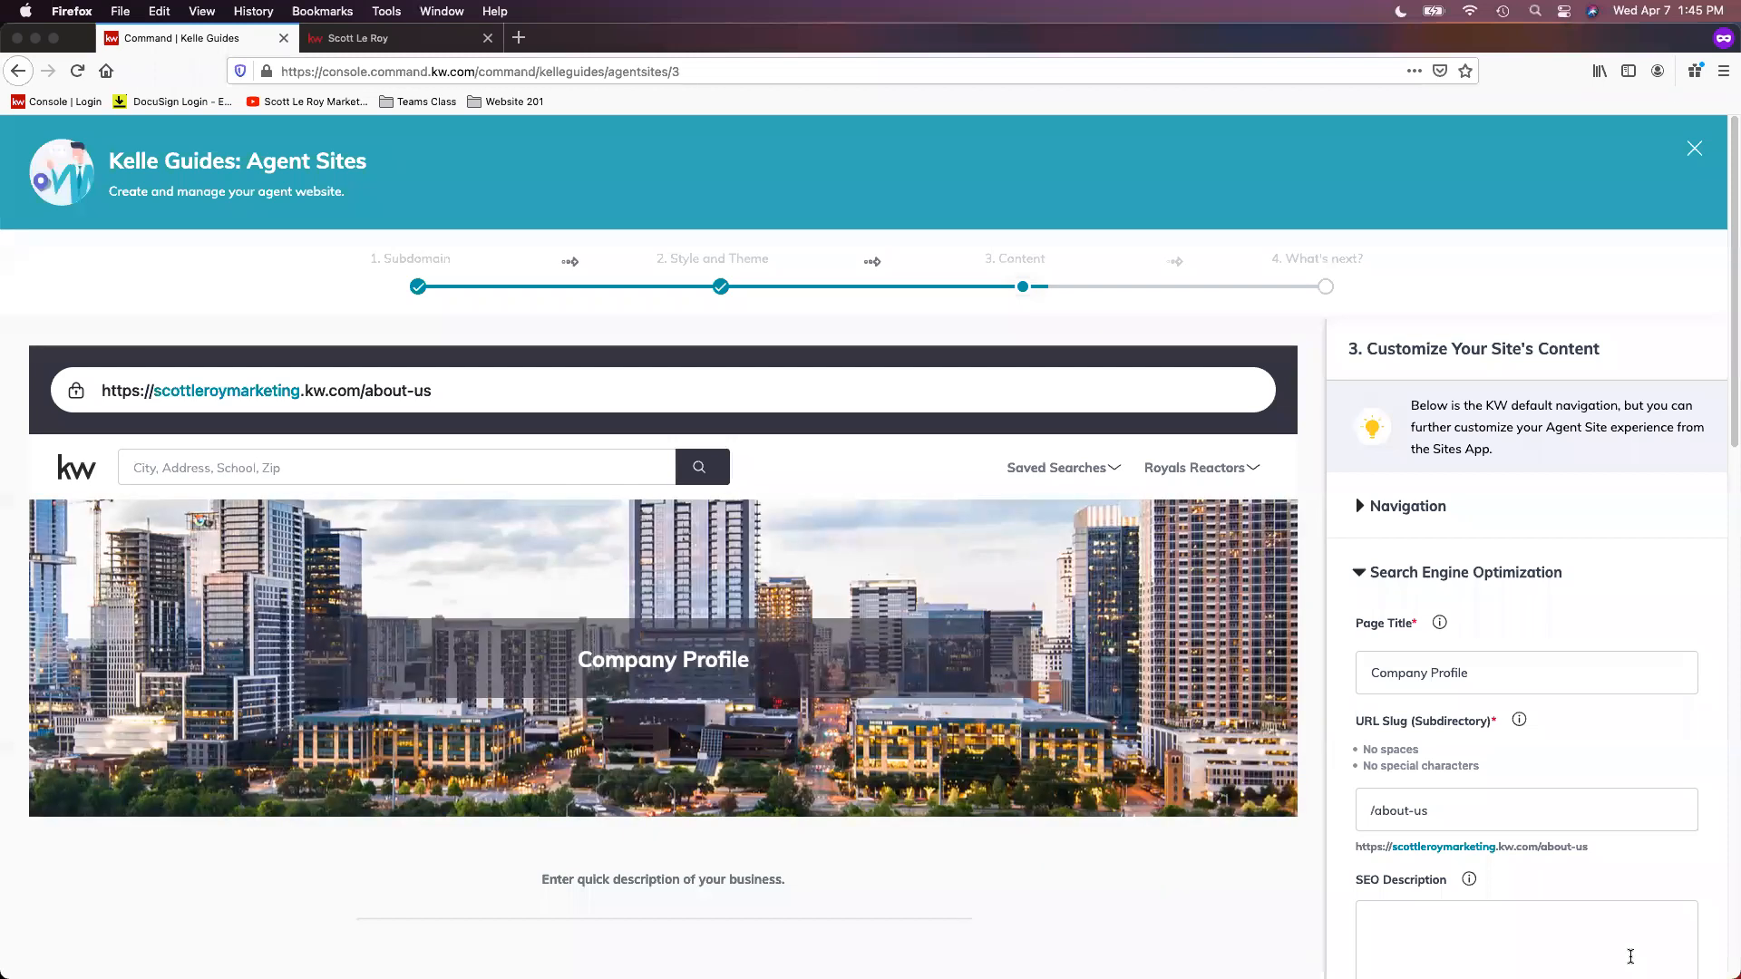
Step: Expand the Navigation section of the site content and compare its pages with the agent menu on the live site
{"action": "scroll", "coordinate": [1565, 748], "scroll_direction": "down", "scroll_amount": 1}
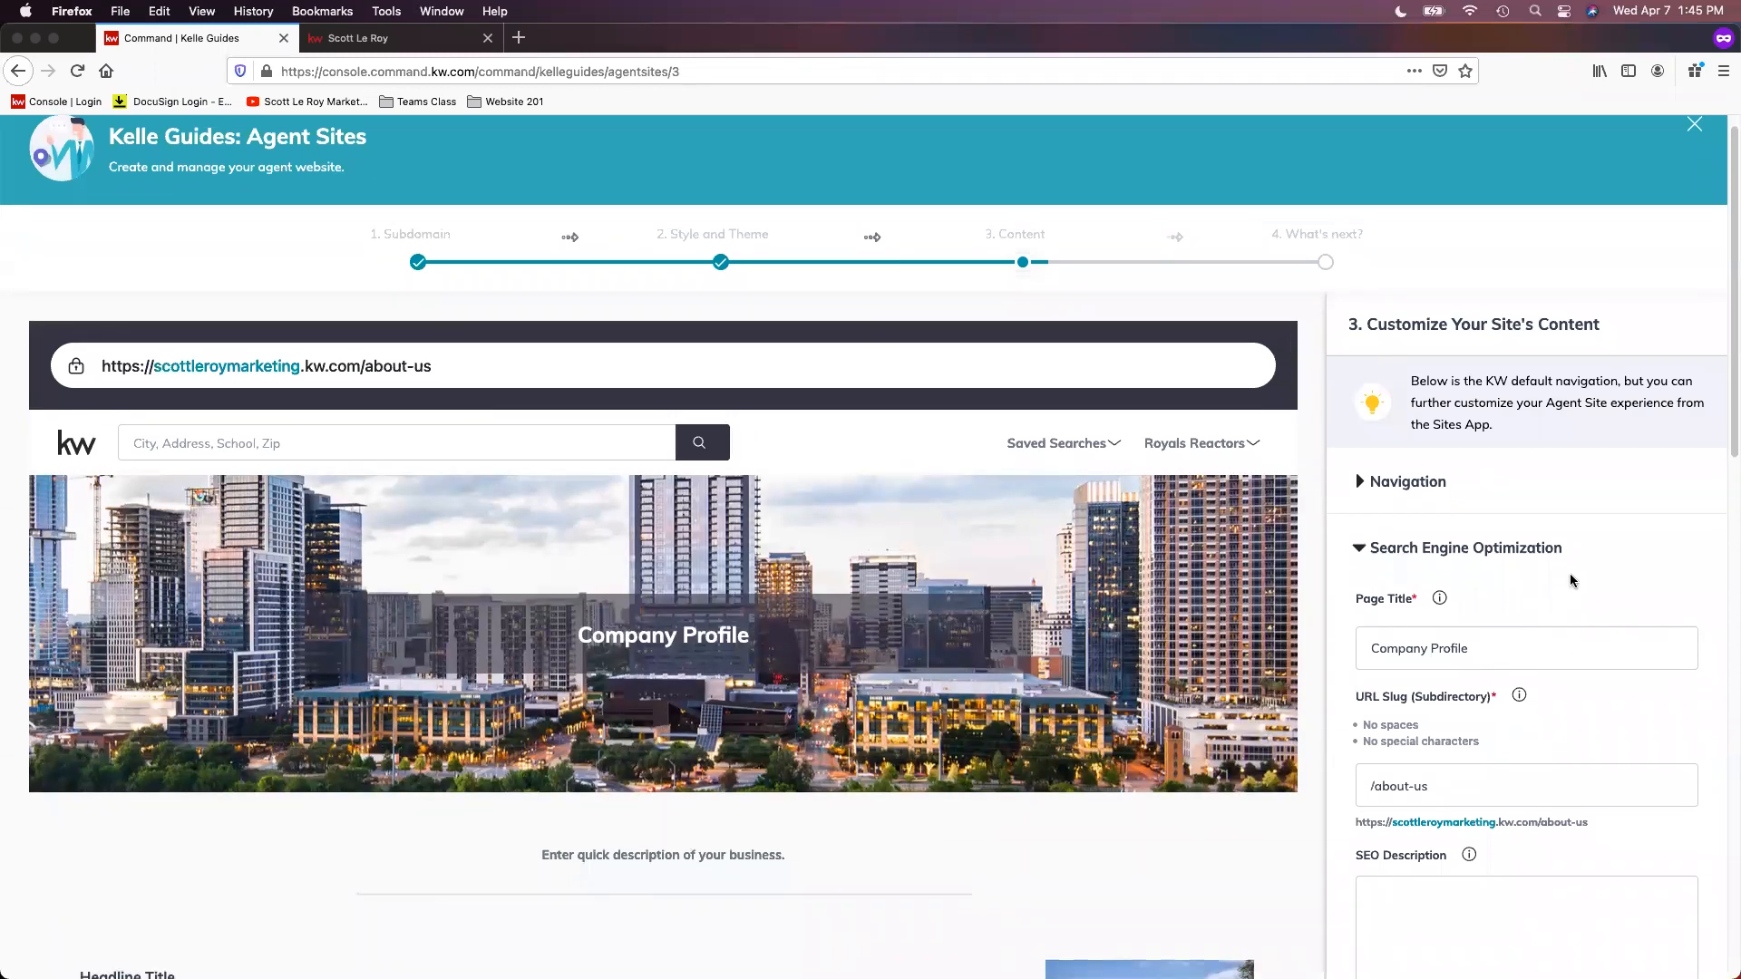
{"action": "scroll", "coordinate": [1577, 562], "scroll_direction": "down", "scroll_amount": 1}
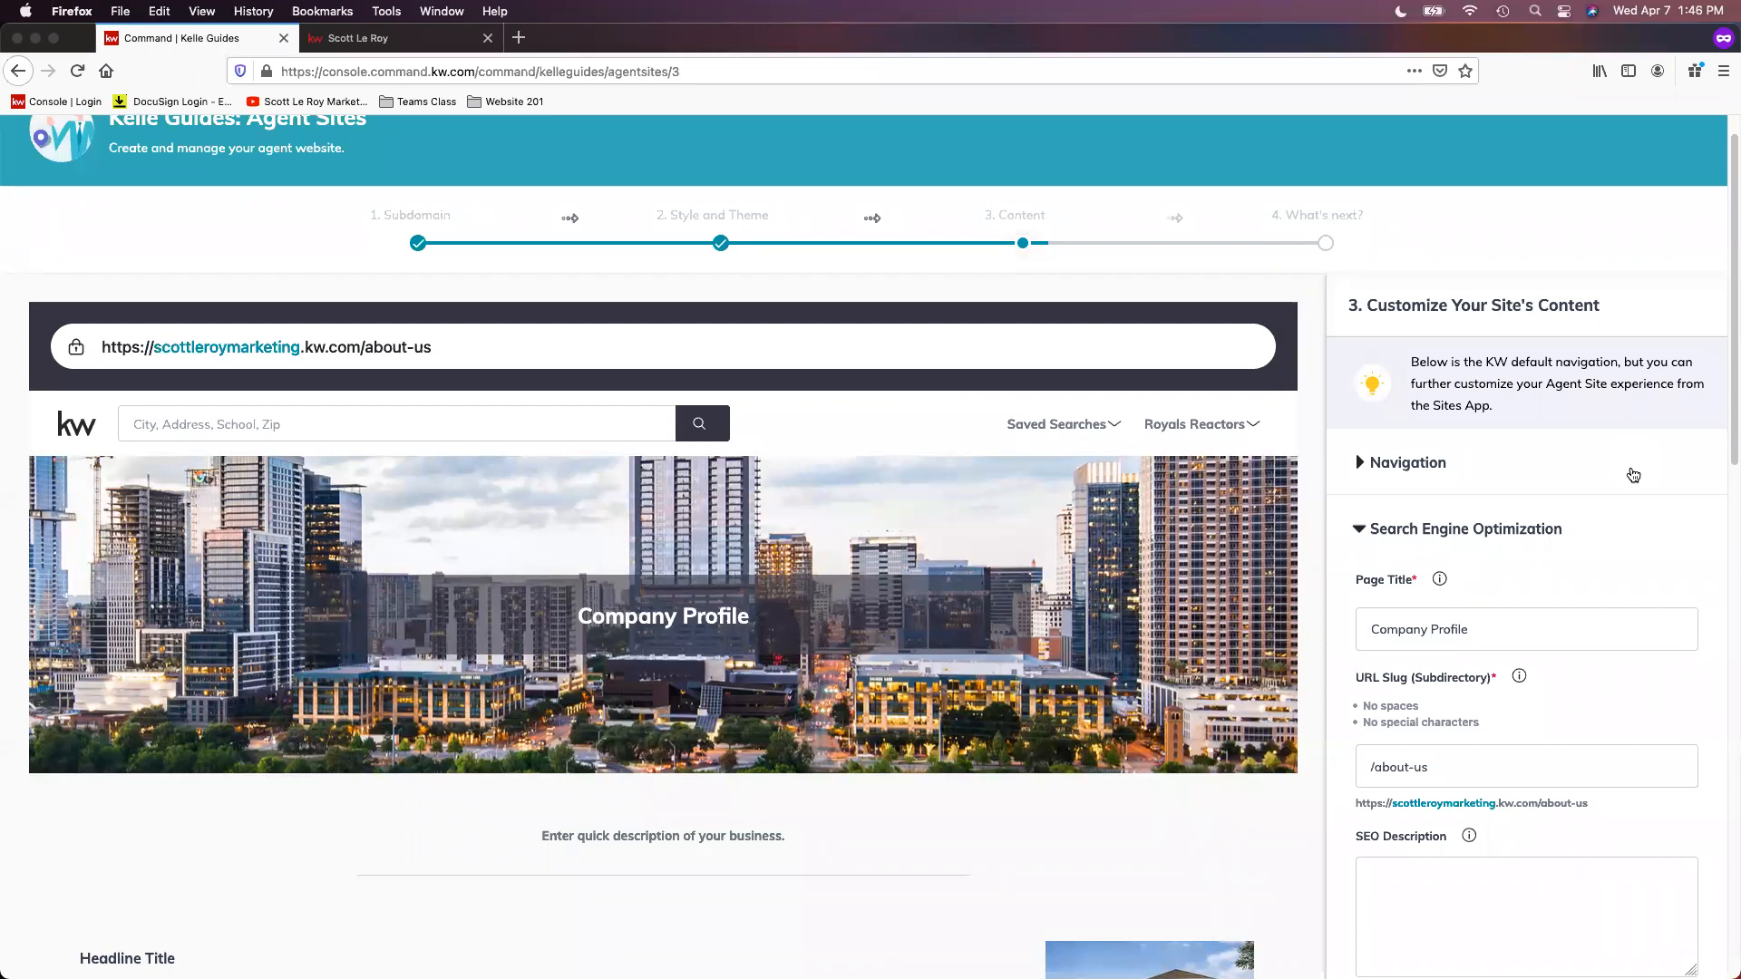
{"action": "left_click", "coordinate": [1517, 464]}
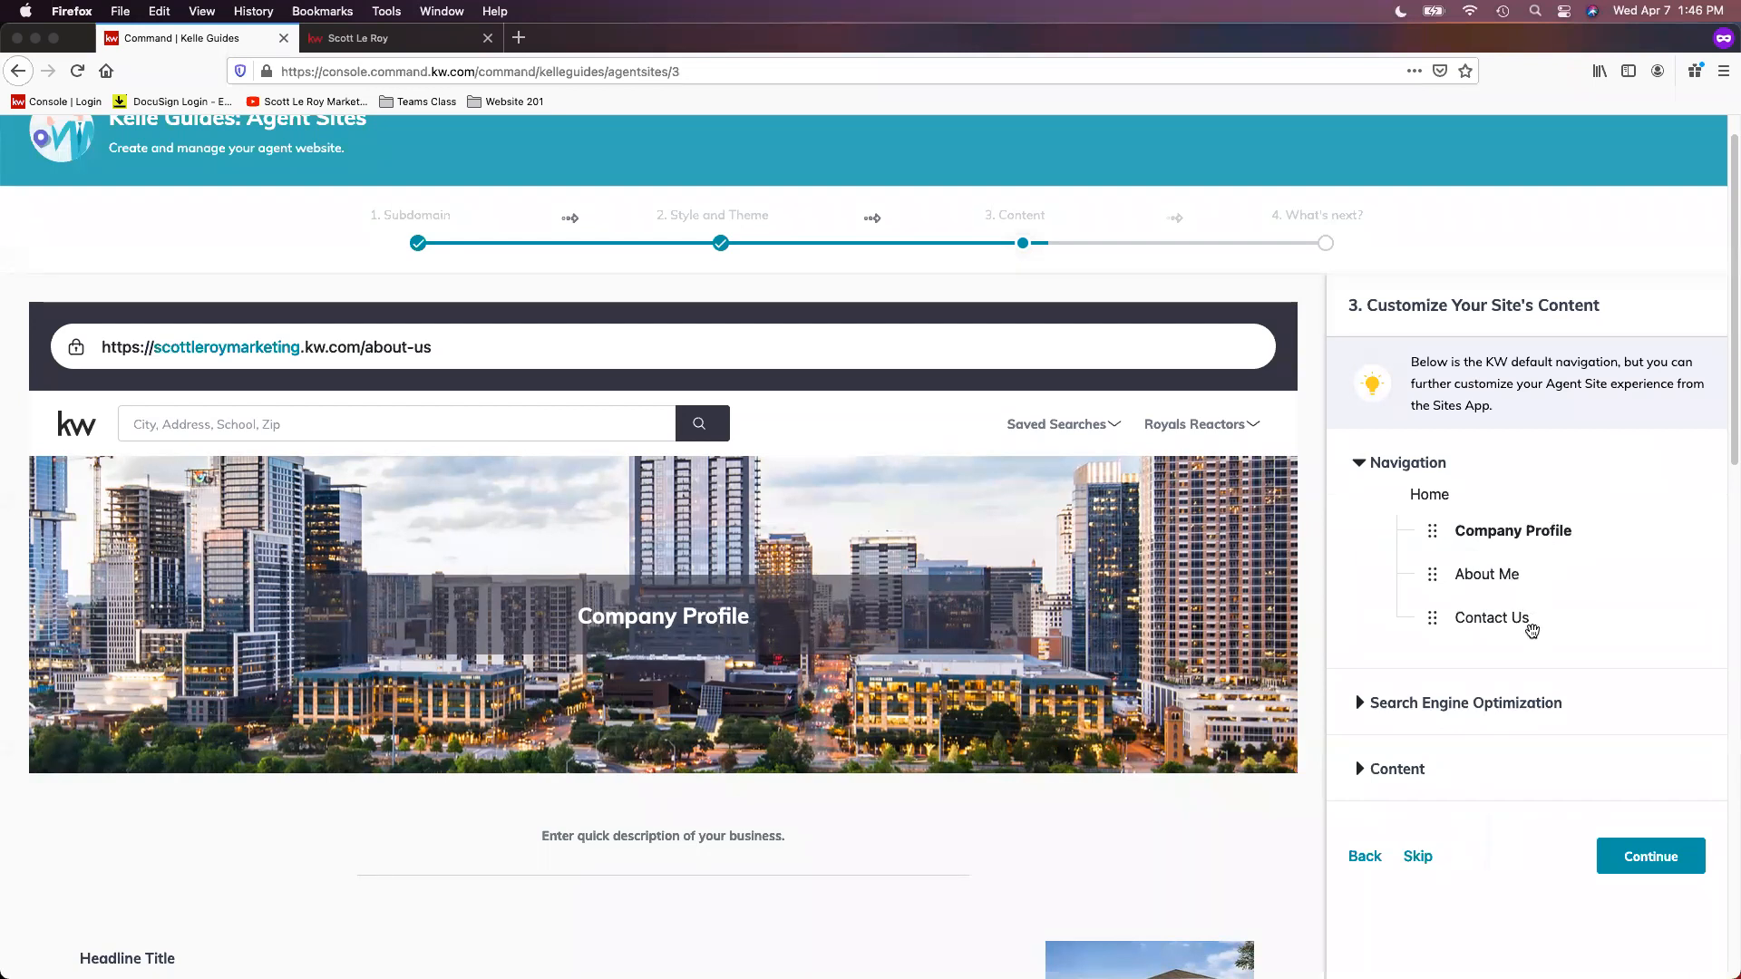
{"action": "left_click", "coordinate": [389, 38]}
{"action": "left_click", "coordinate": [1397, 152]}
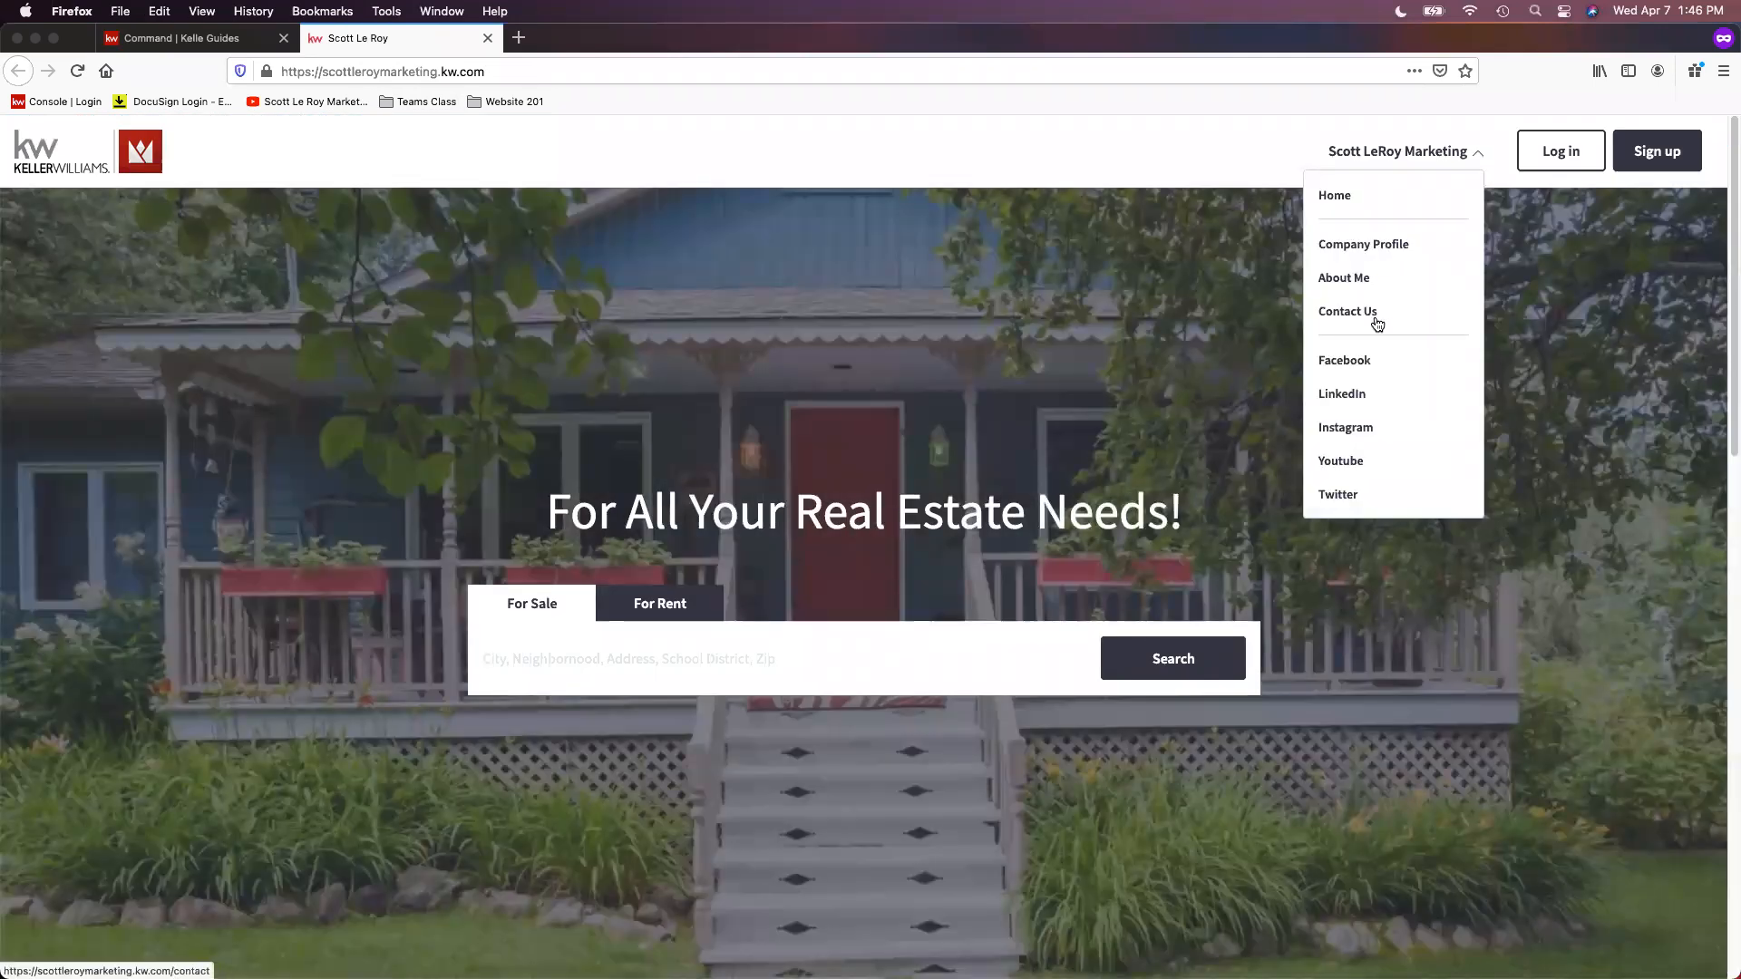
Step: Return to the Kelle Guide and move About Me above Company Profile in the site navigation
{"action": "left_click", "coordinate": [181, 38]}
{"action": "left_click_drag", "start_coordinate": [1487, 579], "coordinate": [1492, 528]}
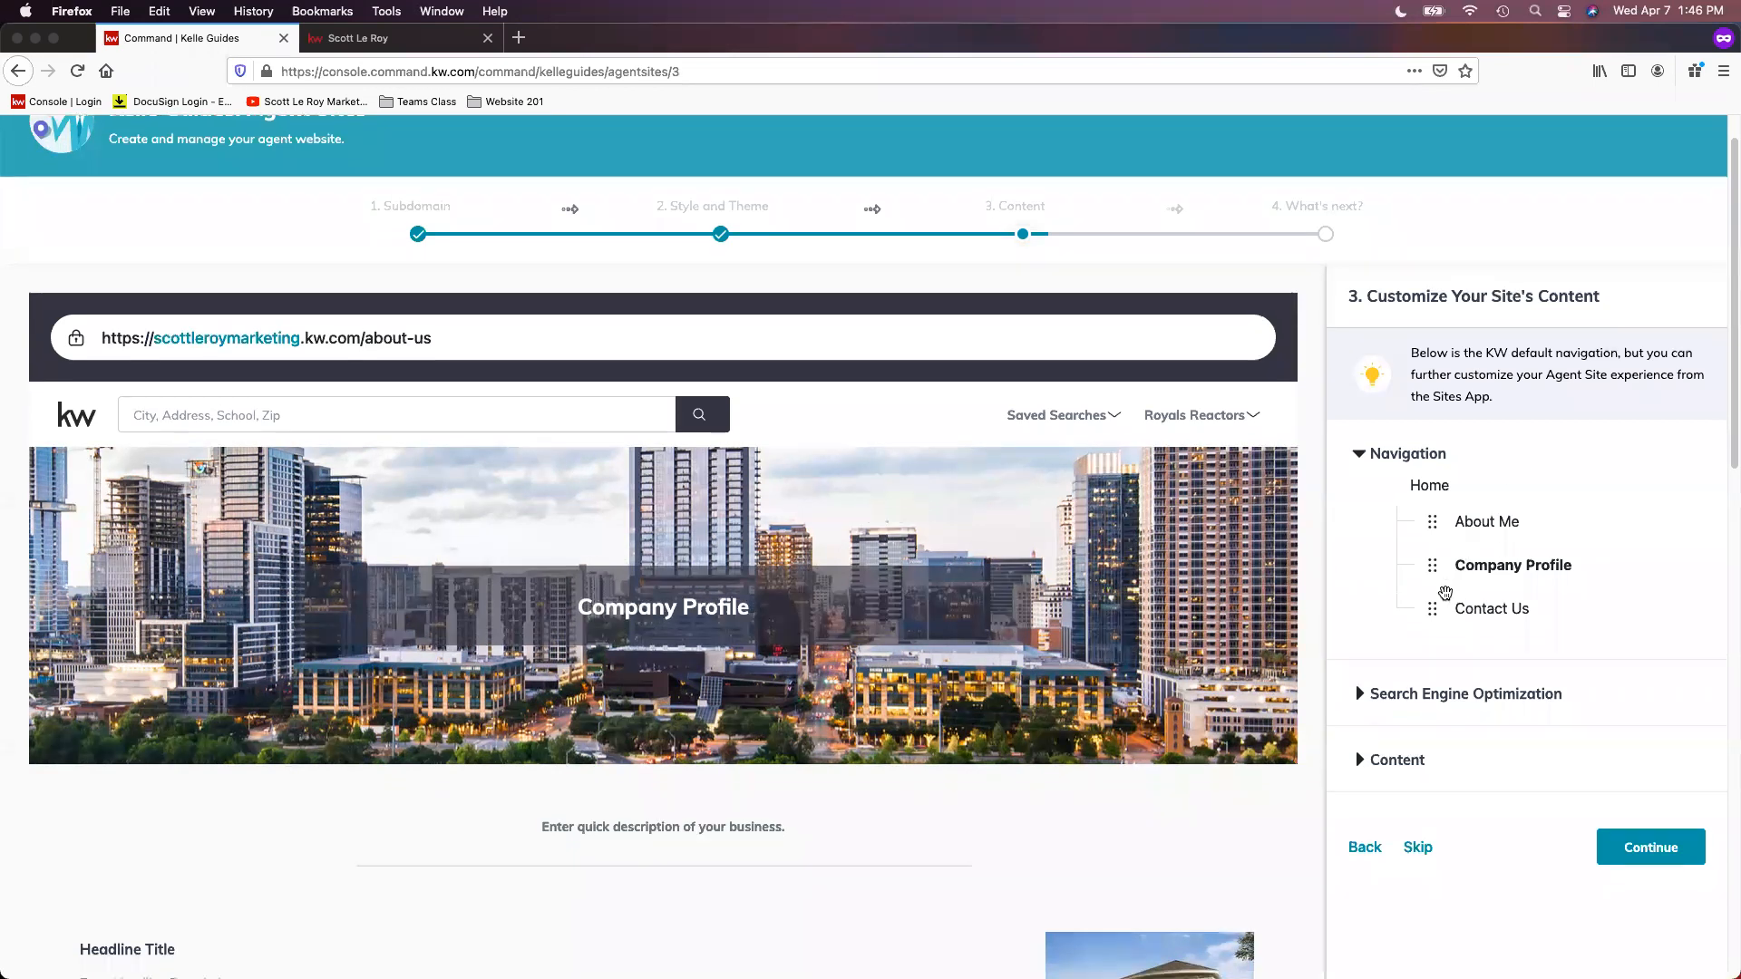
Step: Expand Search Engine Optimization and examine the Company Profile page's title, URL slug and full web address
{"action": "scroll", "coordinate": [1433, 582], "scroll_direction": "down", "scroll_amount": 2}
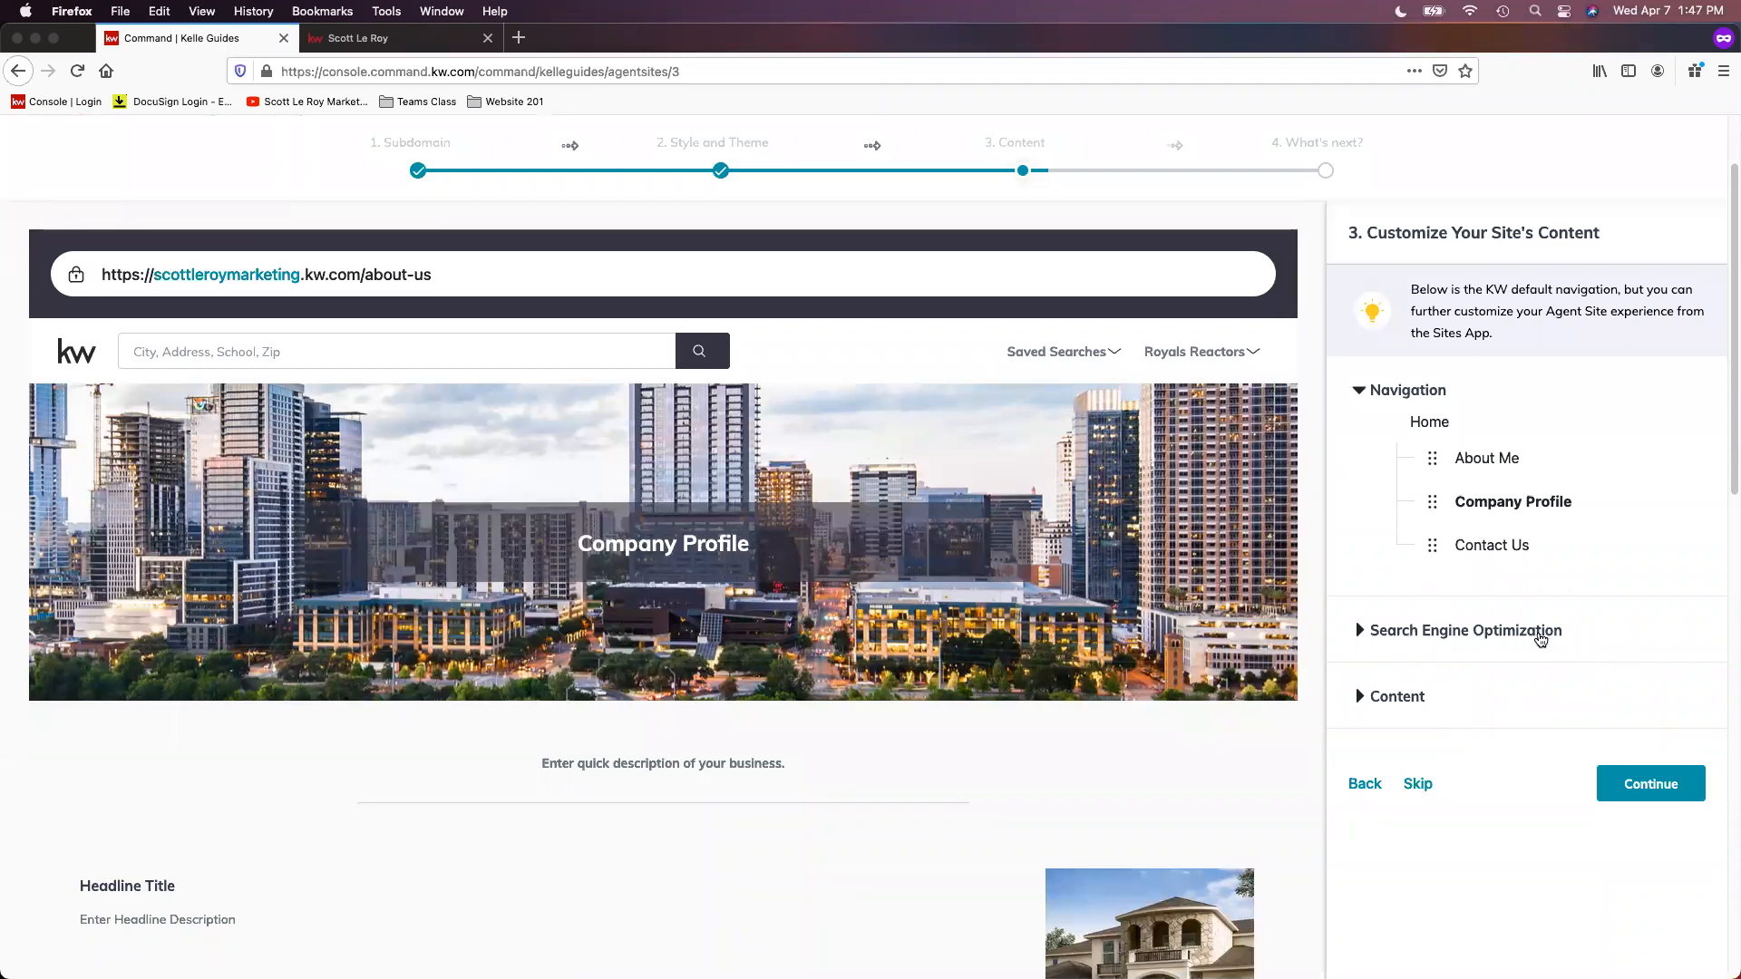
{"action": "left_click", "coordinate": [1537, 634]}
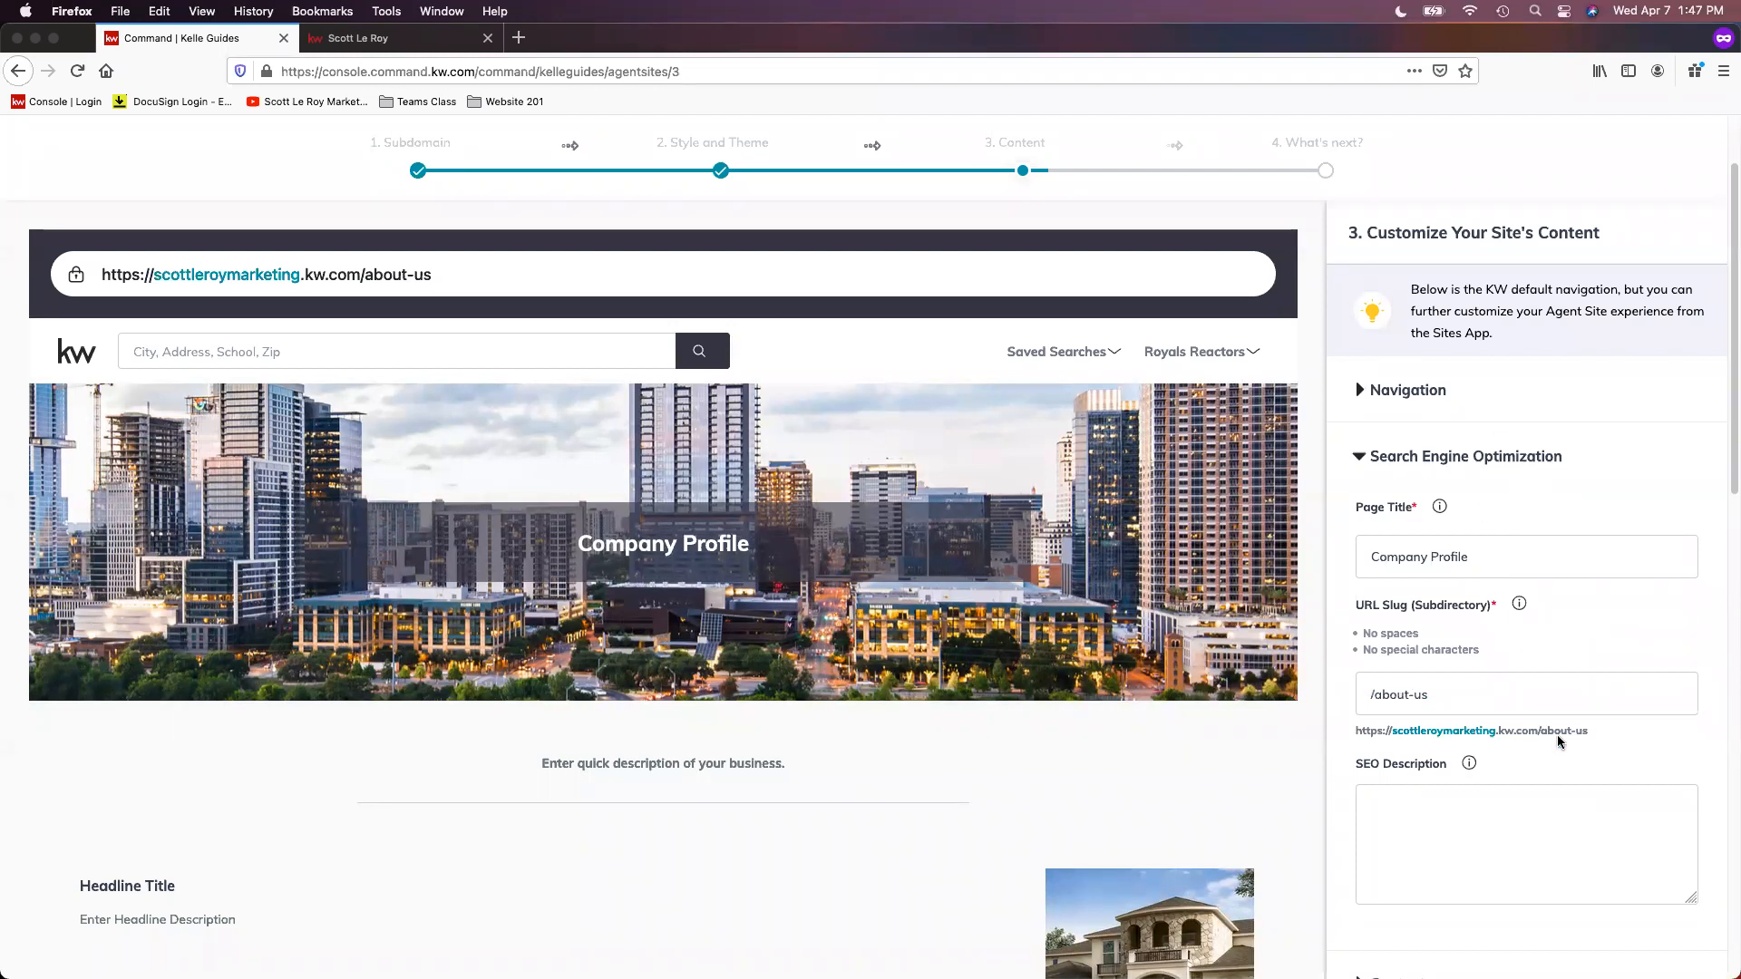
{"action": "scroll", "coordinate": [1559, 540], "scroll_direction": "down", "scroll_amount": 1}
{"action": "scroll", "coordinate": [1559, 540], "scroll_direction": "down", "scroll_amount": 1}
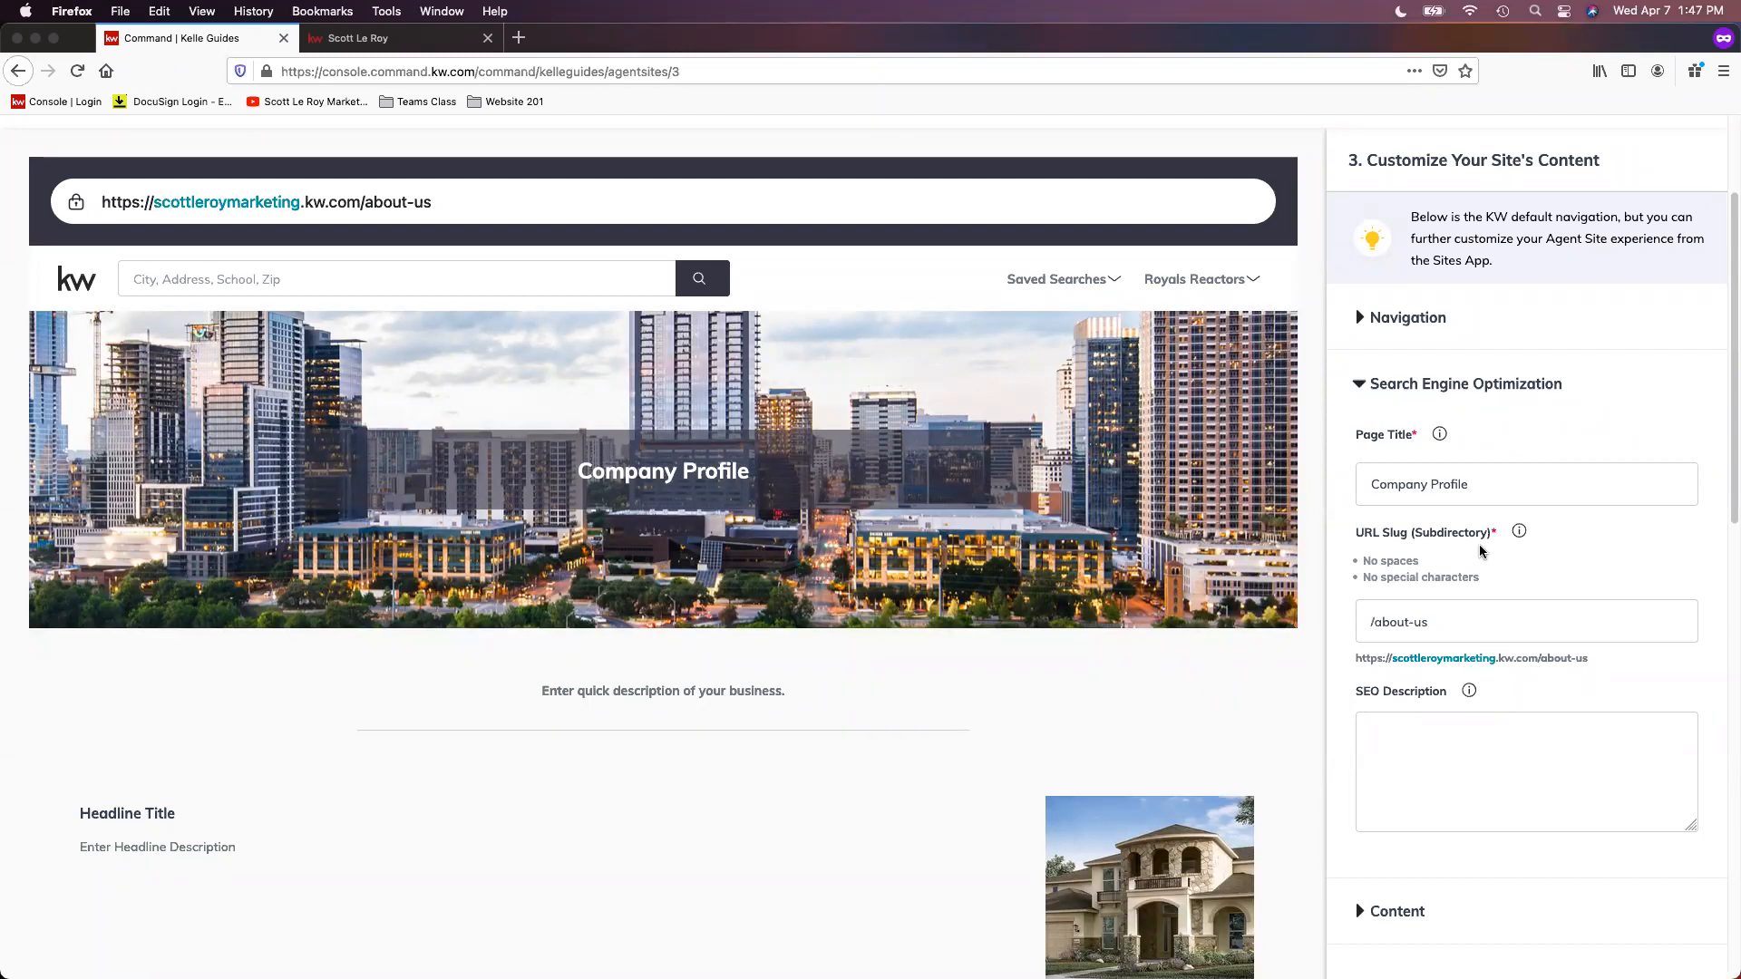
{"action": "scroll", "coordinate": [1432, 562], "scroll_direction": "down", "scroll_amount": 1}
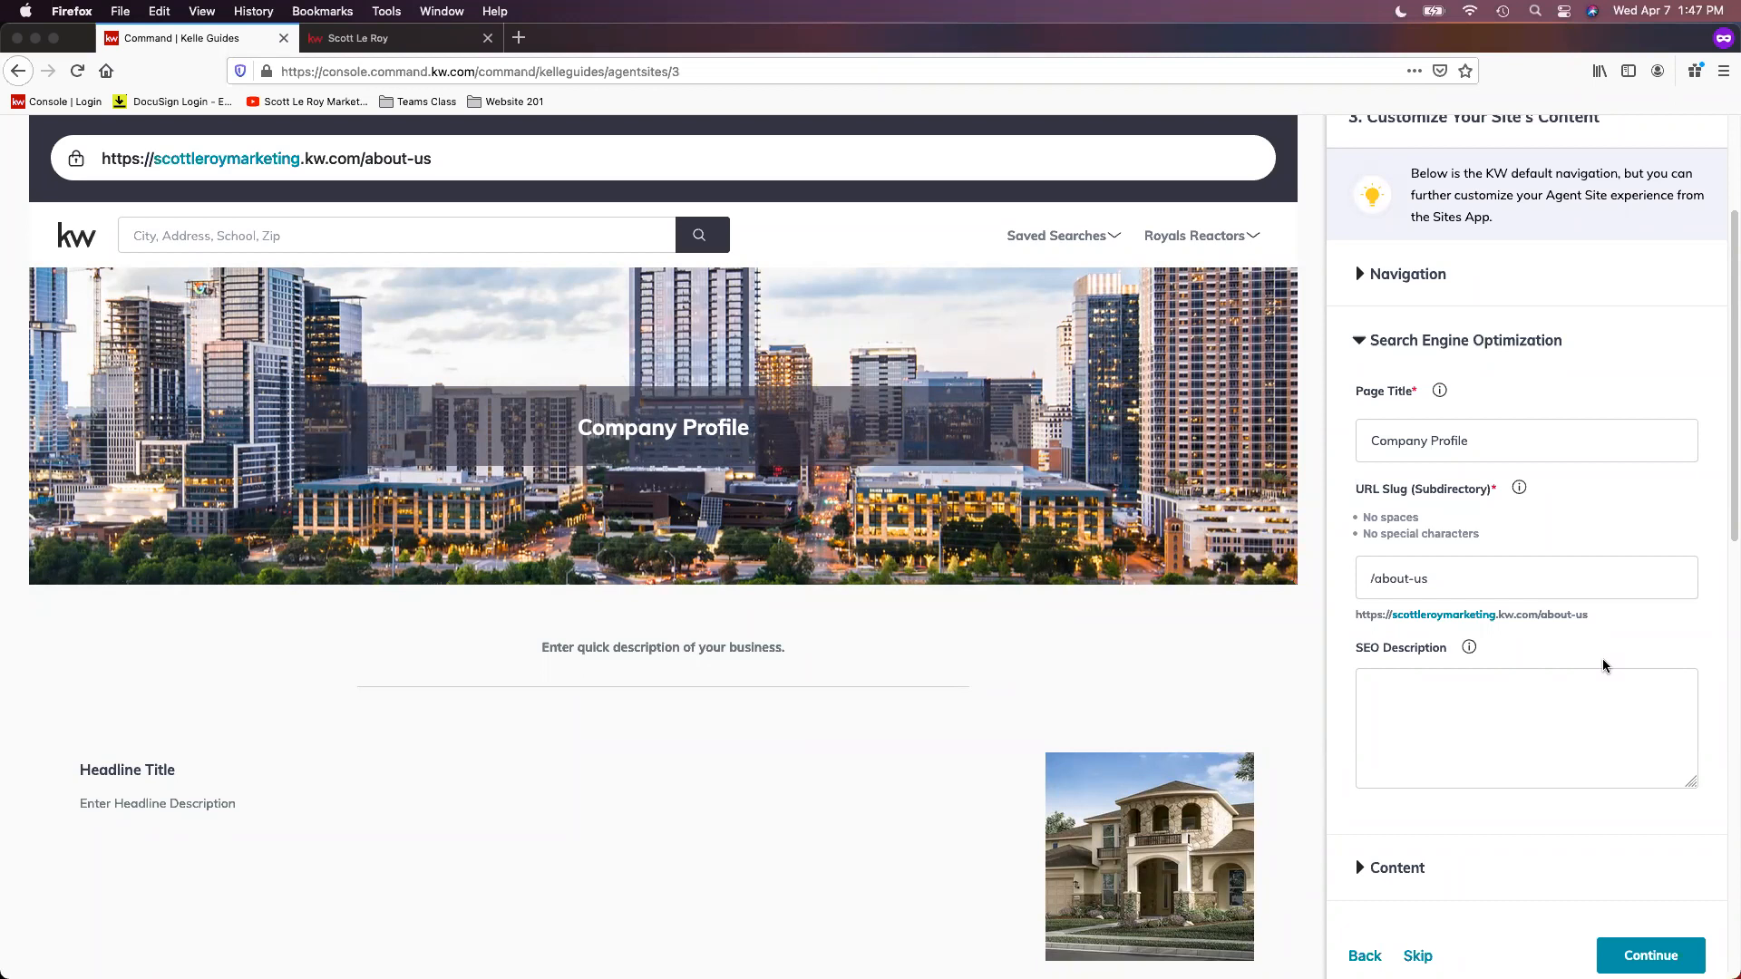
{"action": "left_click_drag", "start_coordinate": [1603, 615], "coordinate": [1326, 624]}
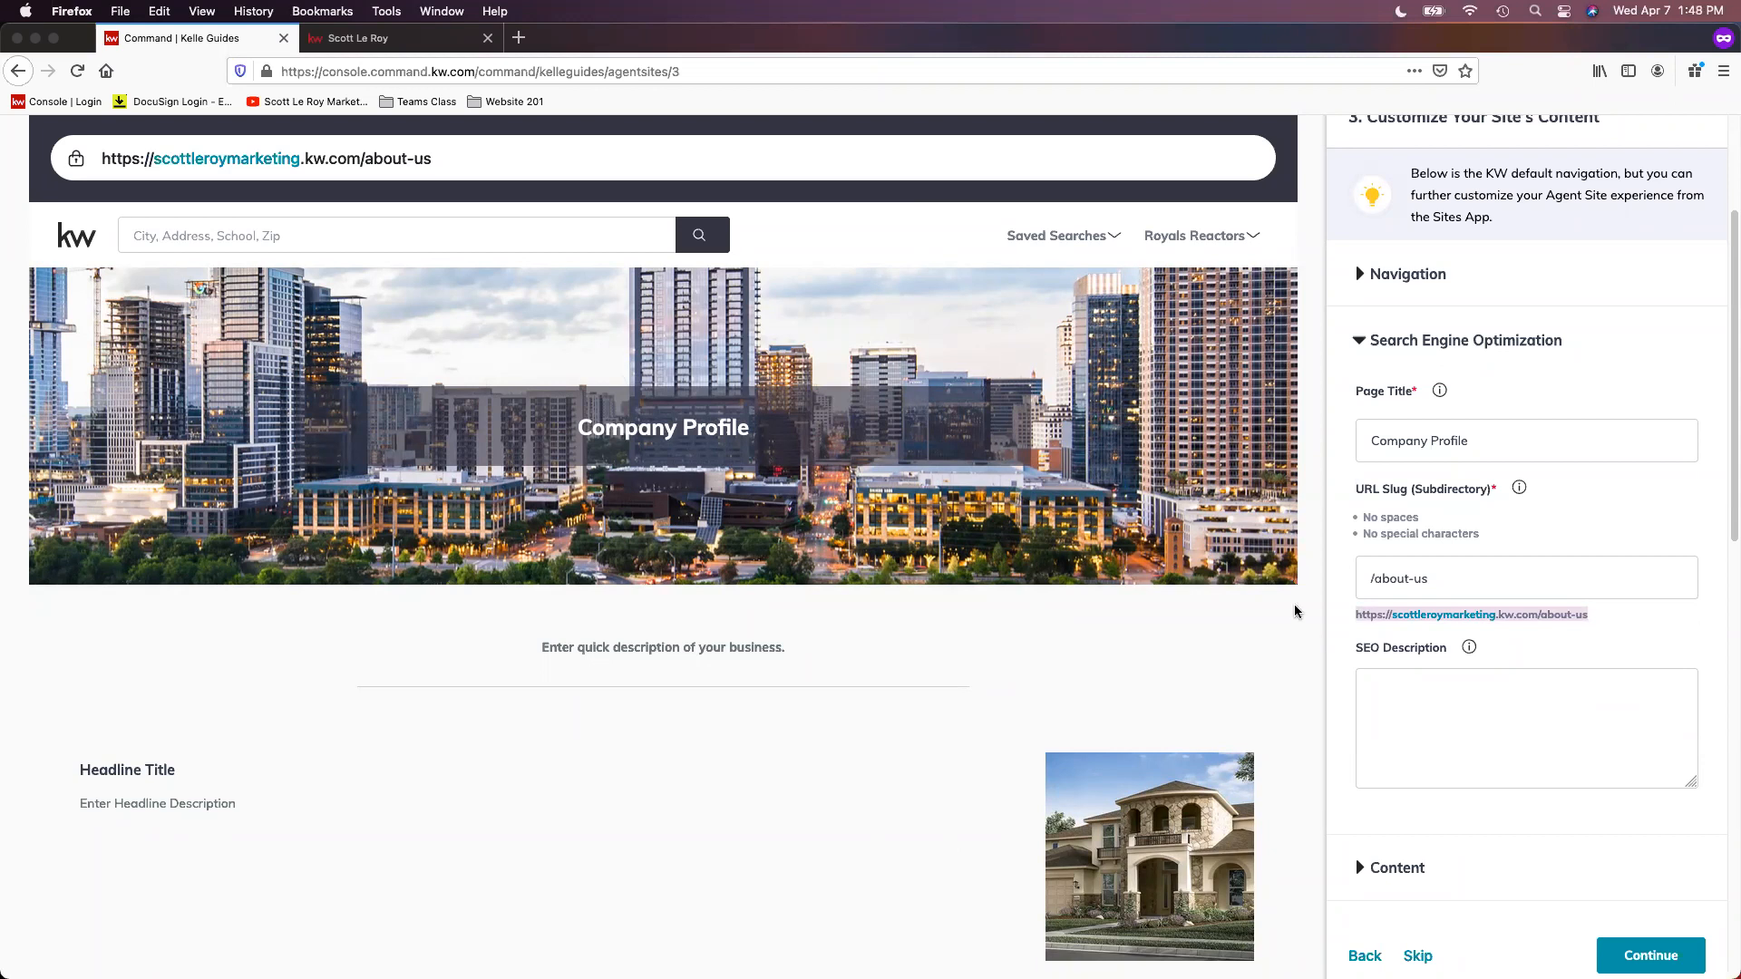
{"action": "left_click", "coordinate": [1597, 644]}
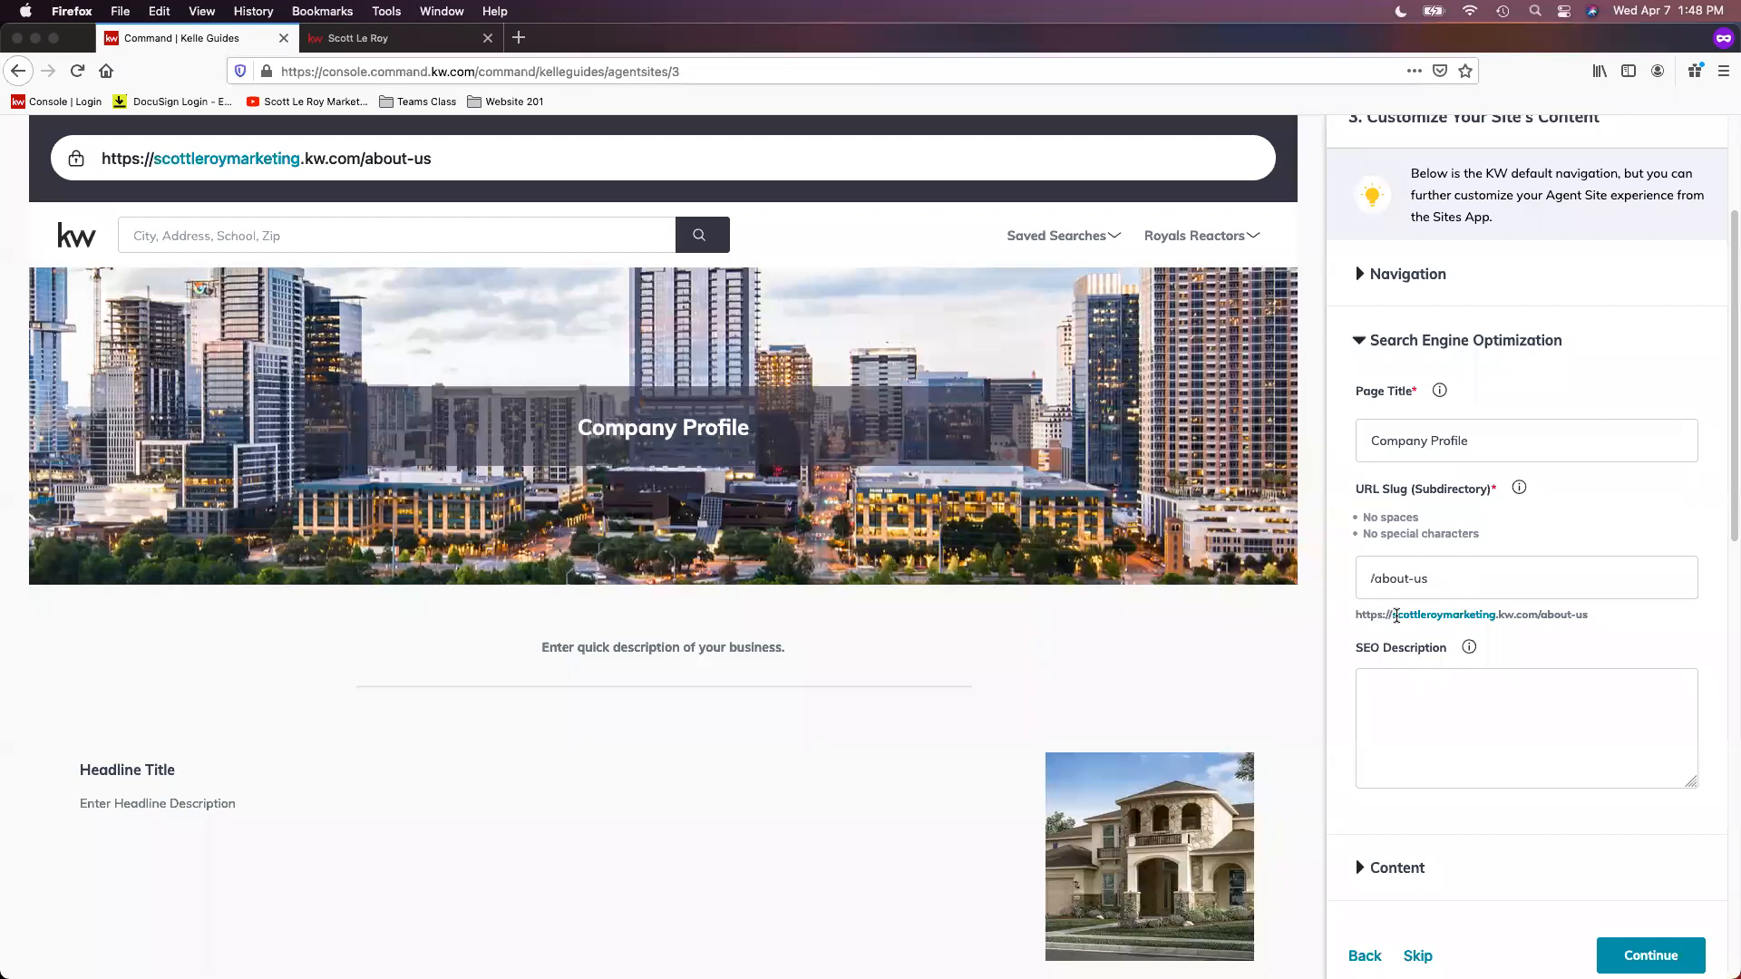
Step: Review the SEO Description field and check the information tips for the description and the URL slug
{"action": "scroll", "coordinate": [1393, 671], "scroll_direction": "down", "scroll_amount": 3}
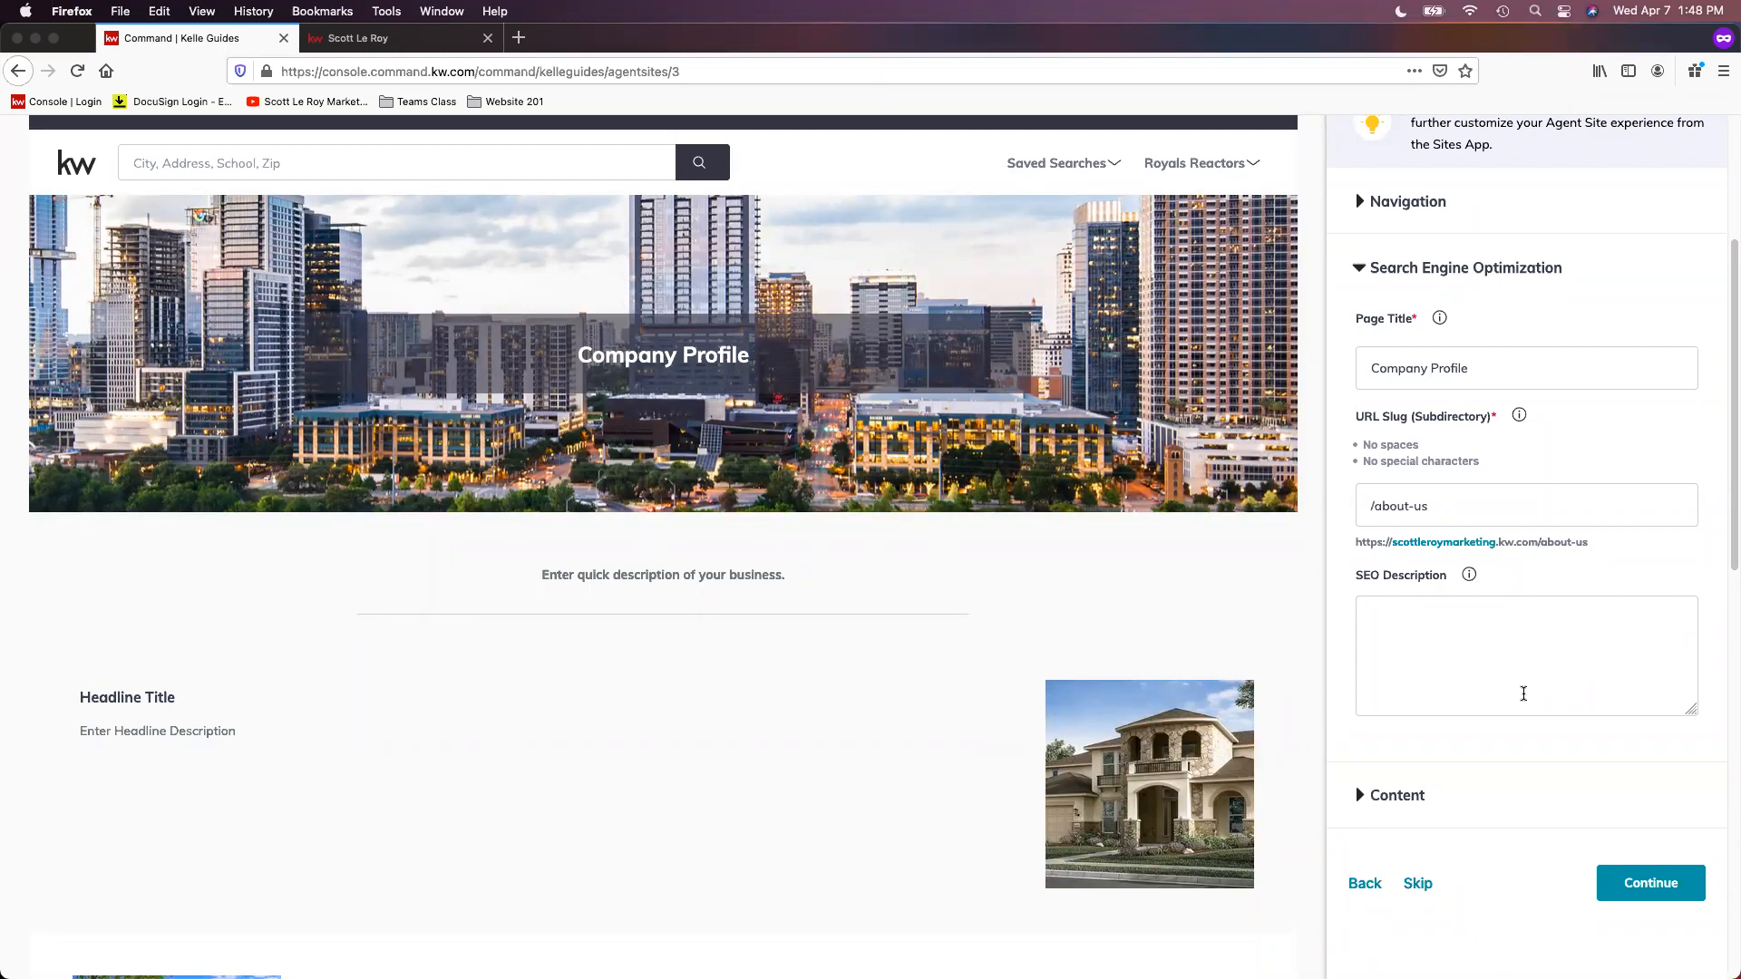
{"action": "scroll", "coordinate": [1451, 771], "scroll_direction": "down", "scroll_amount": 1}
{"action": "scroll", "coordinate": [1455, 768], "scroll_direction": "down", "scroll_amount": 2}
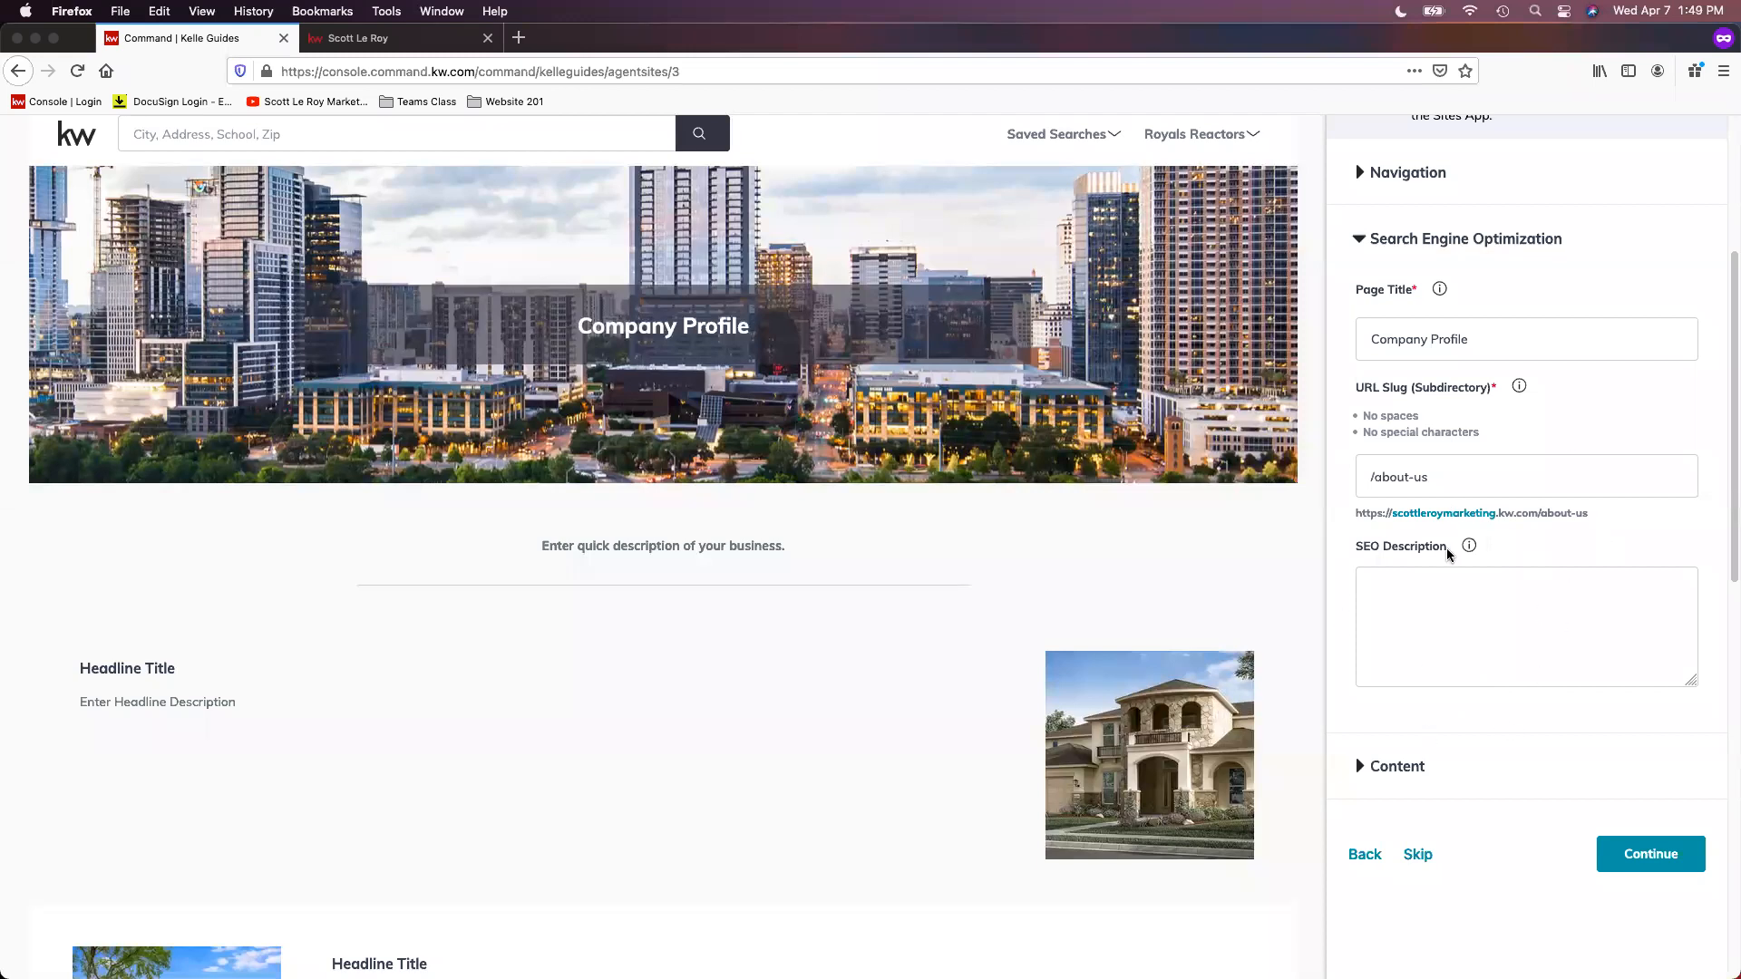
{"action": "mouse_move", "coordinate": [1463, 538]}
{"action": "mouse_move", "coordinate": [1519, 387]}
Step: Expand the Content section and compare the page header, intro paragraph and Section 1 fields with the Company Profile page preview
{"action": "scroll", "coordinate": [1509, 776], "scroll_direction": "down", "scroll_amount": 2}
{"action": "scroll", "coordinate": [1499, 767], "scroll_direction": "down", "scroll_amount": 1}
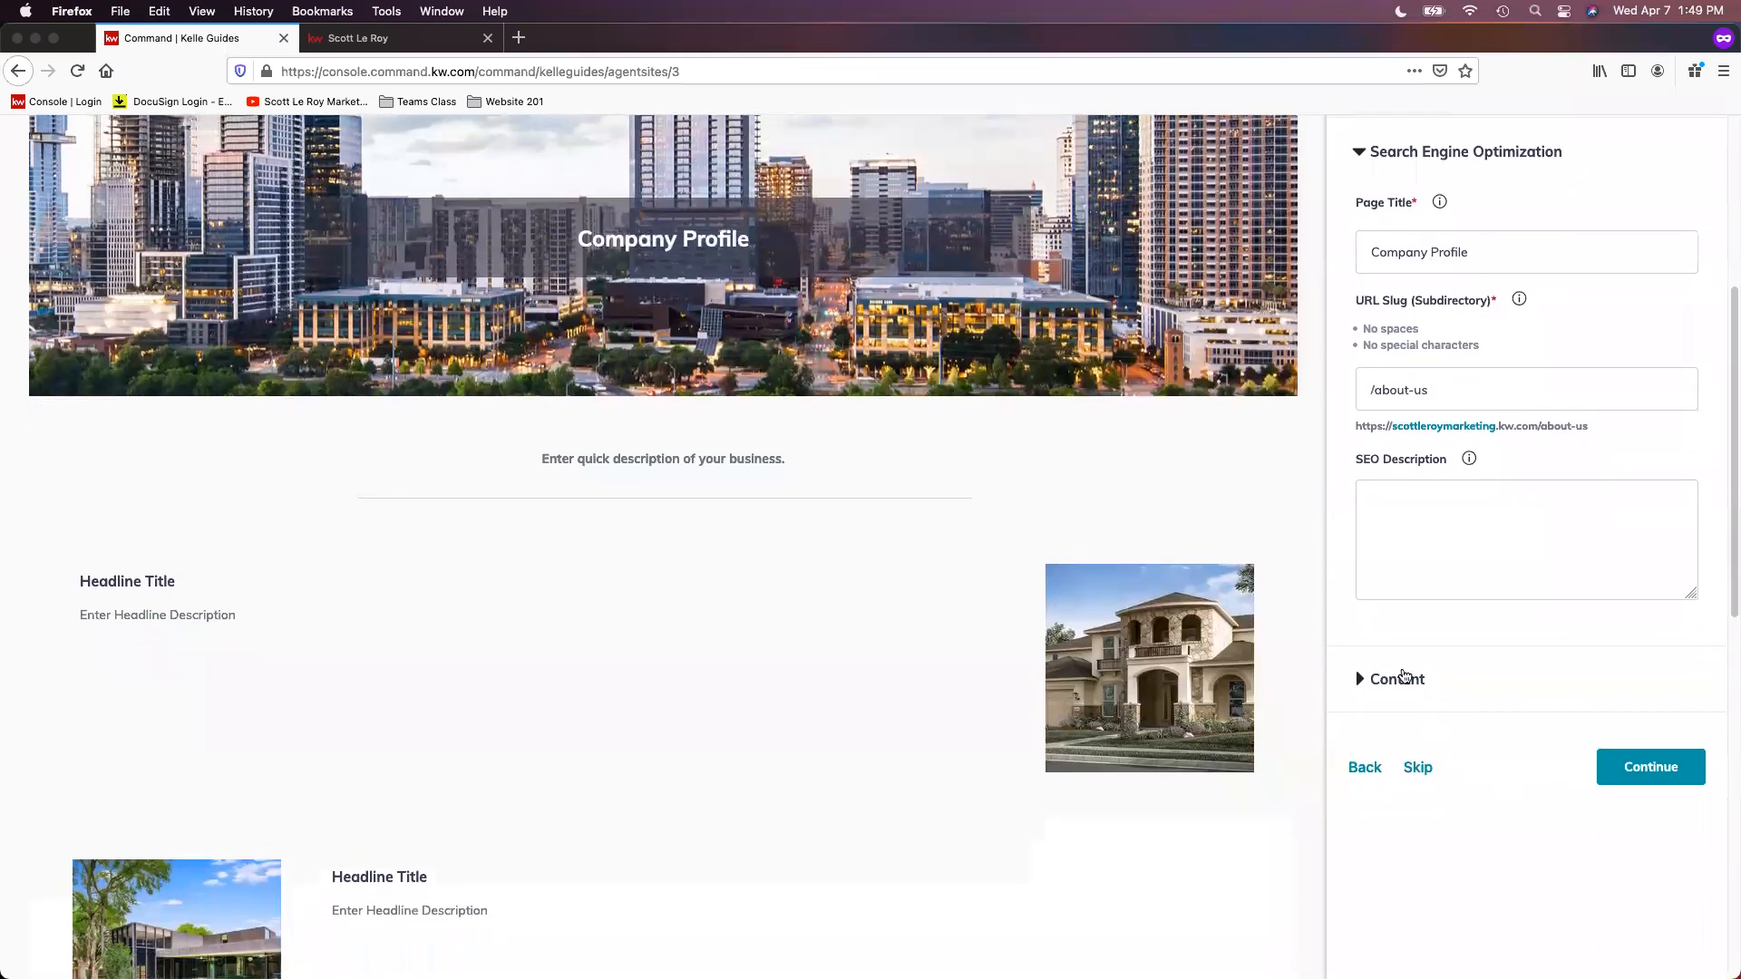
{"action": "left_click", "coordinate": [1403, 682]}
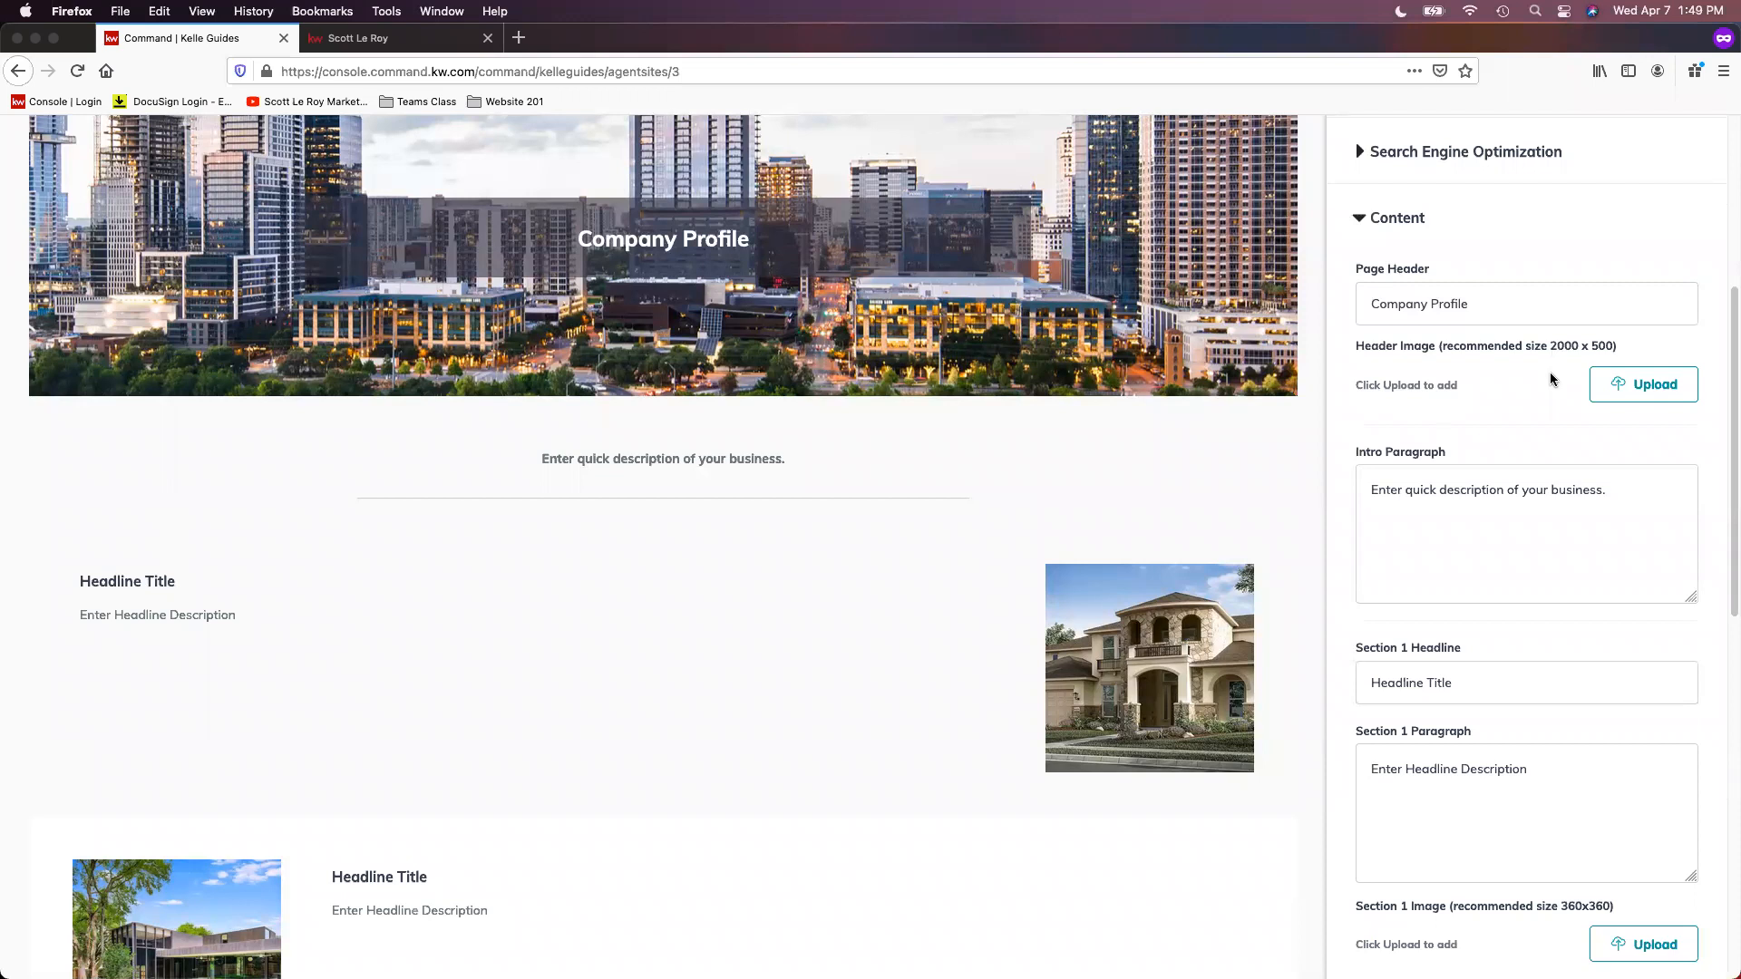
{"action": "scroll", "coordinate": [1377, 337], "scroll_direction": "up", "scroll_amount": 1}
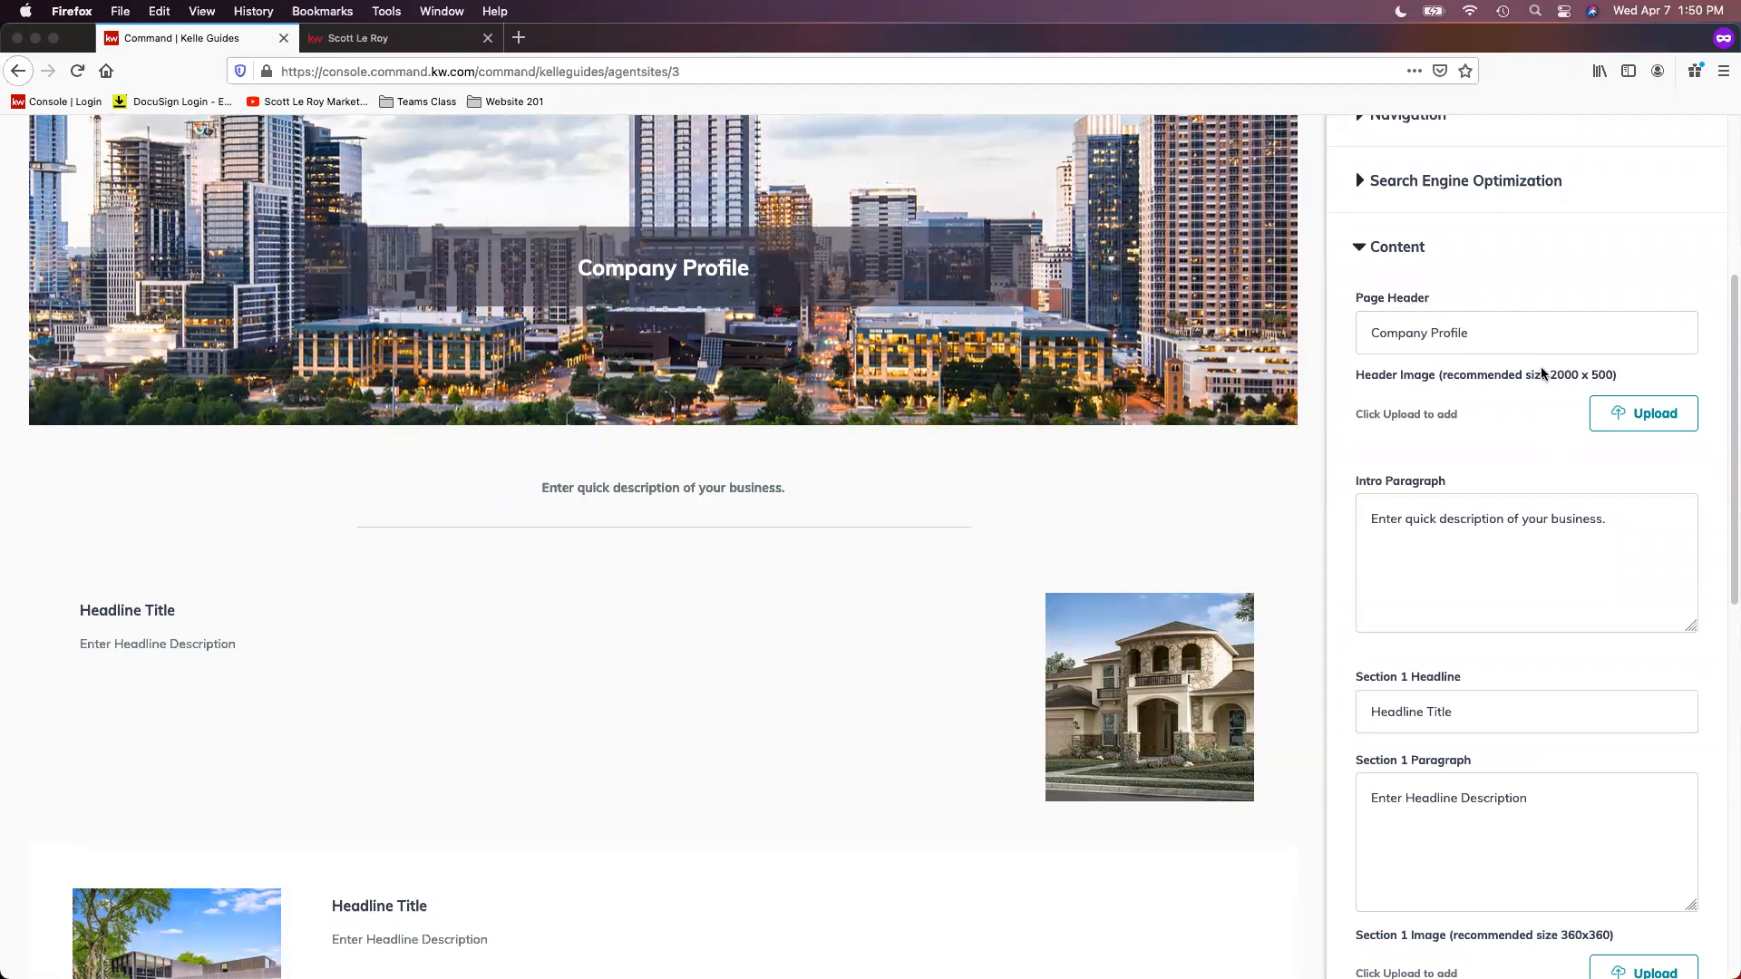
{"action": "scroll", "coordinate": [1489, 401], "scroll_direction": "down", "scroll_amount": 2}
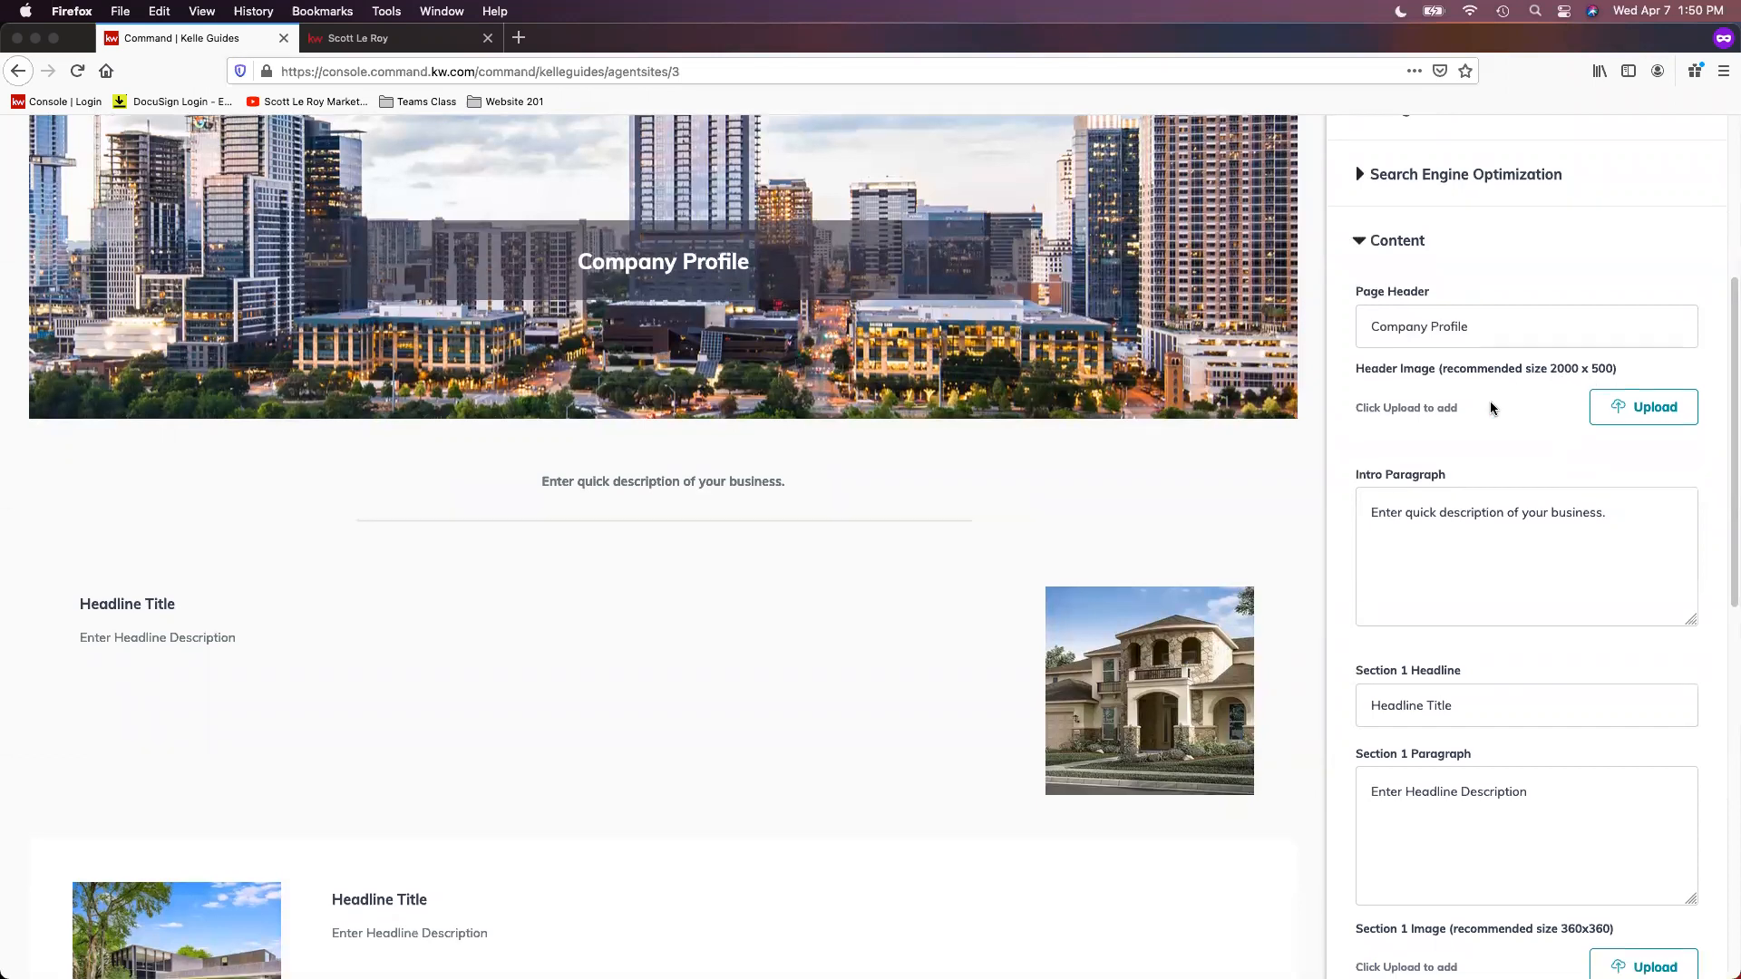
{"action": "scroll", "coordinate": [1488, 379], "scroll_direction": "down", "scroll_amount": 2}
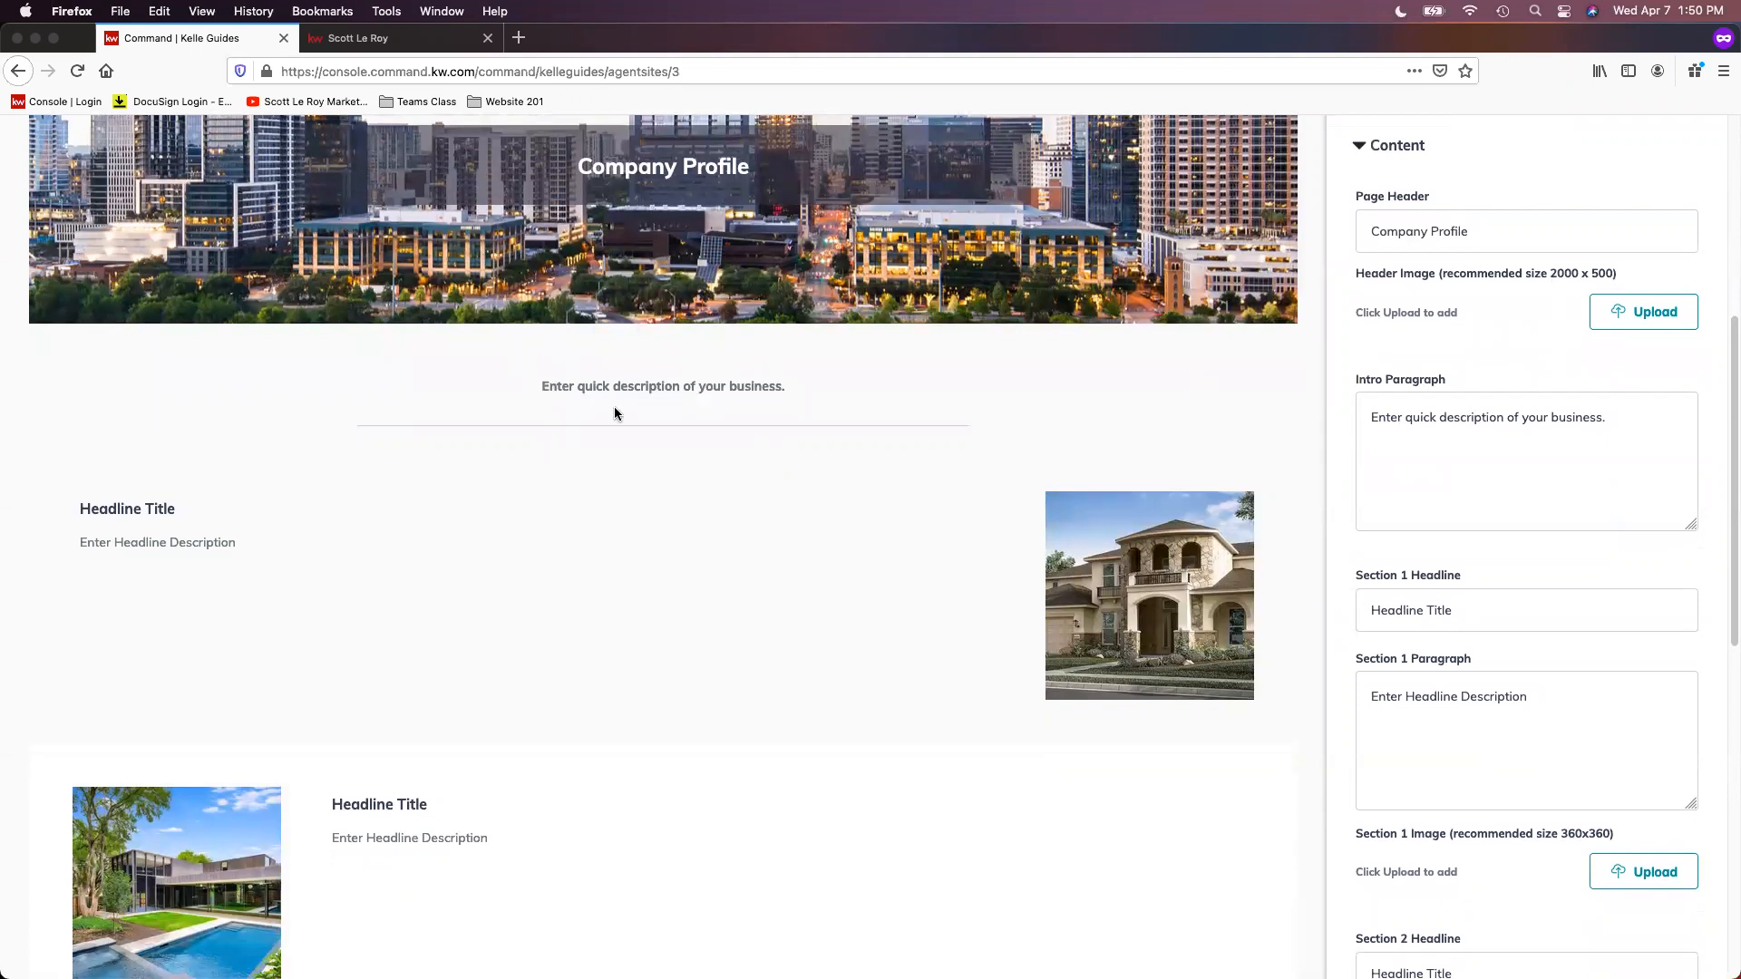
{"action": "scroll", "coordinate": [1342, 526], "scroll_direction": "down", "scroll_amount": 1}
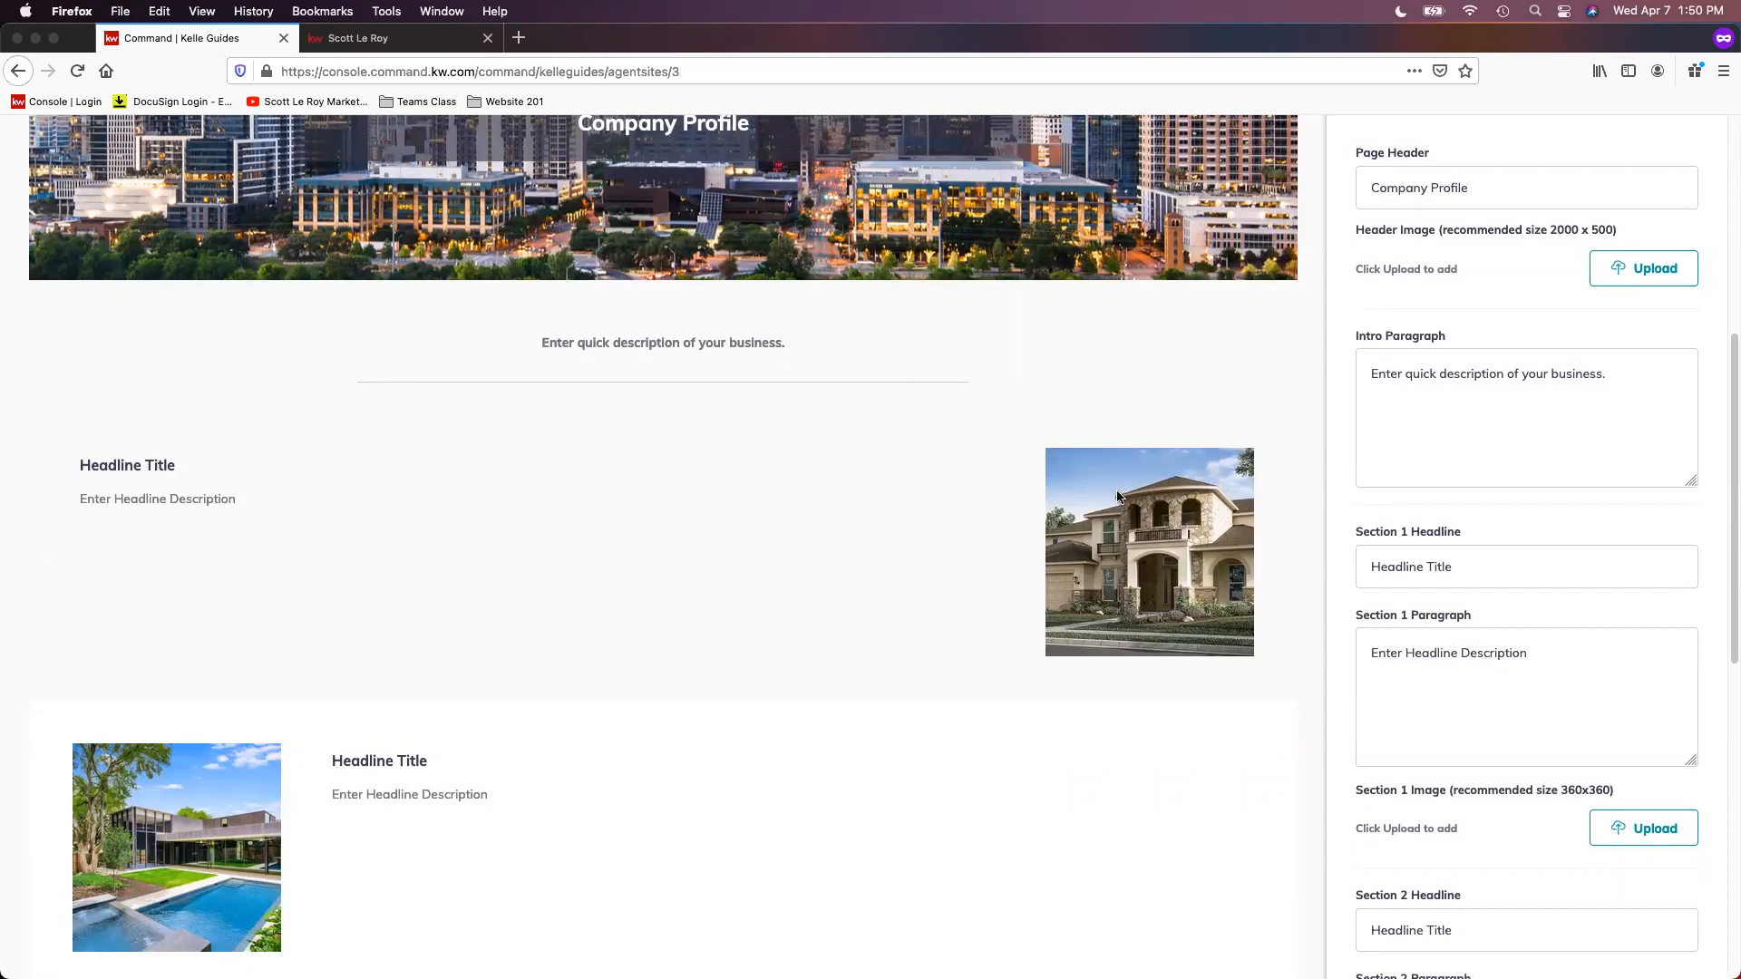
{"action": "scroll", "coordinate": [1469, 761], "scroll_direction": "down", "scroll_amount": 2}
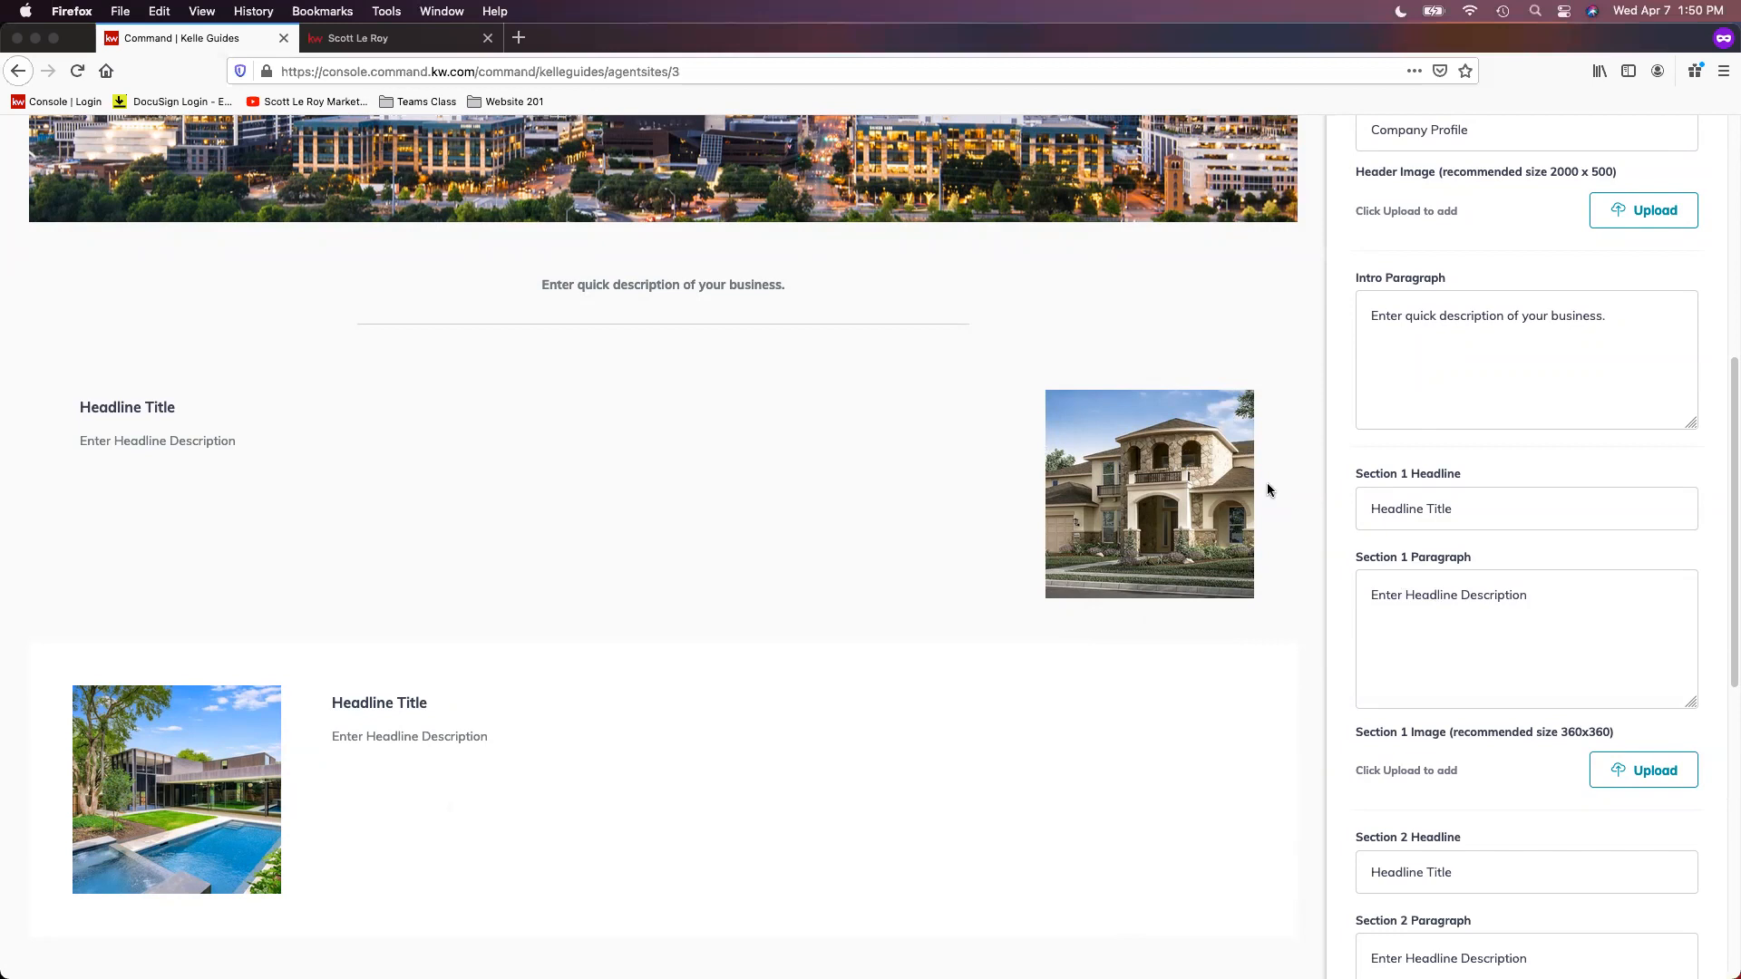
Step: Compare the Section 1 and Section 2 headline, paragraph and image fields with the Company Profile page preview
{"action": "scroll", "coordinate": [1278, 481], "scroll_direction": "down", "scroll_amount": 2}
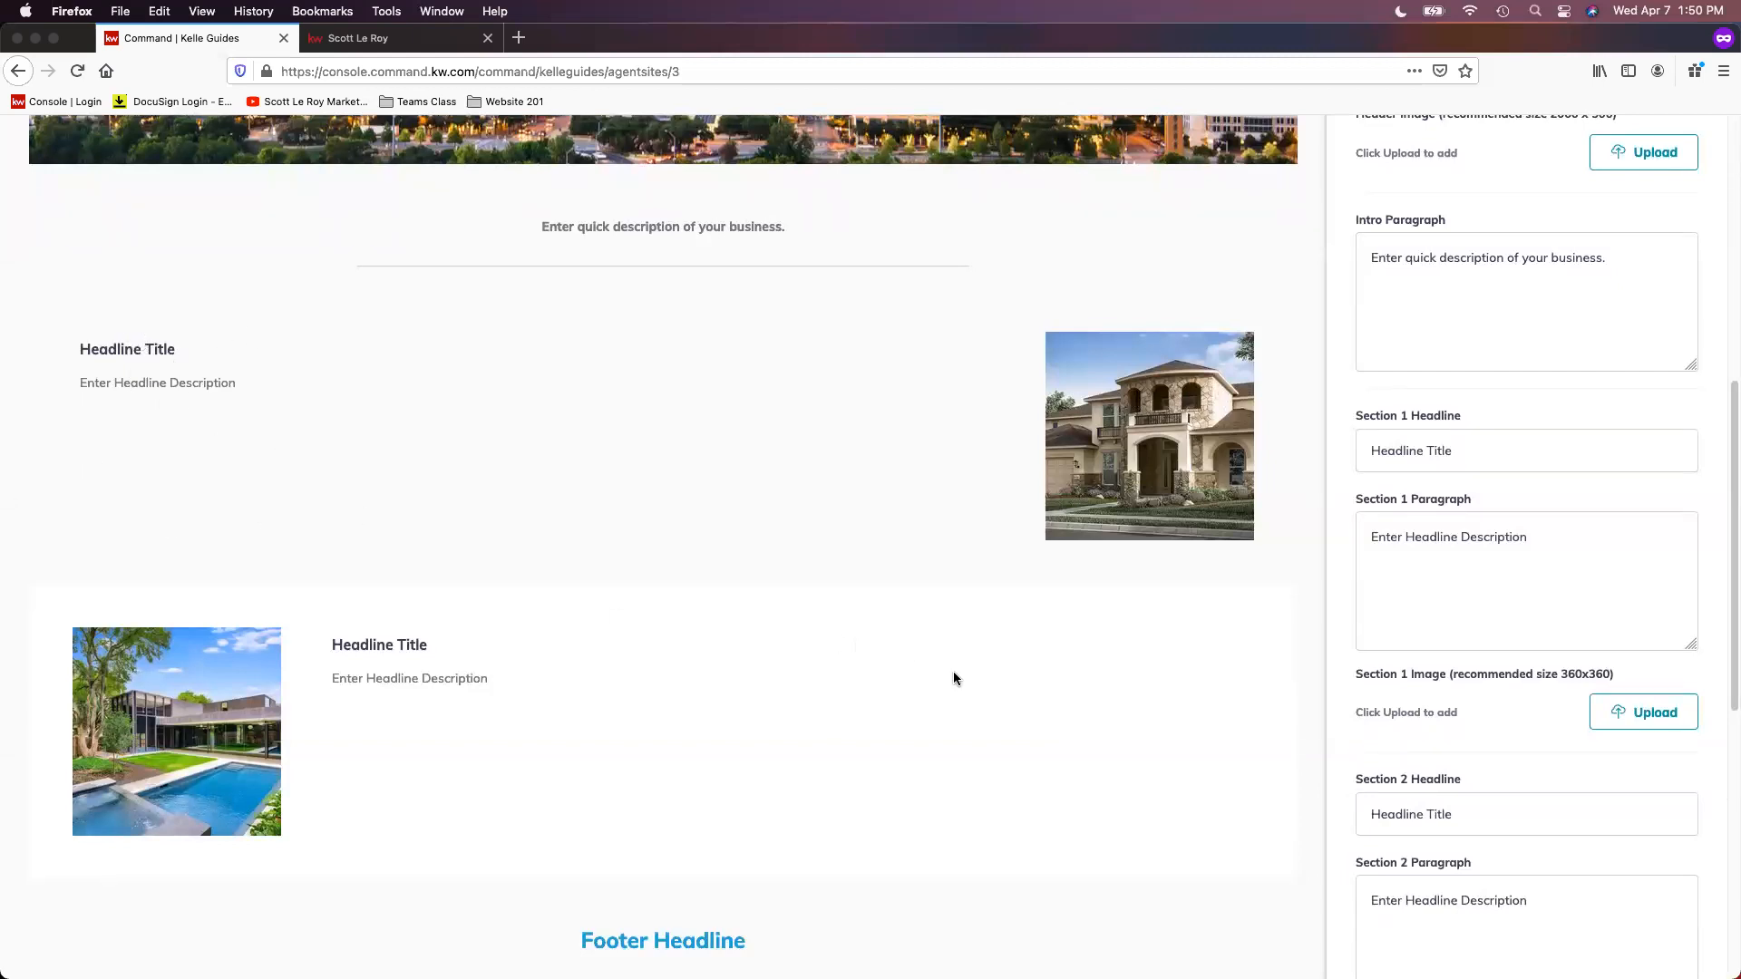
{"action": "scroll", "coordinate": [1631, 705], "scroll_direction": "down", "scroll_amount": 2}
{"action": "scroll", "coordinate": [1559, 725], "scroll_direction": "down", "scroll_amount": 5}
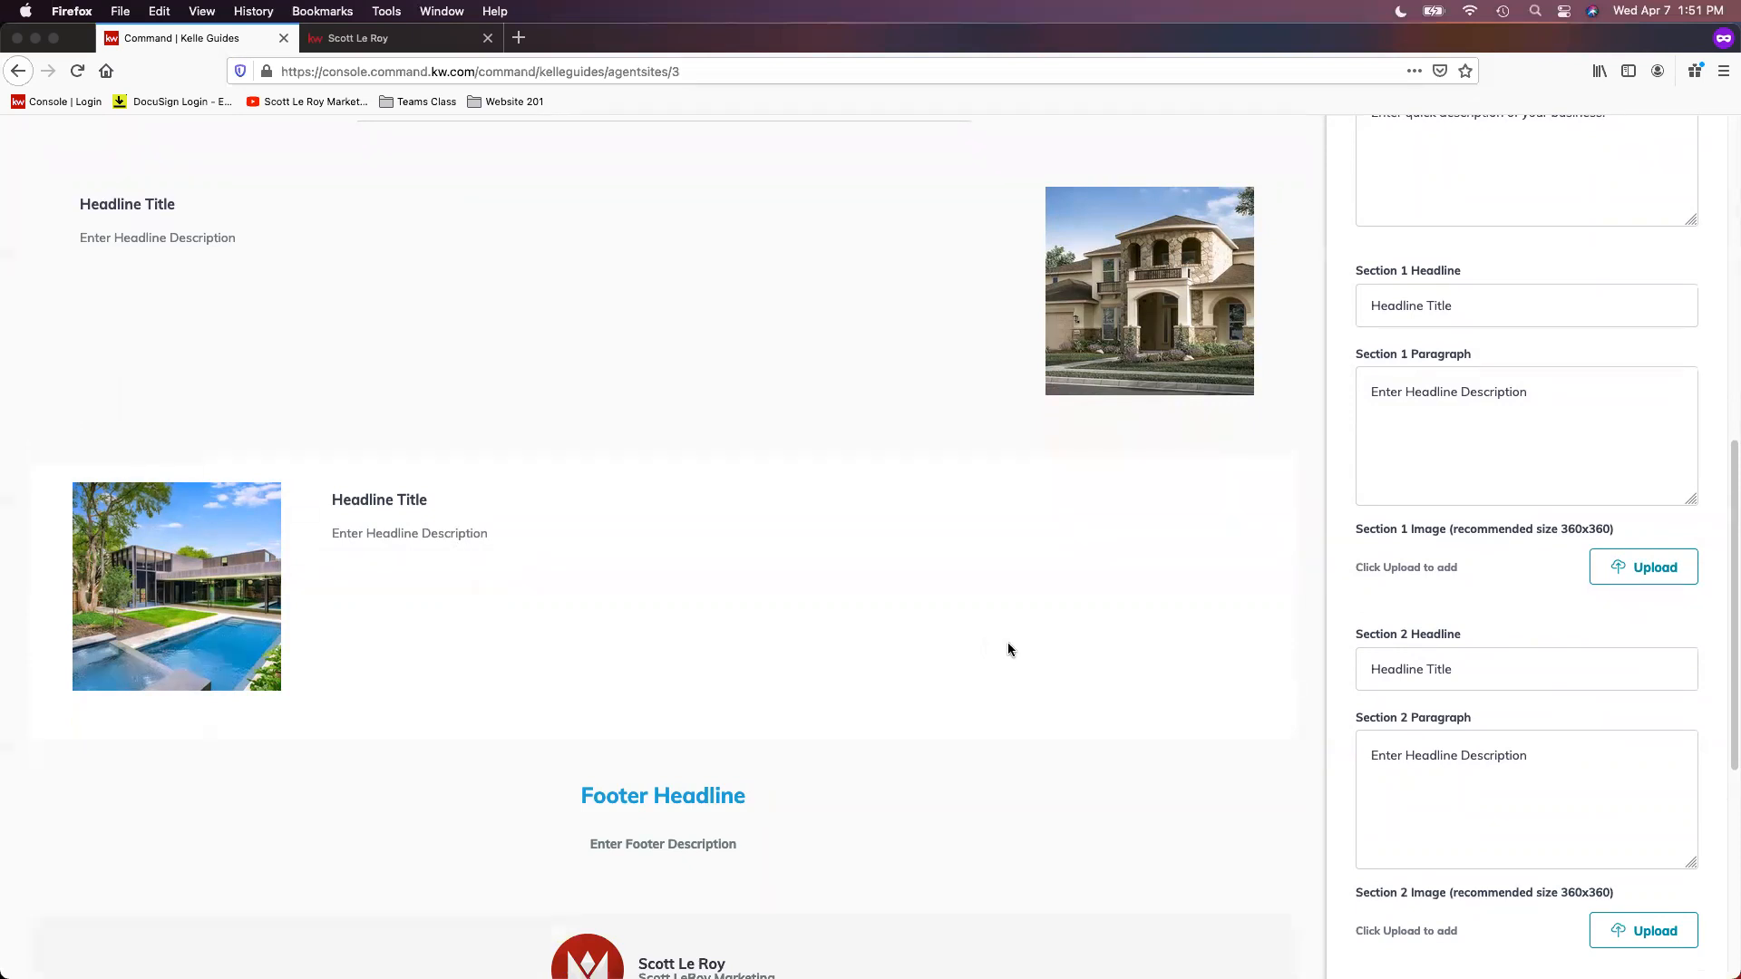
{"action": "scroll", "coordinate": [652, 544], "scroll_direction": "down", "scroll_amount": 1}
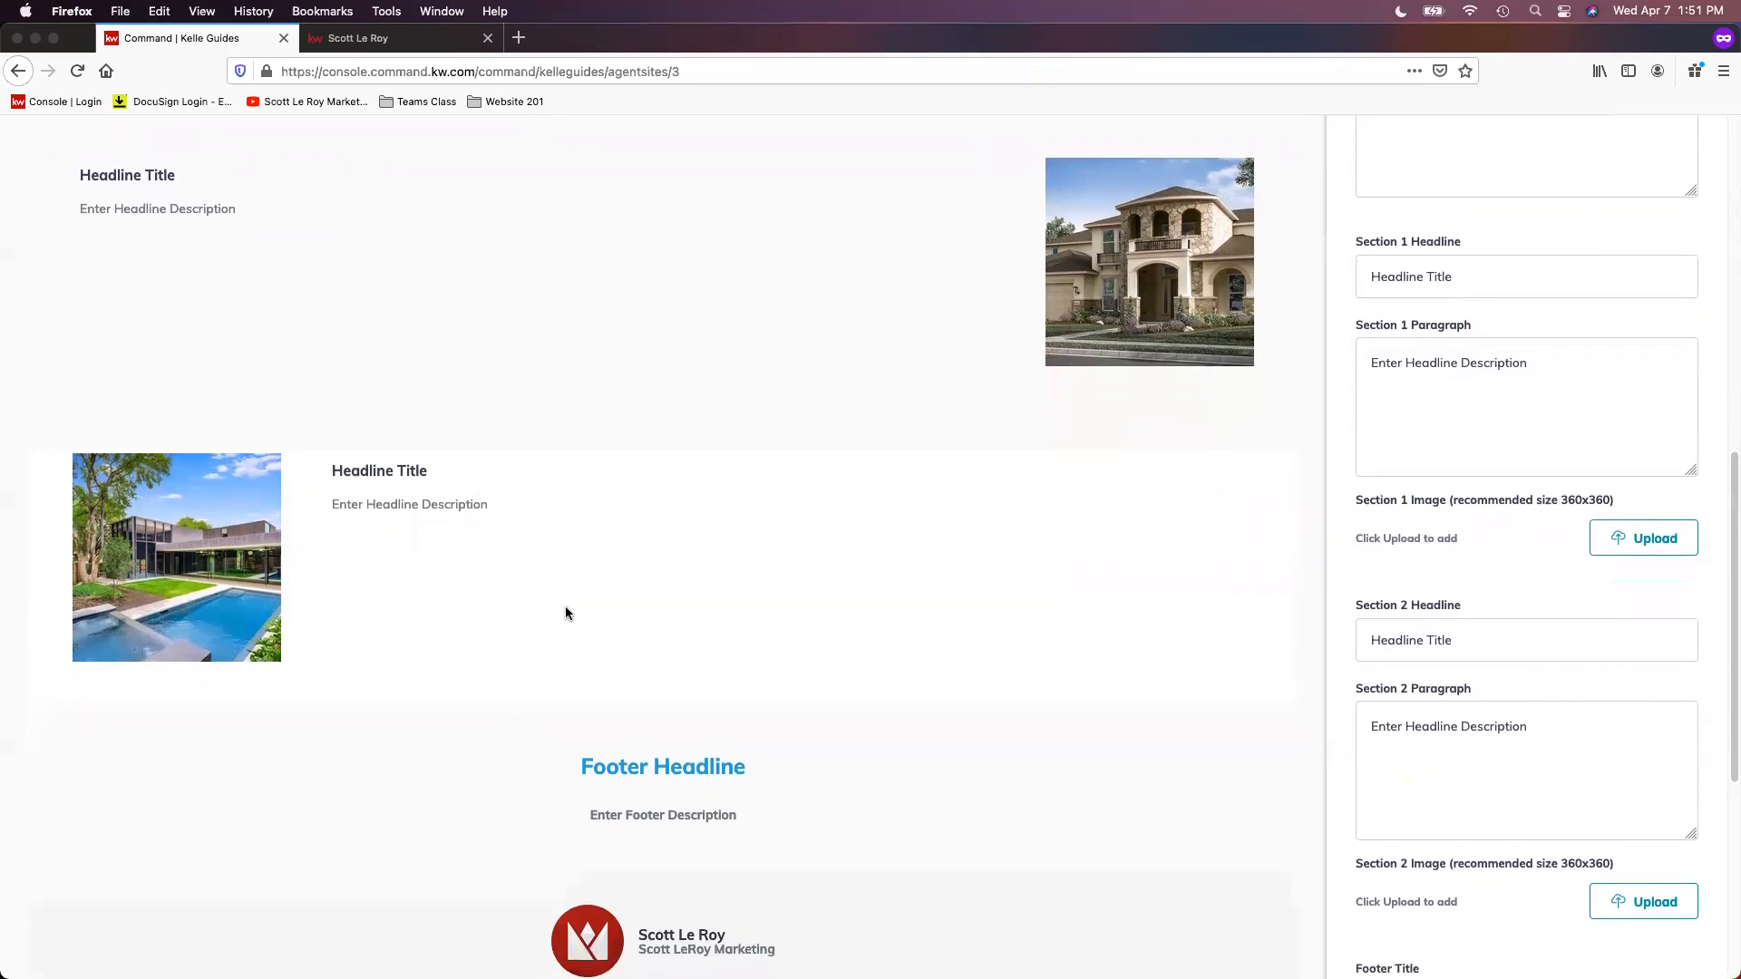
{"action": "scroll", "coordinate": [625, 444], "scroll_direction": "up", "scroll_amount": 1}
{"action": "scroll", "coordinate": [671, 353], "scroll_direction": "up", "scroll_amount": 1}
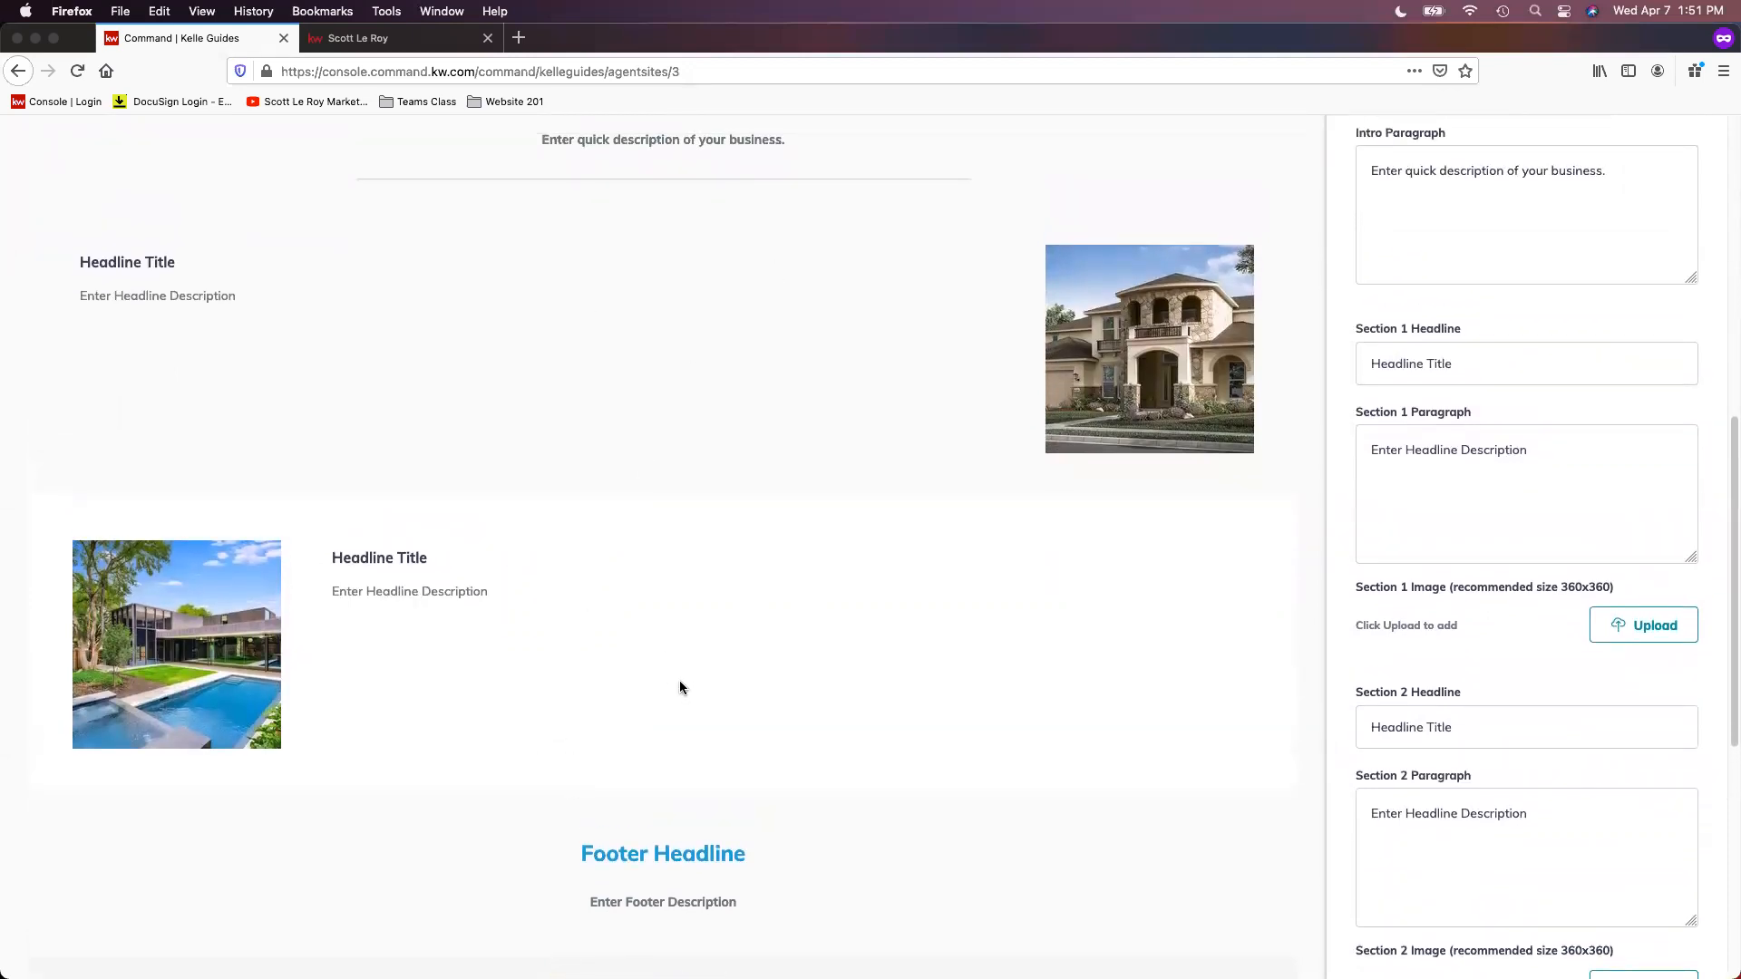
{"action": "scroll", "coordinate": [684, 682], "scroll_direction": "down", "scroll_amount": 2}
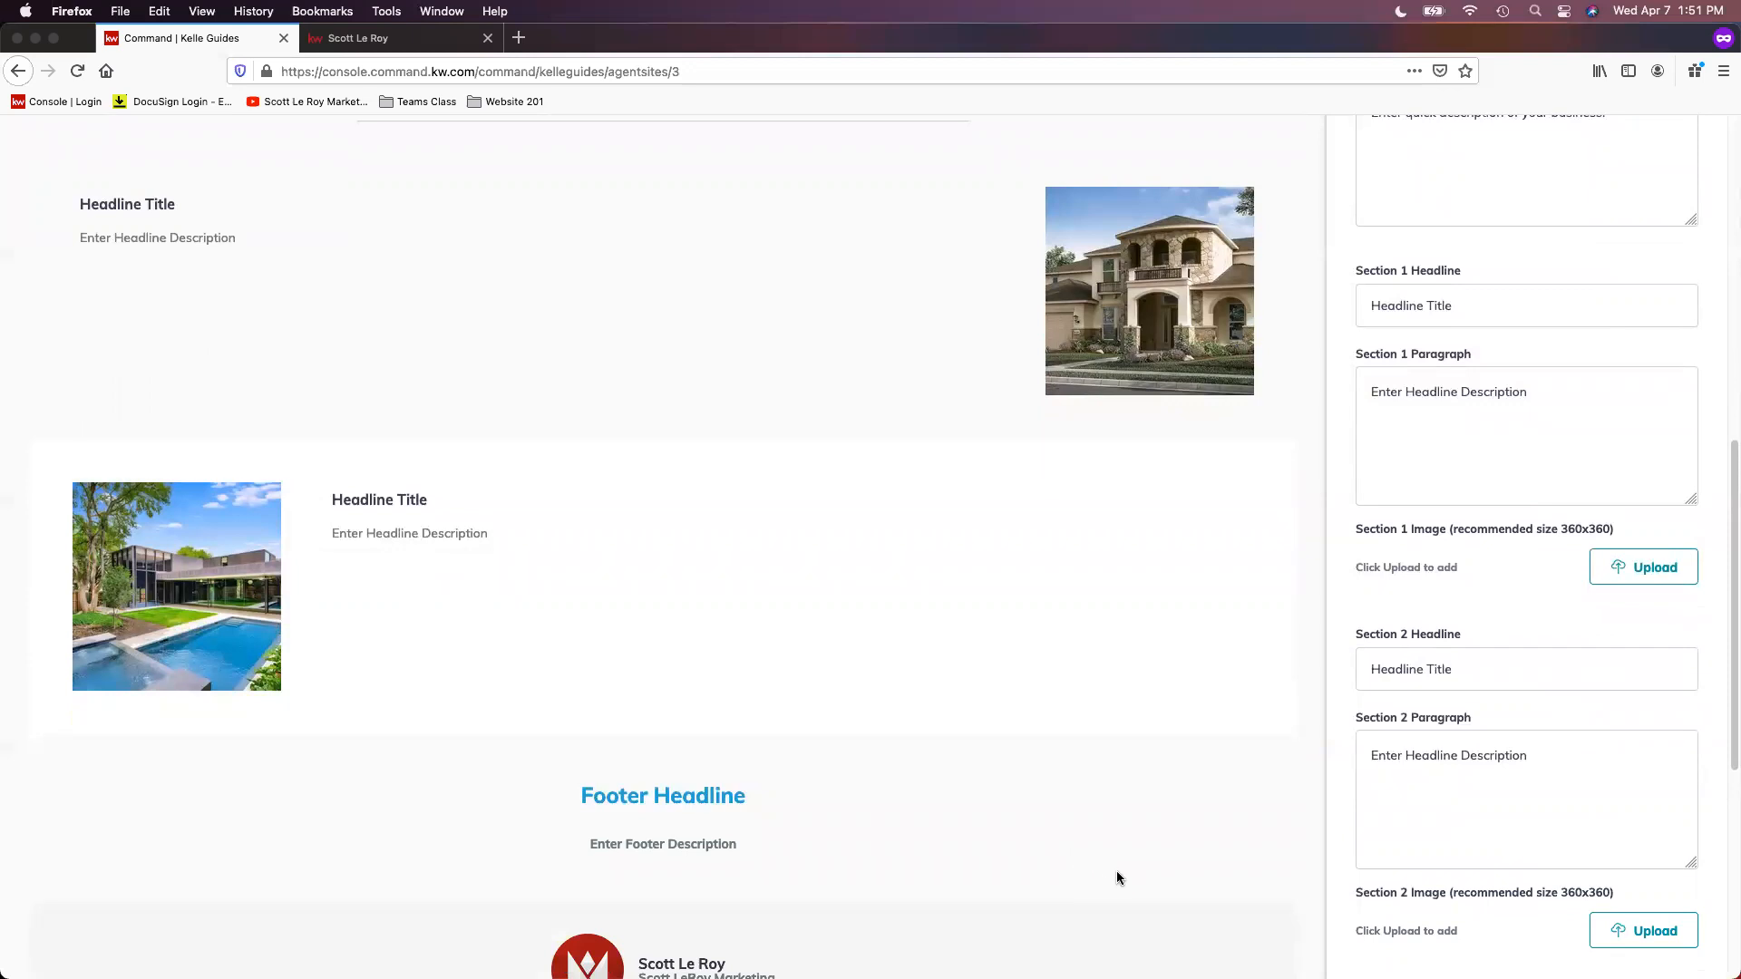
{"action": "scroll", "coordinate": [1125, 878], "scroll_direction": "down", "scroll_amount": 1}
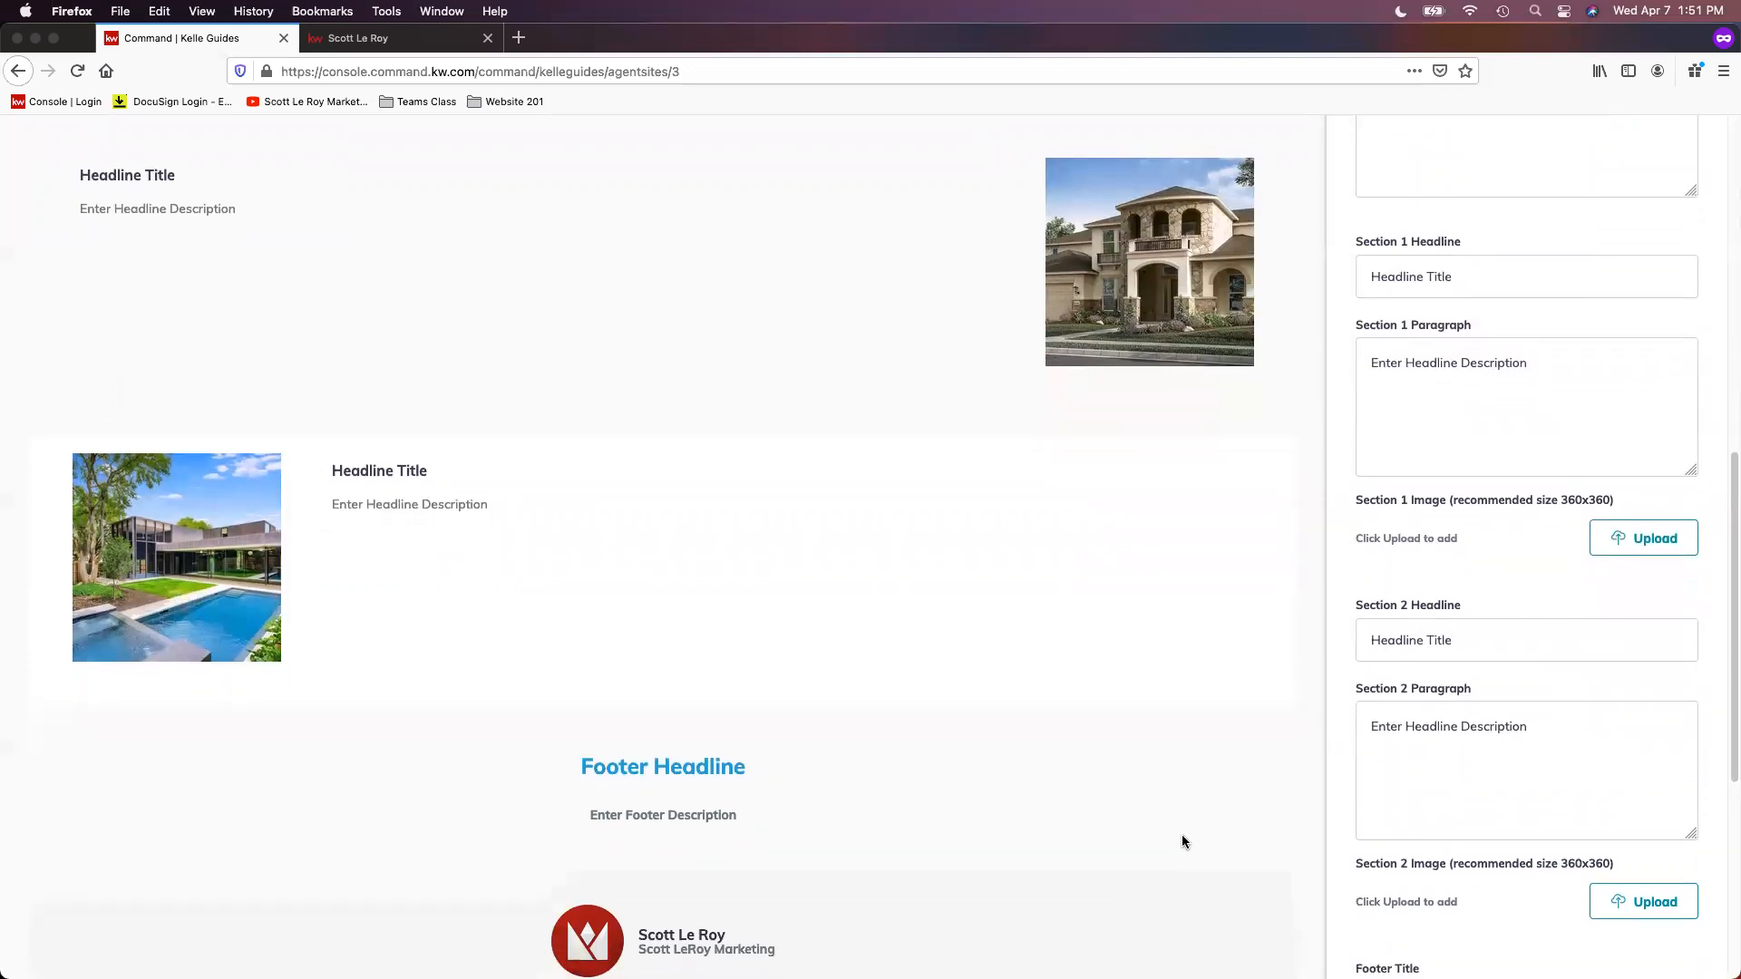
{"action": "scroll", "coordinate": [1542, 725], "scroll_direction": "down", "scroll_amount": 1}
{"action": "scroll", "coordinate": [1585, 698], "scroll_direction": "down", "scroll_amount": 3}
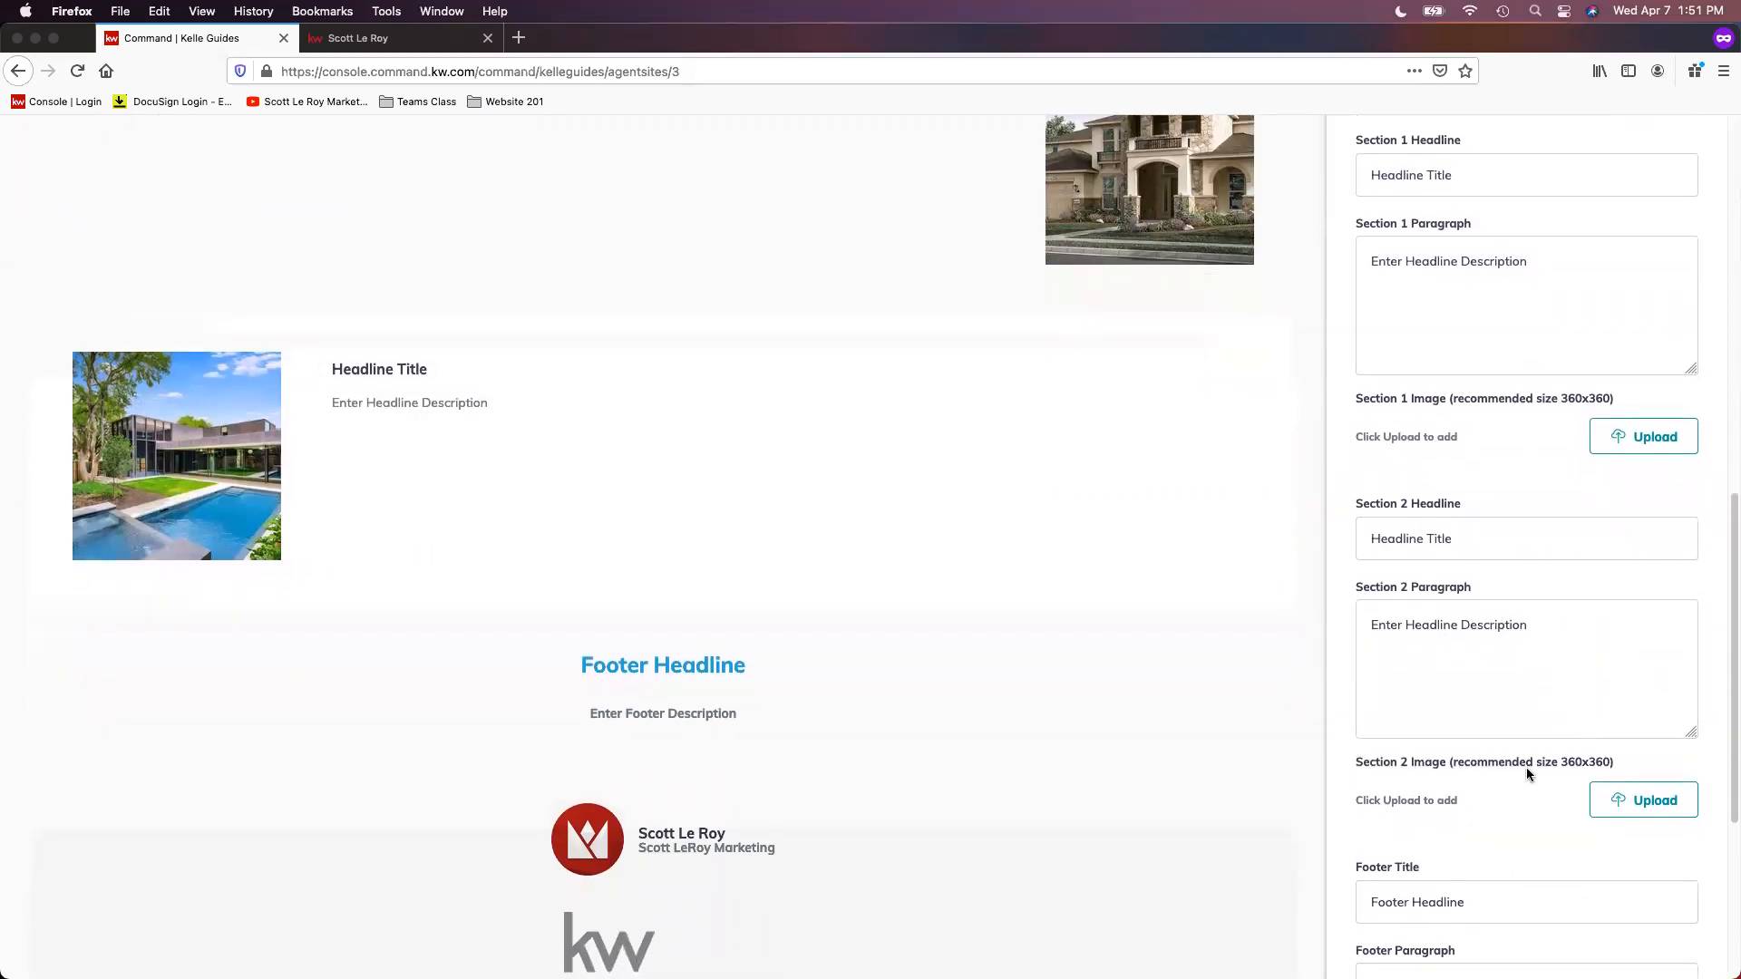
{"action": "scroll", "coordinate": [1527, 771], "scroll_direction": "down", "scroll_amount": 1}
{"action": "scroll", "coordinate": [1520, 772], "scroll_direction": "down", "scroll_amount": 1}
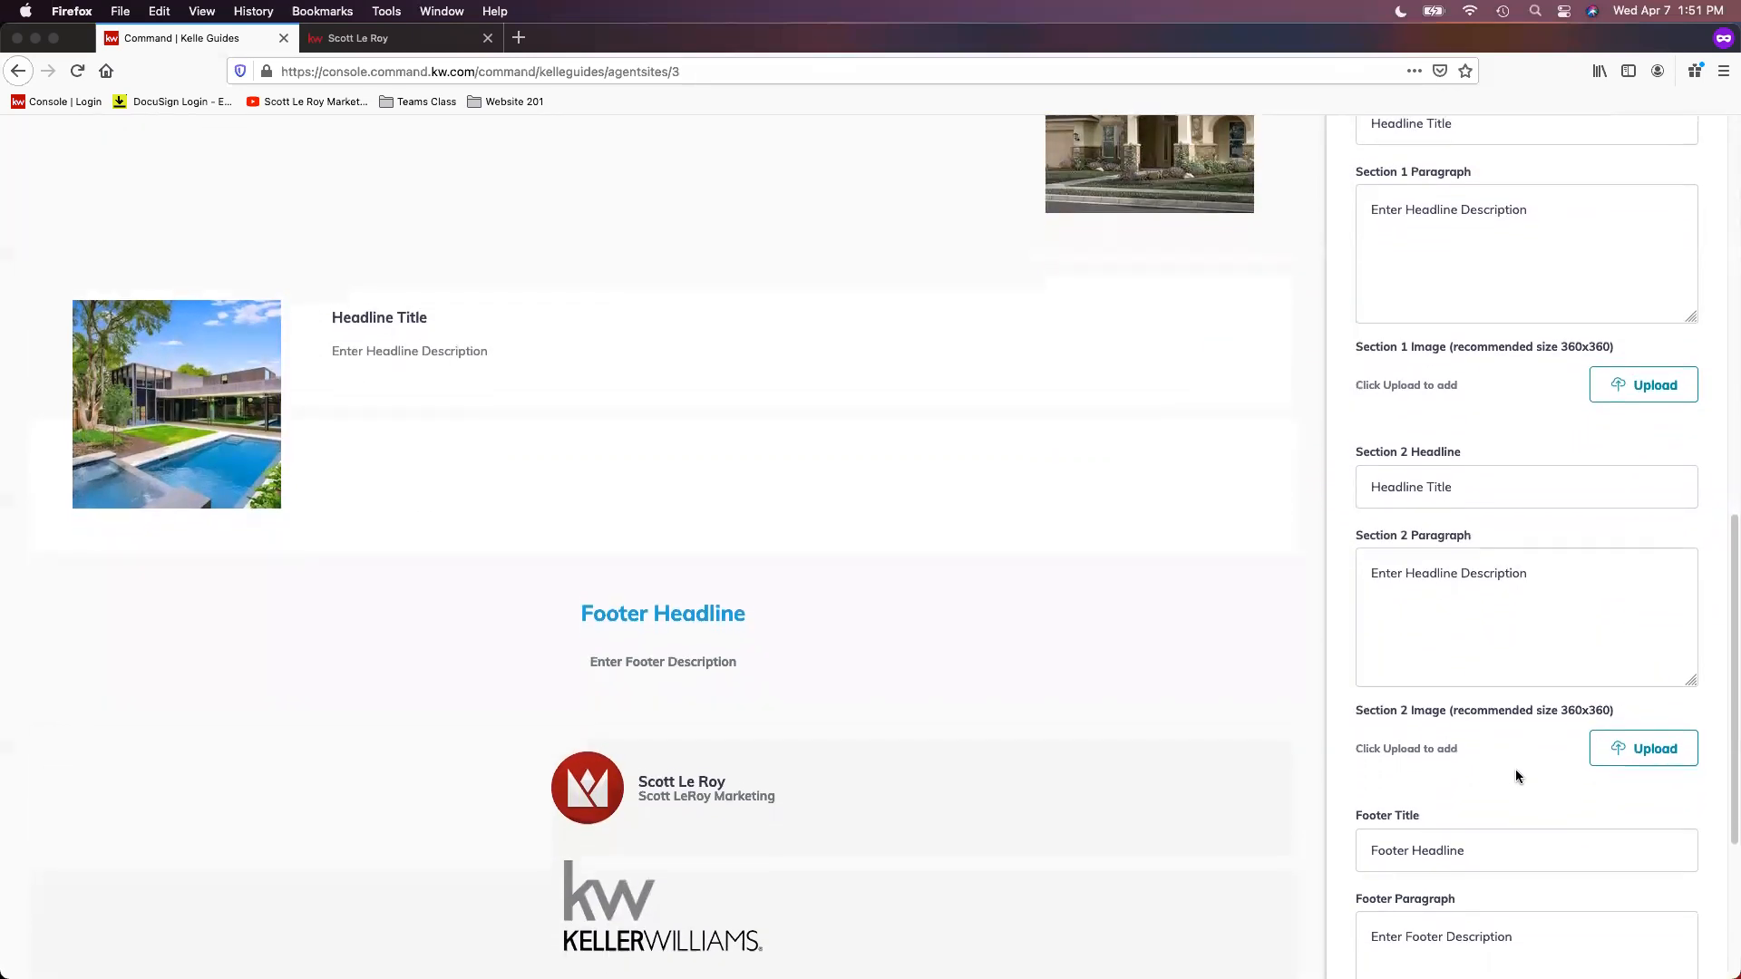
Step: Review the Footer Title and Footer Paragraph fields against the footer area of the Company Profile preview
{"action": "scroll", "coordinate": [1507, 769], "scroll_direction": "down", "scroll_amount": 2}
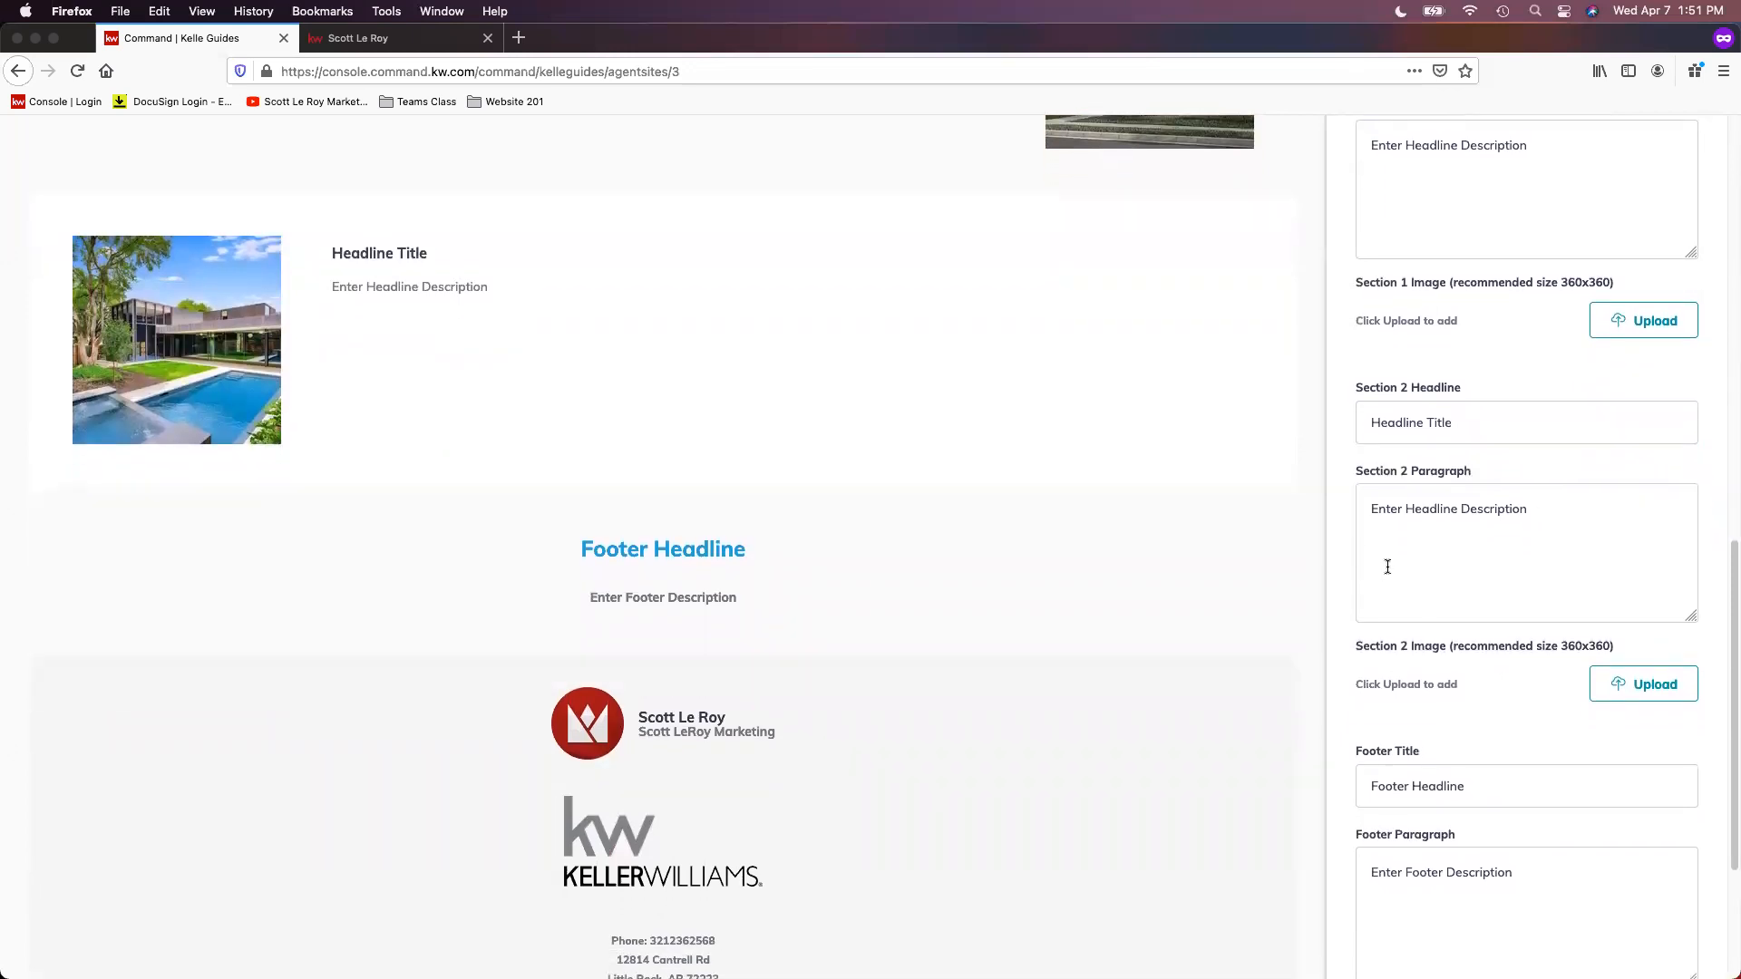
{"action": "scroll", "coordinate": [1505, 642], "scroll_direction": "down", "scroll_amount": 1}
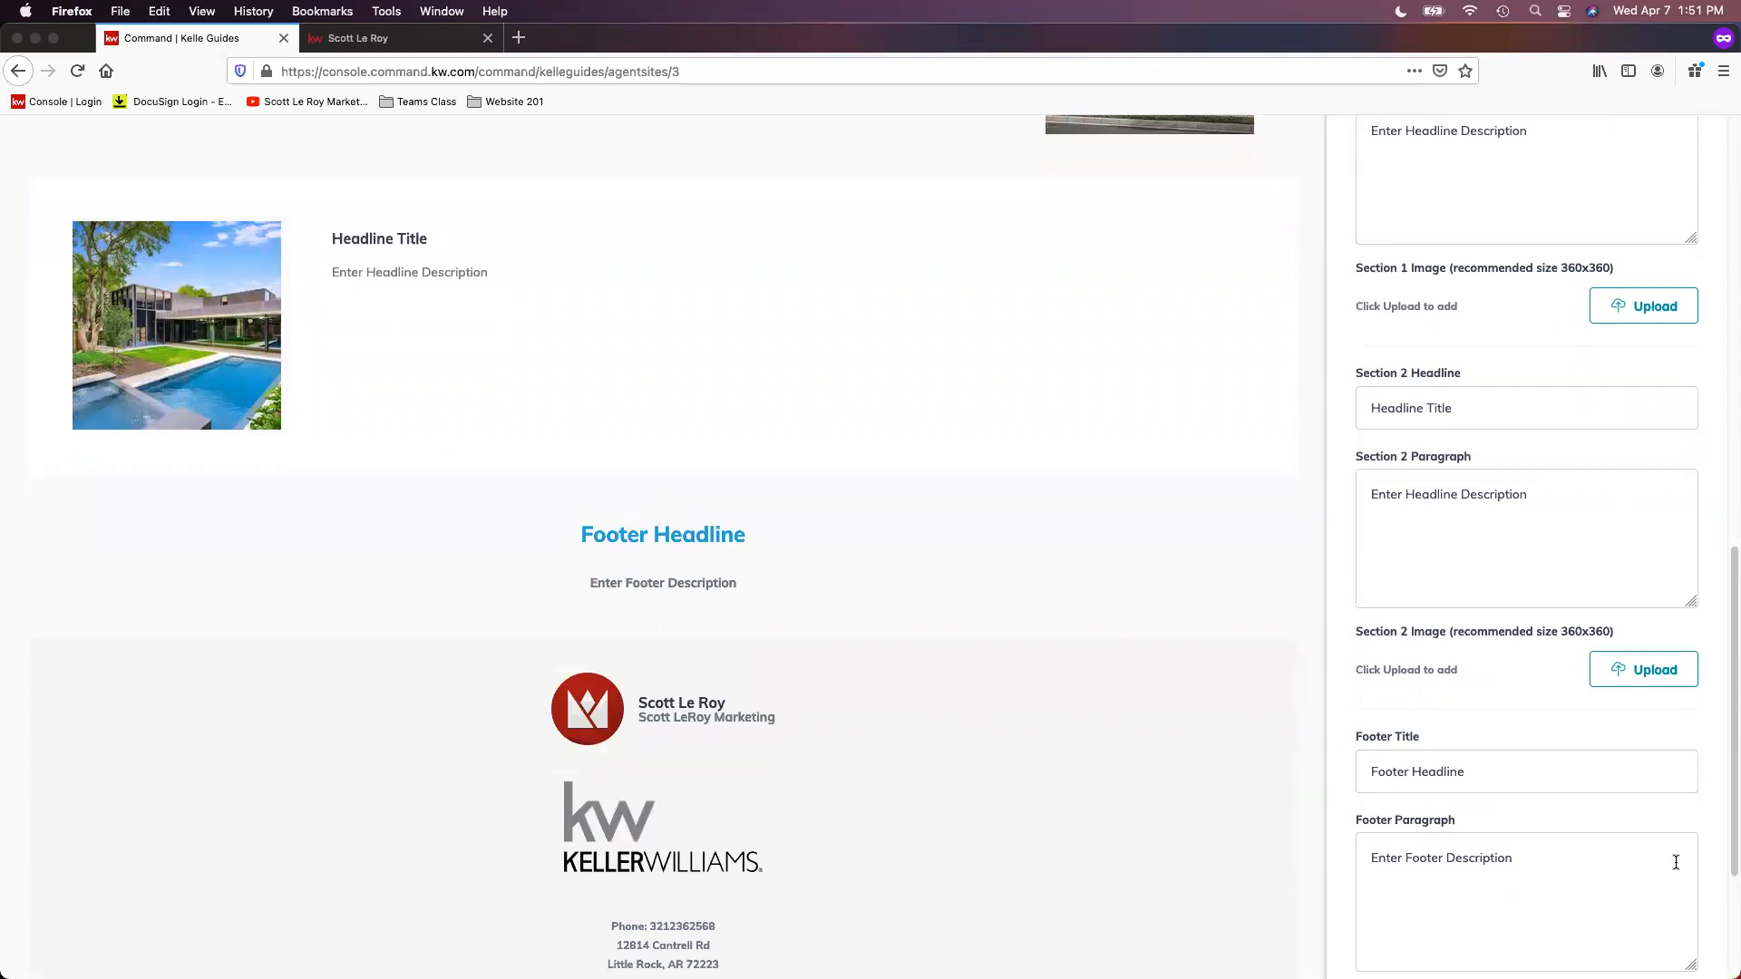
{"action": "scroll", "coordinate": [1632, 794], "scroll_direction": "down", "scroll_amount": 2}
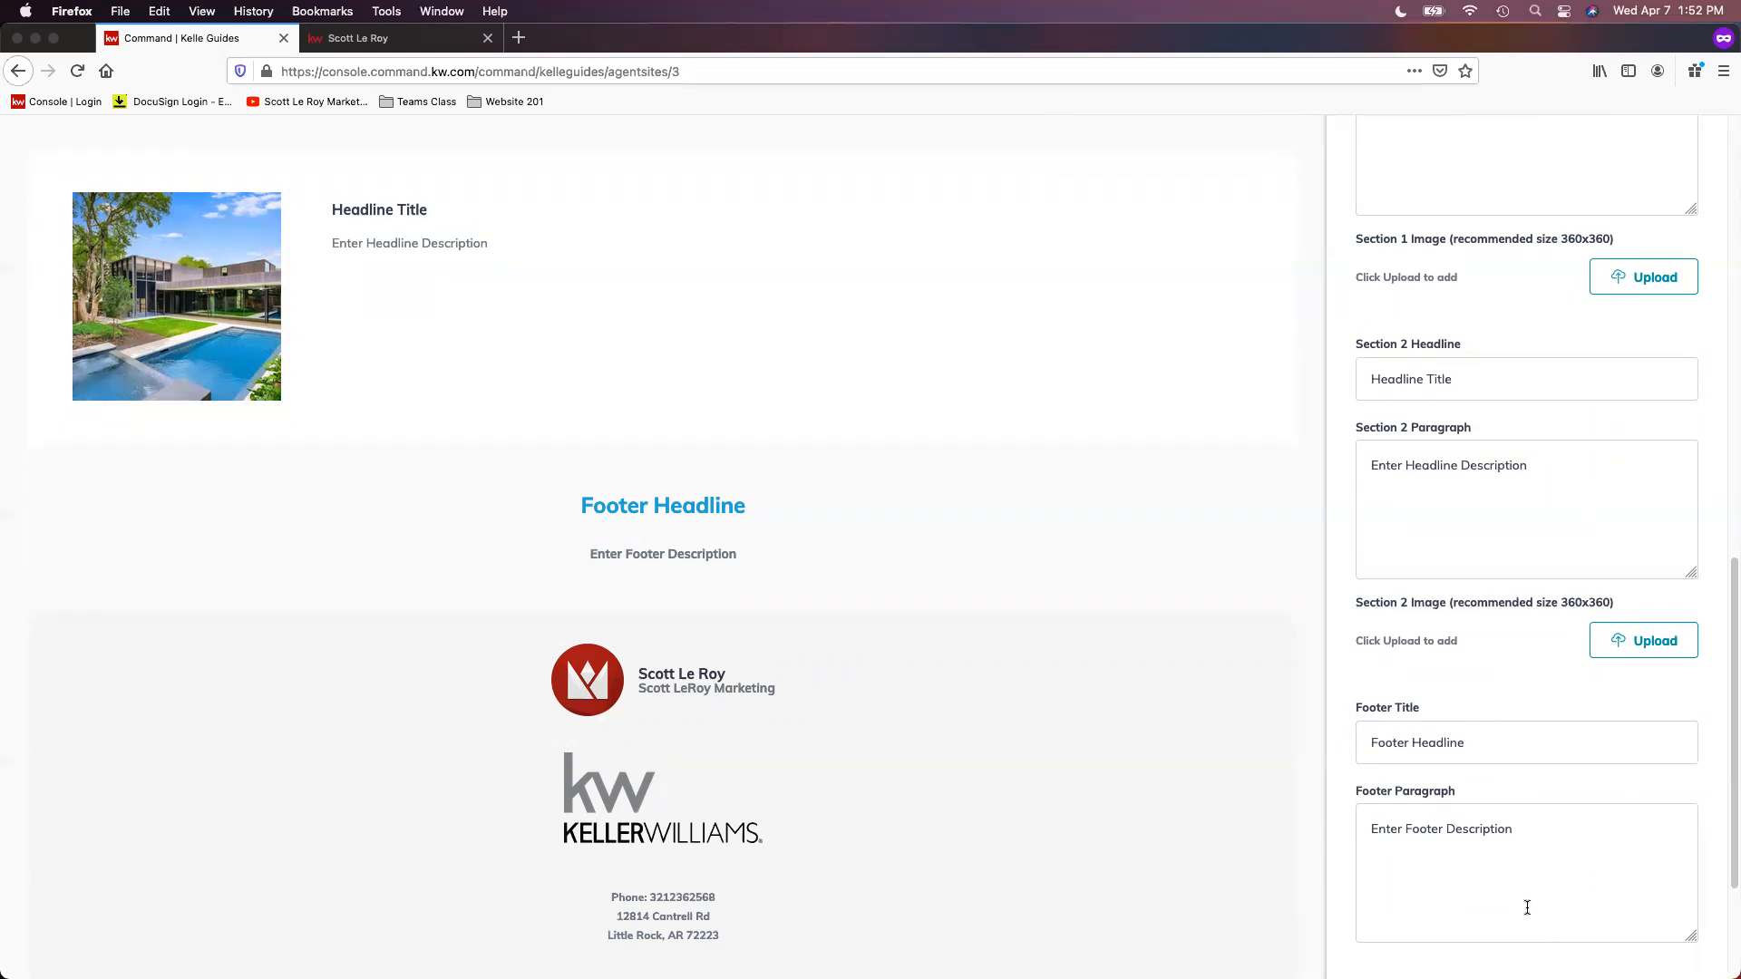
{"action": "scroll", "coordinate": [1527, 908], "scroll_direction": "down", "scroll_amount": 1}
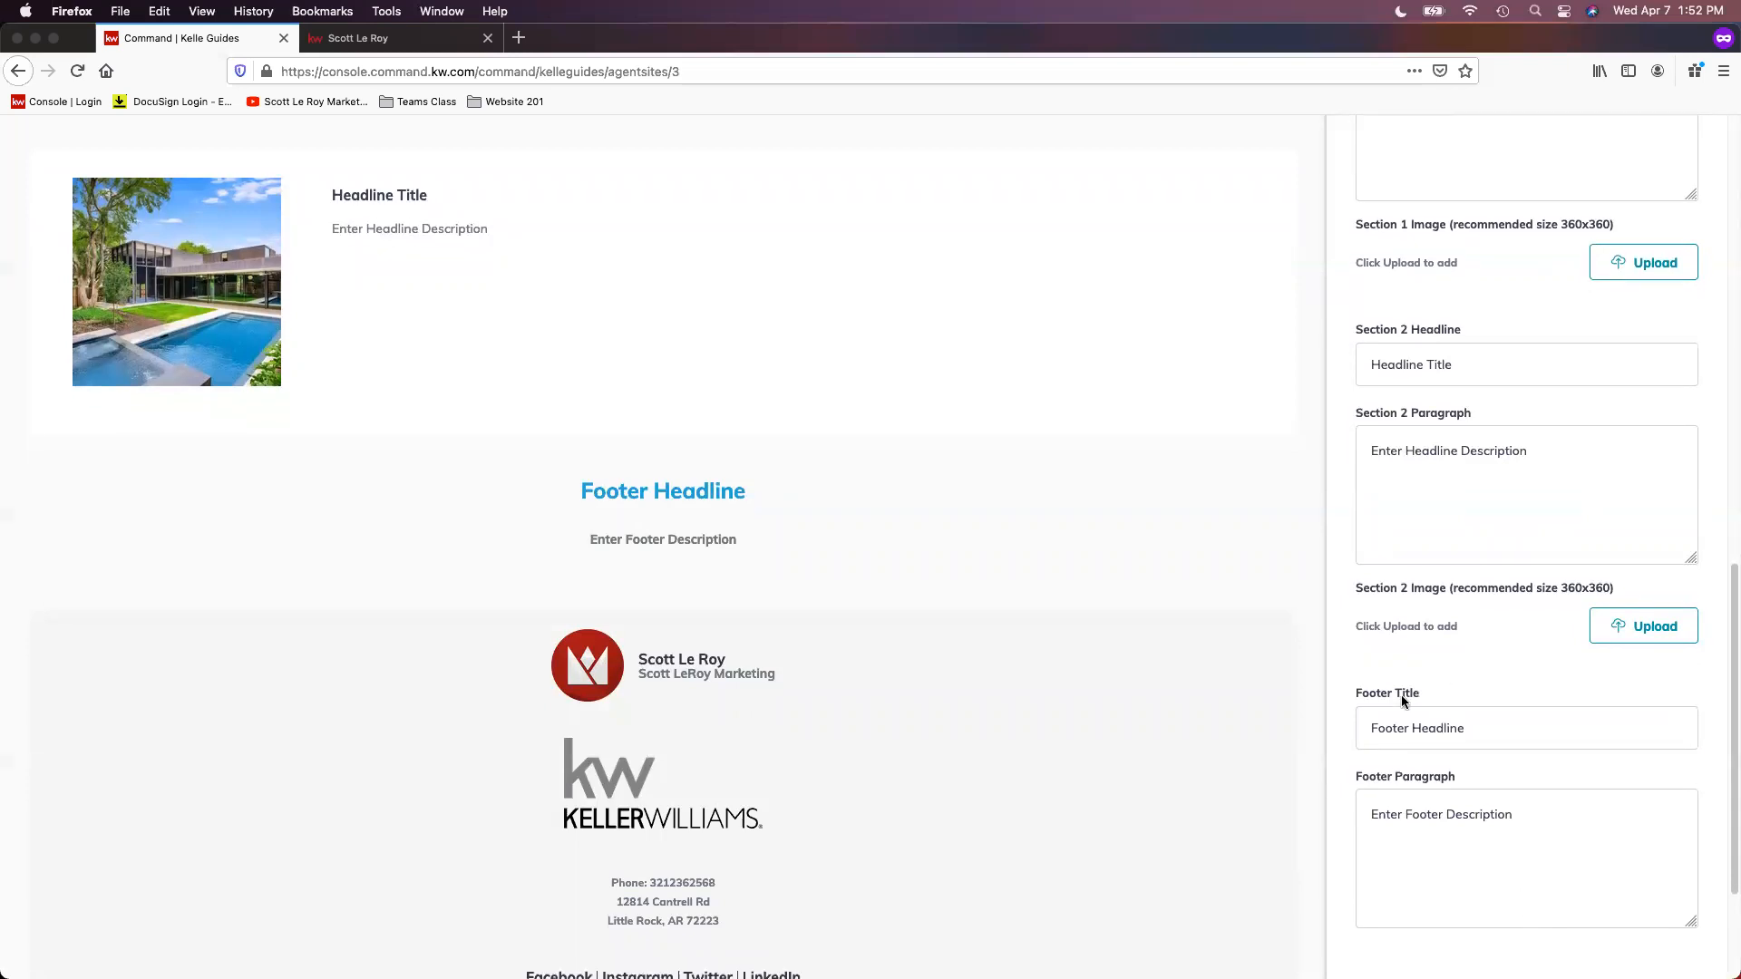
{"action": "scroll", "coordinate": [1496, 849], "scroll_direction": "down", "scroll_amount": 1}
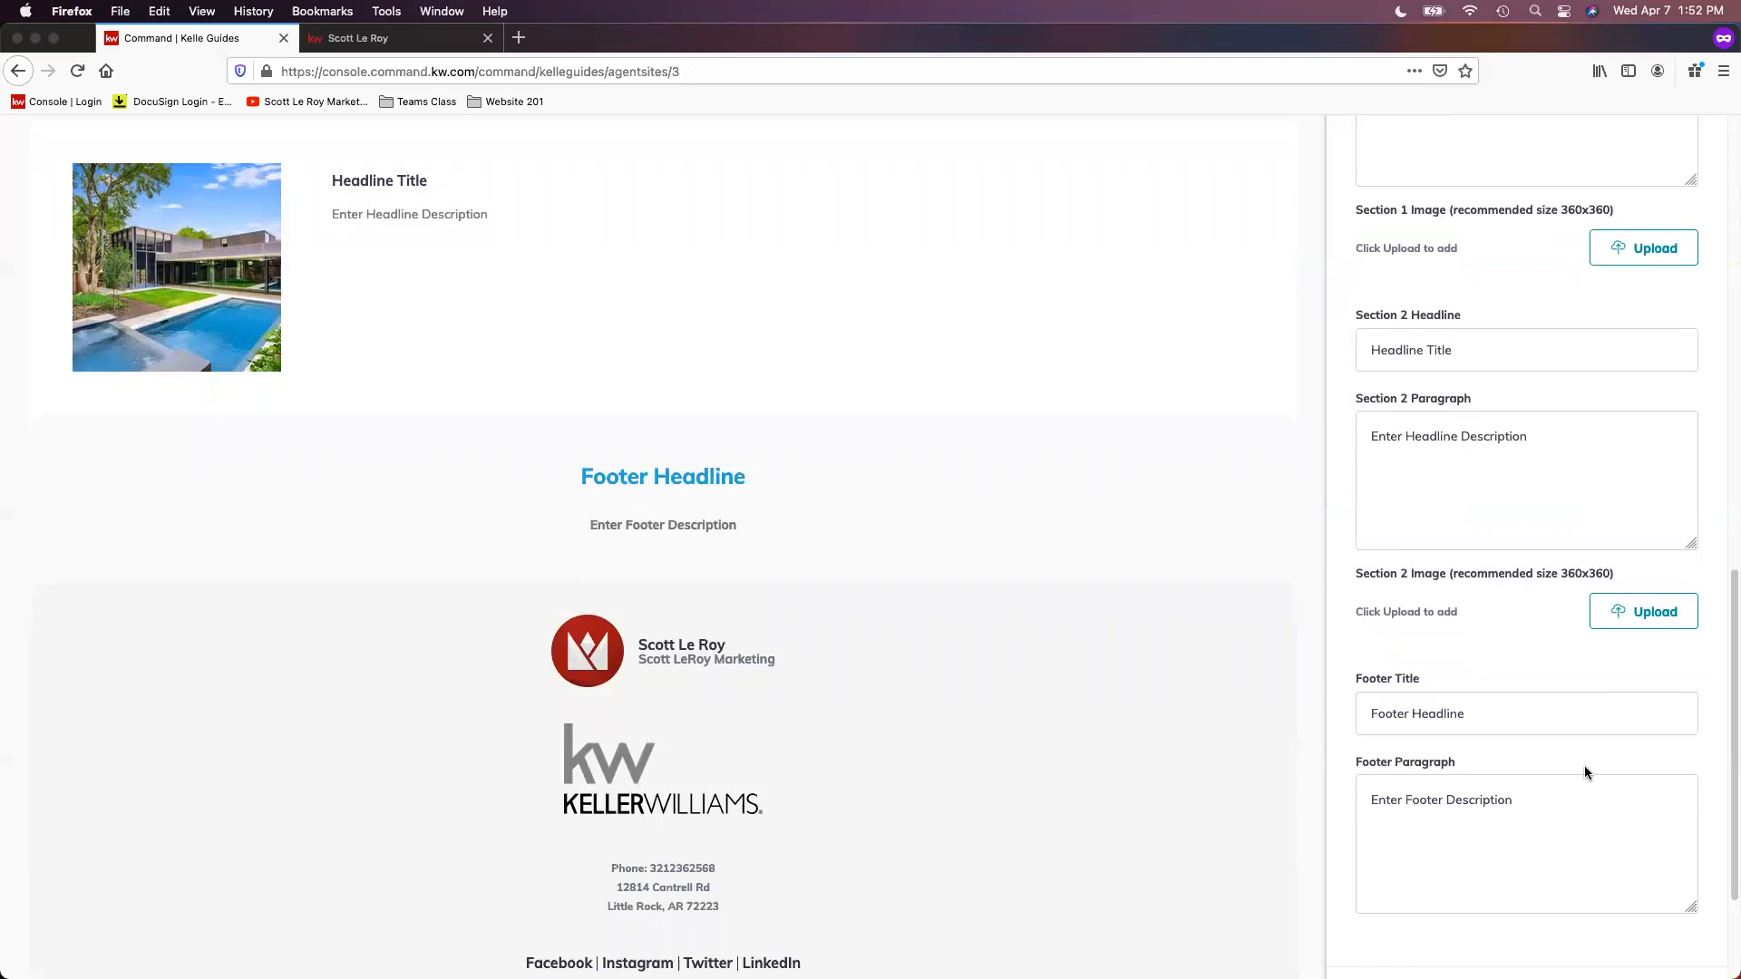
{"action": "scroll", "coordinate": [1585, 765], "scroll_direction": "down", "scroll_amount": 3}
{"action": "scroll", "coordinate": [1547, 675], "scroll_direction": "down", "scroll_amount": 10}
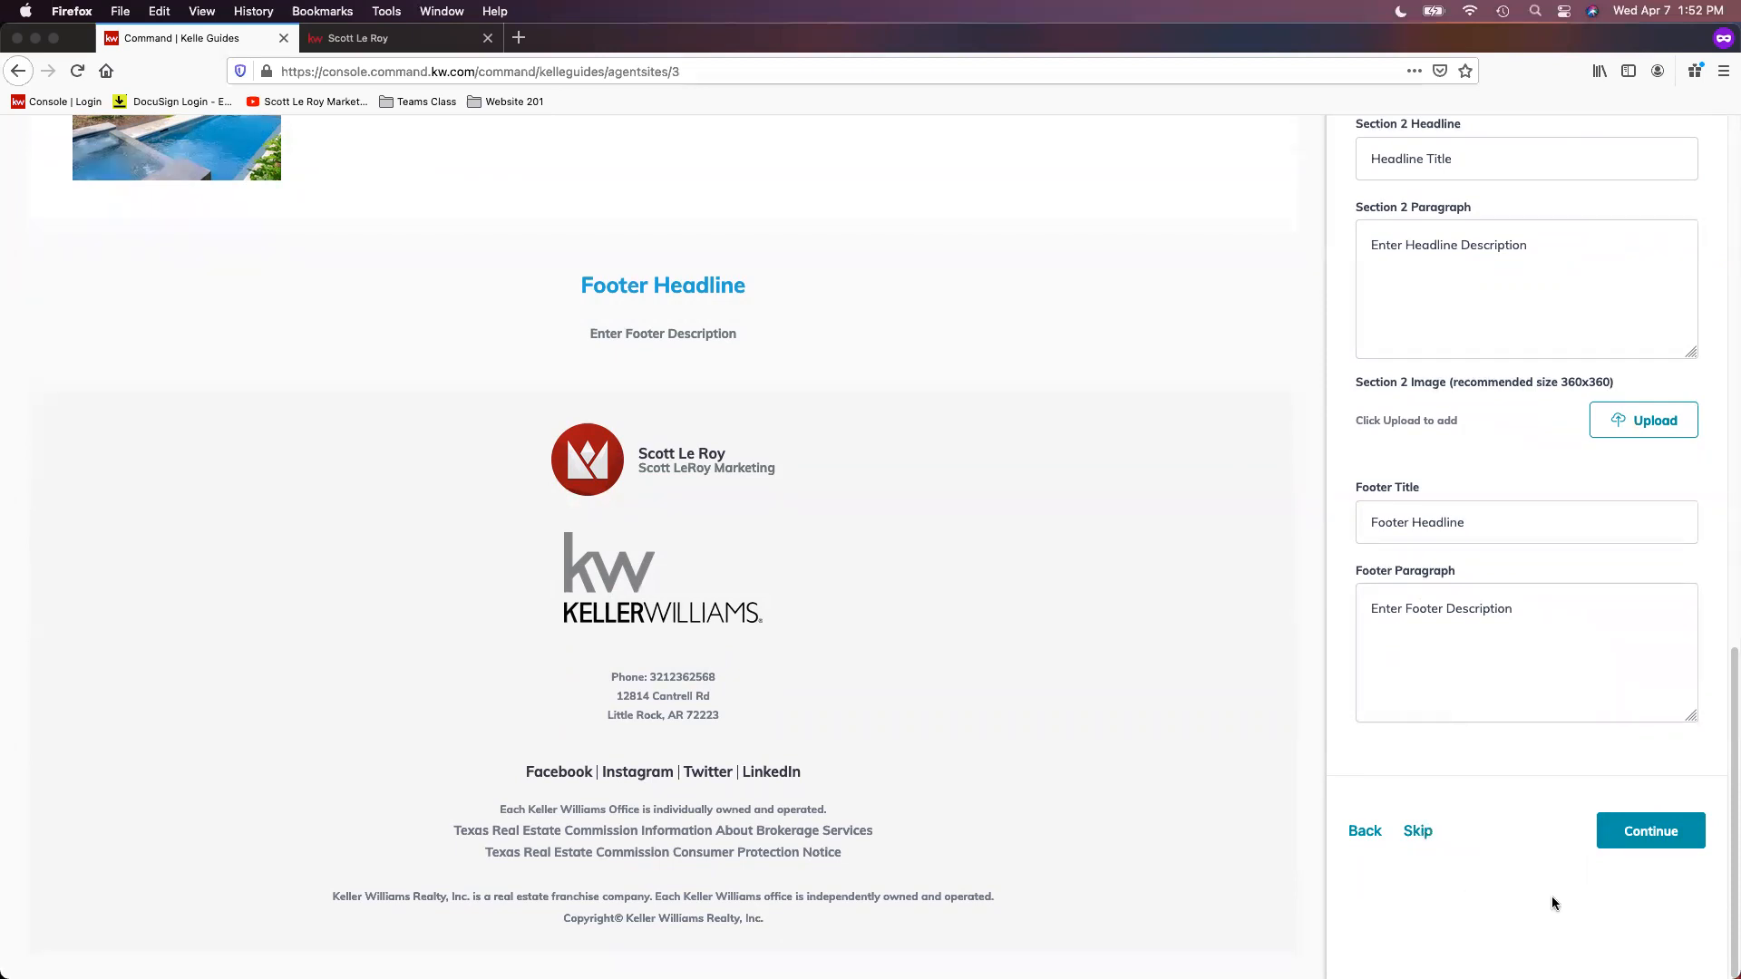
Step: Continue to the About Me page, check its place in the navigation, and reopen its Search Engine Optimization settings
{"action": "left_click", "coordinate": [1684, 844]}
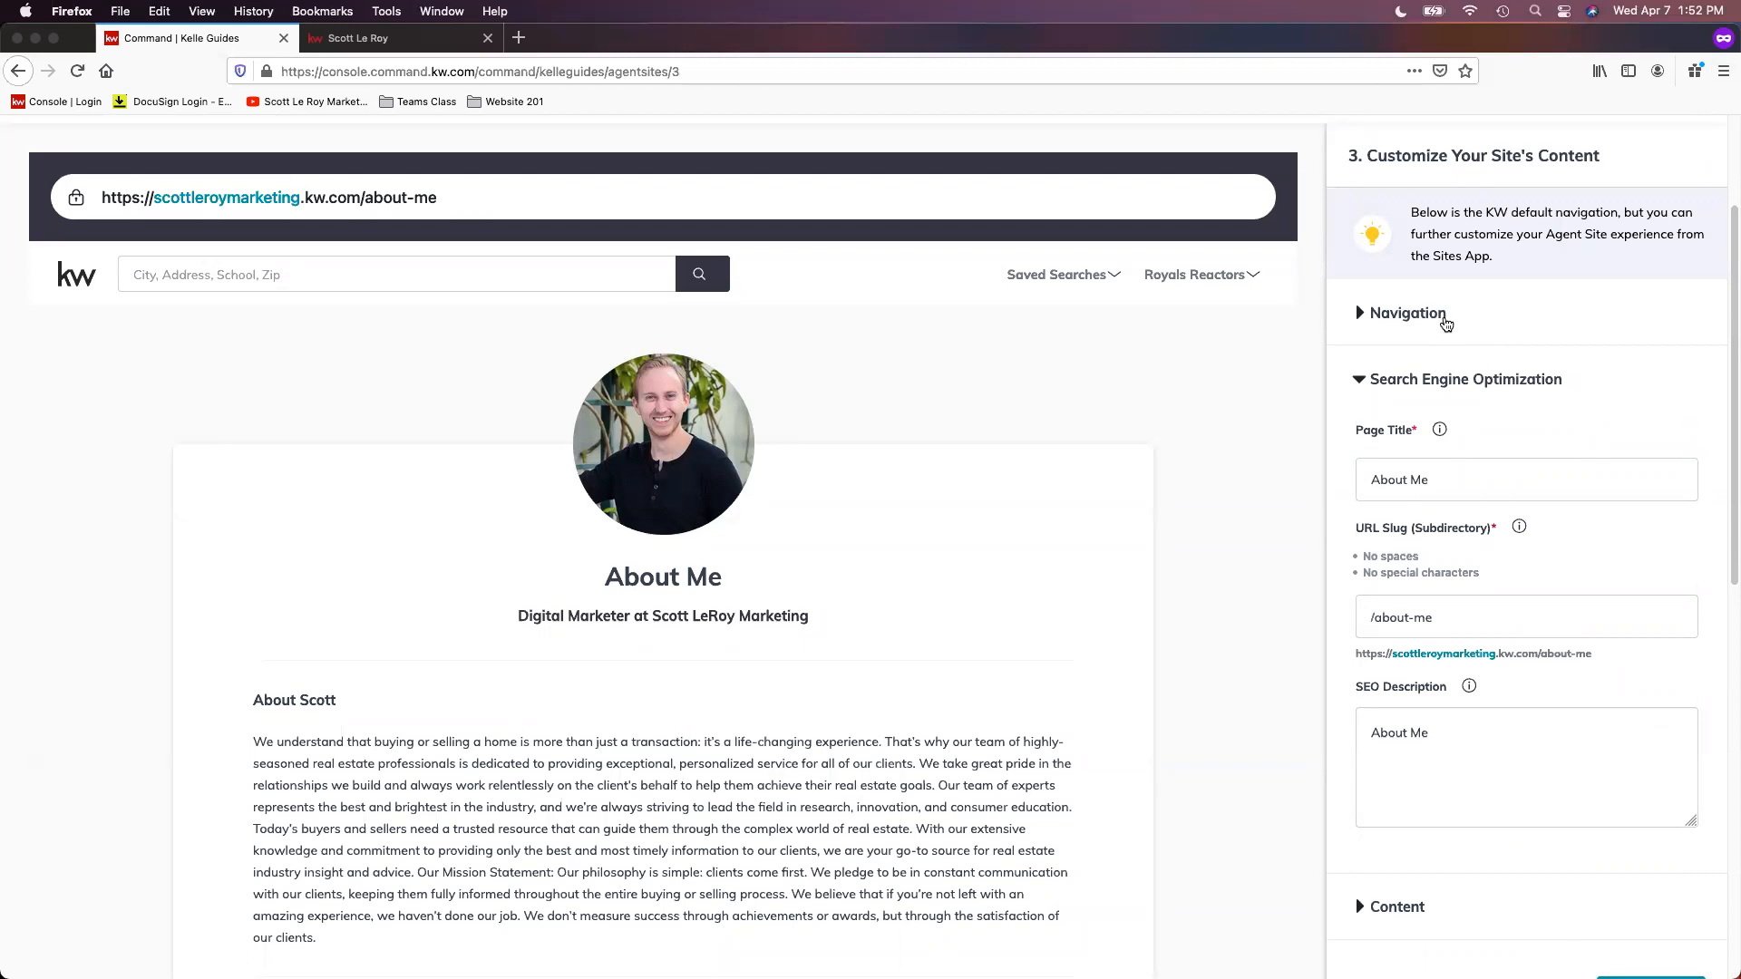
{"action": "left_click", "coordinate": [1445, 324]}
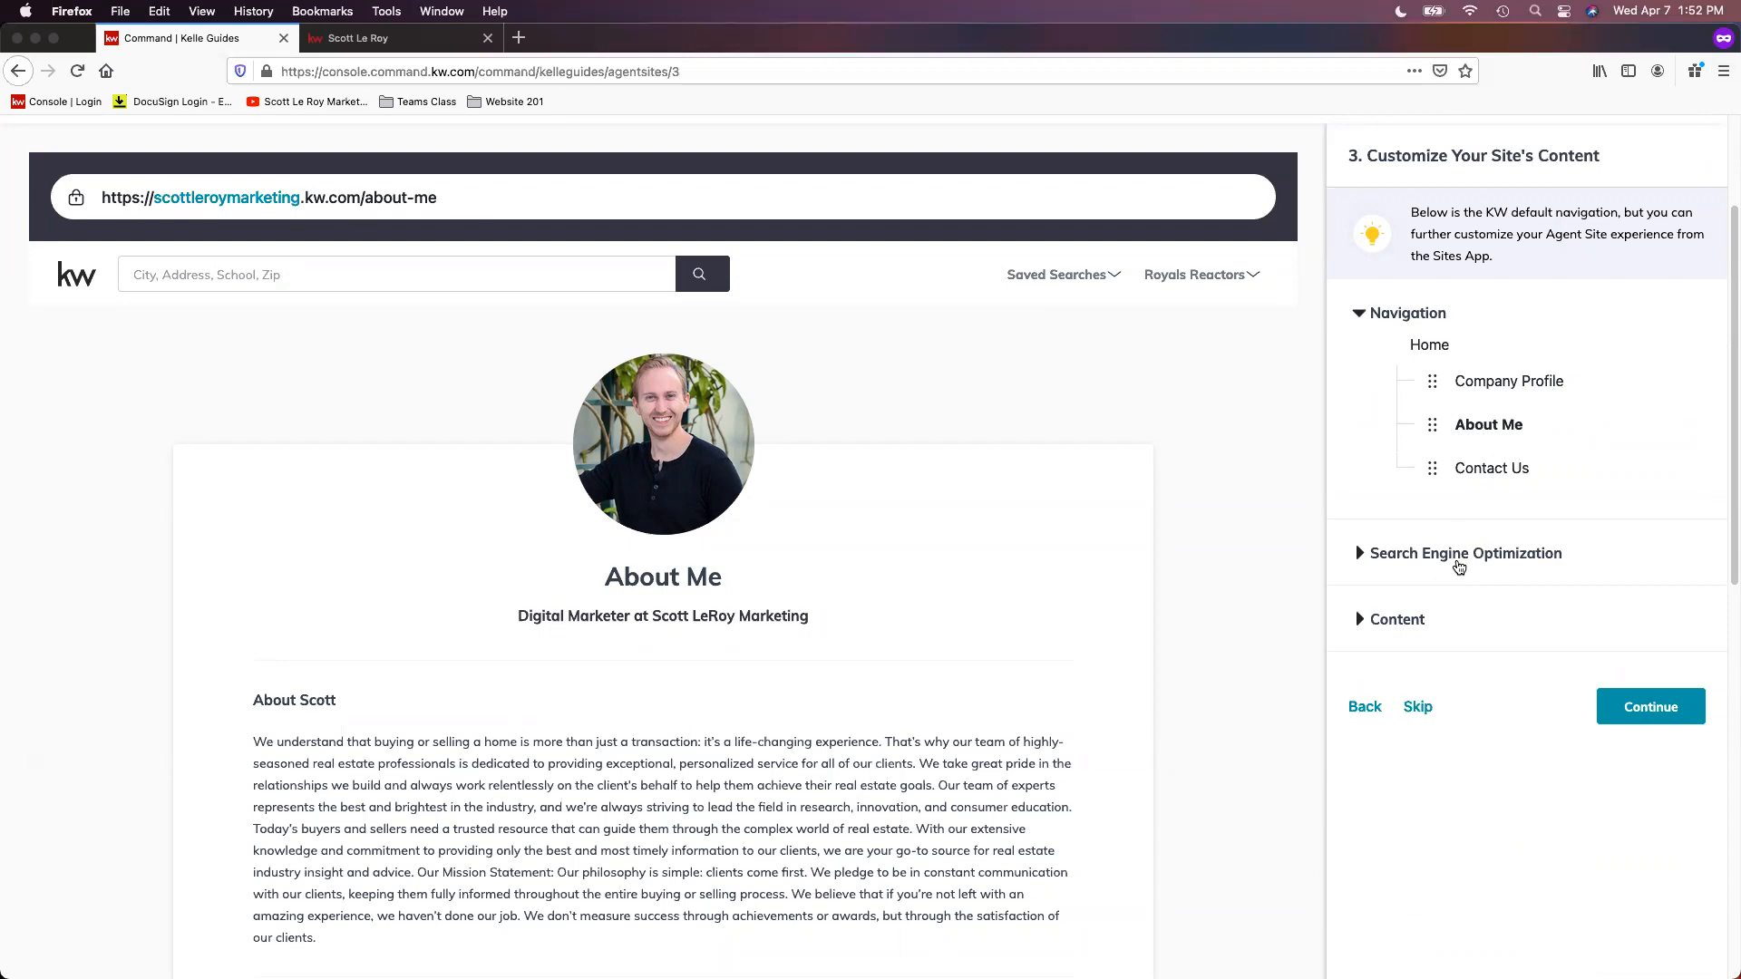
{"action": "left_click", "coordinate": [1458, 562]}
{"action": "scroll", "coordinate": [1548, 588], "scroll_direction": "down", "scroll_amount": 1}
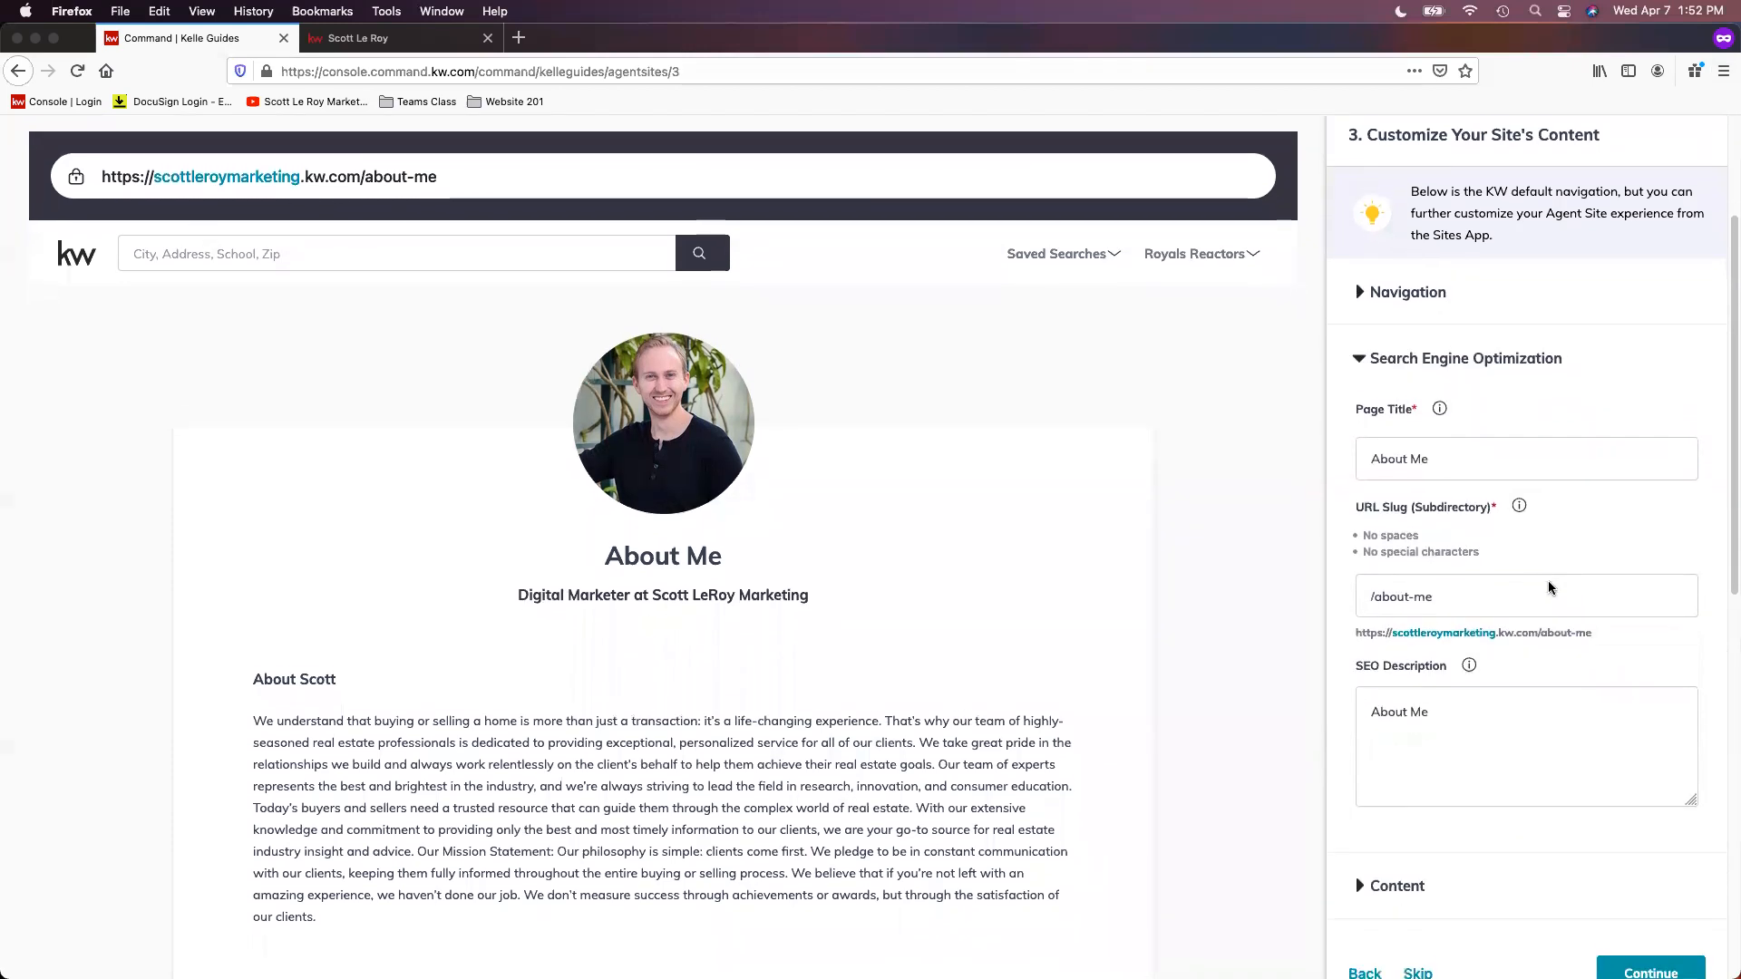
{"action": "scroll", "coordinate": [1548, 584], "scroll_direction": "down", "scroll_amount": 1}
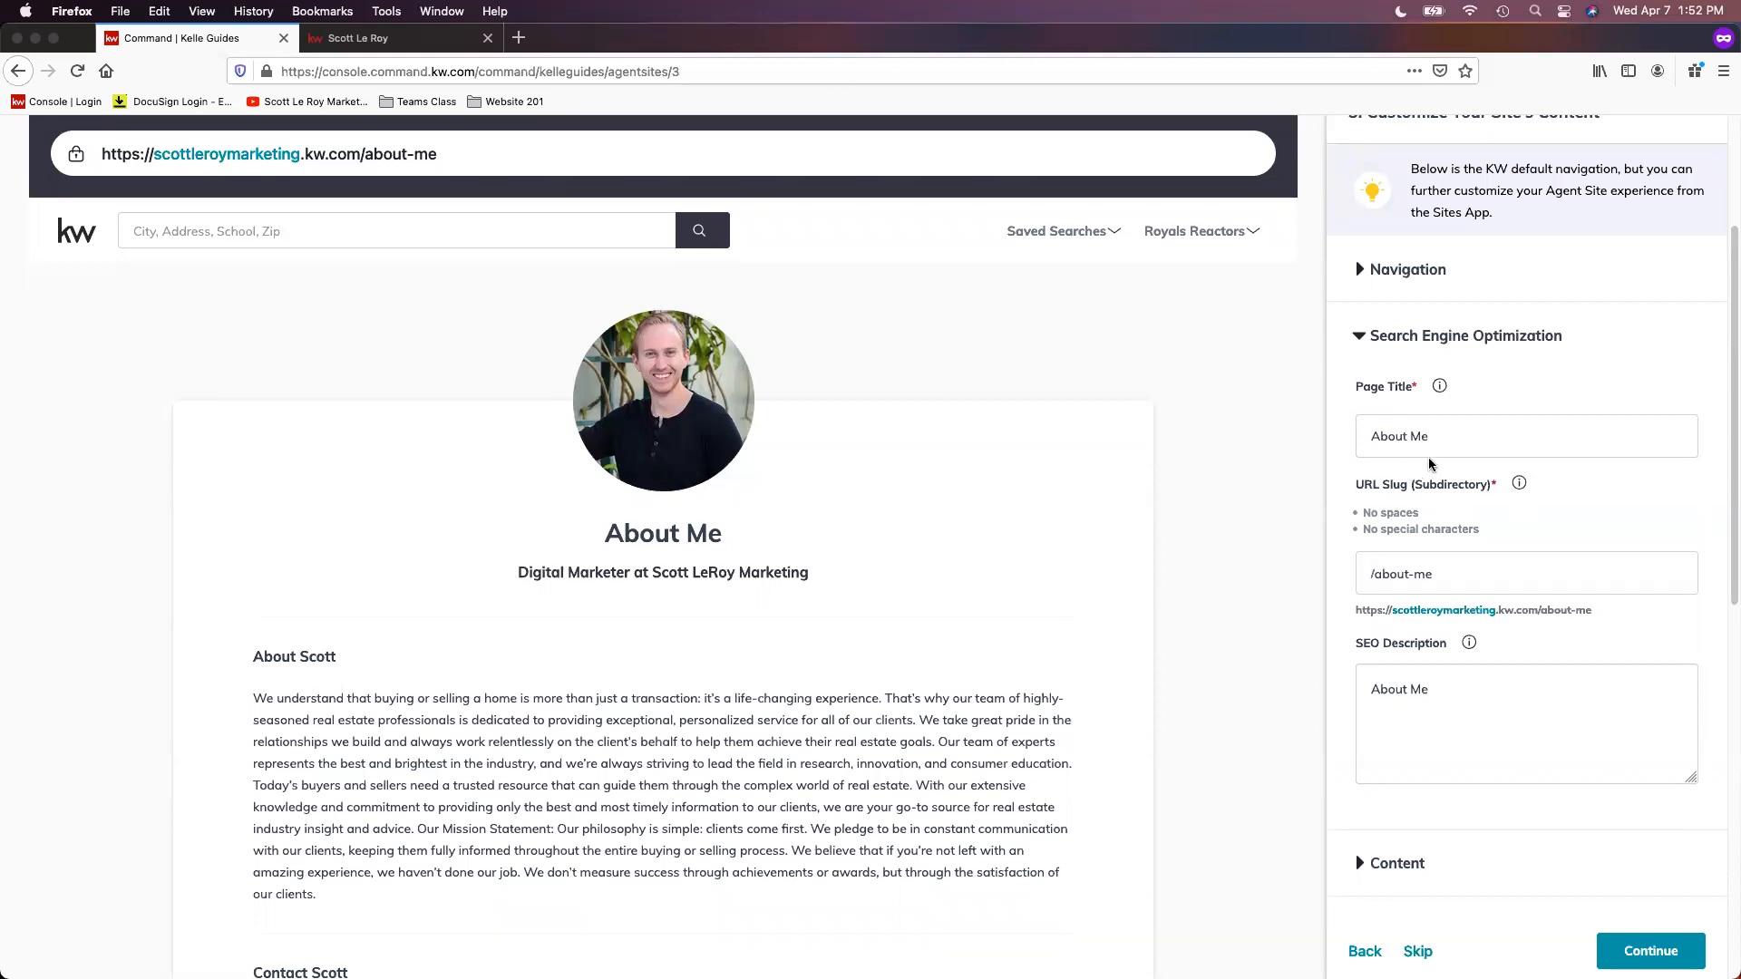
Step: Change the About Me page's SEO title to "About" followed by the agent's full name
{"action": "double_click", "coordinate": [1414, 437]}
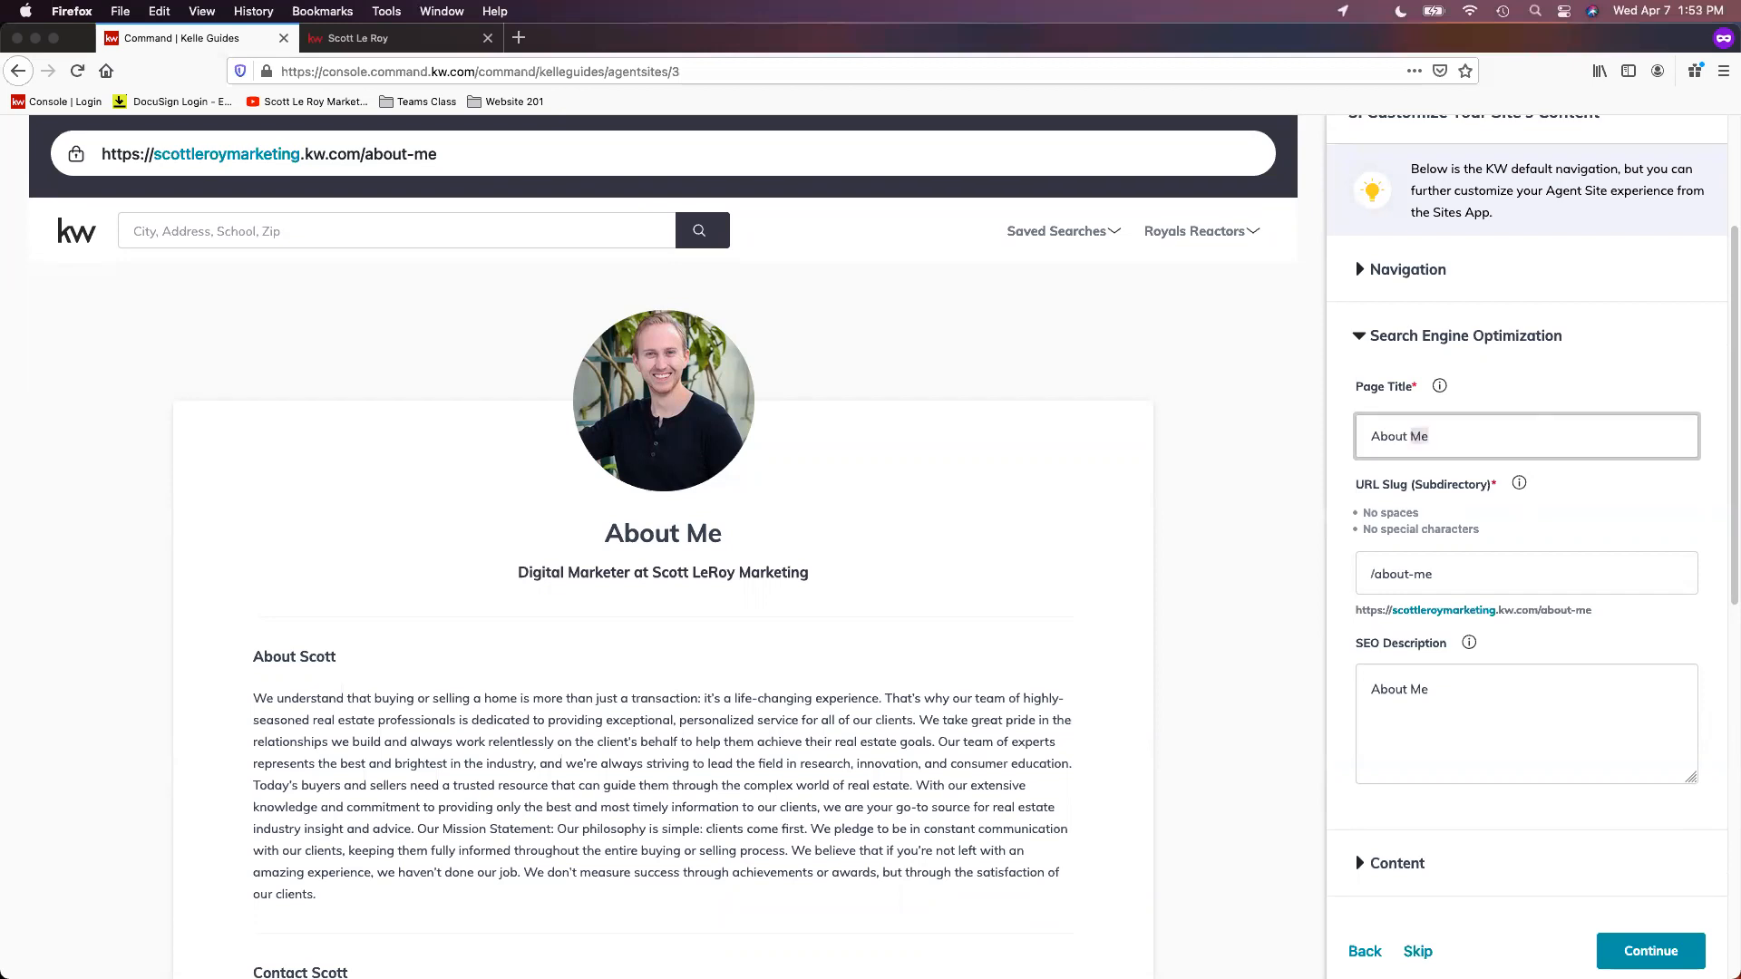
Step: Change the page's URL slug to "about-" followed by the agent's first name in lowercase
{"action": "scroll", "coordinate": [1490, 510], "scroll_direction": "down", "scroll_amount": 1}
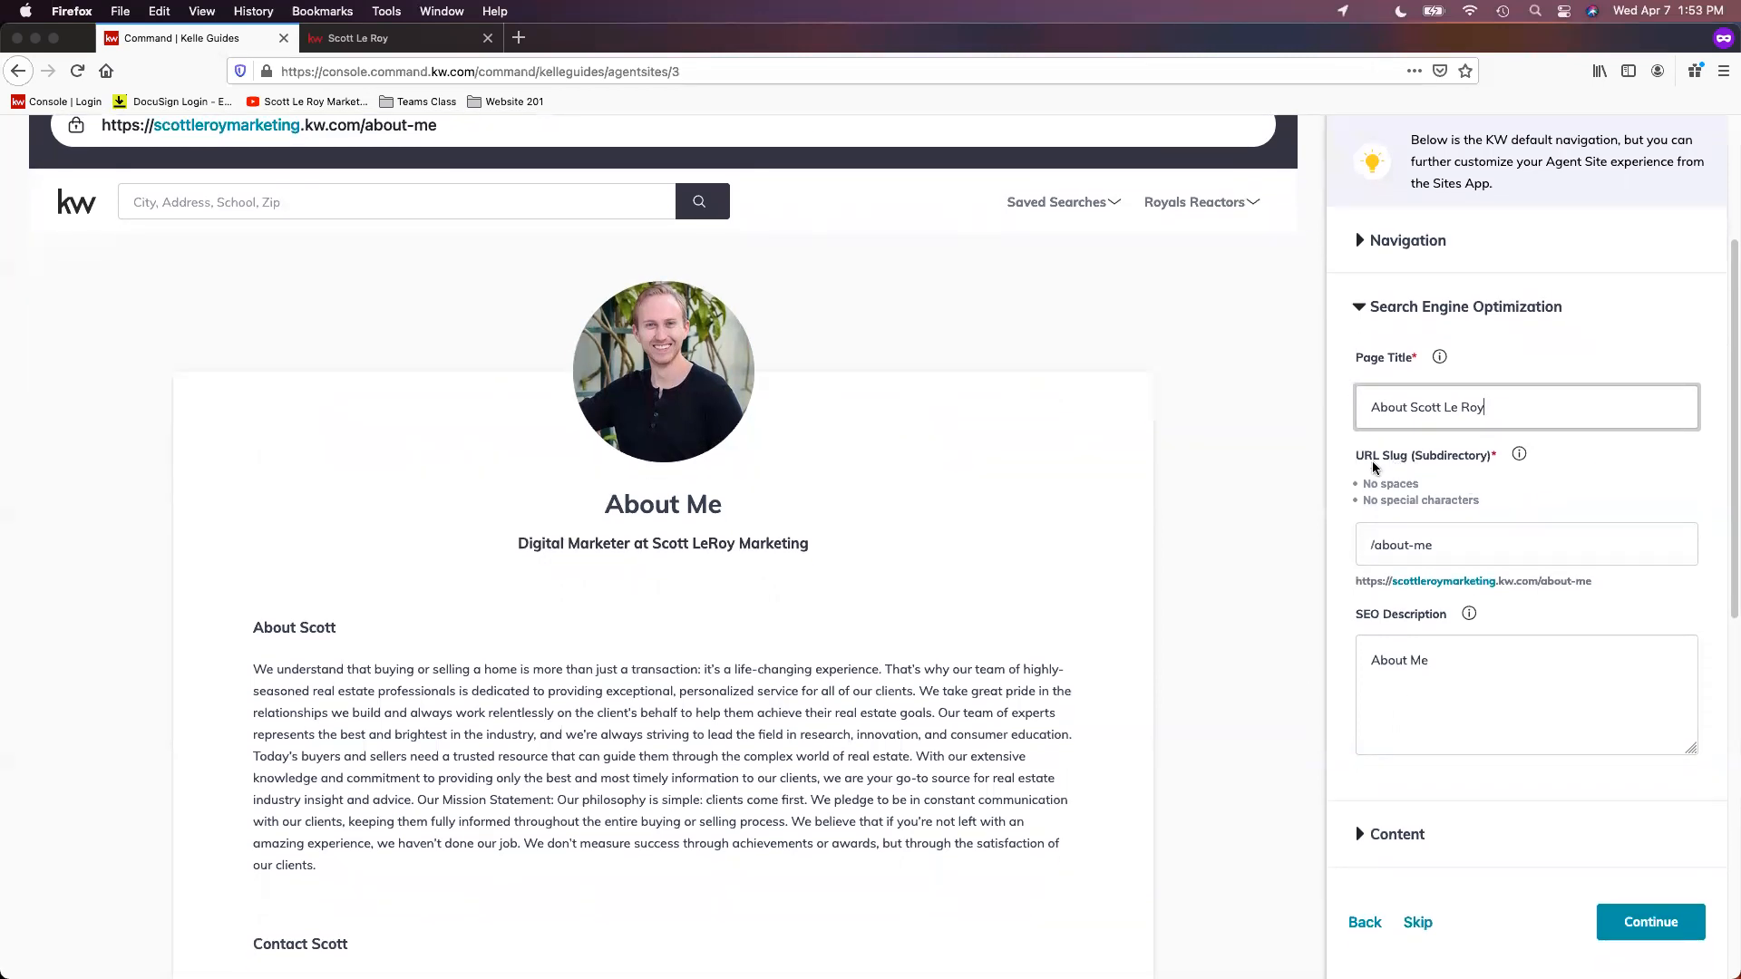
{"action": "double_click", "coordinate": [1422, 545]}
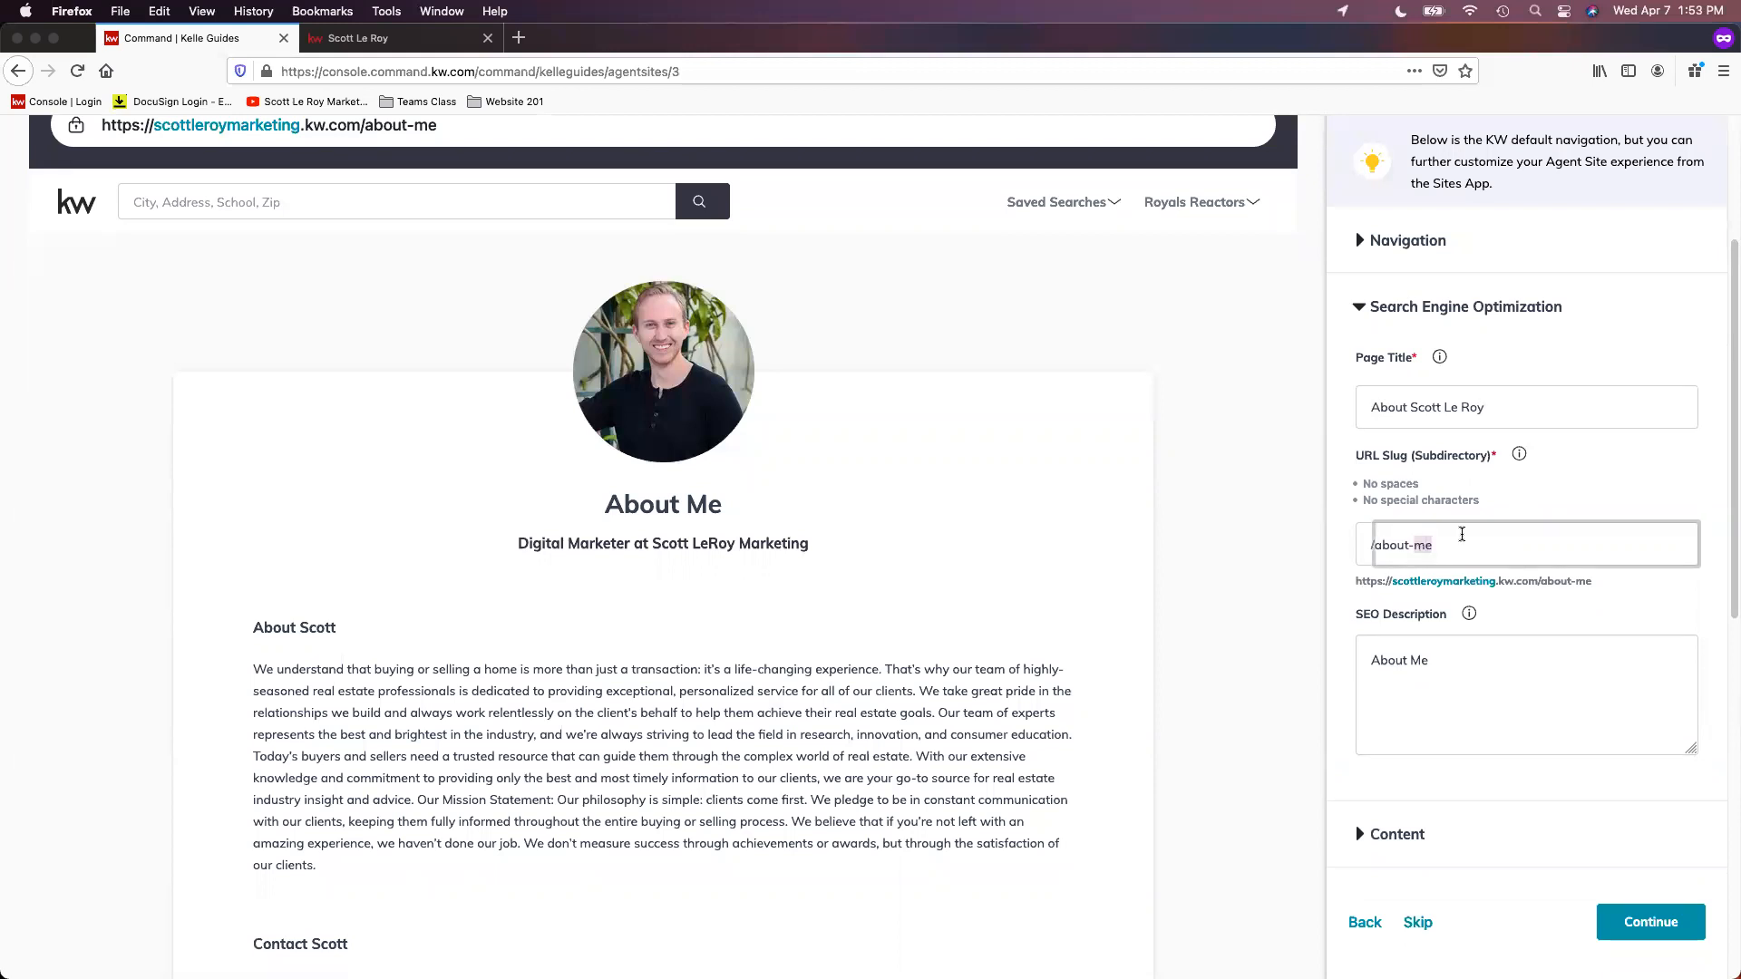
{"action": "type", "text": "scott"}
{"action": "left_click", "coordinate": [1647, 502]}
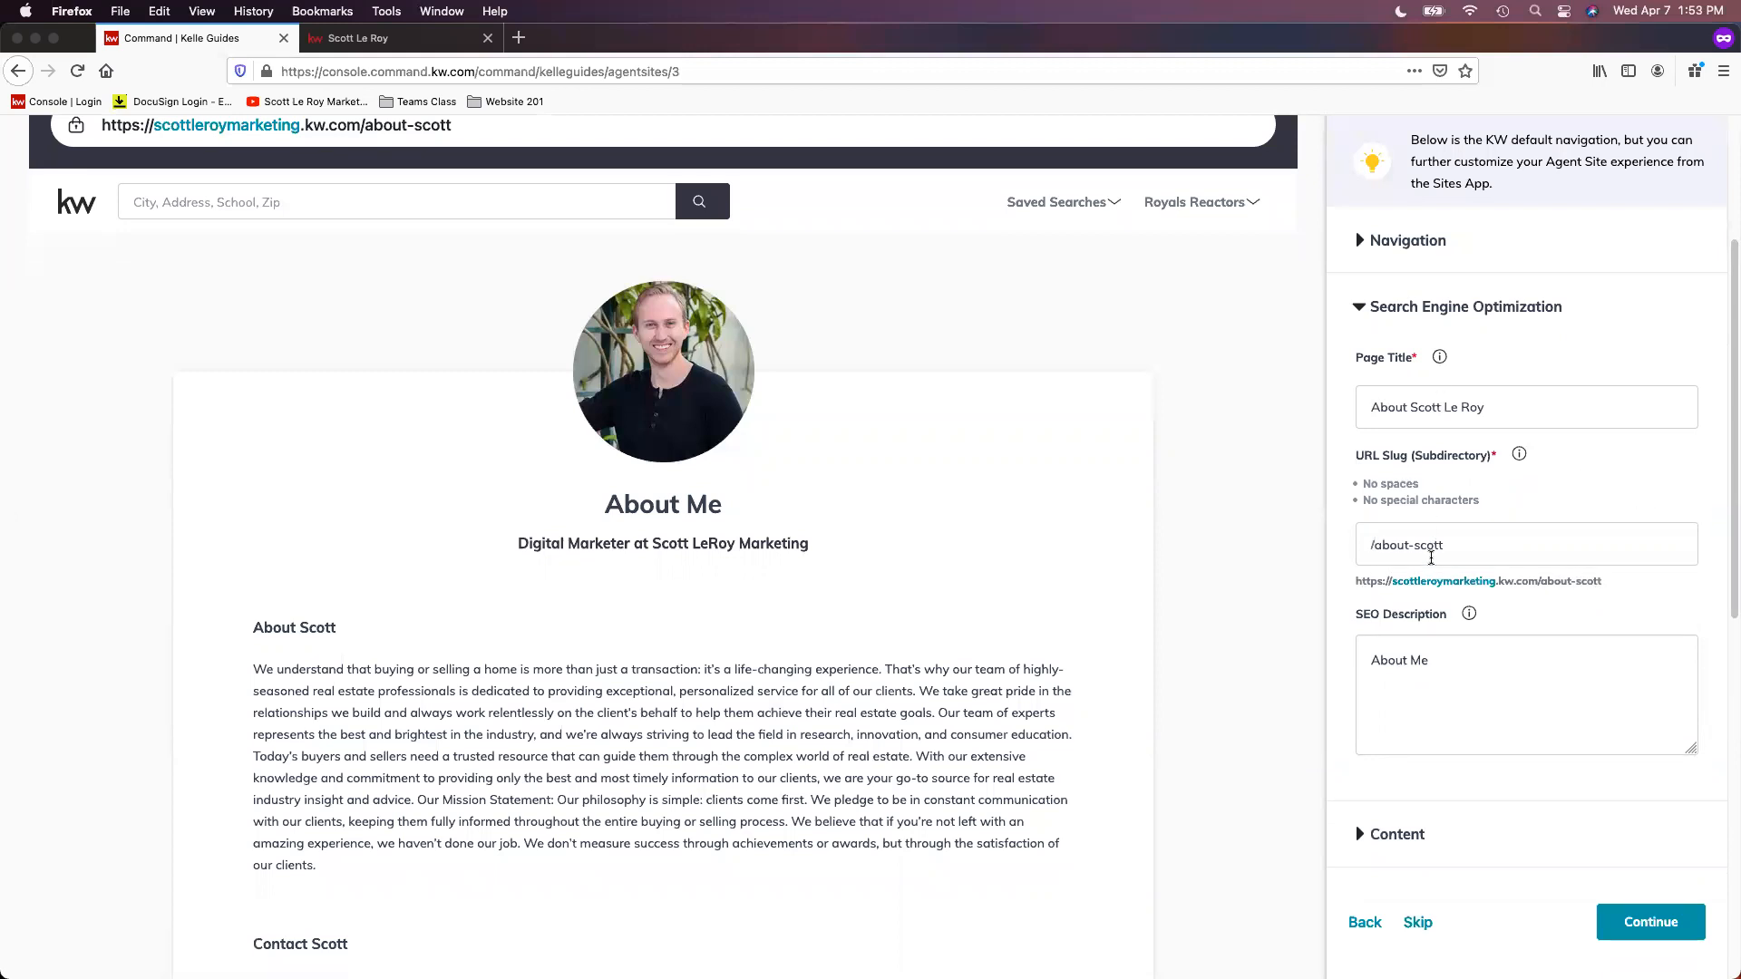
Step: Rewrite the SEO Description as "About" plus the agent's full name, followed by ", of" and the marketing business name, ending with a period
{"action": "scroll", "coordinate": [1445, 542], "scroll_direction": "down", "scroll_amount": 1}
{"action": "left_click", "coordinate": [1432, 629]}
{"action": "double_click", "coordinate": [1420, 630]}
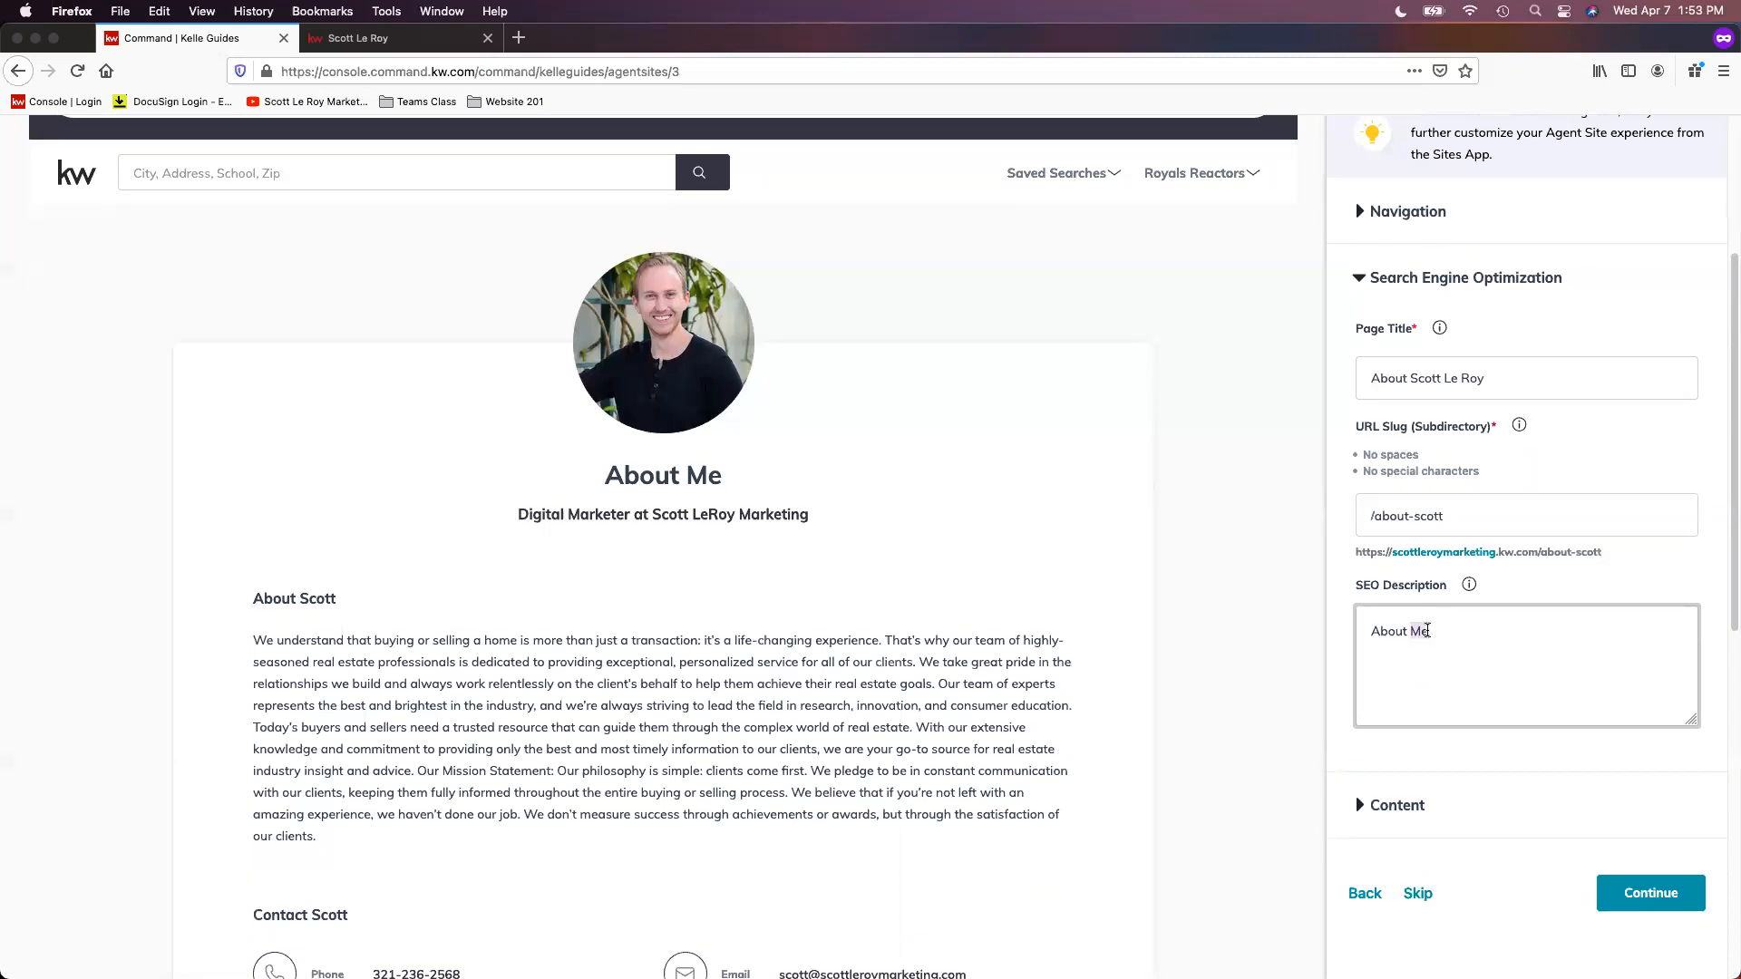
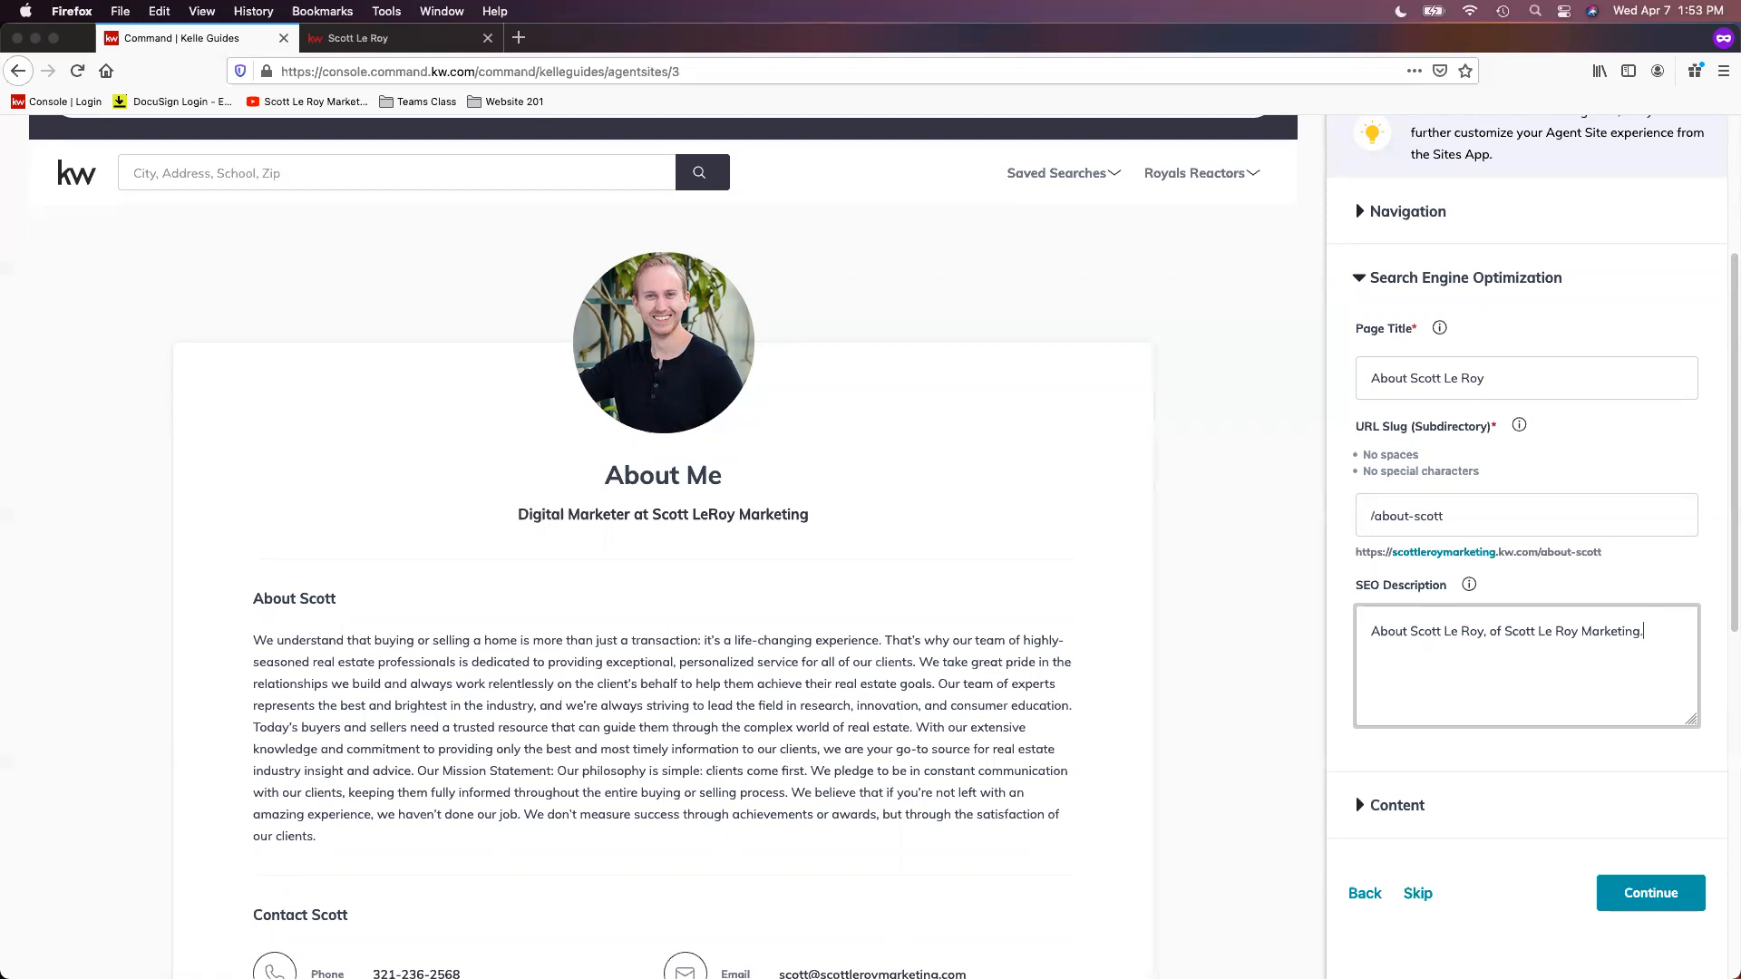
Step: Expand the Content section and change its Page Title to "About" followed by the agent's full name
{"action": "scroll", "coordinate": [1581, 481], "scroll_direction": "down", "scroll_amount": 1}
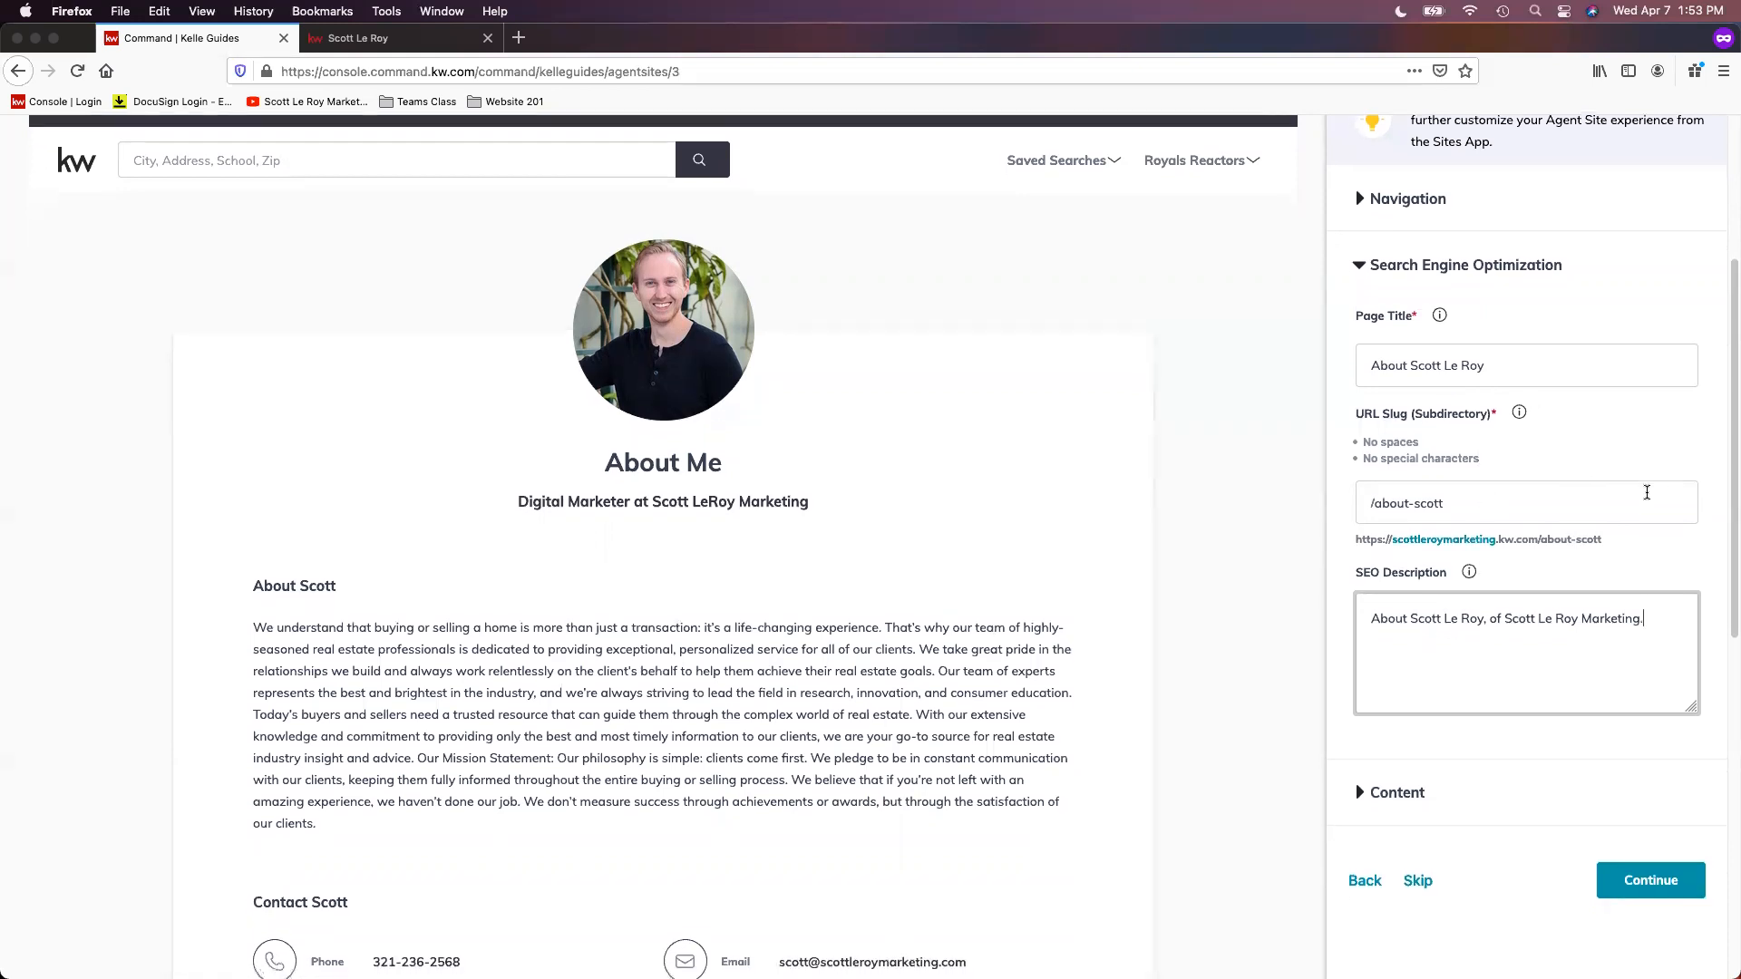
{"action": "scroll", "coordinate": [1681, 545], "scroll_direction": "down", "scroll_amount": 1}
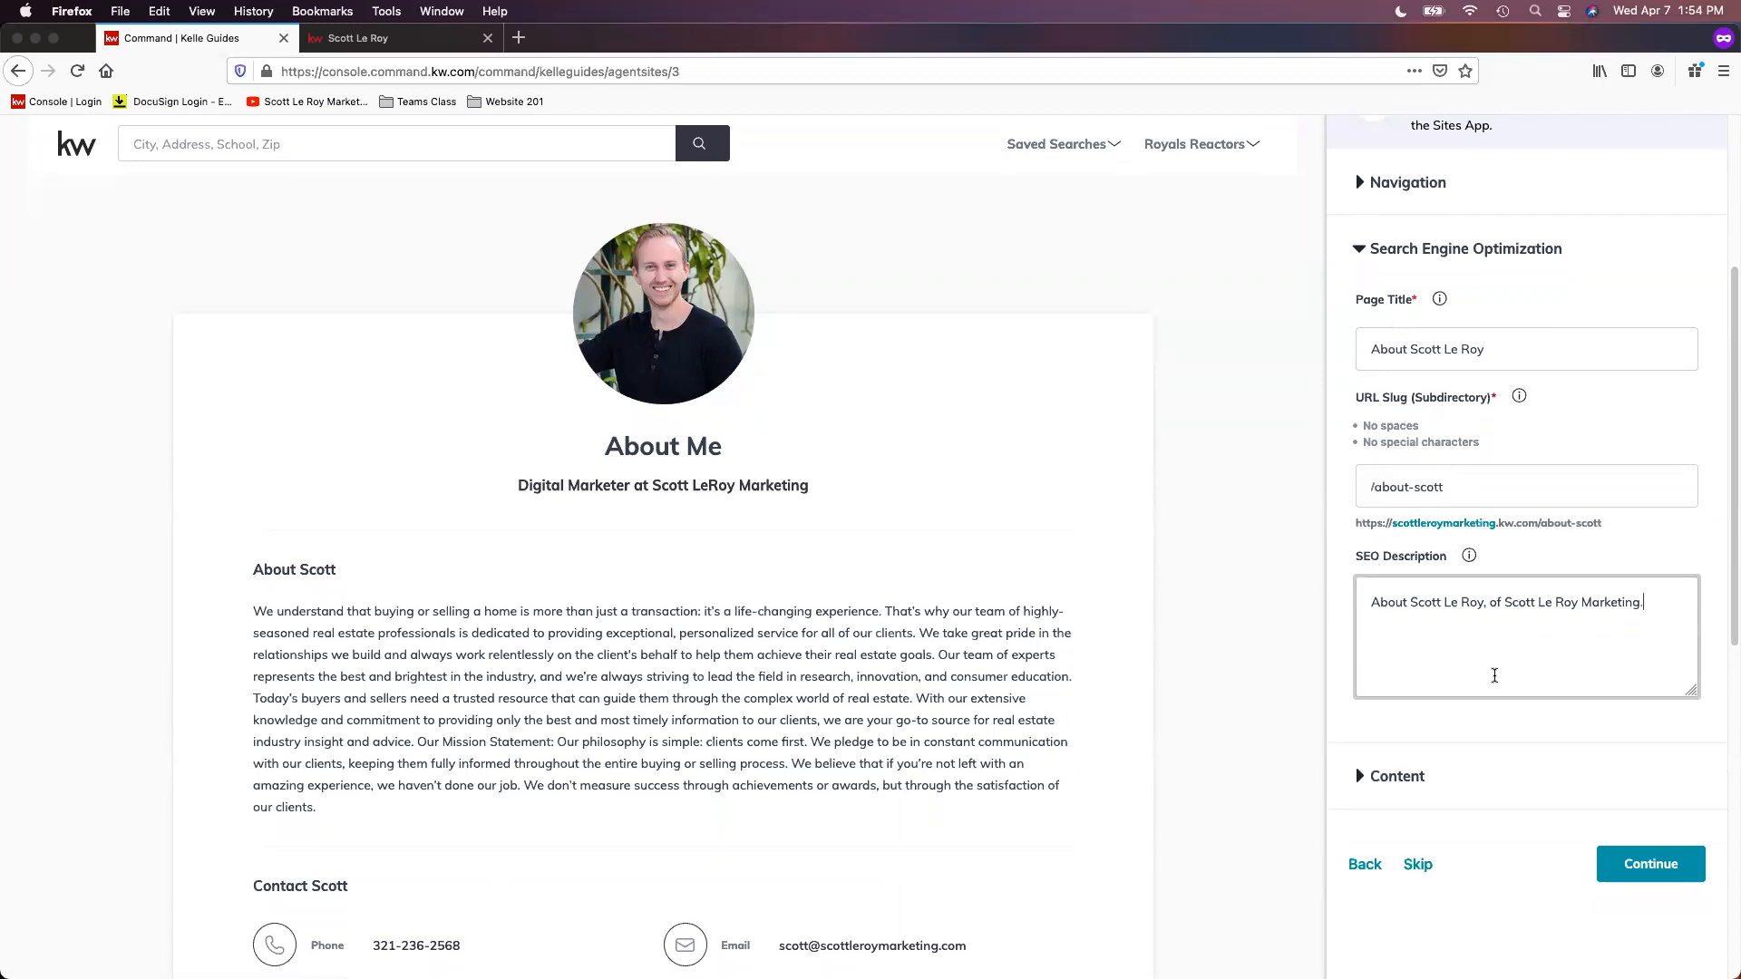
{"action": "scroll", "coordinate": [1503, 738], "scroll_direction": "down", "scroll_amount": 2}
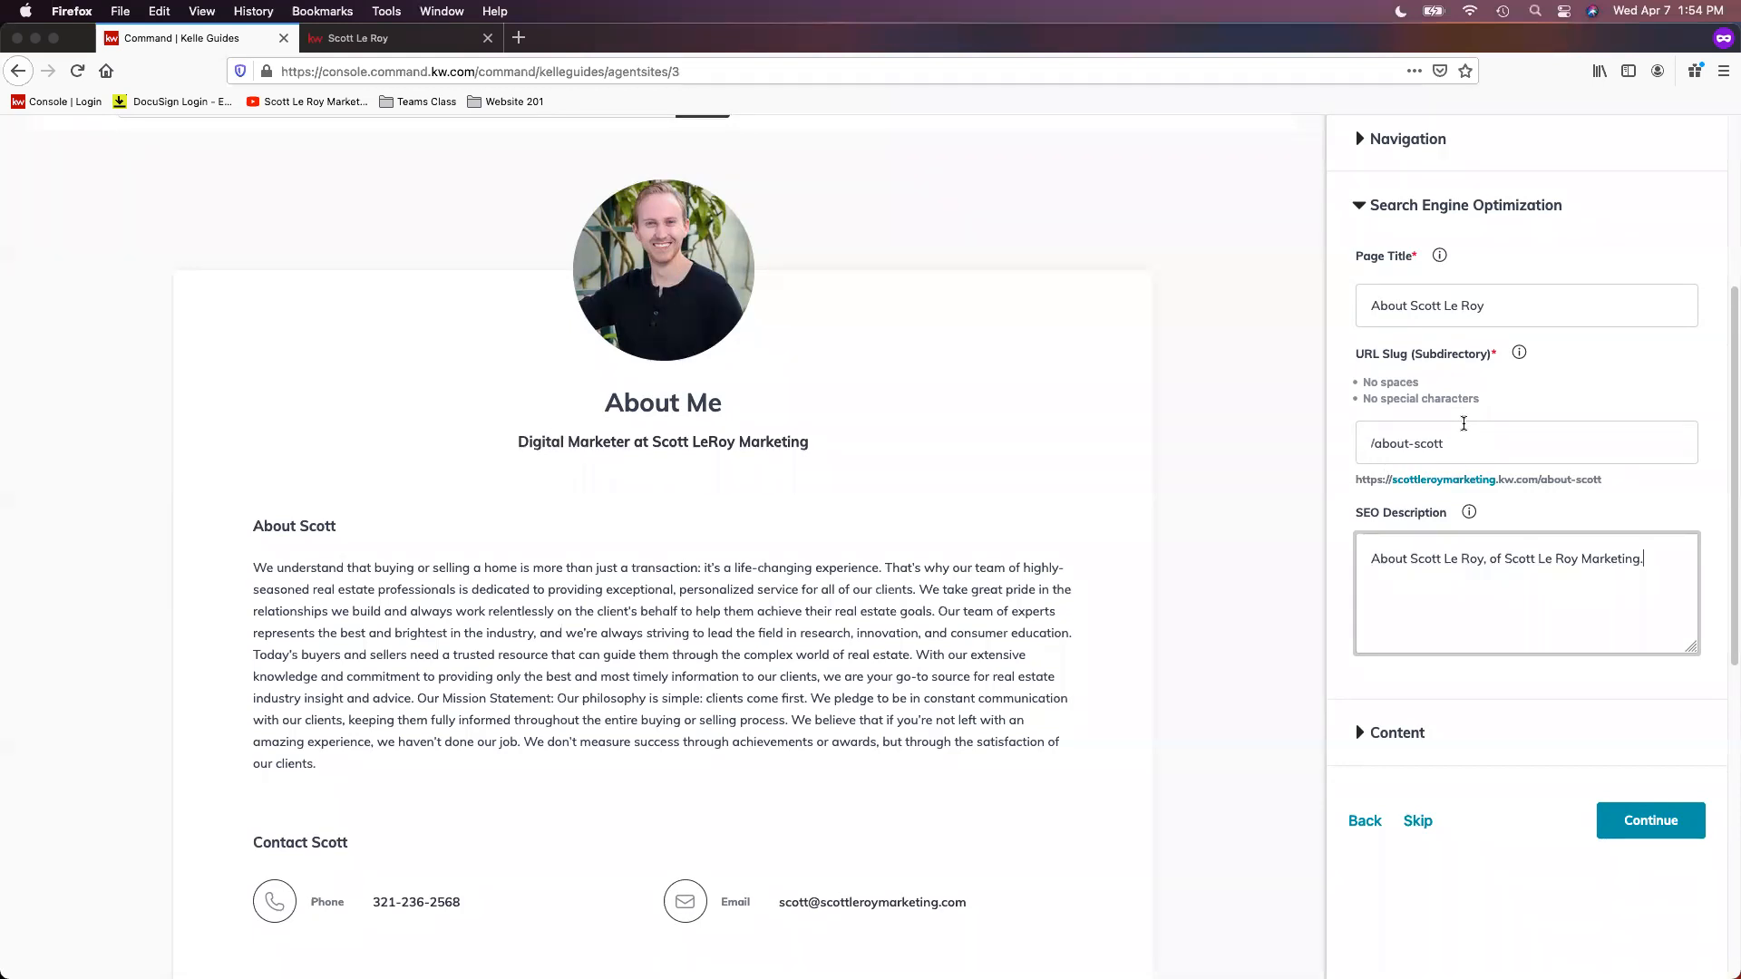
{"action": "scroll", "coordinate": [1550, 751], "scroll_direction": "down", "scroll_amount": 1}
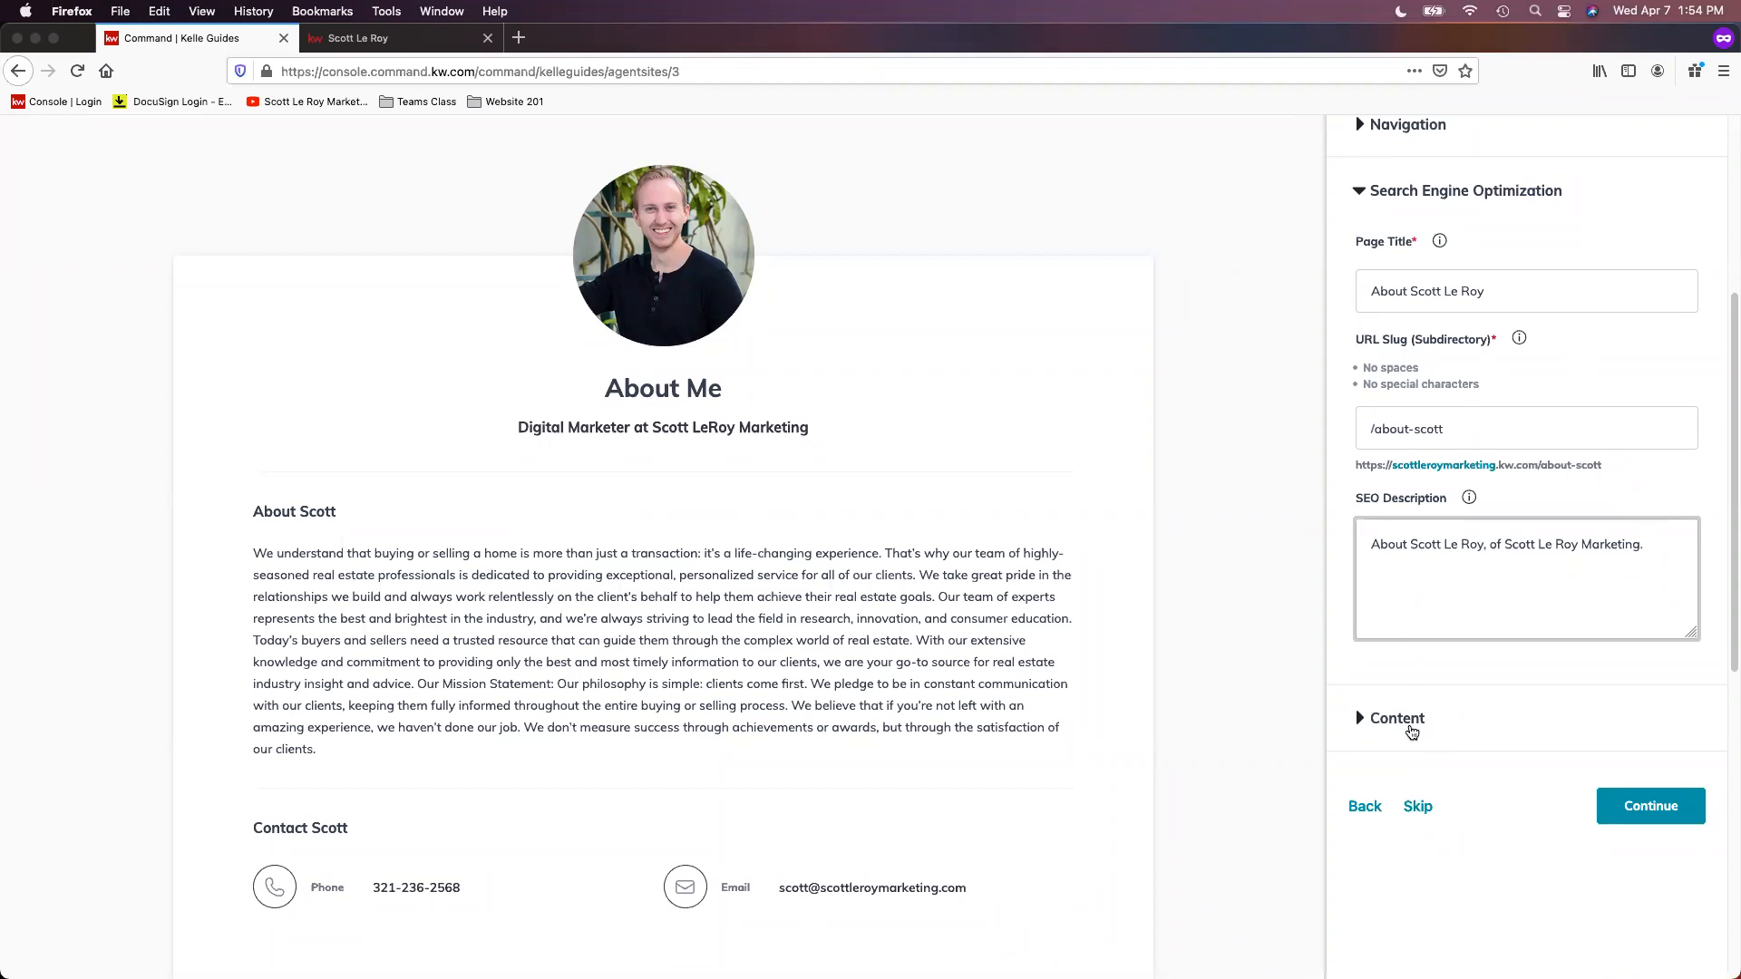
{"action": "left_click", "coordinate": [1412, 731]}
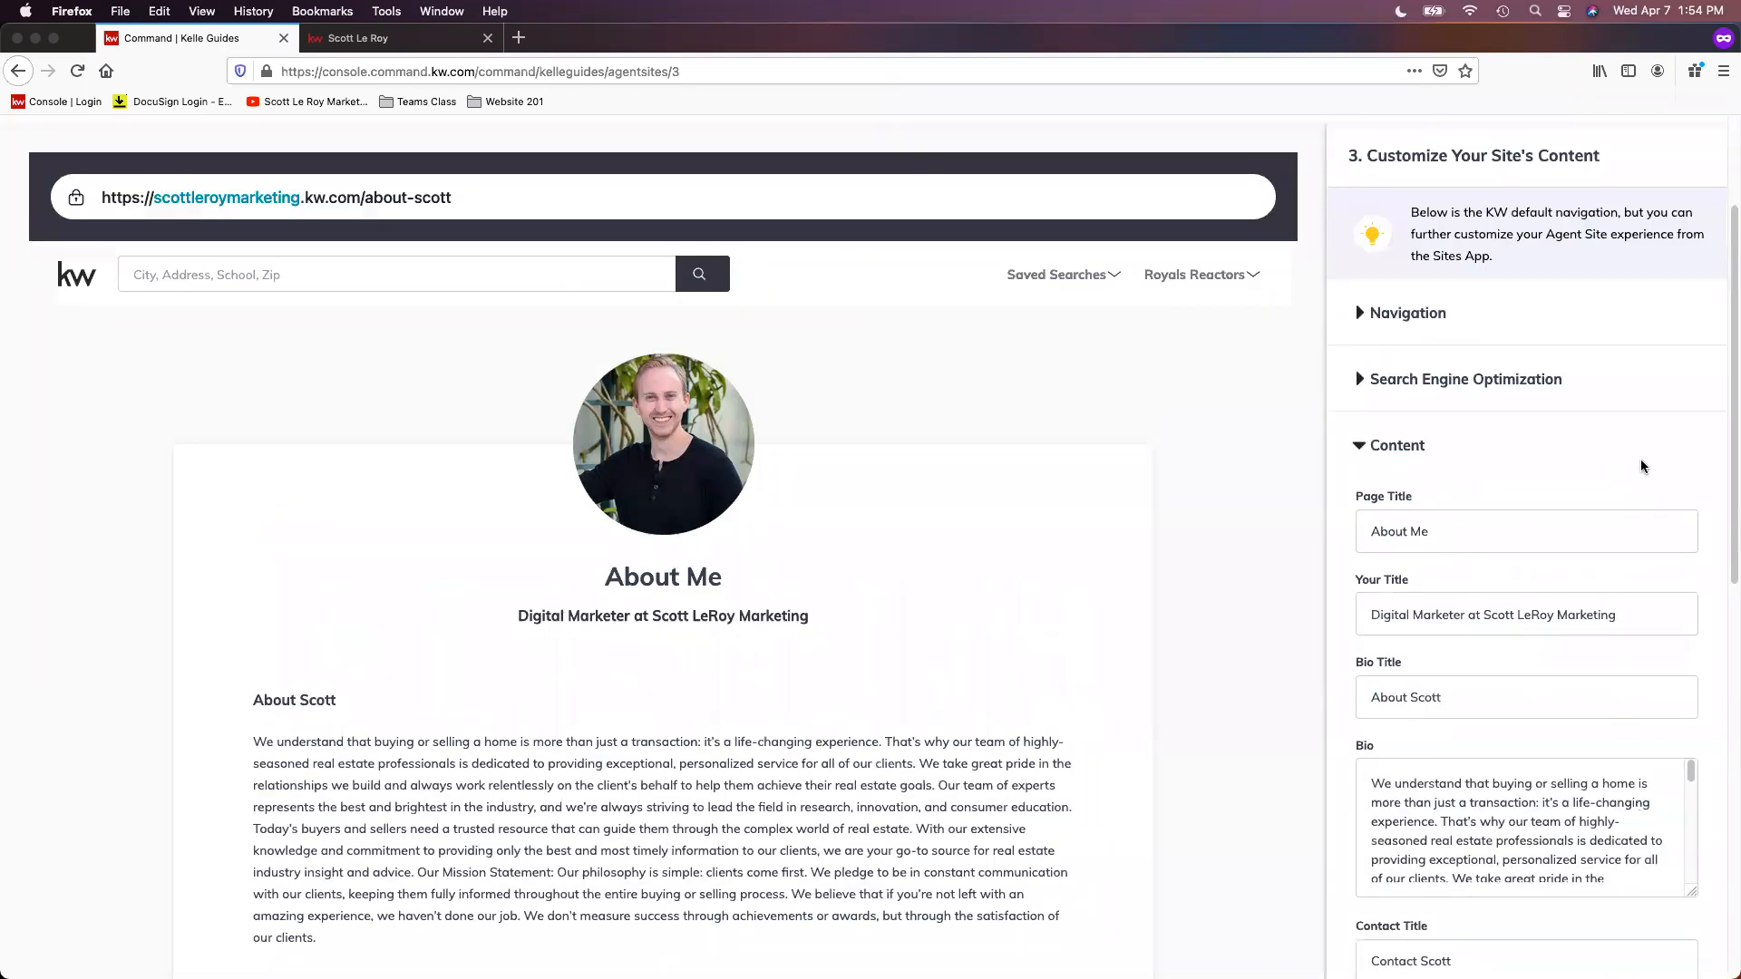
{"action": "scroll", "coordinate": [1644, 470], "scroll_direction": "down", "scroll_amount": 1}
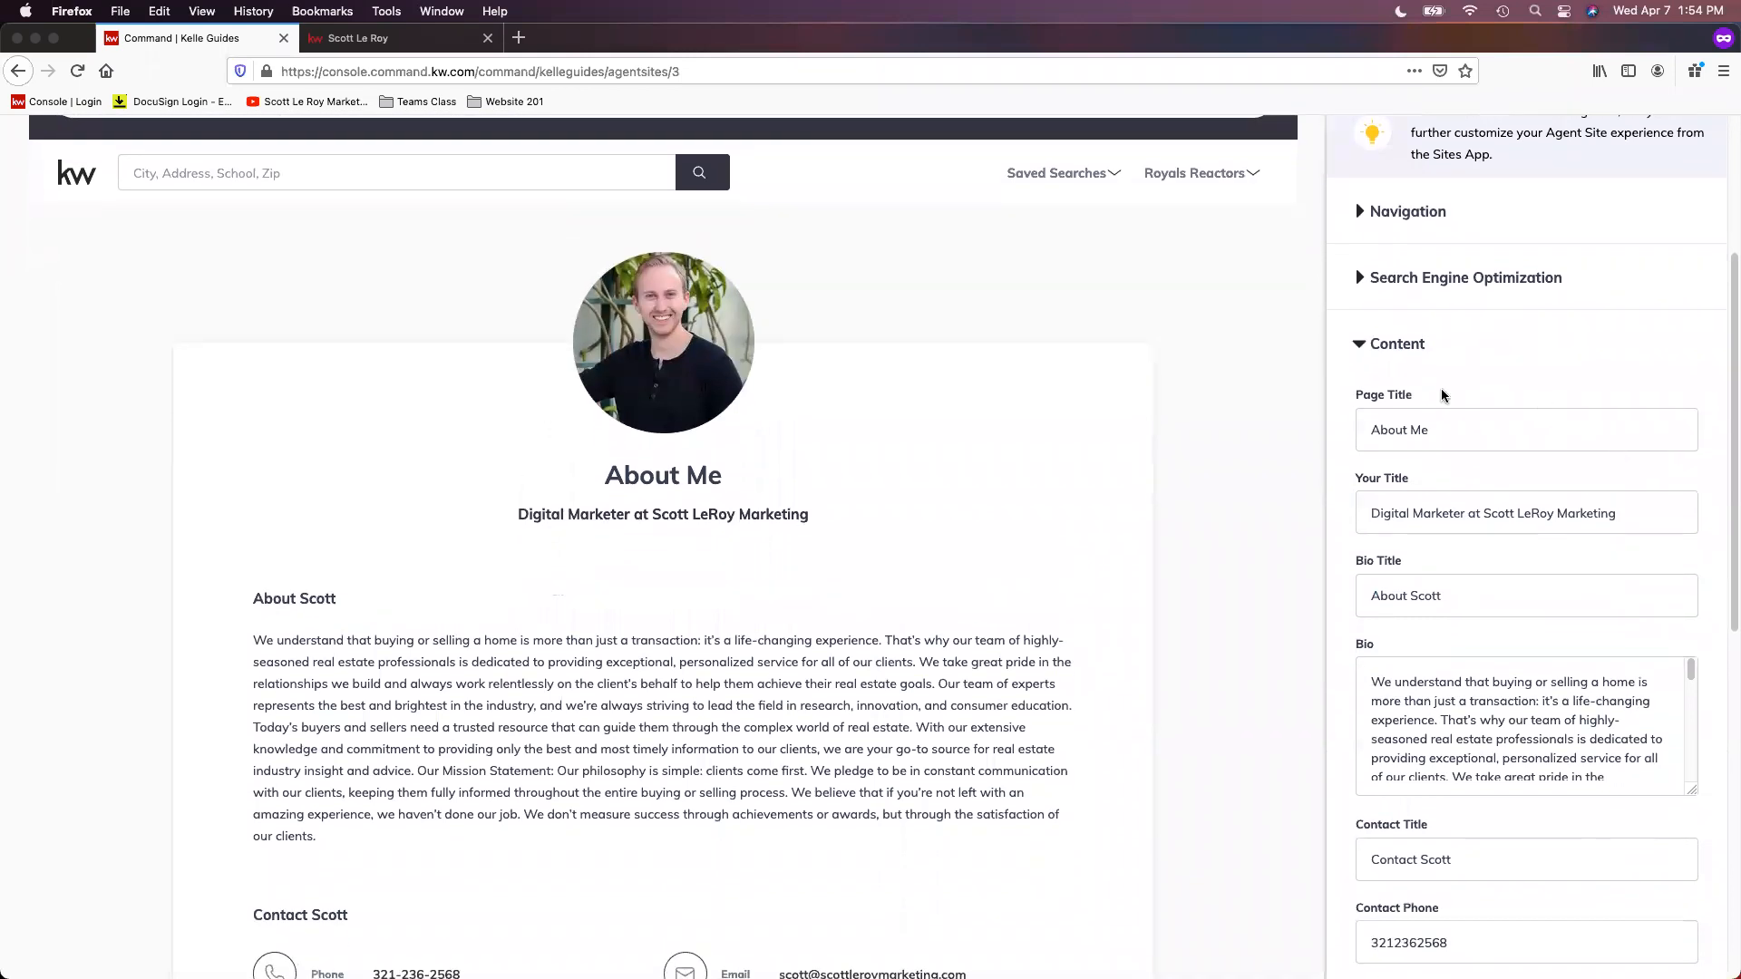
{"action": "double_click", "coordinate": [1417, 428]}
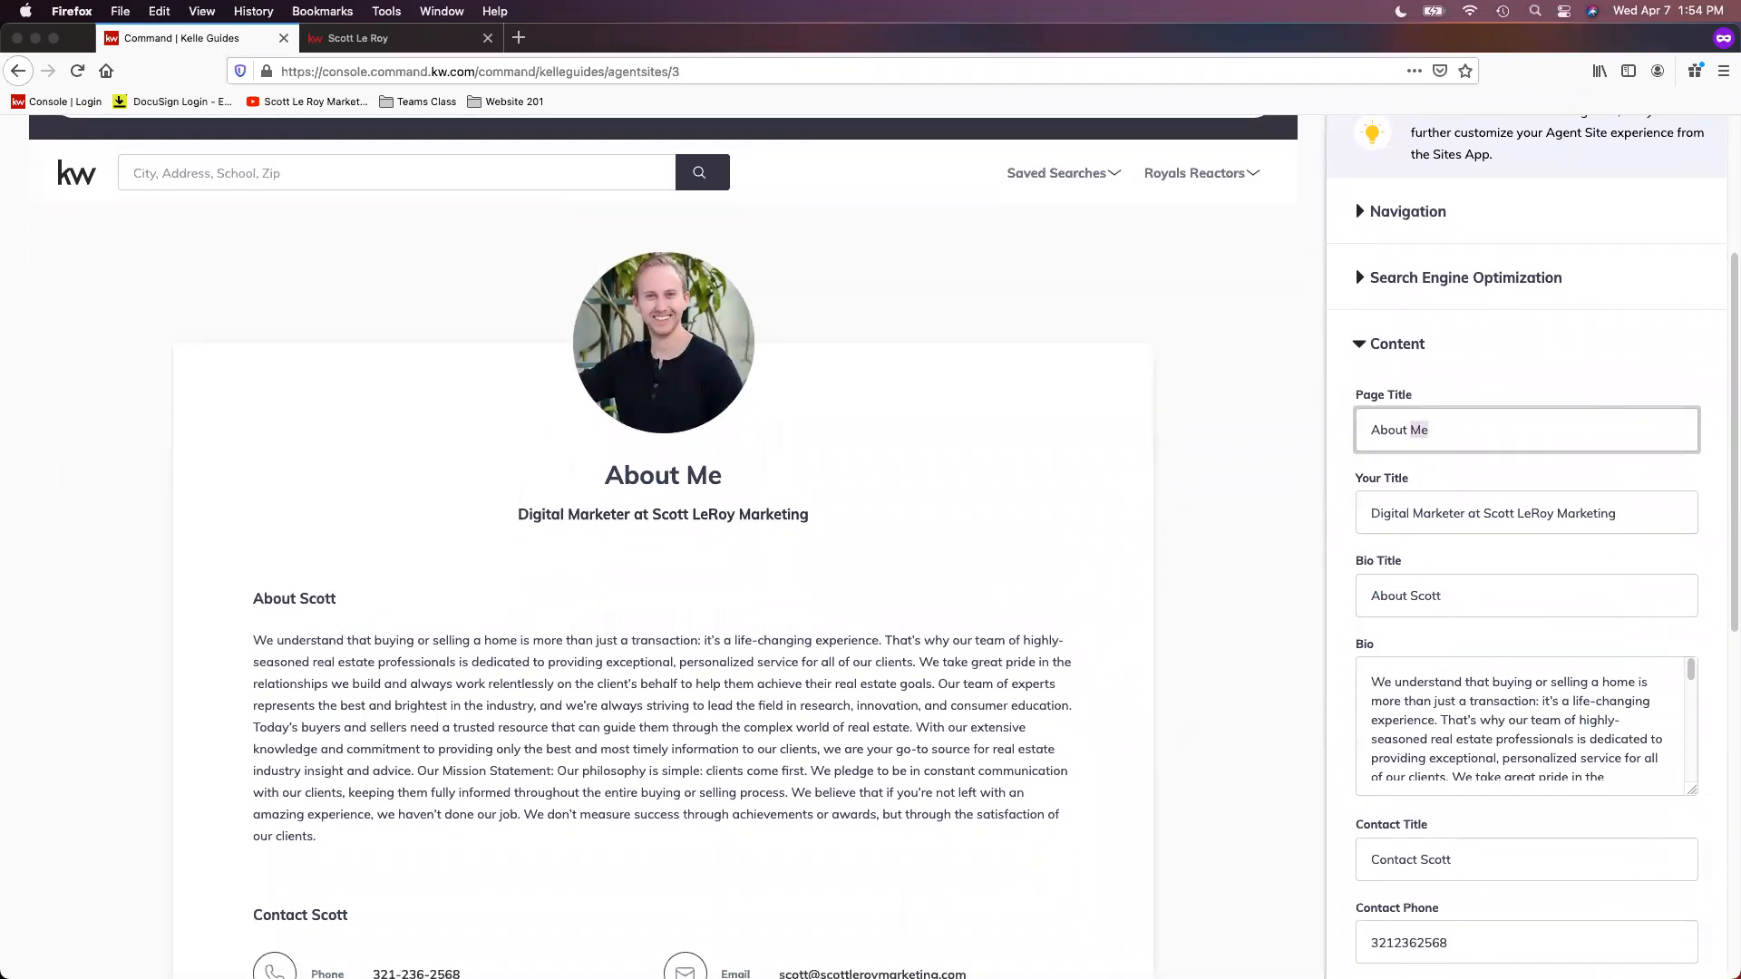
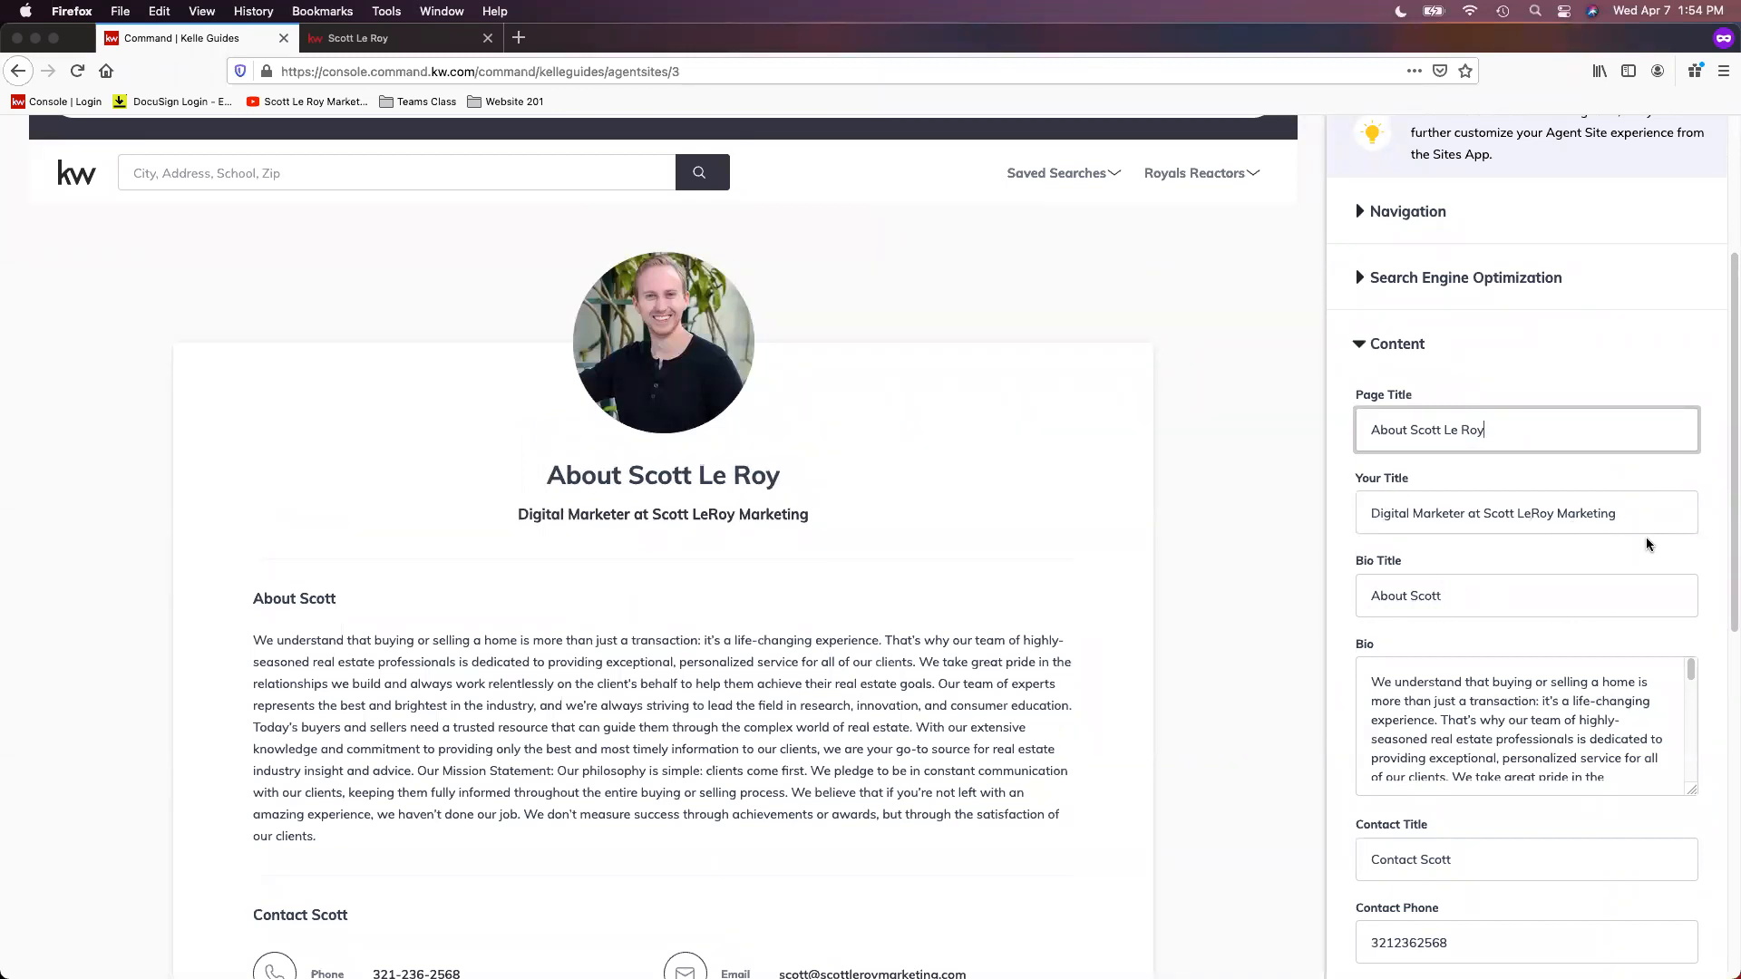
{"action": "scroll", "coordinate": [1639, 538], "scroll_direction": "down", "scroll_amount": 1}
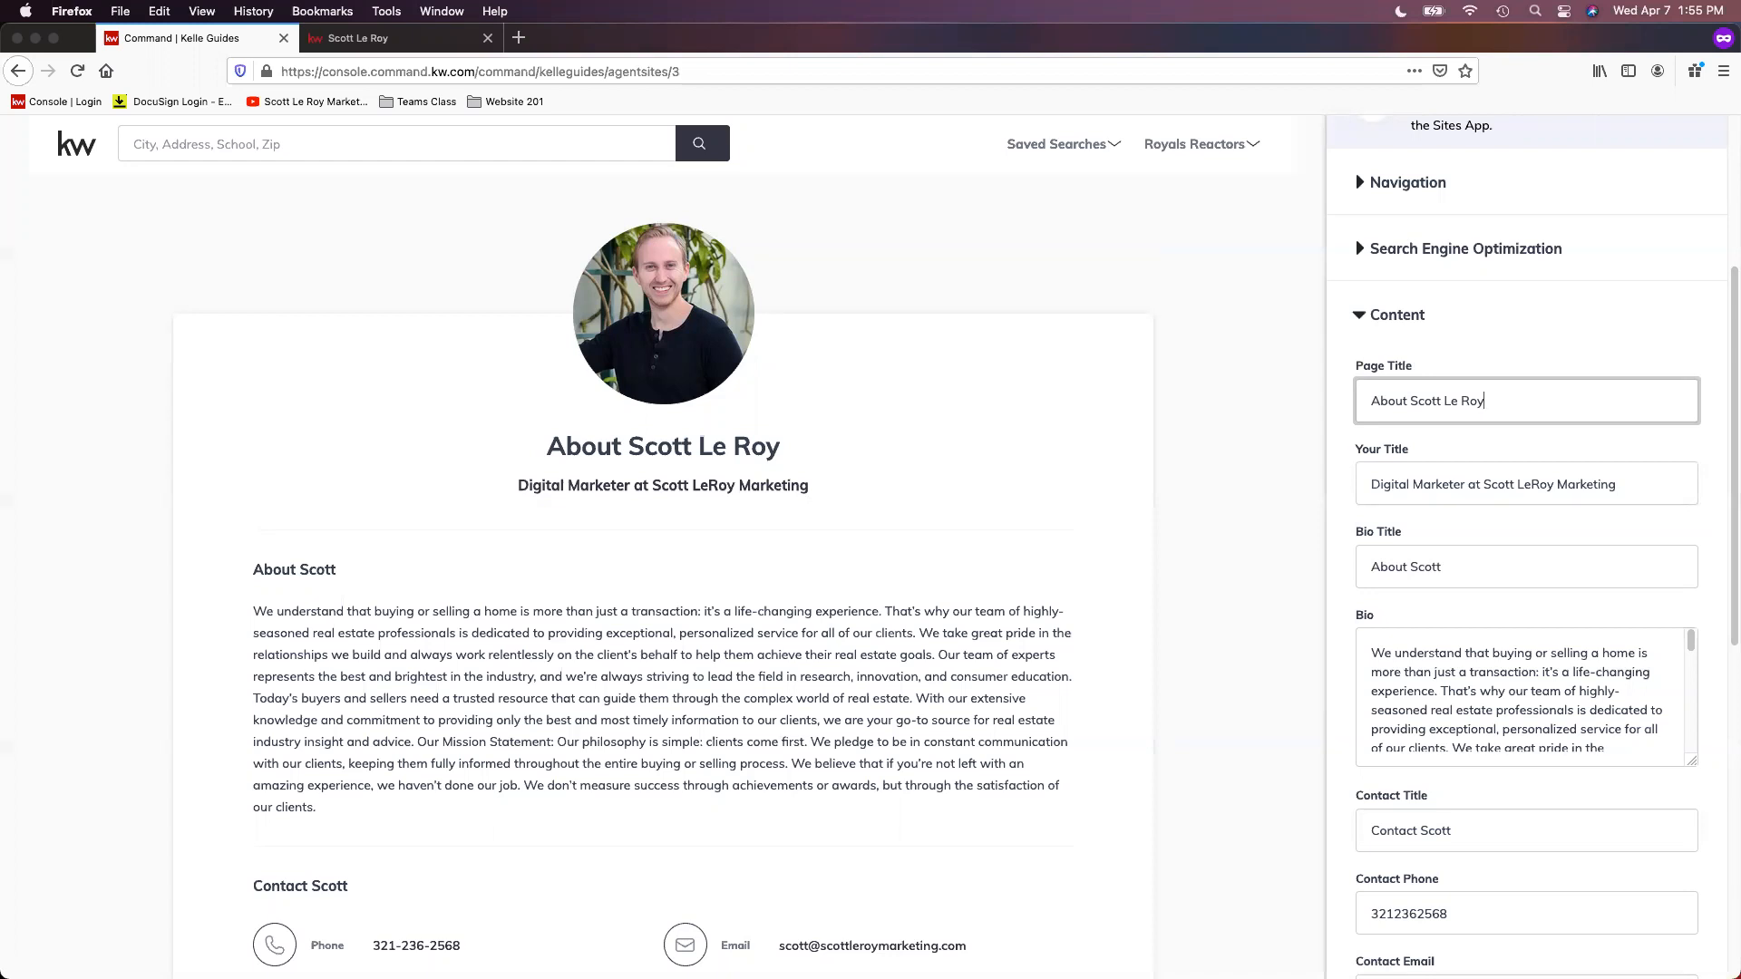
Step: Enlarge the Bio text box in the About Me page's content and read through the biography
{"action": "scroll", "coordinate": [1514, 523], "scroll_direction": "down", "scroll_amount": 1}
{"action": "scroll", "coordinate": [1505, 526], "scroll_direction": "down", "scroll_amount": 2}
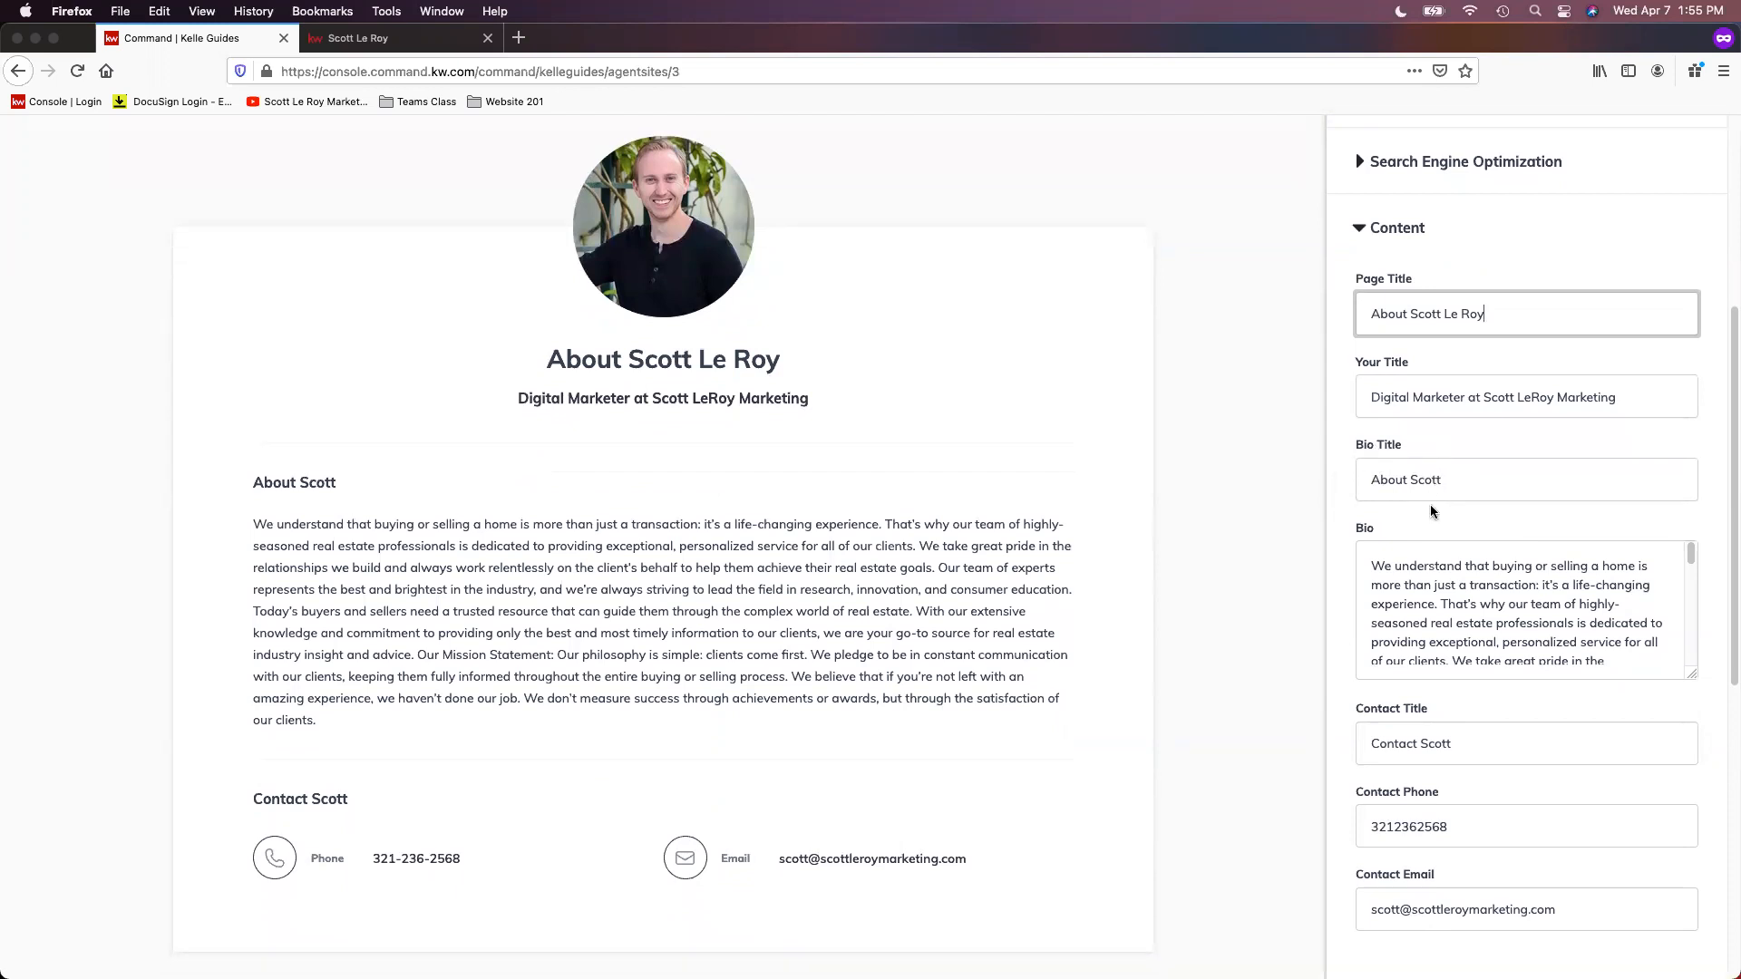
{"action": "scroll", "coordinate": [1432, 508], "scroll_direction": "down", "scroll_amount": 1}
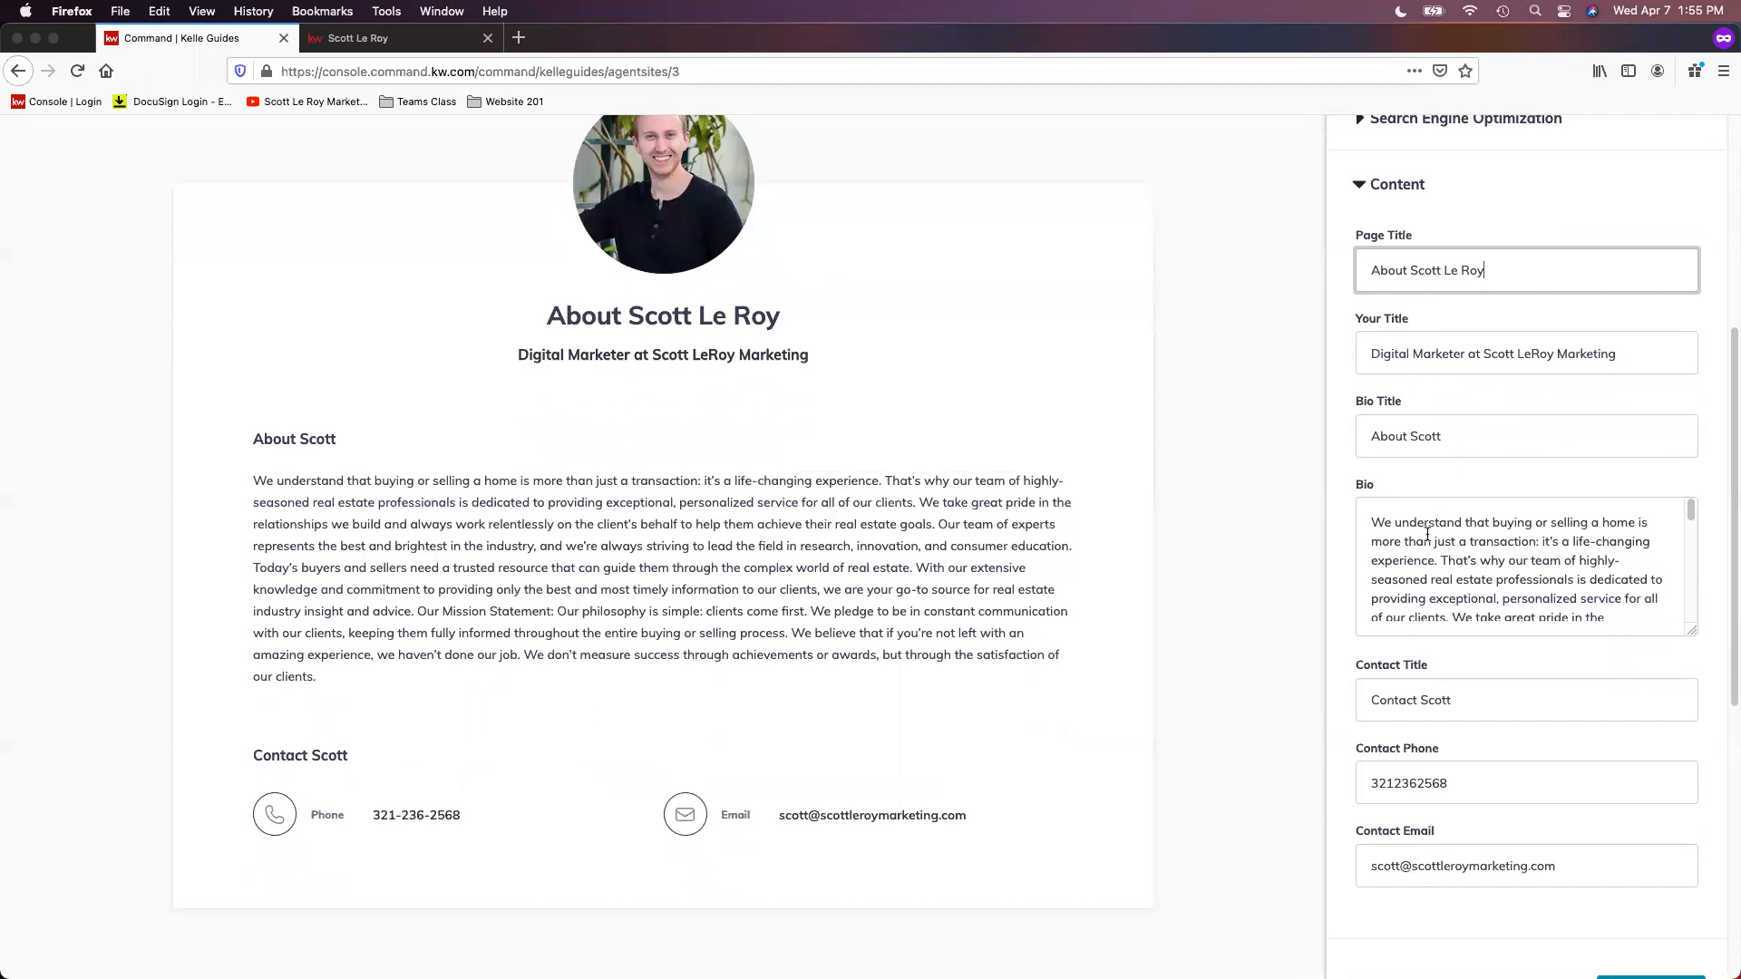
{"action": "scroll", "coordinate": [1511, 546], "scroll_direction": "down", "scroll_amount": 3}
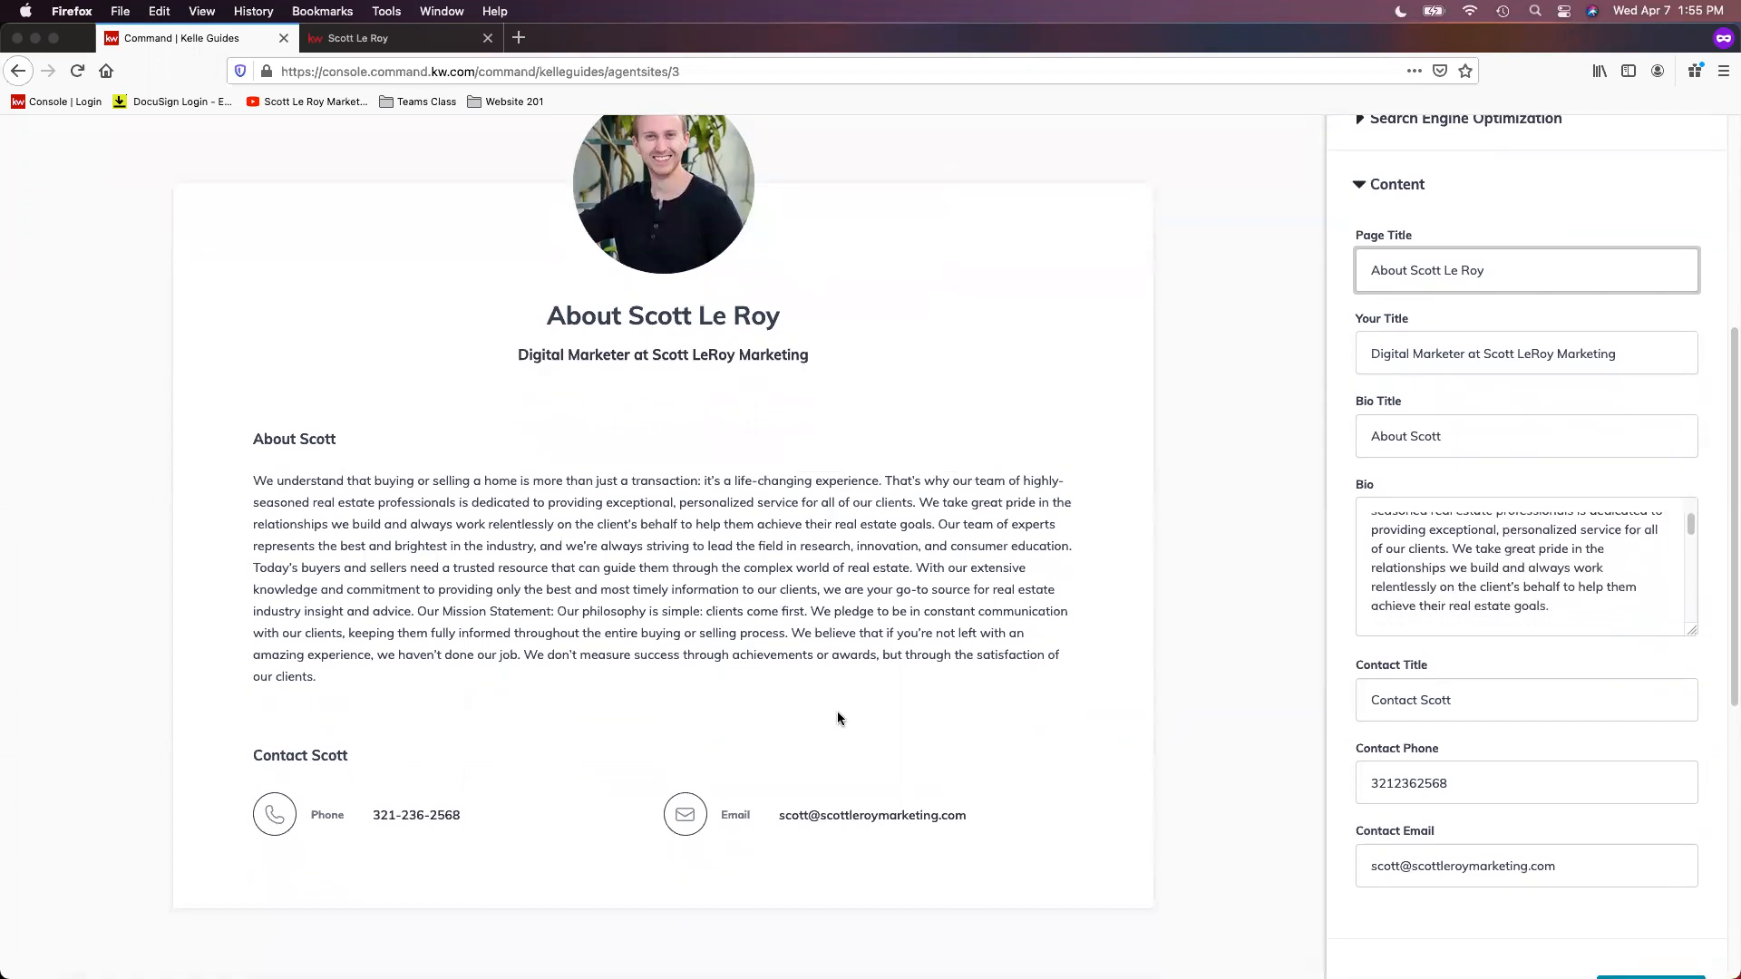
{"action": "scroll", "coordinate": [1621, 569], "scroll_direction": "down", "scroll_amount": 1}
{"action": "scroll", "coordinate": [1622, 569], "scroll_direction": "down", "scroll_amount": 1}
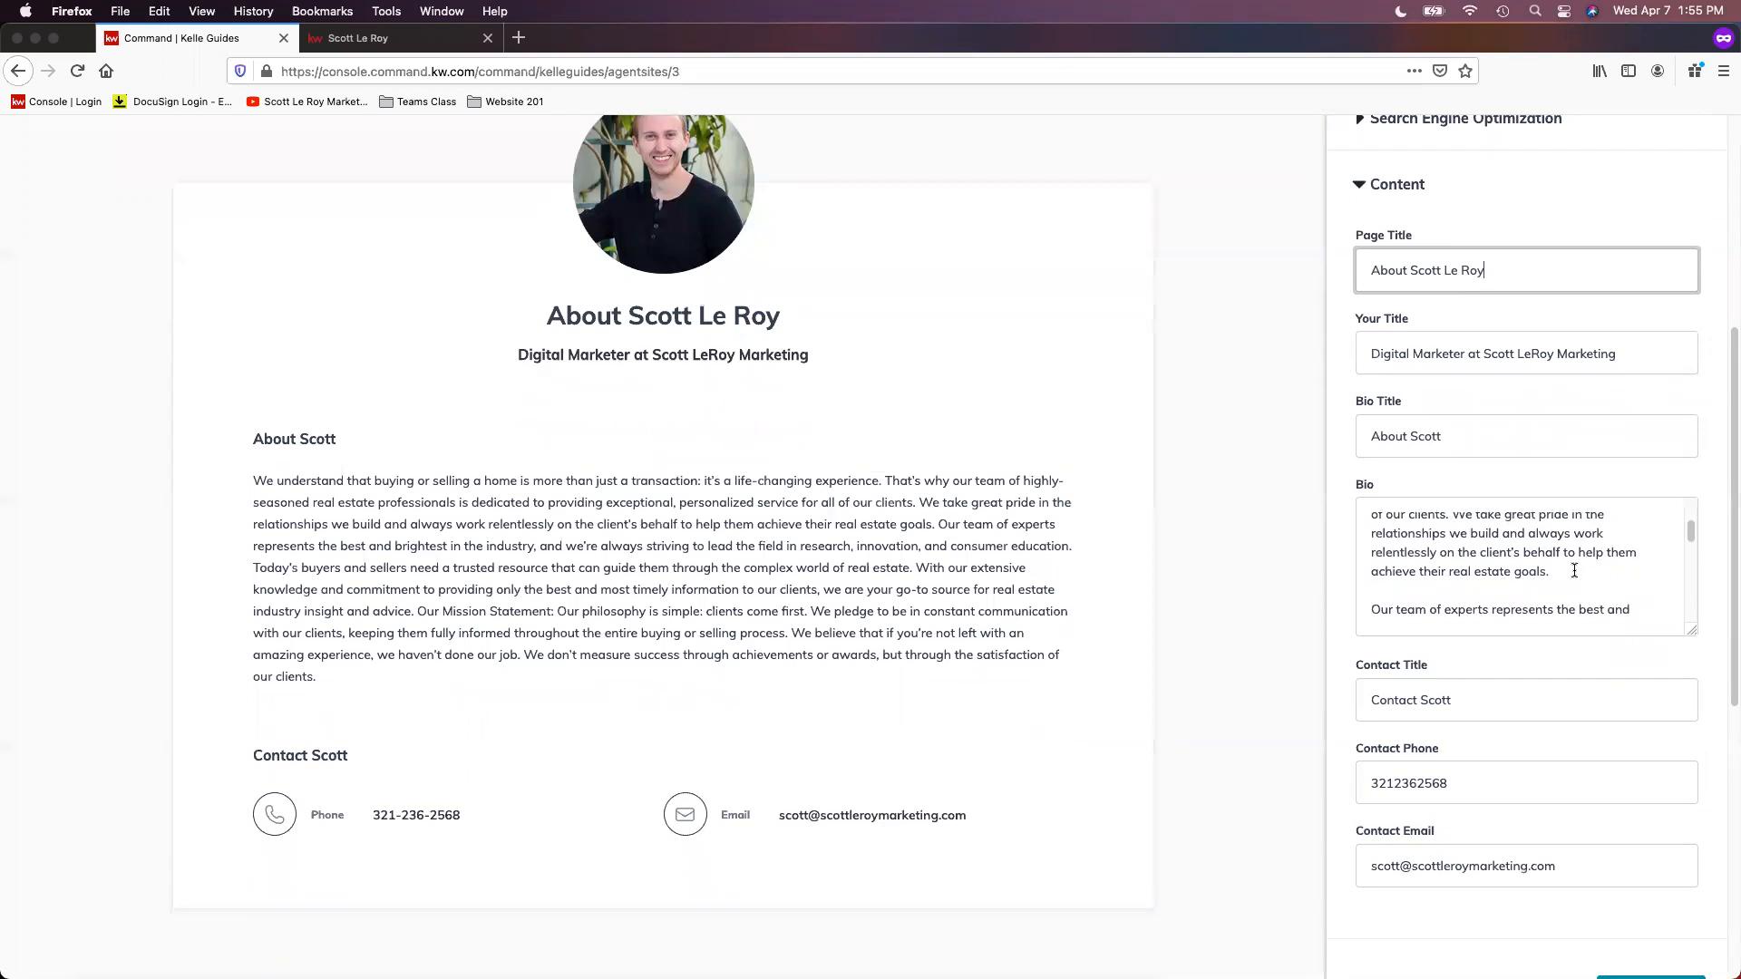
{"action": "scroll", "coordinate": [1572, 568], "scroll_direction": "down", "scroll_amount": 3}
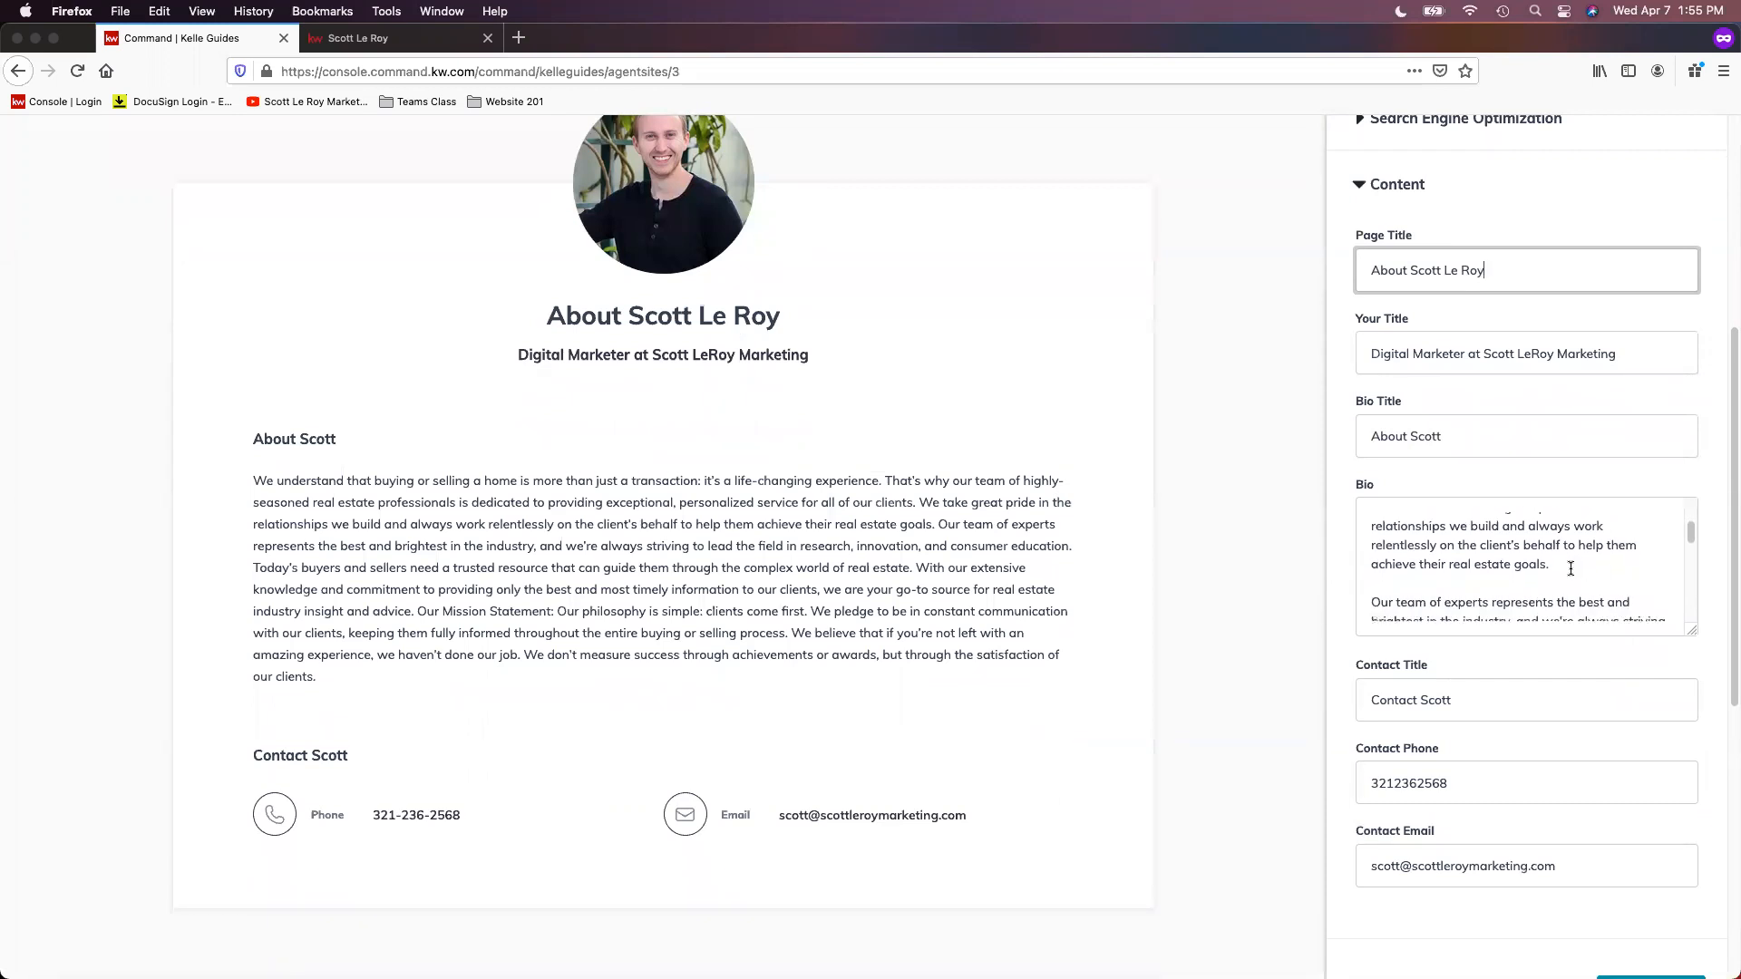
{"action": "left_click_drag", "start_coordinate": [1698, 628], "coordinate": [1719, 917]}
{"action": "scroll", "coordinate": [1542, 651], "scroll_direction": "up", "scroll_amount": 4}
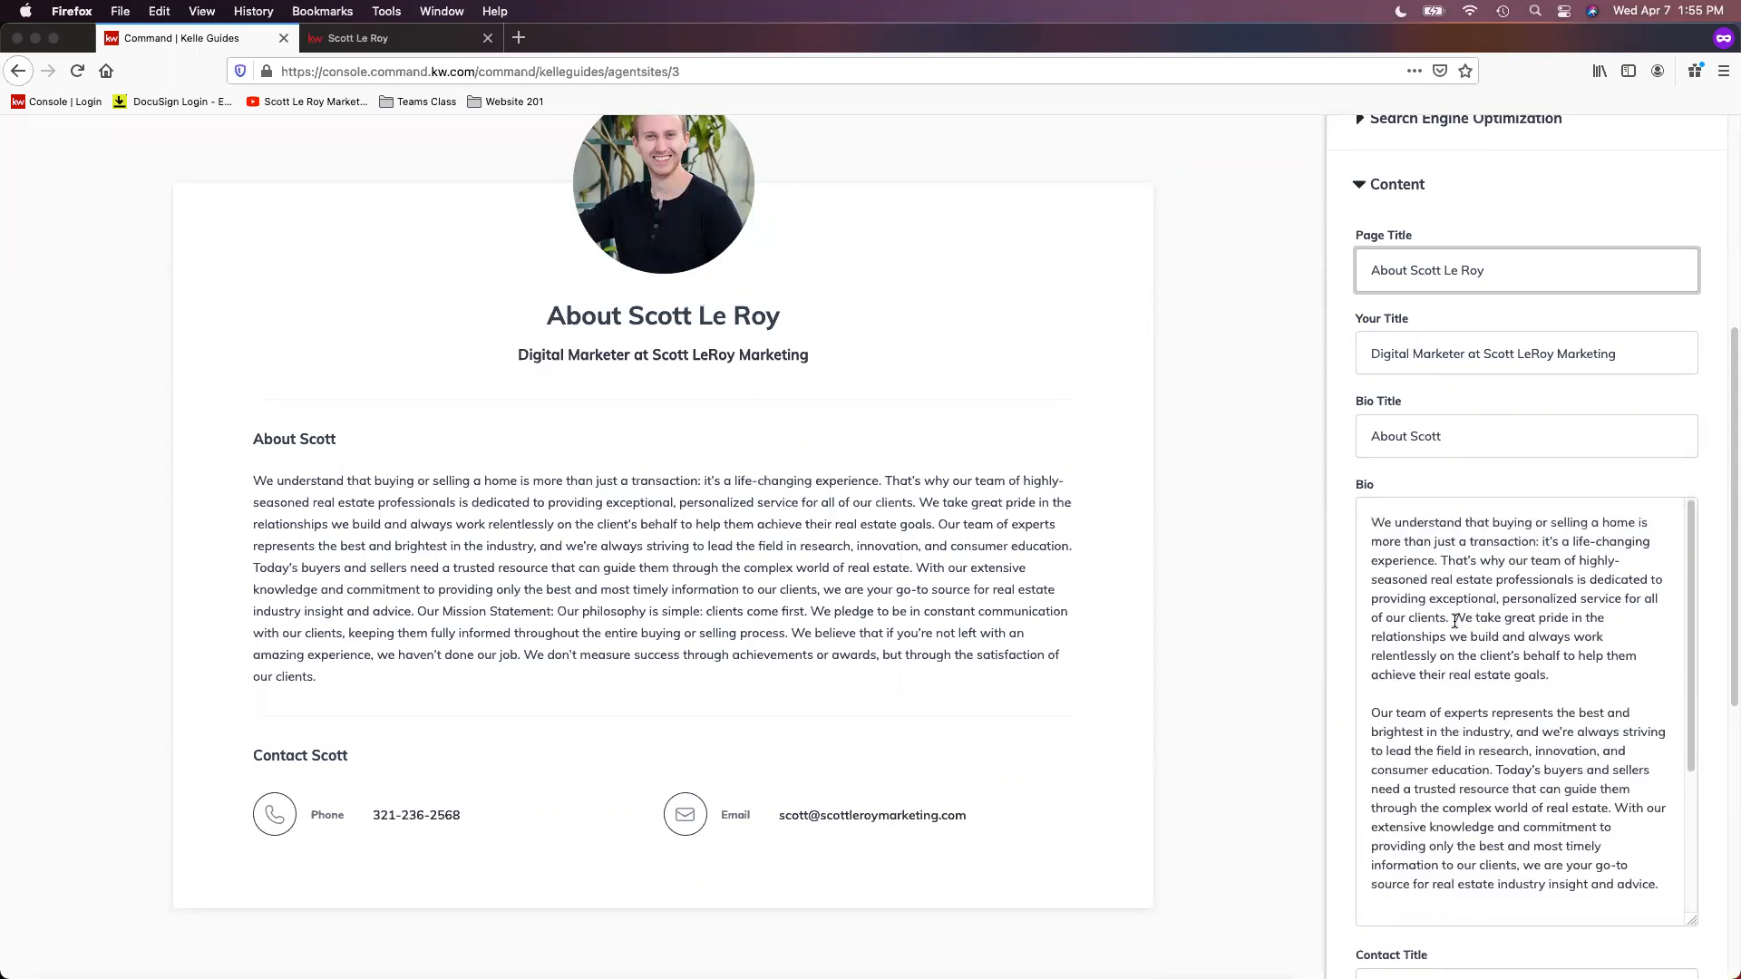
{"action": "scroll", "coordinate": [1453, 617], "scroll_direction": "up", "scroll_amount": 5}
{"action": "scroll", "coordinate": [1541, 811], "scroll_direction": "down", "scroll_amount": 3}
{"action": "left_click", "coordinate": [1679, 744]}
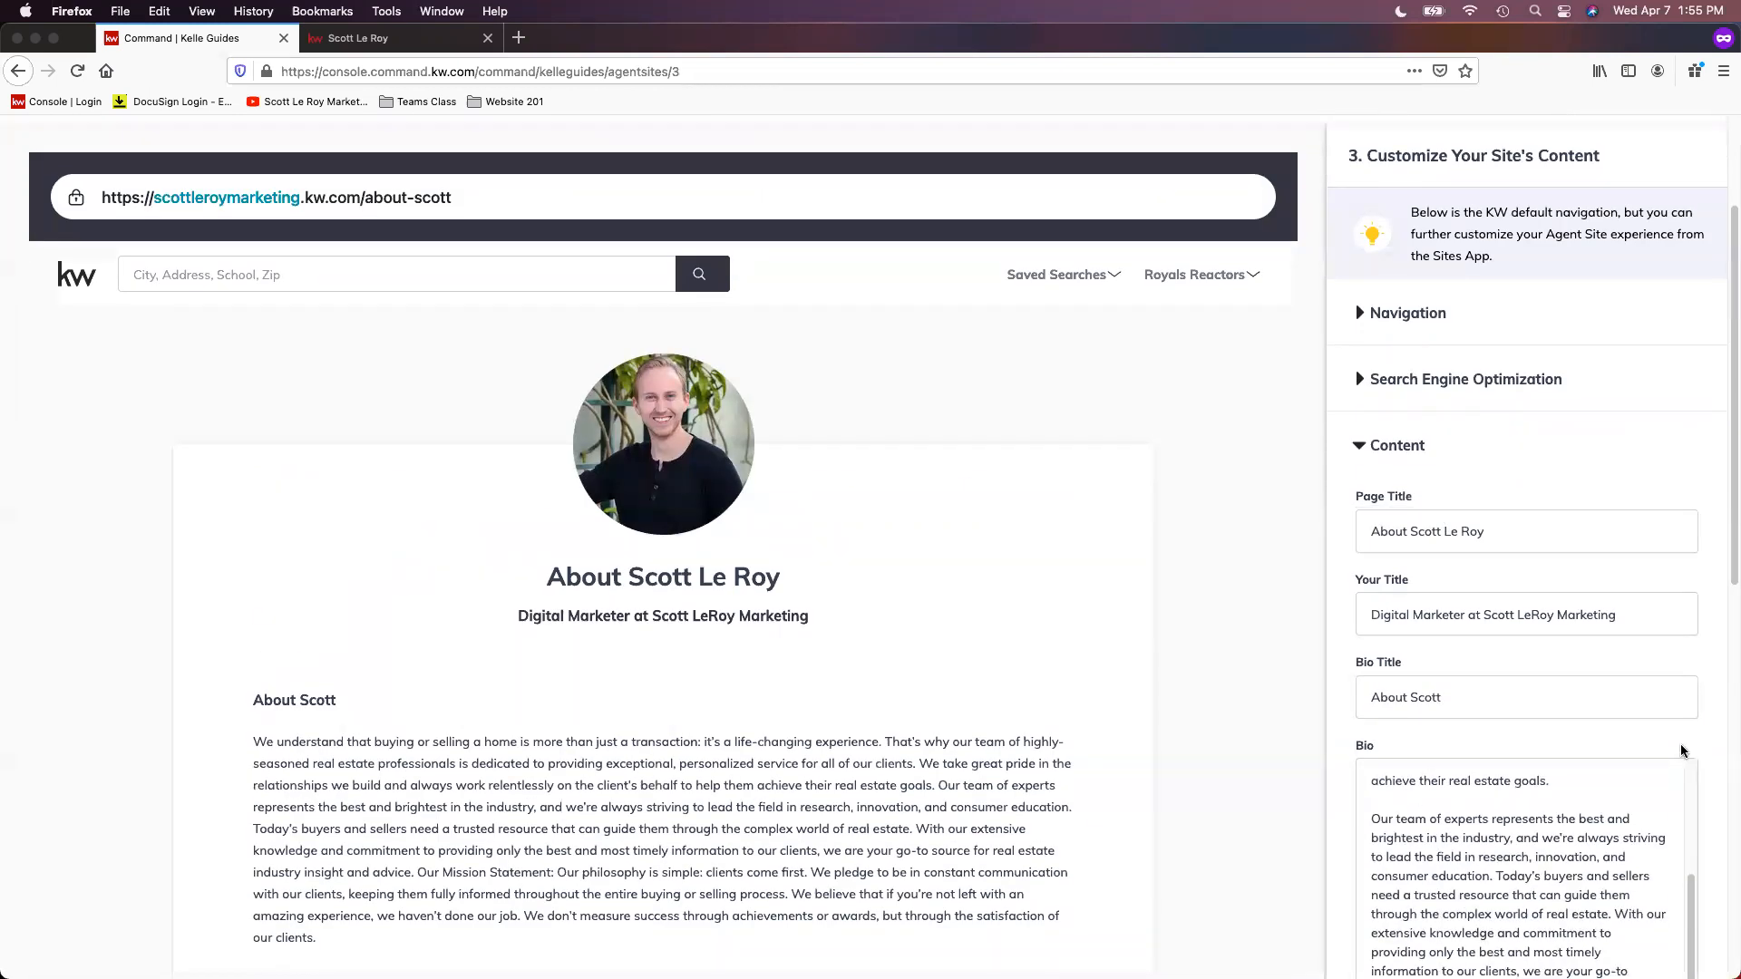
{"action": "scroll", "coordinate": [1708, 781], "scroll_direction": "down", "scroll_amount": 5}
{"action": "left_click_drag", "start_coordinate": [1693, 760], "coordinate": [1663, 594]}
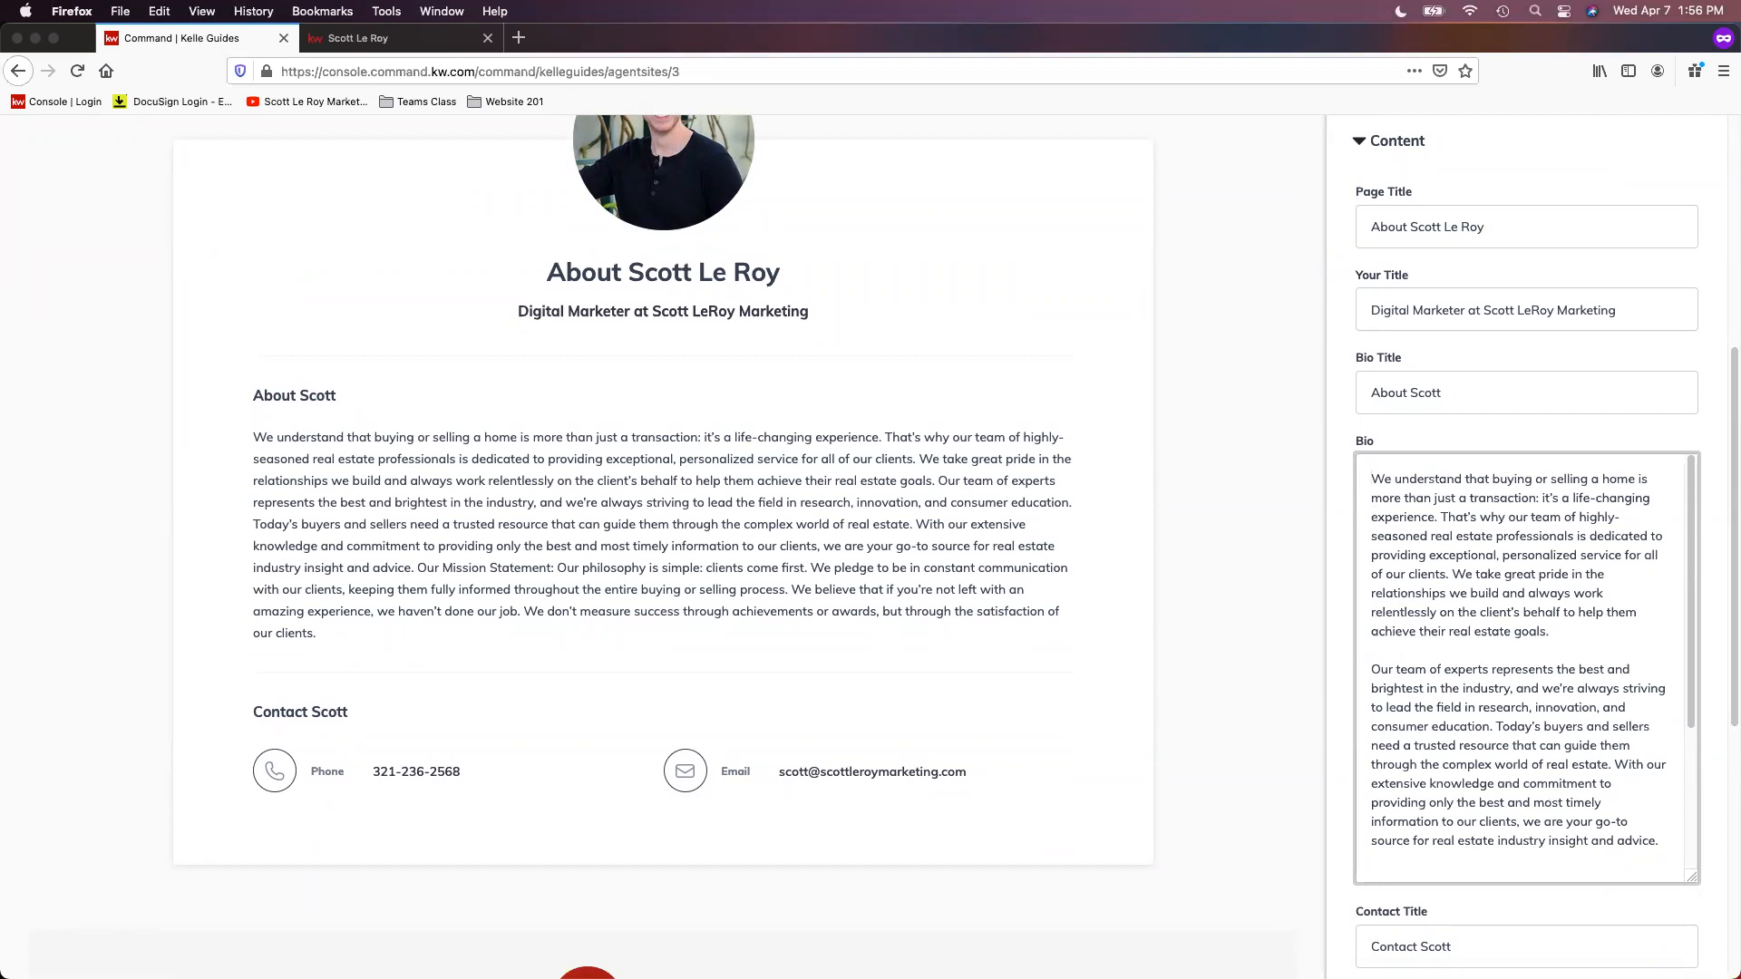
Step: Check the rest of the Bio and the contact fields, and continue to the Contact Us page
{"action": "scroll", "coordinate": [1573, 541], "scroll_direction": "down", "scroll_amount": 3}
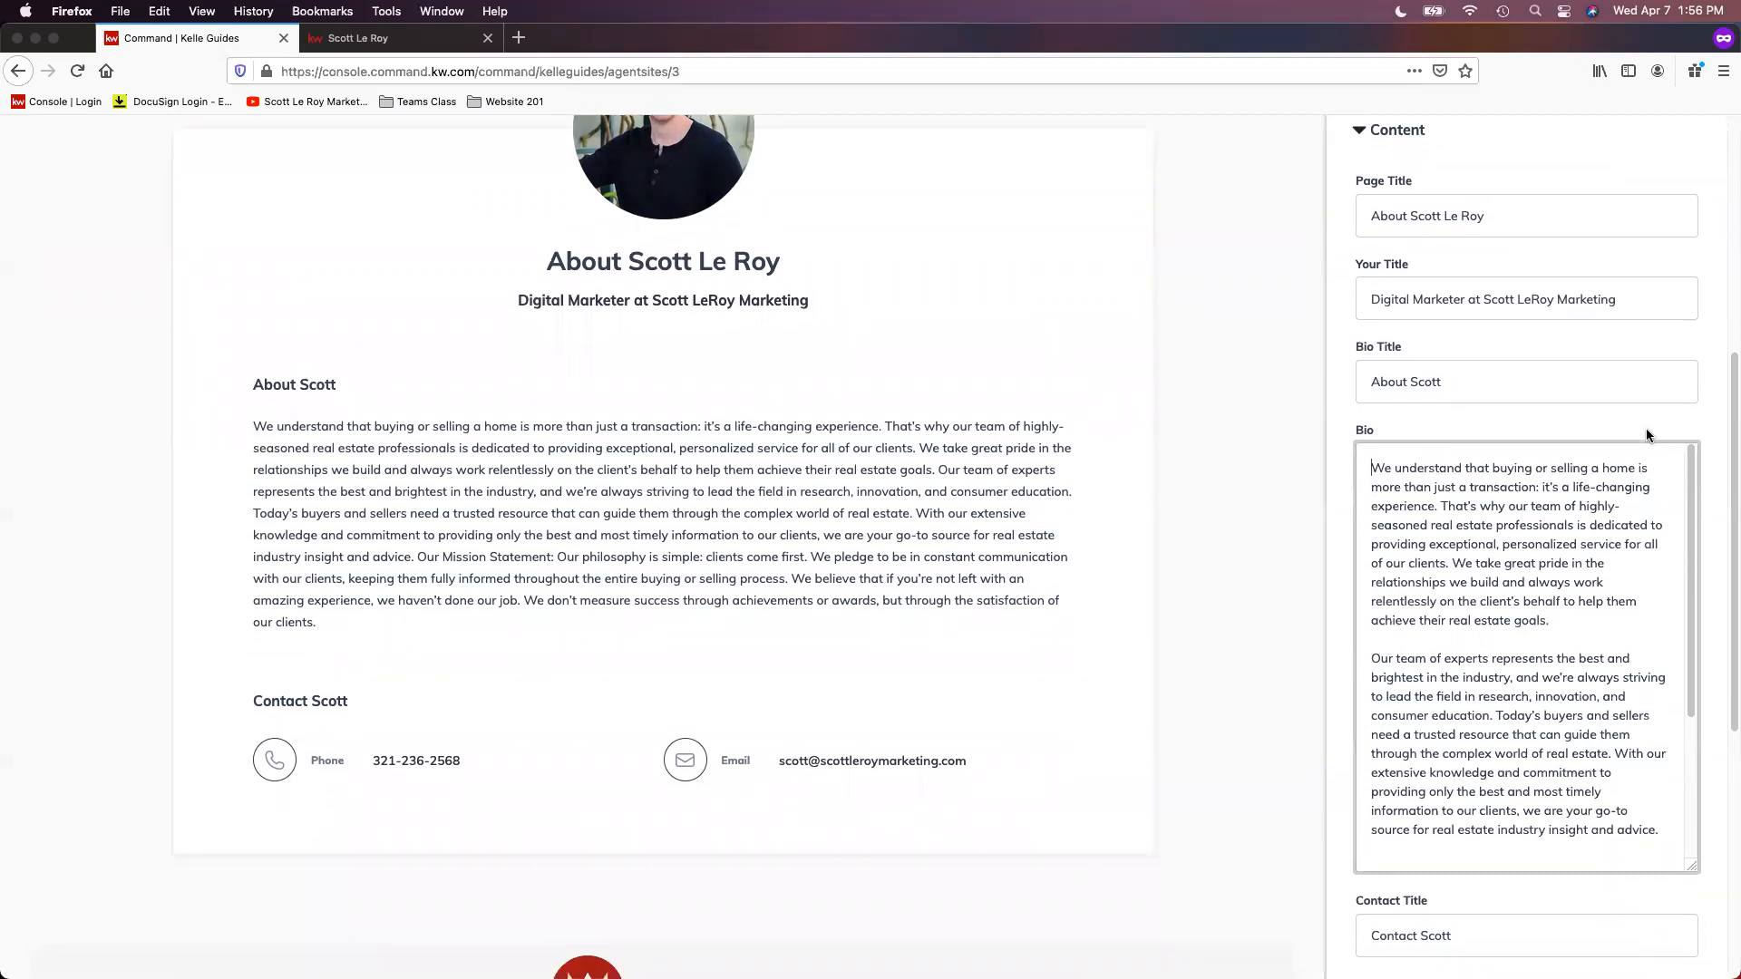
{"action": "scroll", "coordinate": [1572, 541], "scroll_direction": "down", "scroll_amount": 5}
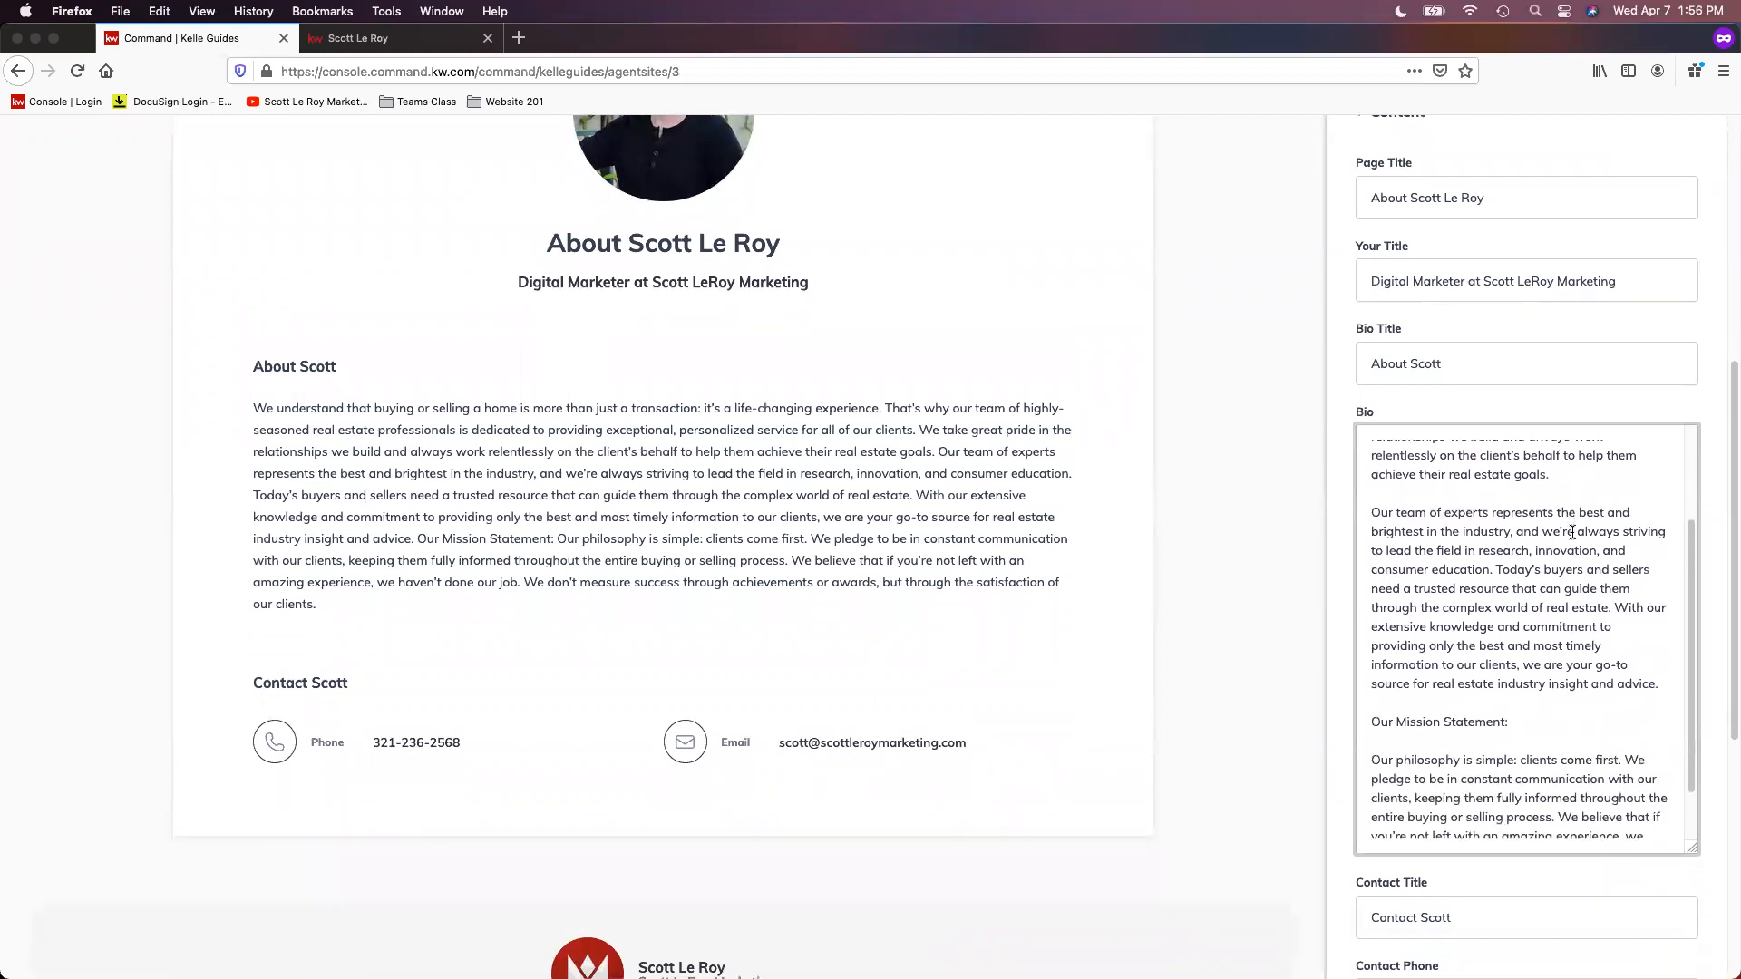
{"action": "scroll", "coordinate": [1571, 513], "scroll_direction": "down", "scroll_amount": 1}
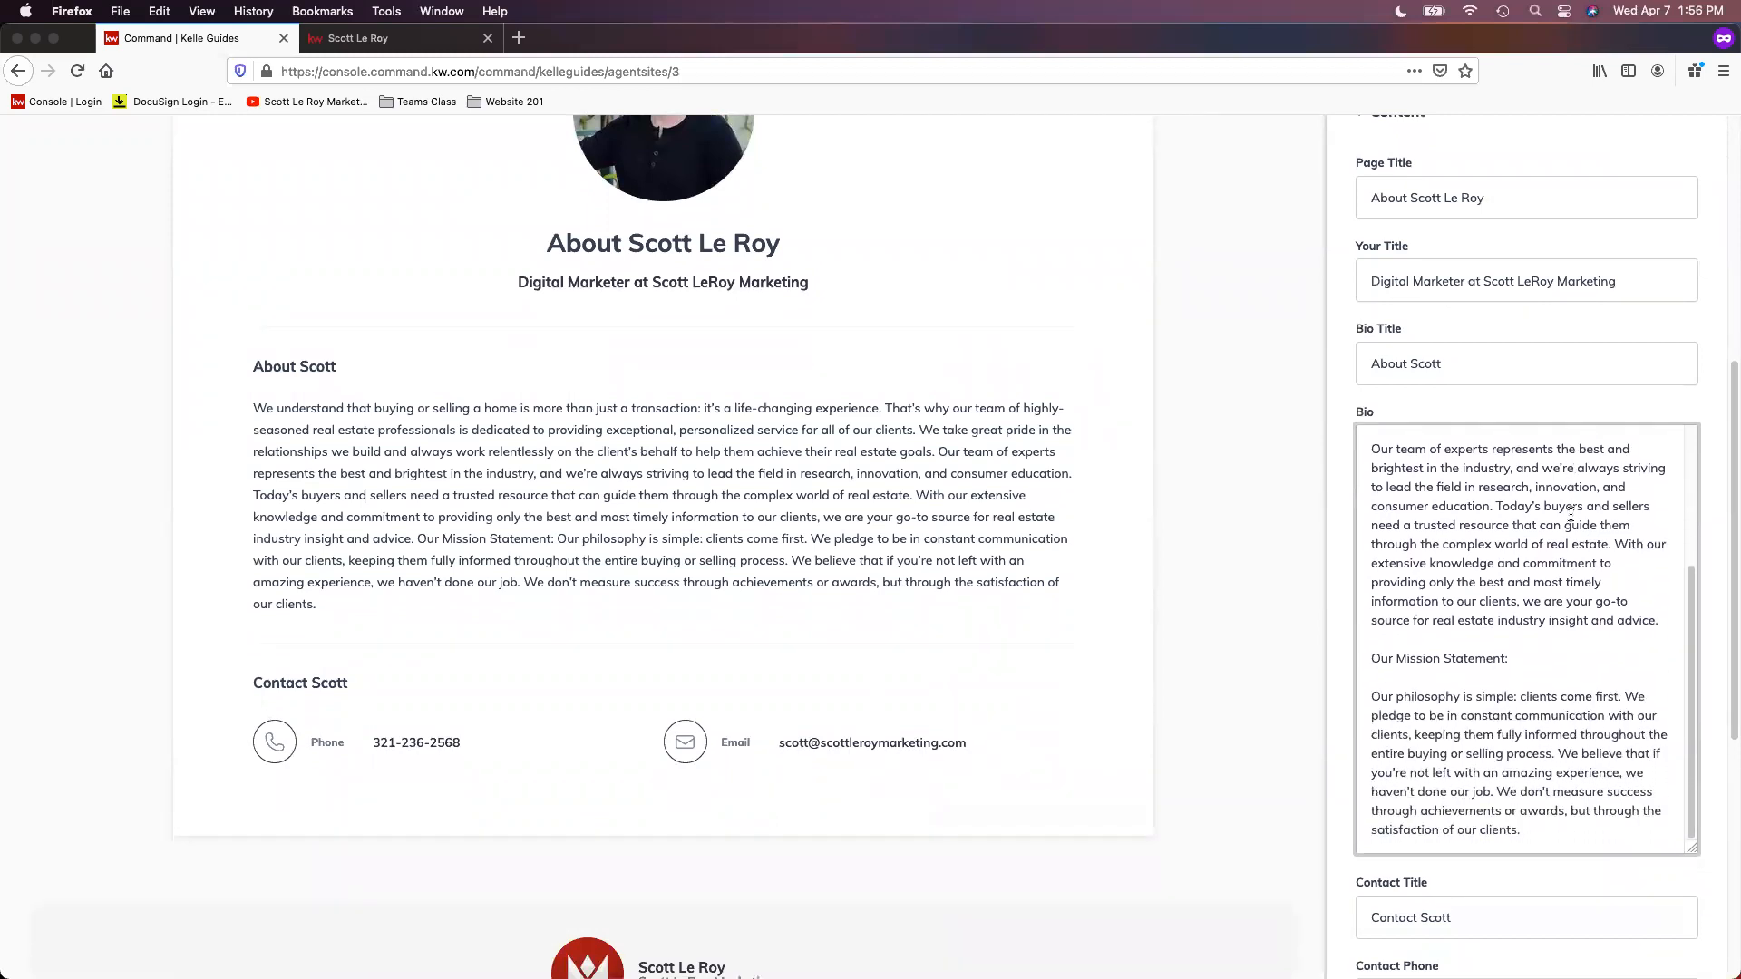
{"action": "scroll", "coordinate": [1571, 513], "scroll_direction": "down", "scroll_amount": 5}
{"action": "scroll", "coordinate": [1561, 717], "scroll_direction": "down", "scroll_amount": 5}
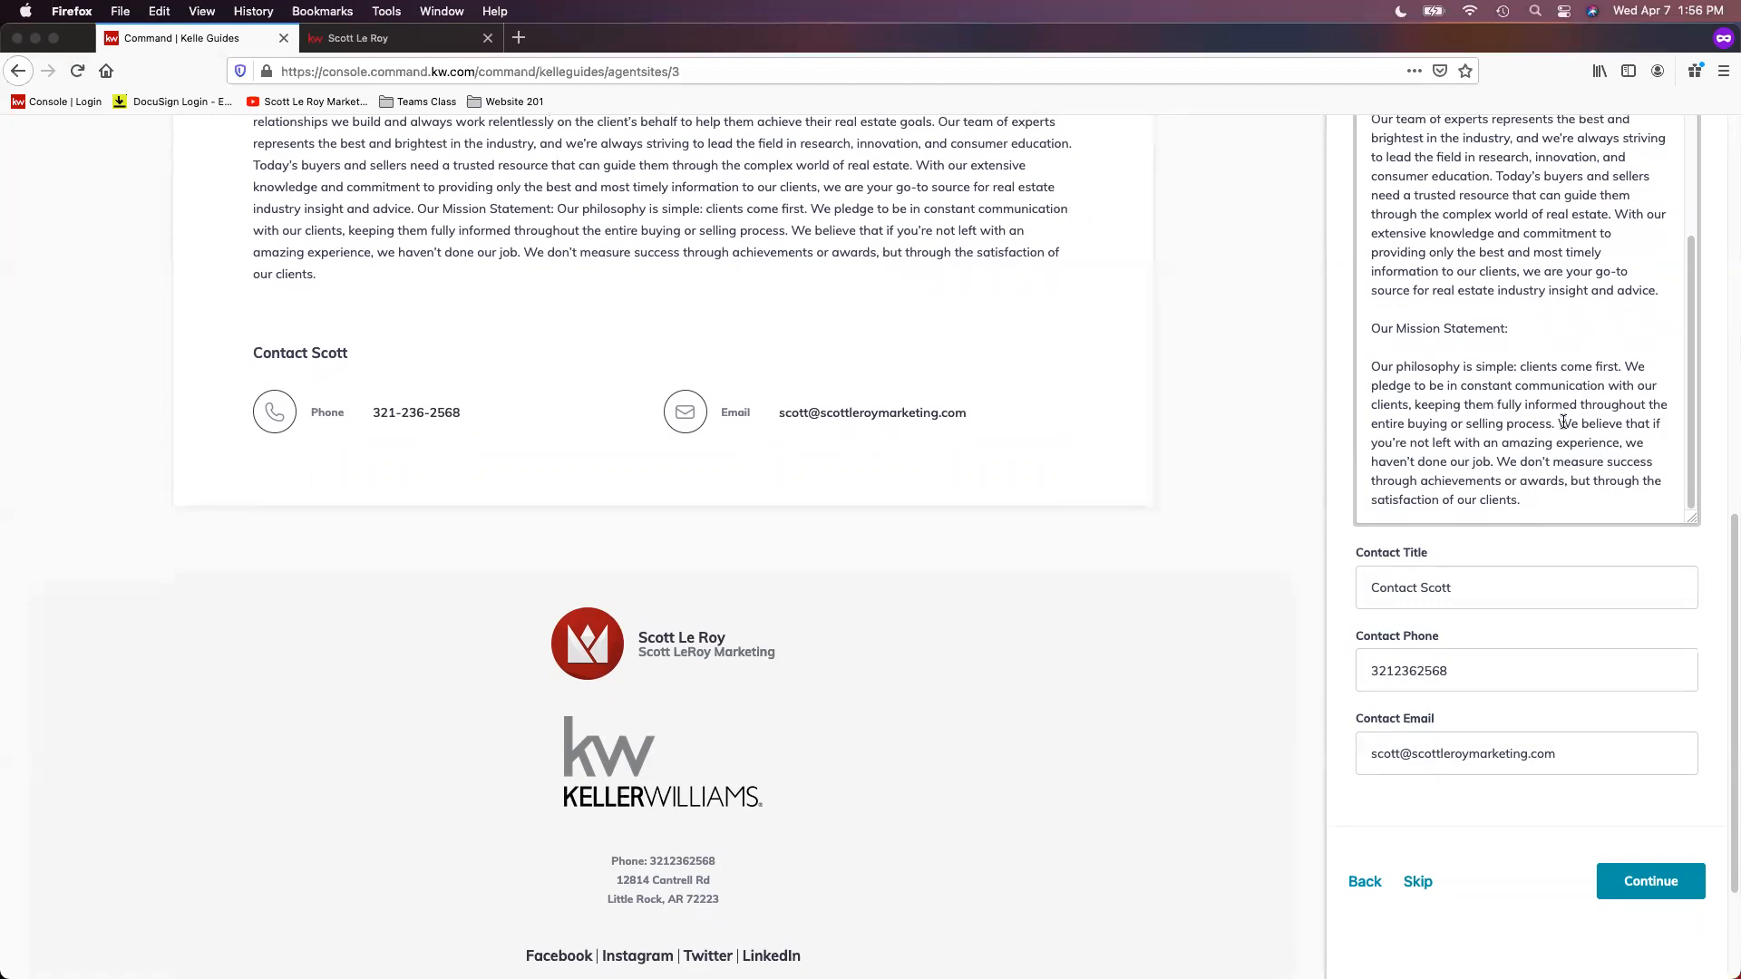
{"action": "scroll", "coordinate": [1562, 421], "scroll_direction": "down", "scroll_amount": 2}
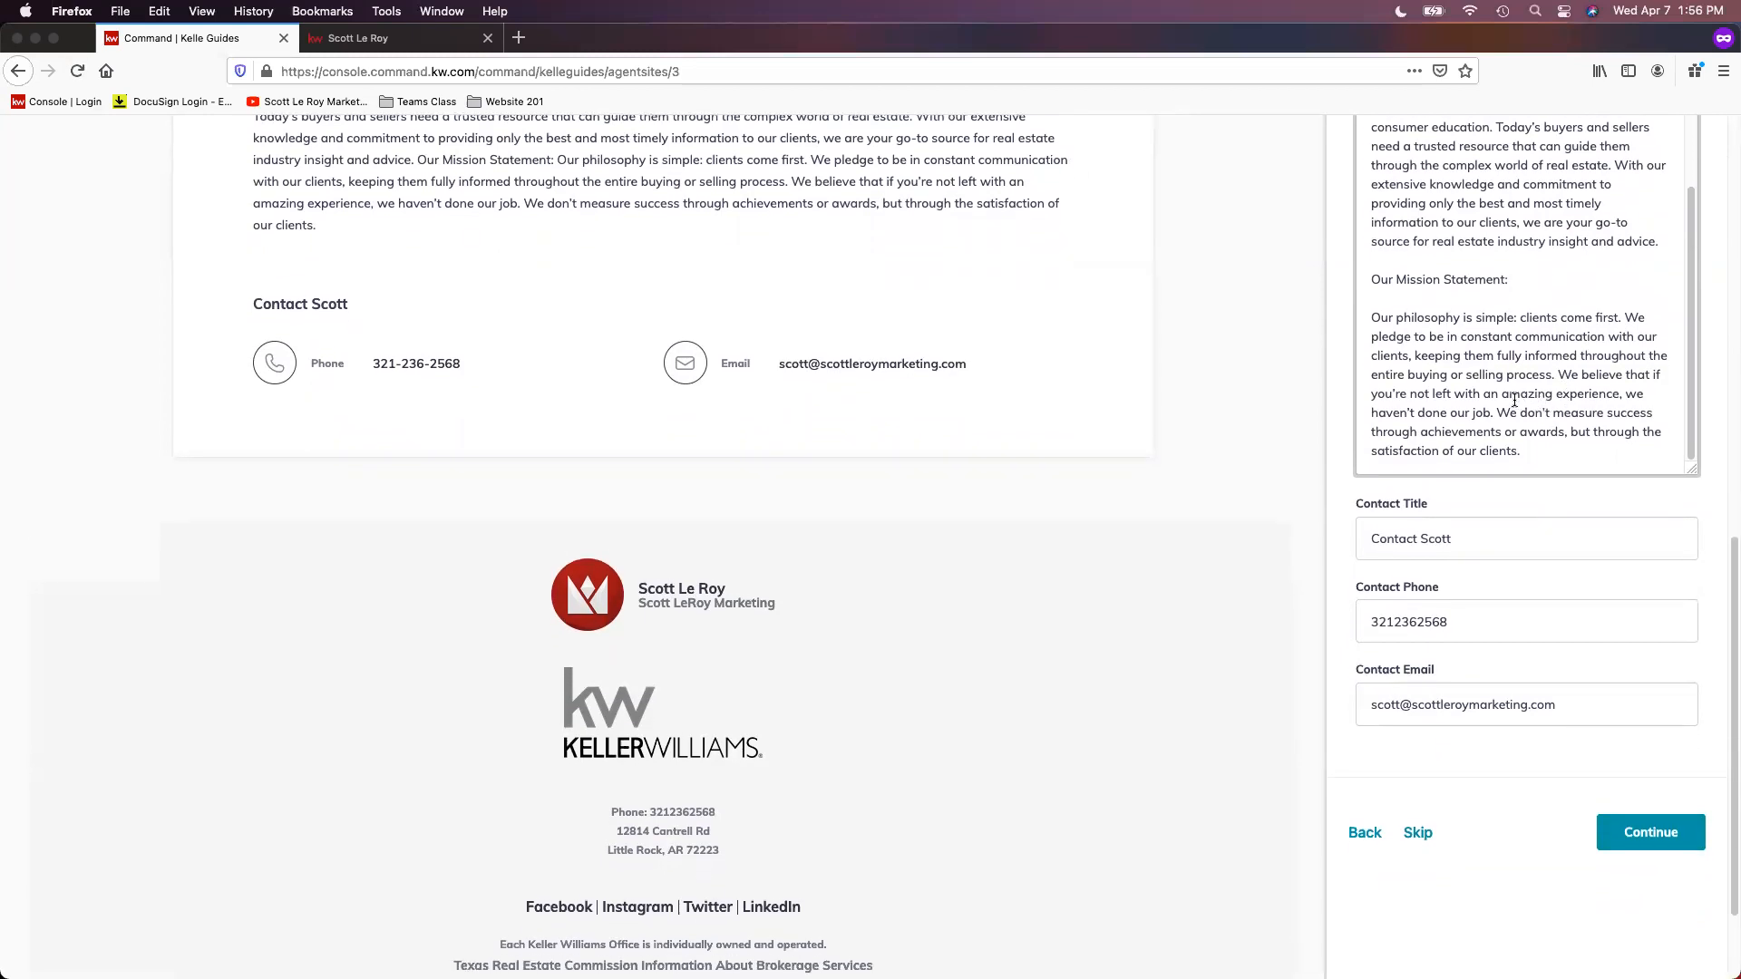
{"action": "scroll", "coordinate": [1505, 400], "scroll_direction": "down", "scroll_amount": 1}
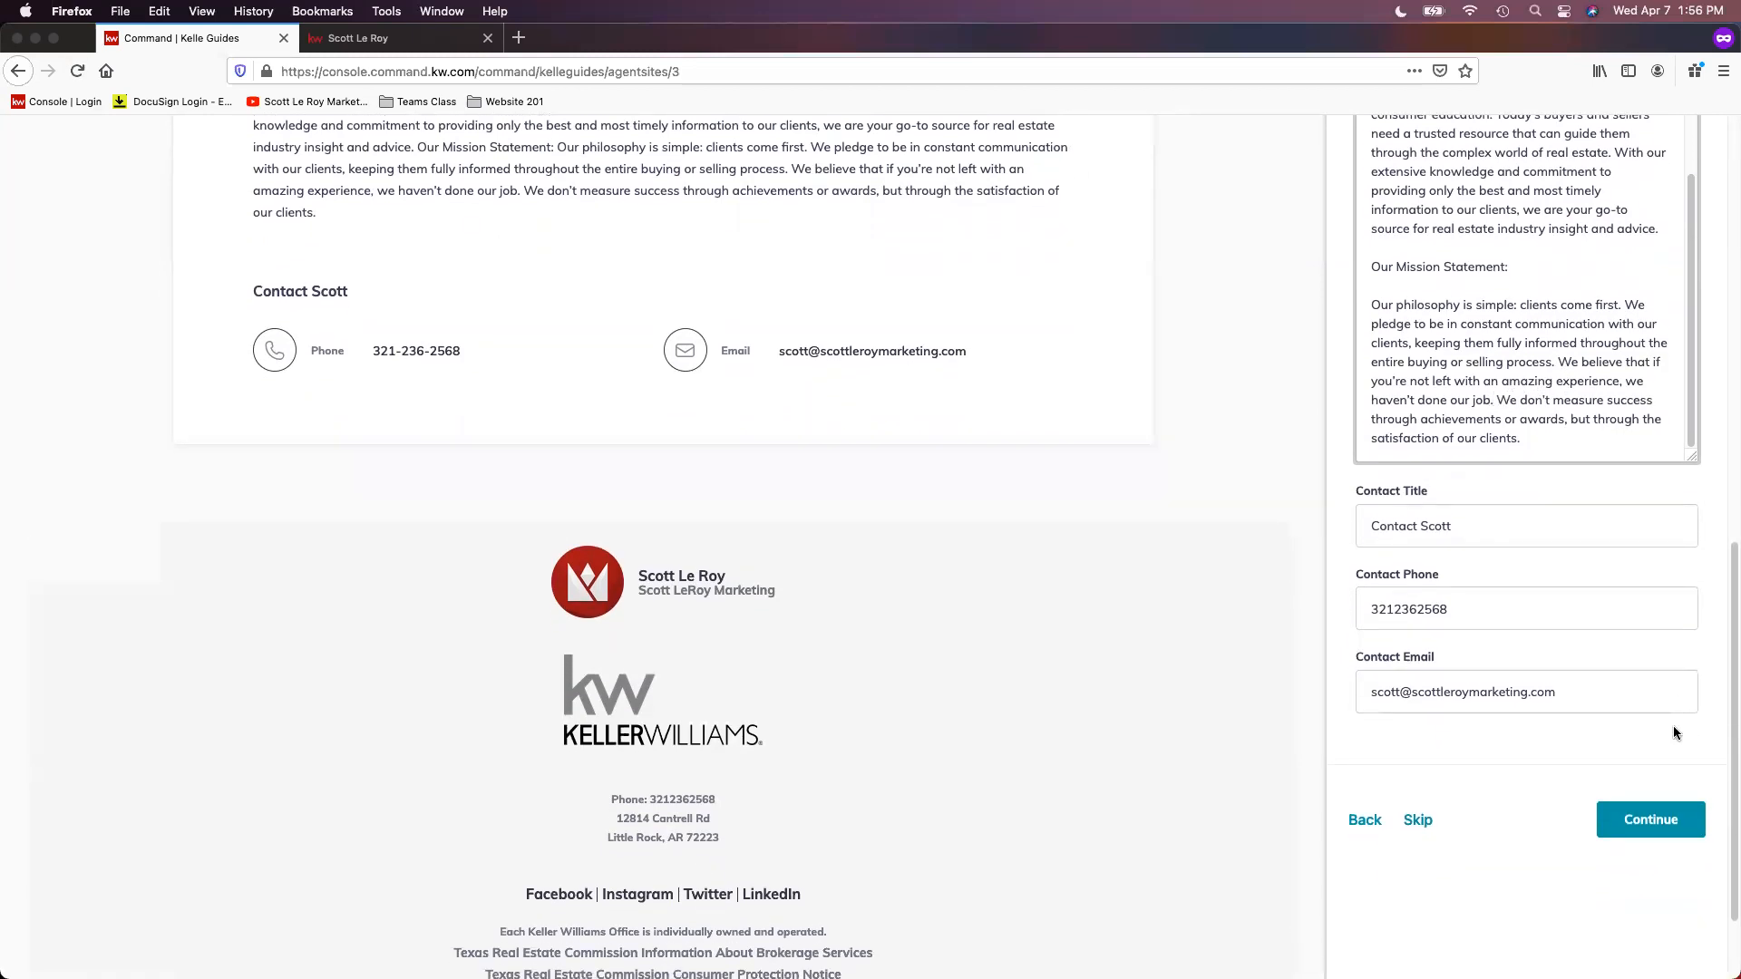
{"action": "left_click", "coordinate": [1652, 821]}
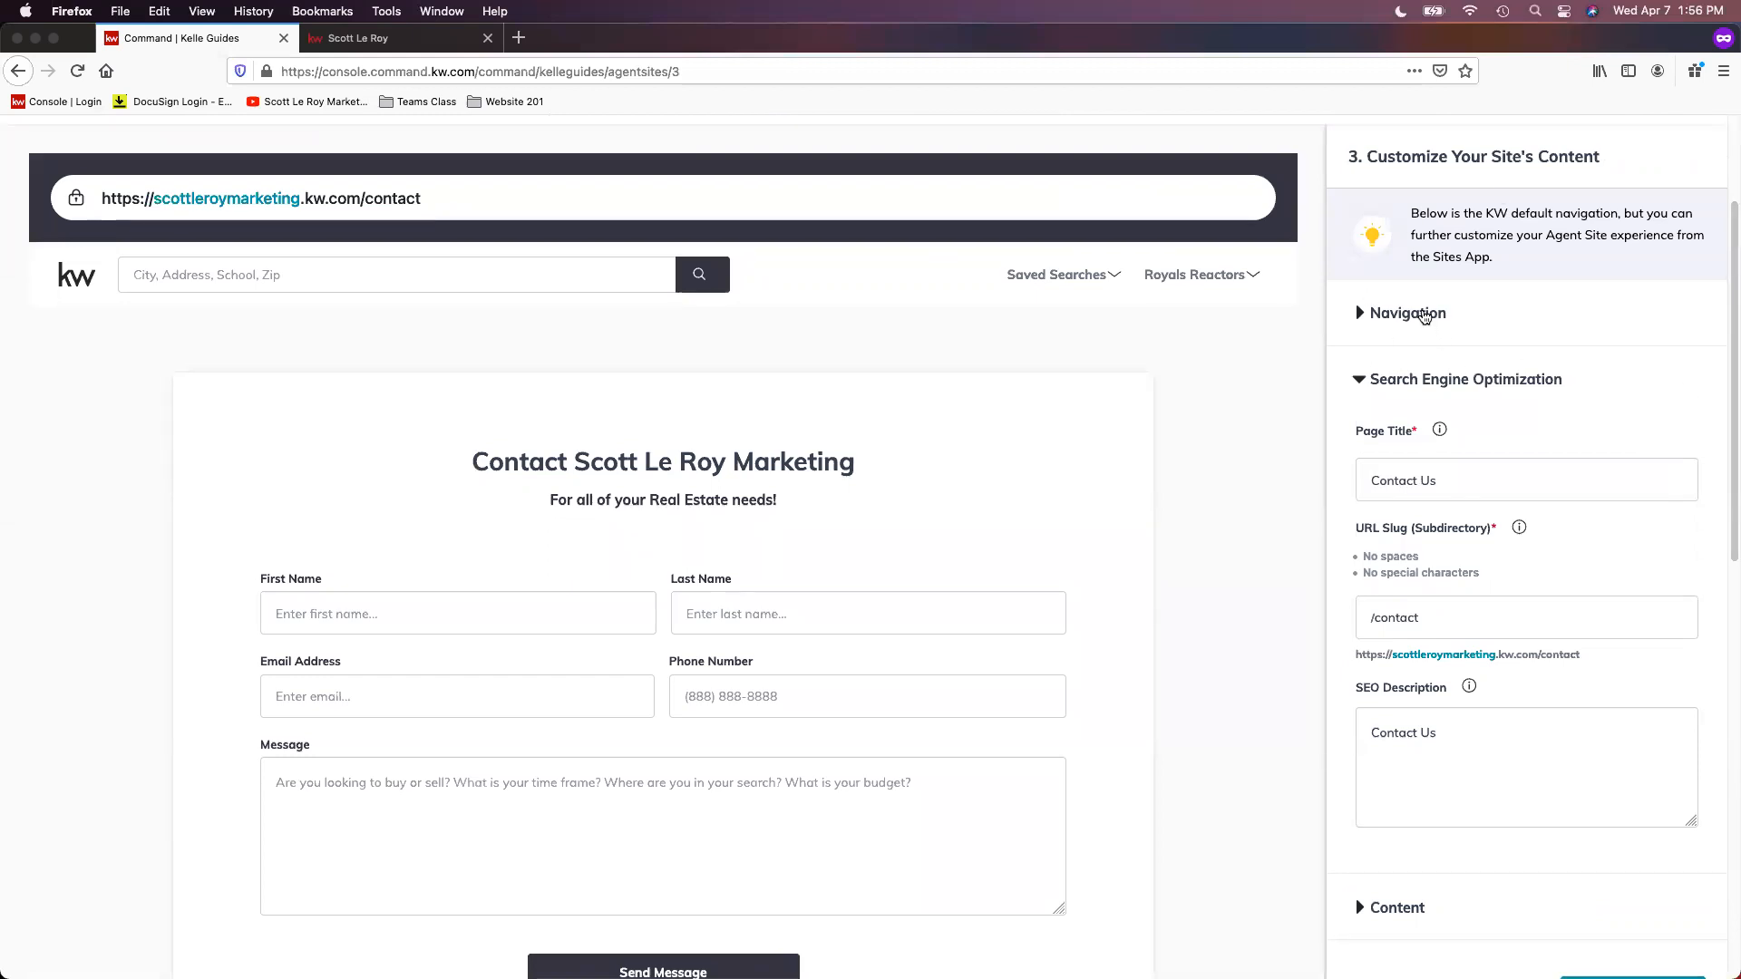
Step: Check the Contact Us page's place in the site navigation and its Search Engine Optimization settings
{"action": "left_click", "coordinate": [1425, 315]}
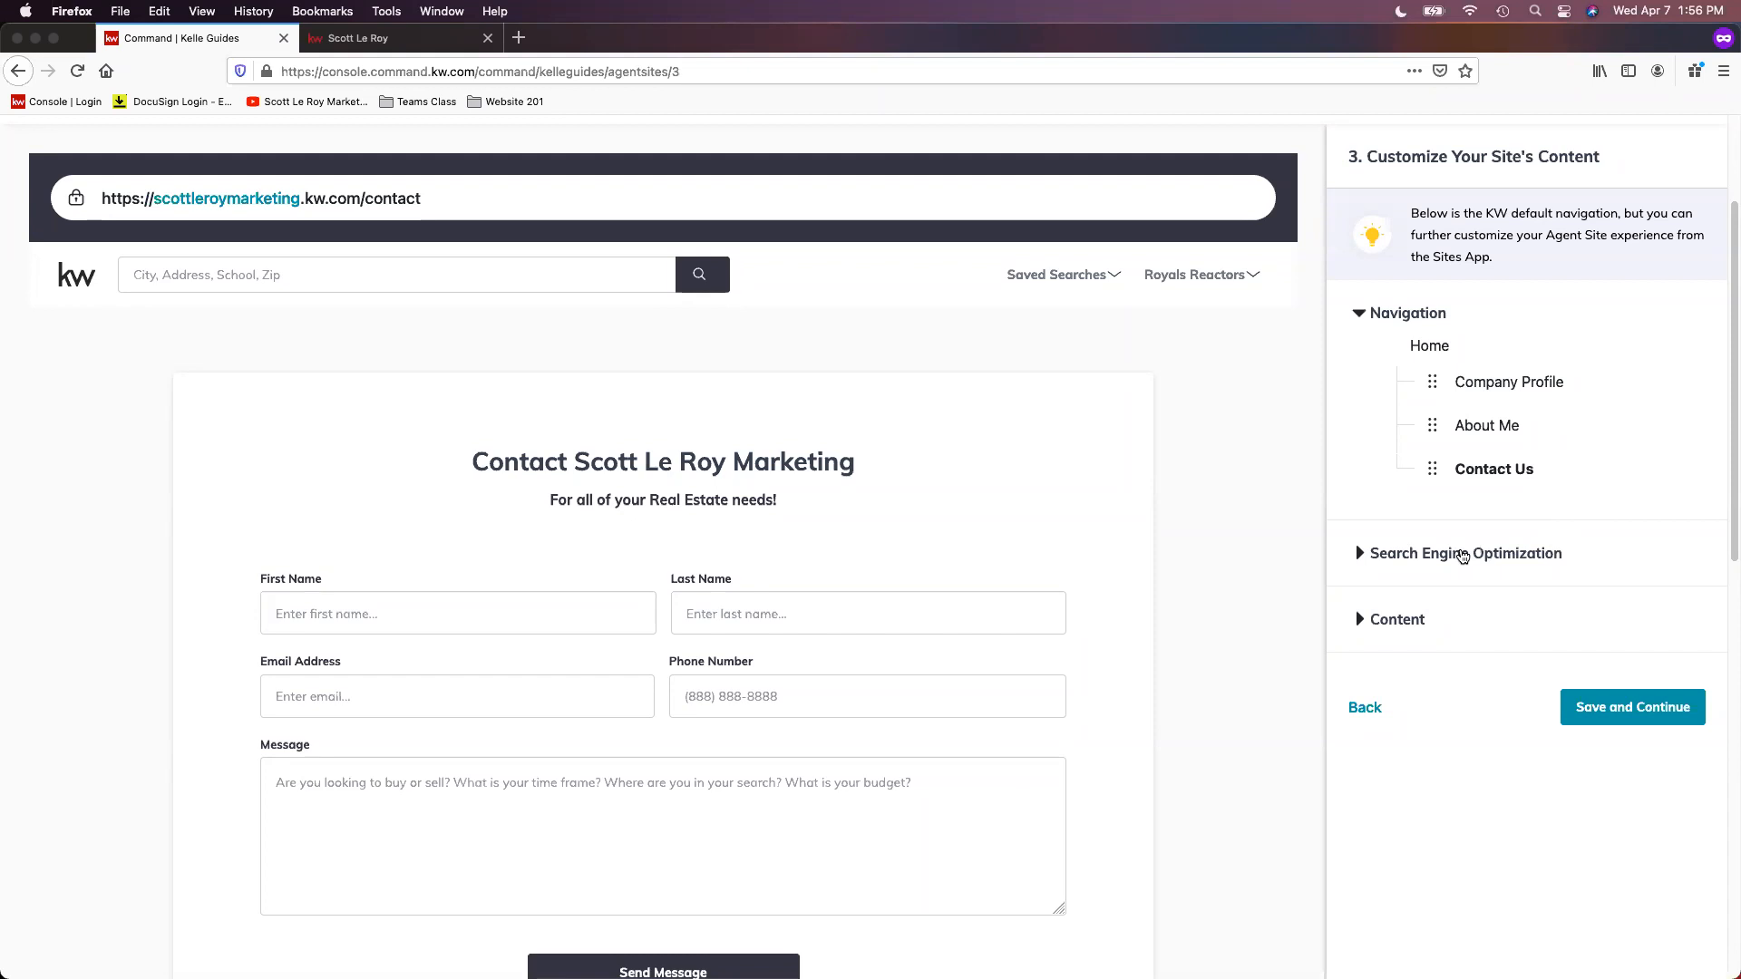
{"action": "left_click", "coordinate": [1464, 555]}
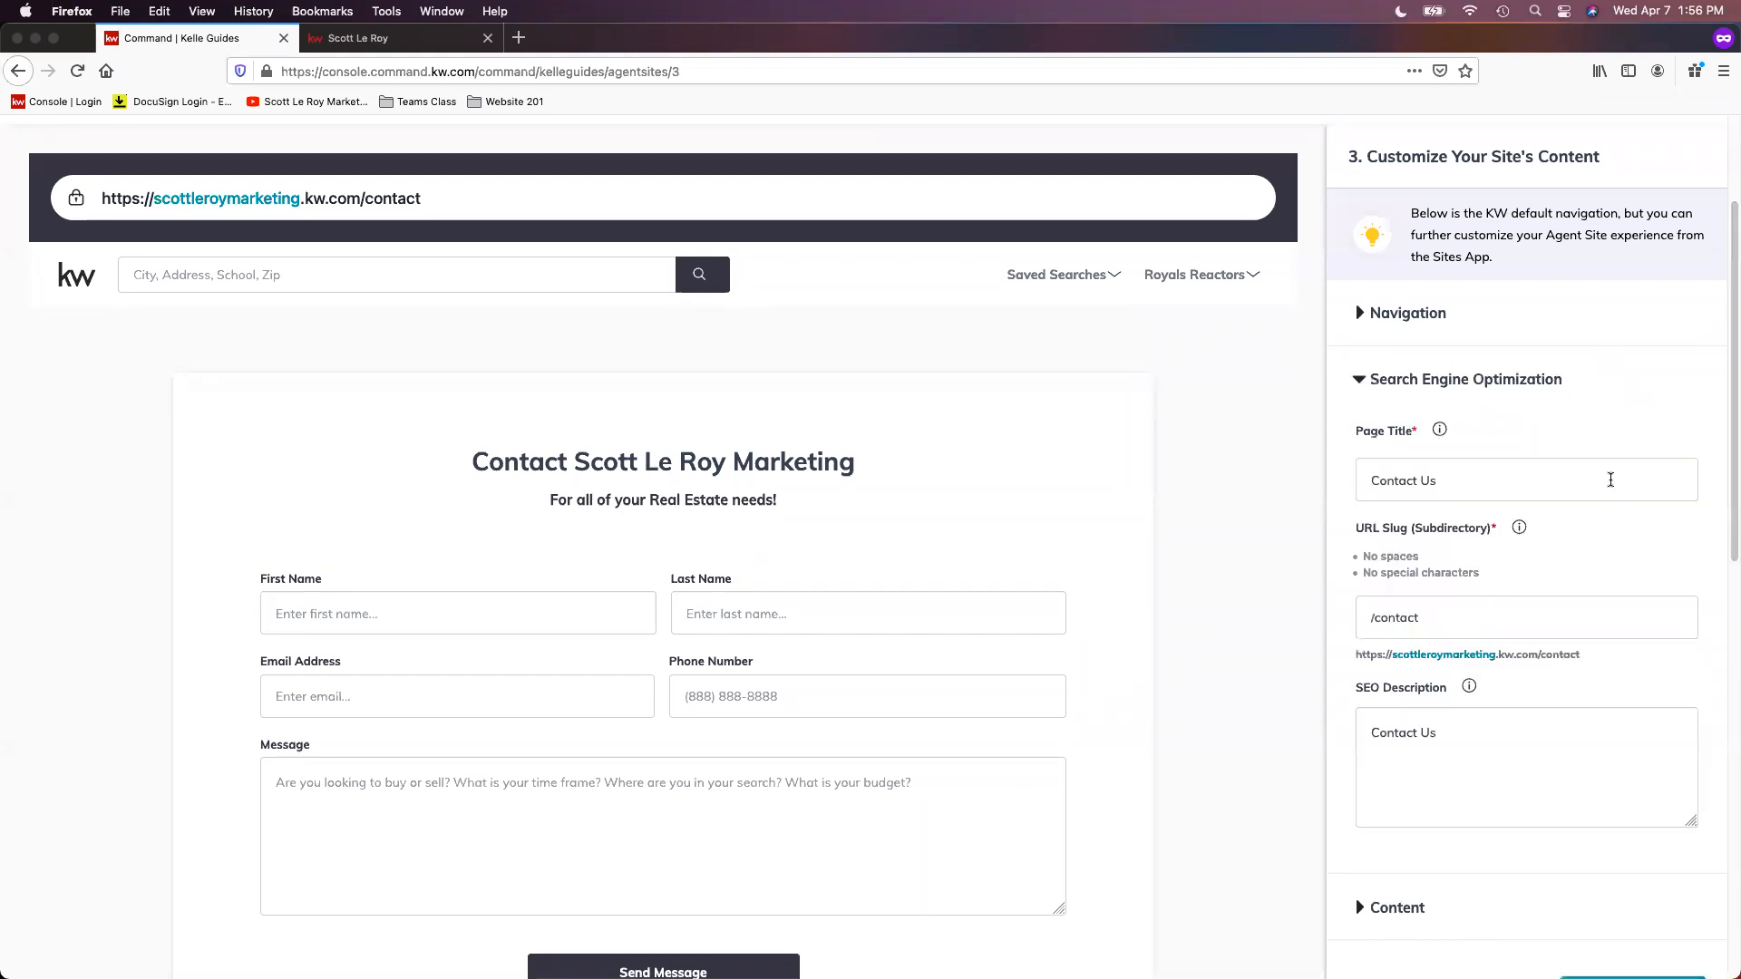
{"action": "scroll", "coordinate": [1614, 489], "scroll_direction": "down", "scroll_amount": 1}
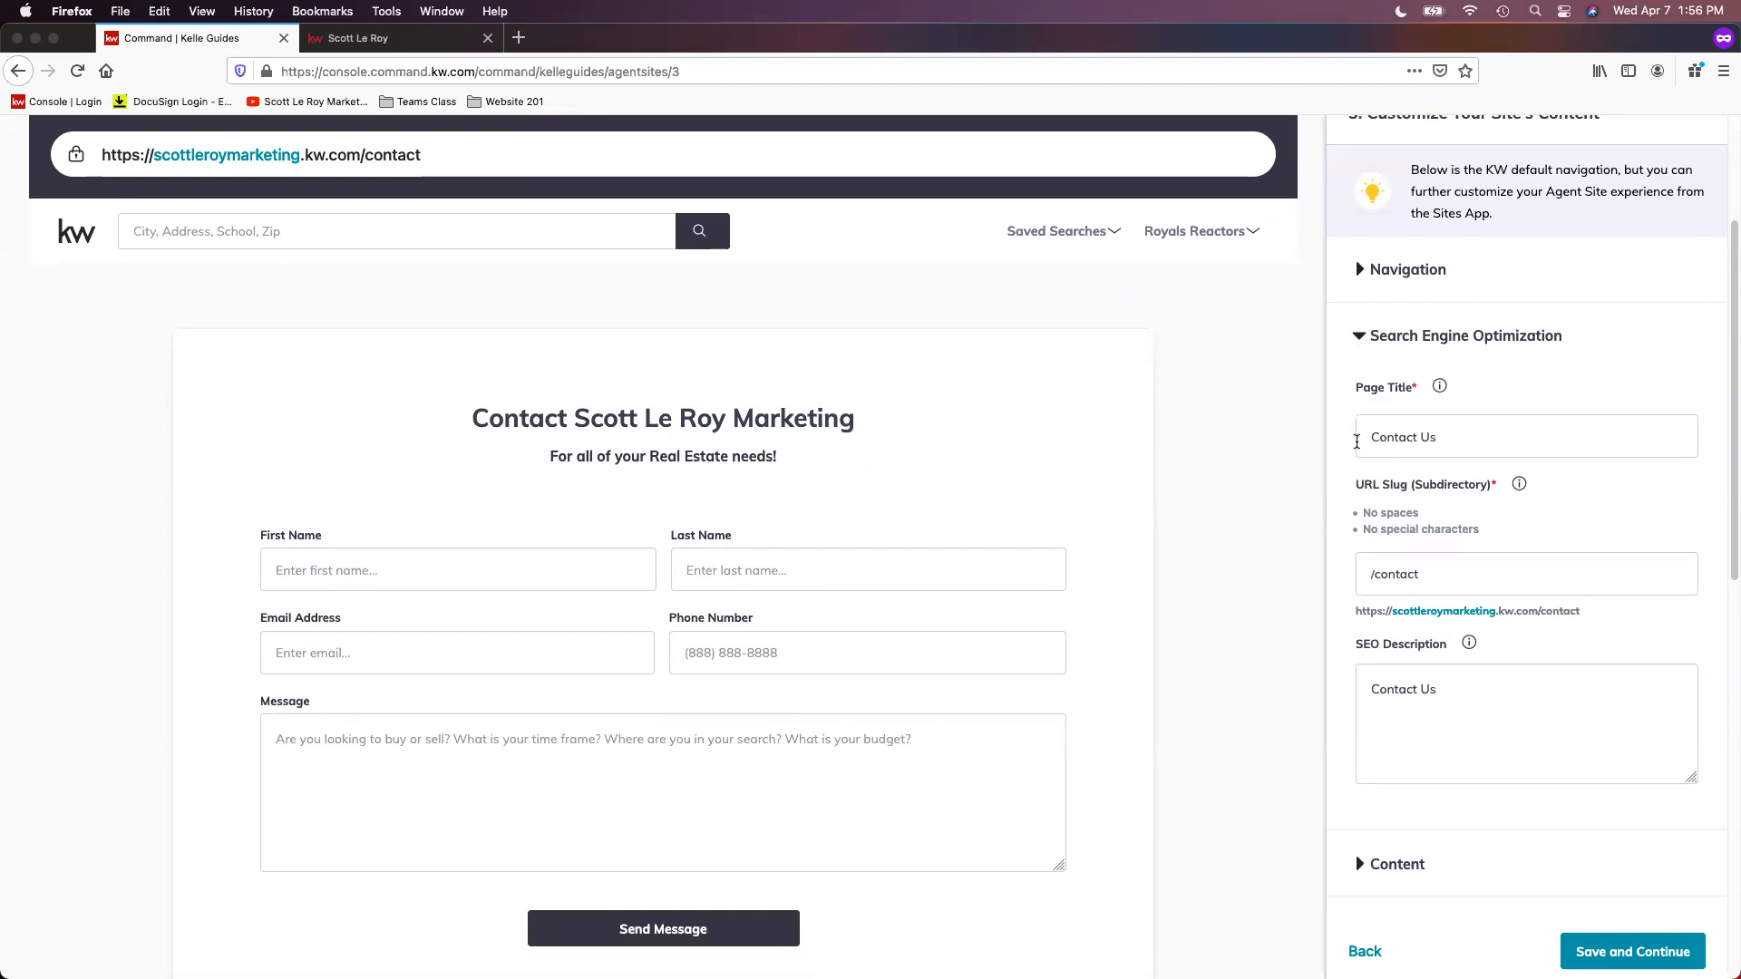
{"action": "scroll", "coordinate": [1500, 502], "scroll_direction": "down", "scroll_amount": 1}
{"action": "scroll", "coordinate": [1496, 503], "scroll_direction": "down", "scroll_amount": 2}
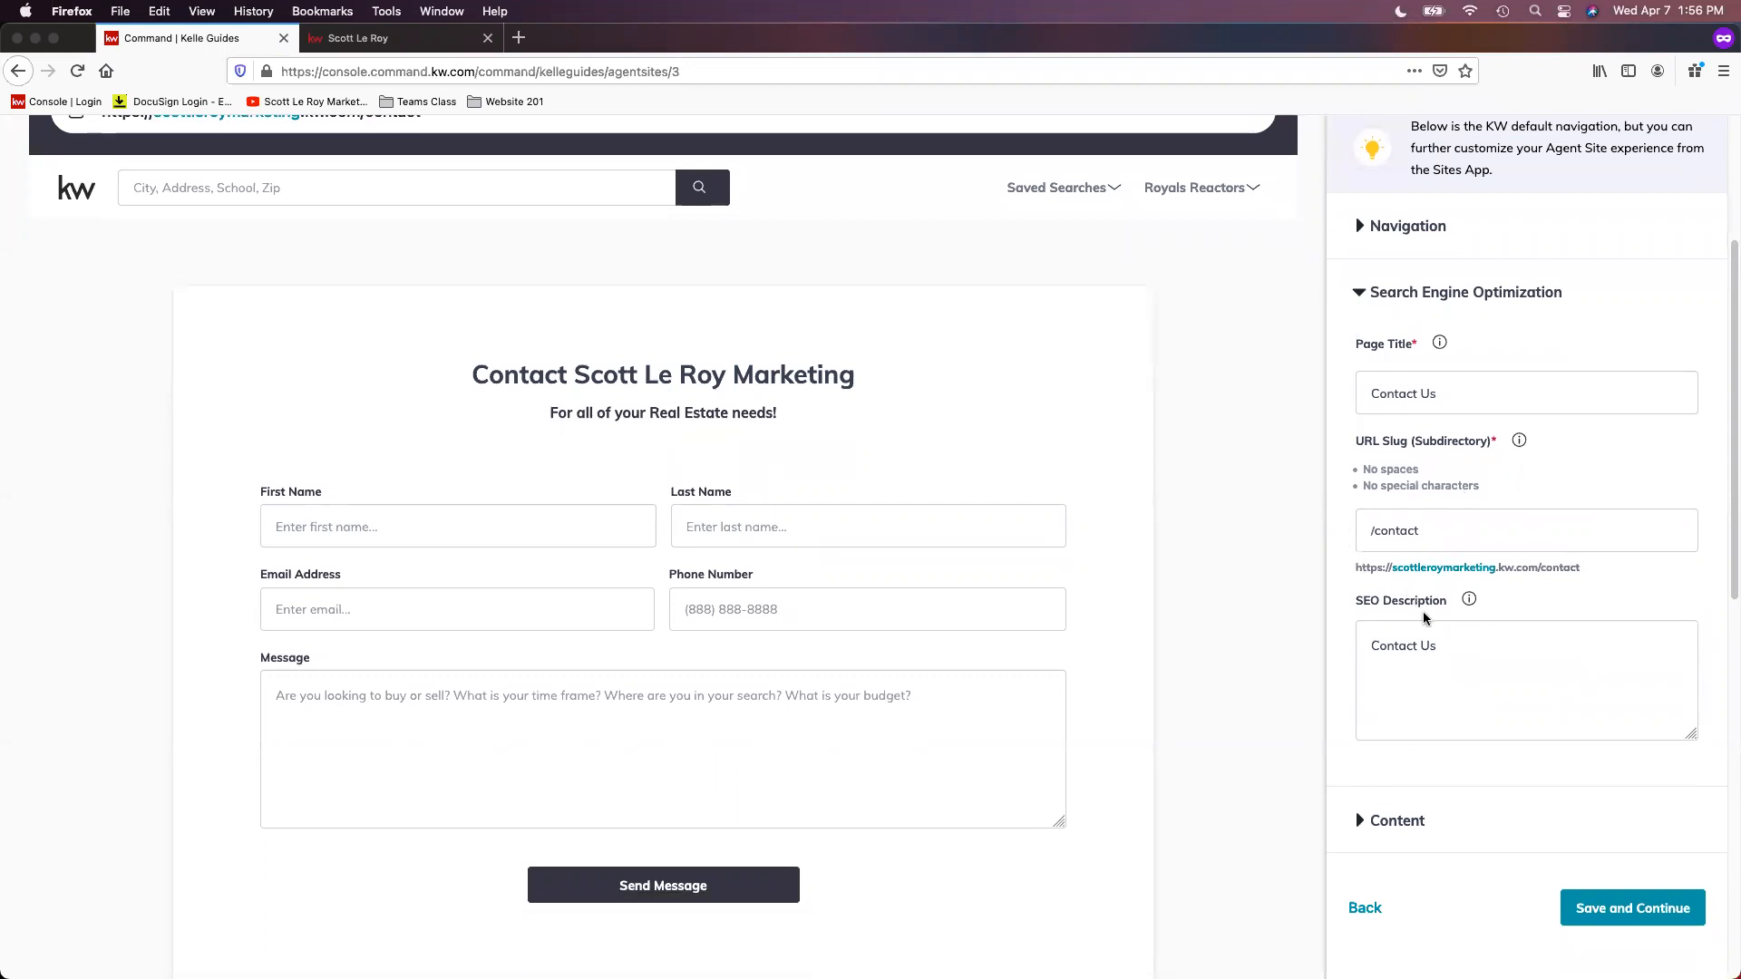
{"action": "scroll", "coordinate": [1438, 635], "scroll_direction": "down", "scroll_amount": 1}
Step: Rewrite the Contact Us page's SEO Description as "Contact us at" plus the marketing business name, ending with an exclamation mark
{"action": "left_click", "coordinate": [1454, 618]}
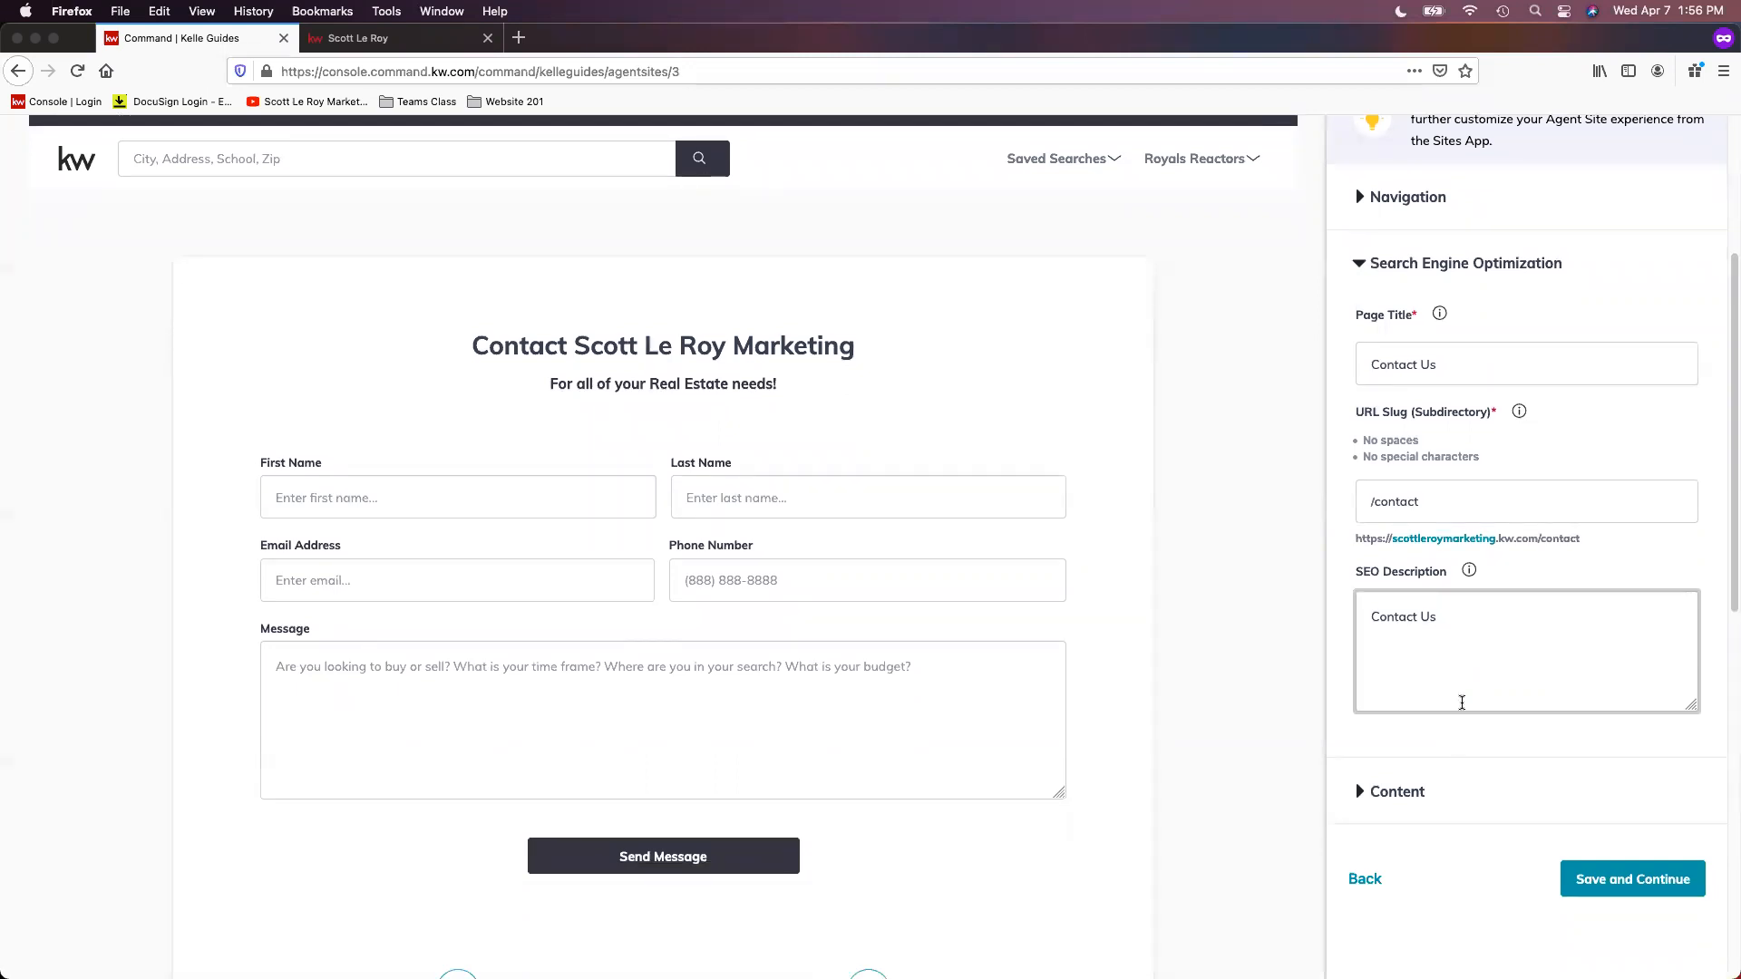
{"action": "left_click", "coordinate": [1430, 617]}
{"action": "key", "text": "BackSpace"}
{"action": "type", "text": "u"}
Step: Expand the Contact Us page's Content section and change the Intro Paragraph to "For all of your Digital Marketing needs!"
{"action": "scroll", "coordinate": [1531, 823], "scroll_direction": "down", "scroll_amount": 1}
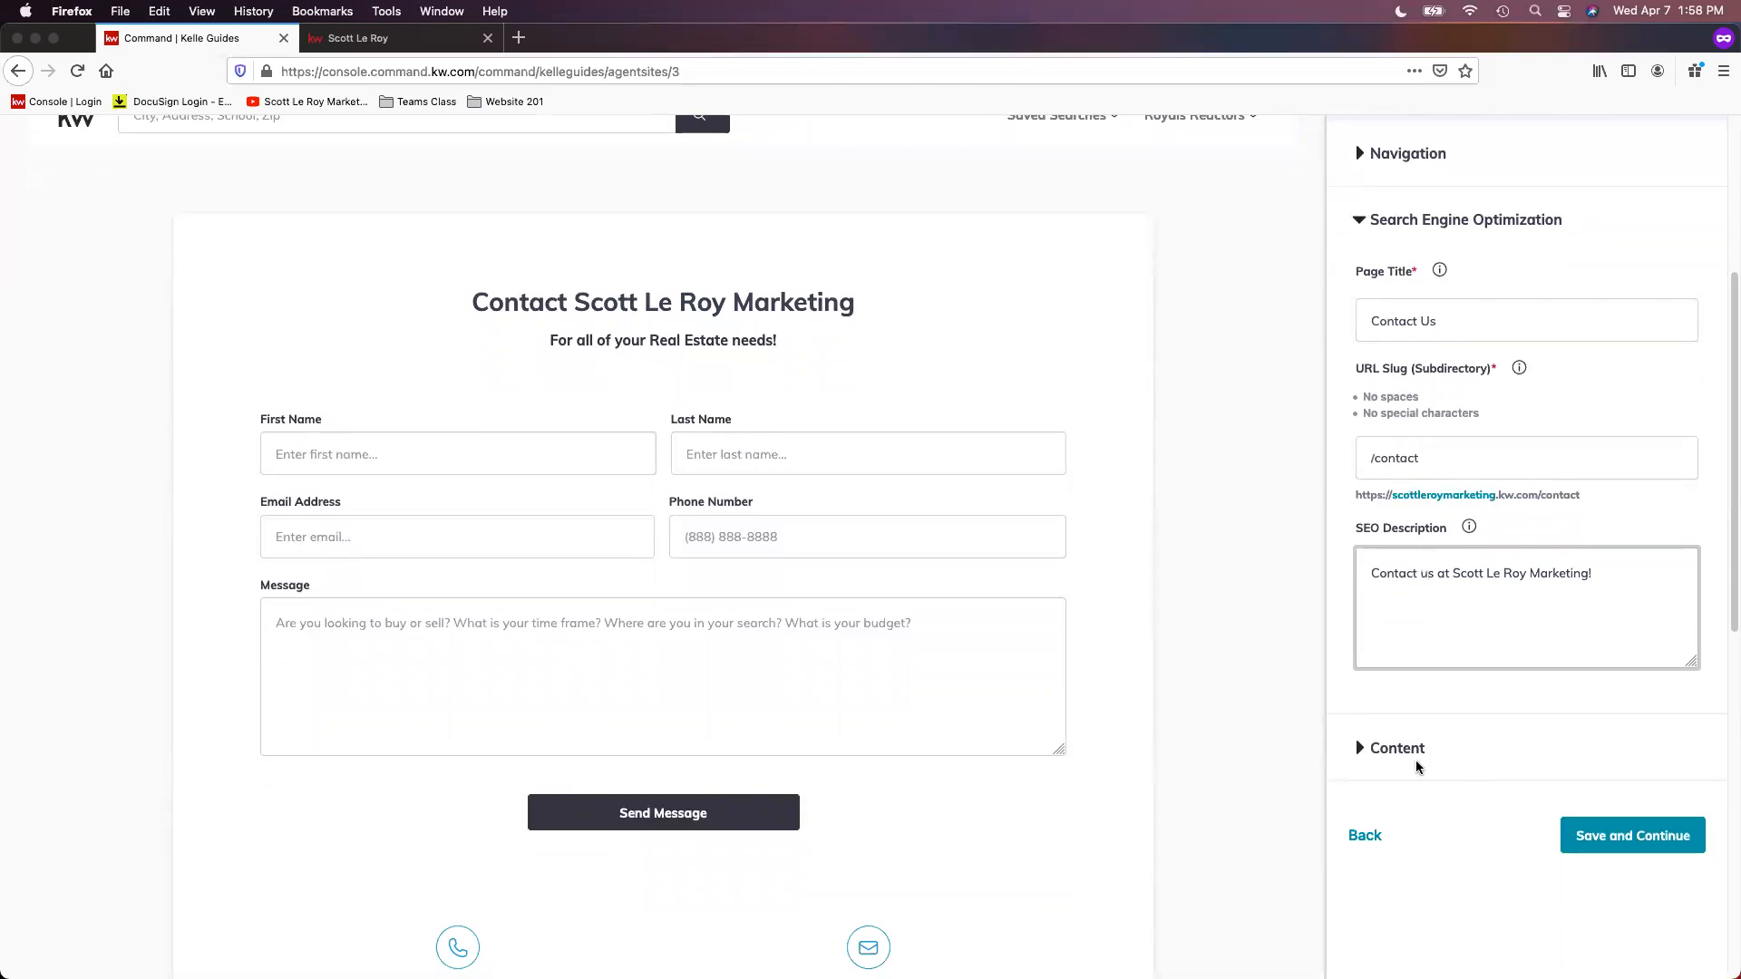
{"action": "left_click", "coordinate": [1430, 753]}
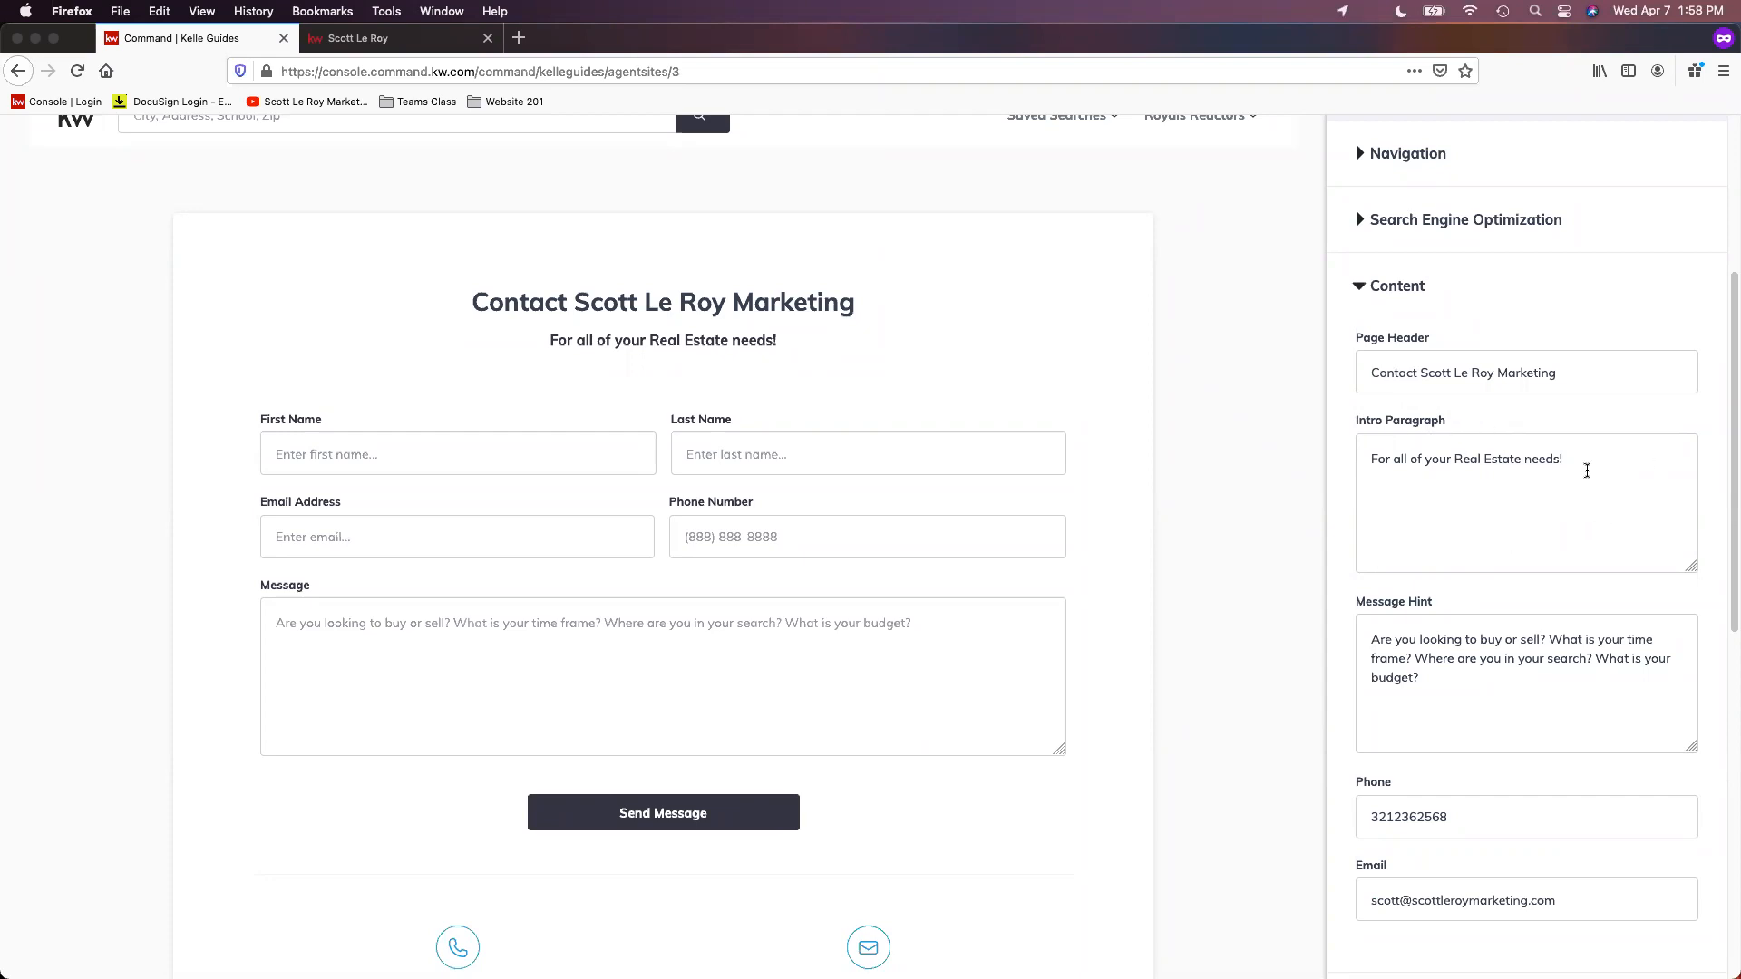
{"action": "left_click_drag", "start_coordinate": [1453, 459], "coordinate": [1525, 458]}
{"action": "type", "text": "Digital market"}
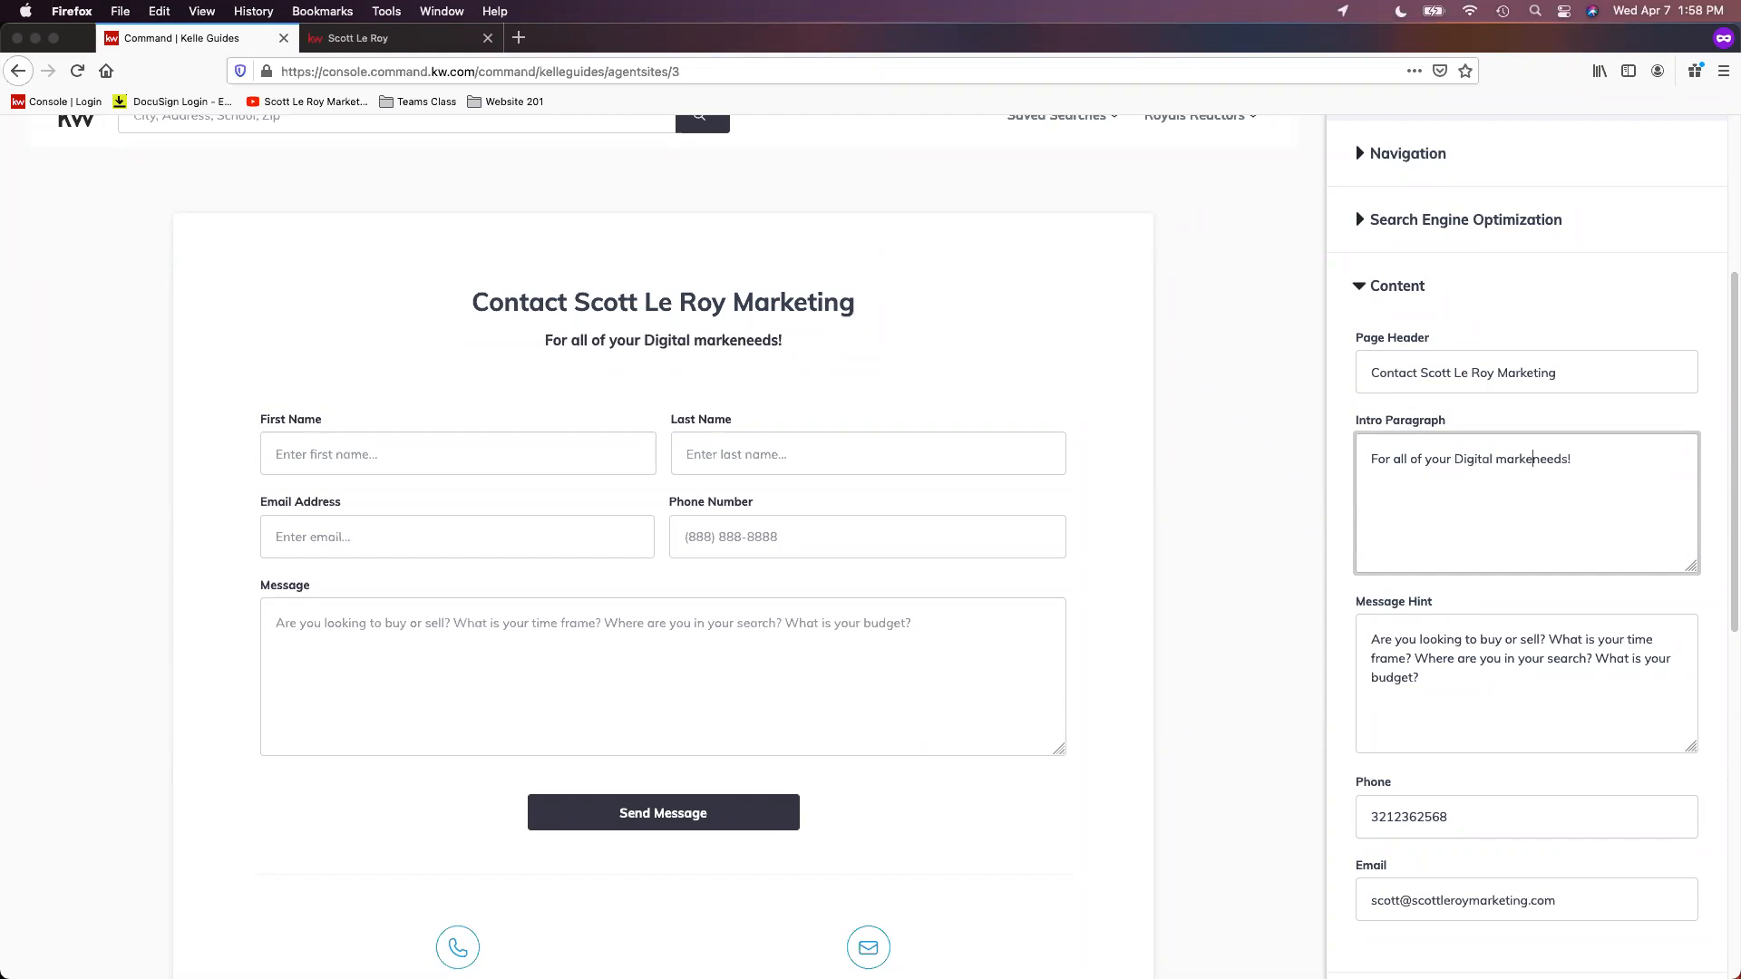
{"action": "type", "text": "ing"}
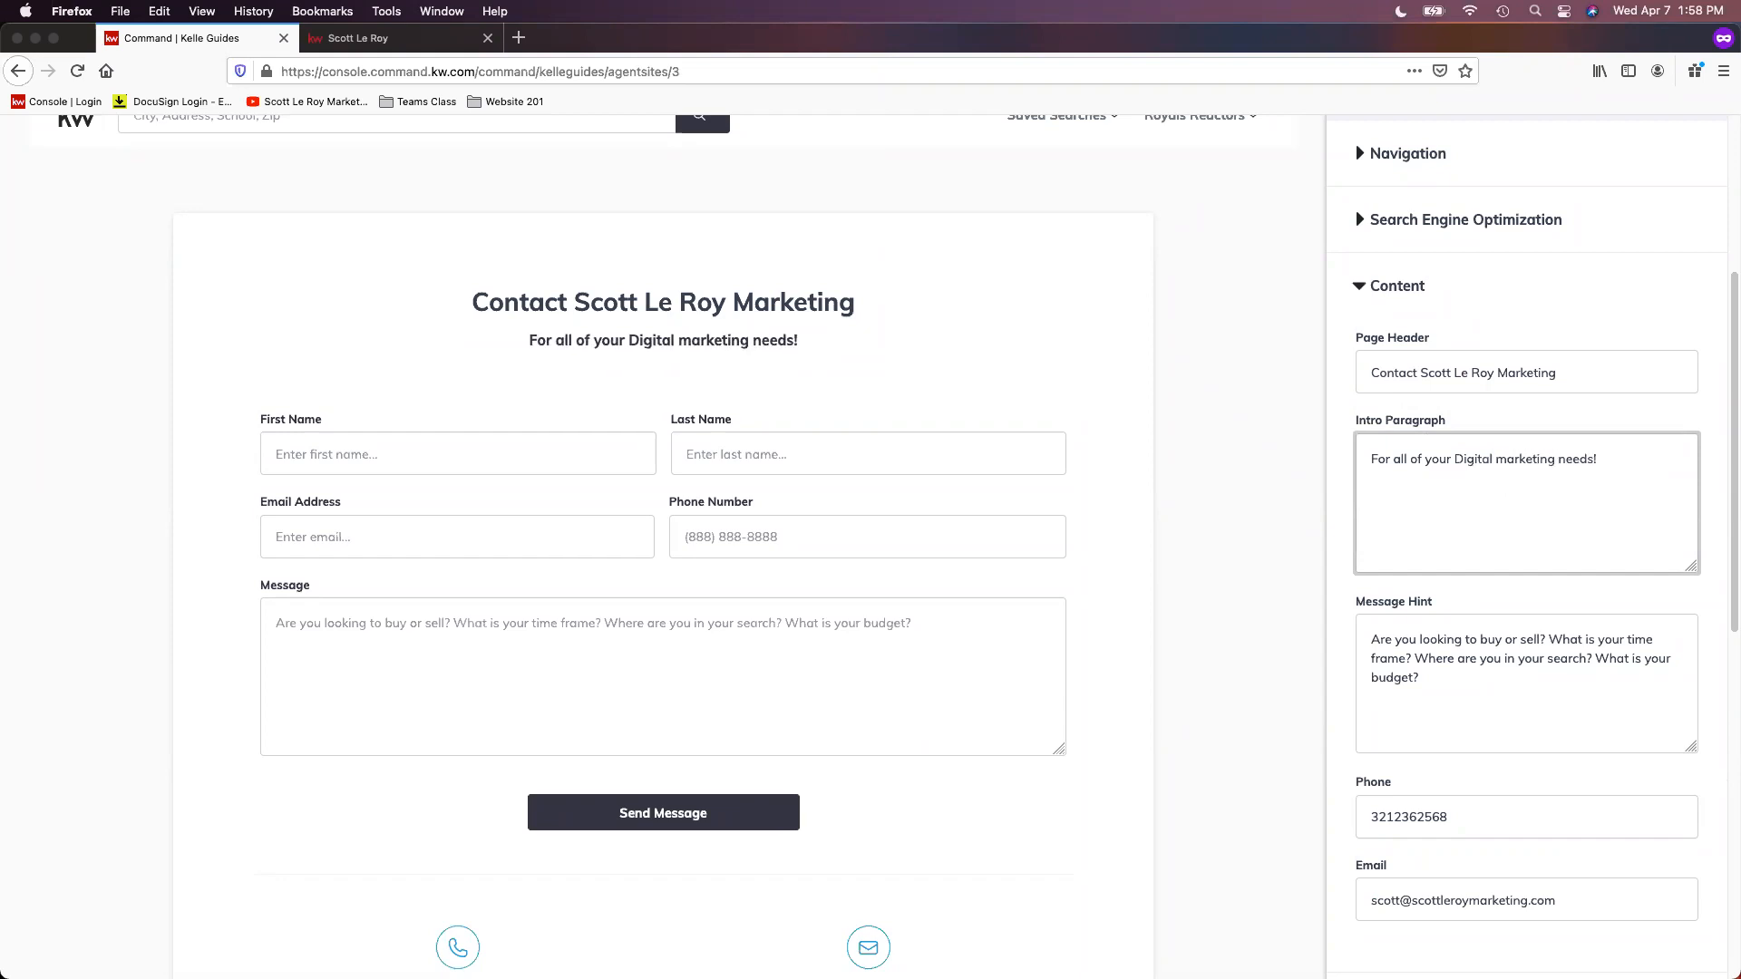
{"action": "left_click", "coordinate": [1506, 460]}
{"action": "key", "text": "BackSpace"}
{"action": "type", "text": "M"}
Step: Format the phone number in the Contact Us content with hyphens after the third and sixth digits
{"action": "scroll", "coordinate": [1546, 689], "scroll_direction": "down", "scroll_amount": 2}
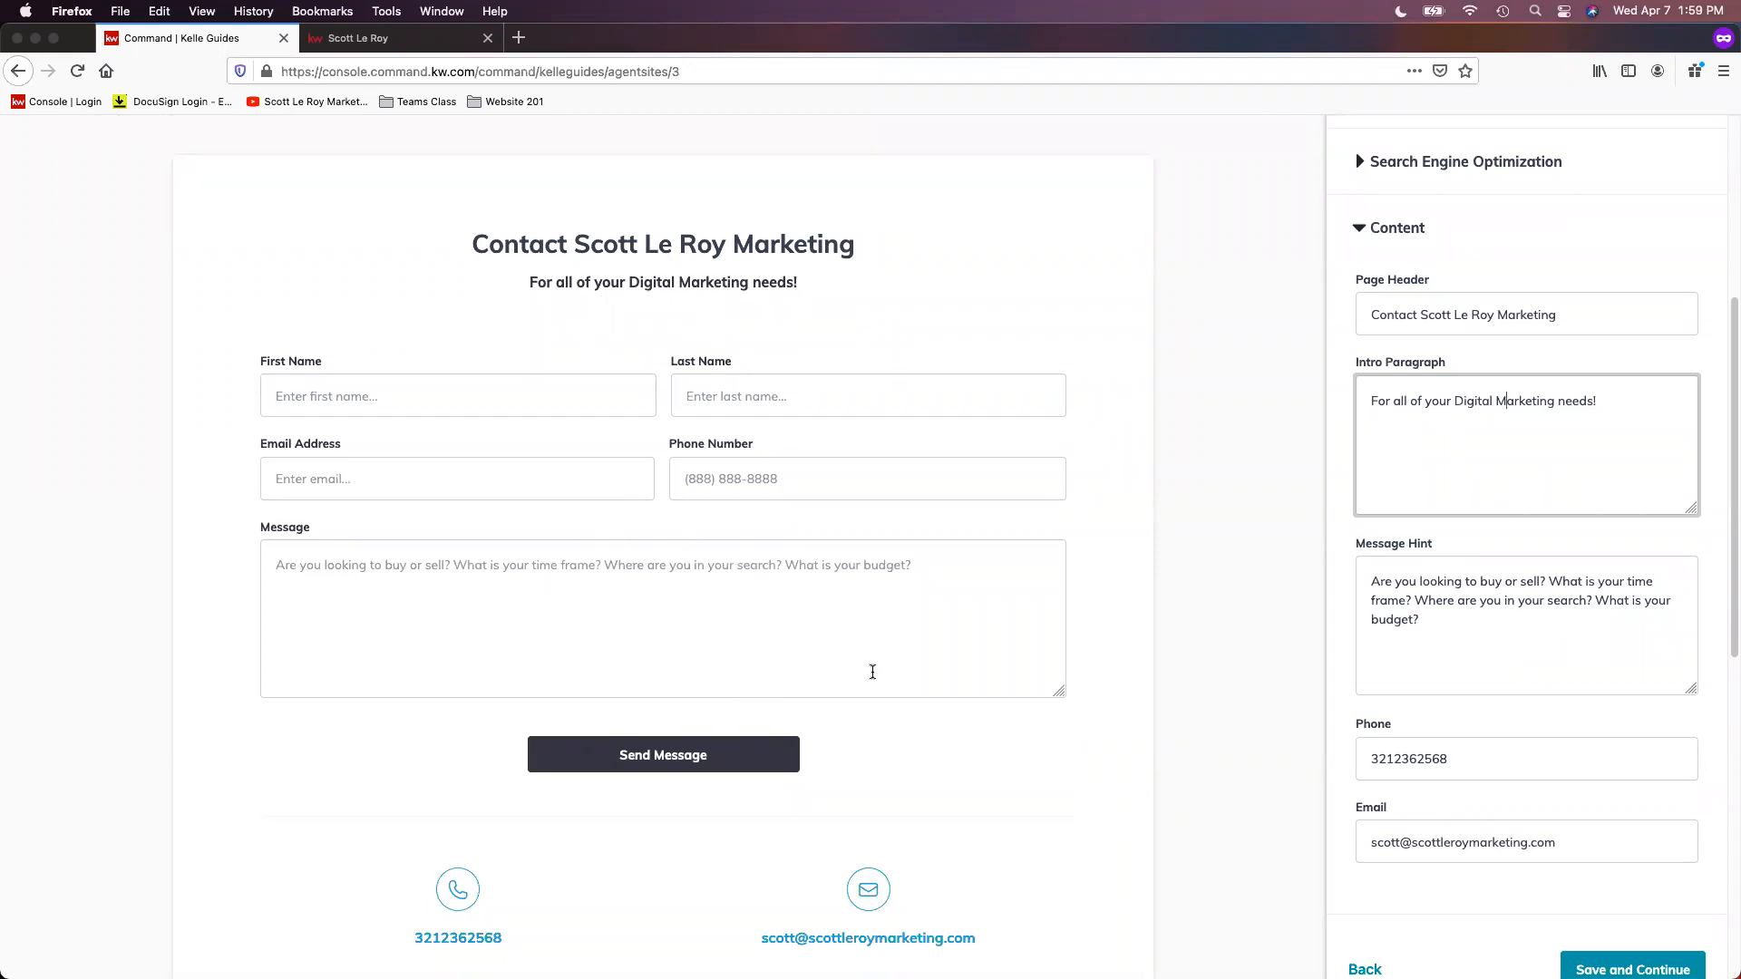
{"action": "scroll", "coordinate": [1633, 736], "scroll_direction": "down", "scroll_amount": 1}
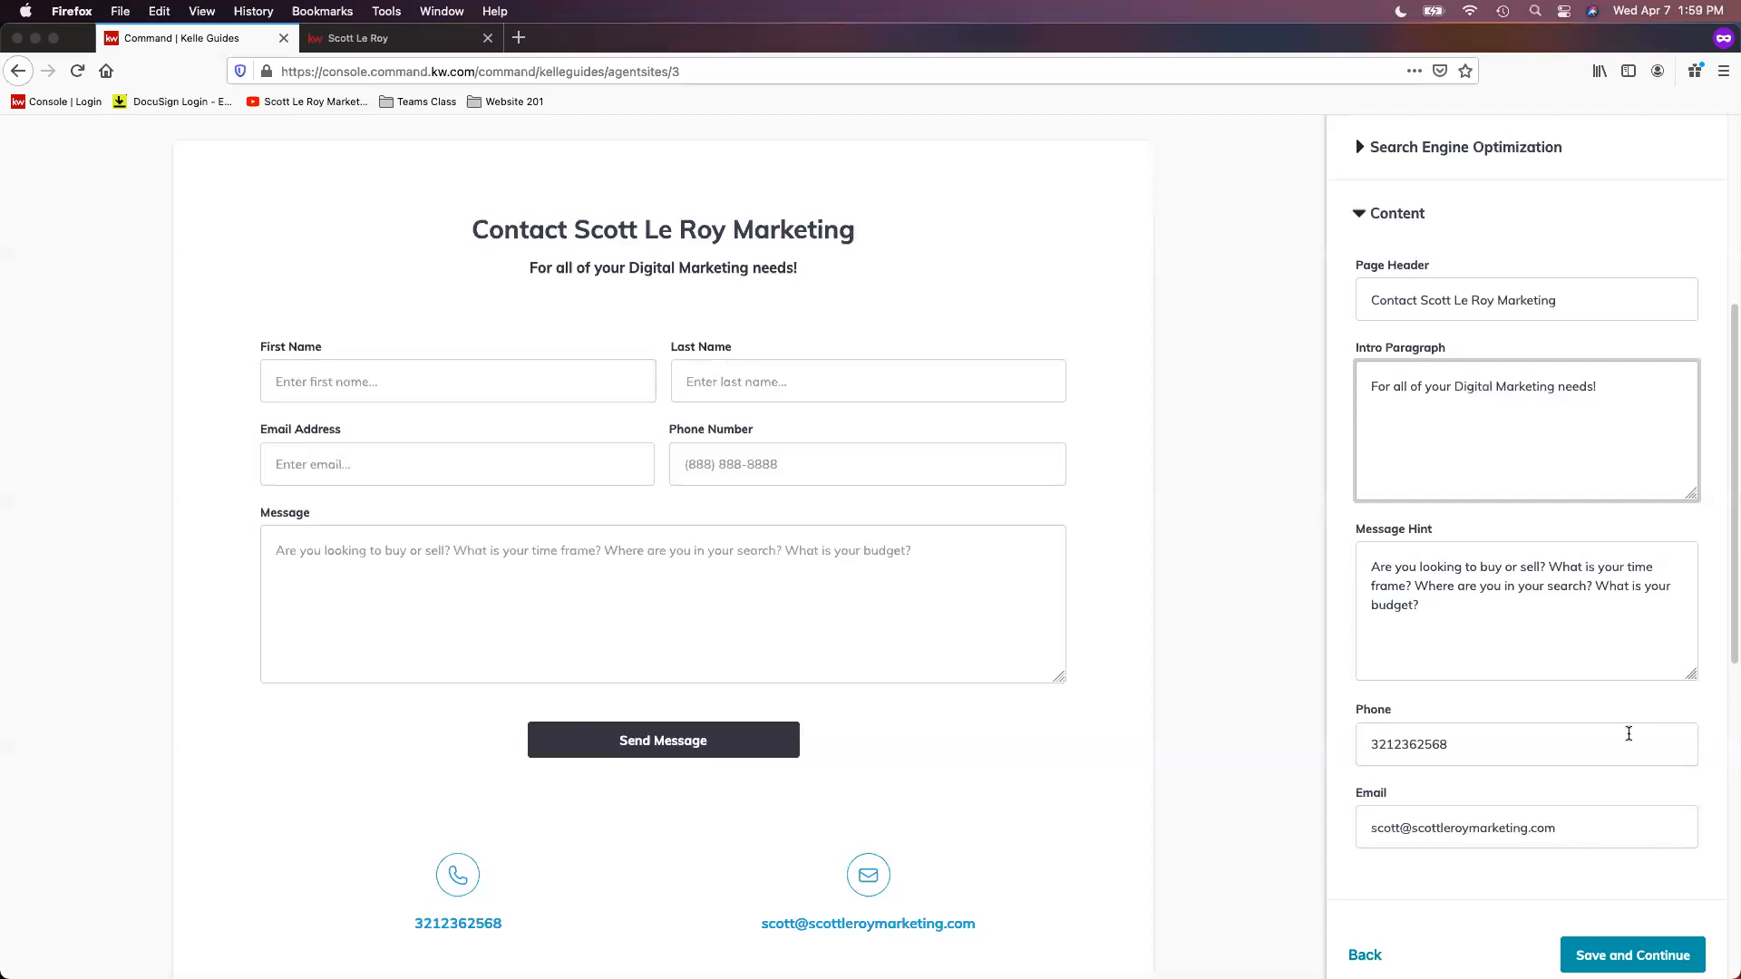
{"action": "scroll", "coordinate": [1629, 736], "scroll_direction": "down", "scroll_amount": 4}
{"action": "scroll", "coordinate": [1449, 736], "scroll_direction": "down", "scroll_amount": 9}
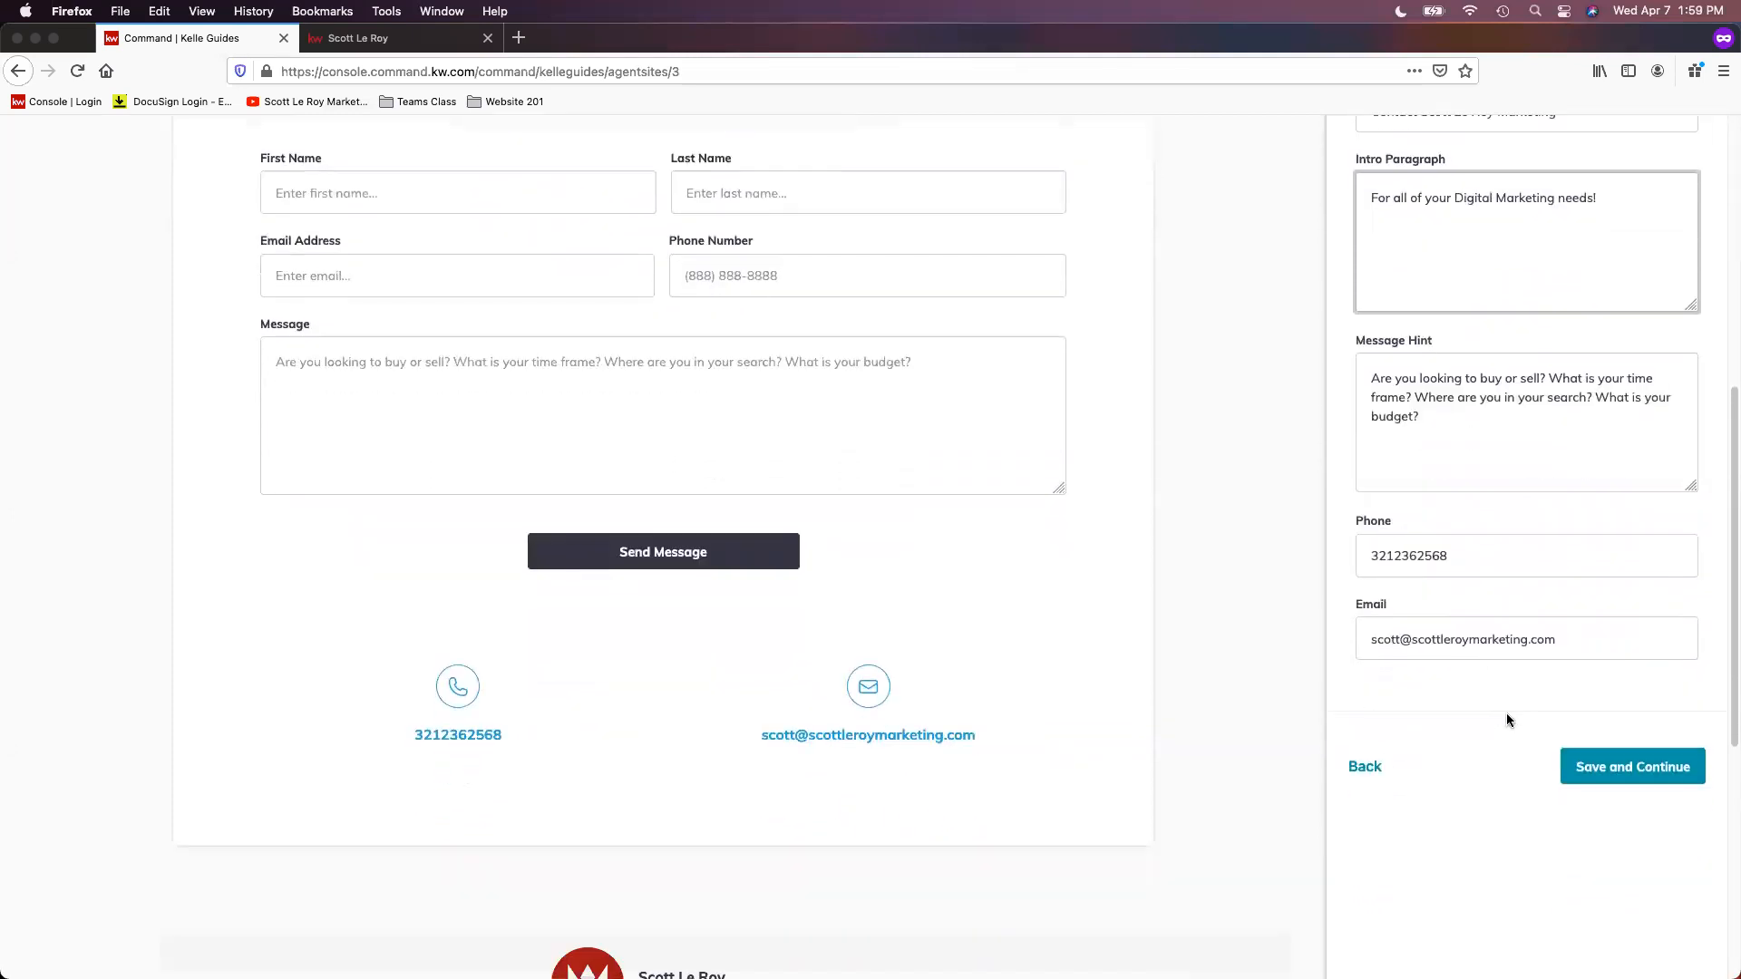
{"action": "left_click", "coordinate": [1396, 558]}
{"action": "type", "text": "-236"}
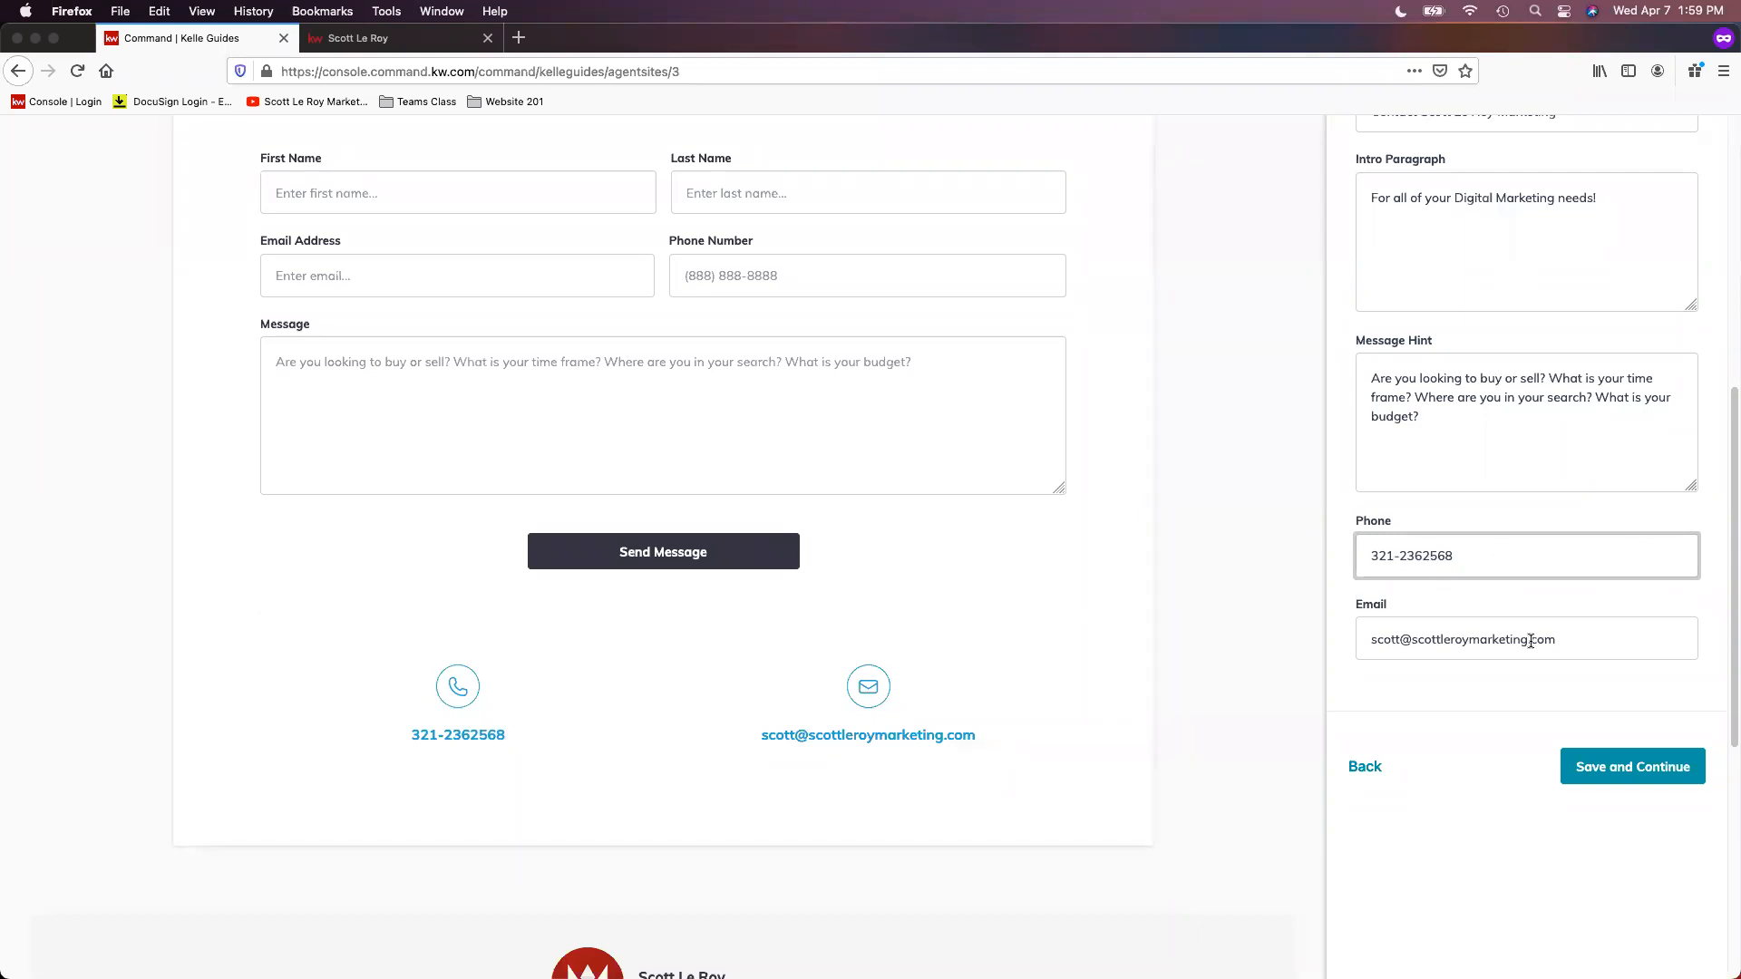
{"action": "type", "text": "-"}
Step: Save the site content to complete the guide, and open the Sites settings for managing the agent site
{"action": "scroll", "coordinate": [1524, 666], "scroll_direction": "down", "scroll_amount": 1}
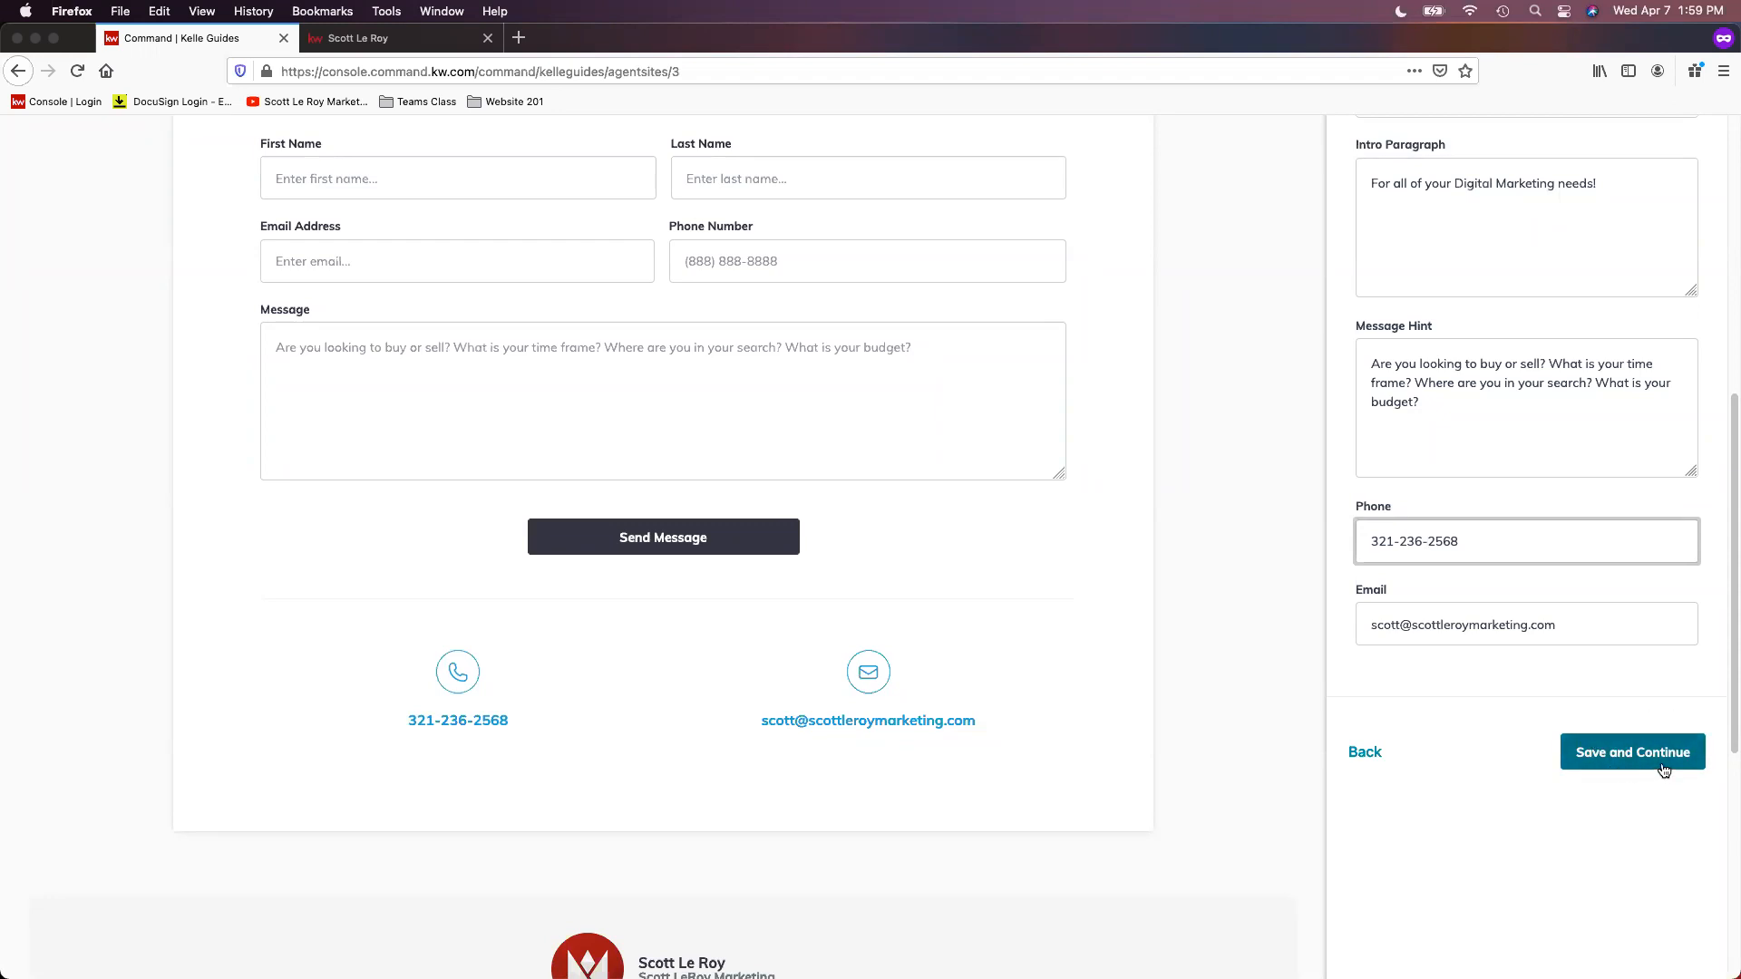
{"action": "left_click", "coordinate": [1662, 764]}
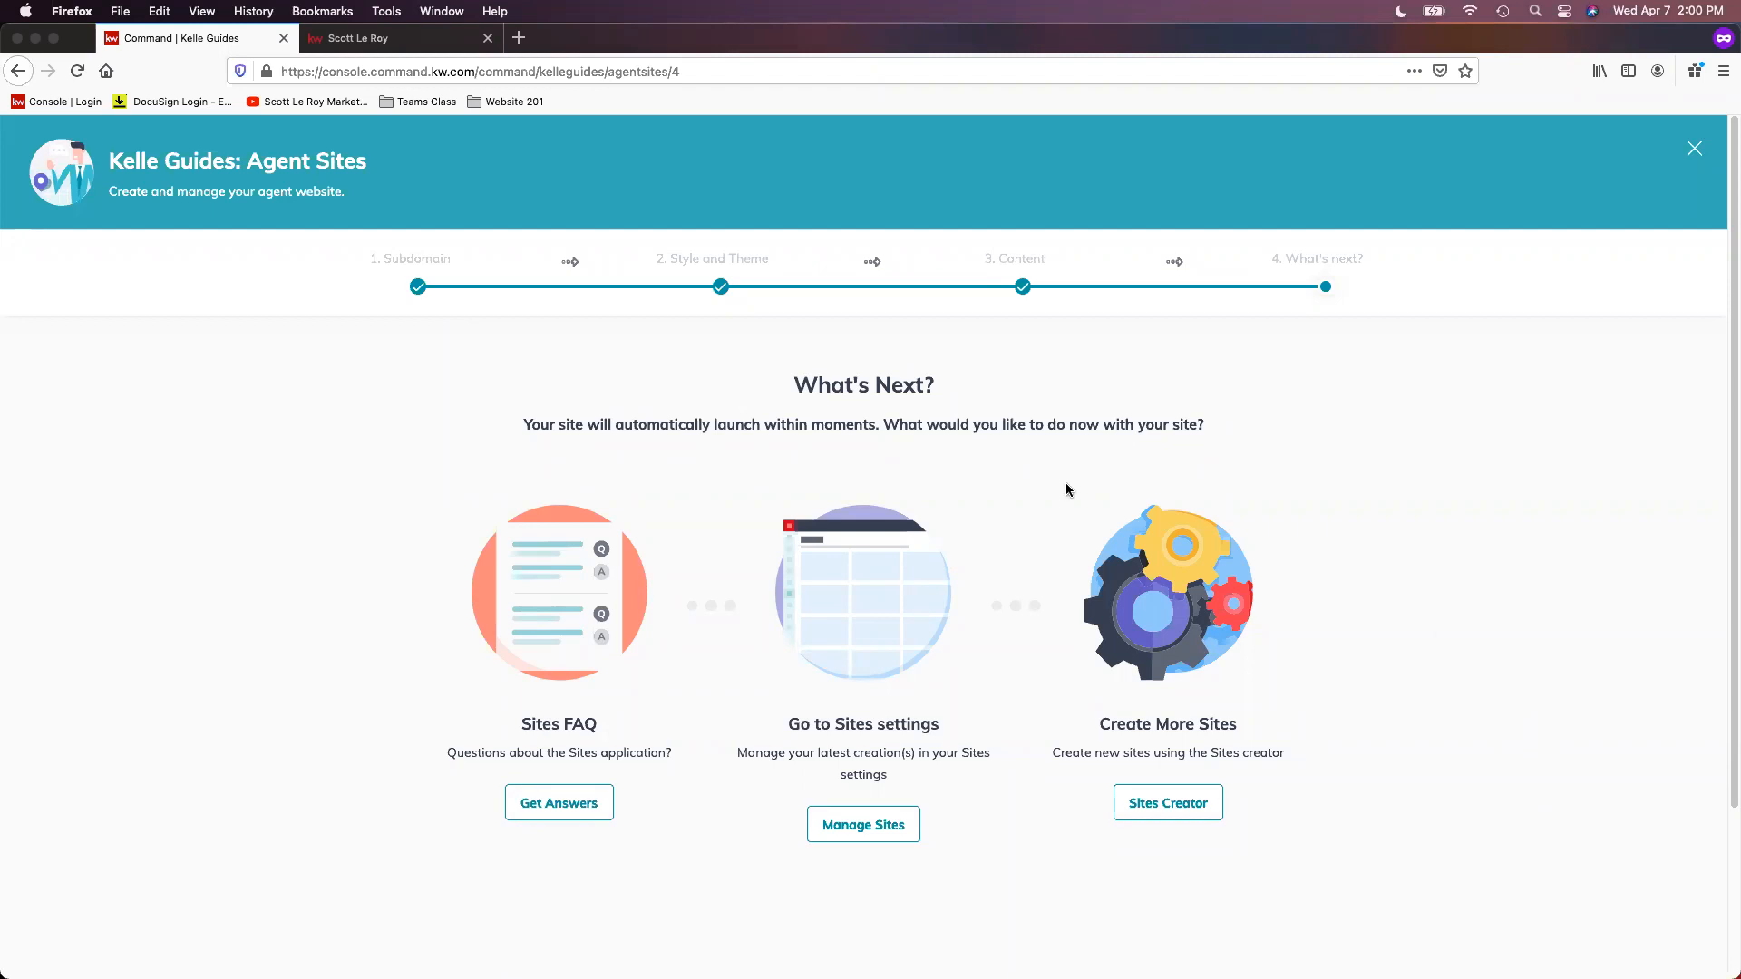
{"action": "left_click", "coordinate": [884, 836]}
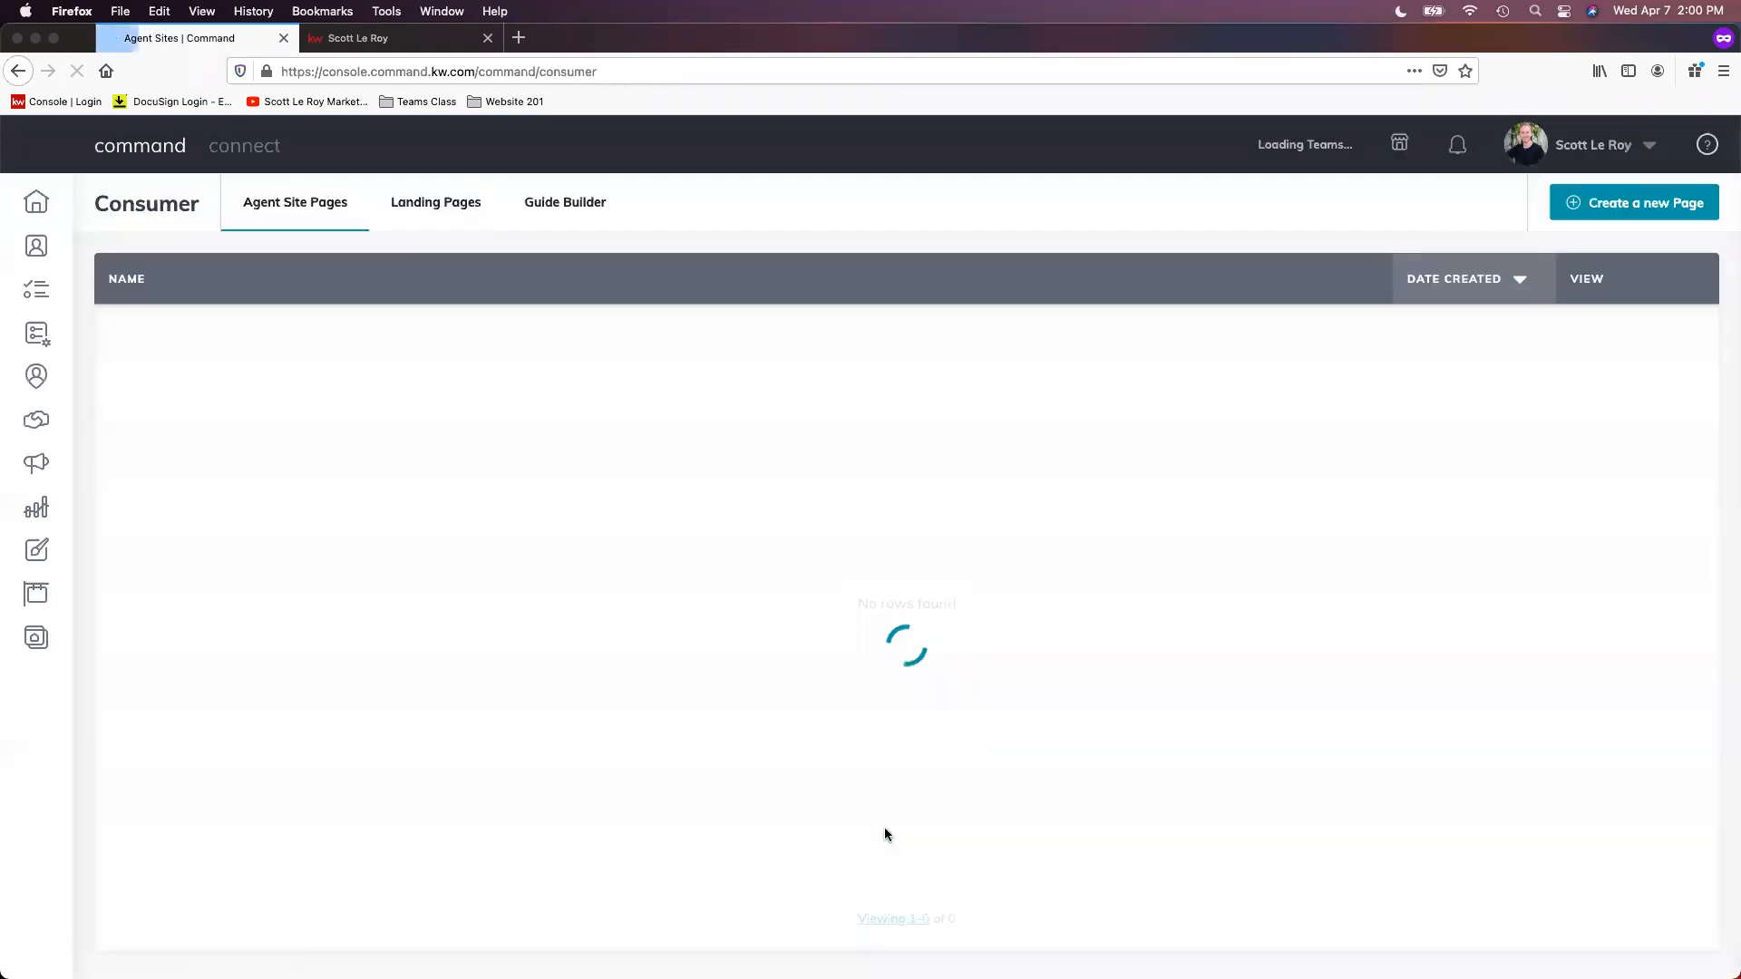
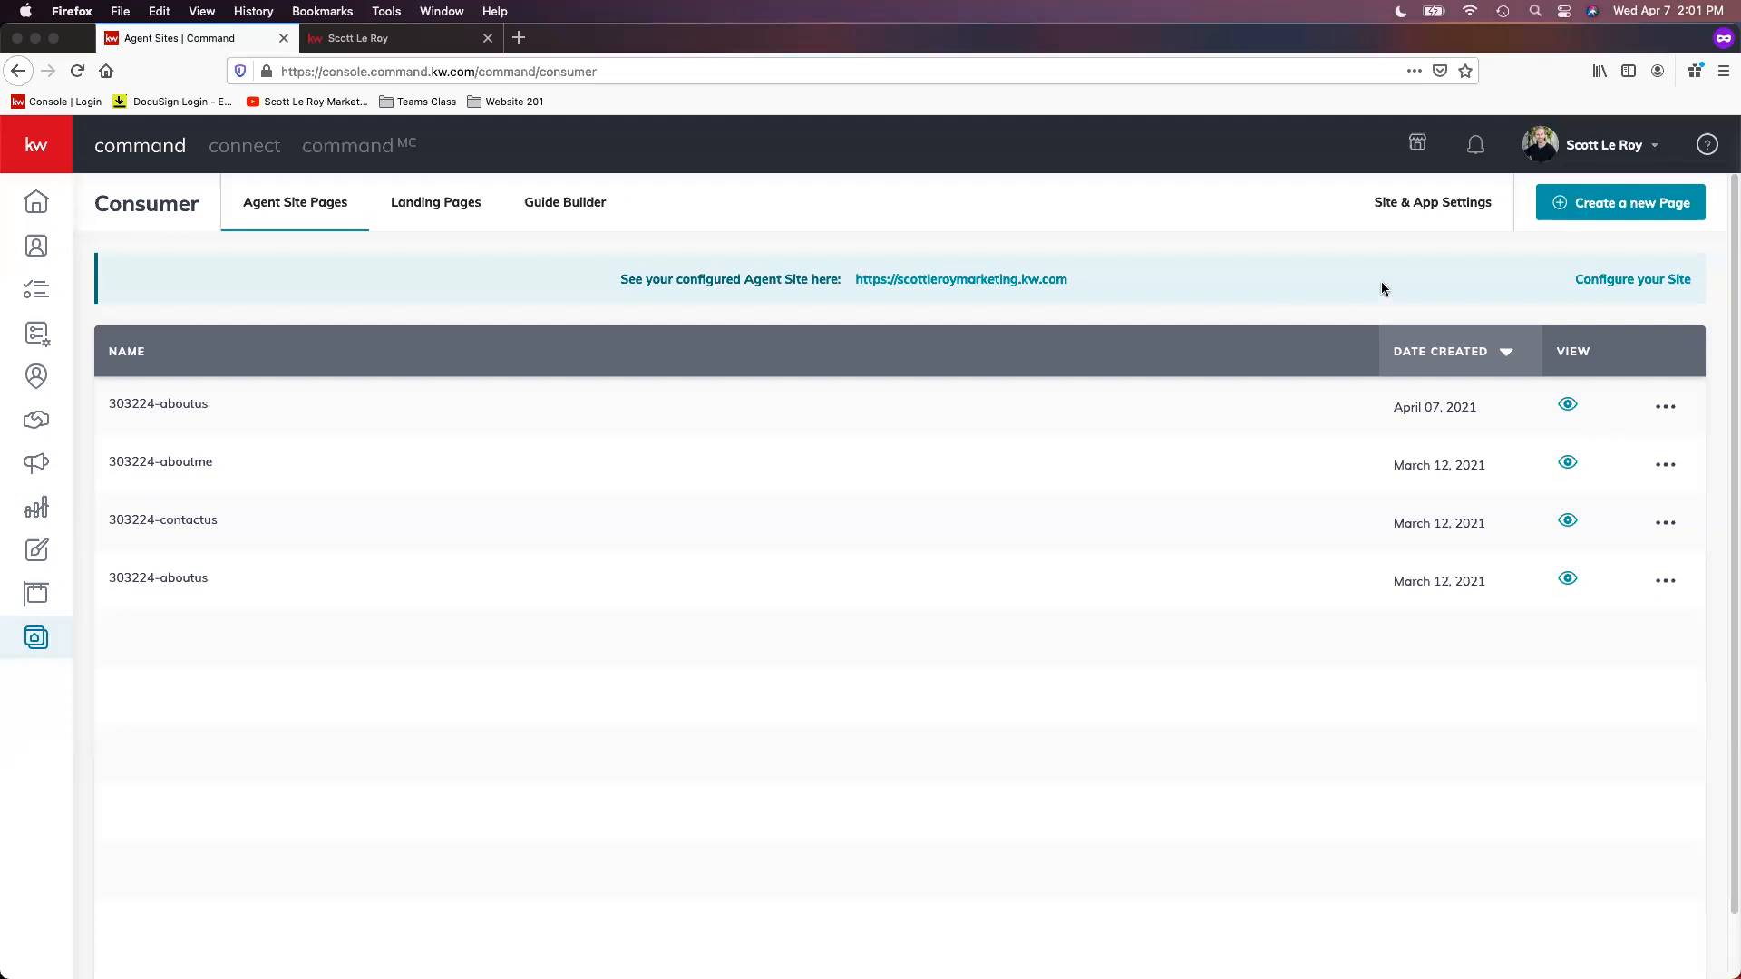
Step: Examine the General site settings against the live agent site, including hero text, hero images, virtual tours and the expanded Preferences
{"action": "left_click", "coordinate": [1448, 215]}
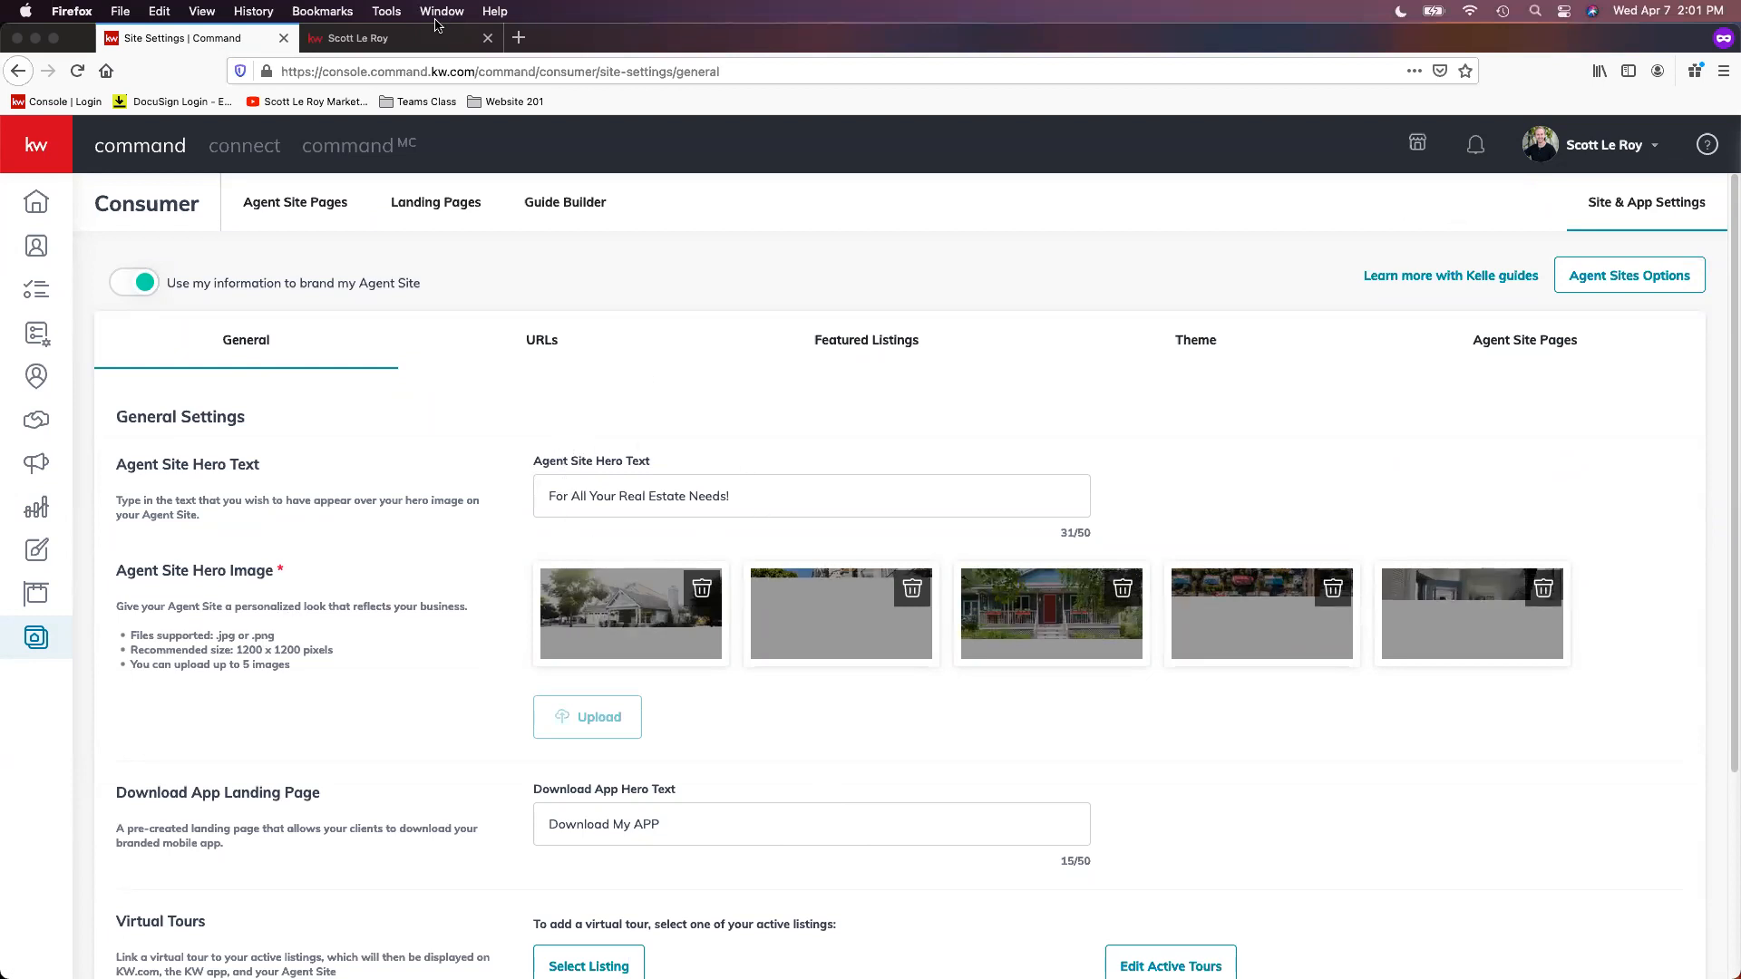
{"action": "left_click", "coordinate": [363, 37]}
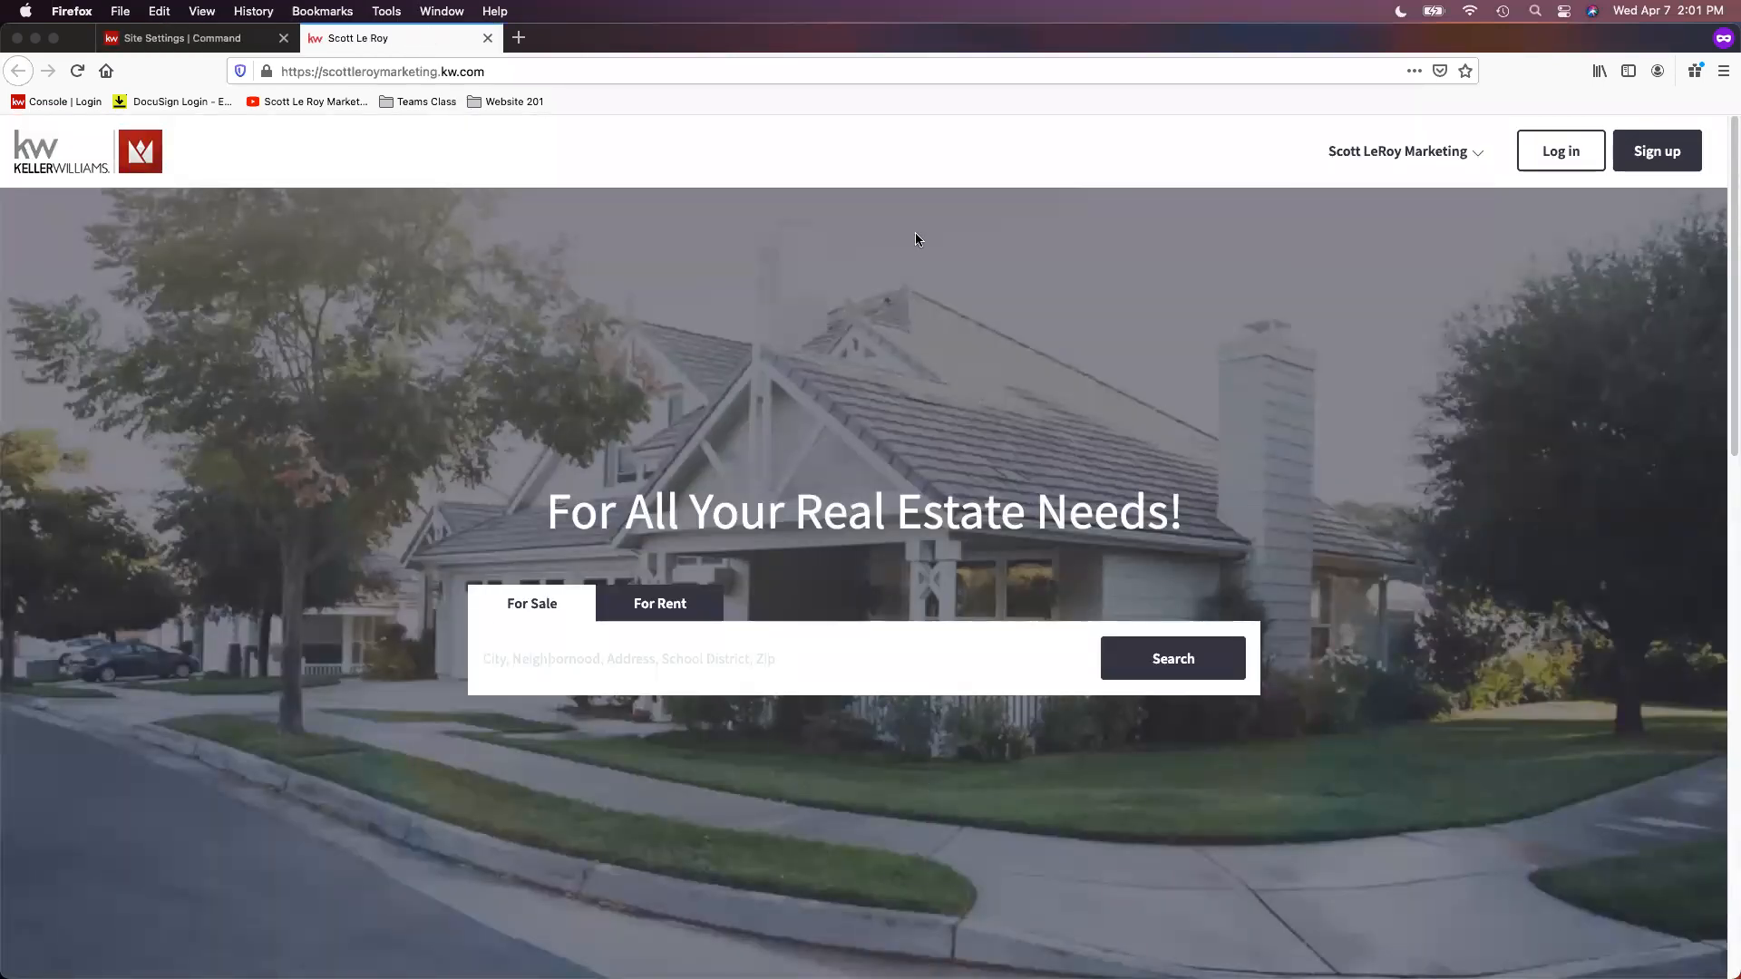
{"action": "left_click", "coordinate": [253, 45]}
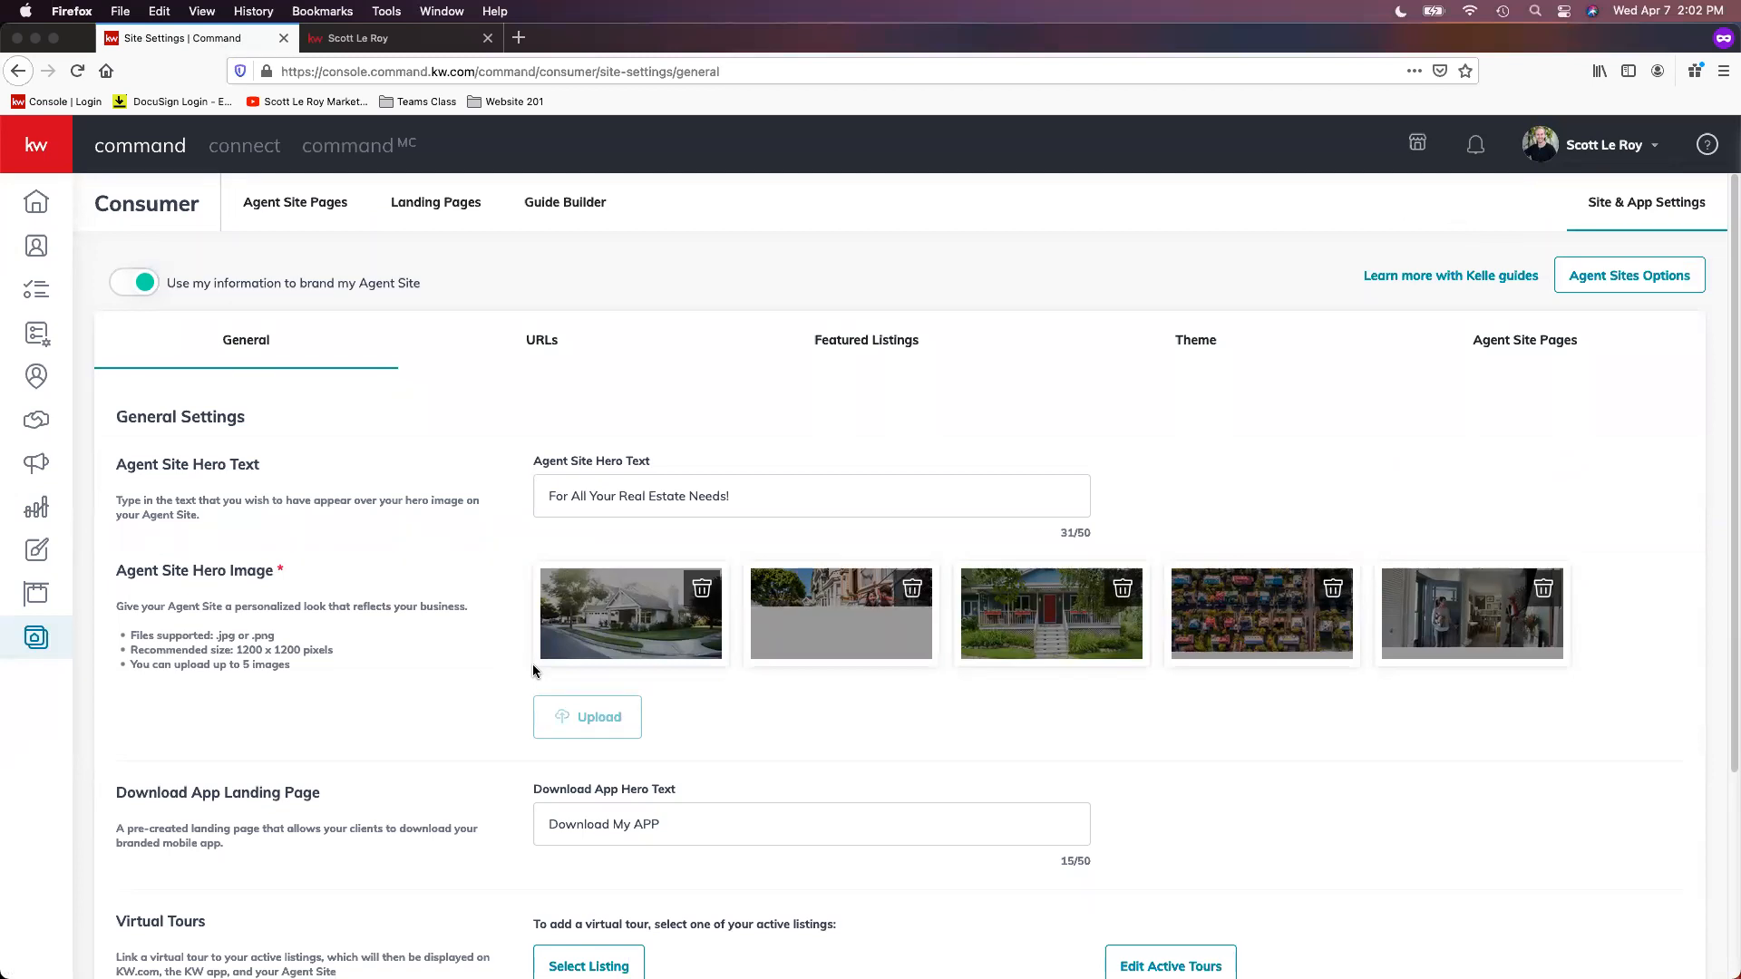
{"action": "scroll", "coordinate": [605, 624], "scroll_direction": "down", "scroll_amount": 1}
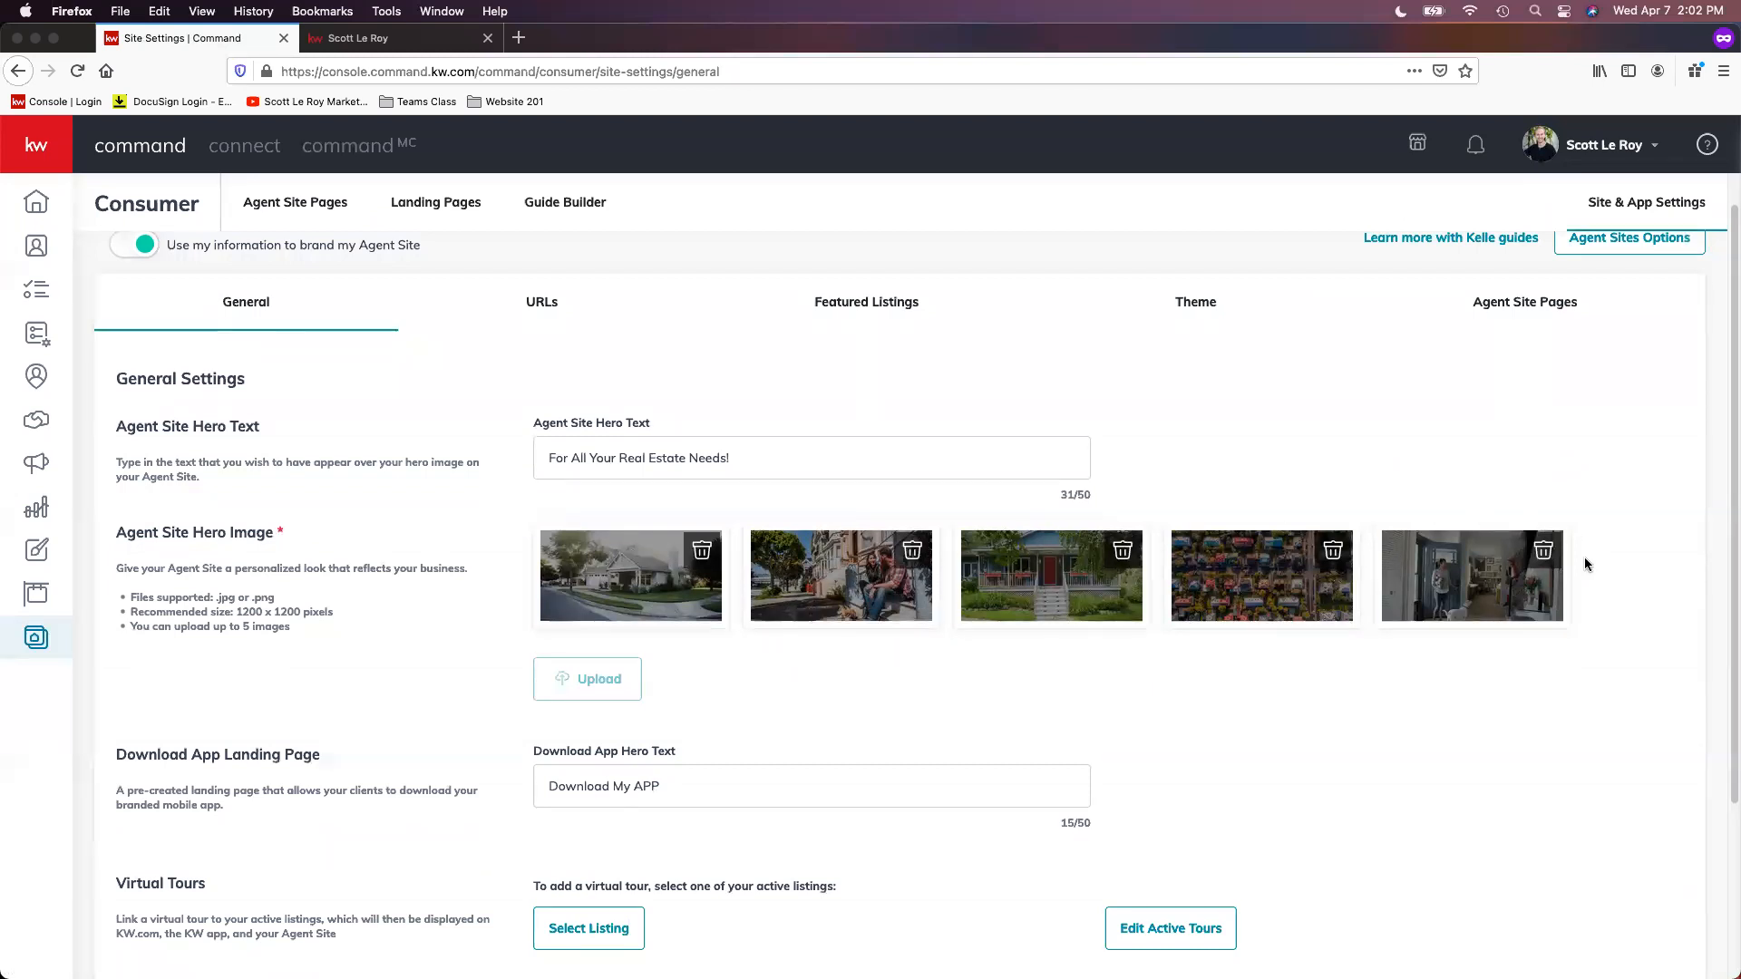
{"action": "scroll", "coordinate": [1178, 653], "scroll_direction": "down", "scroll_amount": 1}
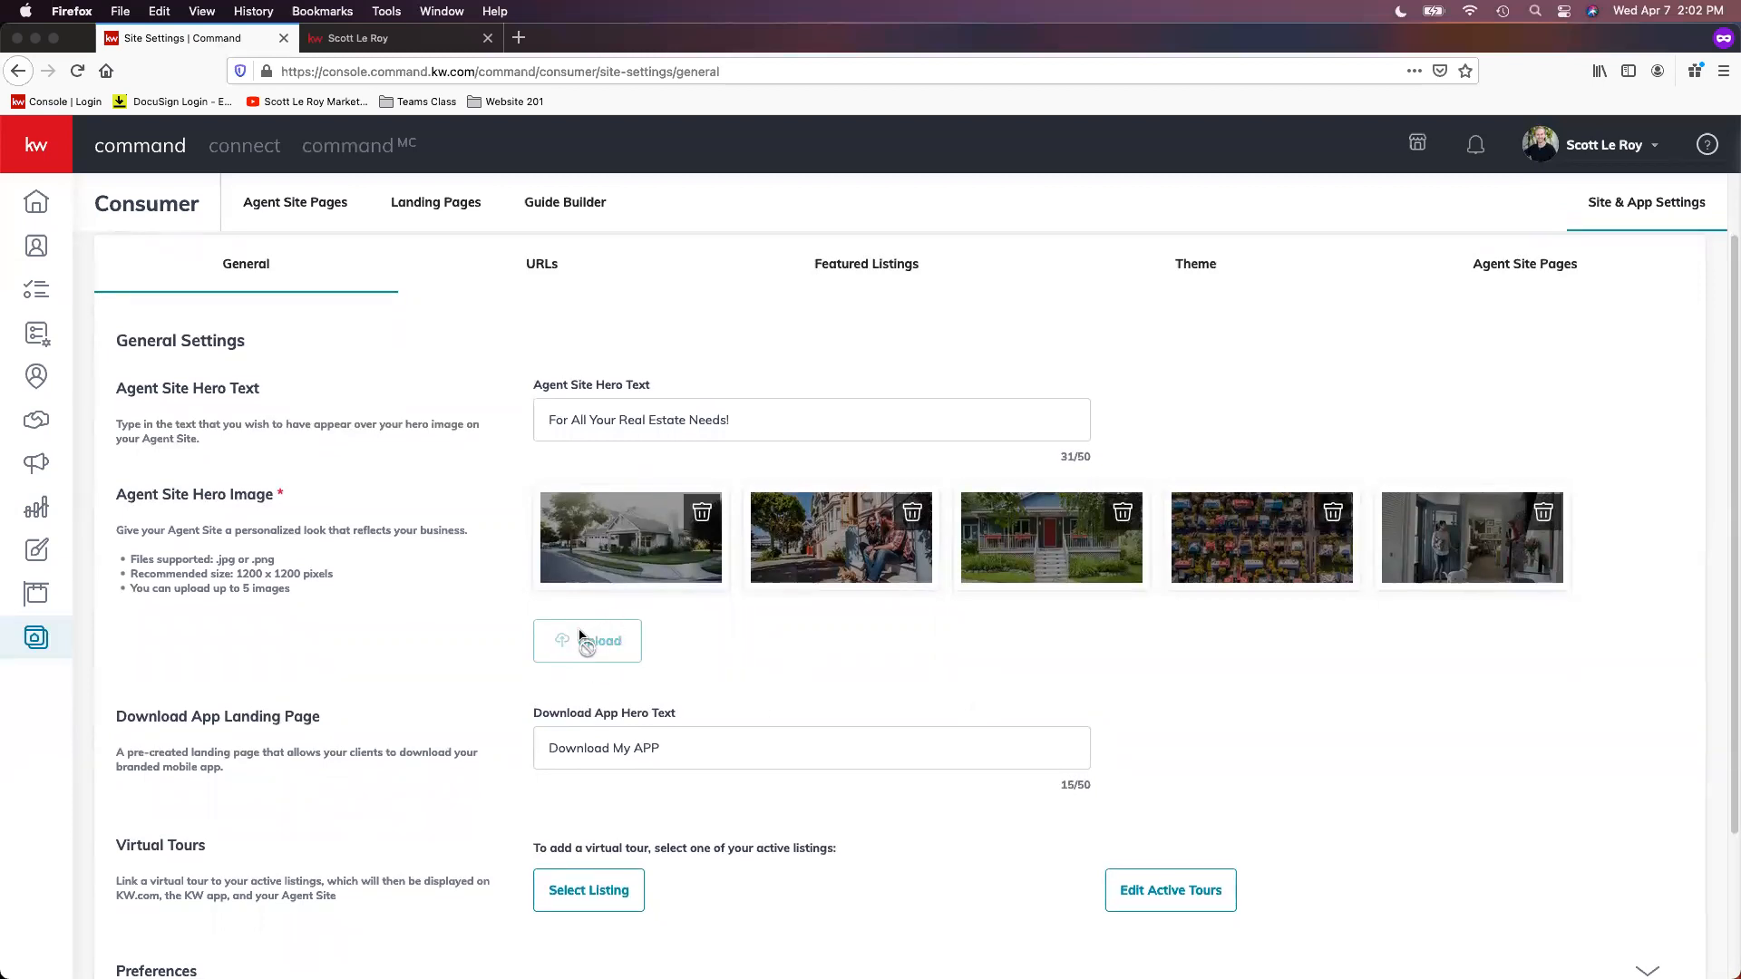
{"action": "scroll", "coordinate": [982, 722], "scroll_direction": "down", "scroll_amount": 3}
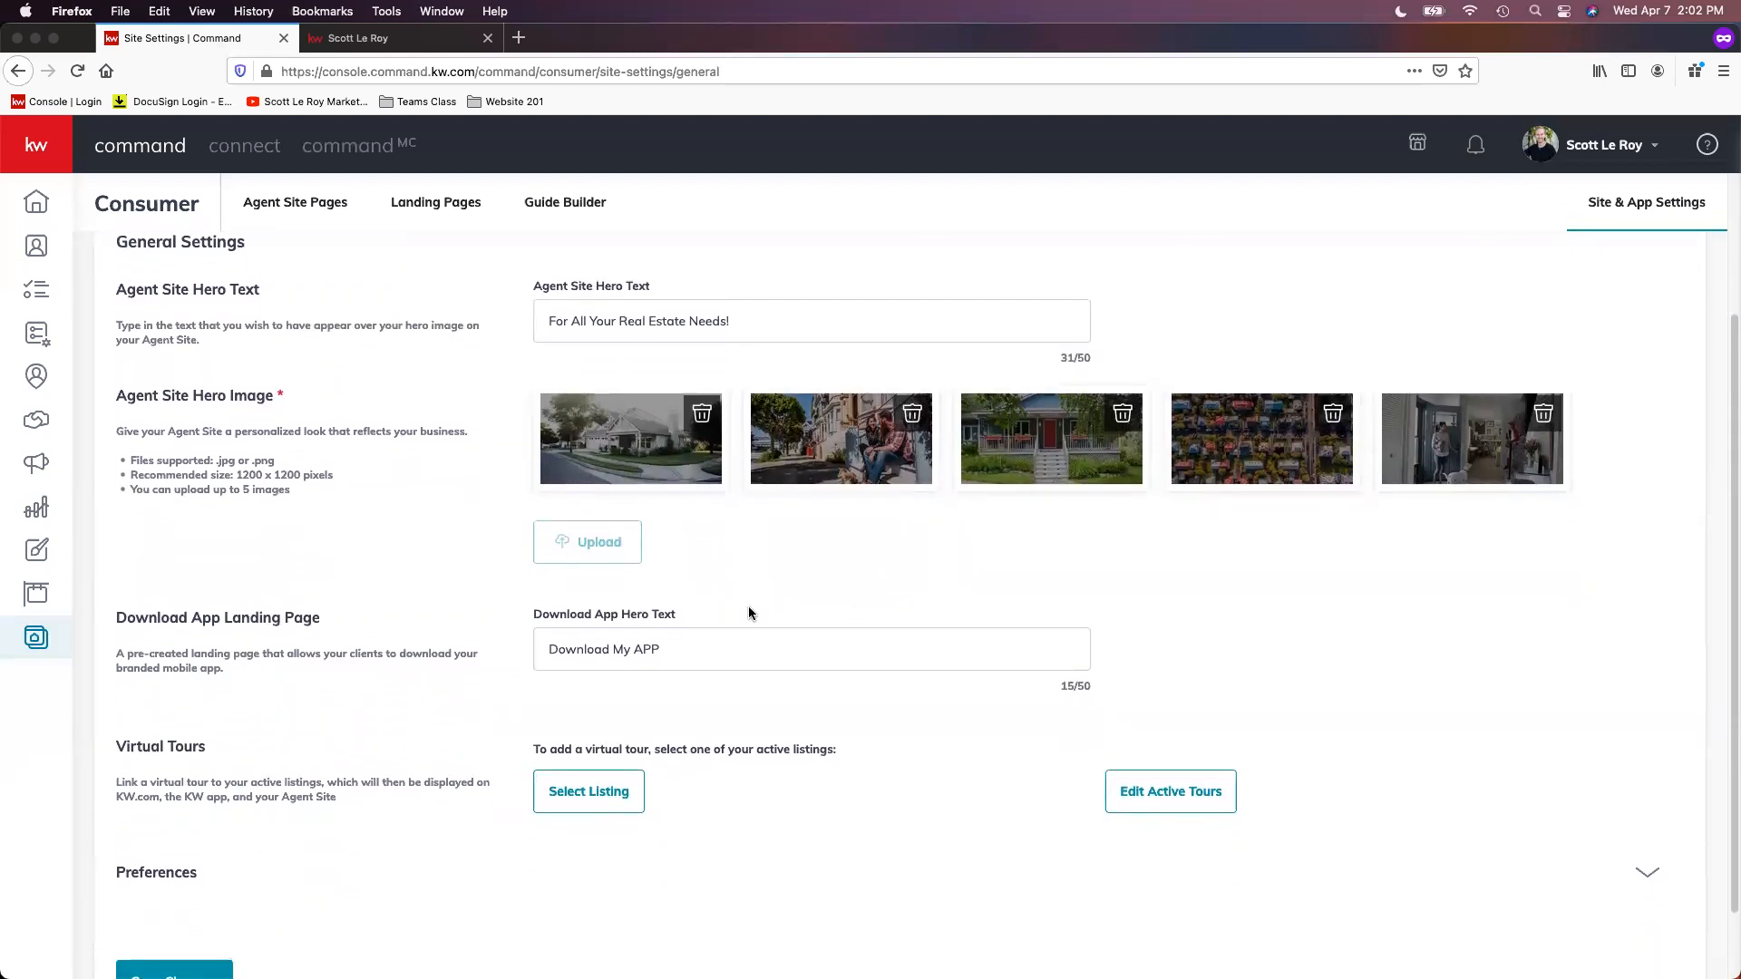
{"action": "scroll", "coordinate": [547, 648], "scroll_direction": "down", "scroll_amount": 1}
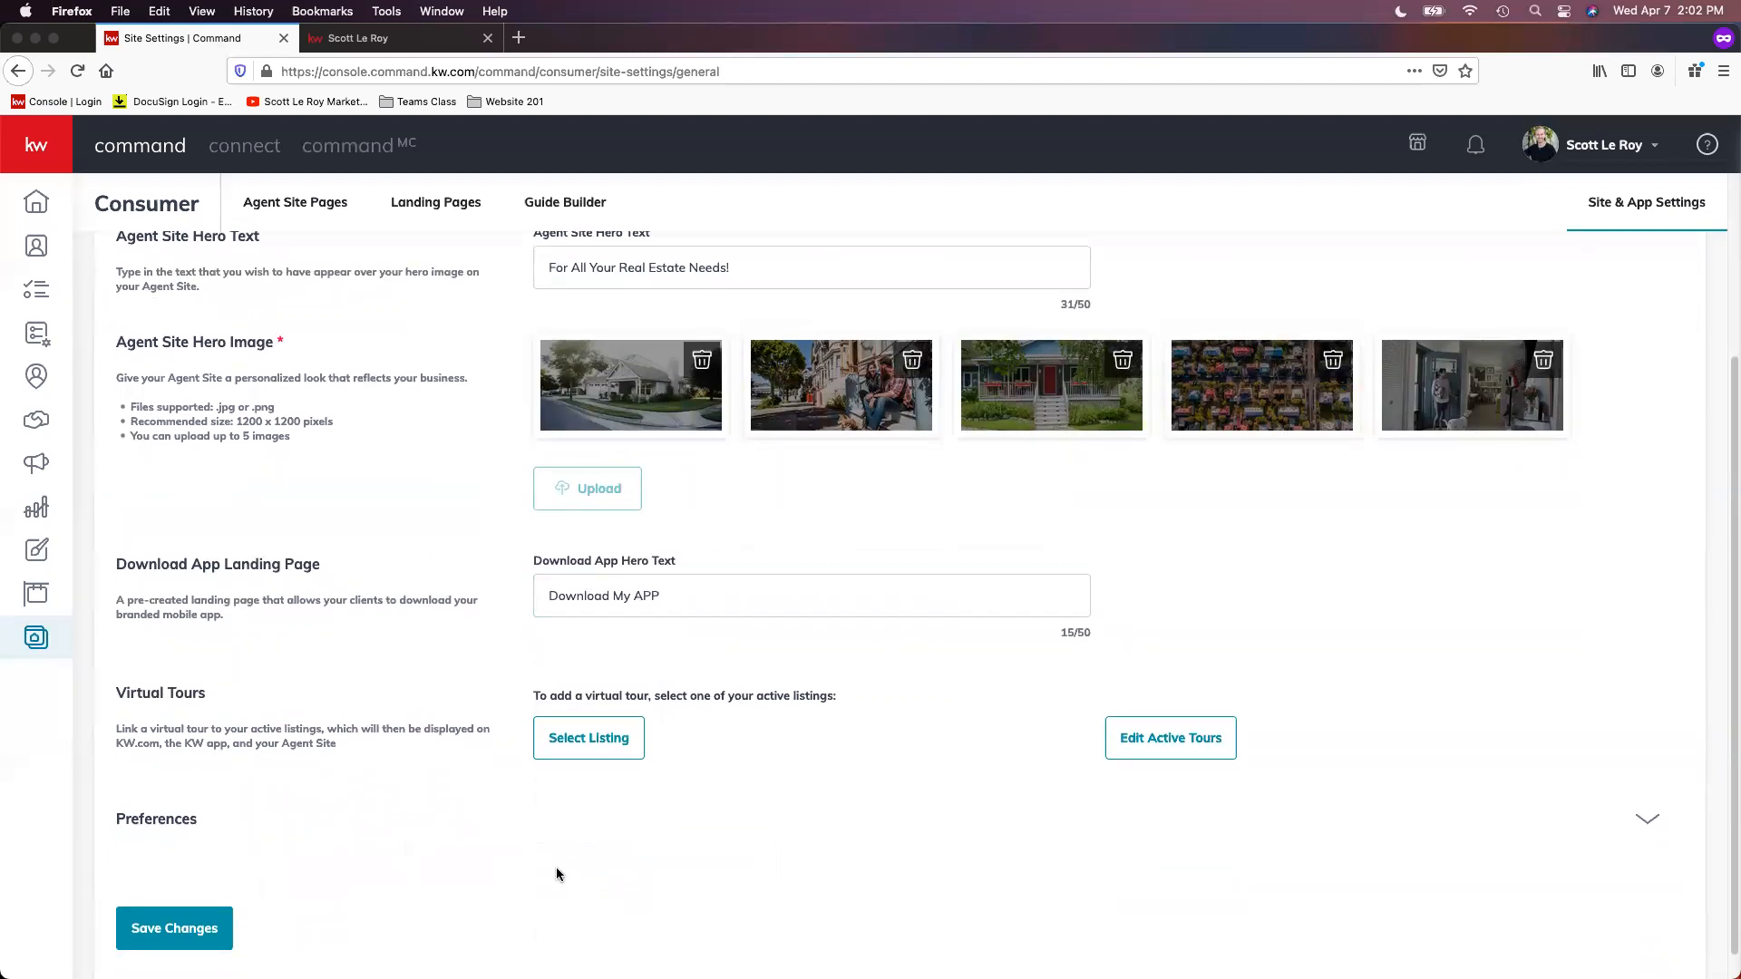
{"action": "left_click", "coordinate": [1648, 818]}
{"action": "scroll", "coordinate": [1021, 814], "scroll_direction": "down", "scroll_amount": 2}
{"action": "scroll", "coordinate": [629, 798], "scroll_direction": "down", "scroll_amount": 1}
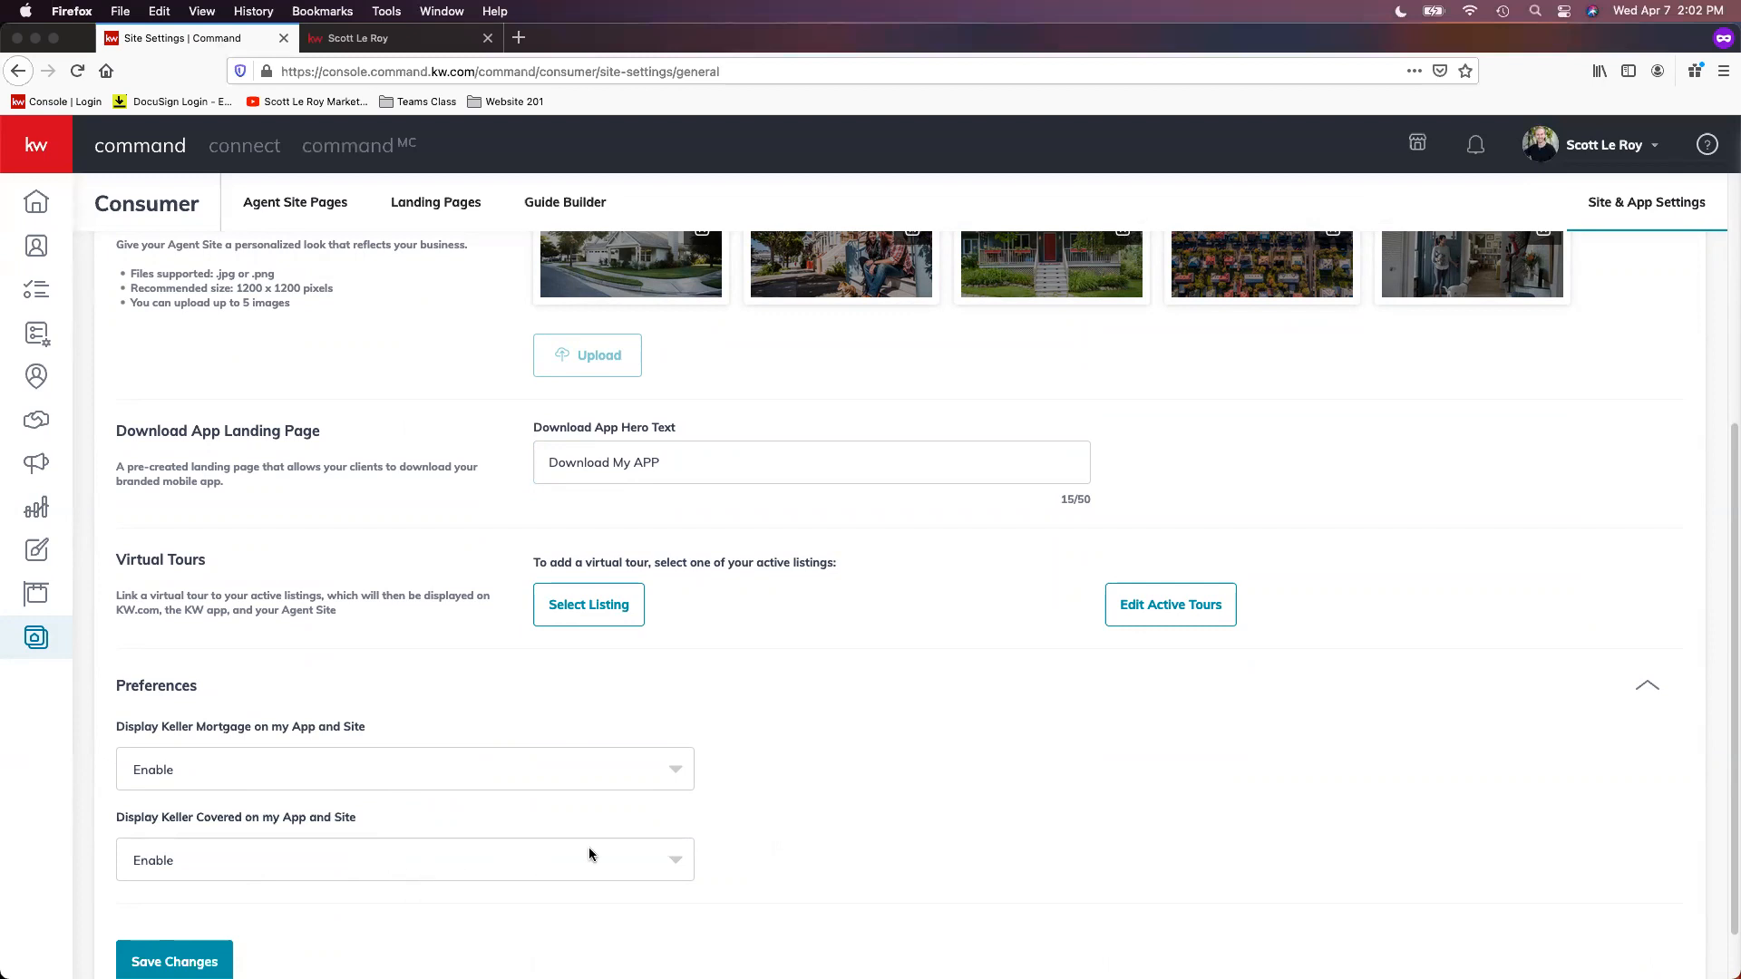
{"action": "scroll", "coordinate": [590, 851], "scroll_direction": "up", "scroll_amount": 5}
{"action": "scroll", "coordinate": [934, 862], "scroll_direction": "up", "scroll_amount": 2}
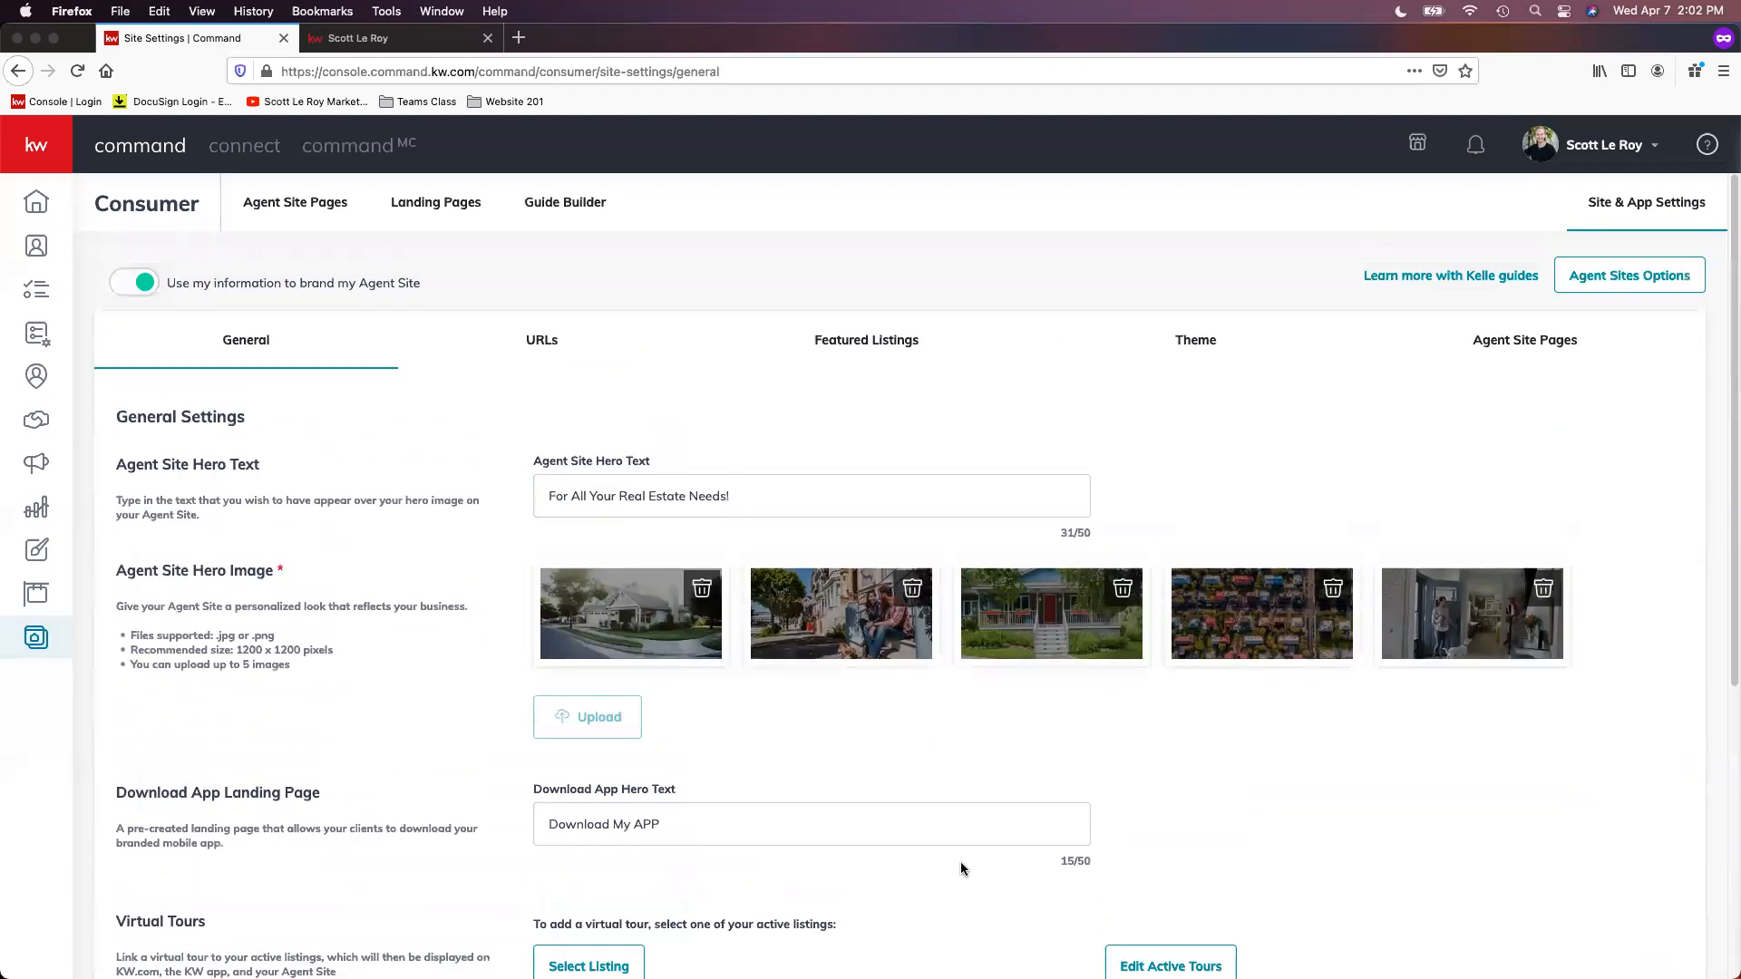
Step: In the URLs settings, retype the final "g" of the agent site's subdomain and save the changes
{"action": "left_click", "coordinate": [577, 359]}
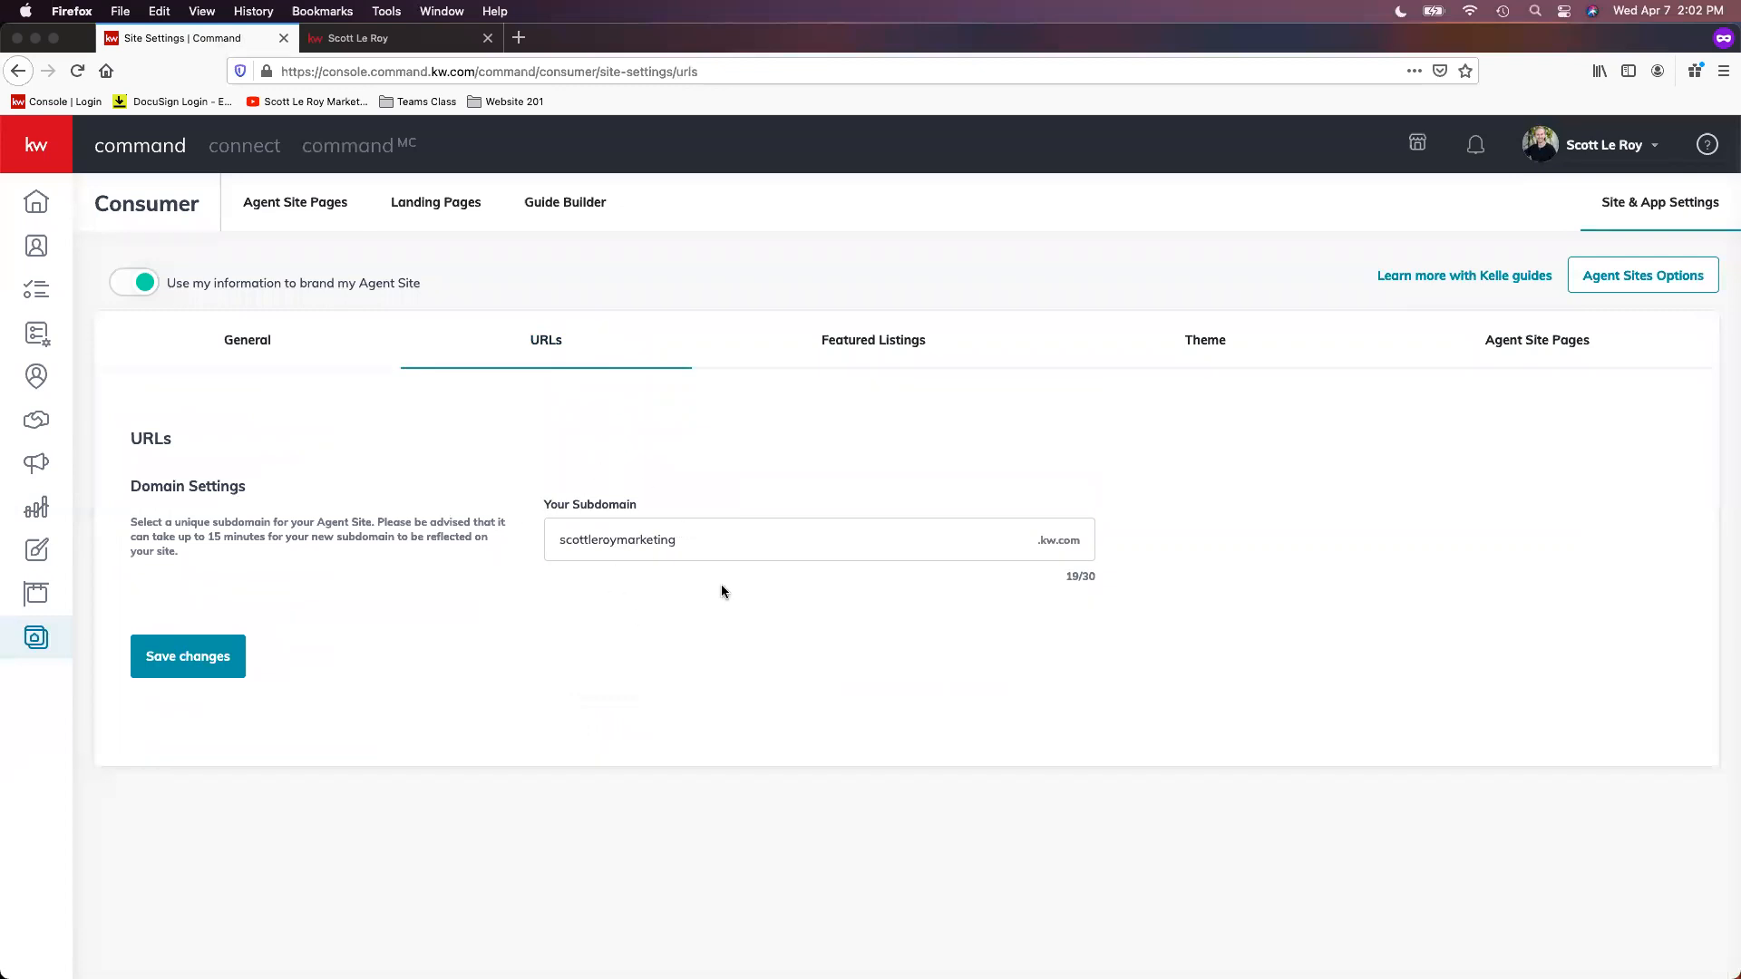
{"action": "left_click", "coordinate": [778, 544]}
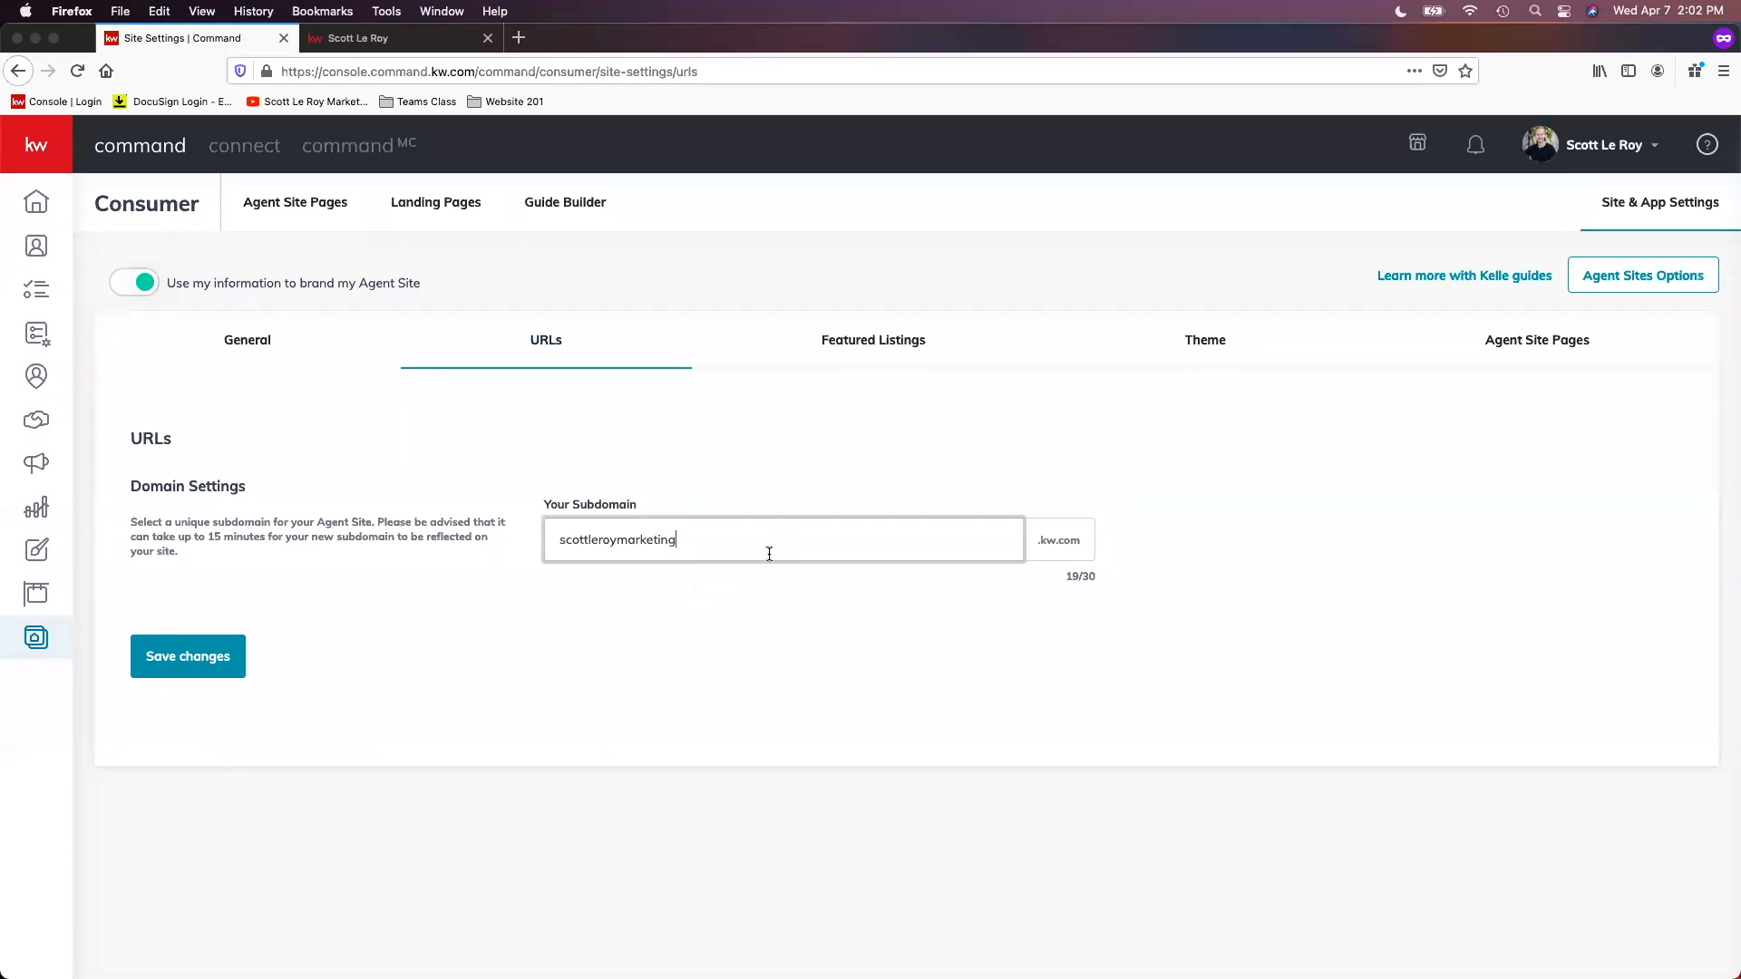
{"action": "key", "text": "BackSpace"}
{"action": "type", "text": "g"}
{"action": "left_click", "coordinate": [227, 680]}
Step: Check the Featured Listings configuration, and try the KW Red color theme before reselecting the KW Dark theme
{"action": "left_click", "coordinate": [856, 353]}
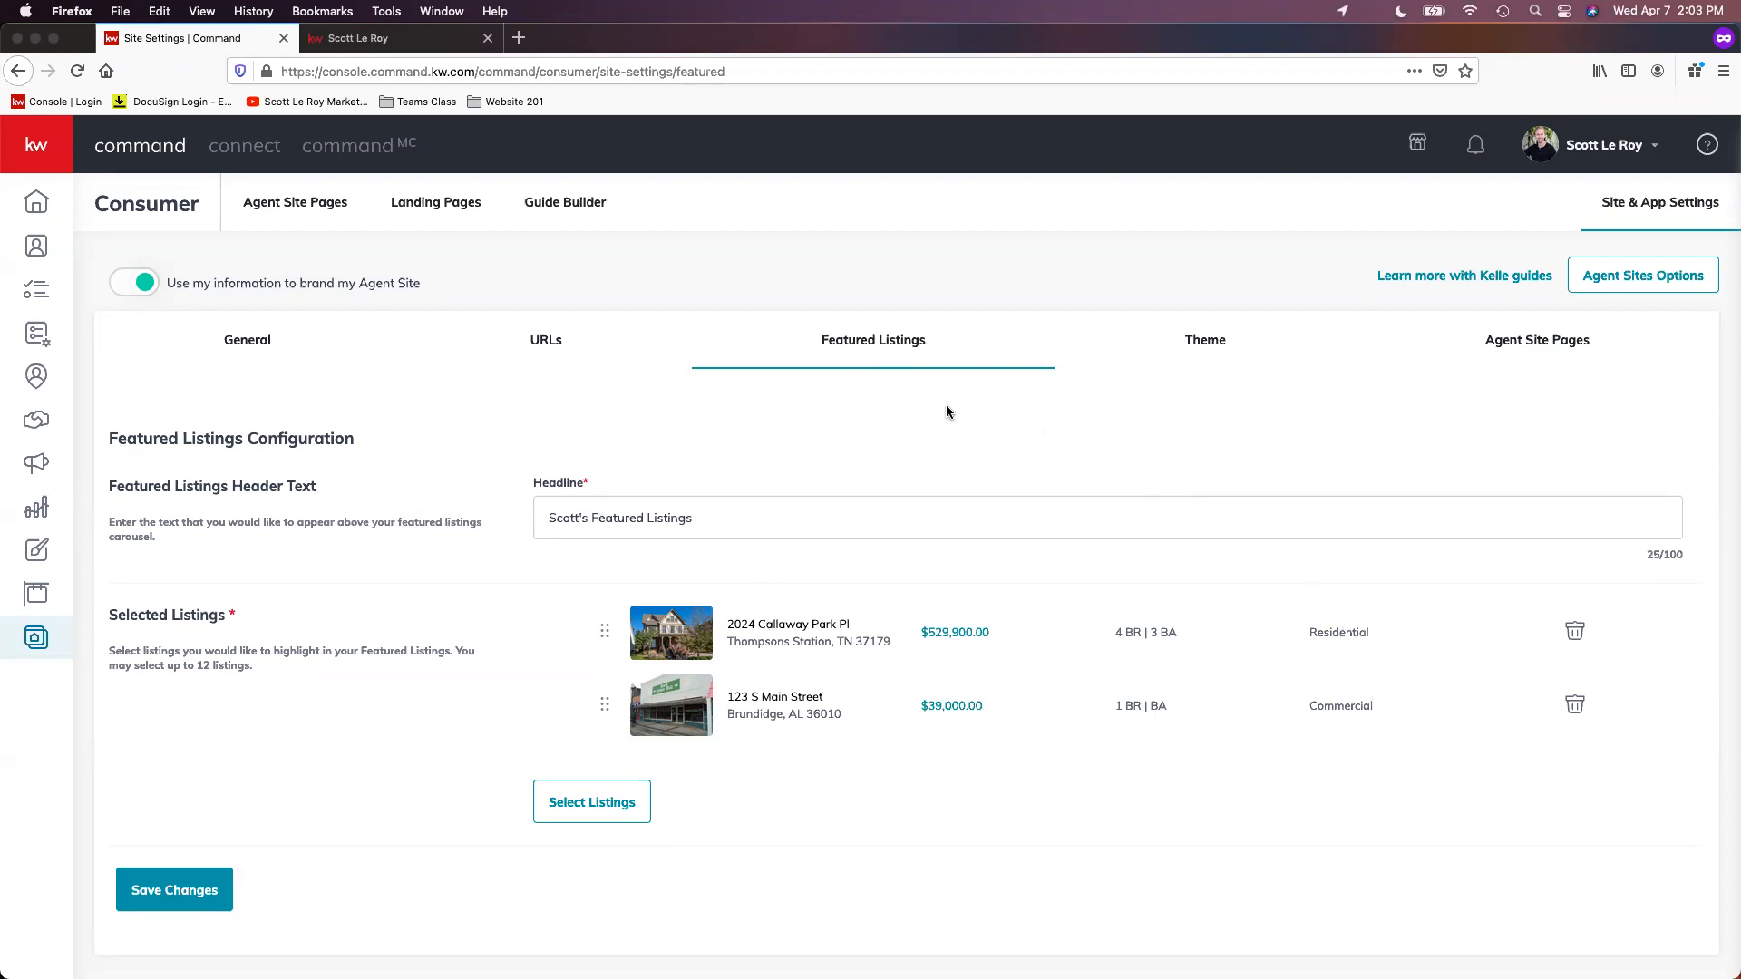
{"action": "left_click", "coordinate": [1219, 353]}
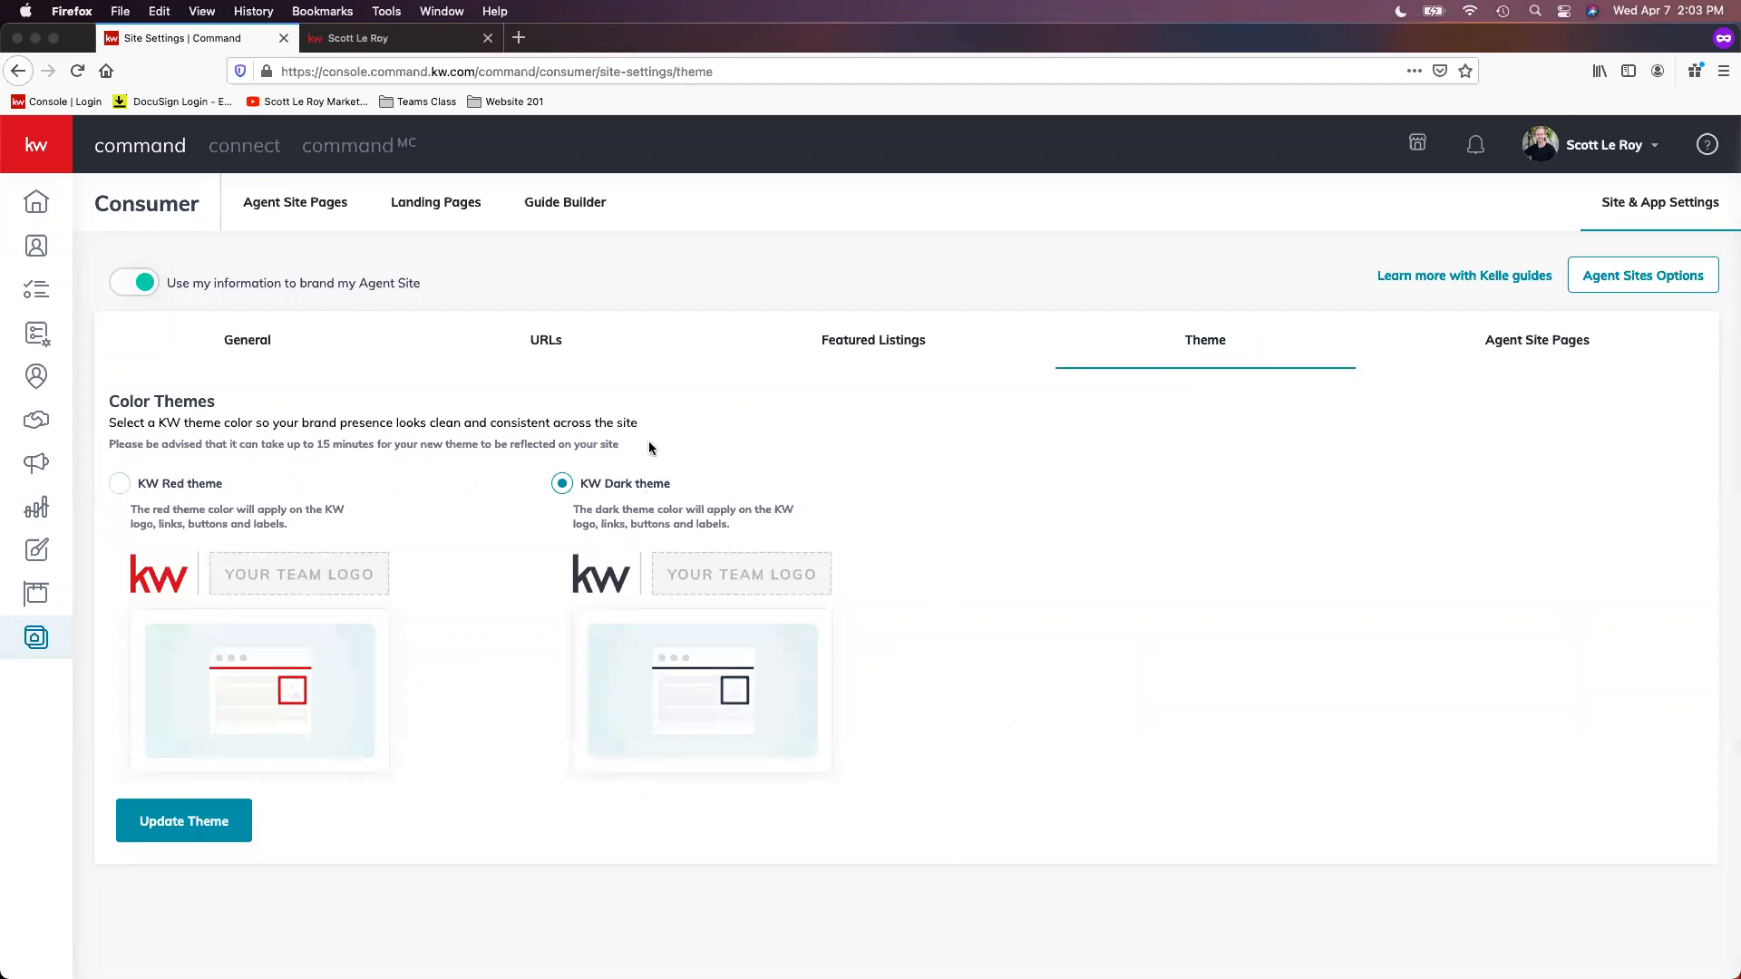
{"action": "left_click", "coordinate": [118, 483]}
{"action": "left_click", "coordinate": [194, 827]}
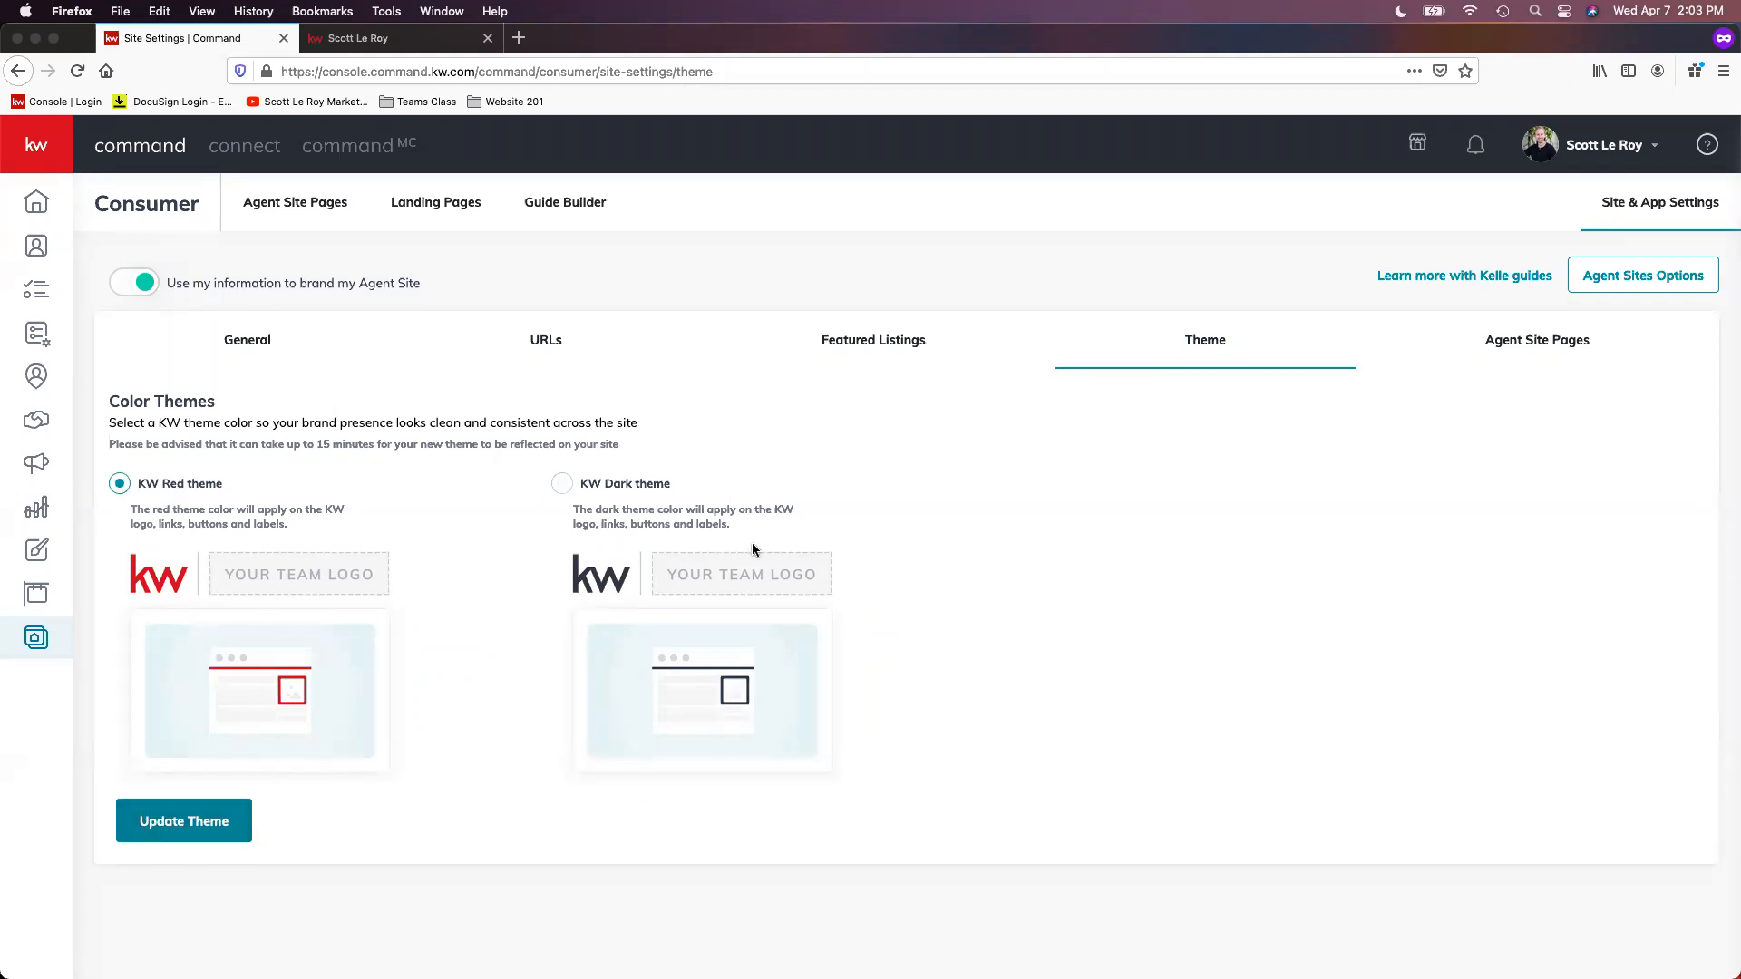
{"action": "left_click", "coordinate": [562, 484]}
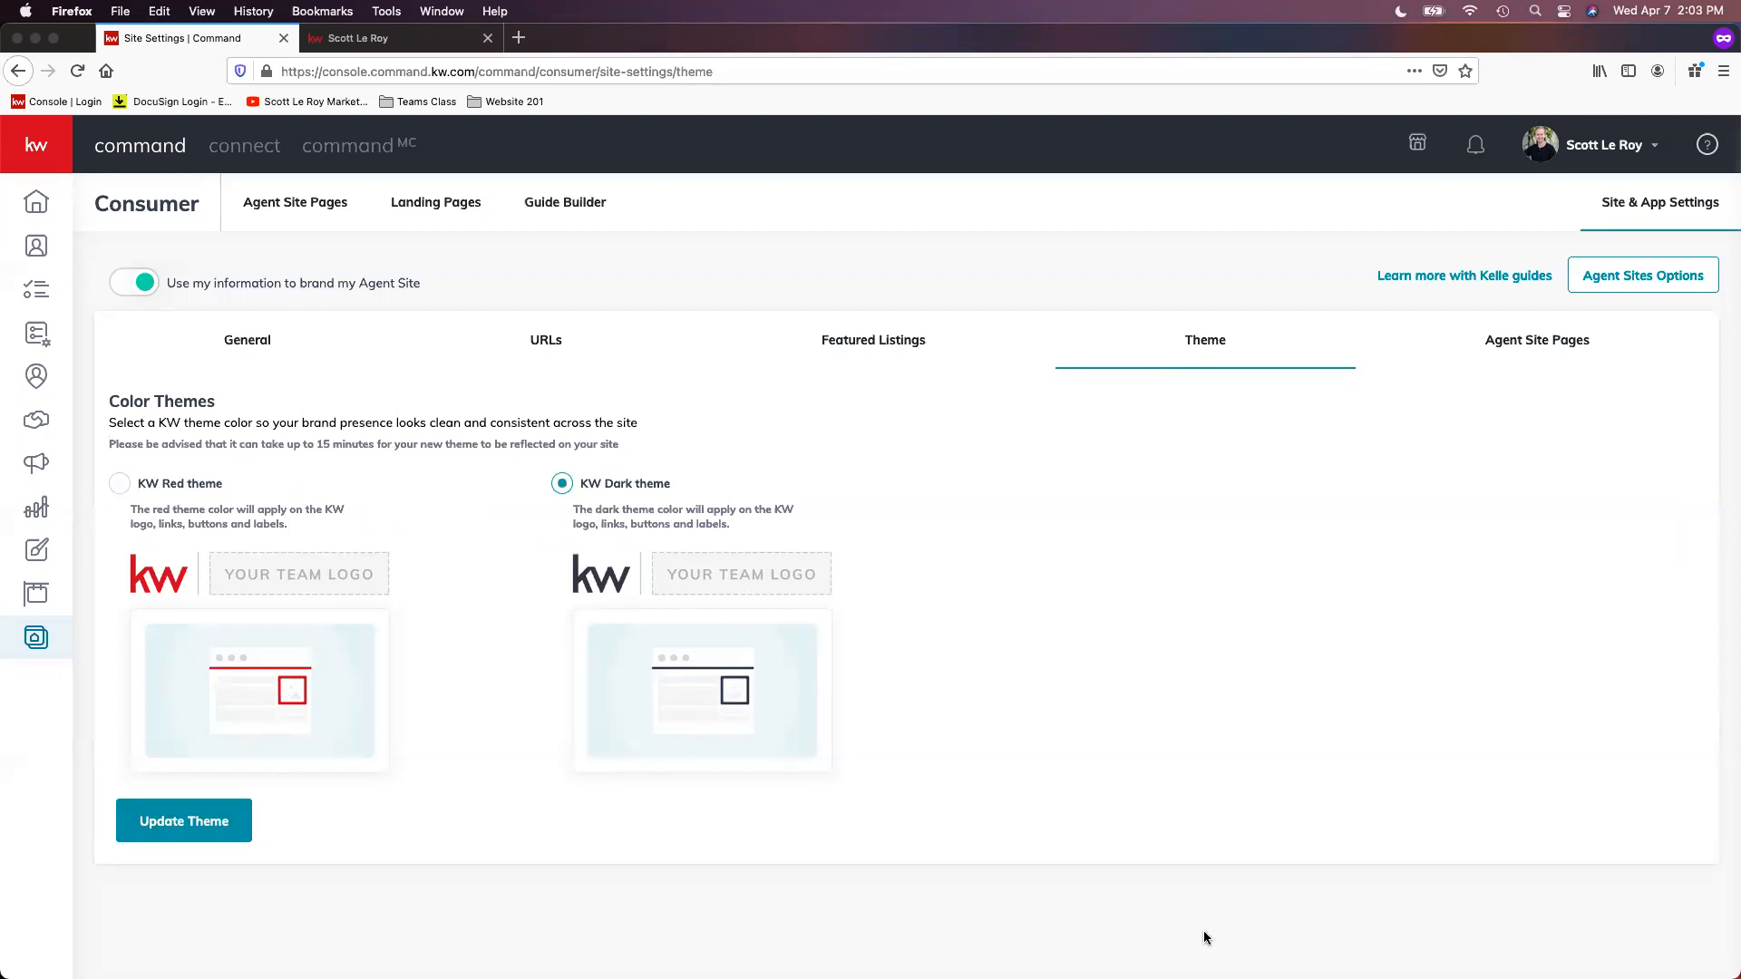
Step: Delete the last, duplicate Company Profile page from the agent site navigation and move the agent's About page to first place
{"action": "left_click", "coordinate": [1539, 345]}
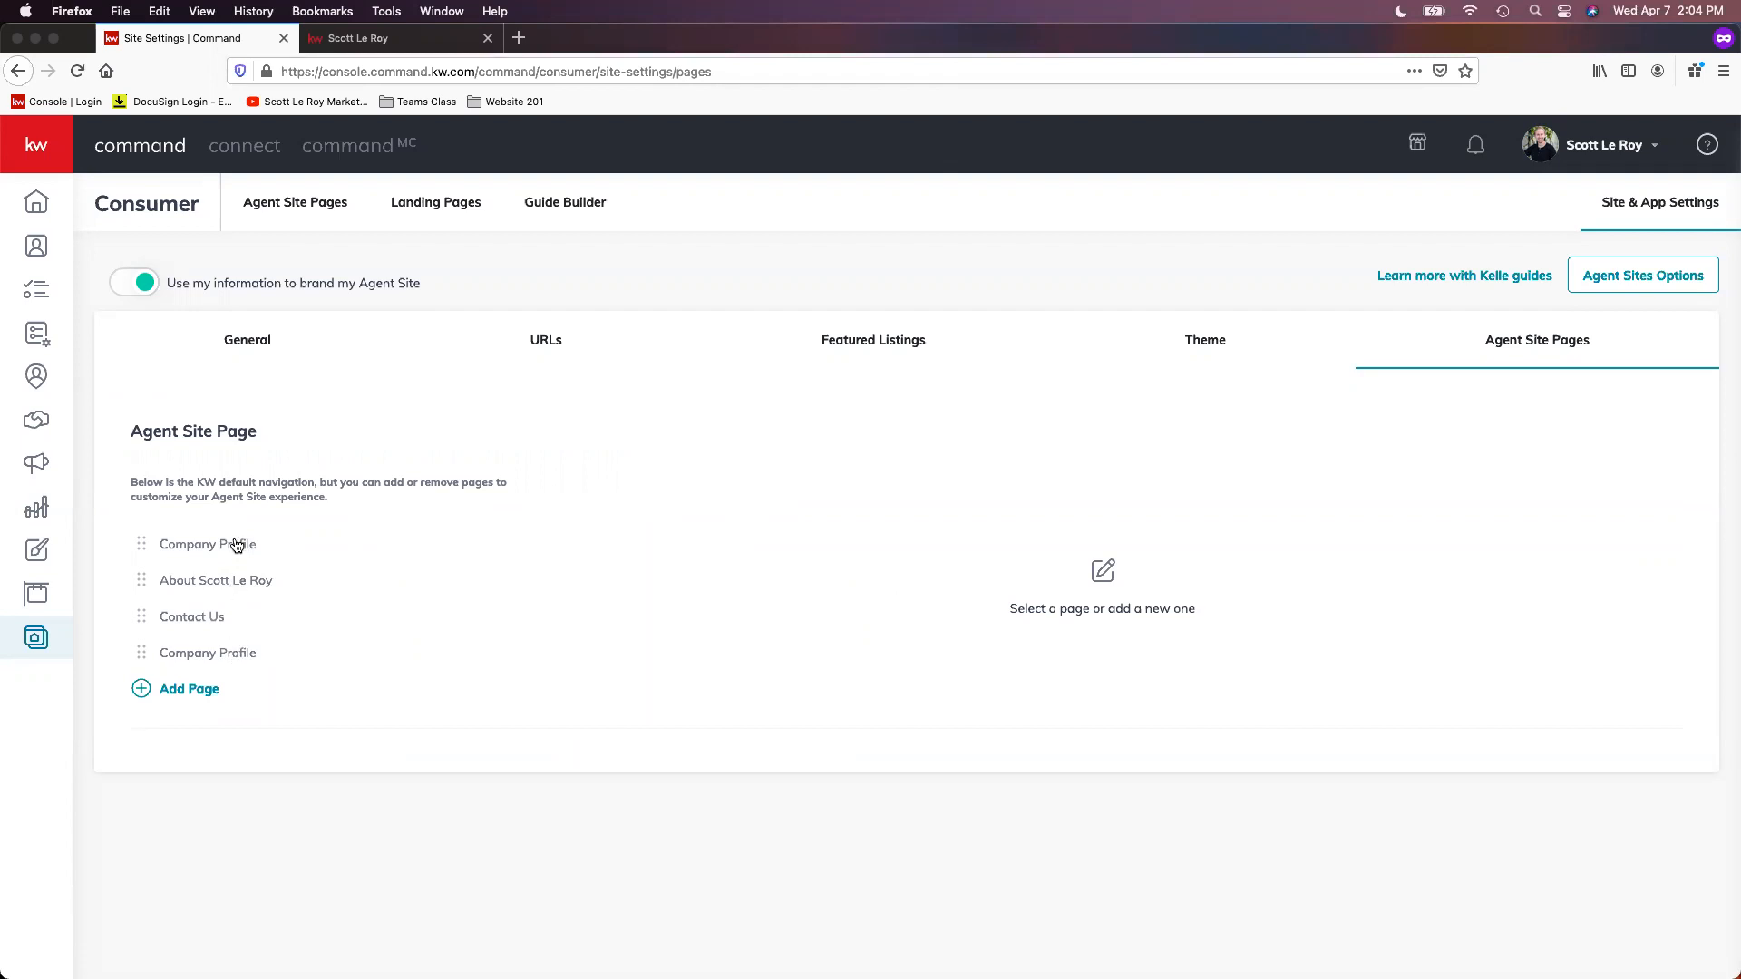
{"action": "left_click", "coordinate": [143, 655]}
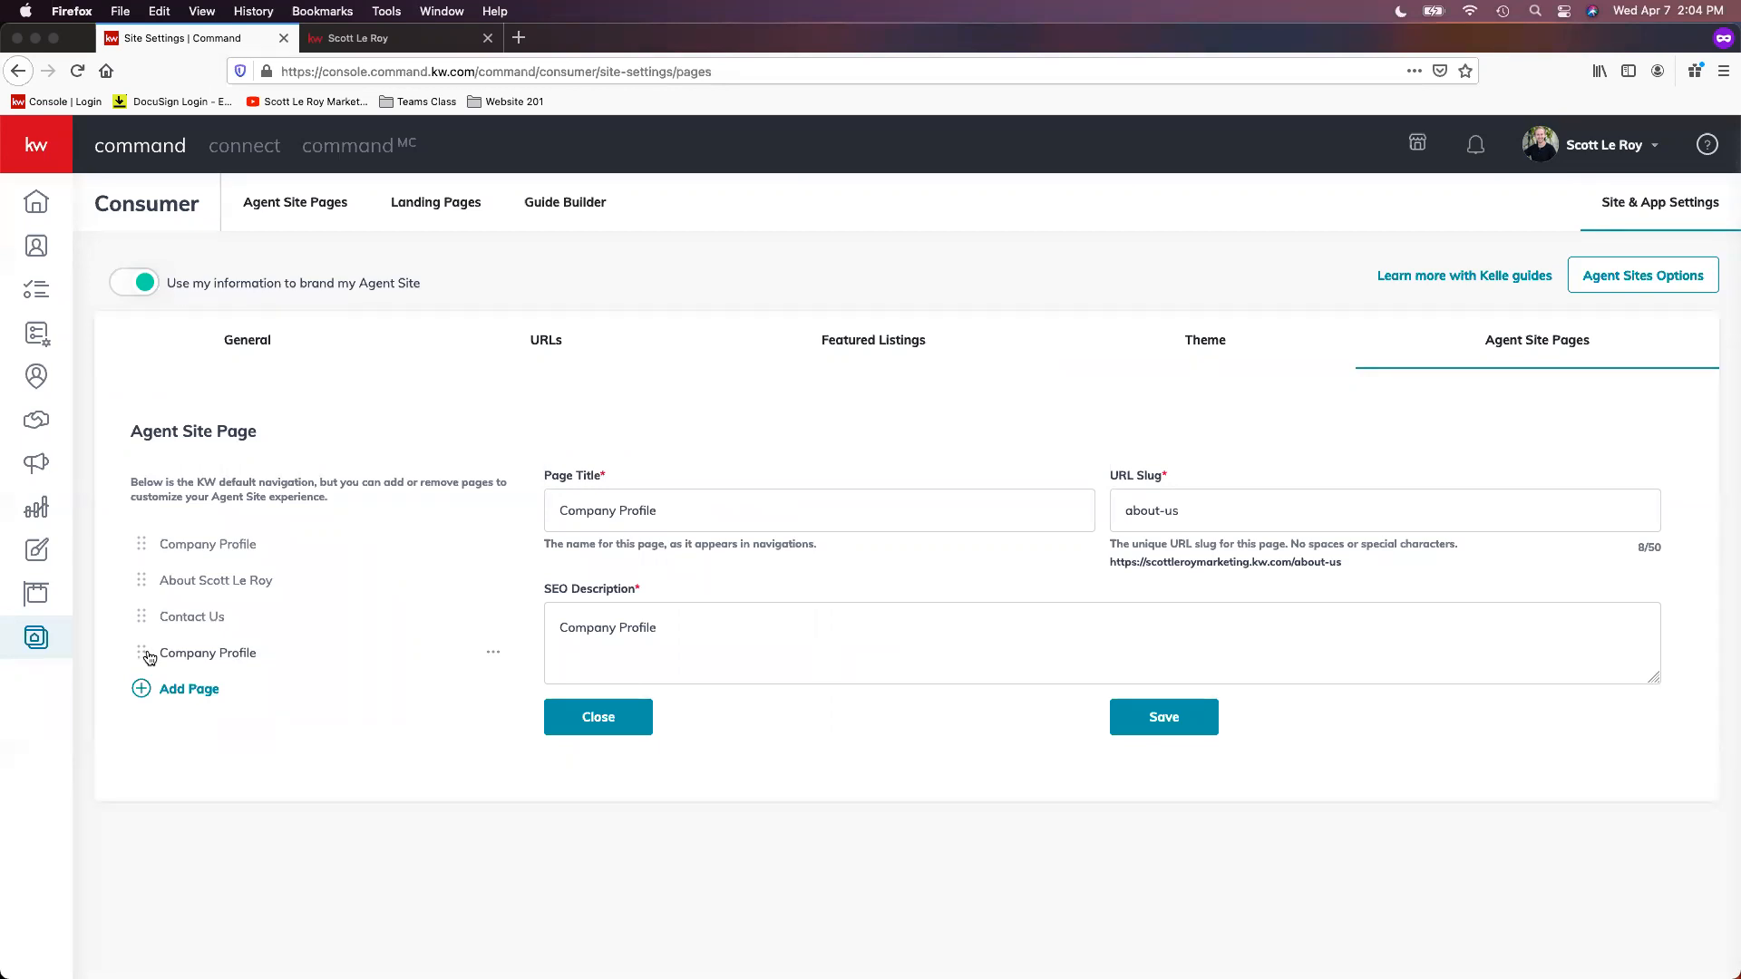
{"action": "left_click", "coordinate": [494, 652]}
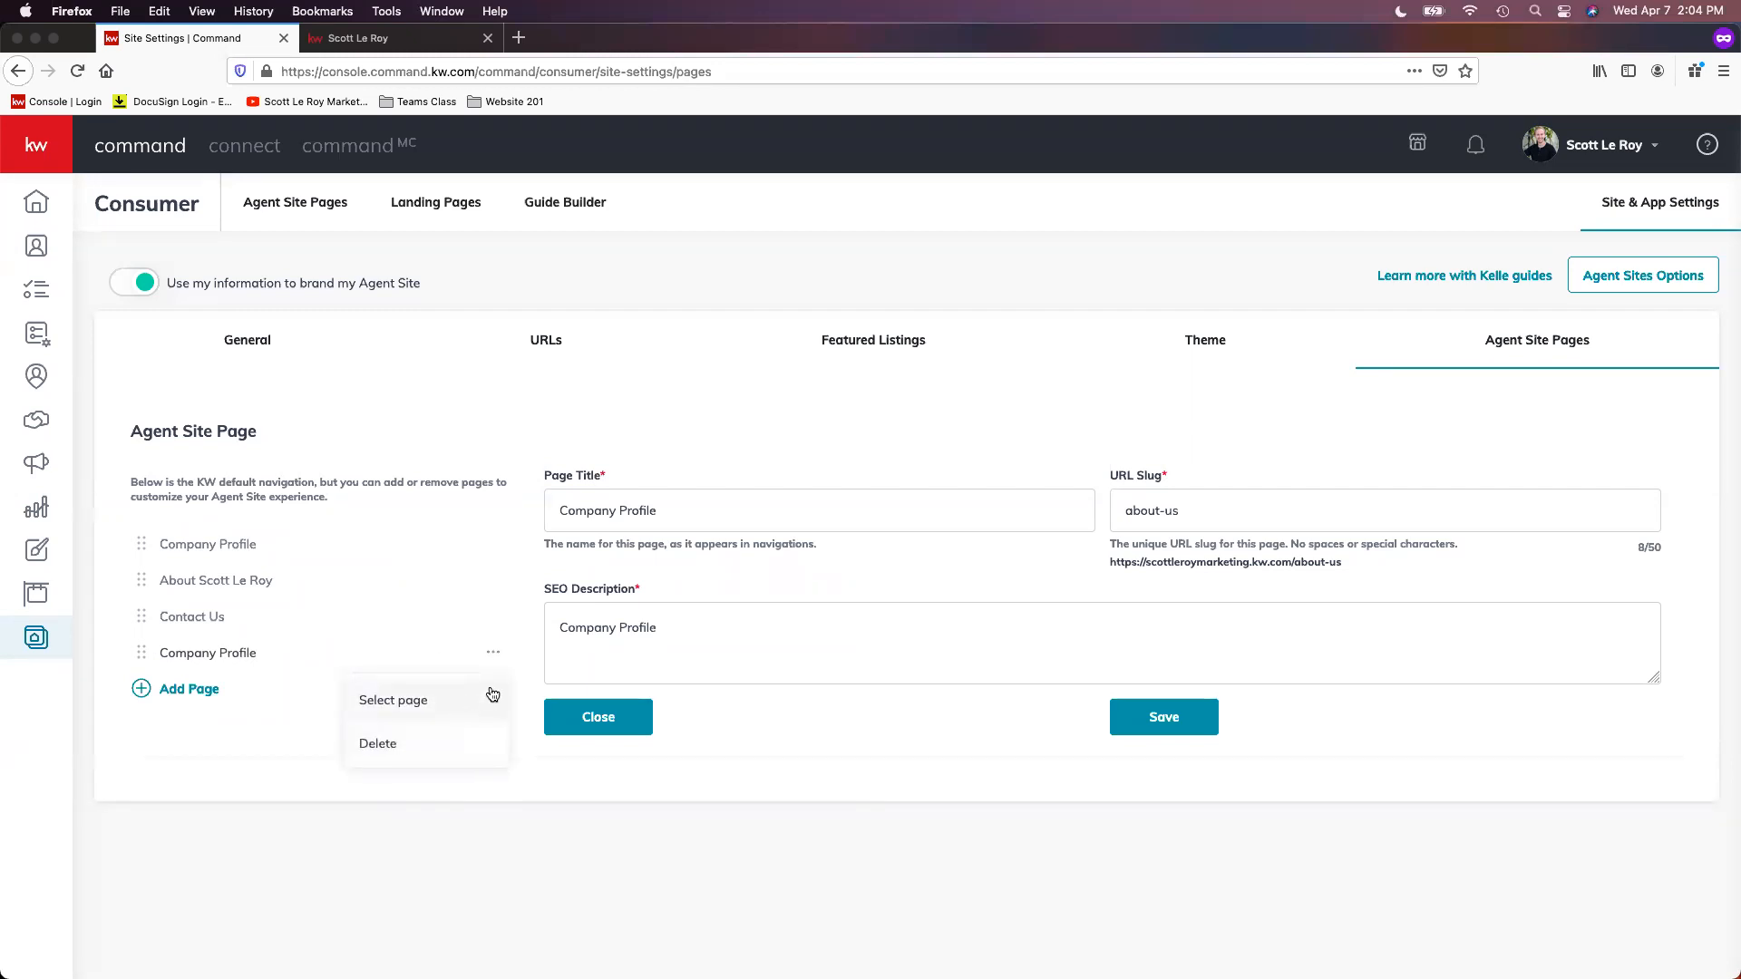
{"action": "left_click", "coordinate": [442, 756]}
{"action": "left_click", "coordinate": [451, 754]}
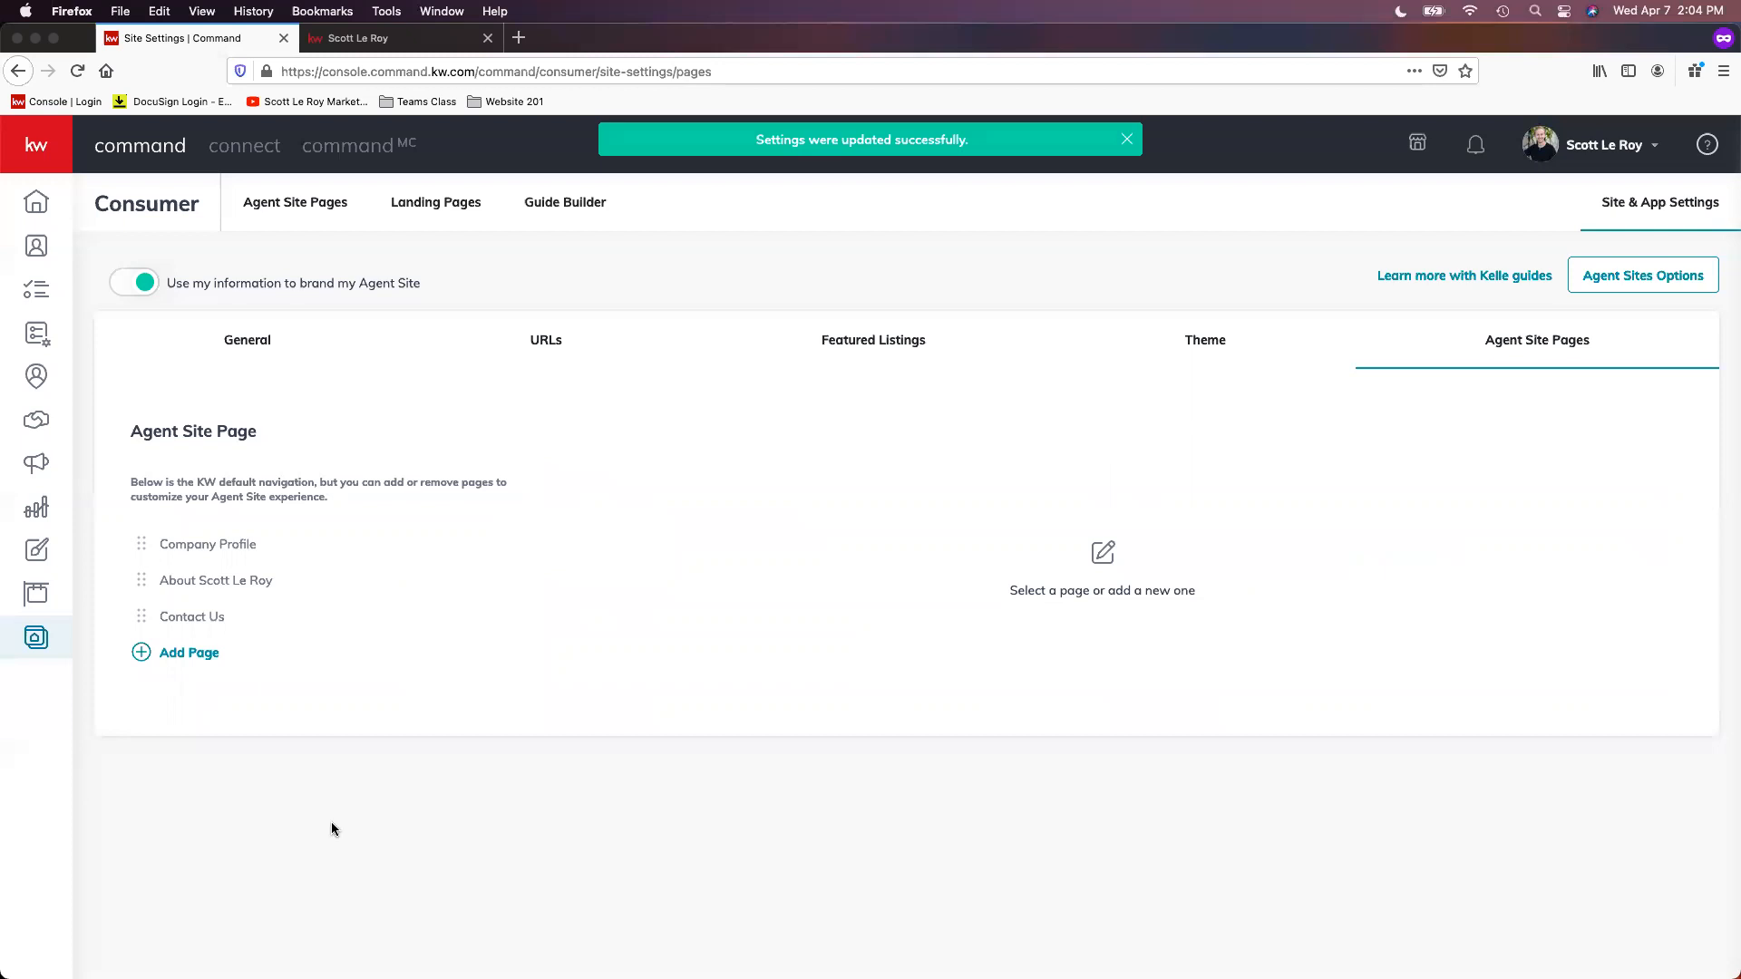
{"action": "left_click_drag", "start_coordinate": [138, 580], "coordinate": [136, 537]}
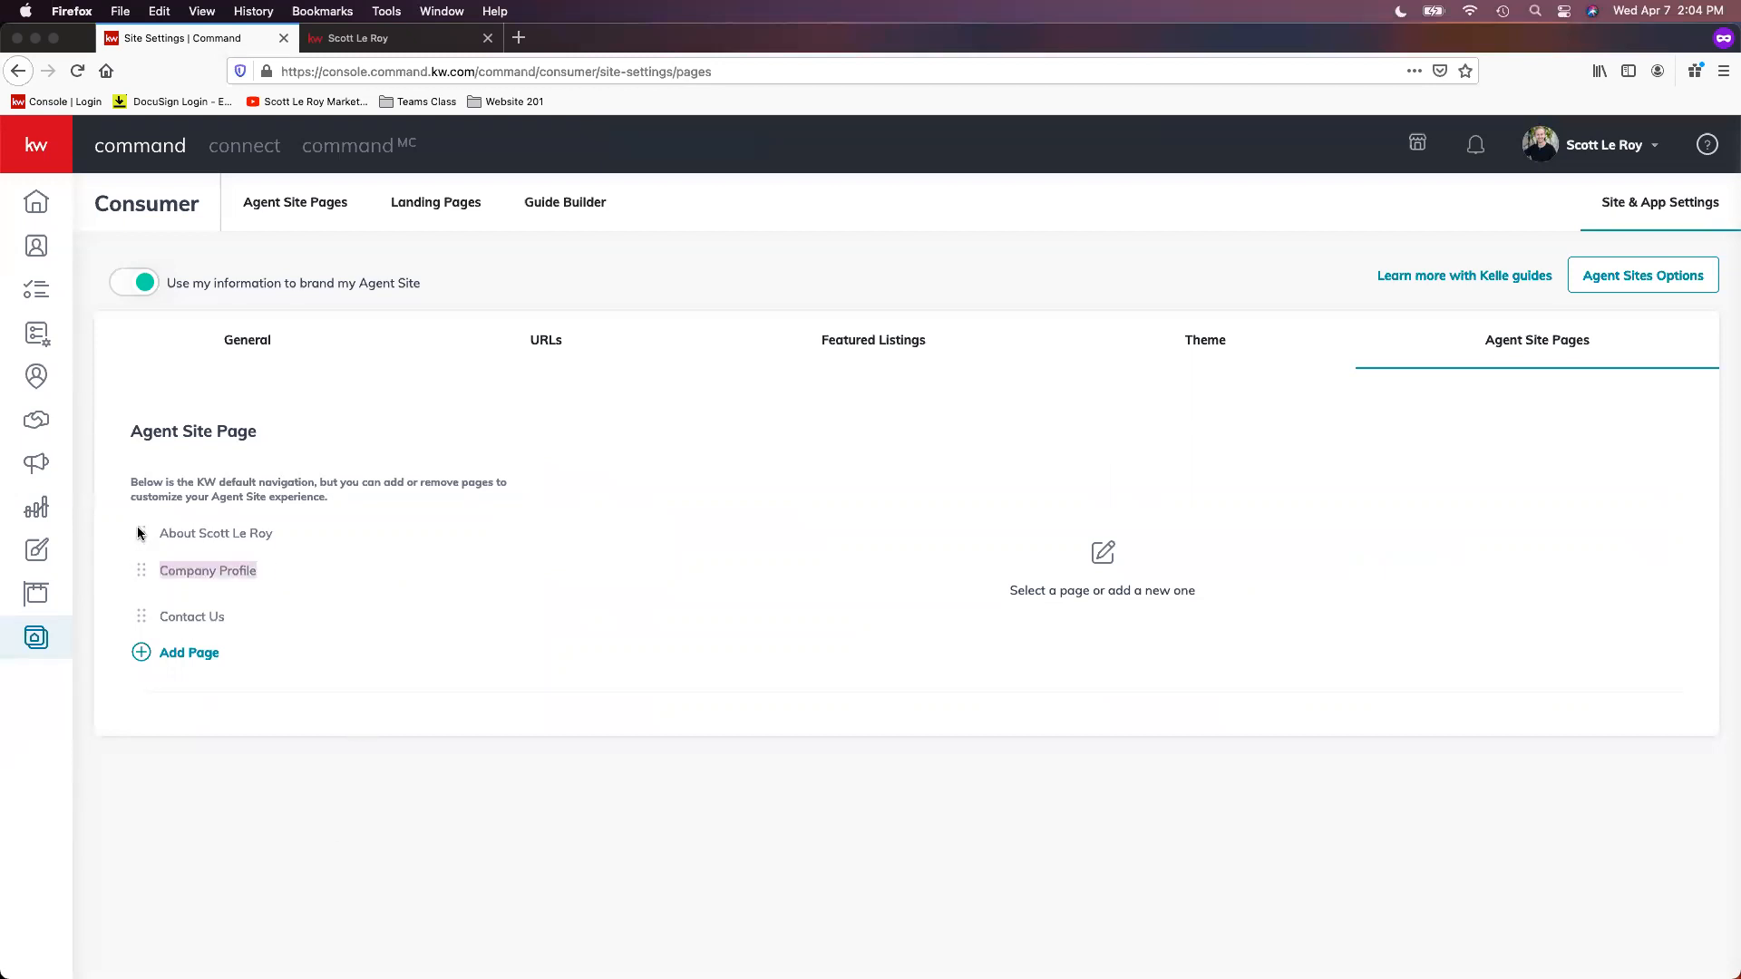
Step: Link the Company Profile entry to the aboutus page created on April 07, 2021, save it, and return to the agent site page list
{"action": "left_click", "coordinate": [205, 583]}
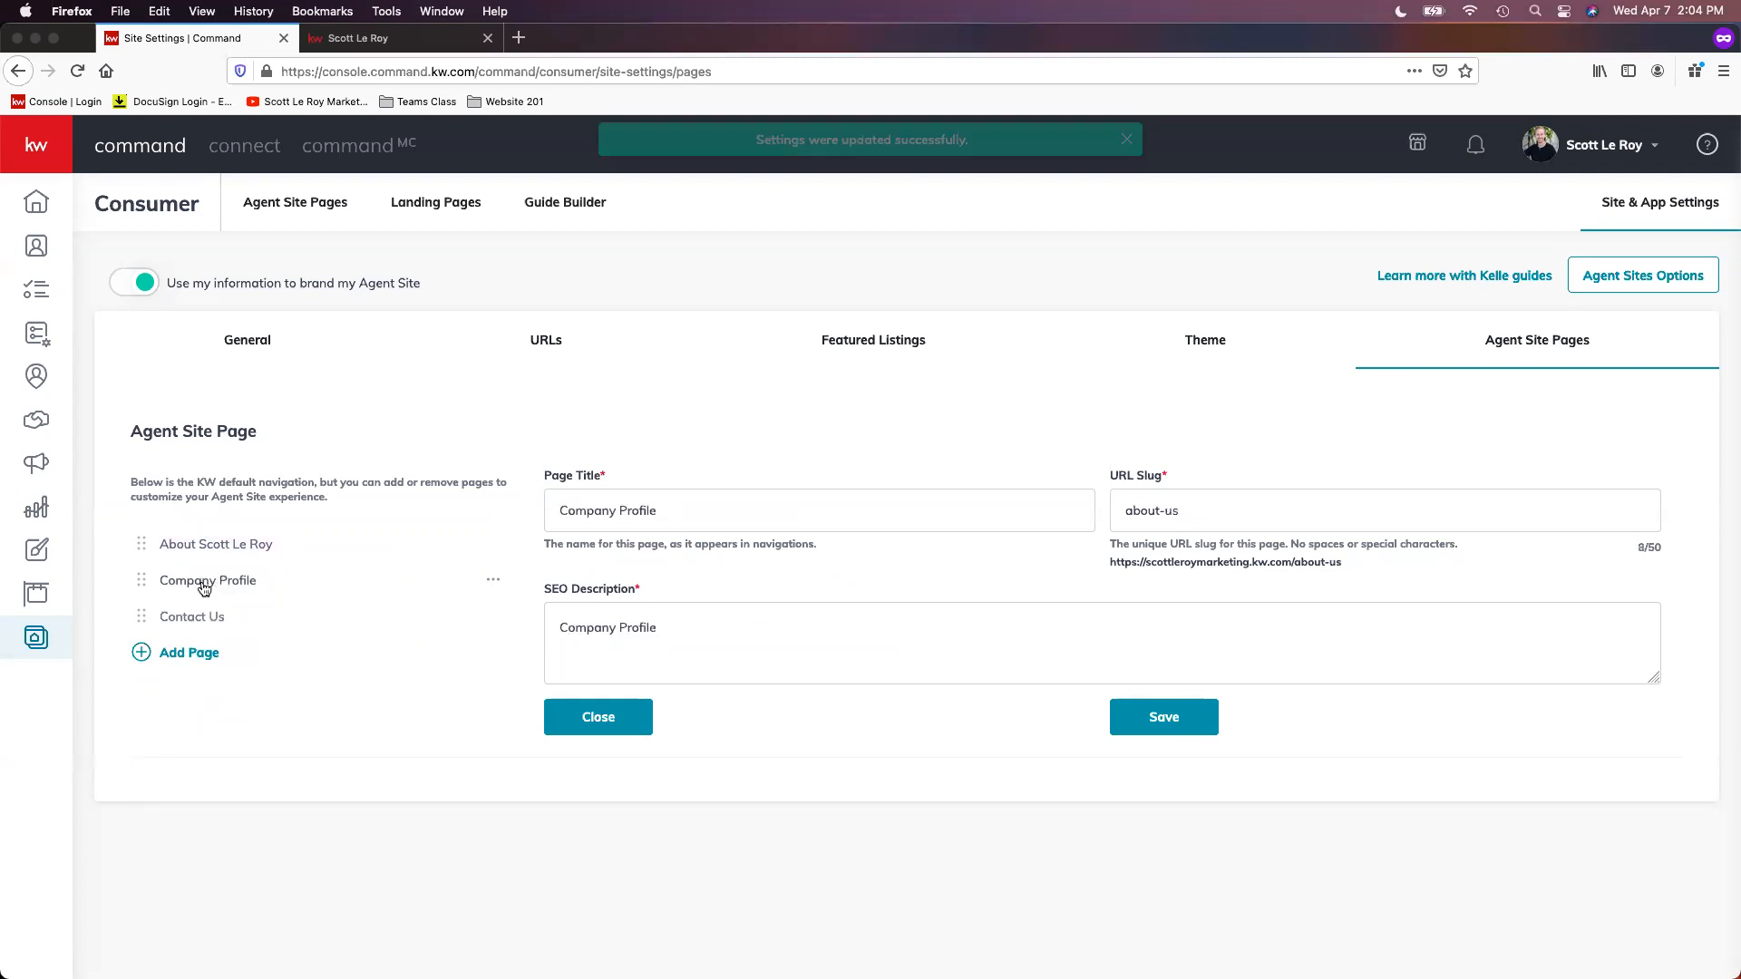
{"action": "left_click", "coordinate": [493, 583]}
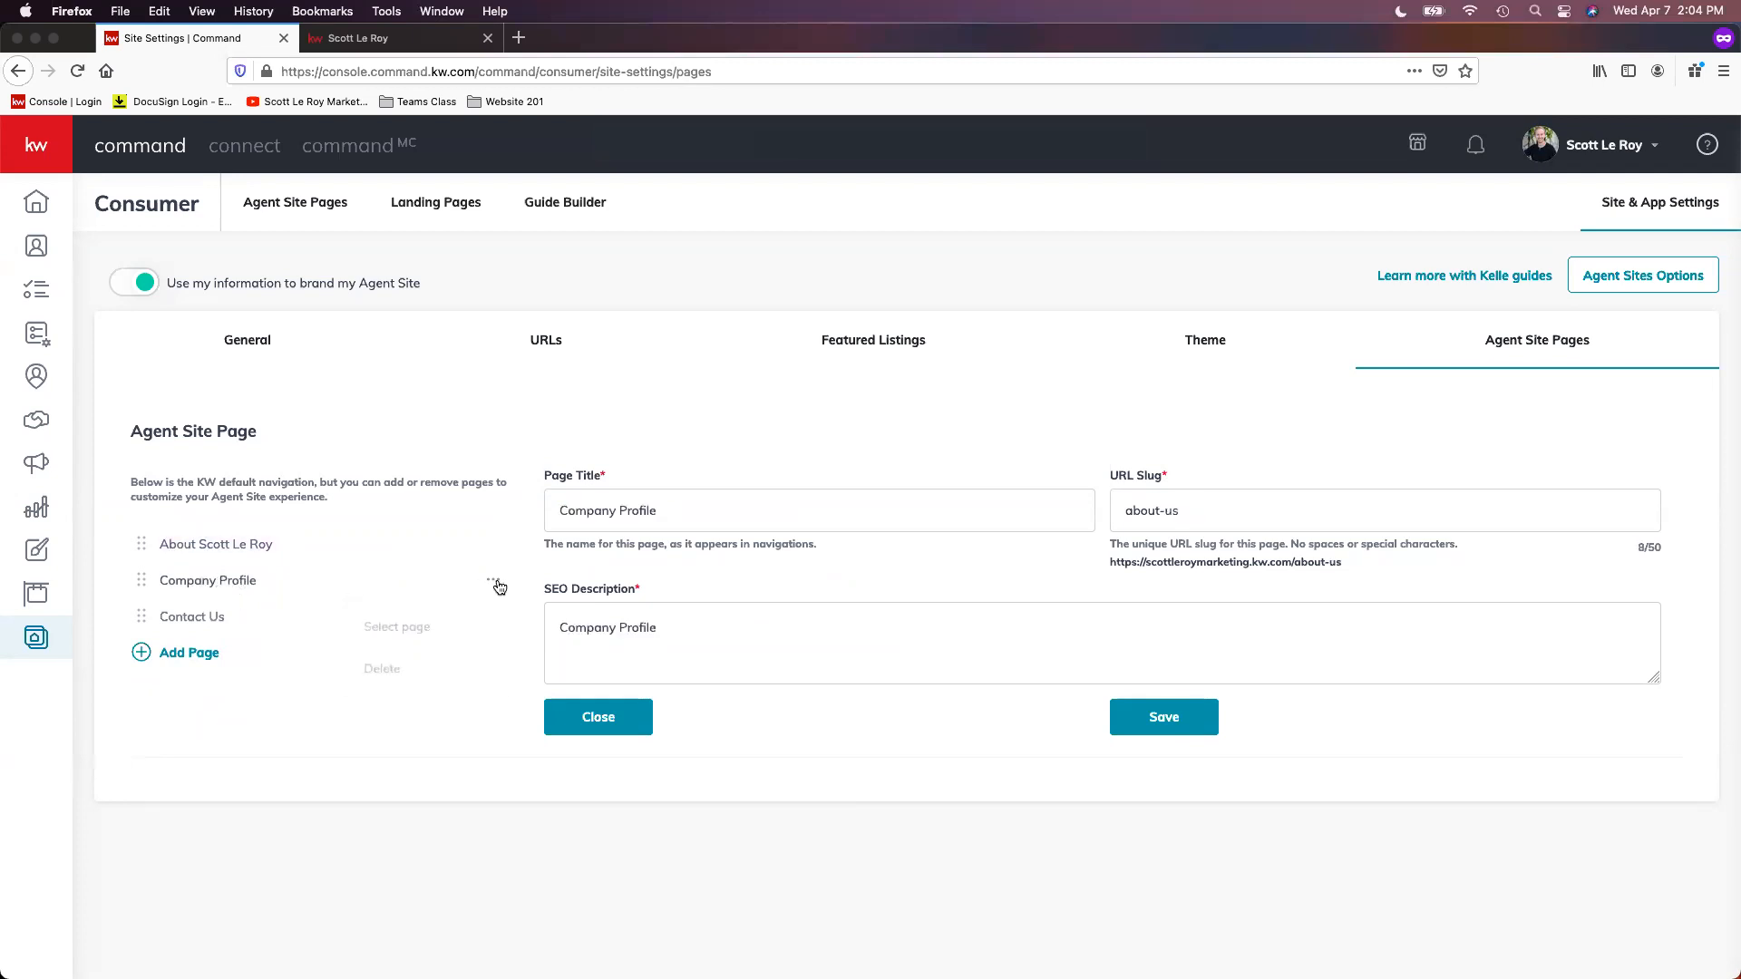
{"action": "left_click", "coordinate": [473, 637]}
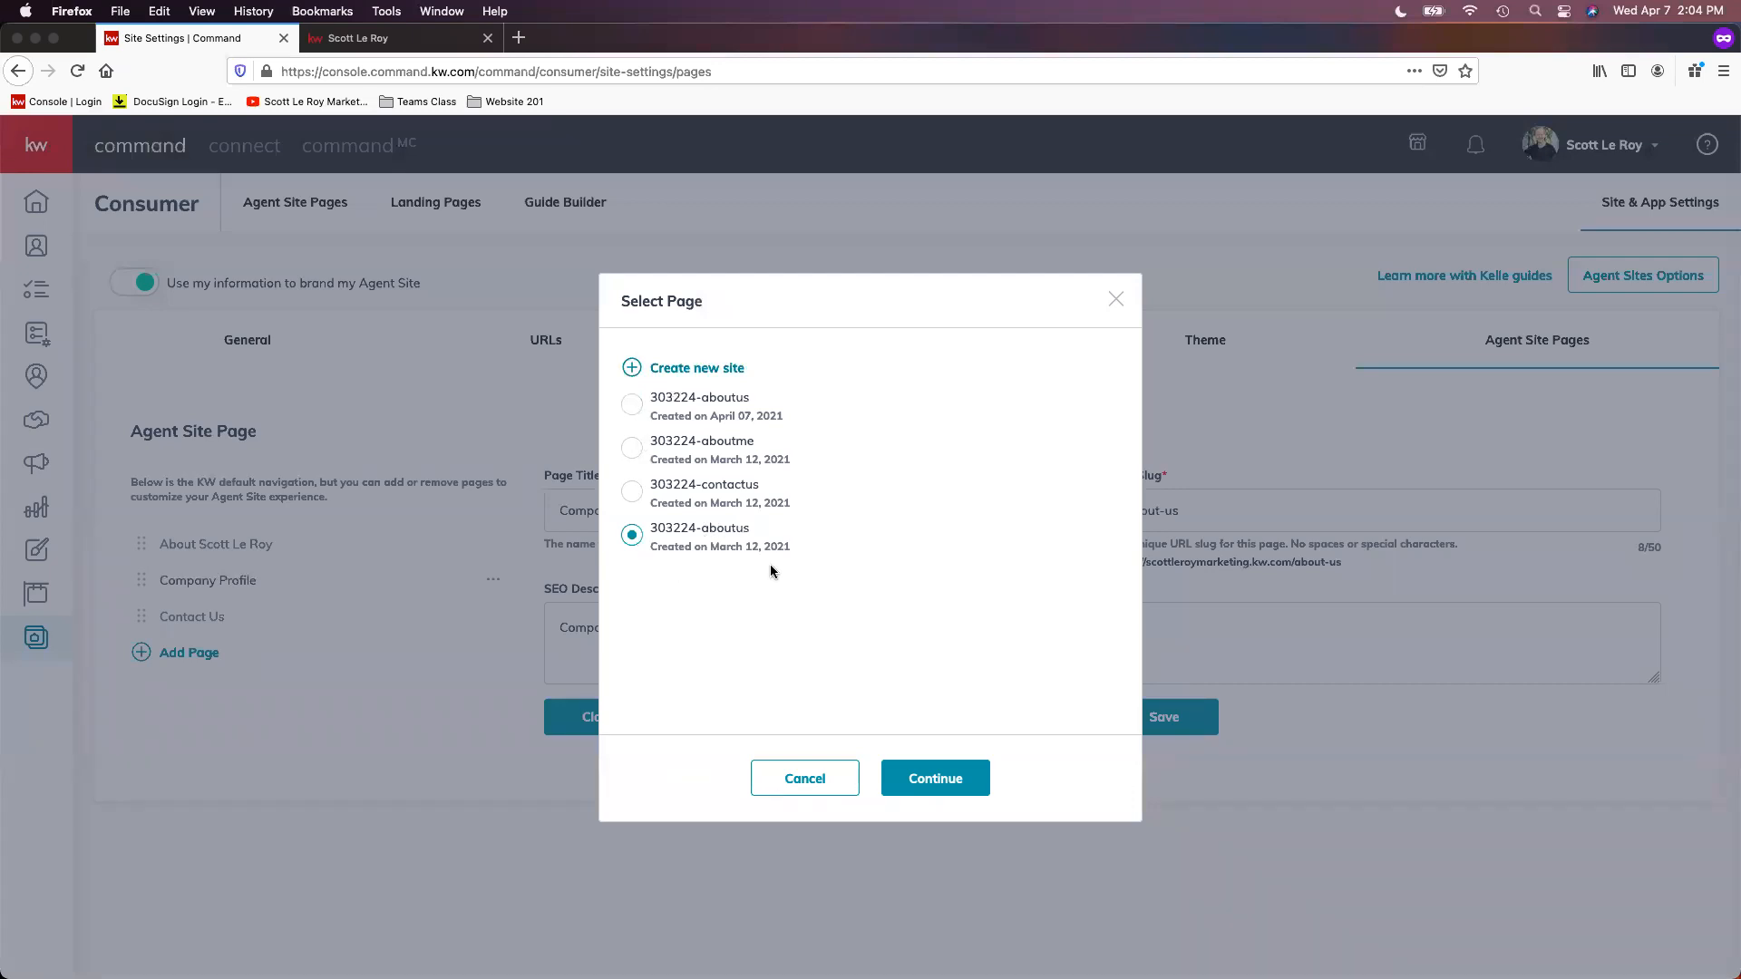
{"action": "left_click", "coordinate": [632, 405]}
{"action": "left_click", "coordinate": [934, 776]}
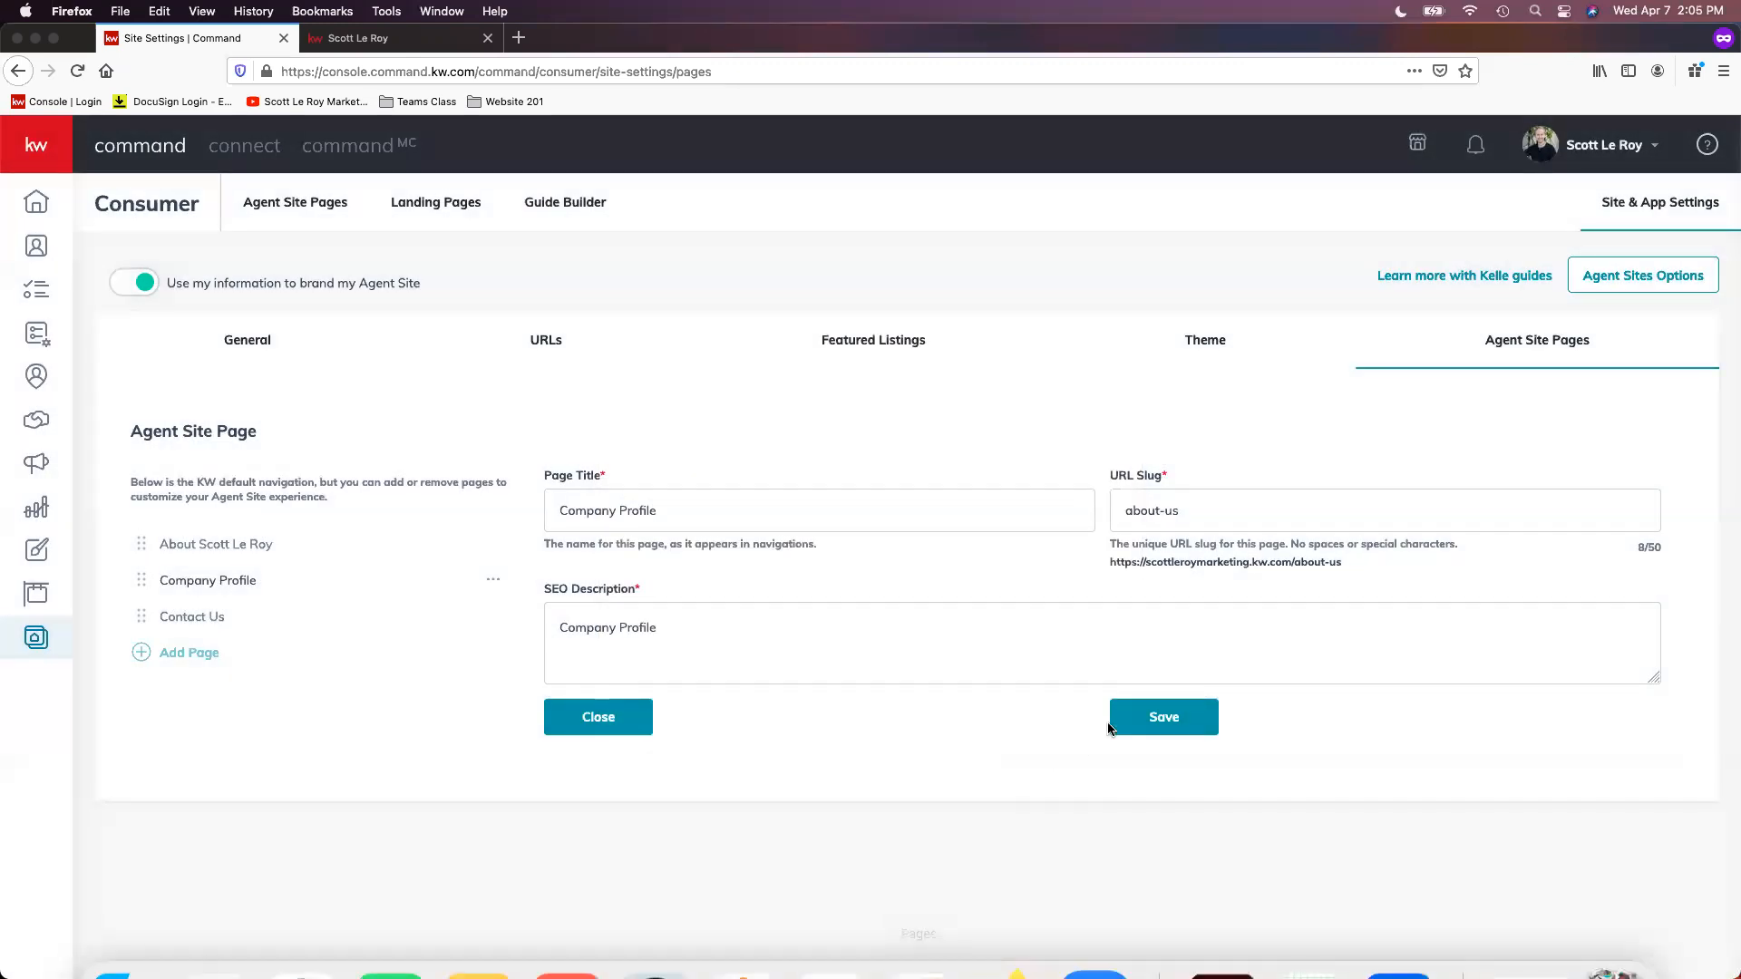
{"action": "left_click", "coordinate": [1171, 722]}
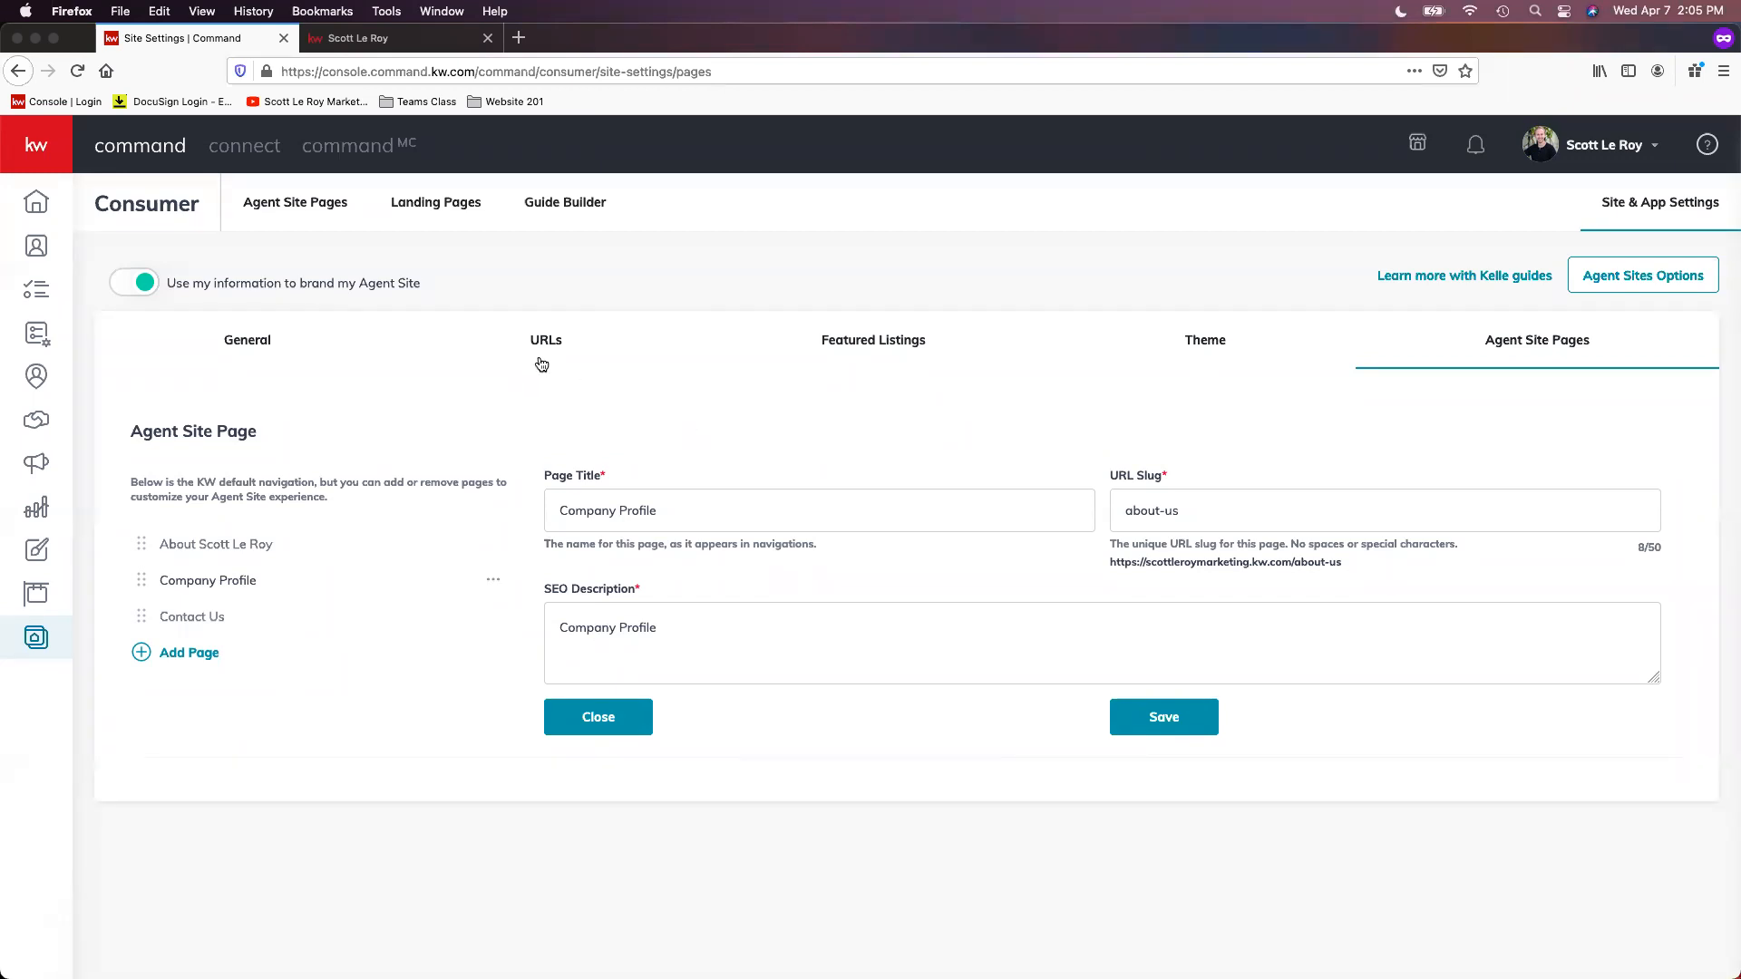
{"action": "left_click", "coordinate": [327, 217]}
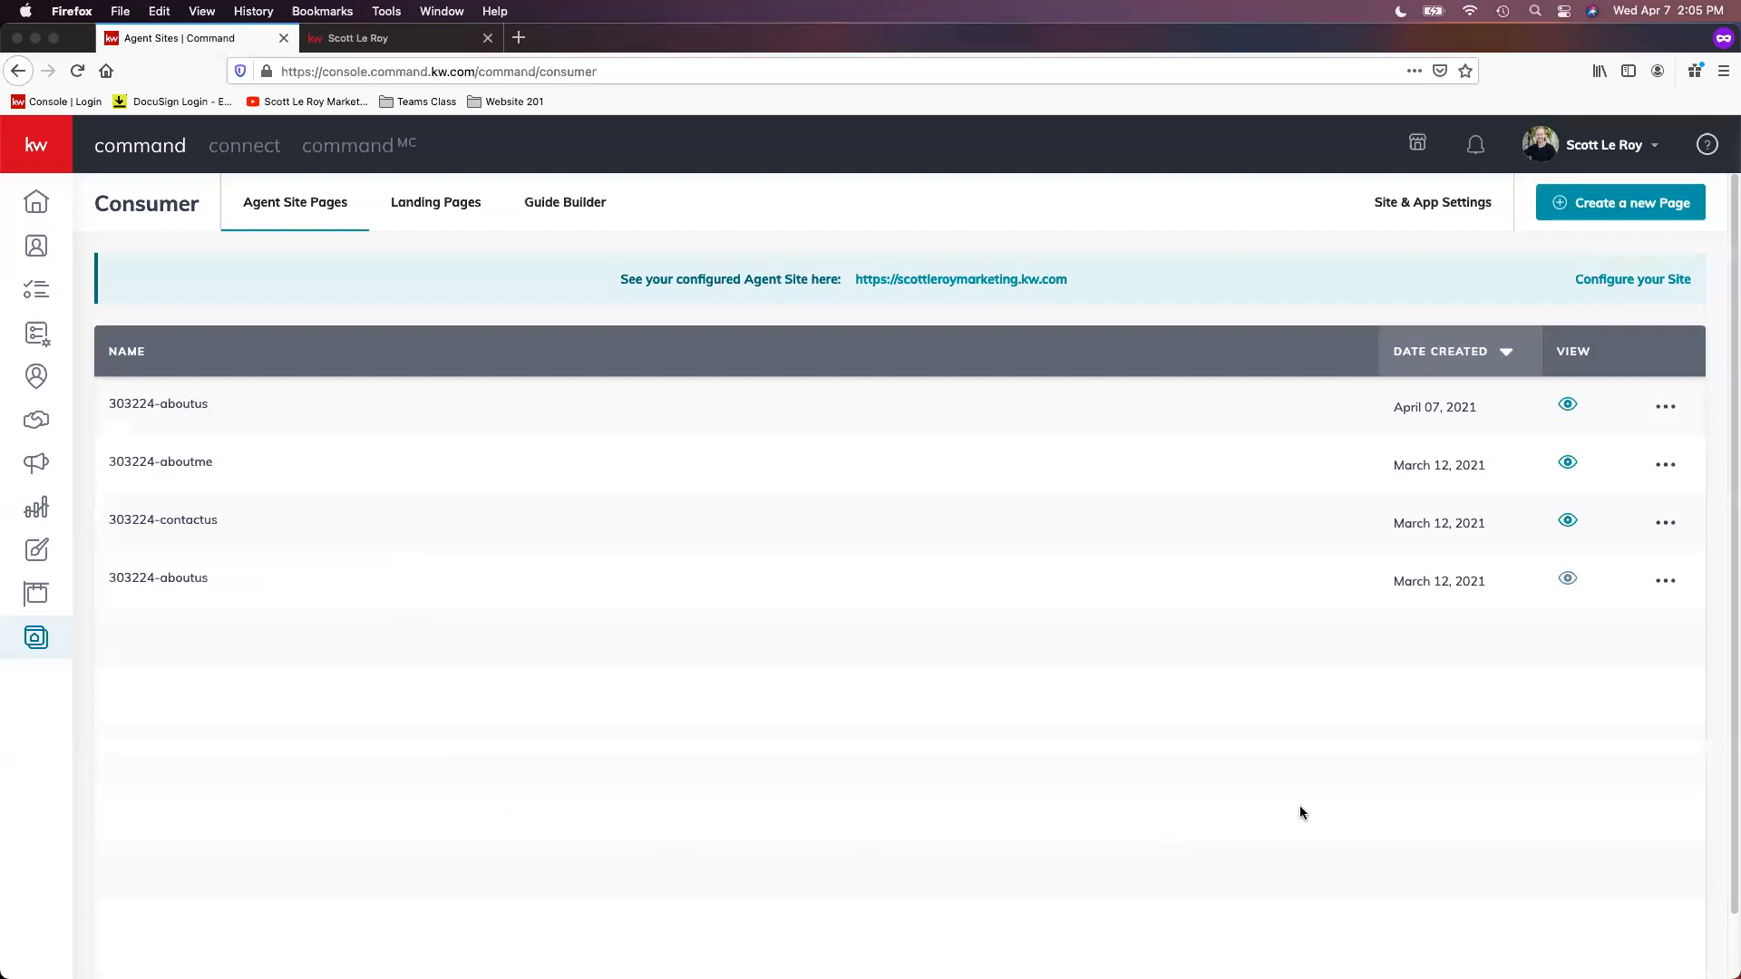